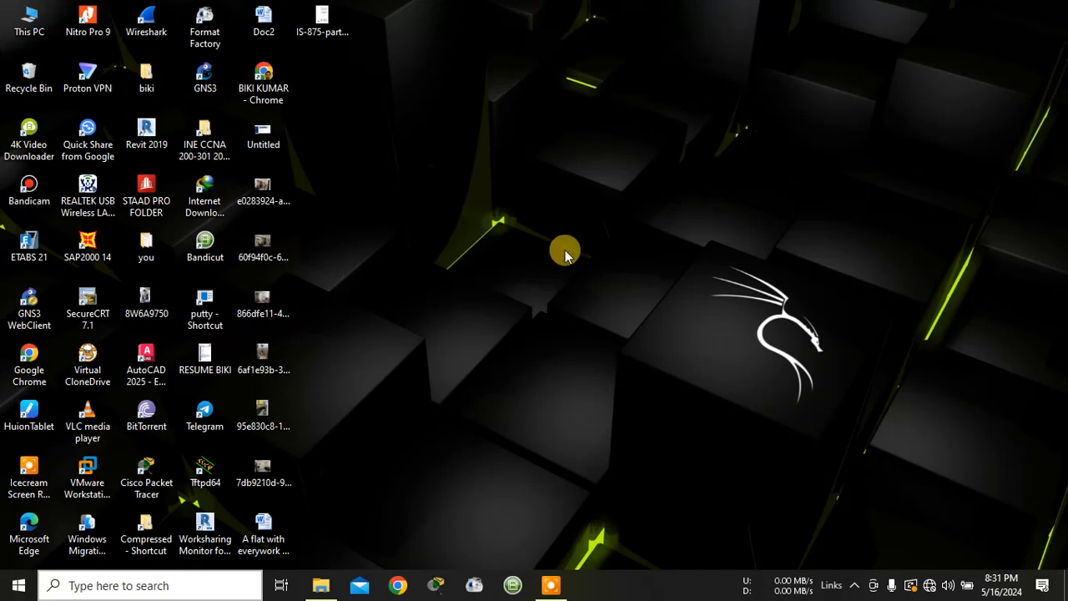
- Launch STAAD.Pro V8i SS5 from the STAAD PRO FOLDER on the desktop
click(154, 203)
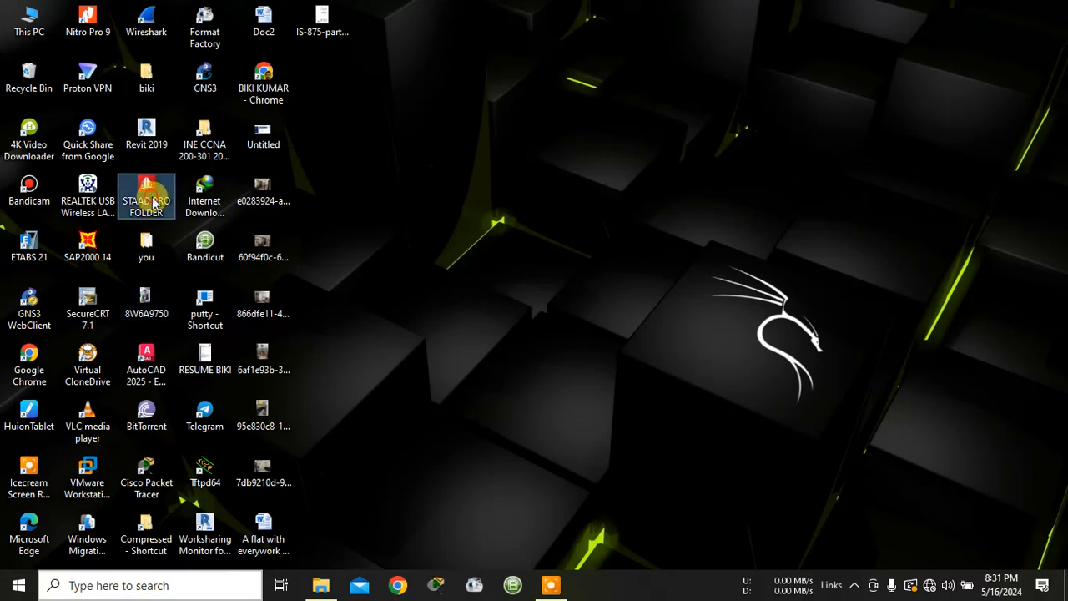
double_click(155, 203)
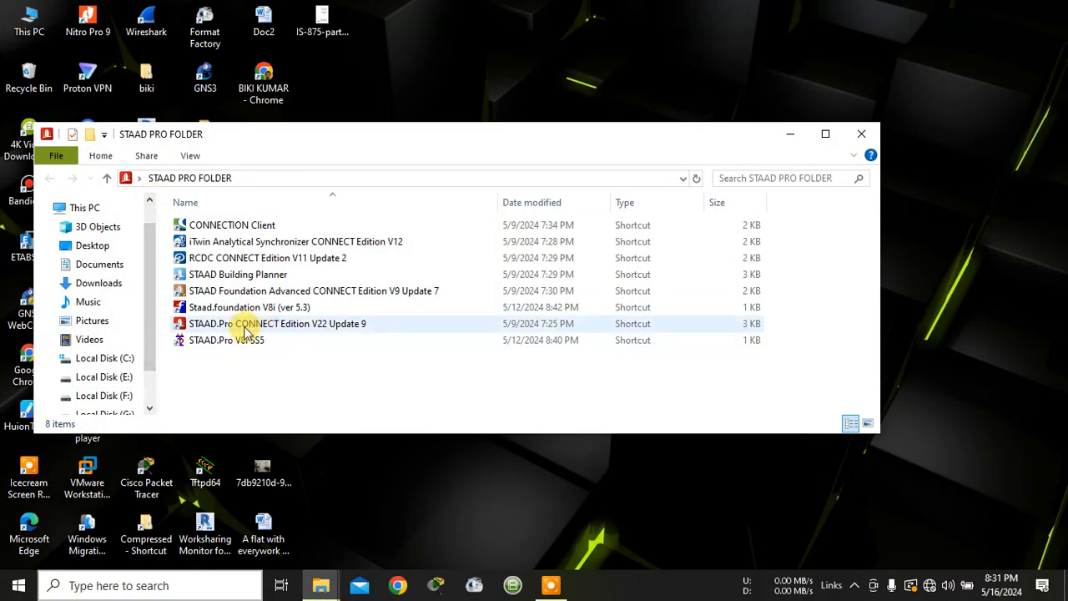
double_click(227, 340)
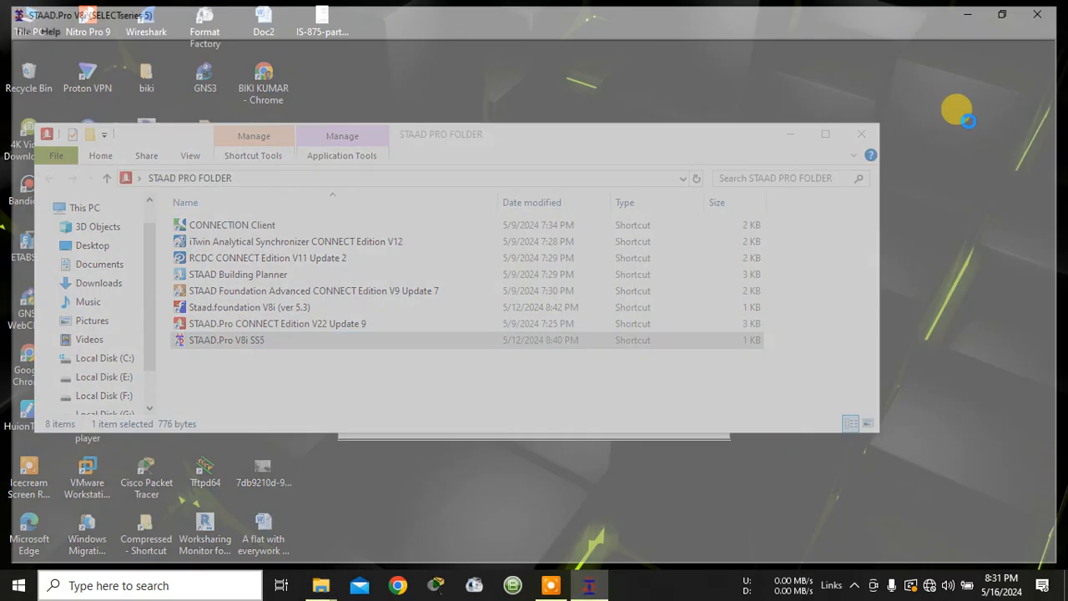
- Create a new Space project named Structure1 in Meter and KiloNewton units and dismiss the default snap grid
click(37, 155)
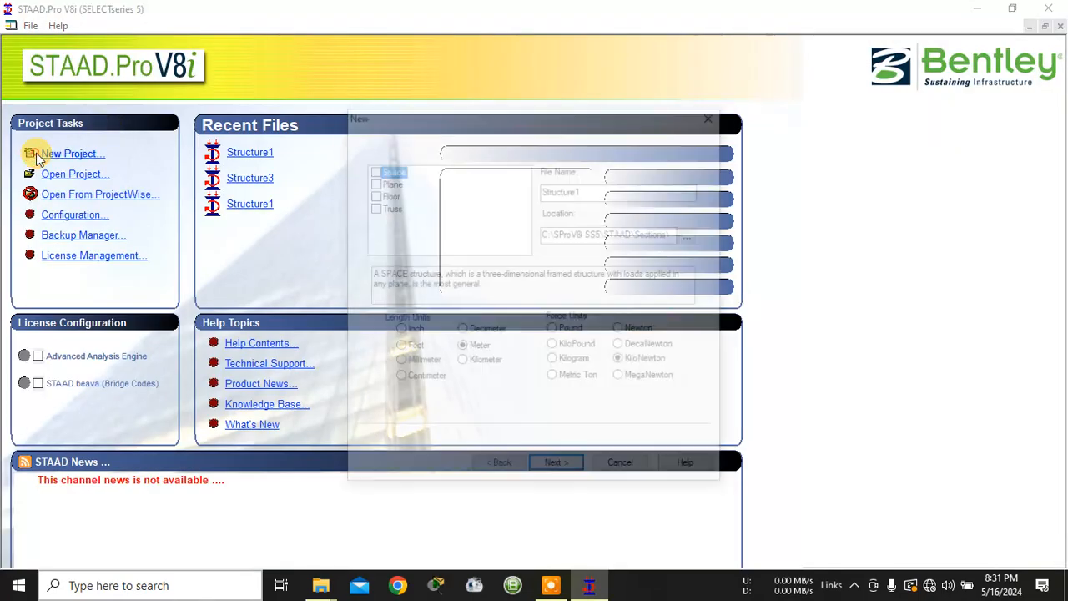
click(373, 171)
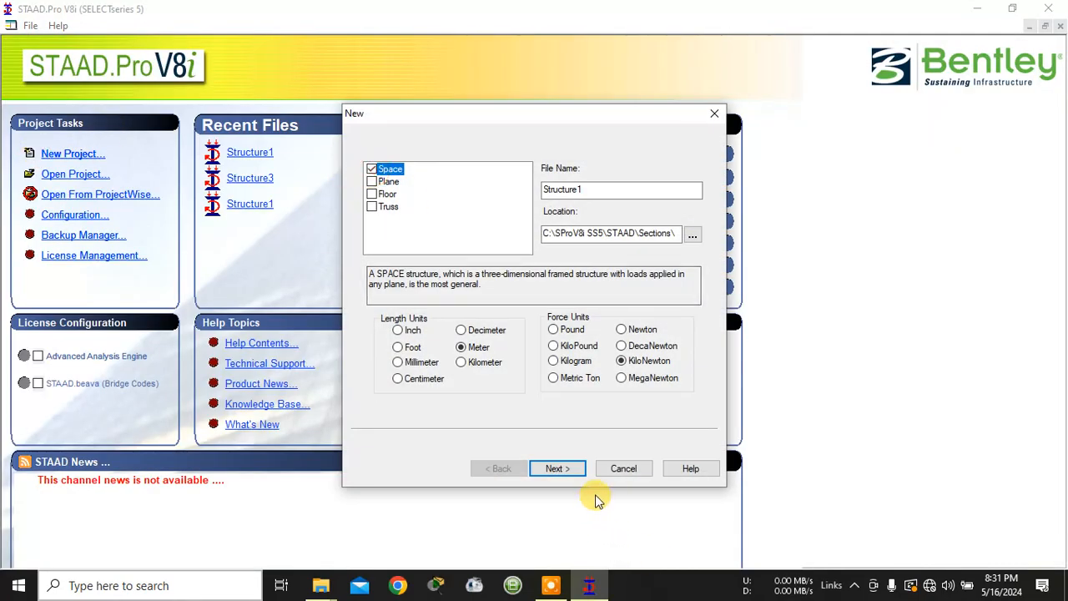
click(557, 468)
click(558, 336)
click(555, 464)
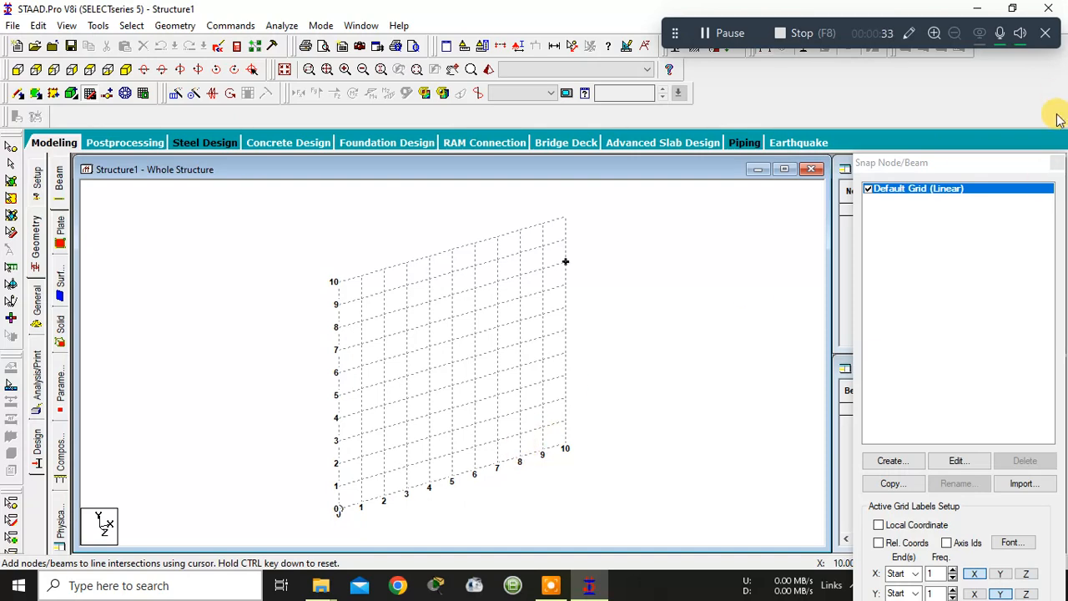
click(1056, 163)
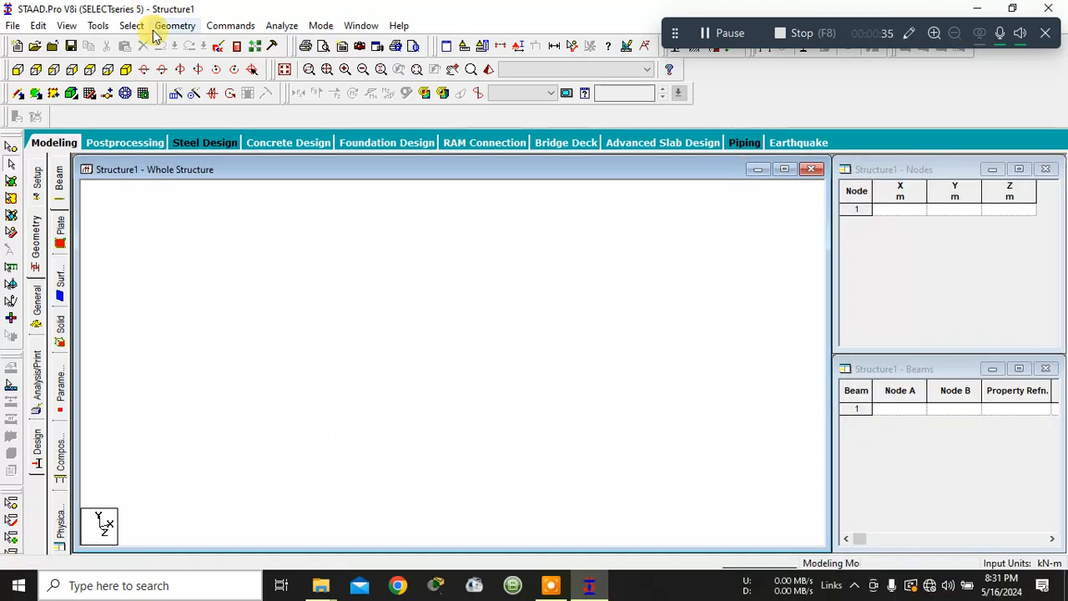
- Run the Structure Wizard and open the parameters of the Bay Frame prototype from the Frame Models
click(162, 26)
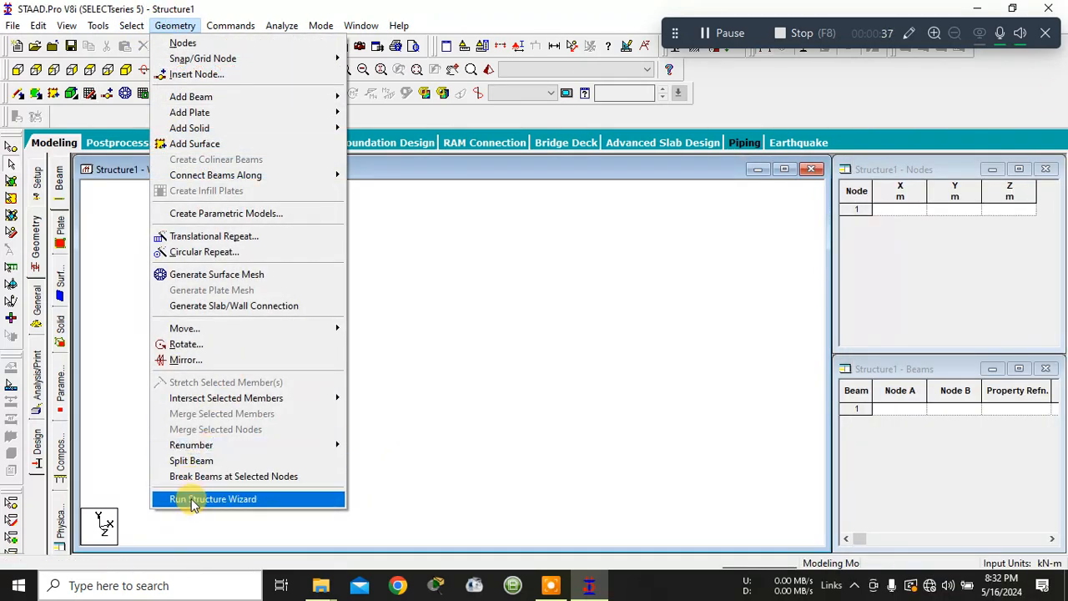
click(192, 500)
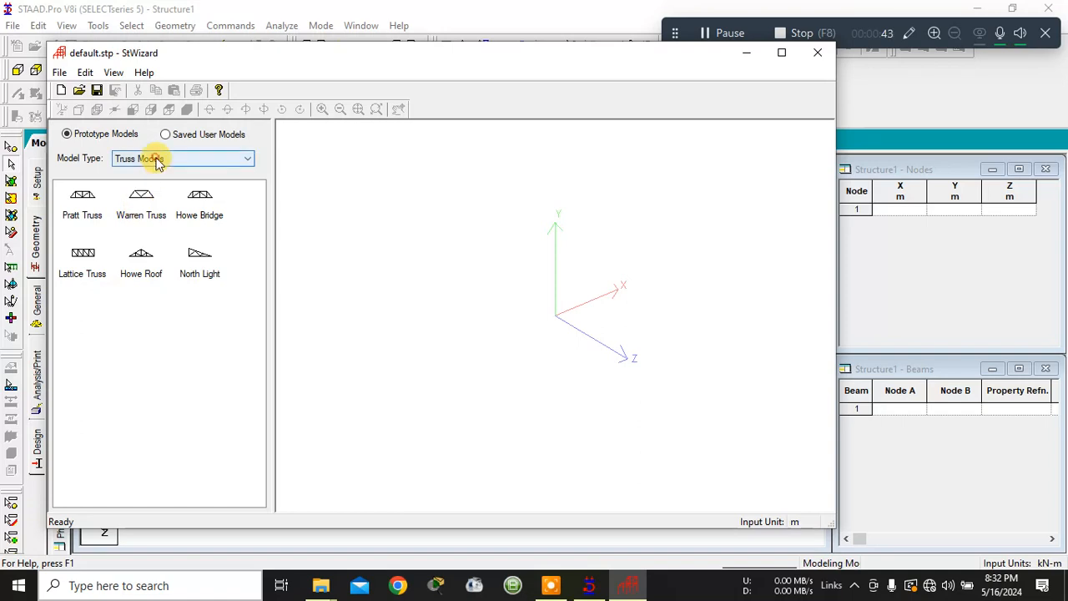
click(156, 159)
click(148, 184)
click(94, 193)
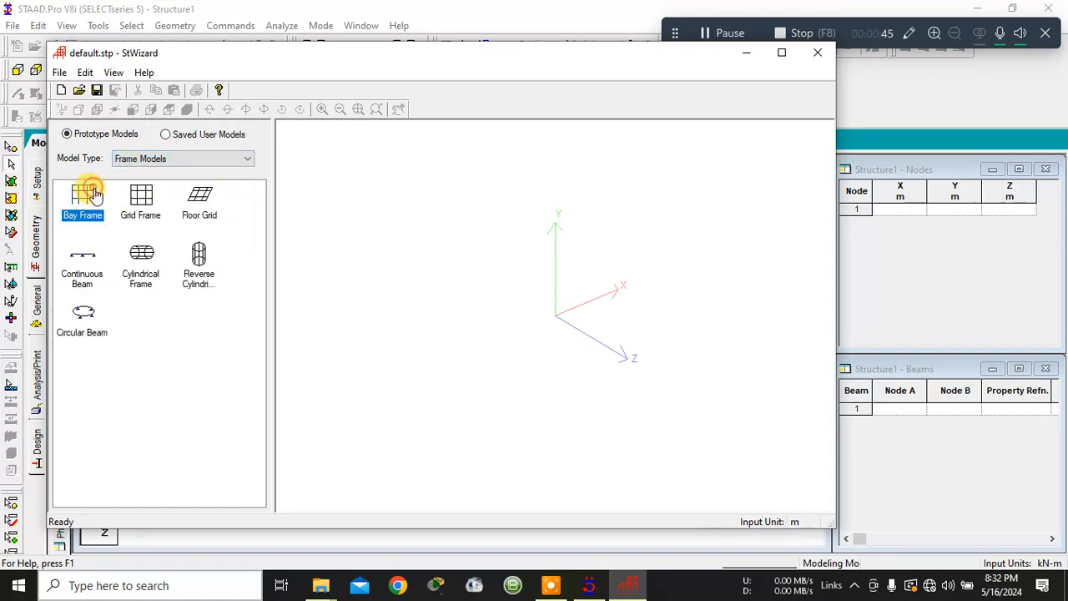
double_click(94, 193)
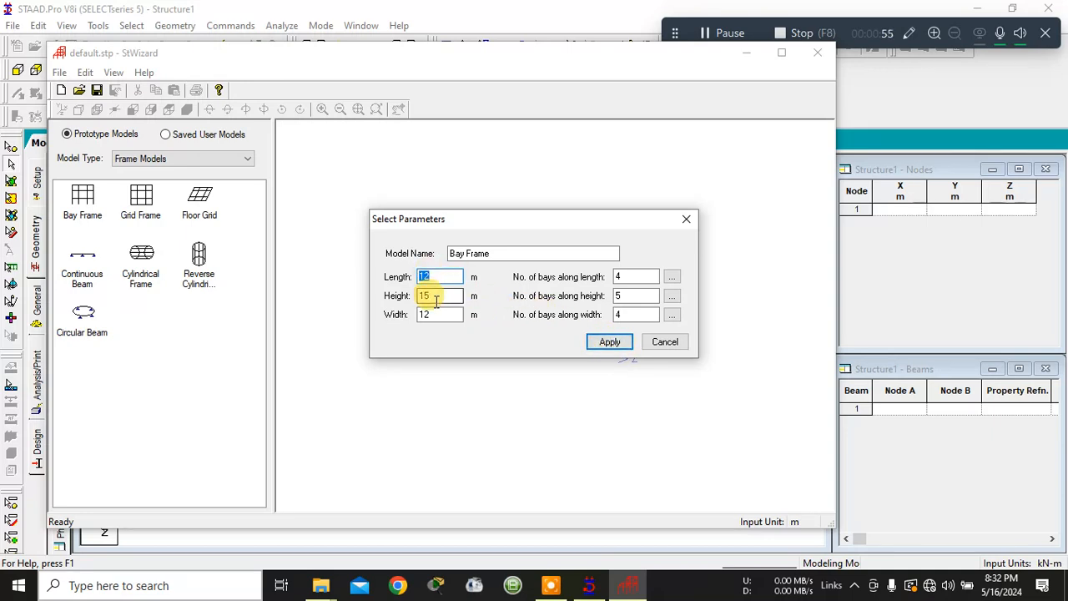
drag(436, 297, 417, 296)
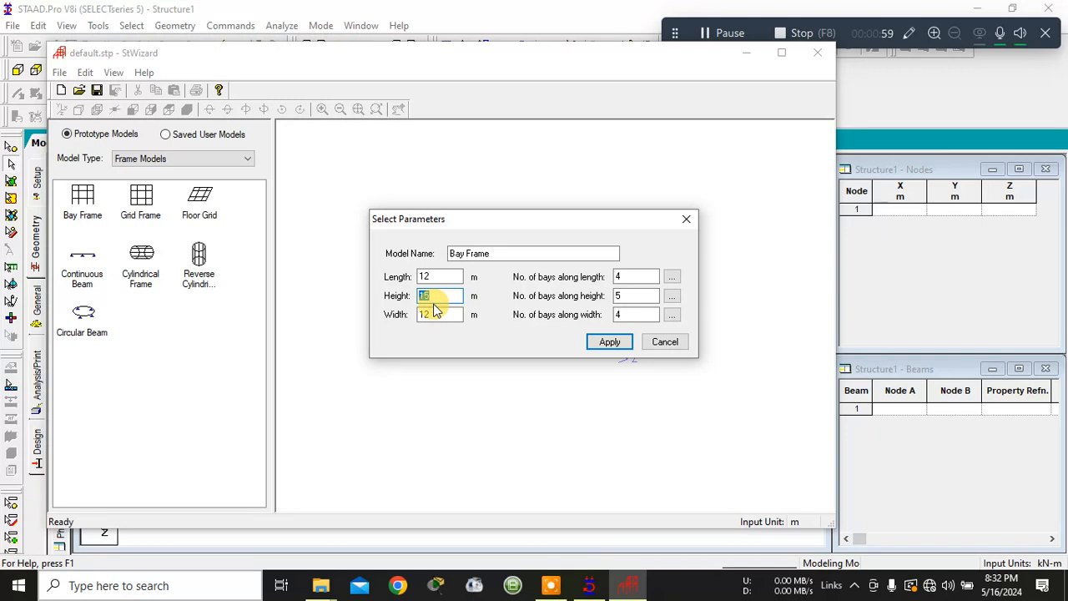
double_click(636, 296)
text(3)
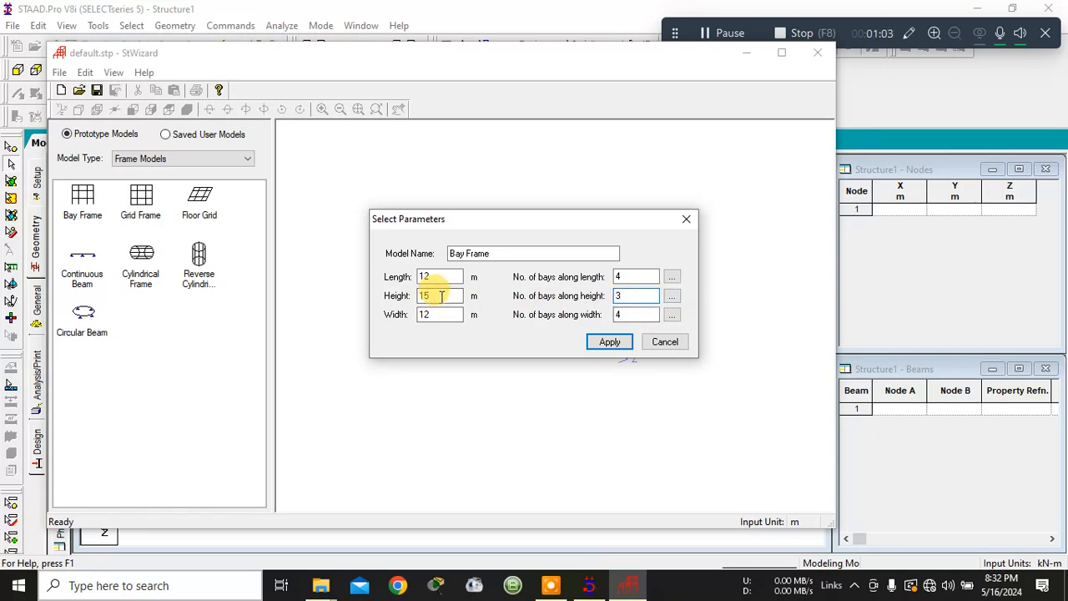
drag(438, 296, 412, 289)
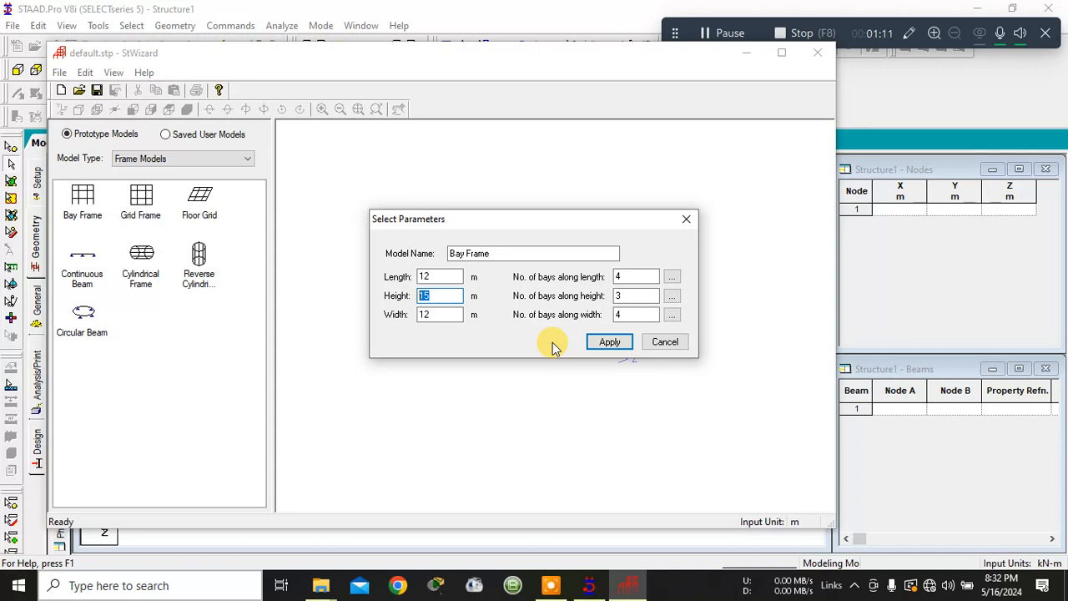
text(9)
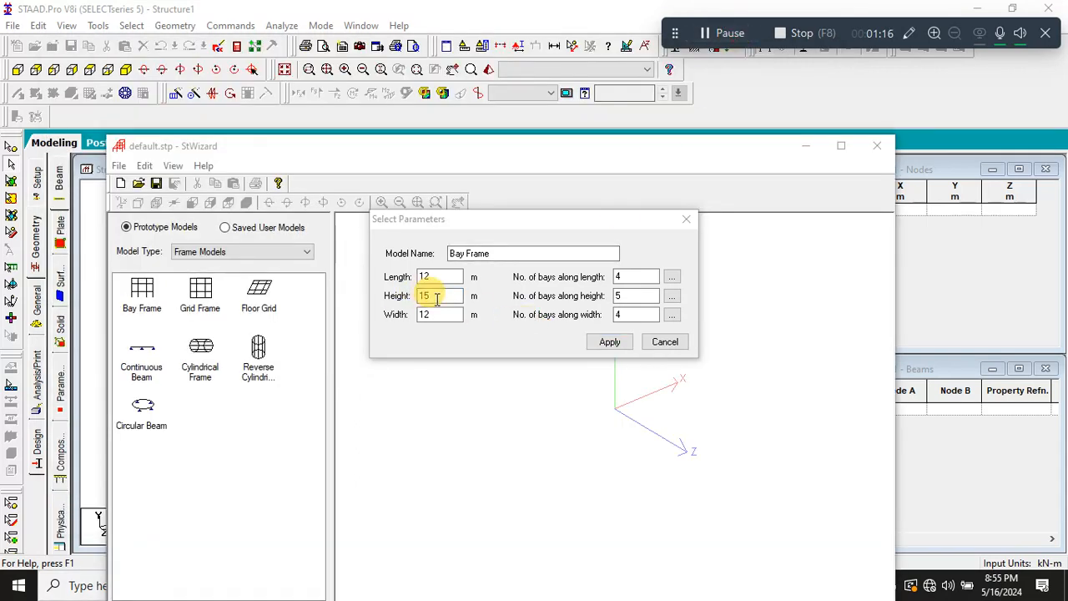
- Set the bay frame's height to 9 m with 3 bays along the height
drag(433, 296, 409, 295)
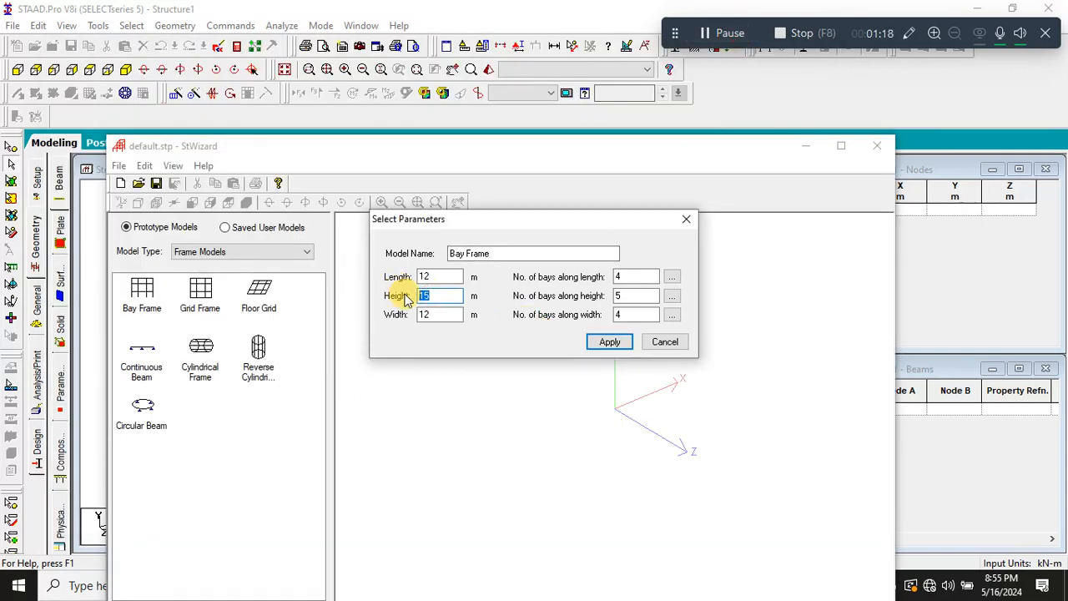
text(9)
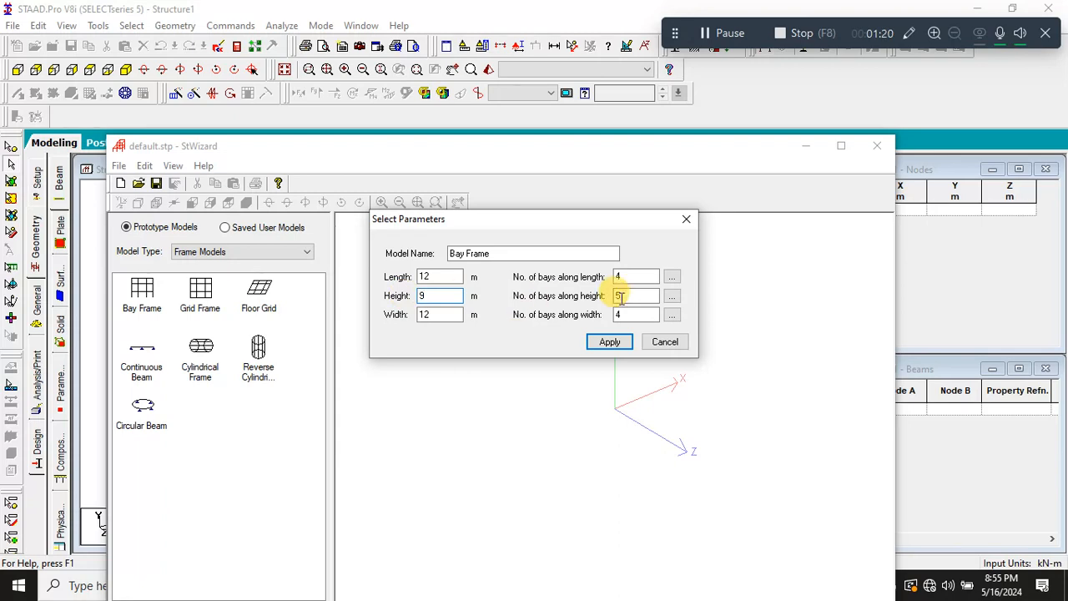
drag(625, 296, 615, 287)
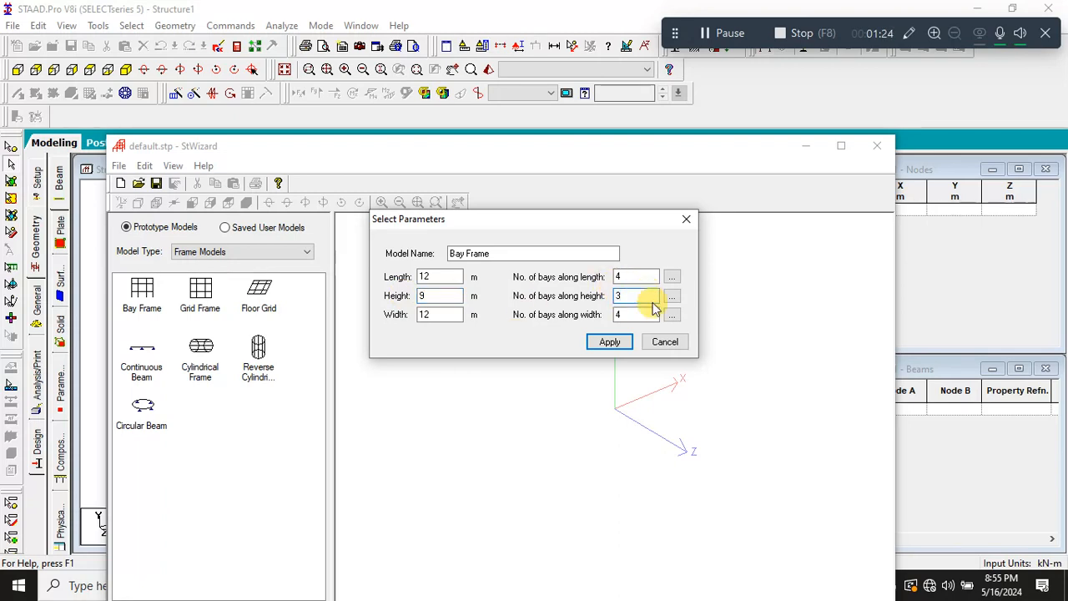
text(3)
- Set the bay frame's width and length to 8 m each, with 2 bays along each direction
drag(429, 310, 393, 298)
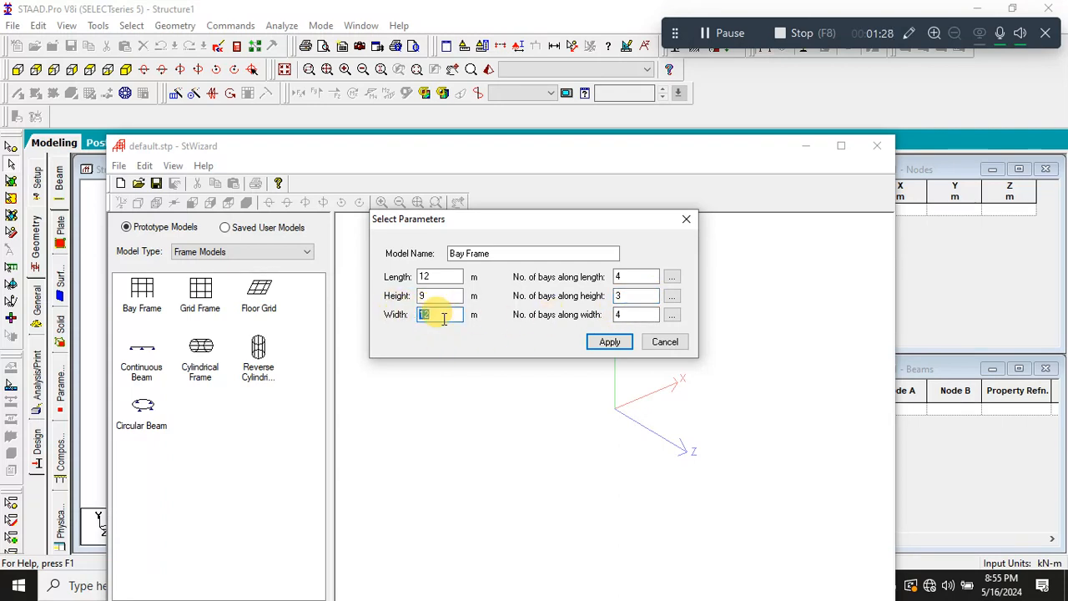
text(8)
drag(642, 314, 612, 316)
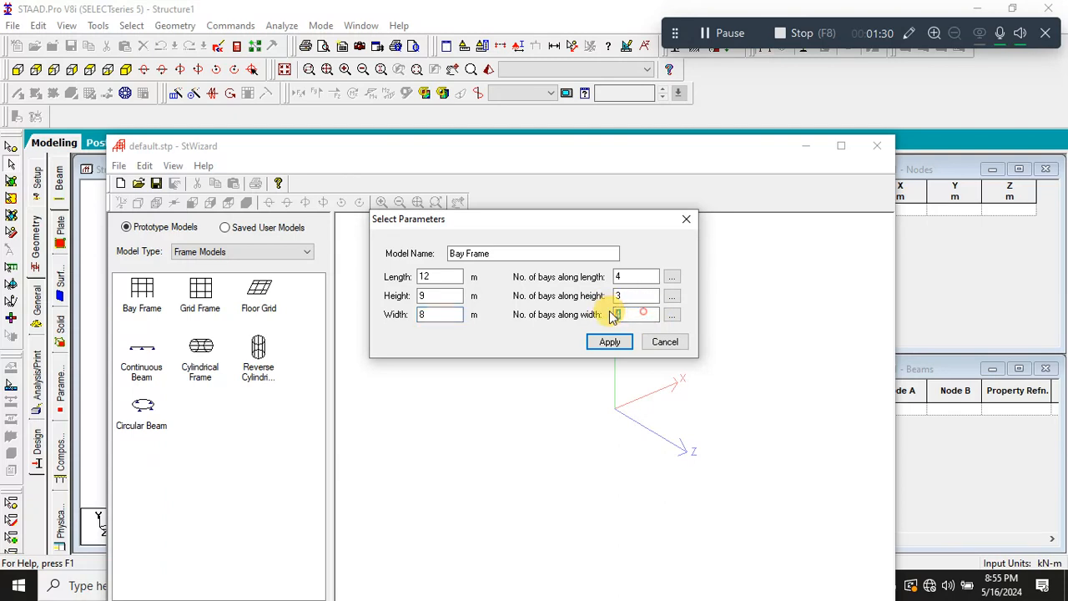
text(2)
drag(445, 278, 336, 279)
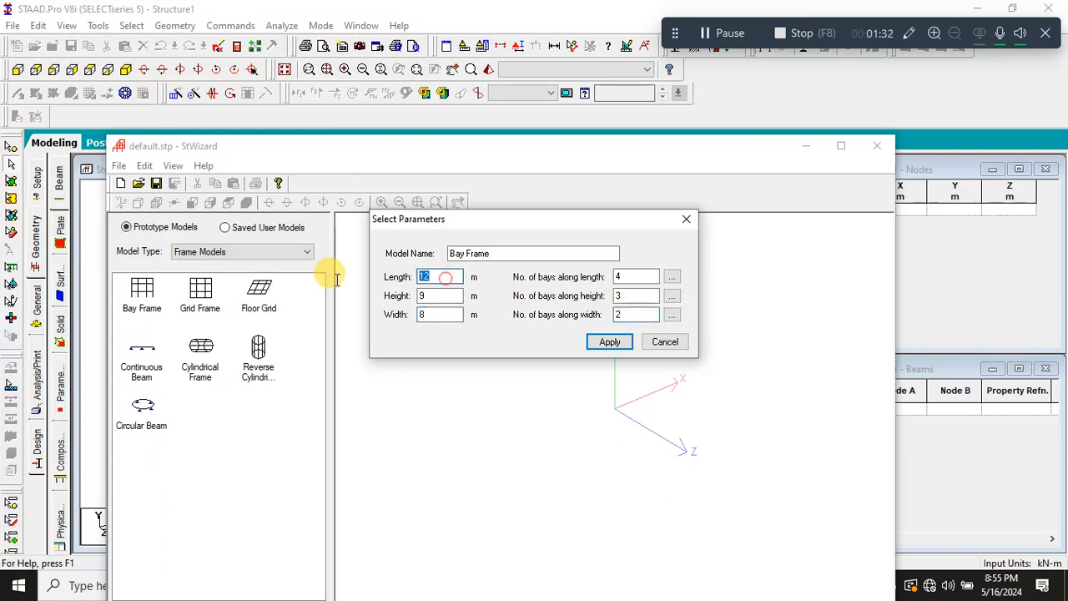
text(8)
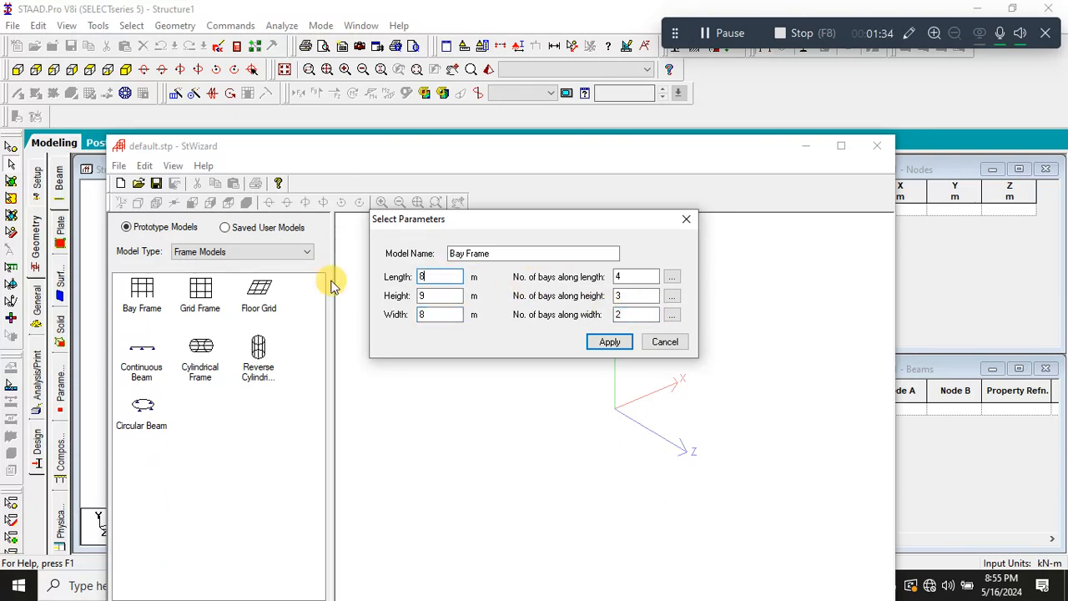
drag(627, 276, 607, 280)
text(2)
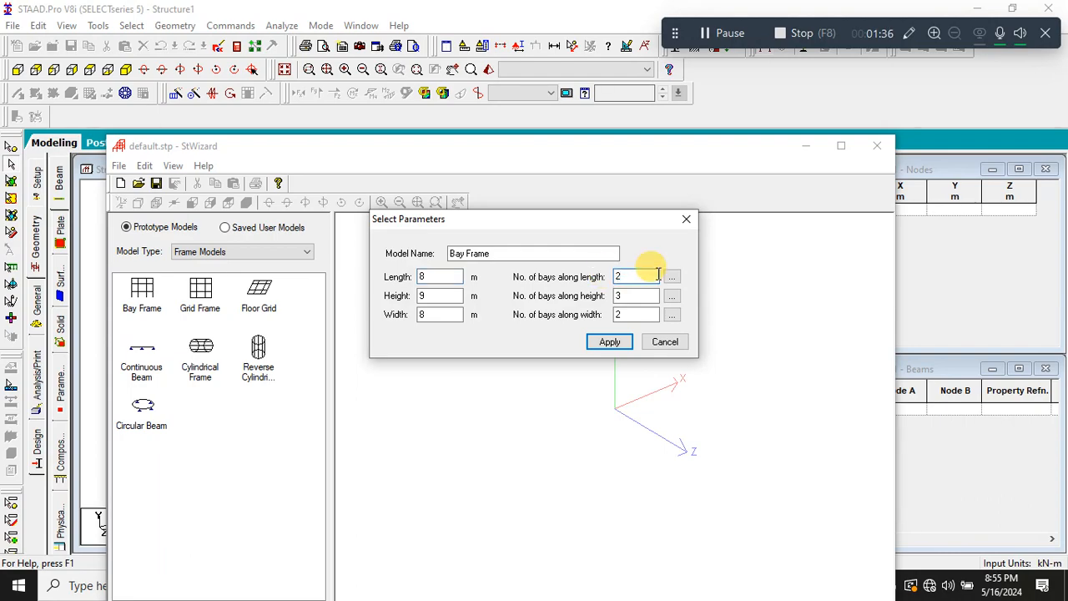
- Generate the bay frame and transfer it into the structure model at X, Y and Z offsets of 0 m
click(611, 343)
drag(639, 353, 614, 373)
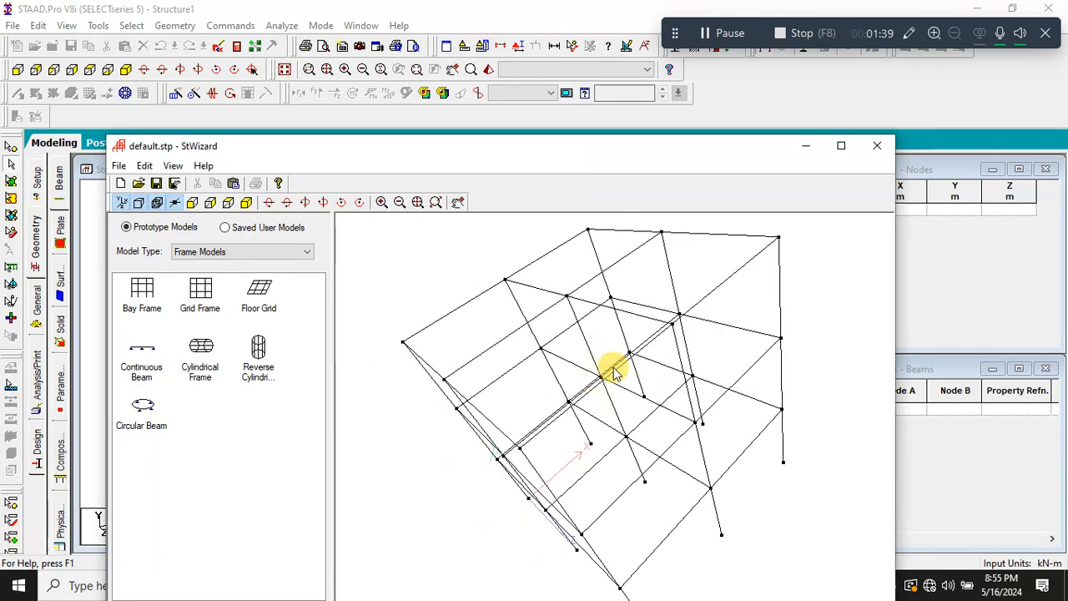
click(877, 150)
click(564, 326)
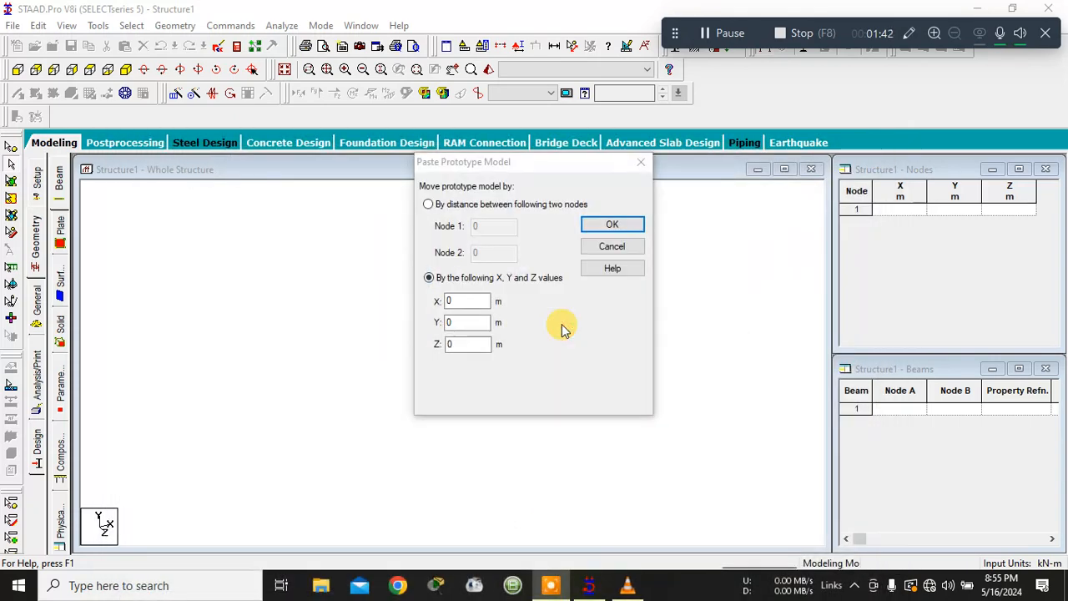
click(636, 224)
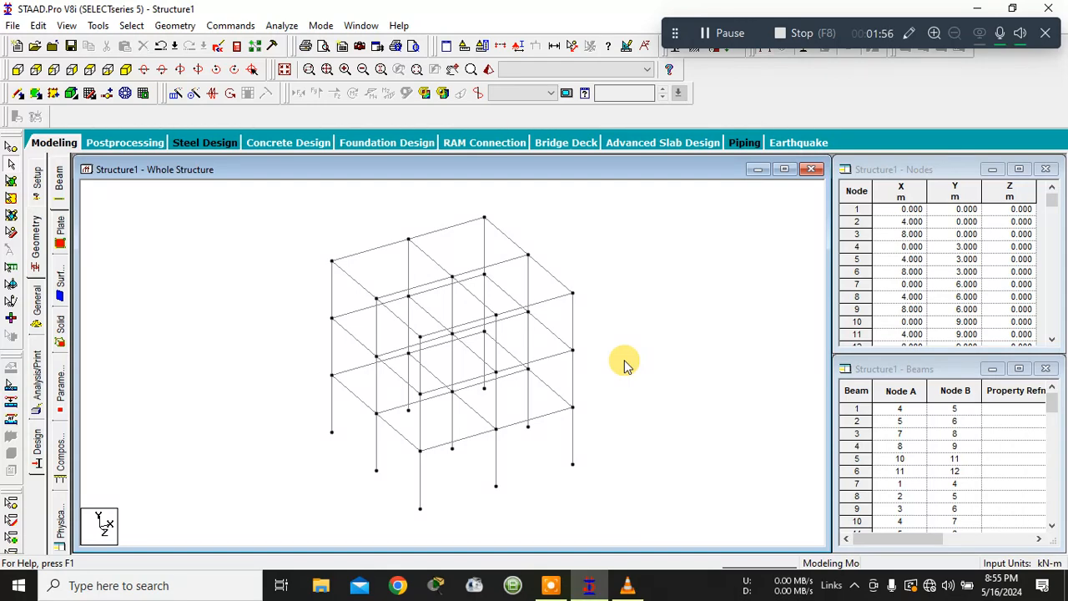
- Insert a mid-point node in the ground-storey columns along the X = 0 side of the frame, using the front view
click(18, 69)
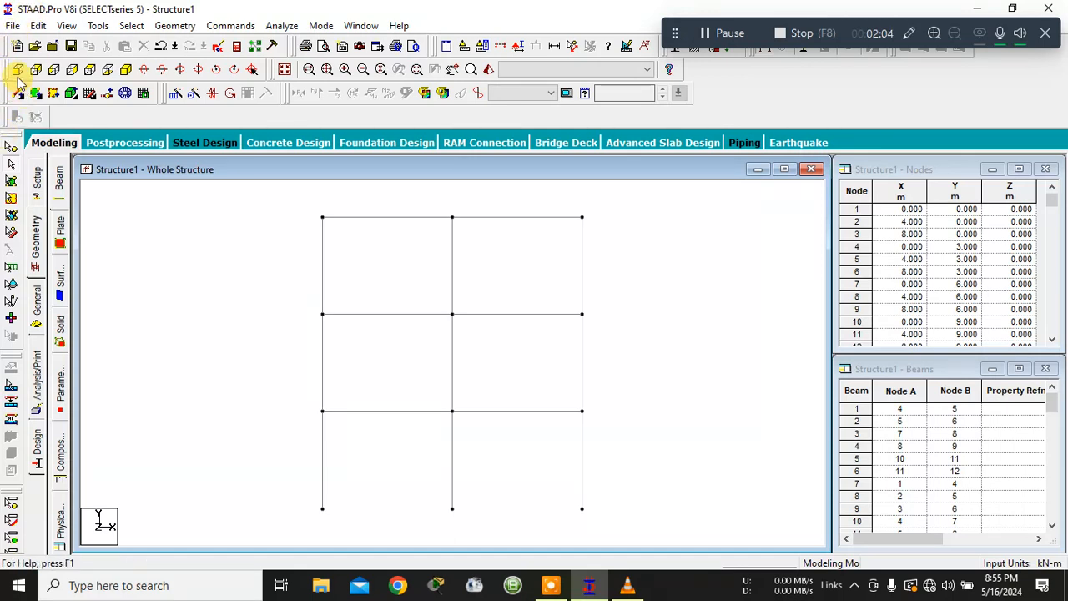
click(322, 476)
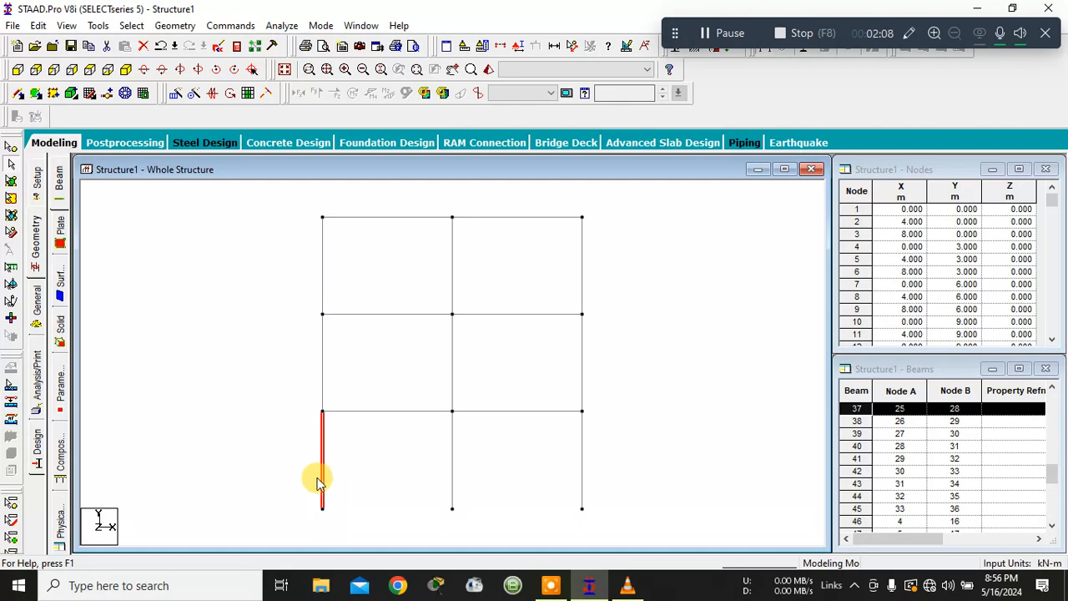
right_click(323, 482)
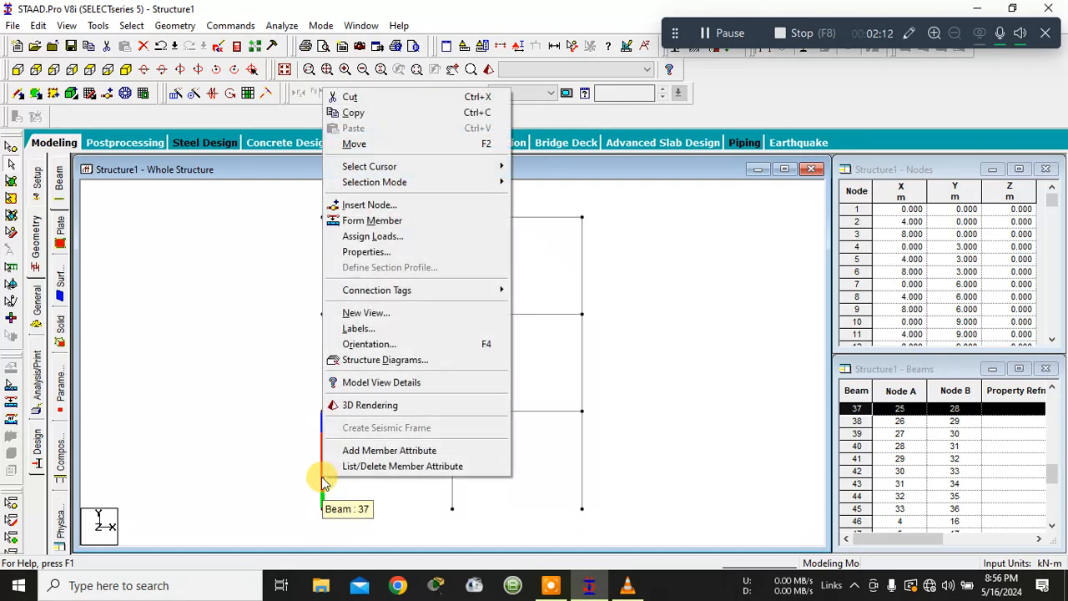
click(363, 212)
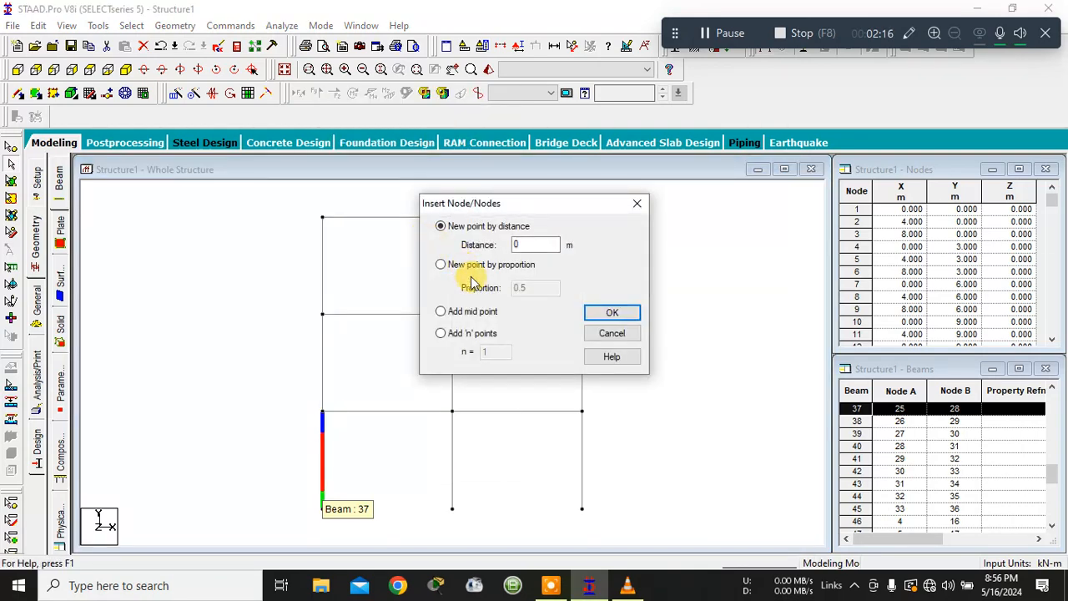
click(482, 315)
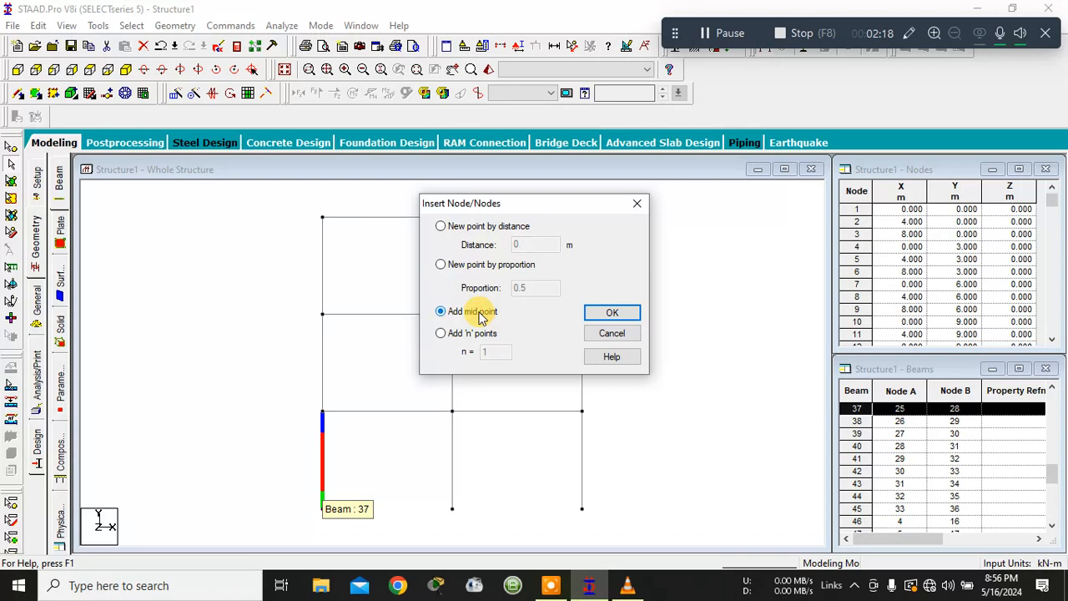
click(613, 313)
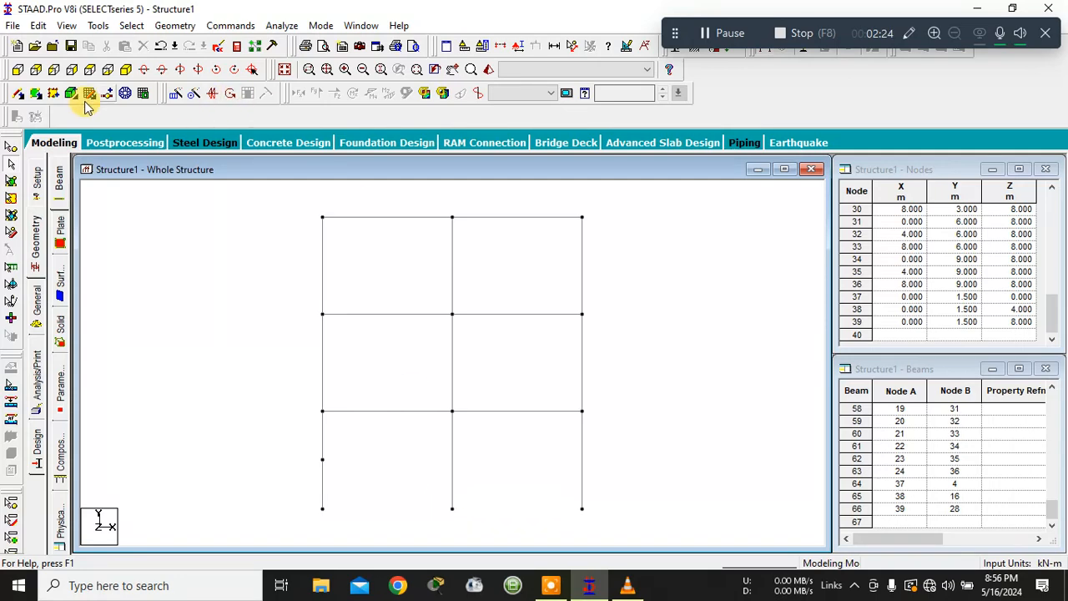
- In the isometric view, copy the mid-height node of the corner column at X = 0, Z = 8 m by 2 m along Z
click(125, 72)
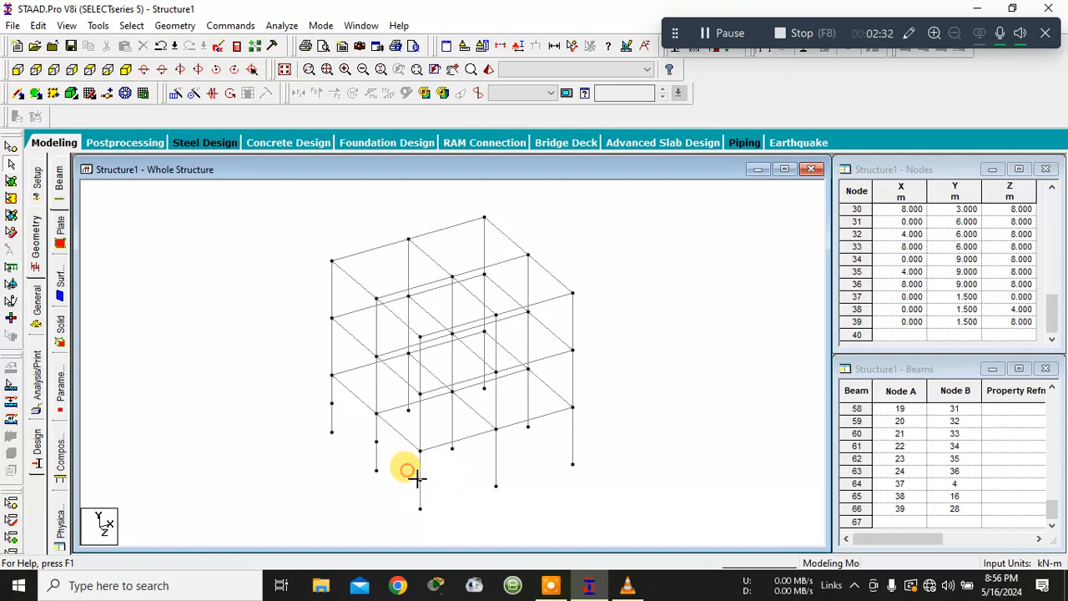
click(11, 147)
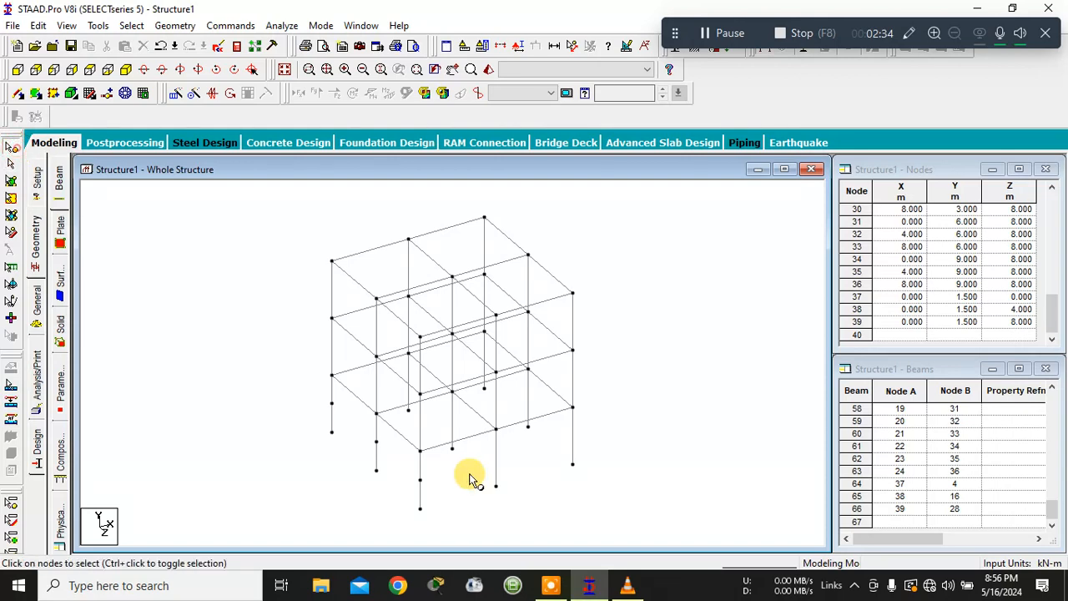
click(420, 480)
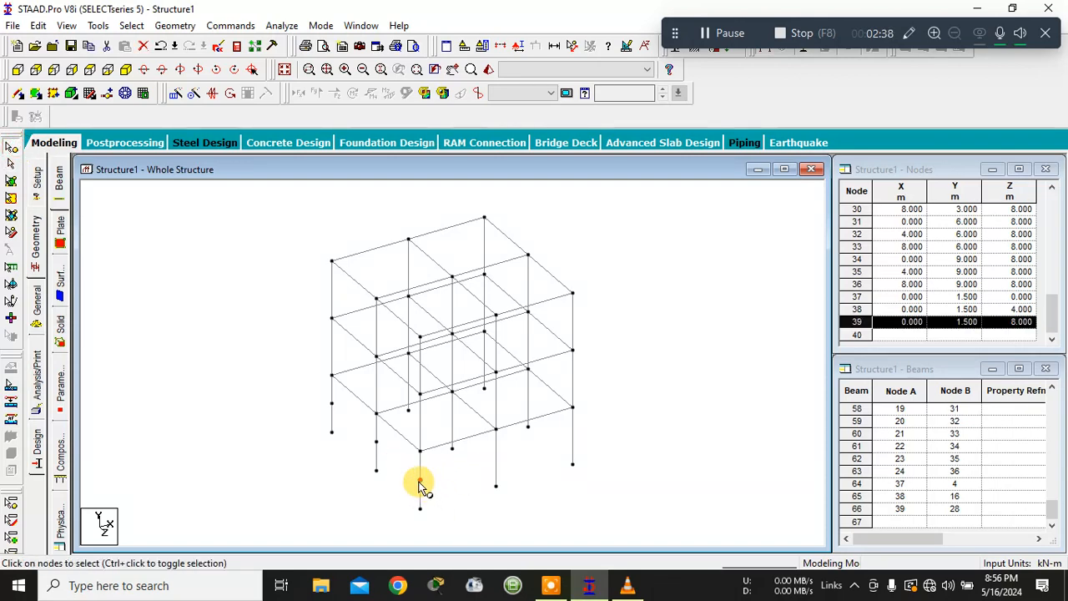
click(440, 511)
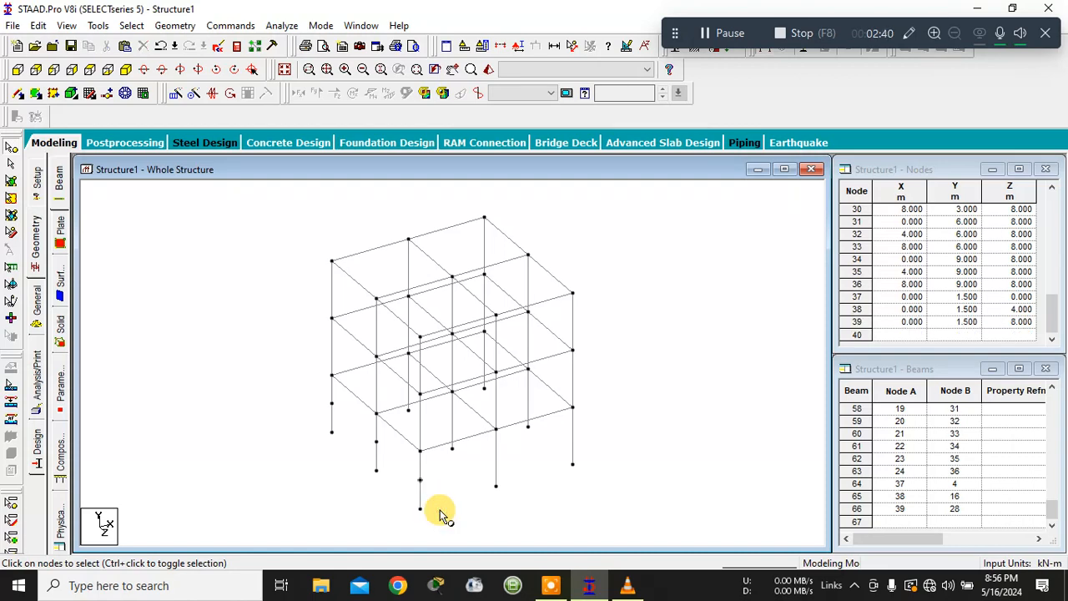
key(ctrl+v)
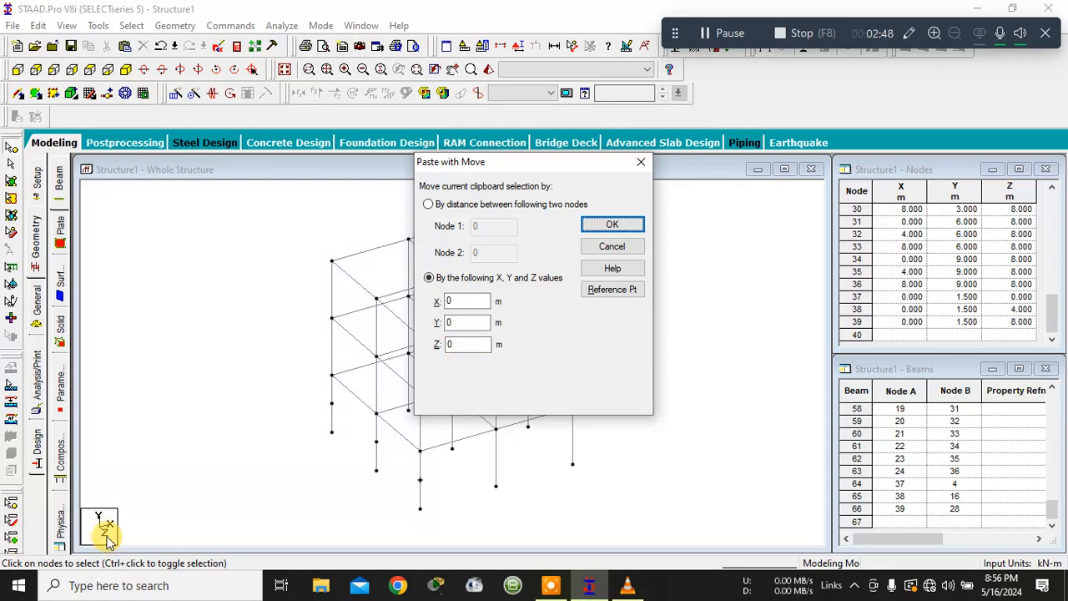
double_click(461, 343)
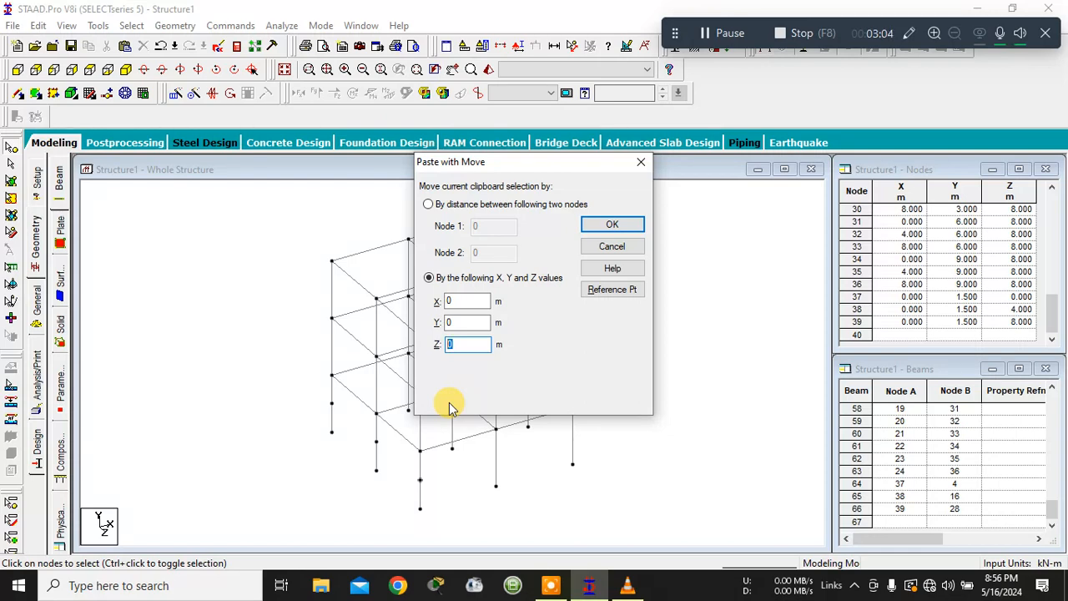
text(2)
click(611, 224)
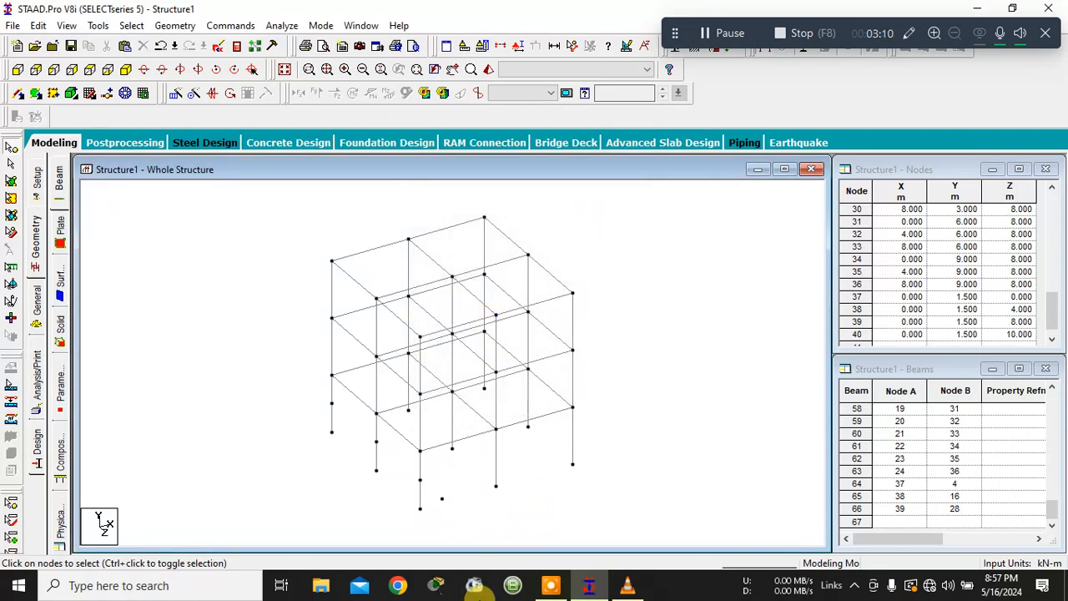
- Copy the corner column's mid-height node at X = 0, Z = 8 m by 1 m along X
click(420, 480)
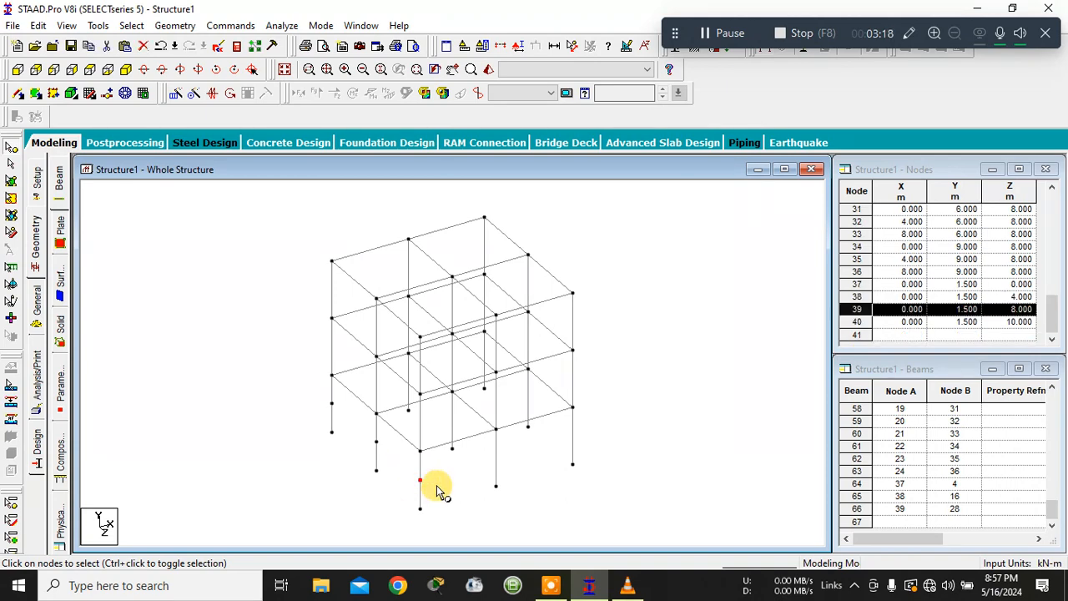
key(ctrl+v)
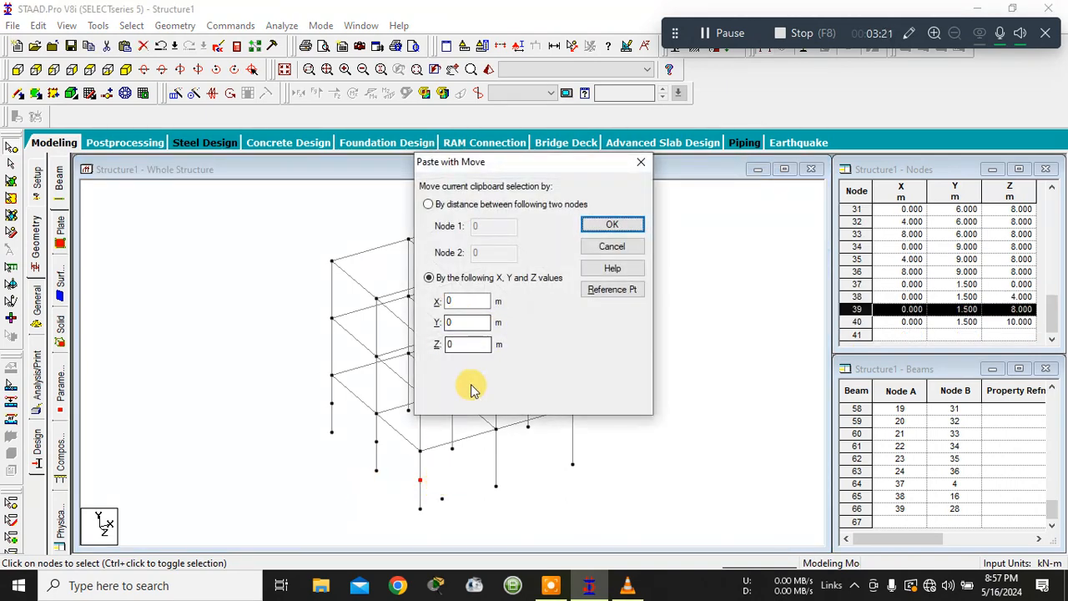
double_click(464, 300)
text(1)
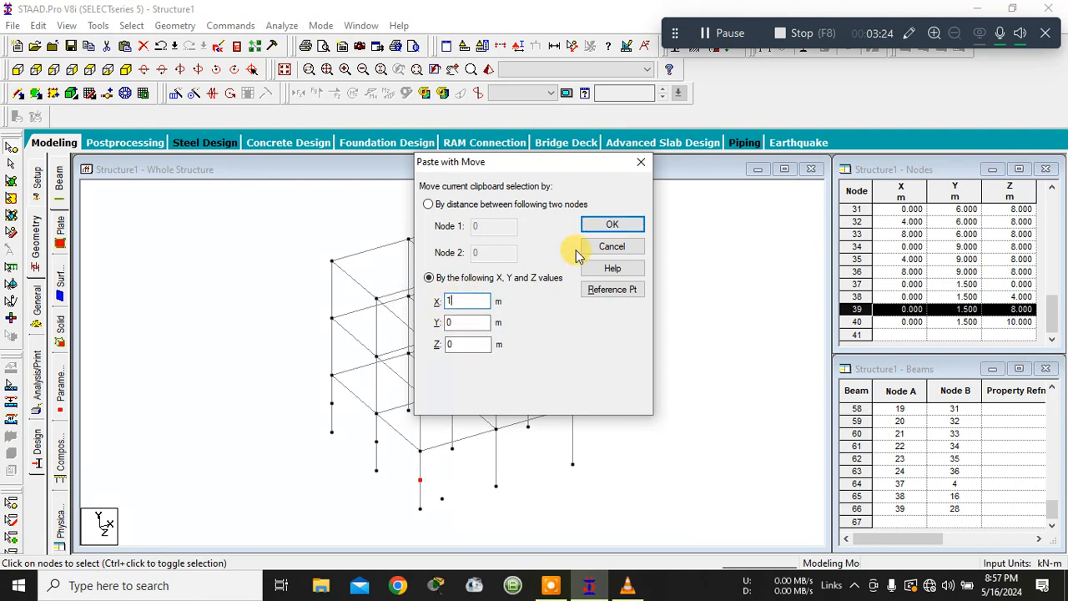
click(609, 224)
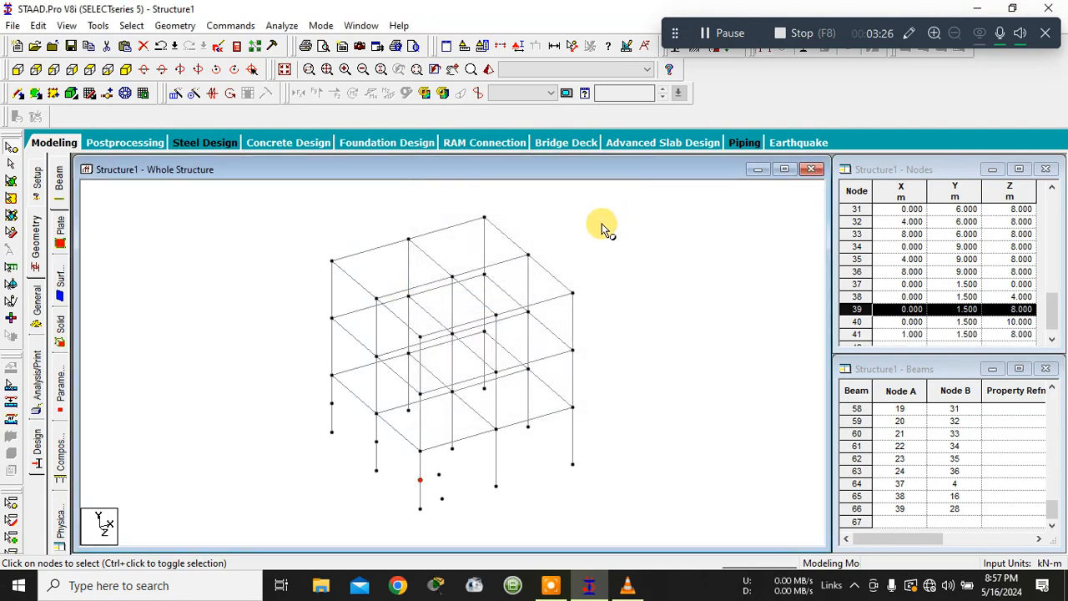
- Copy the free node at X = 0, Y = 1.5, Z = 10 m by 1 m along X
click(434, 493)
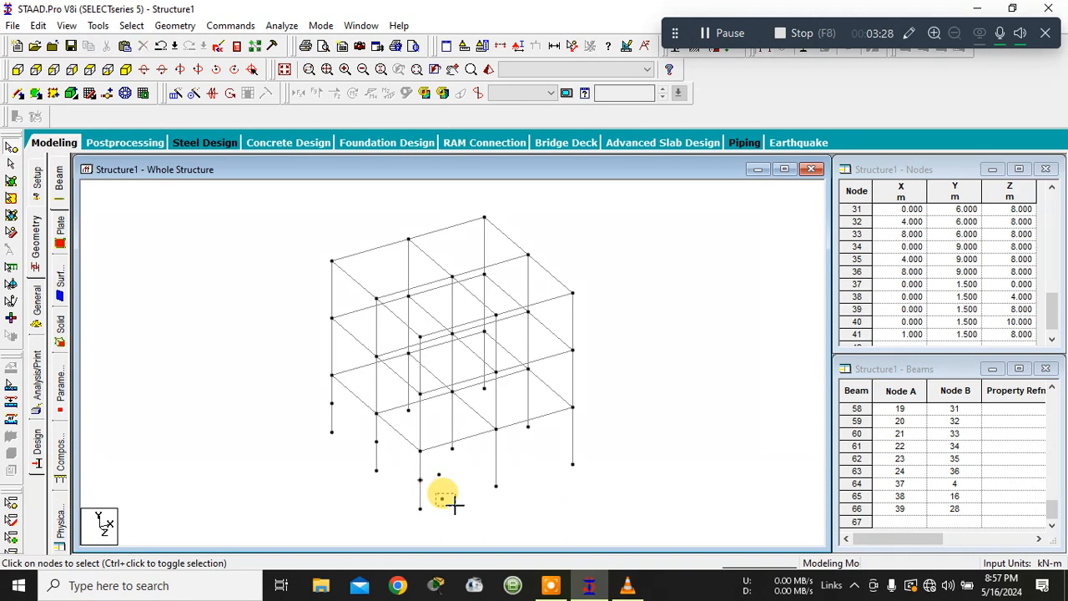
click(443, 499)
key(ctrl+v)
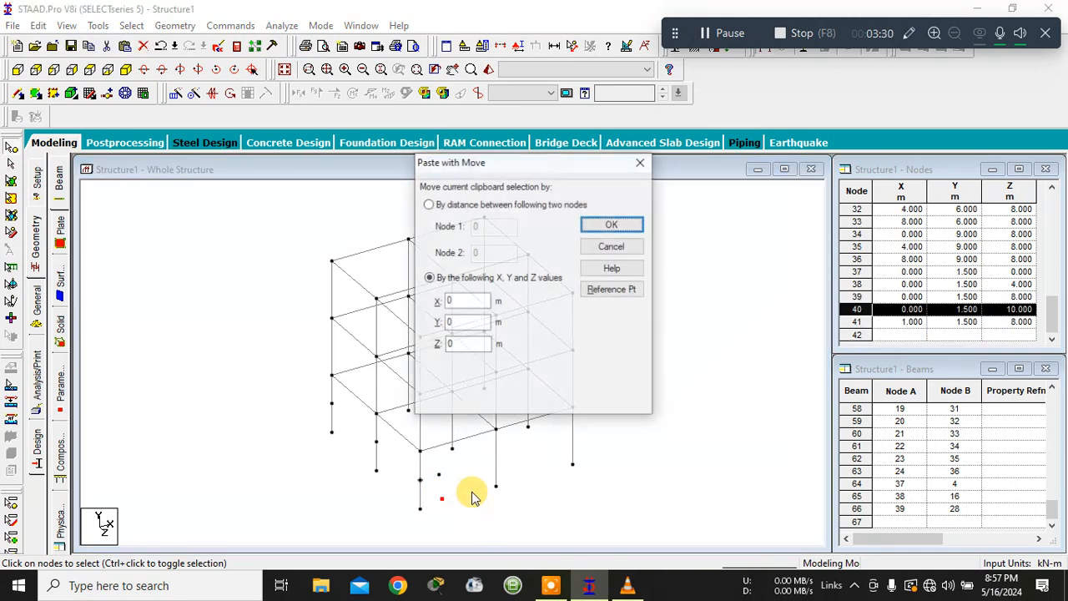
double_click(475, 306)
text(1)
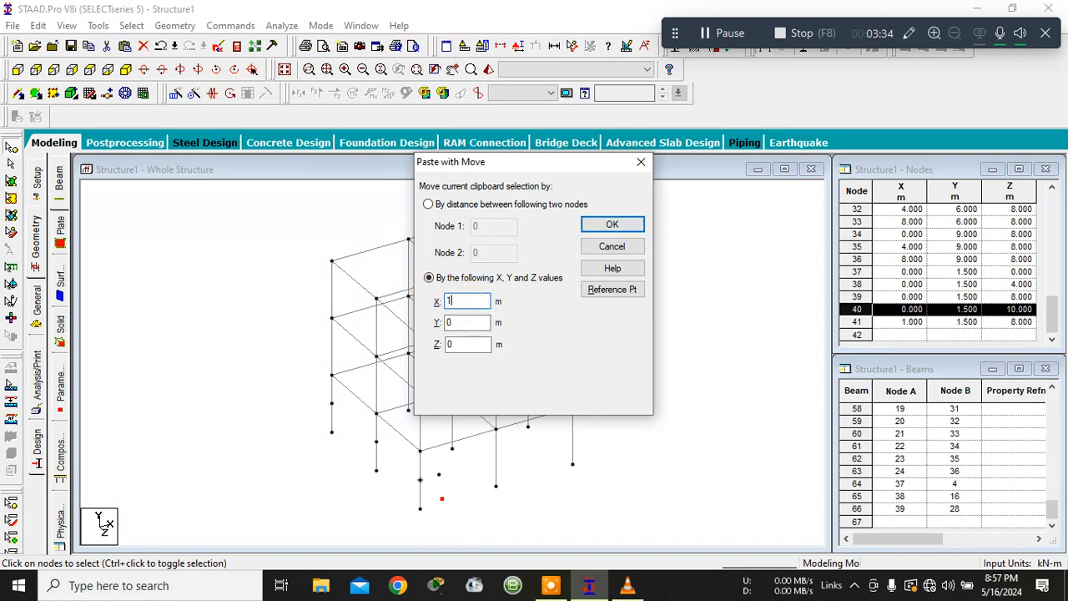
click(612, 225)
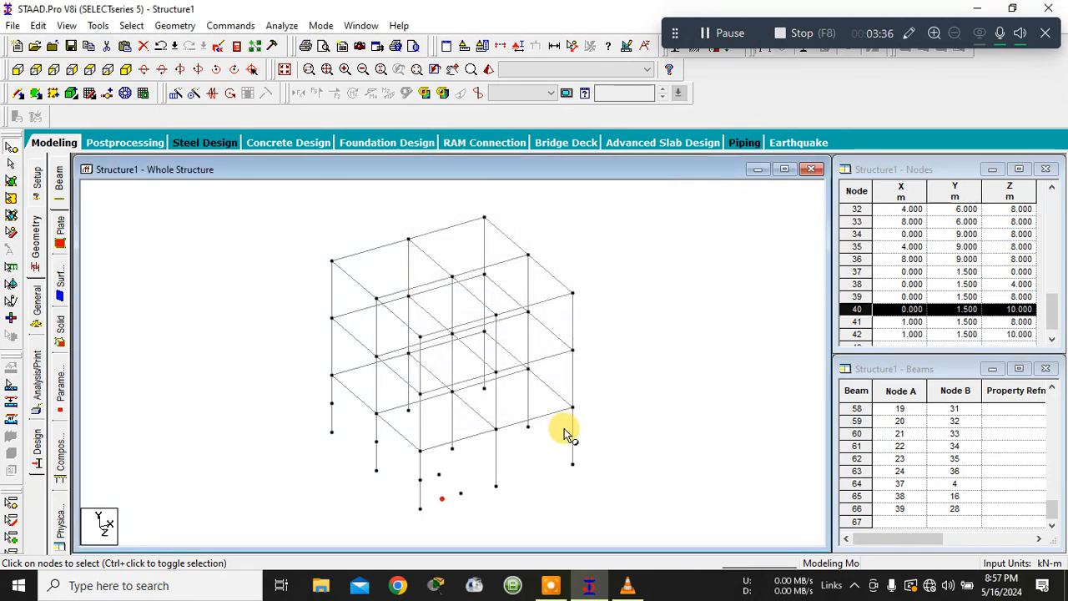
- Copy the base node of the middle column at X = 4, Z = 8 m by 1 m along Z
click(494, 485)
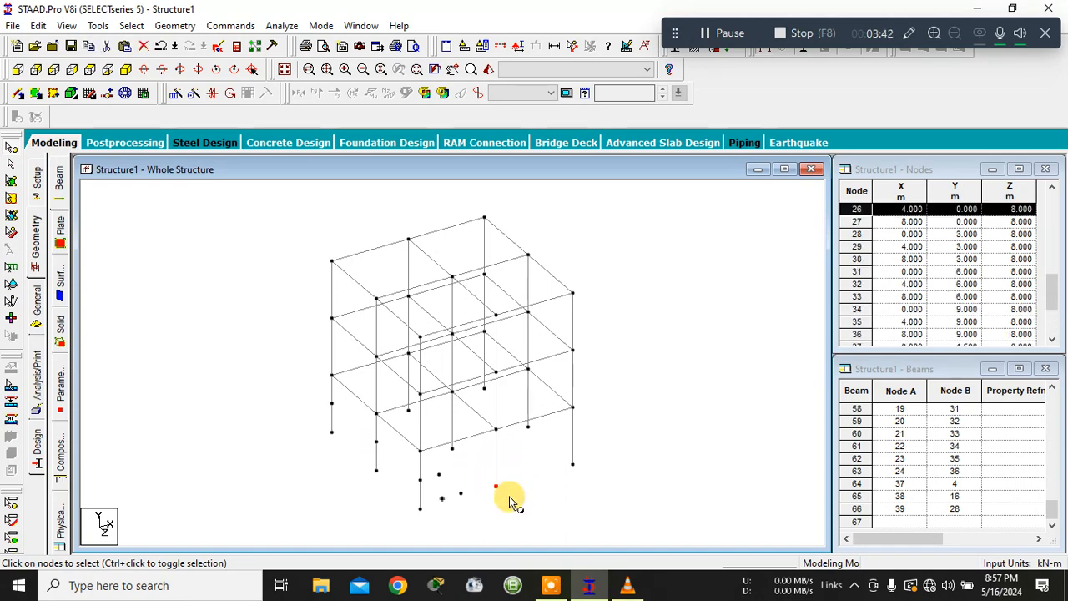
key(ctrl+v)
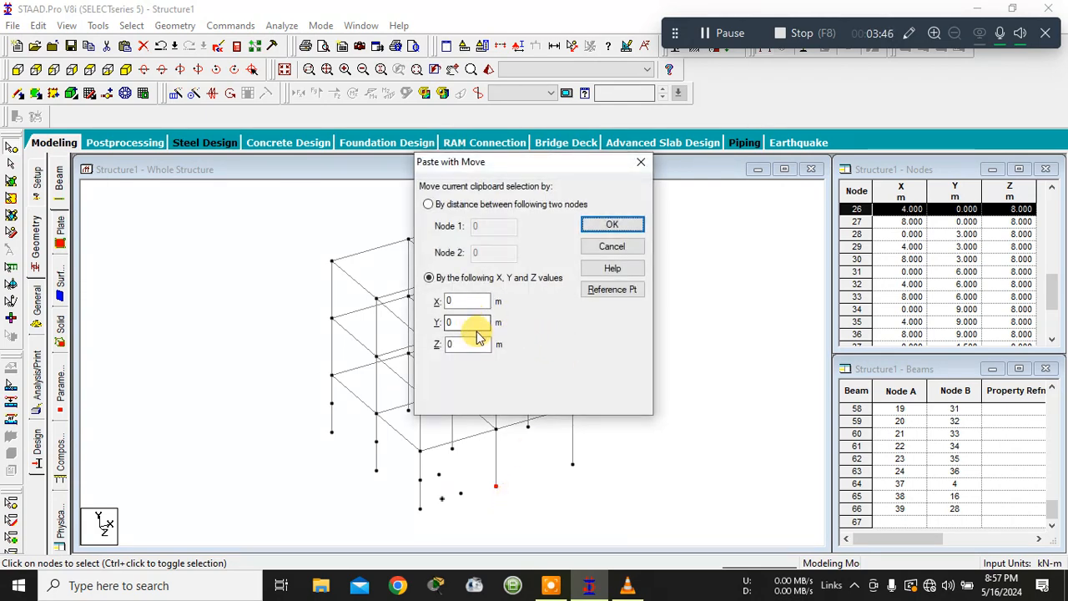
drag(473, 348, 442, 349)
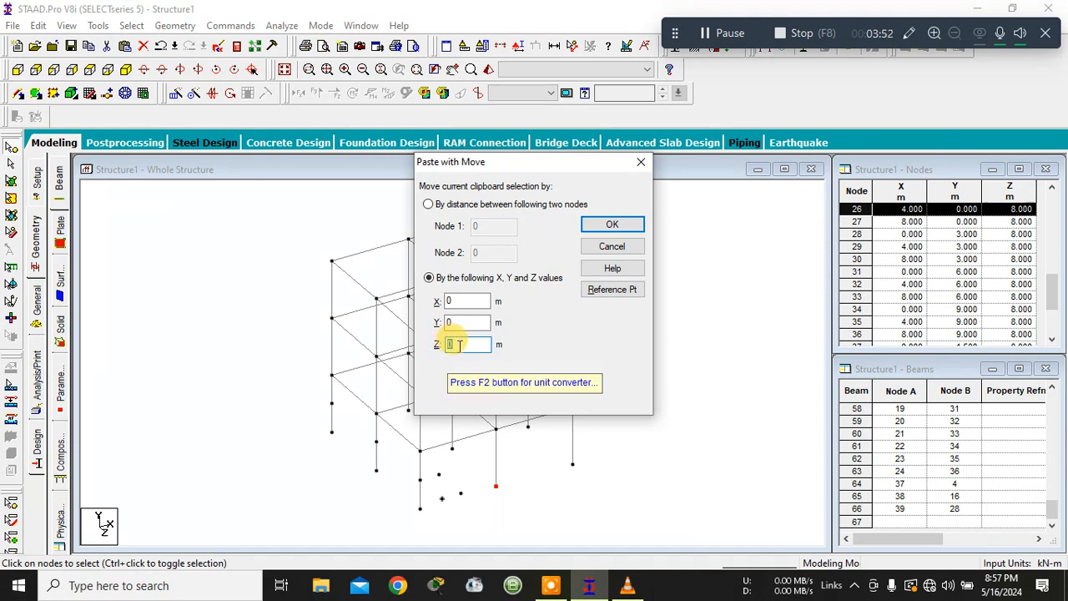
text(1)
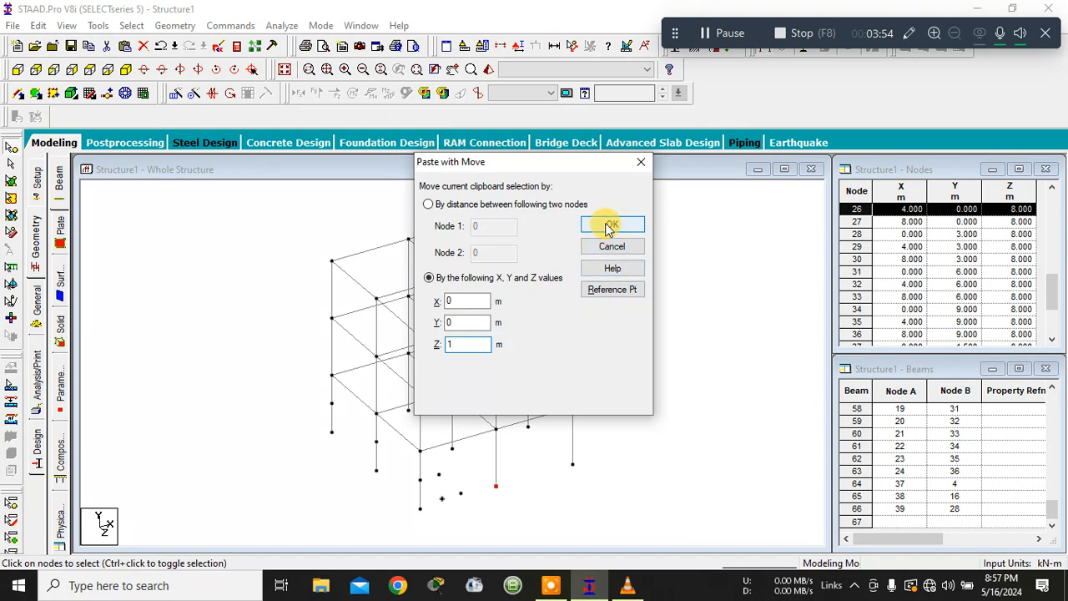
click(612, 224)
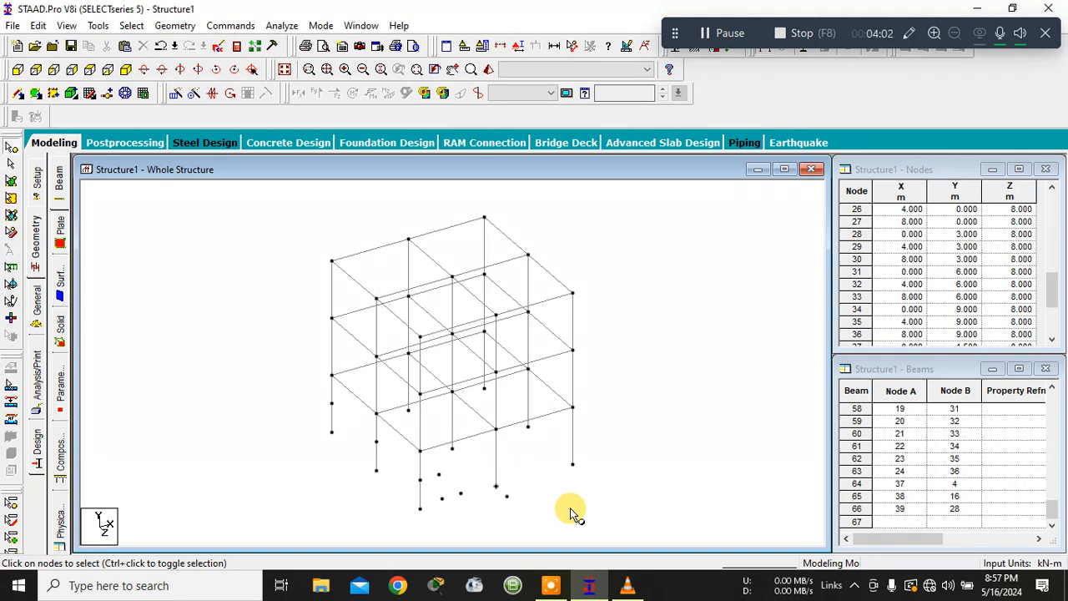
- Copy the free node at X = 1, Y = 1.5, Z = 8 m by 1 m along Z
click(438, 474)
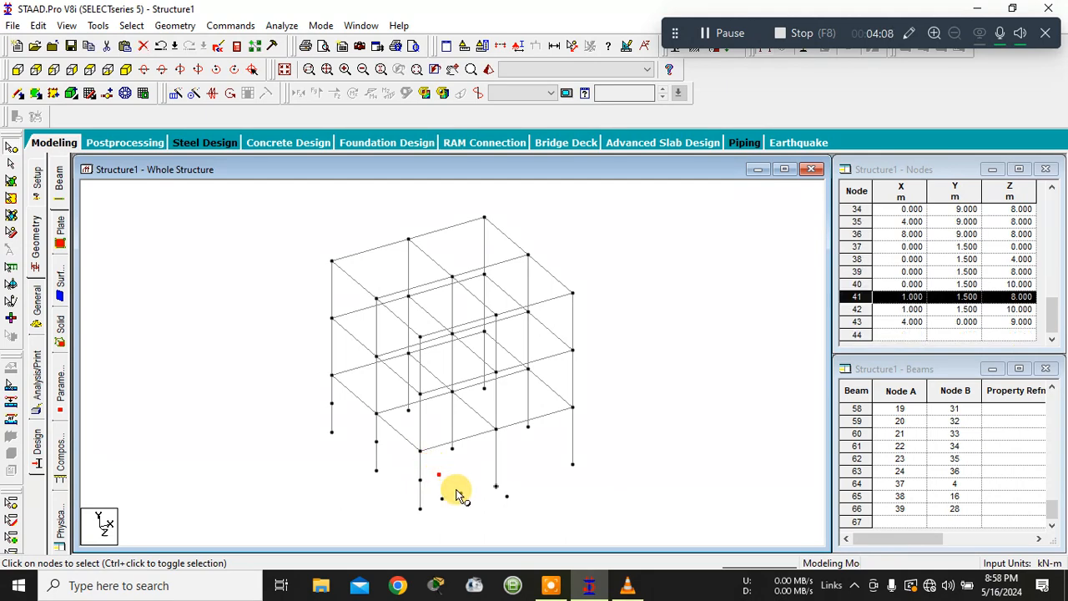
key(ctrl+v)
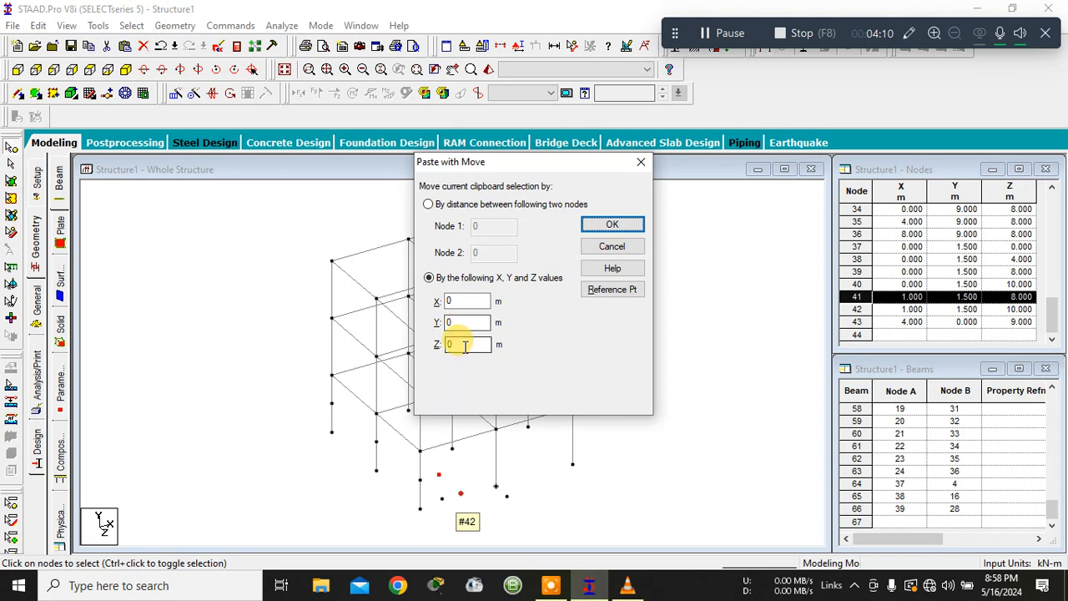
drag(463, 345, 439, 345)
text(1)
click(611, 224)
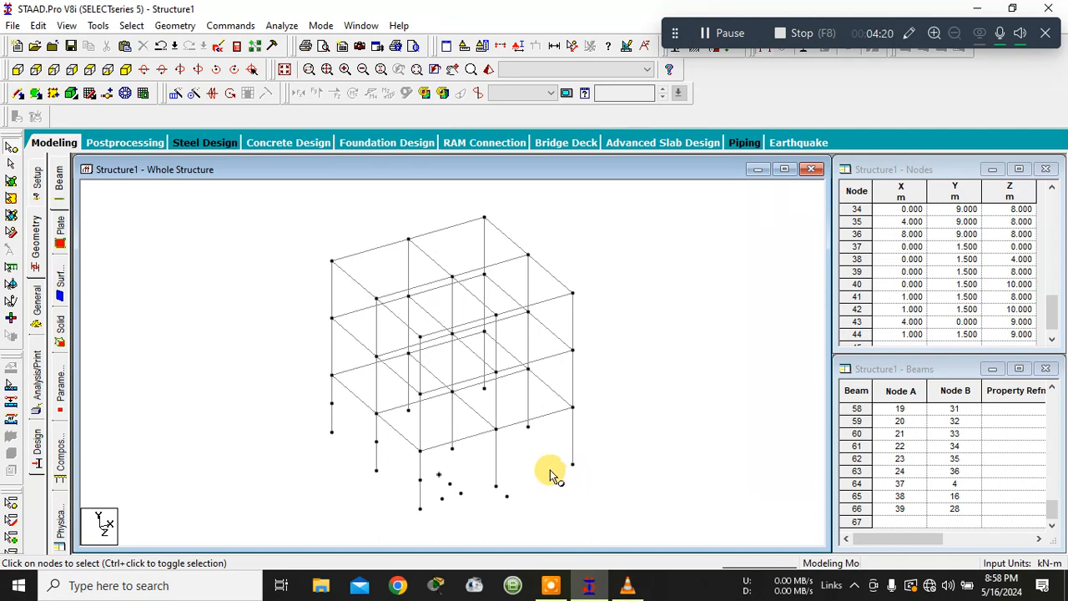
- Copy the middle column's 3 m level node at X = 4, Z = 8 m by 2 m along Z
click(500, 441)
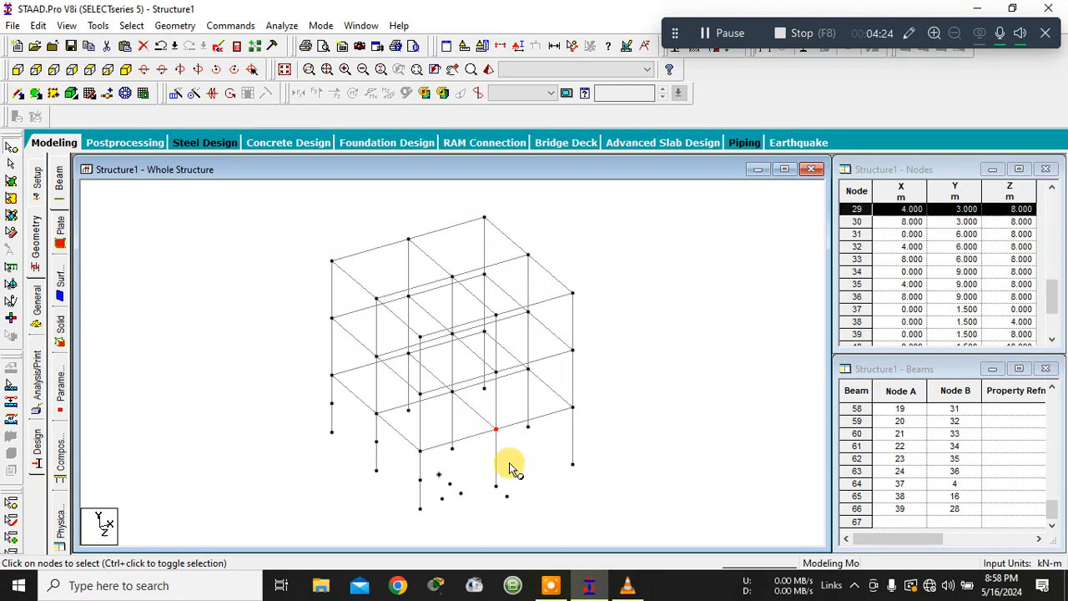
key(ctrl+v)
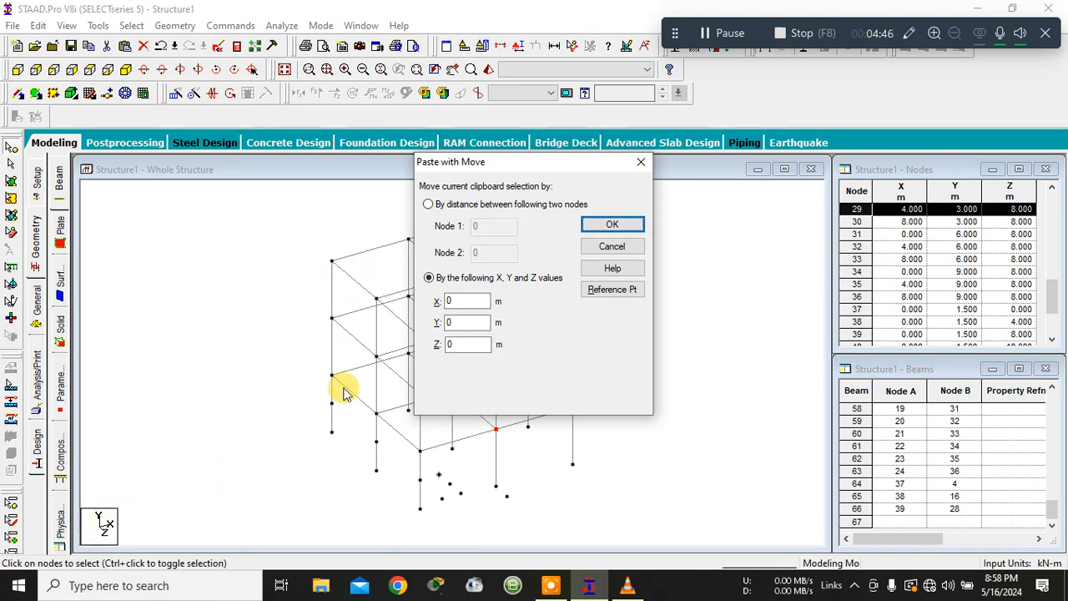
drag(492, 163, 594, 131)
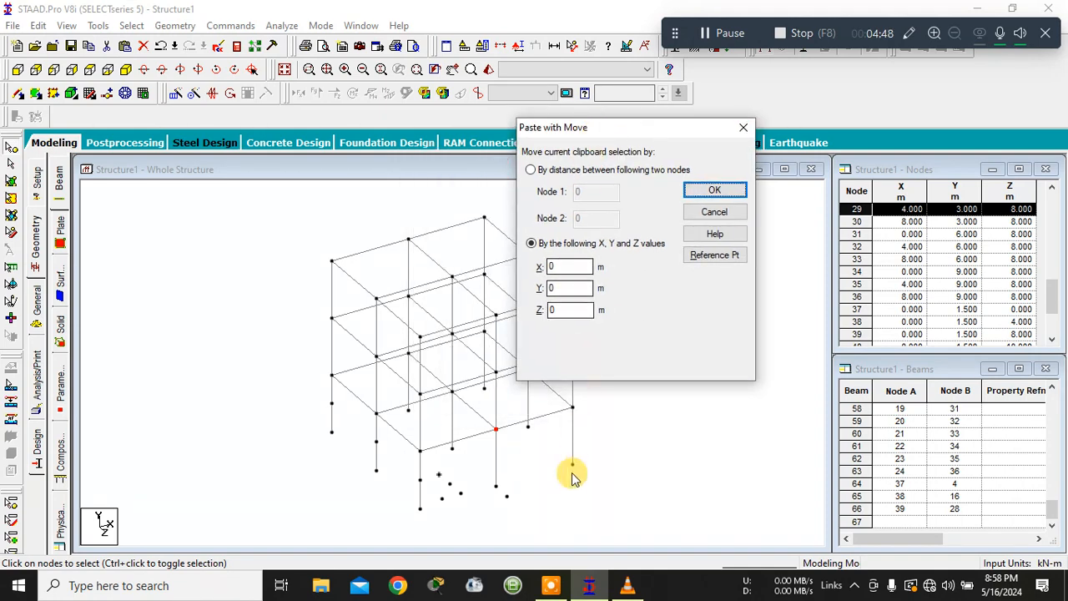
double_click(569, 309)
text(2)
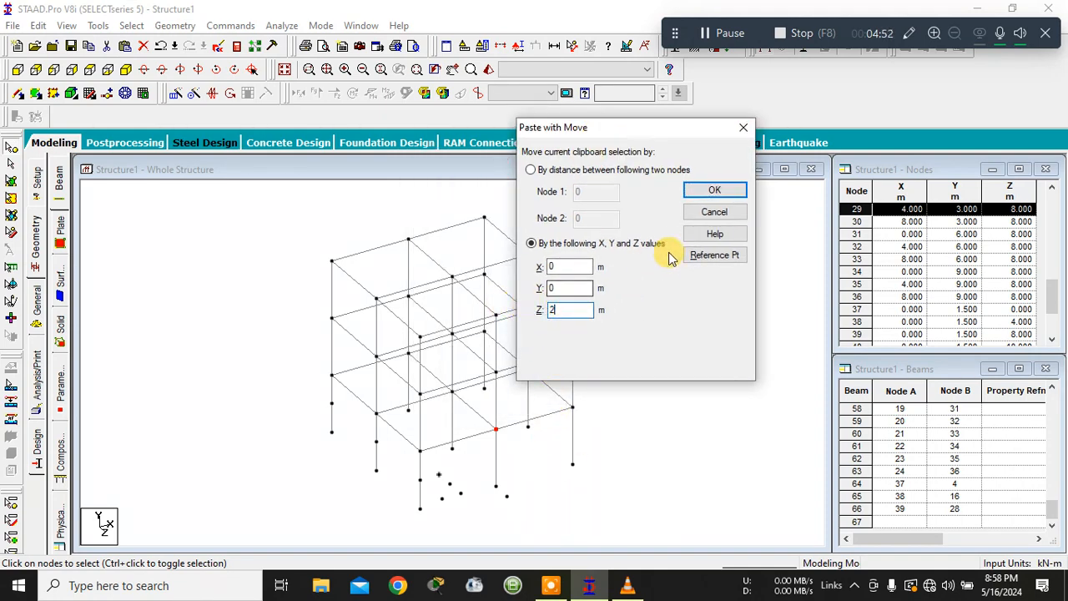
click(714, 193)
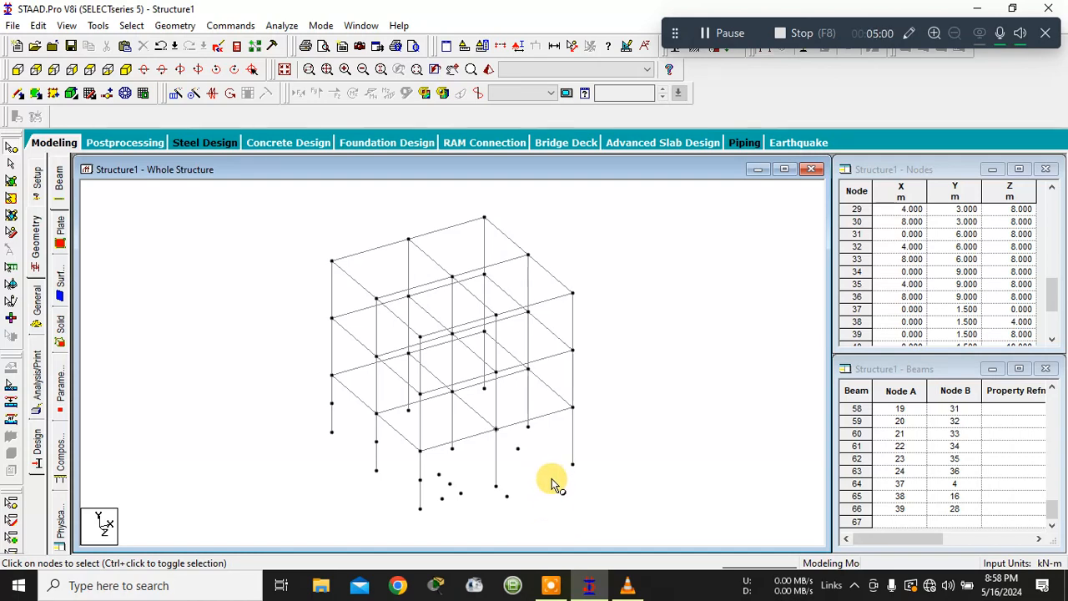
- Copy the two 3 m level nodes at X = 4 m, Z = 8 m and Z = 10 m together by -1 m along X
click(496, 430)
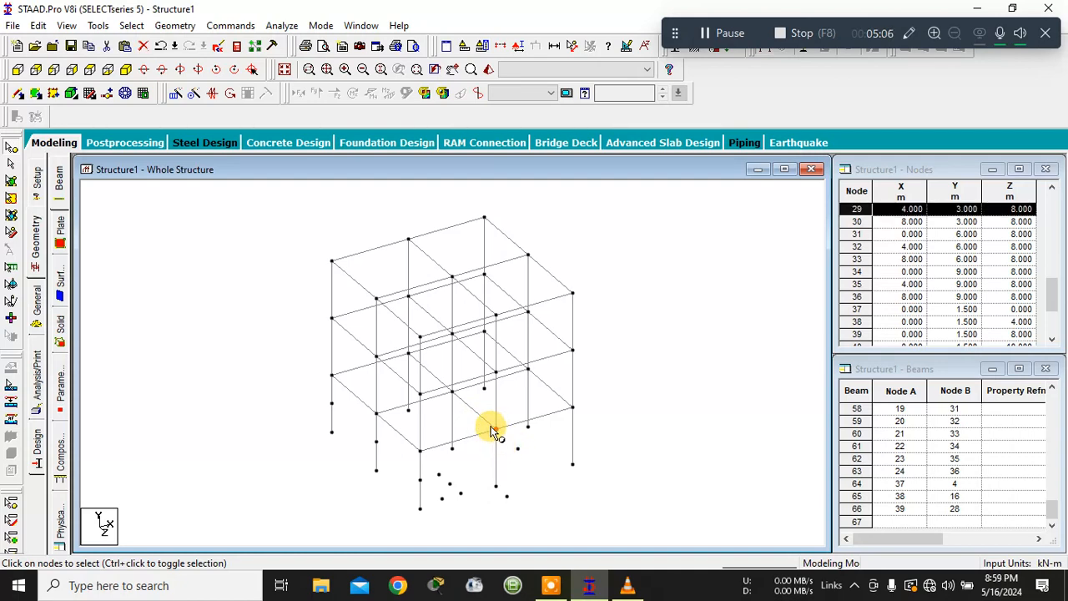
drag(492, 426, 530, 460)
click(512, 445)
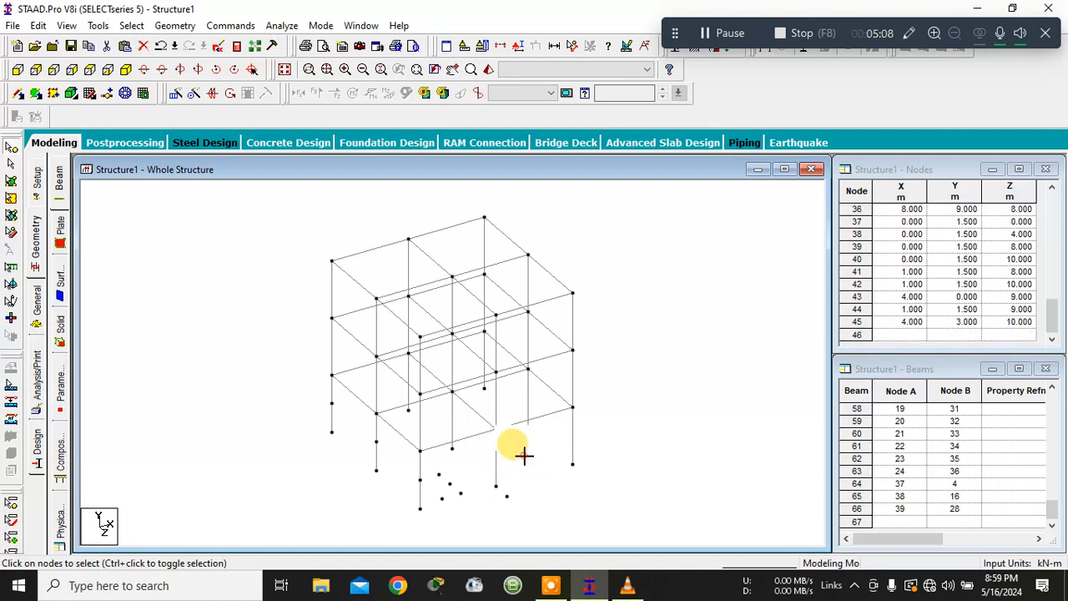
click(492, 427)
ctrl+click(518, 449)
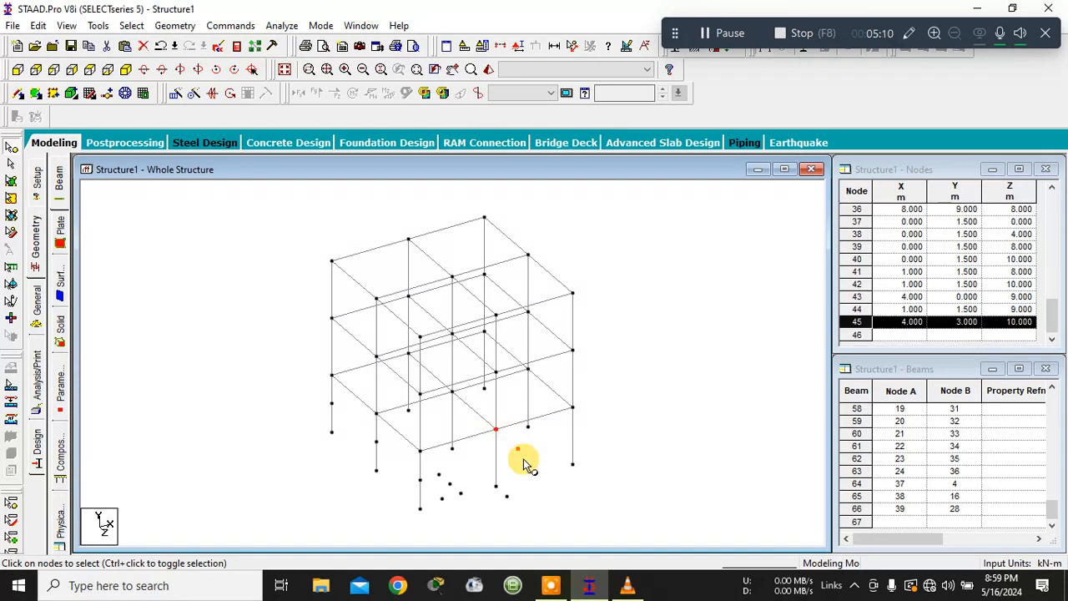
key(ctrl+v)
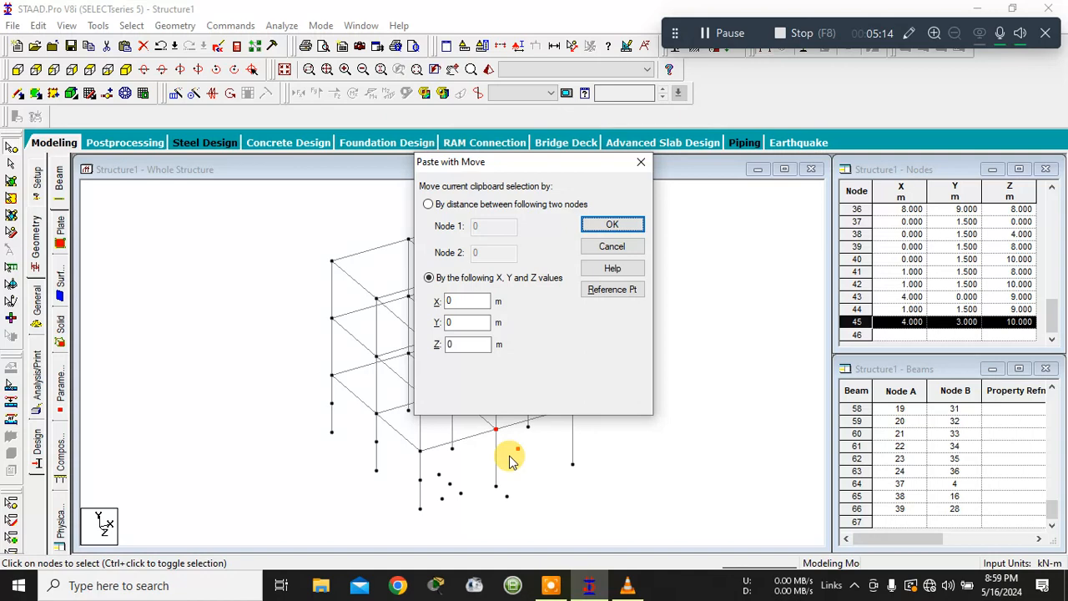
double_click(461, 299)
click(459, 298)
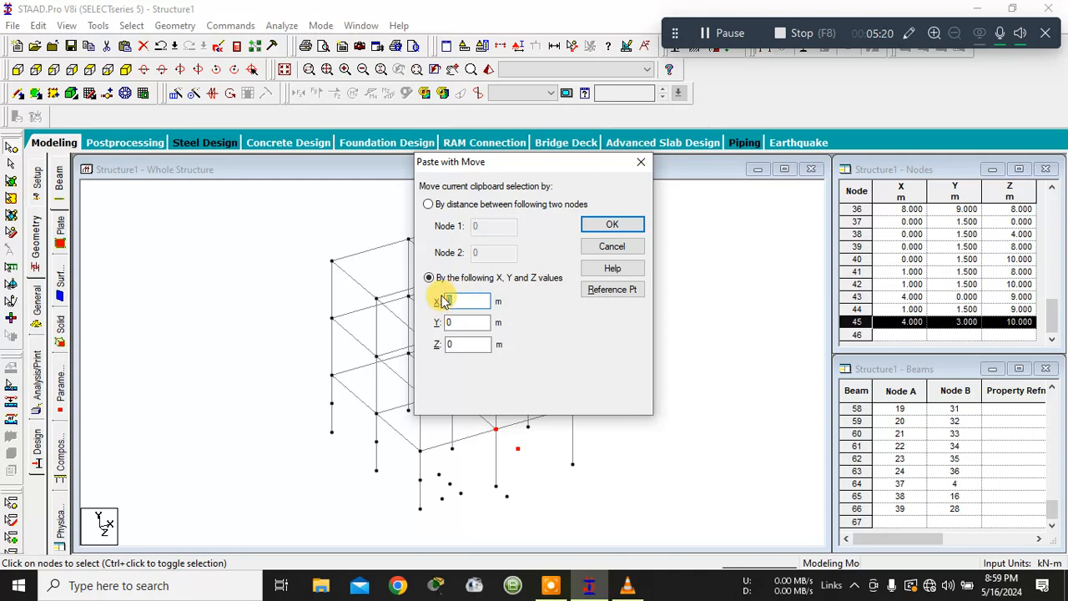
text(-1)
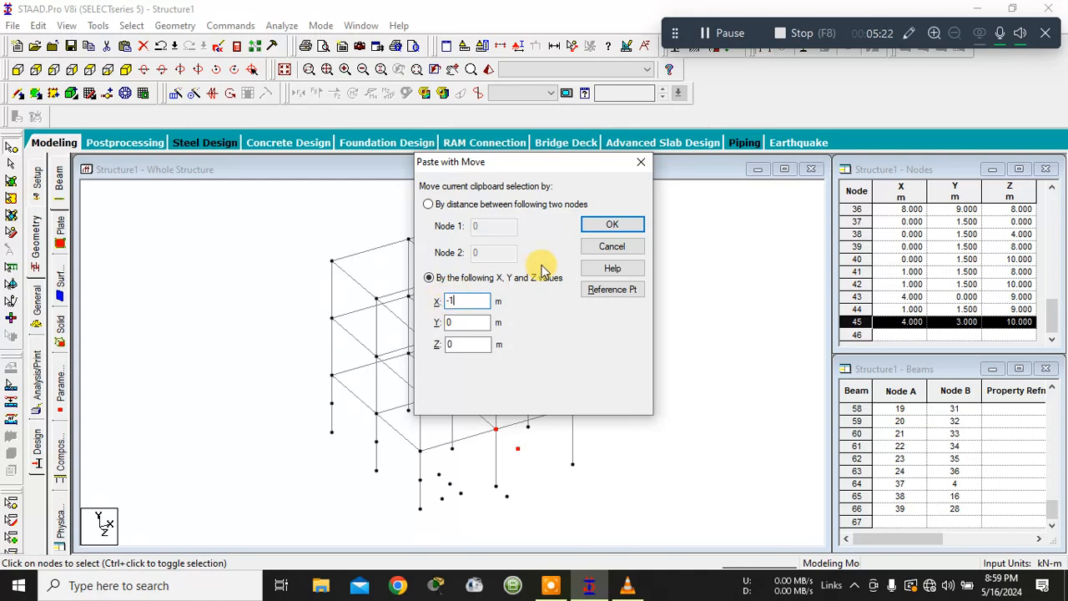
click(613, 224)
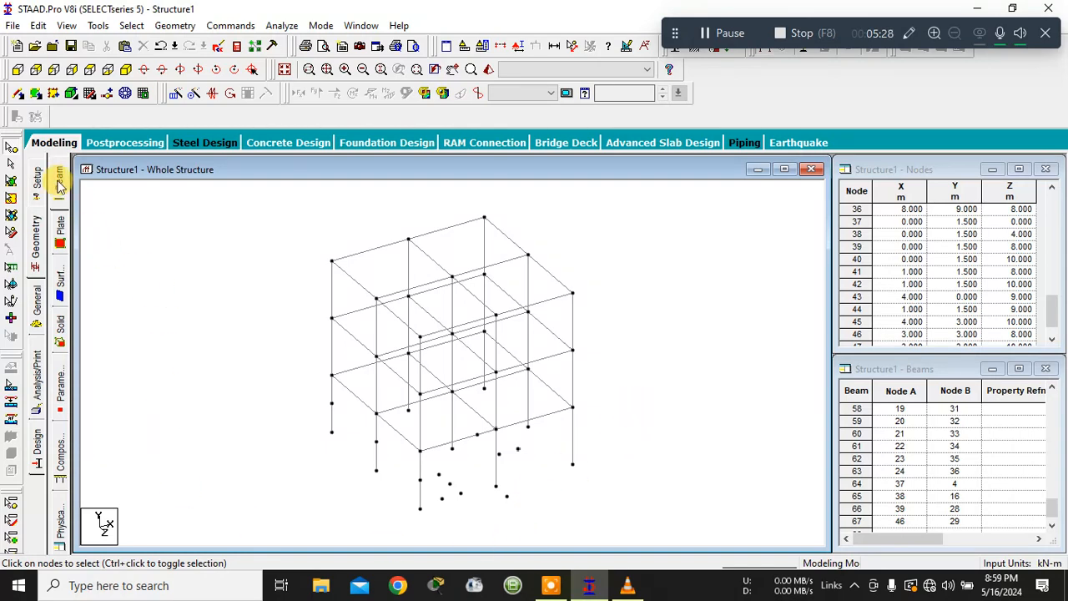
- Add a beam from the middle column's base node at X = 4, Z = 8 m to the free node at X = 1, Y = 1.5, Z = 9 m
click(11, 165)
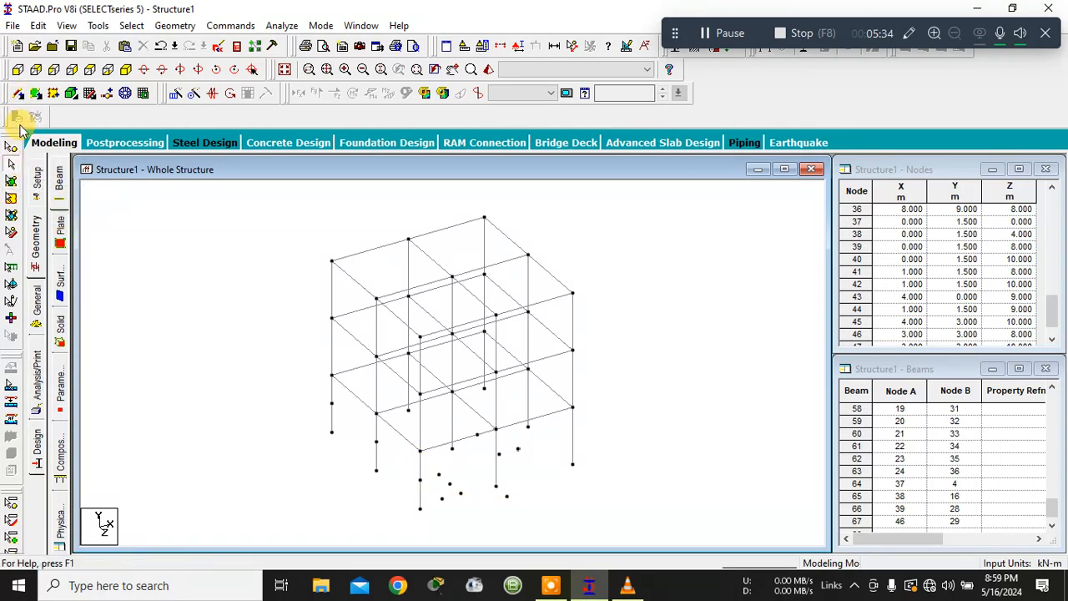
click(18, 95)
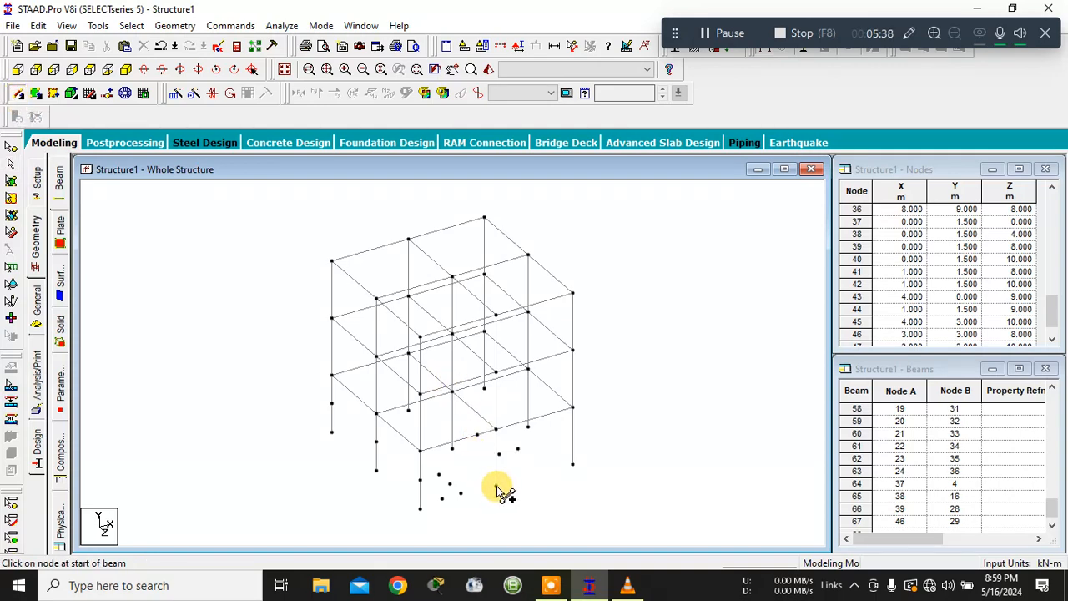
drag(497, 488, 451, 488)
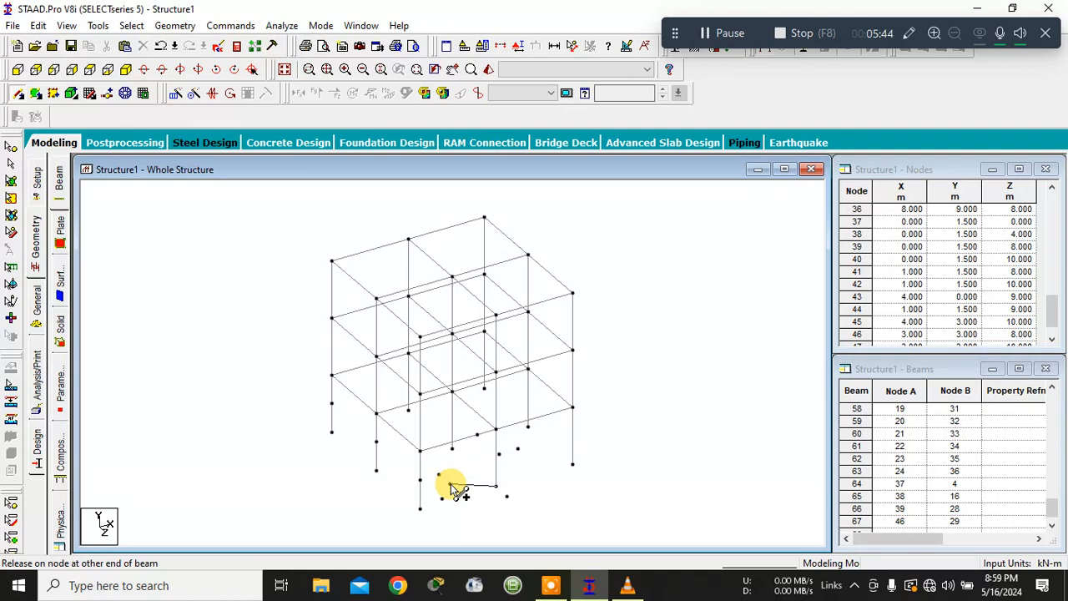
drag(450, 488, 451, 488)
drag(450, 488, 449, 488)
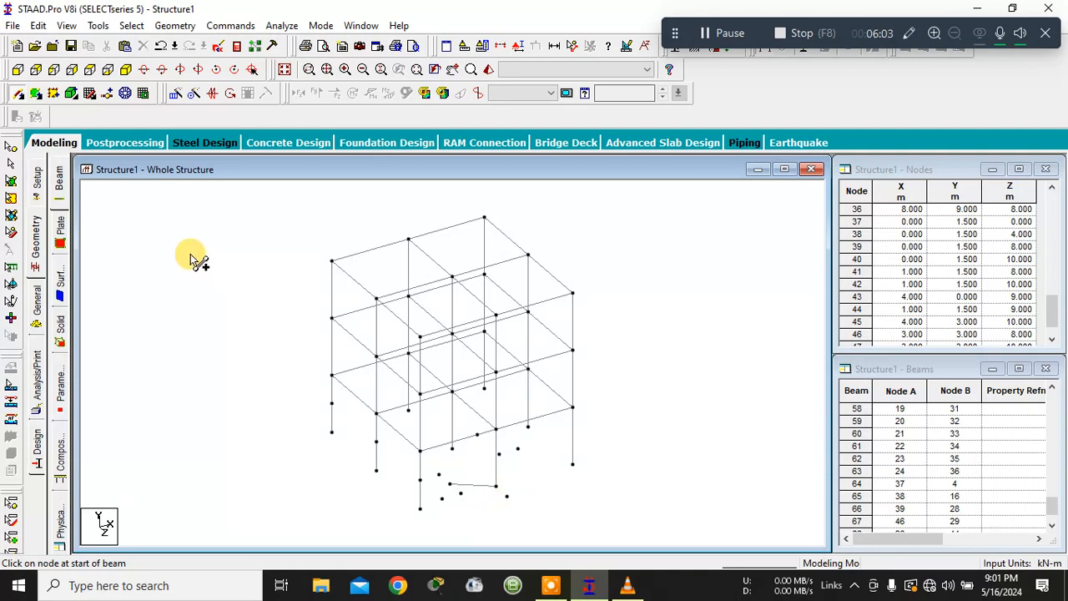
- Delete the sloping beam running from the middle column's base to the free mid-height node
key(Escape)
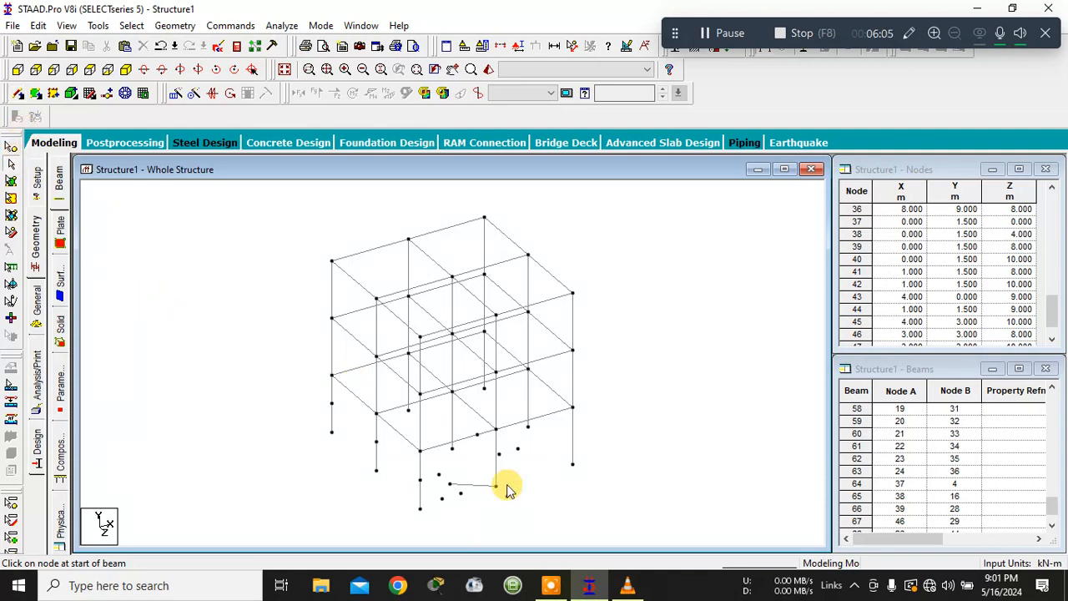
drag(459, 458, 479, 503)
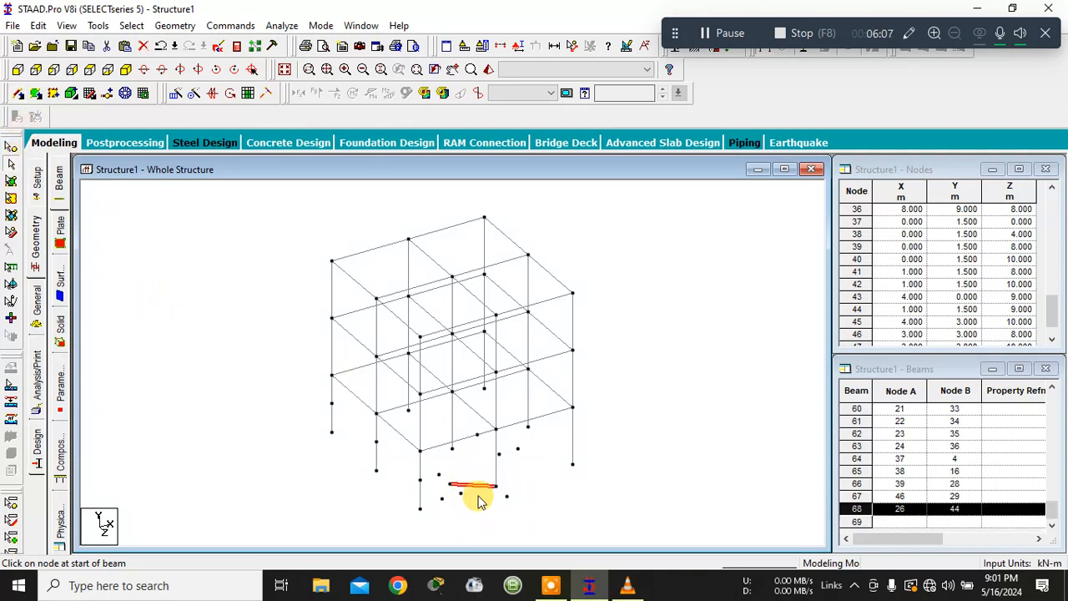
key(Delete)
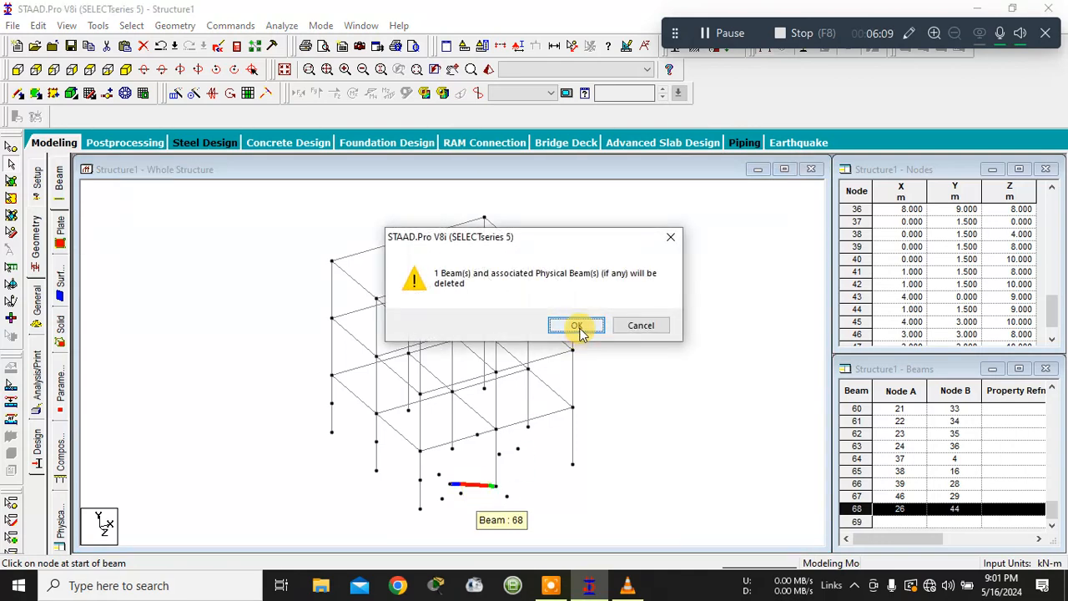
click(578, 327)
click(576, 326)
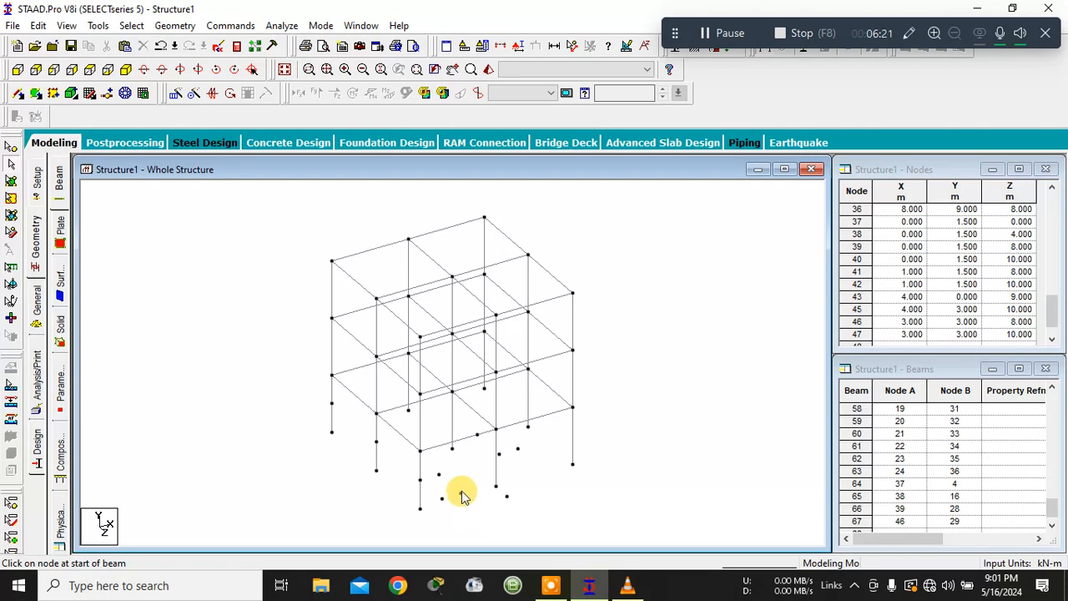
- Copy the two Y = 1.5 m nodes at X = 0 and X = 1 m, Z = 8 m together by 1 m along Z
click(410, 469)
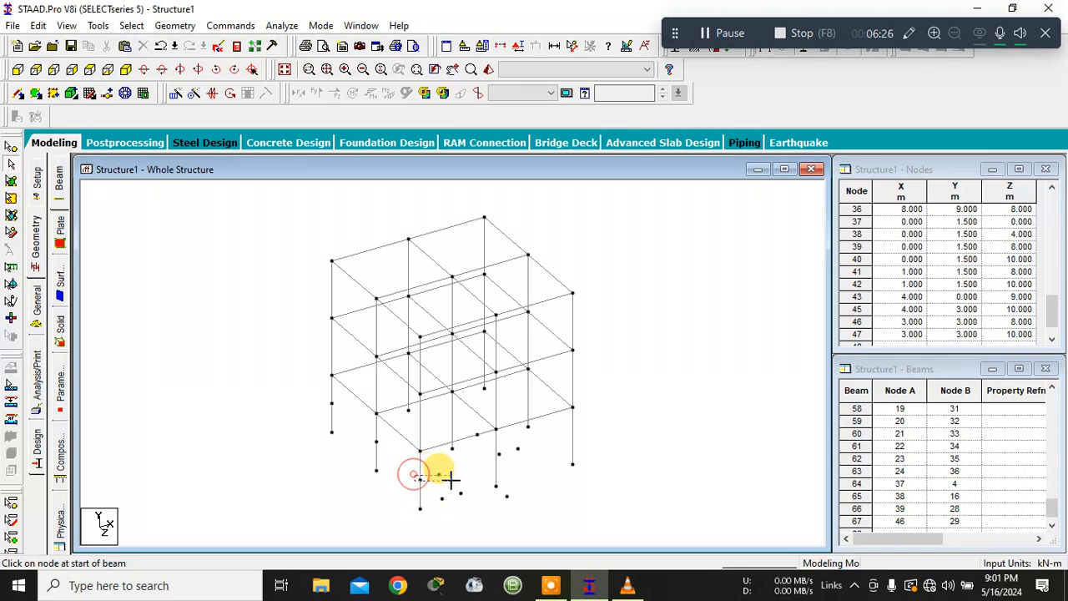
click(408, 468)
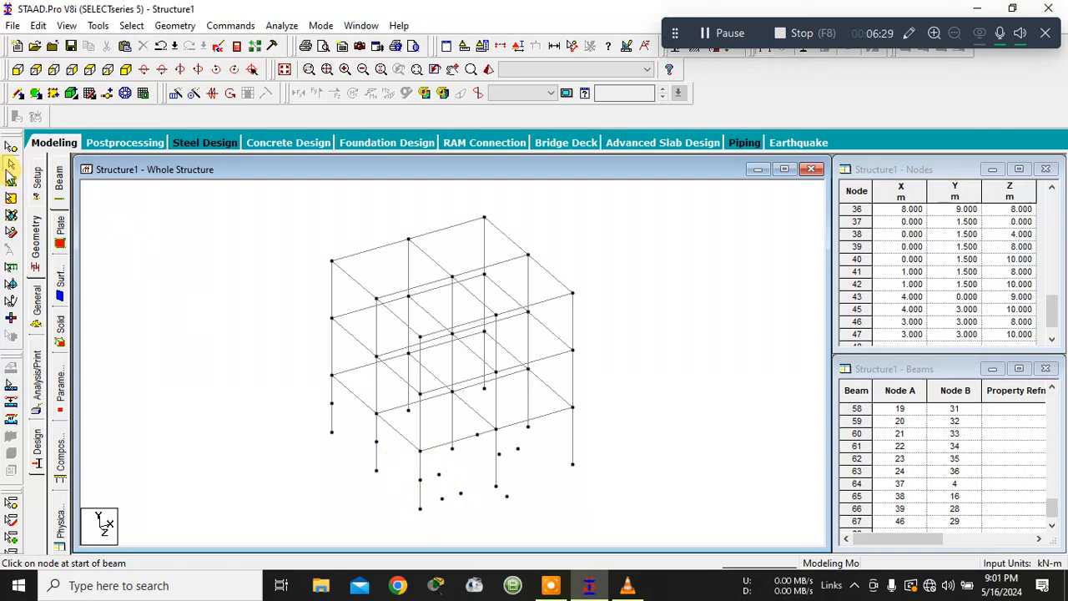
click(11, 147)
drag(404, 469, 451, 485)
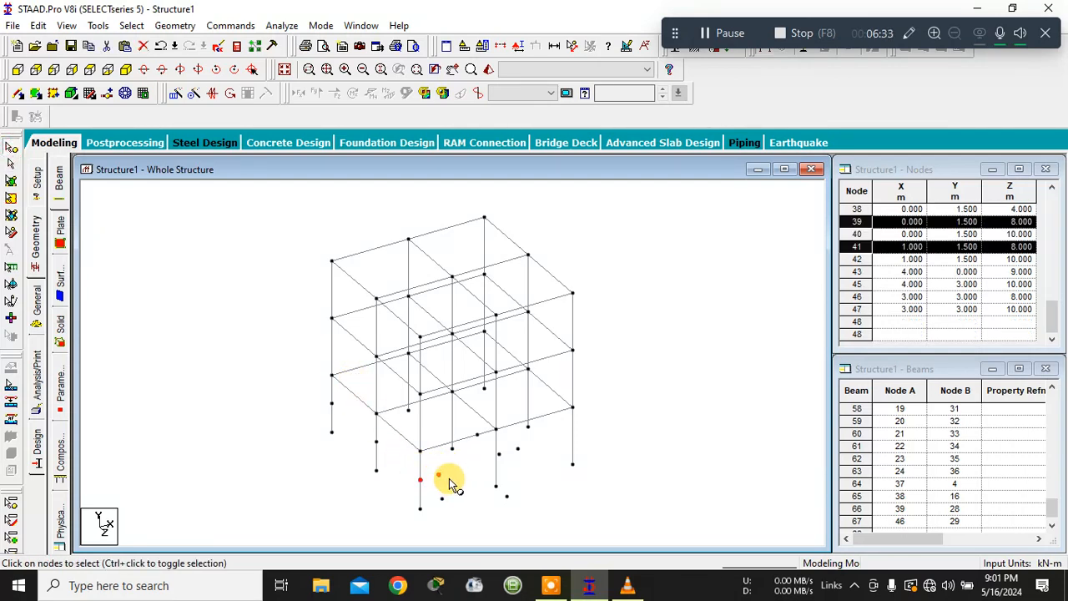
key(ctrl+v)
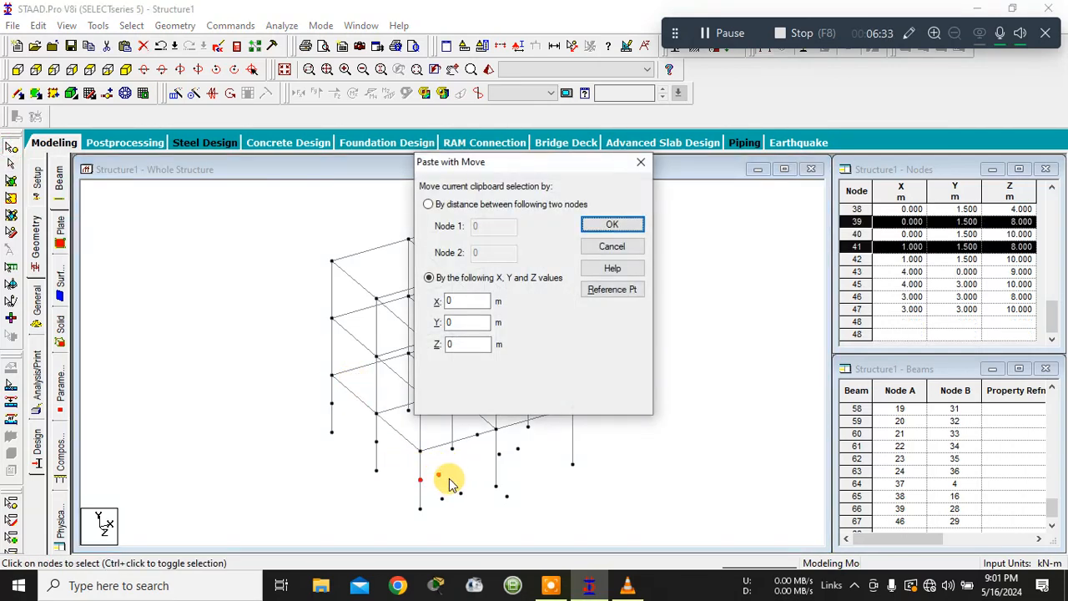
double_click(467, 343)
text(1)
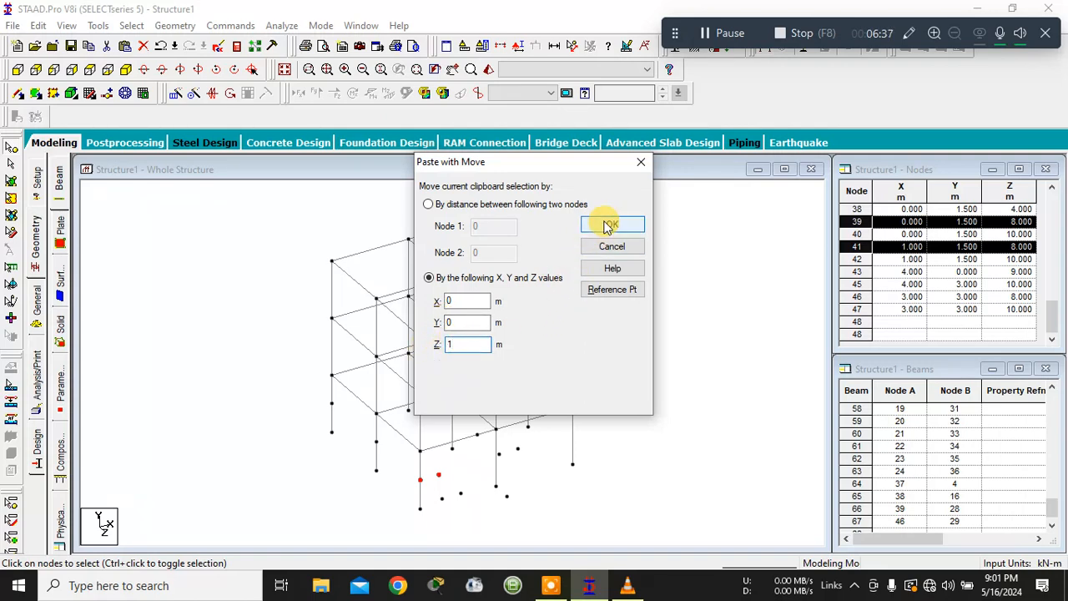
click(609, 225)
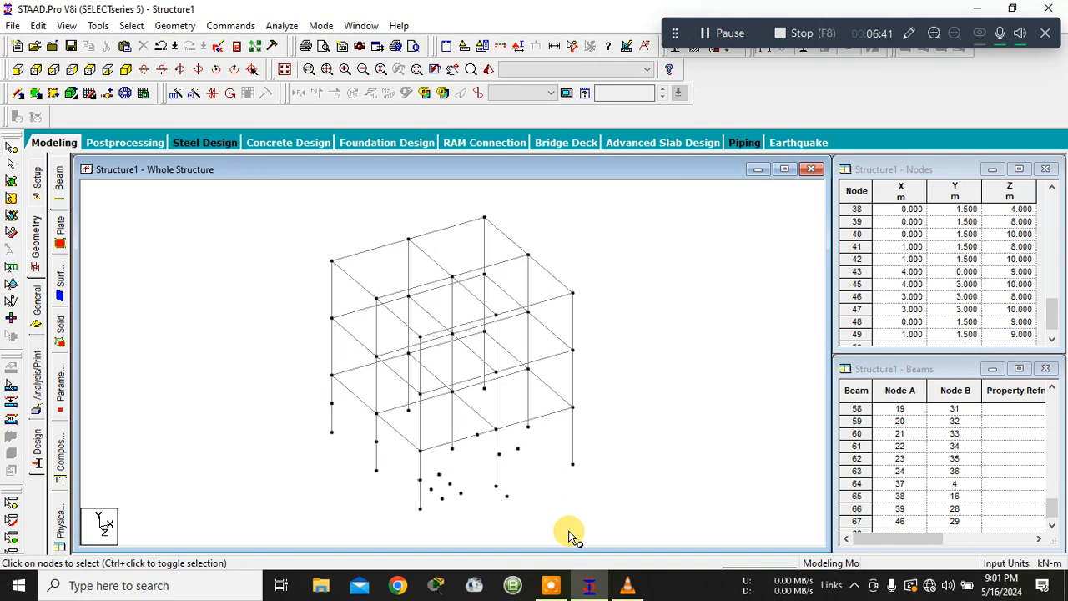
- Copy the ground-level node at X = 4, Z = 9 m by 1 m along Z and let Auto Save store the file
click(507, 497)
key(ctrl+v)
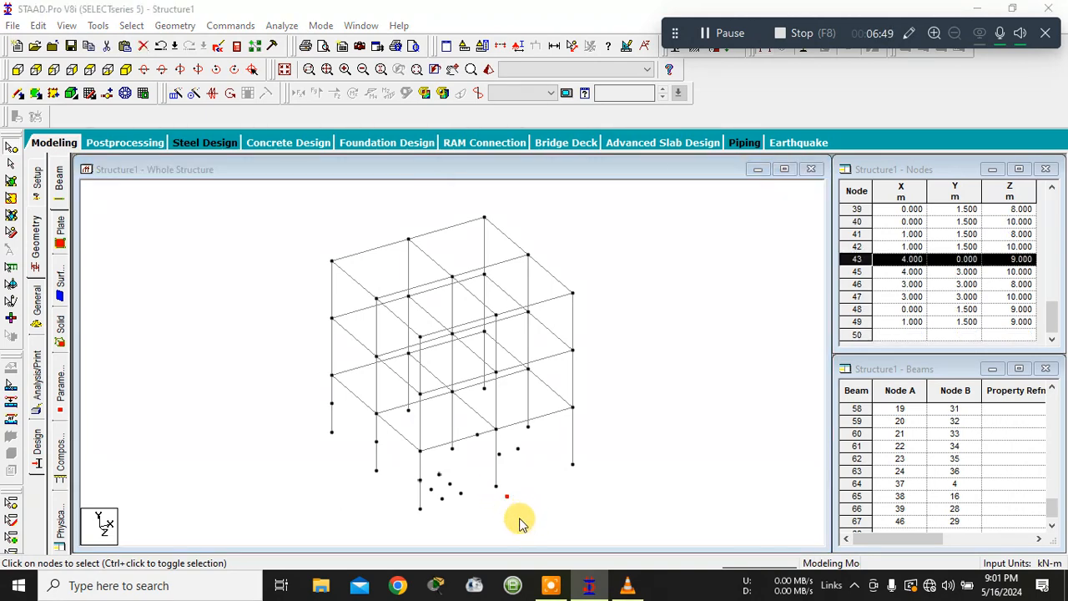
text(1)
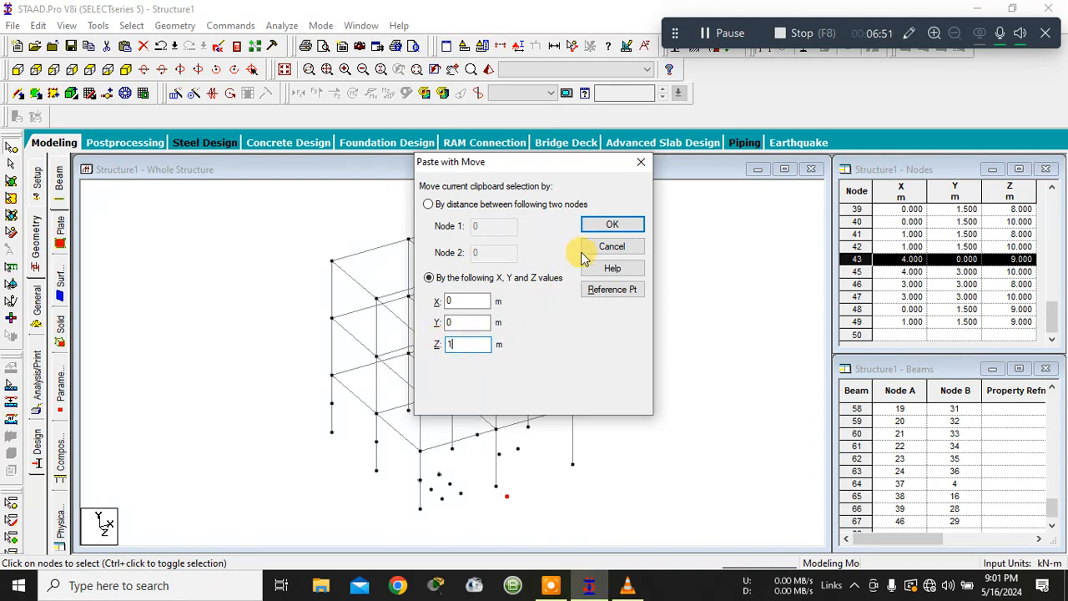
click(612, 224)
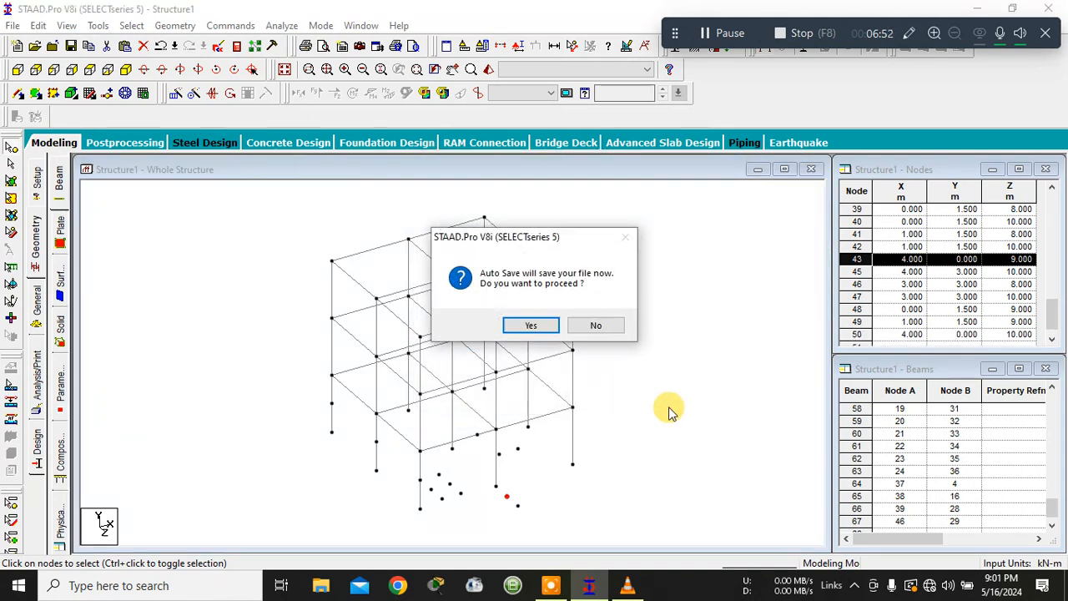
click(549, 325)
click(440, 313)
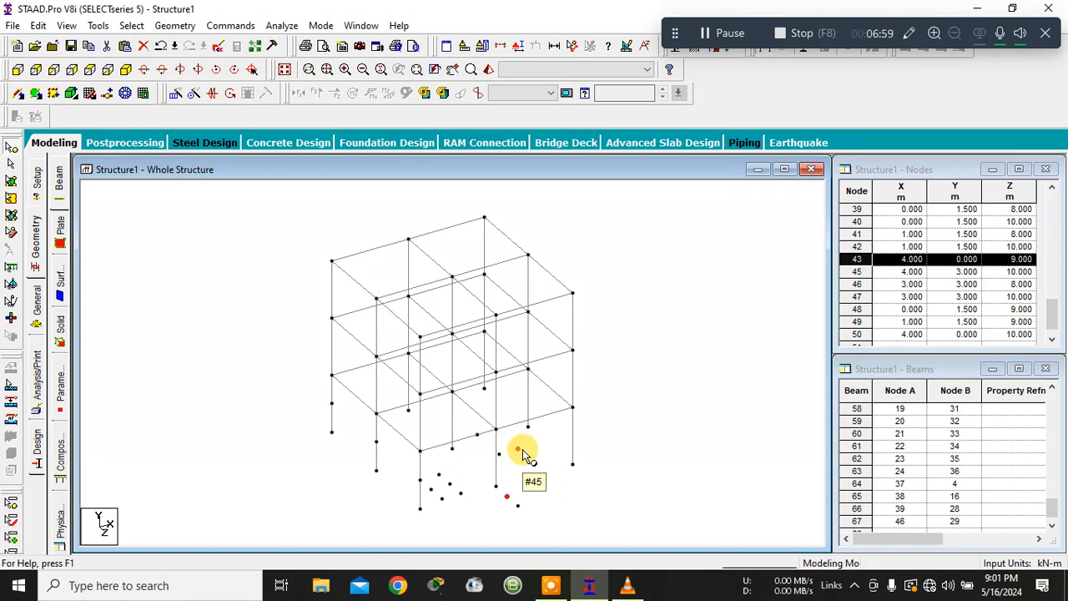
- Copy the two 3 m level nodes at X = 3 and X = 4 m, Z = 8 m together by 1 m along Z
click(470, 430)
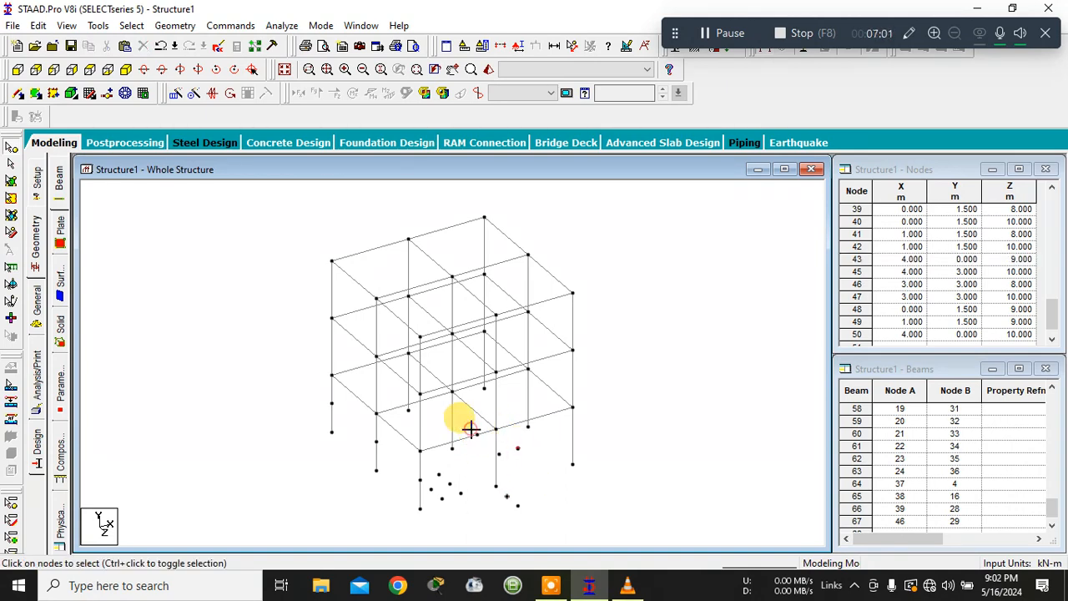
click(488, 429)
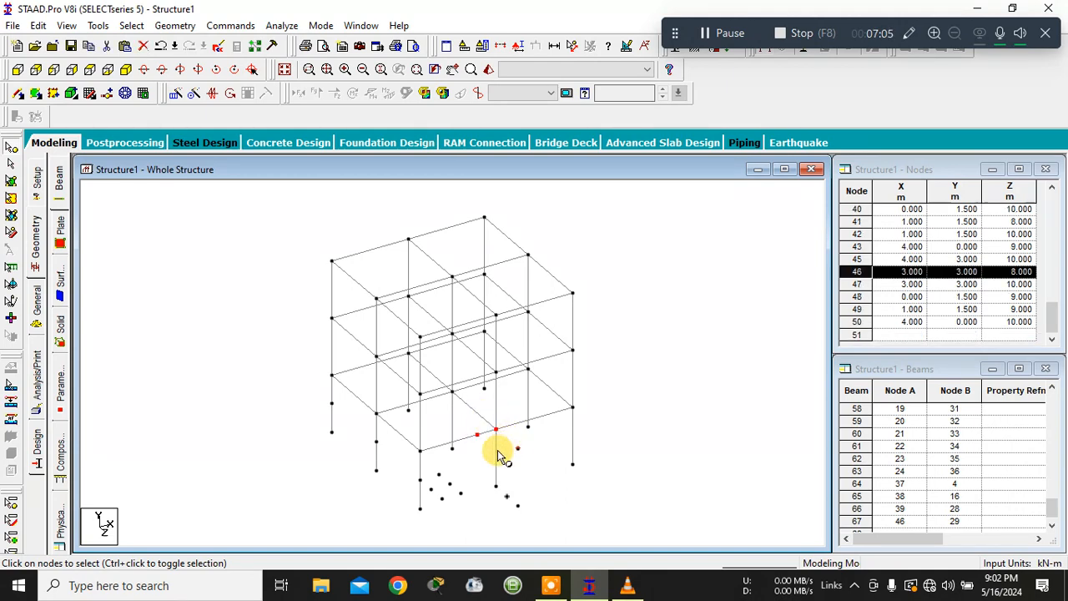
key(ctrl+v)
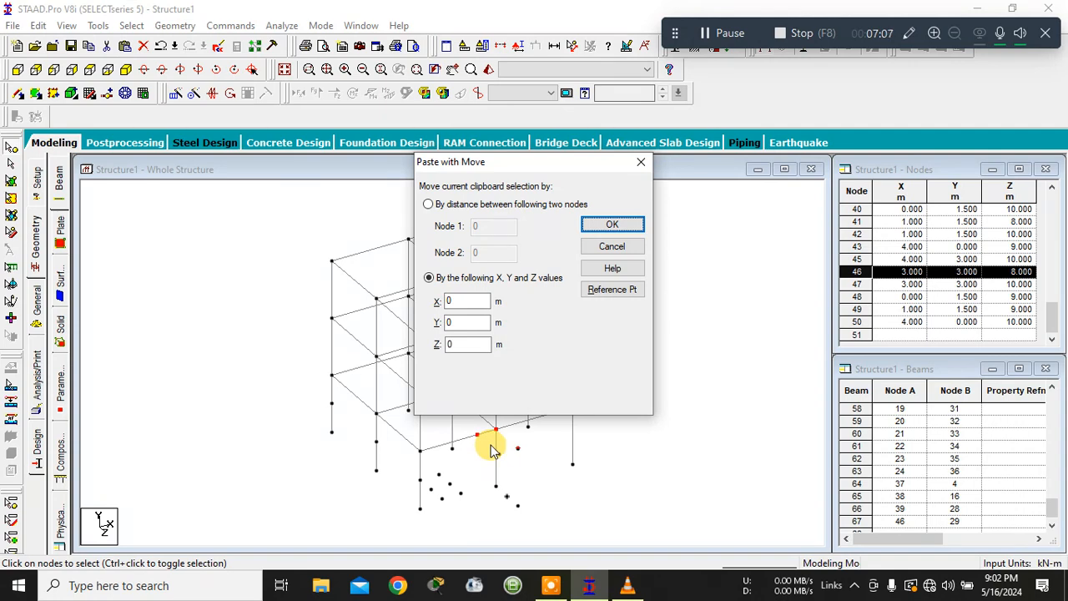
double_click(467, 343)
text(1)
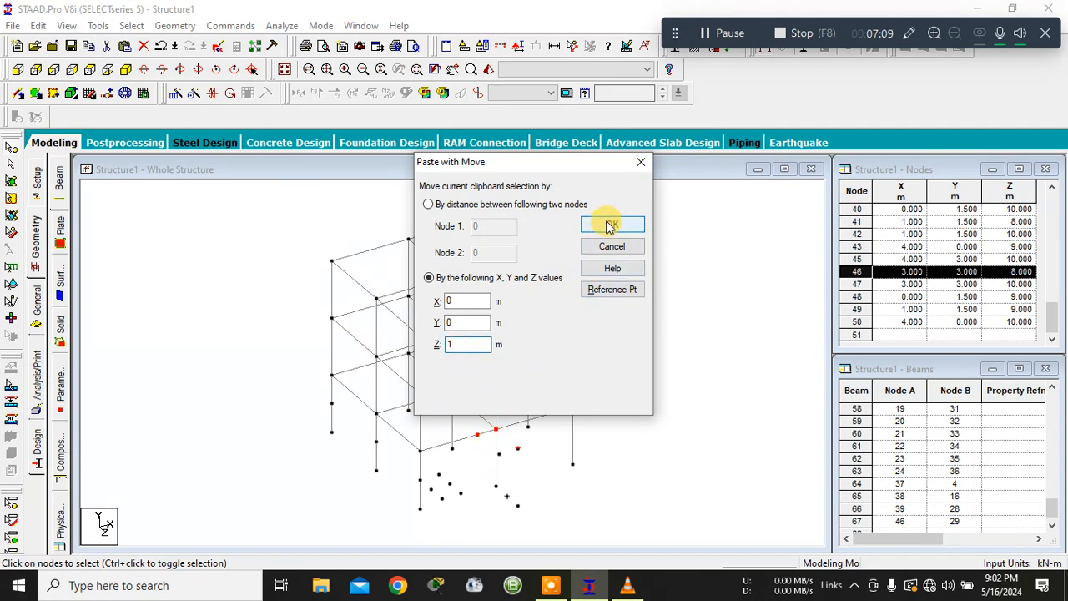
click(609, 225)
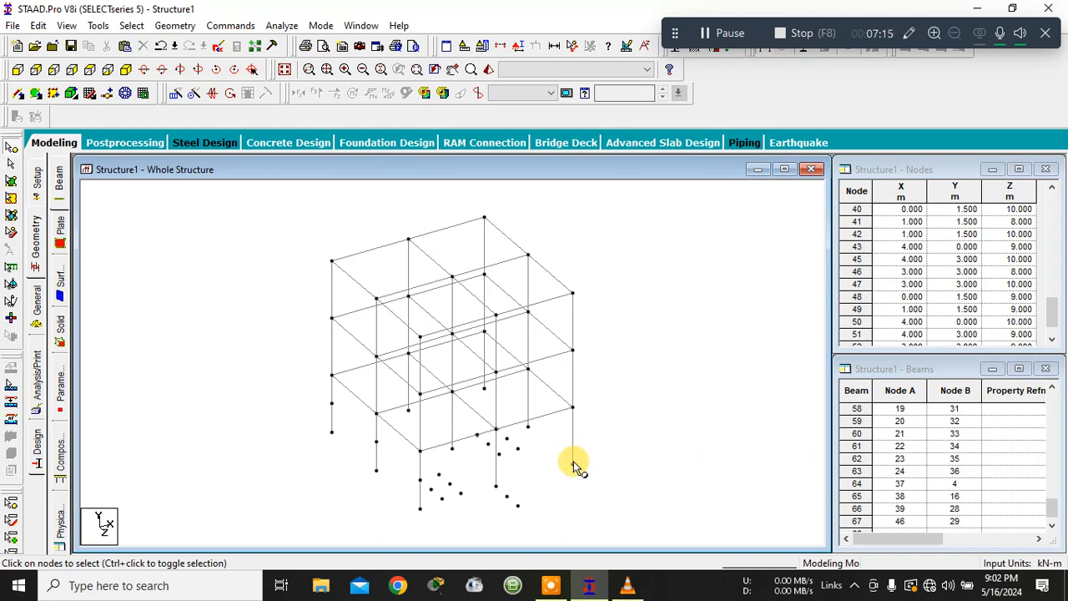
- Add a four-noded plate for the lower flight between the X = 4, Y = 0 and X = 1, Y = 1.5 m nodes at Z = 9 and 10 m
click(36, 94)
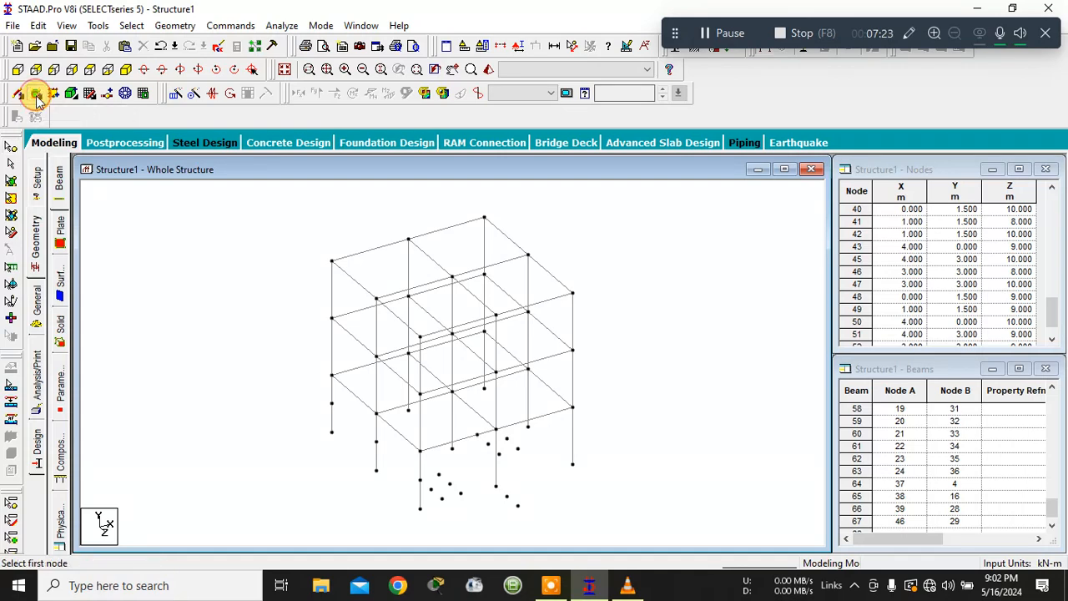
click(517, 505)
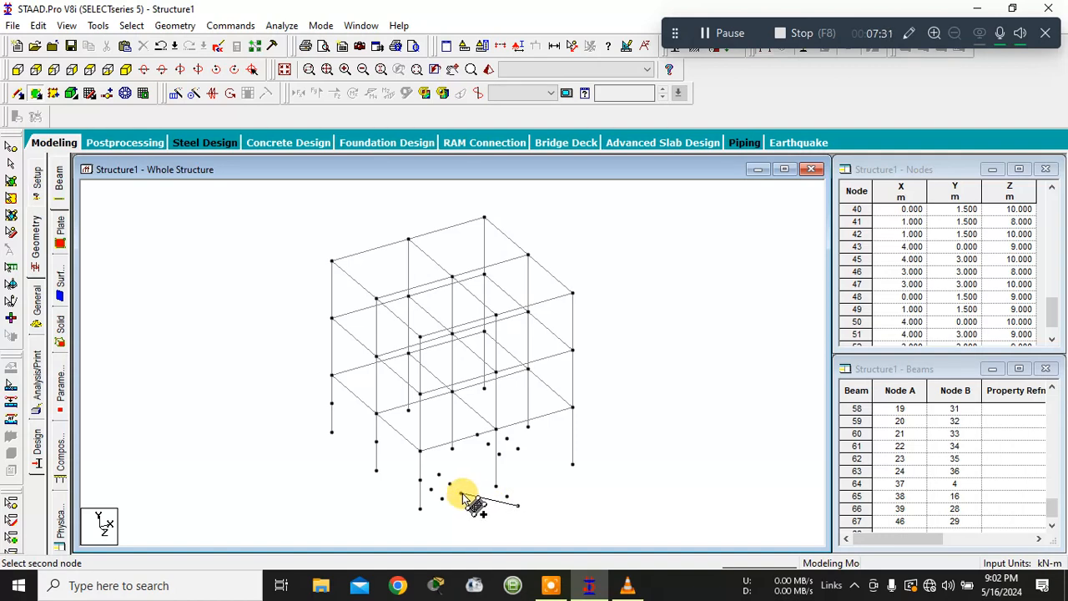
click(461, 494)
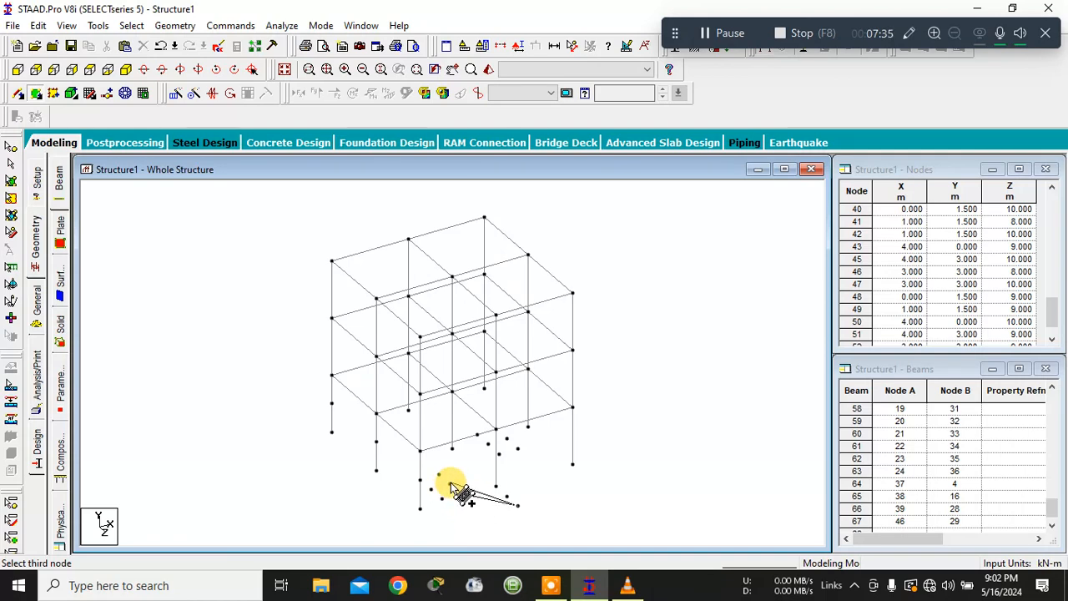
click(449, 484)
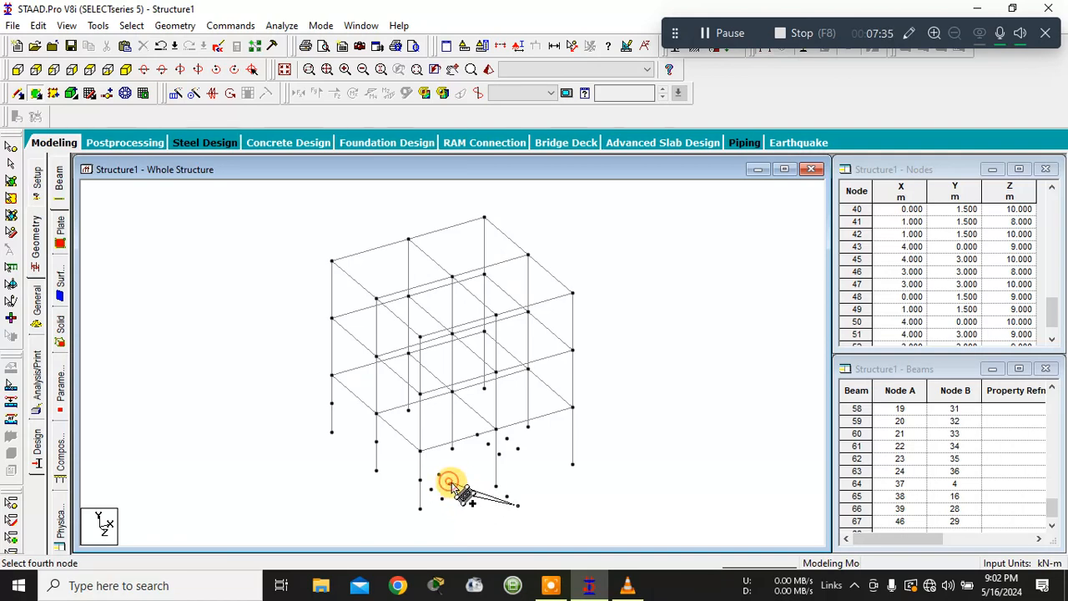
click(506, 497)
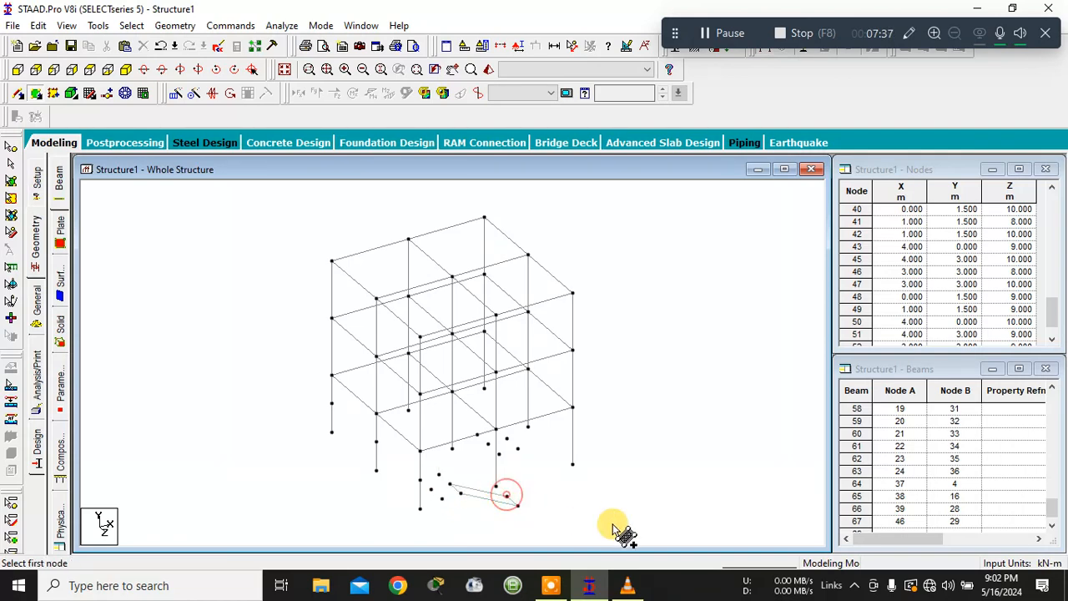
- Add a four-noded landing plate at Y = 1.5 m spanning X = 0 to 1 m and Z = 8 to 10 m
click(448, 498)
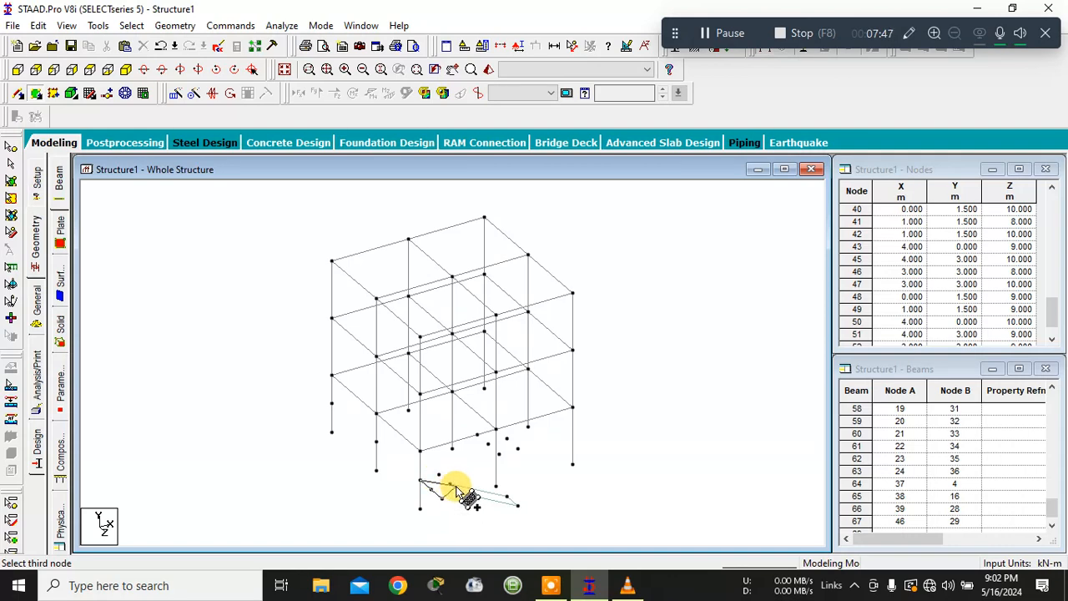
click(458, 489)
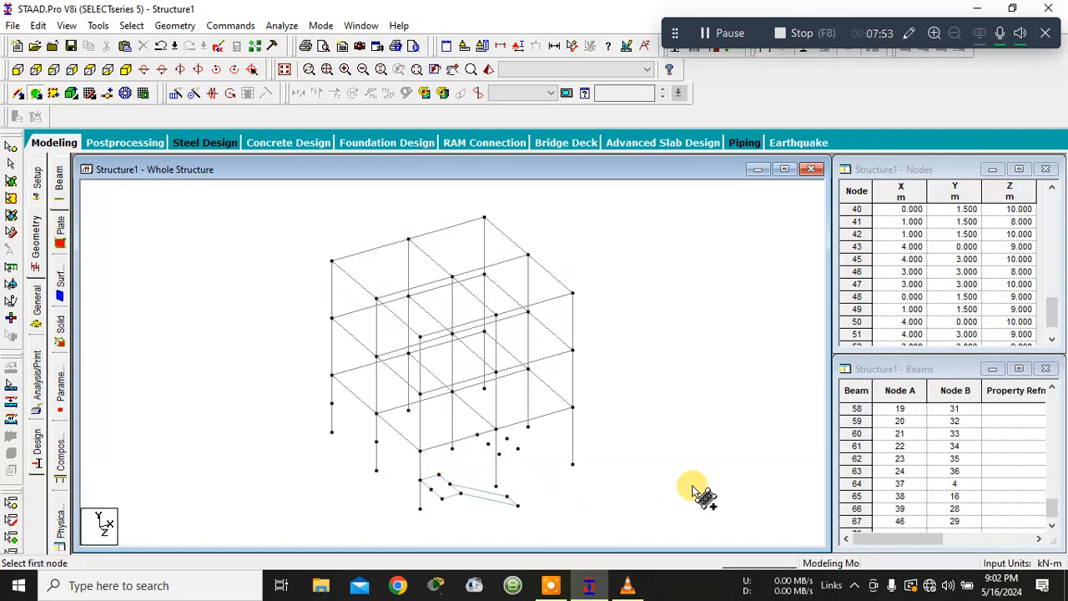
click(438, 474)
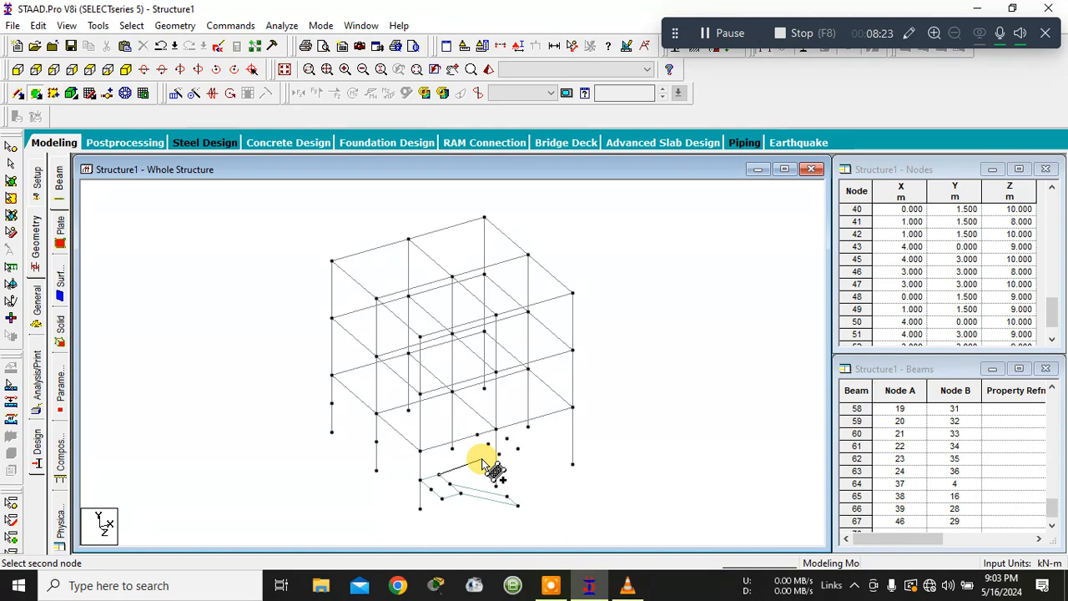
key(Escape)
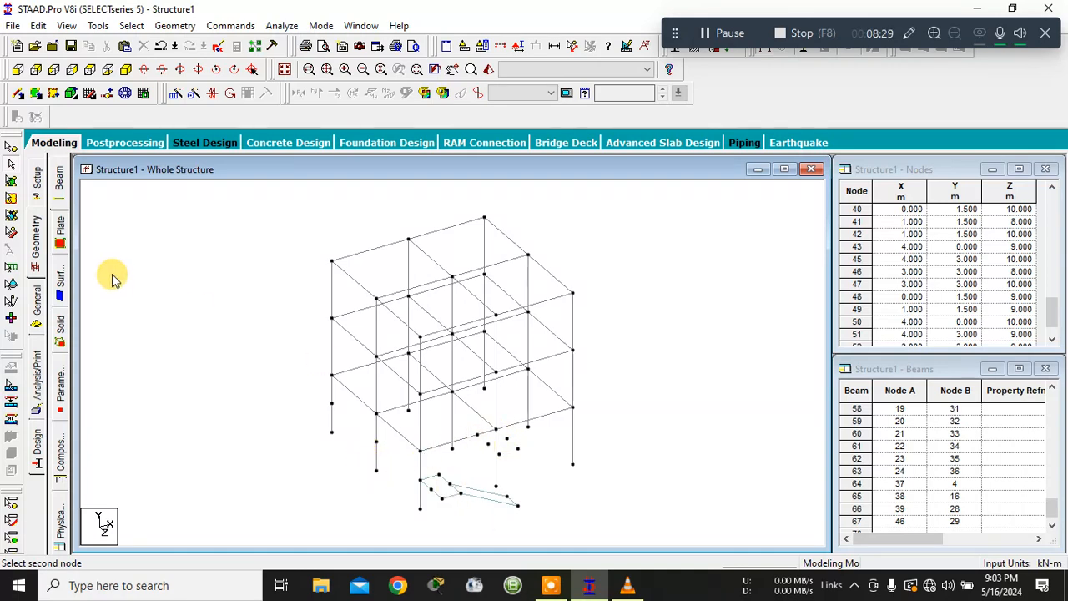
- Try deleting the three 3 m level nodes at X = 3 m, Z = 8, 9 and 10 m, and undo the deletion
click(10, 152)
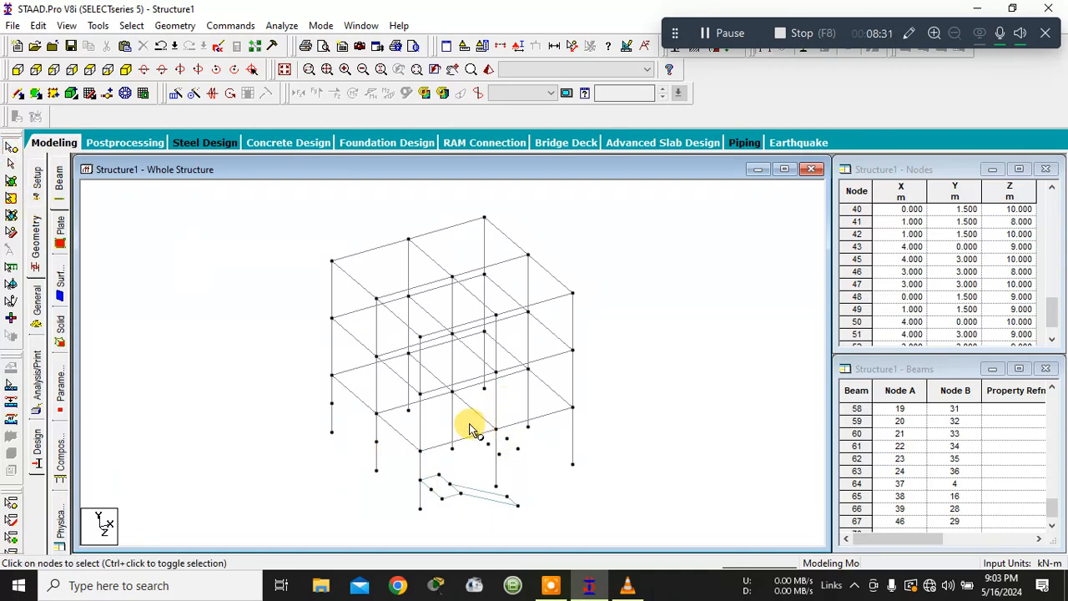
mouse_move(475, 429)
mouse_down()
mouse_move(501, 464)
mouse_move(482, 441)
mouse_up()
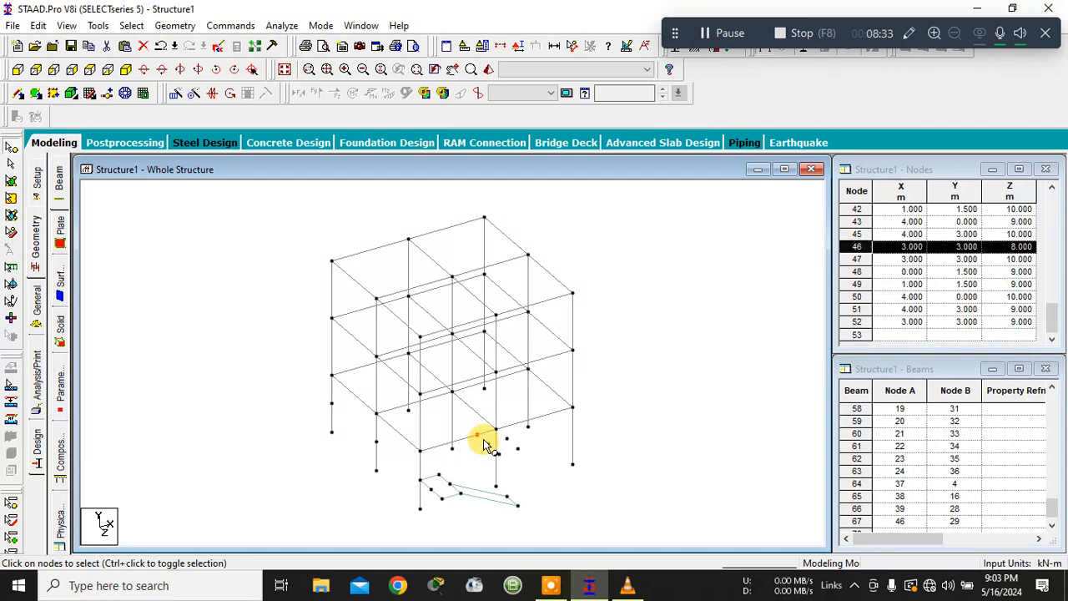
click(481, 438)
double_click(486, 443)
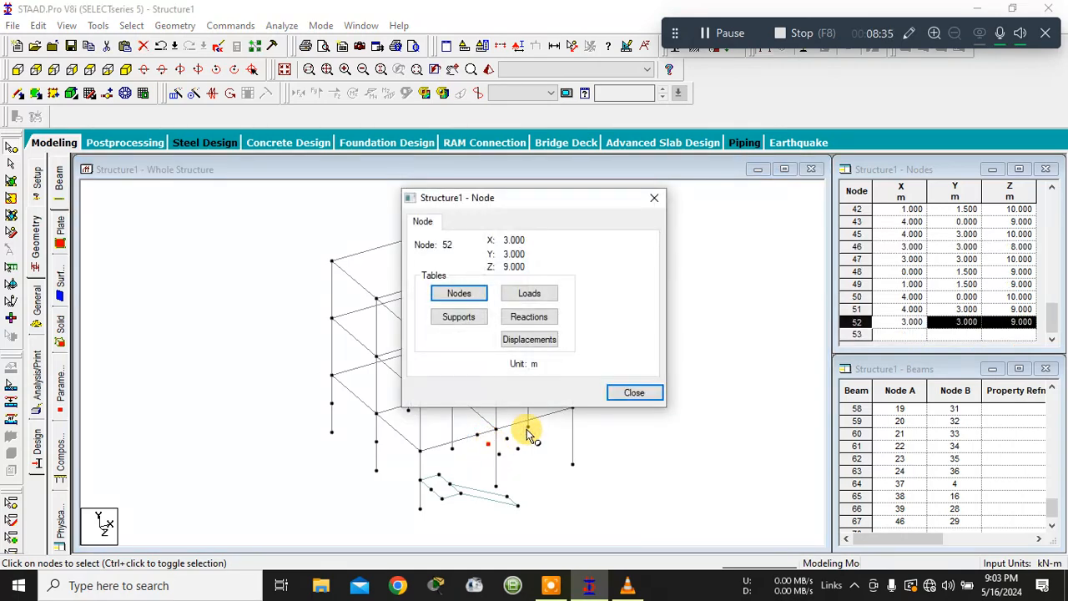
click(630, 390)
ctrl+click(476, 435)
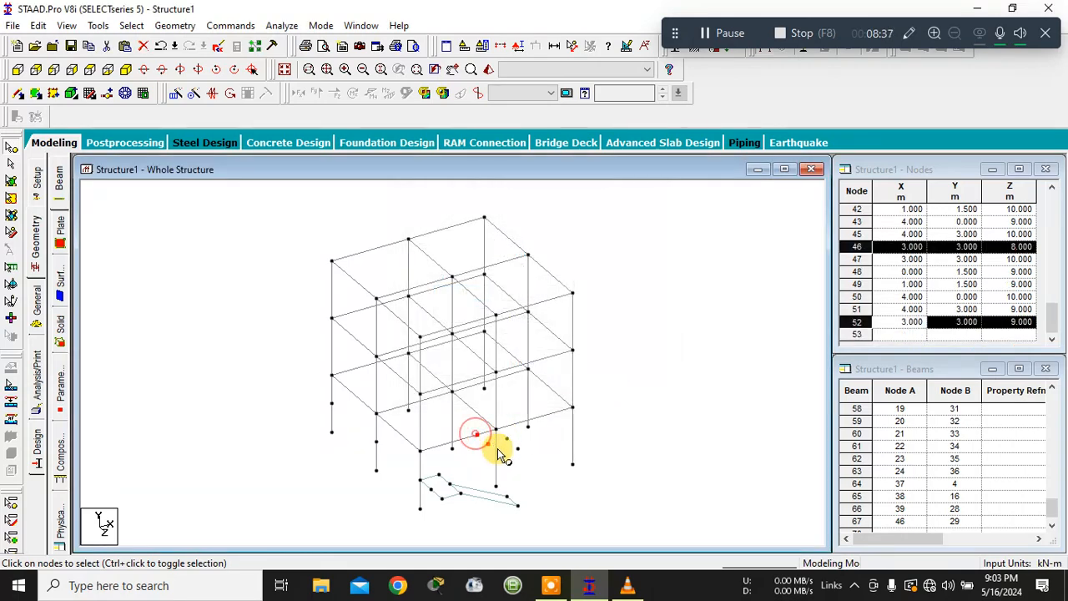
ctrl+click(498, 453)
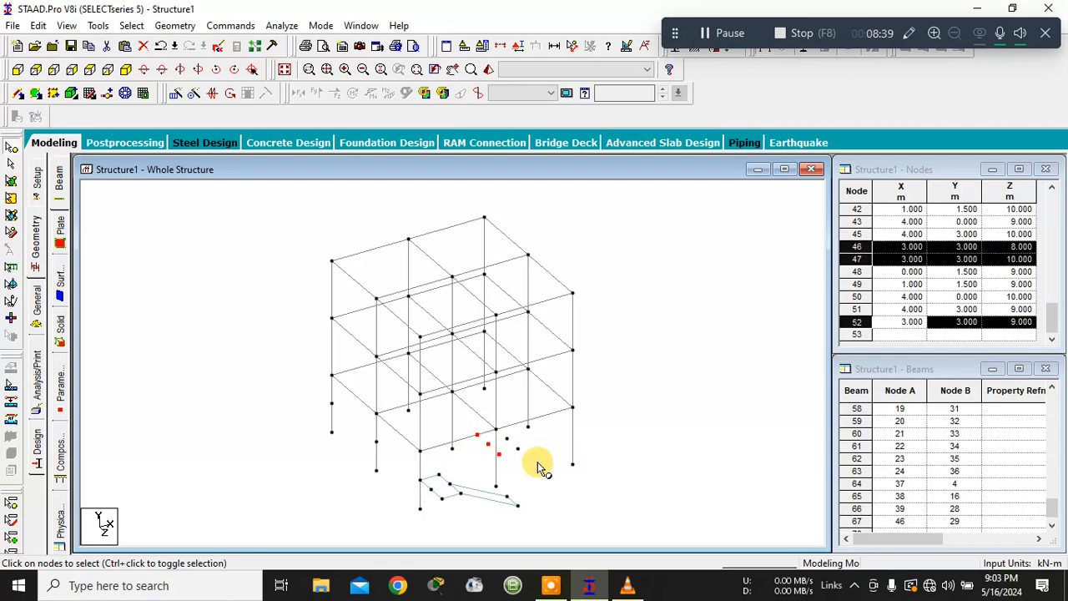
key(Delete)
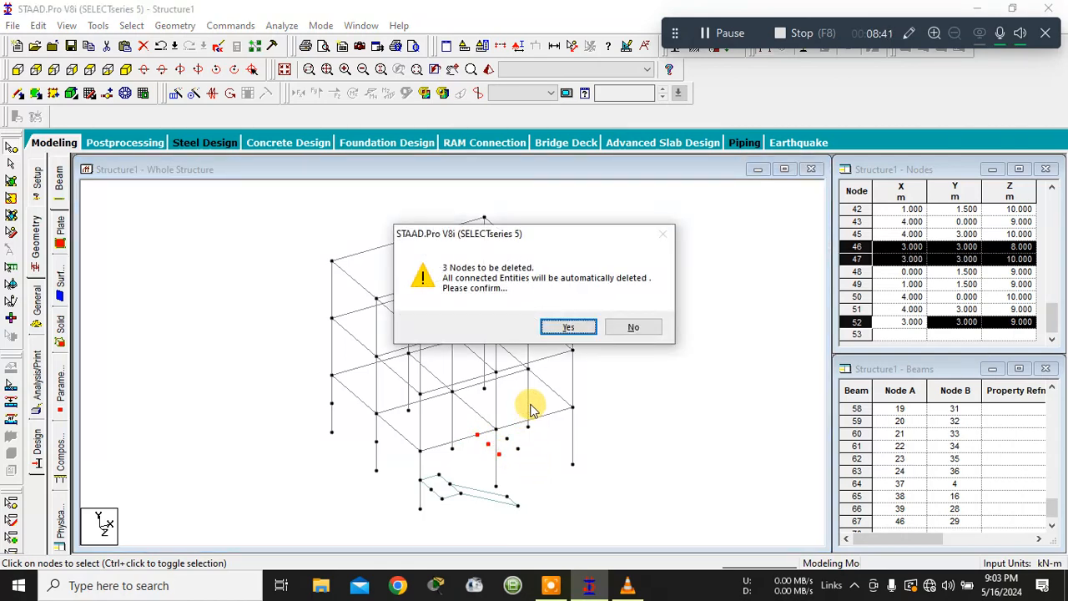
click(565, 329)
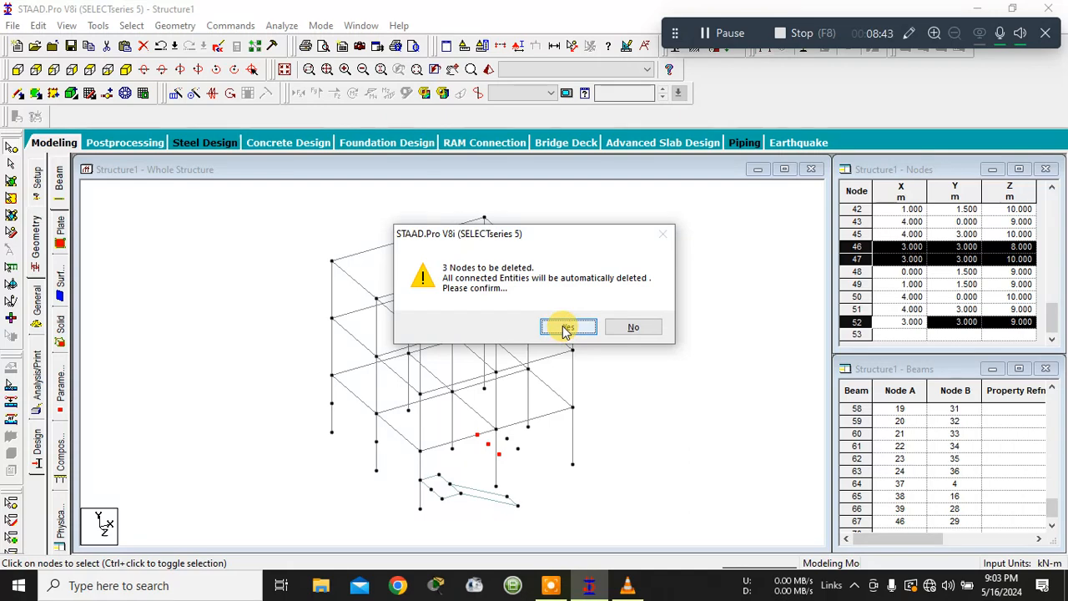
key(ctrl+z)
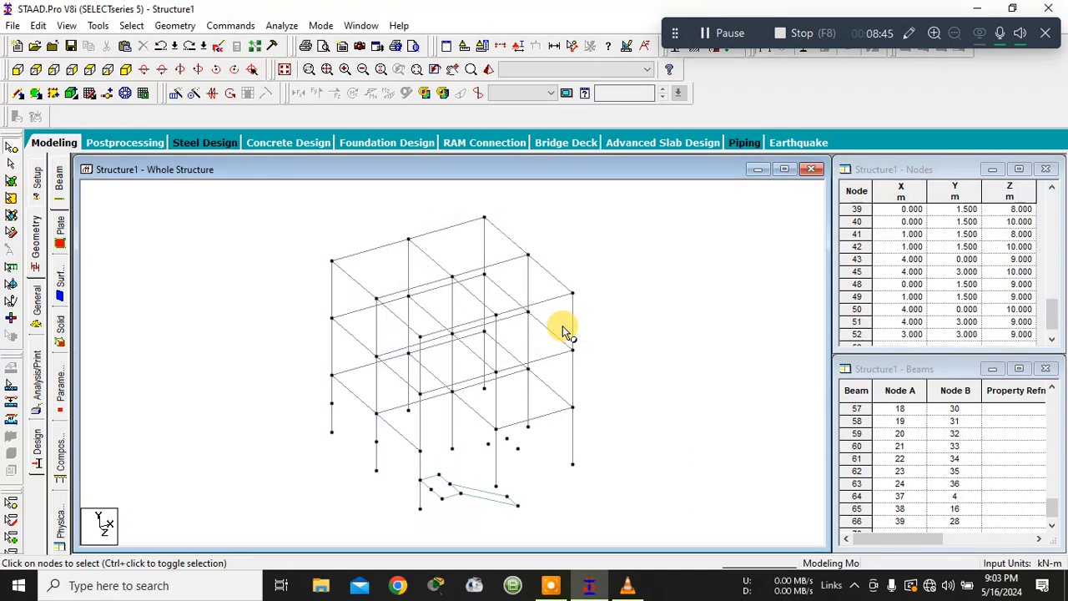
key(ctrl+z)
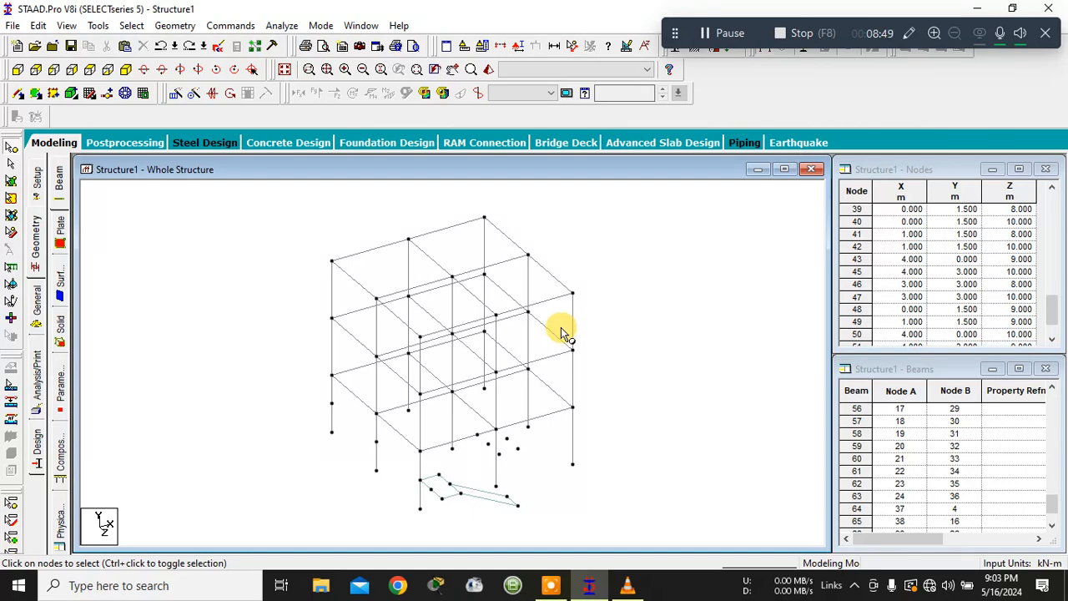
- Copy the three 3 m level nodes at X = 3 m, Z = 8, 9 and 10 m, by 2 m along X
click(491, 445)
ctrl+click(492, 453)
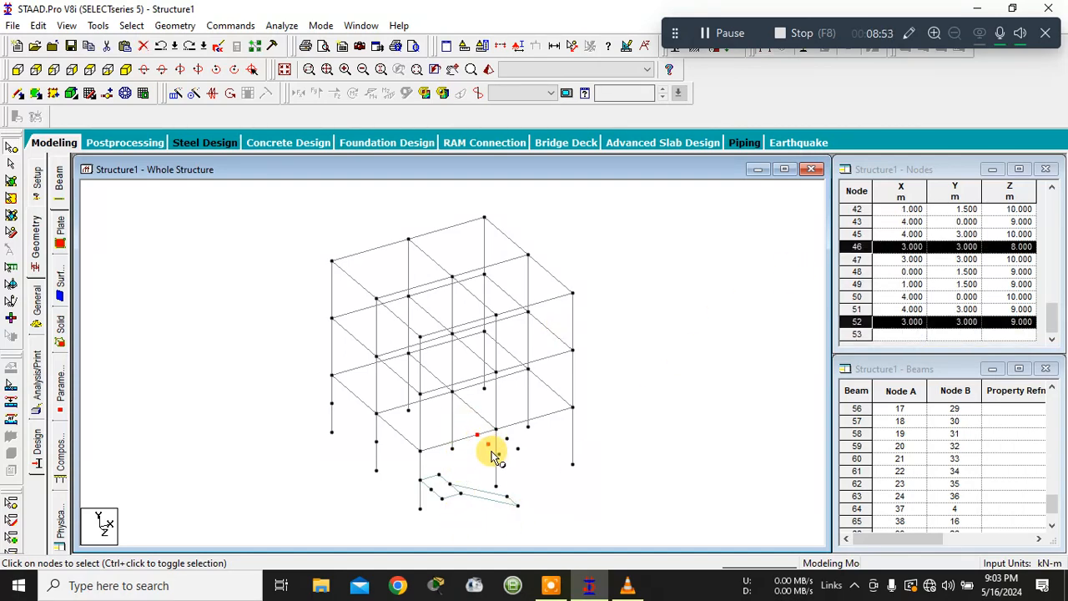
ctrl+click(499, 454)
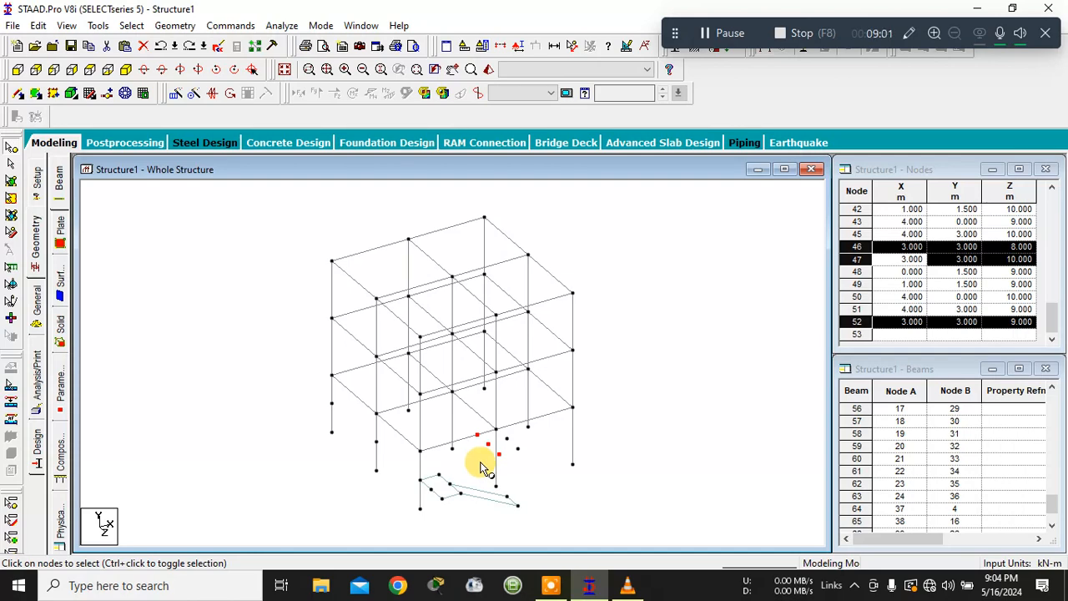
key(ctrl+v)
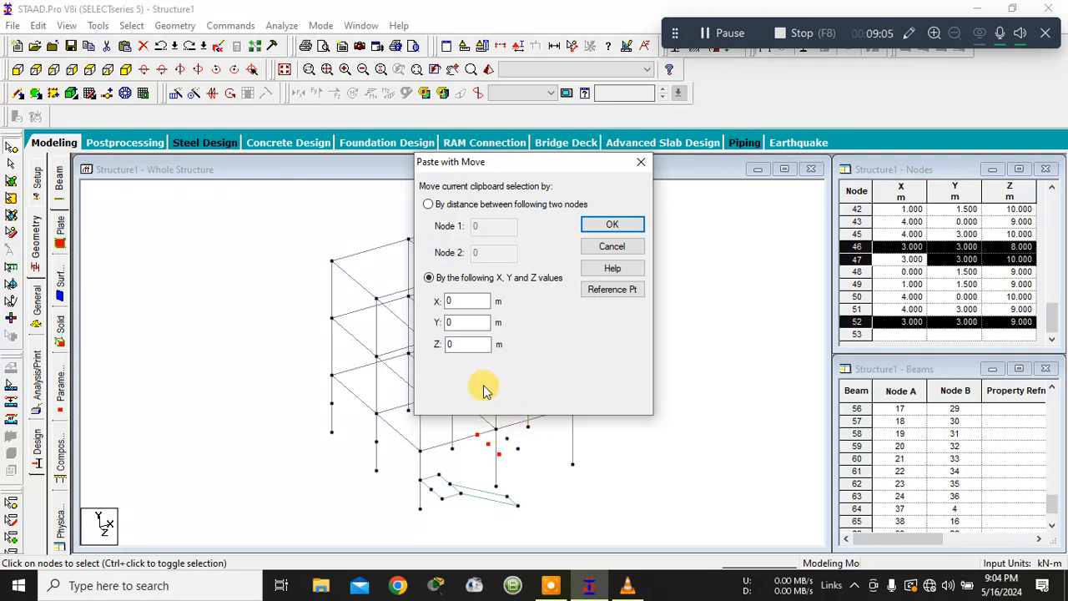
double_click(450, 301)
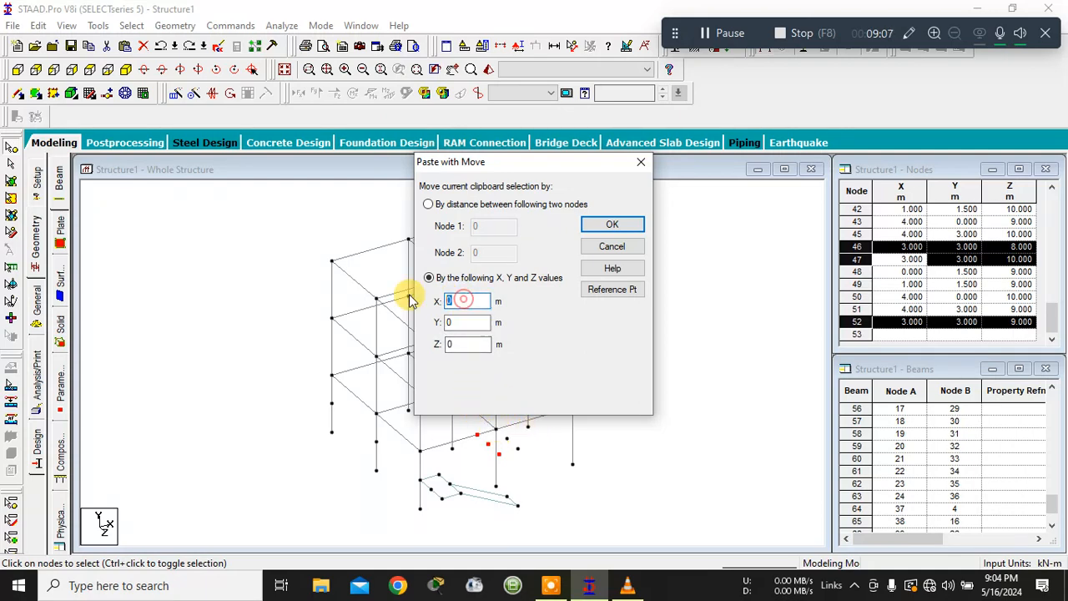
text(2)
click(608, 227)
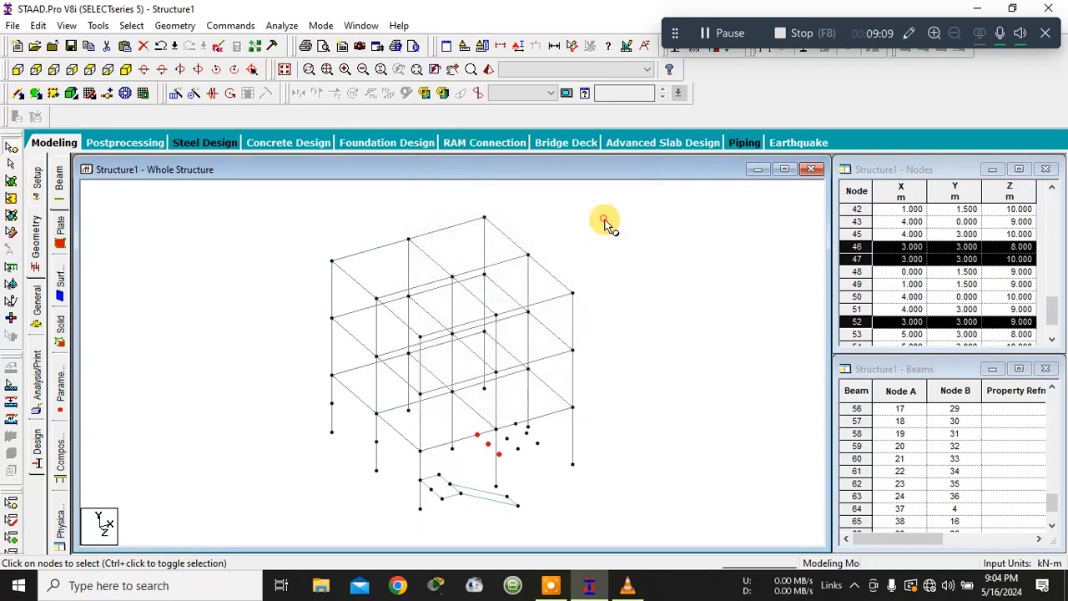
- Delete the three 3 m level nodes at X = 3 m and redraw the Z = 8 m edge beam from X = 0 to 4 m
click(485, 443)
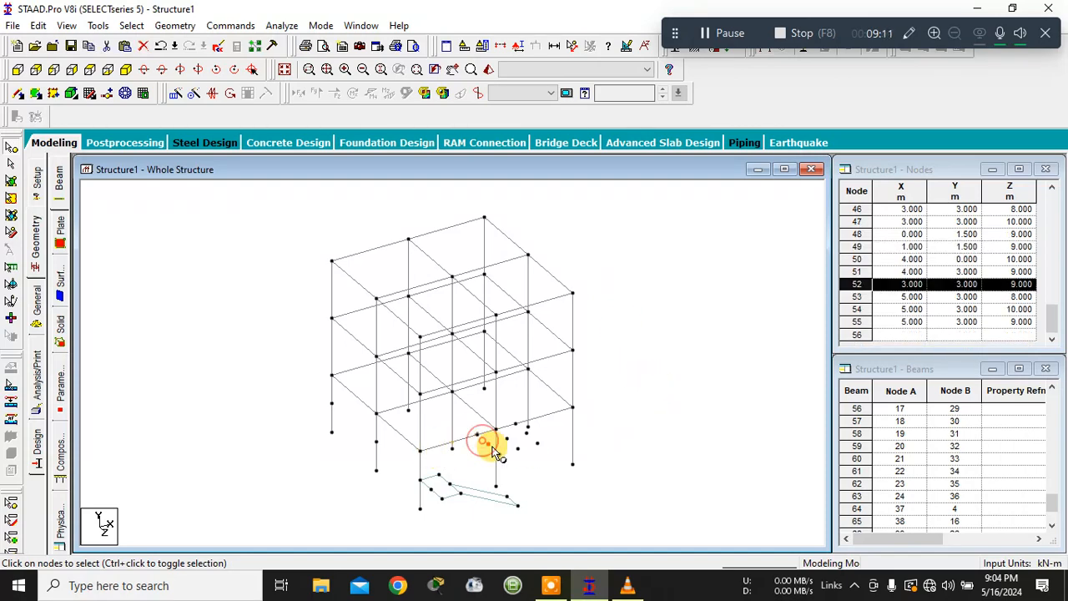
key(Delete)
click(557, 327)
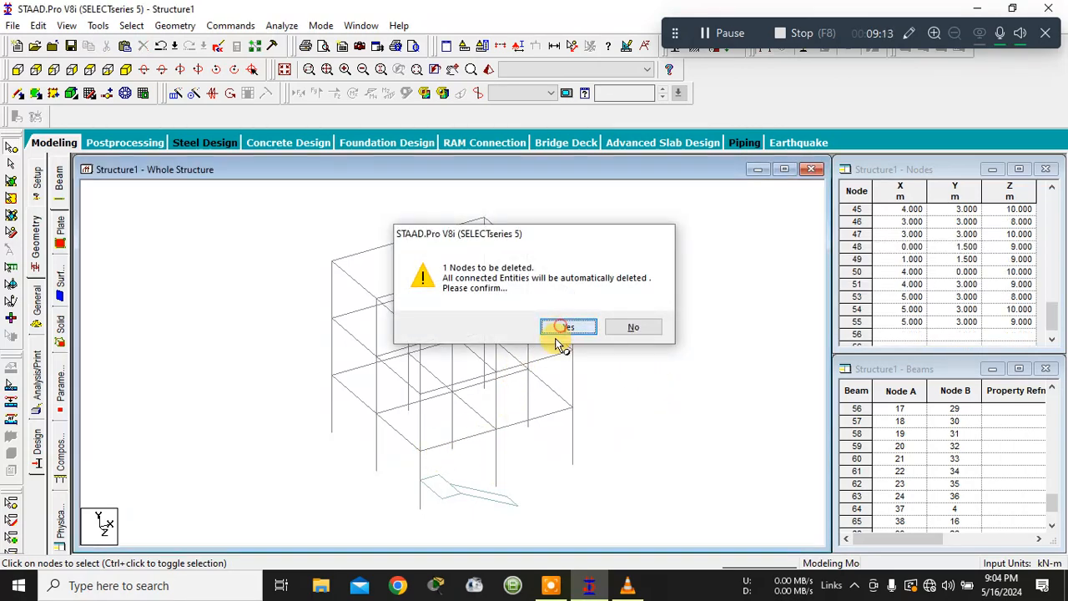
click(498, 459)
key(Delete)
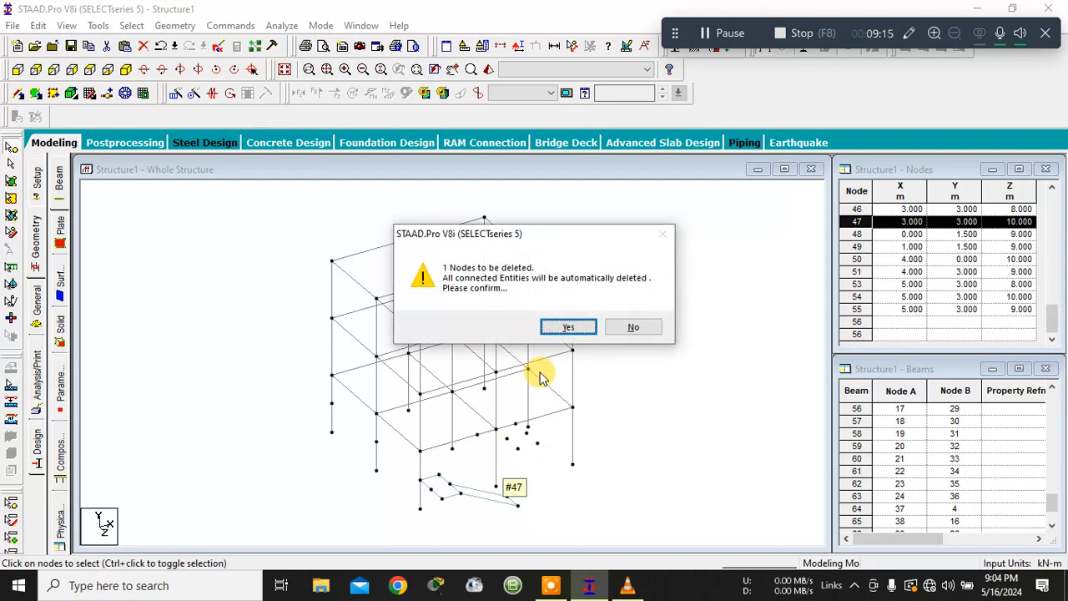
click(557, 327)
click(477, 438)
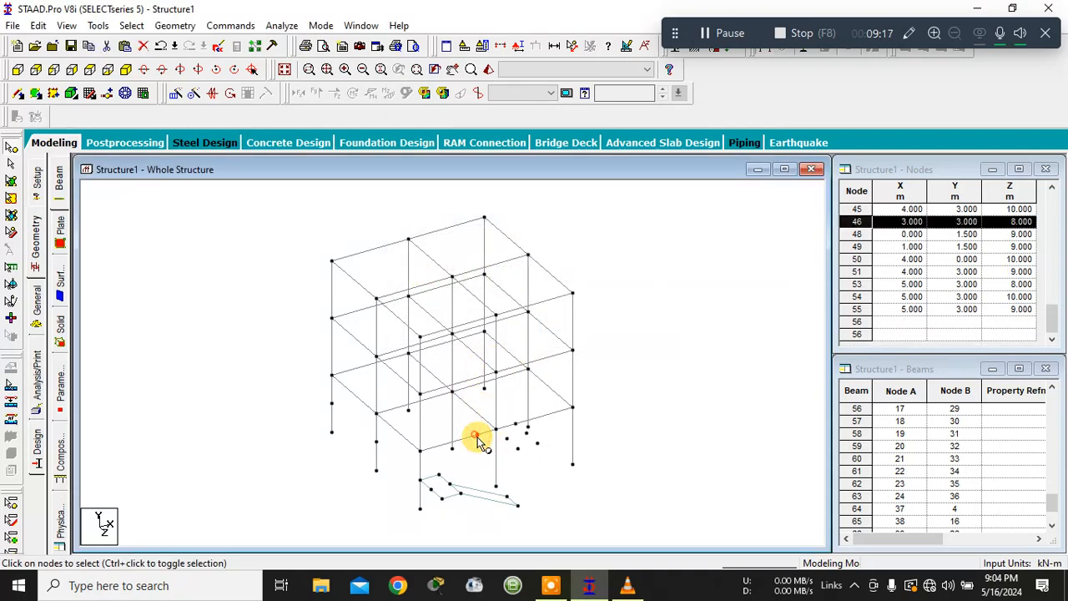
key(Delete)
key(Return)
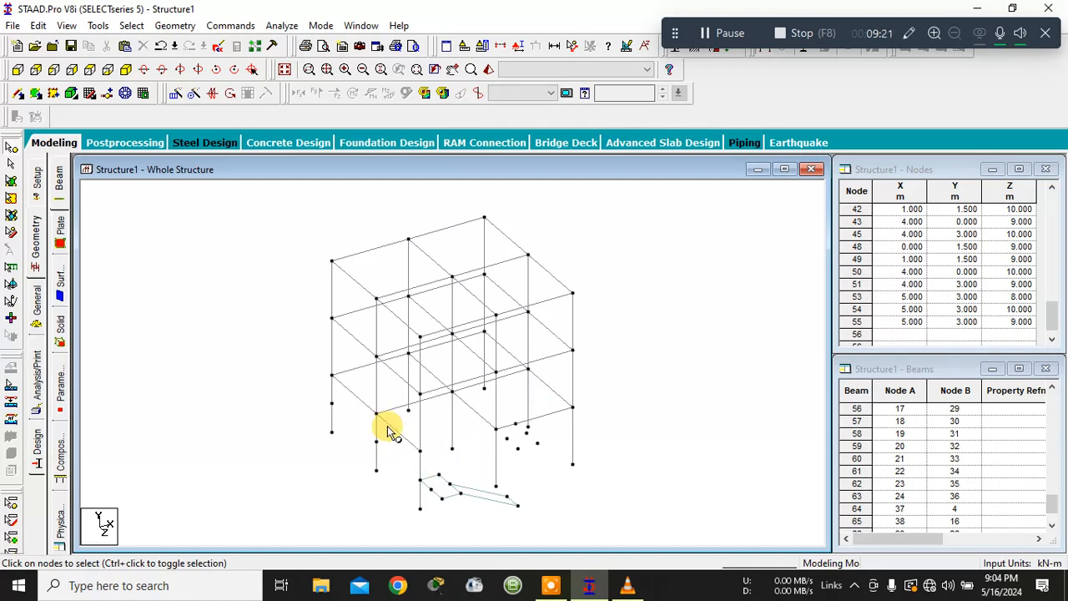
click(20, 93)
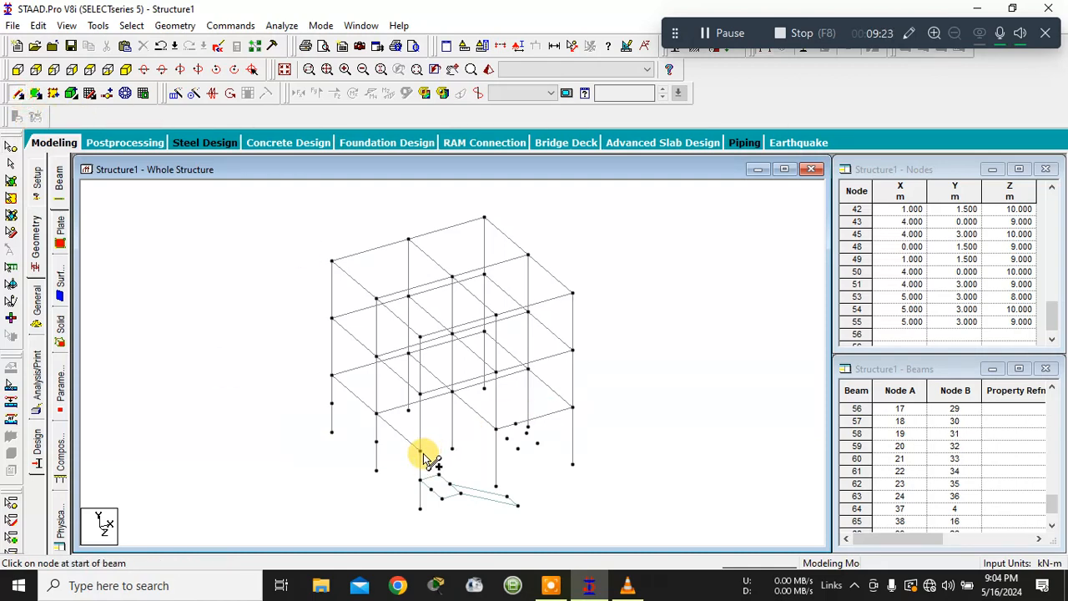
drag(420, 450, 495, 428)
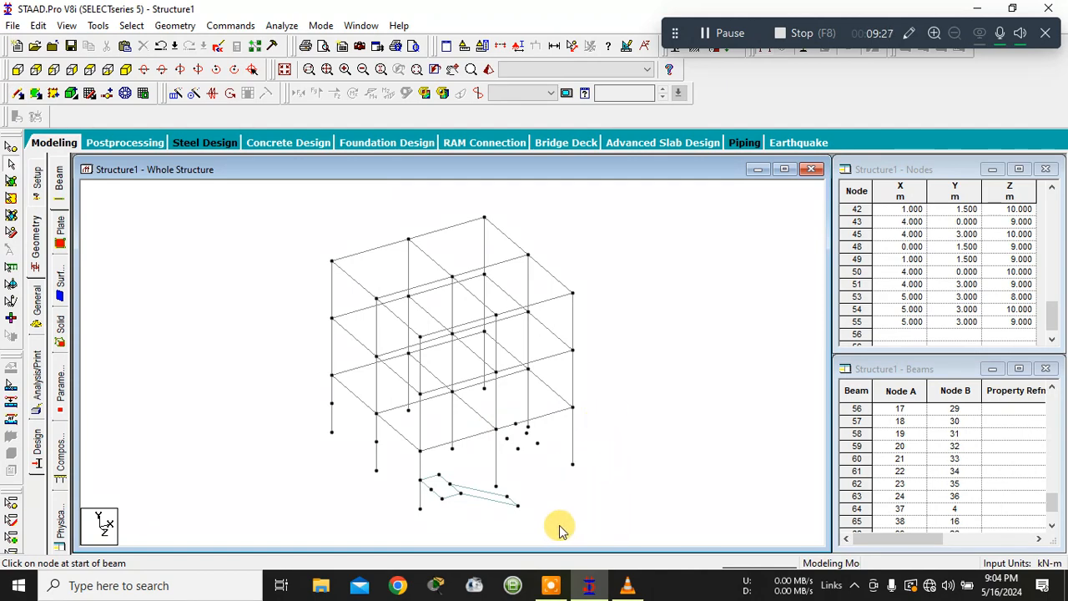
- Add a four-noded upper flight plate from the X = 1, Y = 1.5 m nodes to the X = 4, Y = 3 m nodes, Z = 8 to 9 m
click(37, 95)
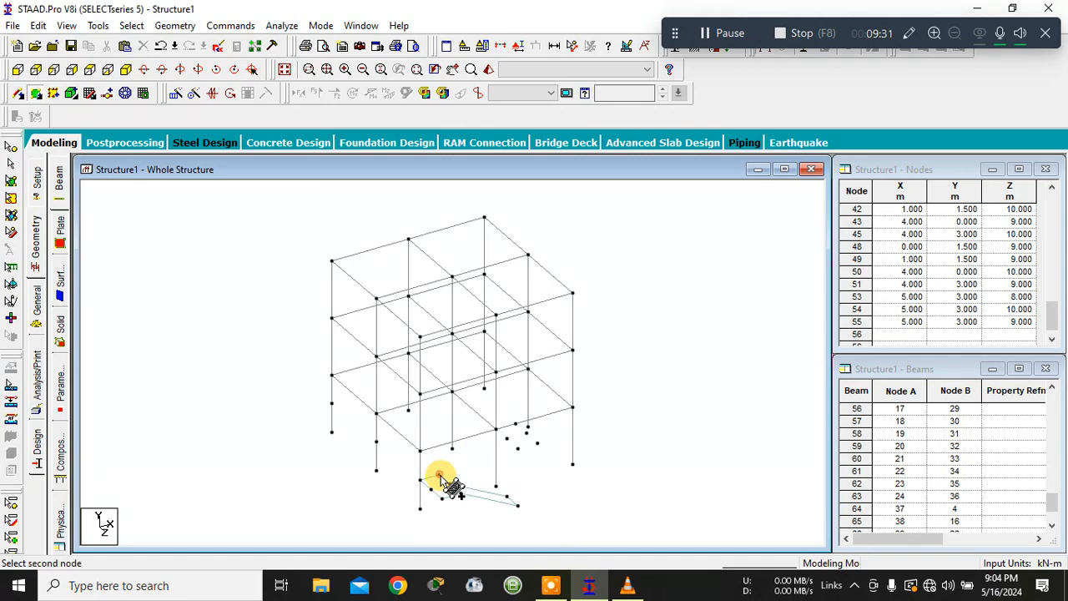
click(496, 429)
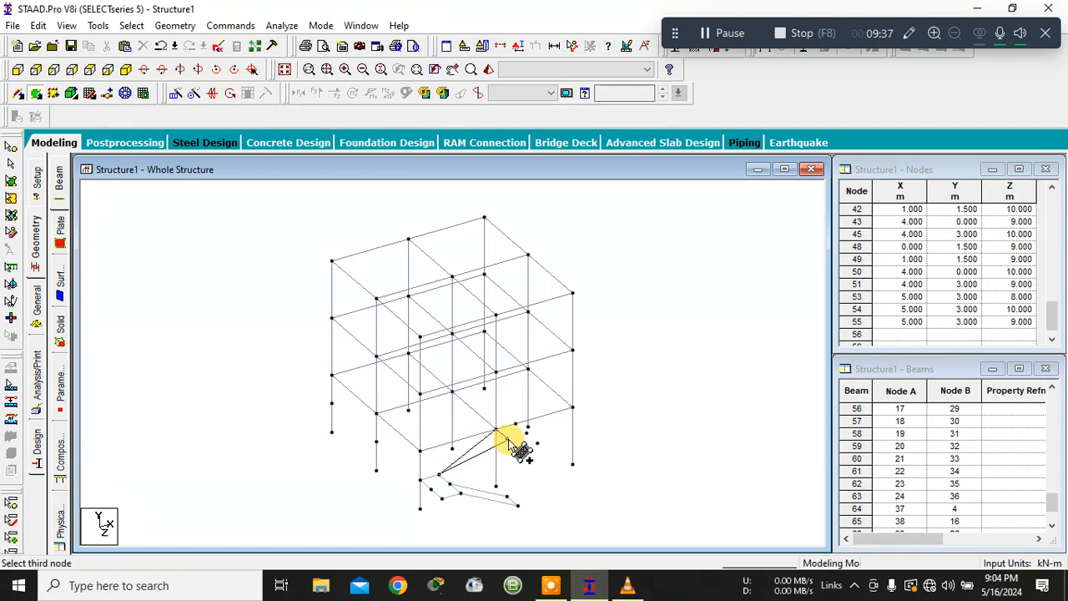
click(450, 484)
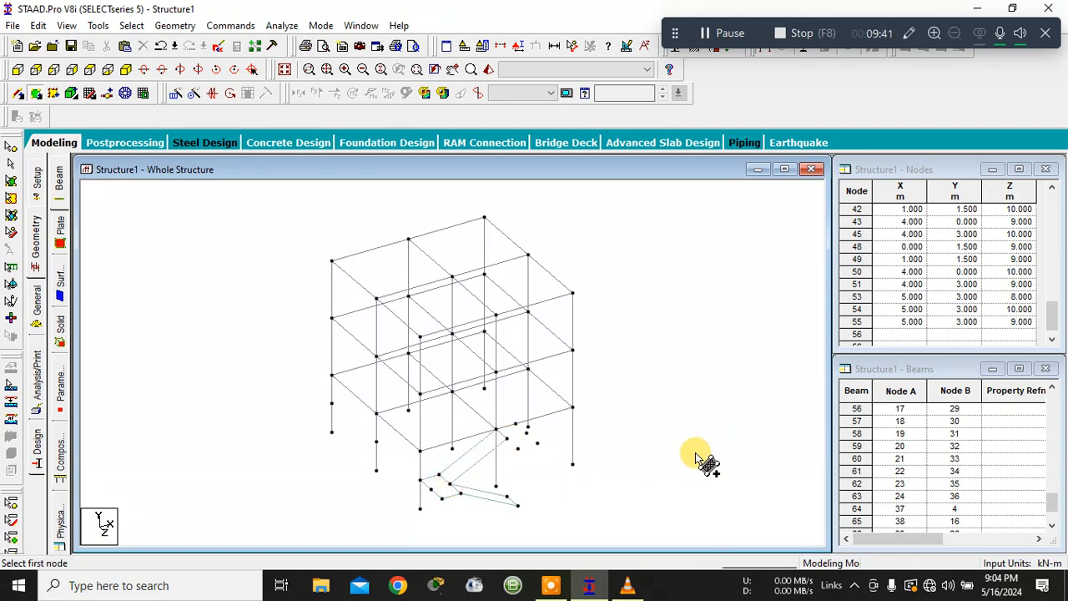
- Add a four-noded landing plate at Y = 3 m spanning X = 4 to 5 m and Z = 8 to 10 m
click(520, 447)
click(506, 437)
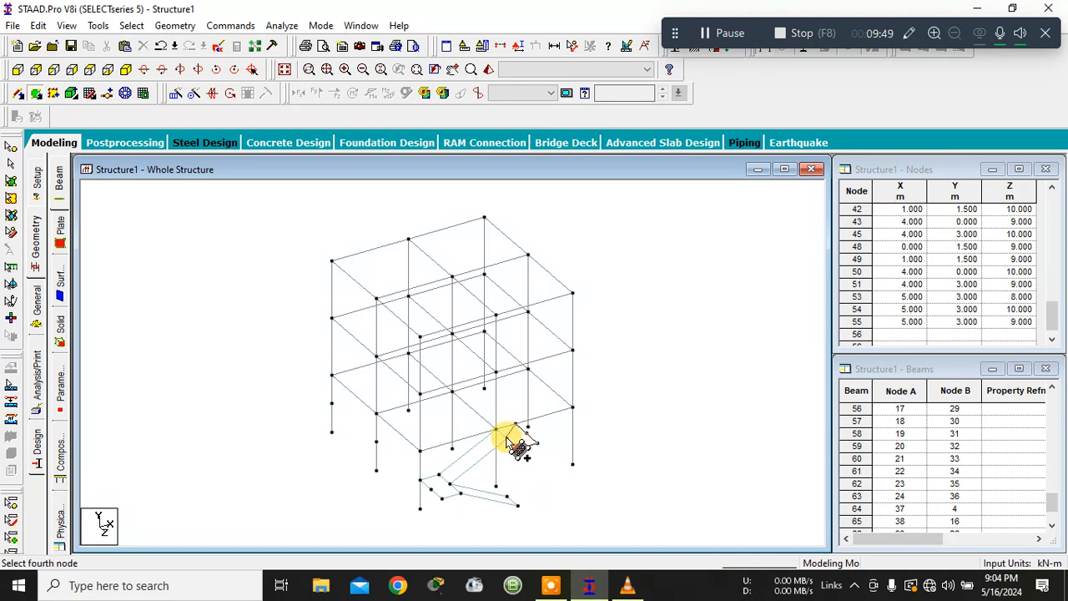
click(495, 431)
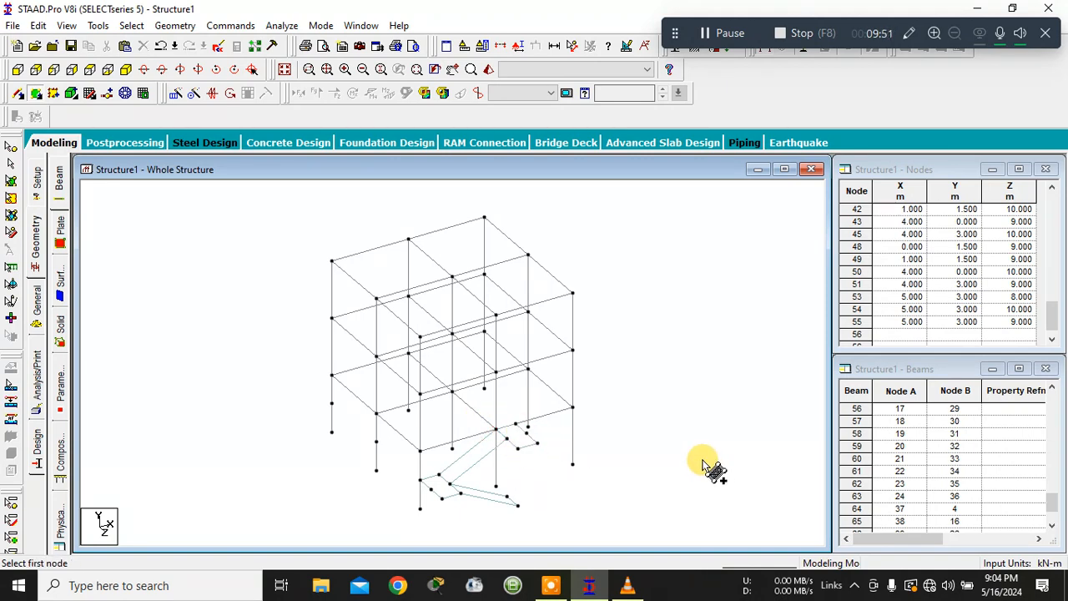
- Inspect the staircase plates in a 3D rendered view from several angles and close it
click(487, 70)
drag(651, 432, 582, 473)
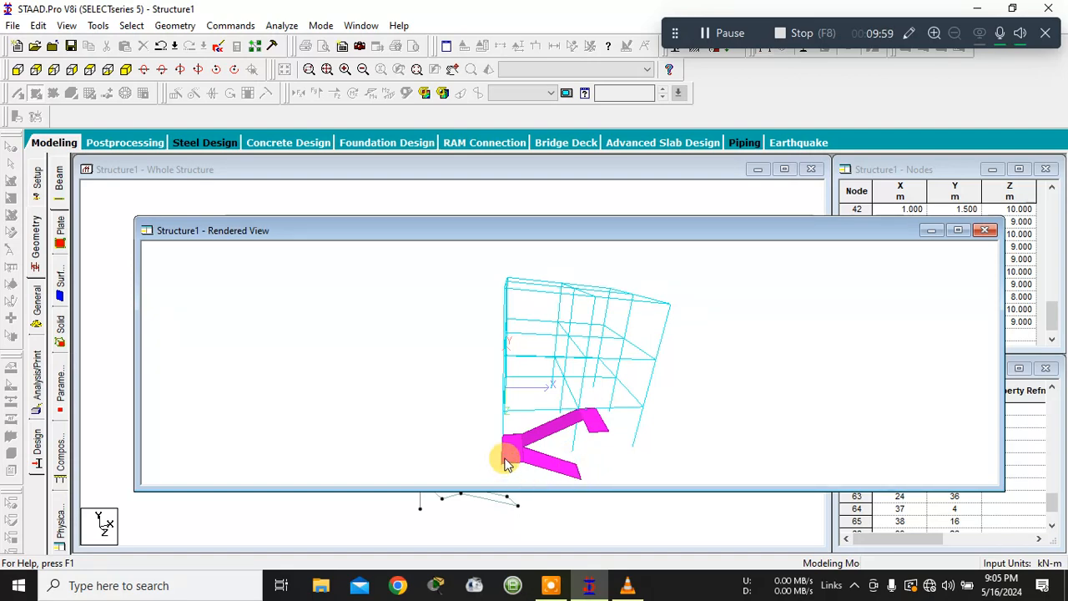
mouse_move(718, 420)
mouse_down()
mouse_move(832, 411)
mouse_move(956, 381)
mouse_move(692, 428)
mouse_up()
click(579, 422)
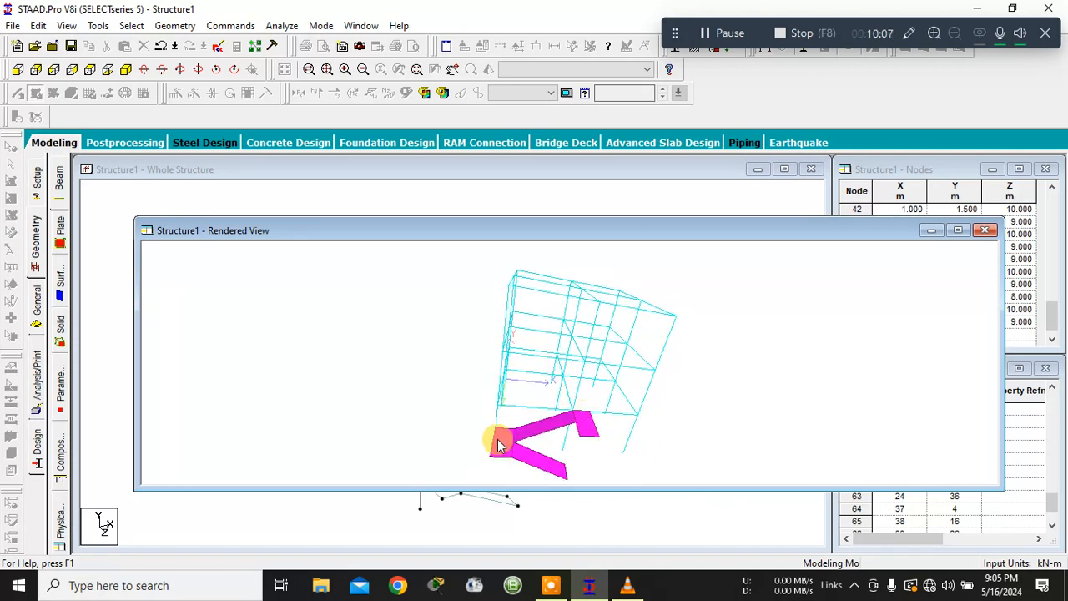
drag(589, 430, 795, 410)
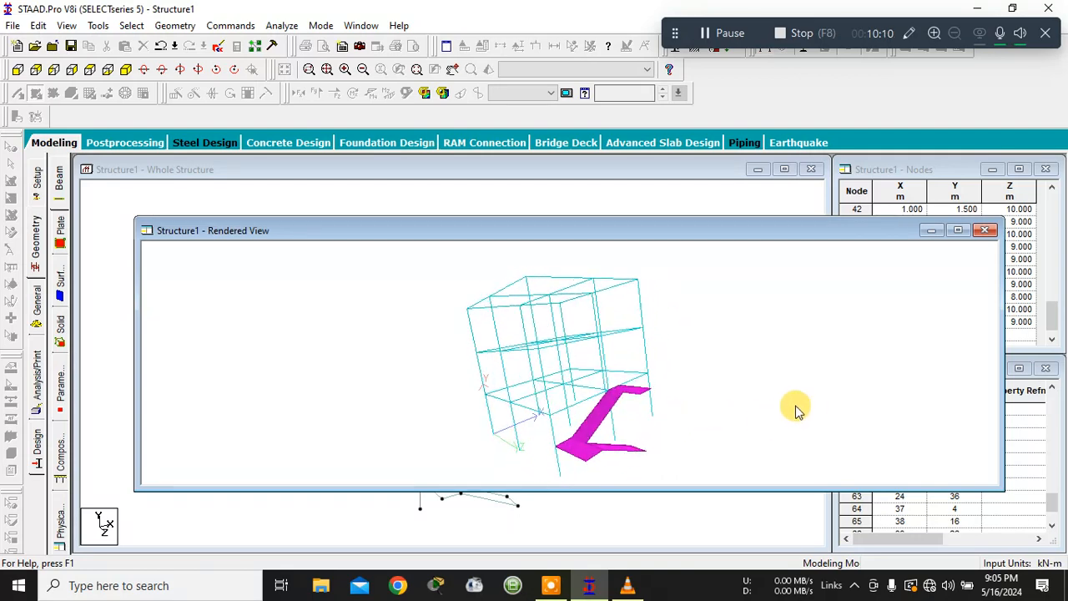
click(985, 230)
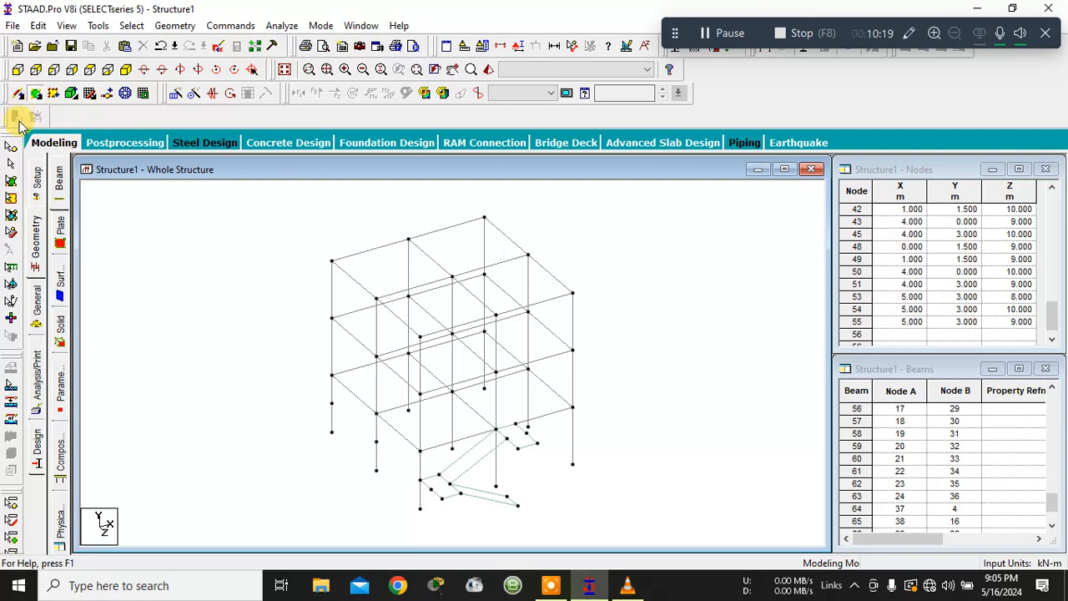
- Repeat all the ground-storey staircase plates along global Y in 2 steps at 3 m spacing
click(11, 184)
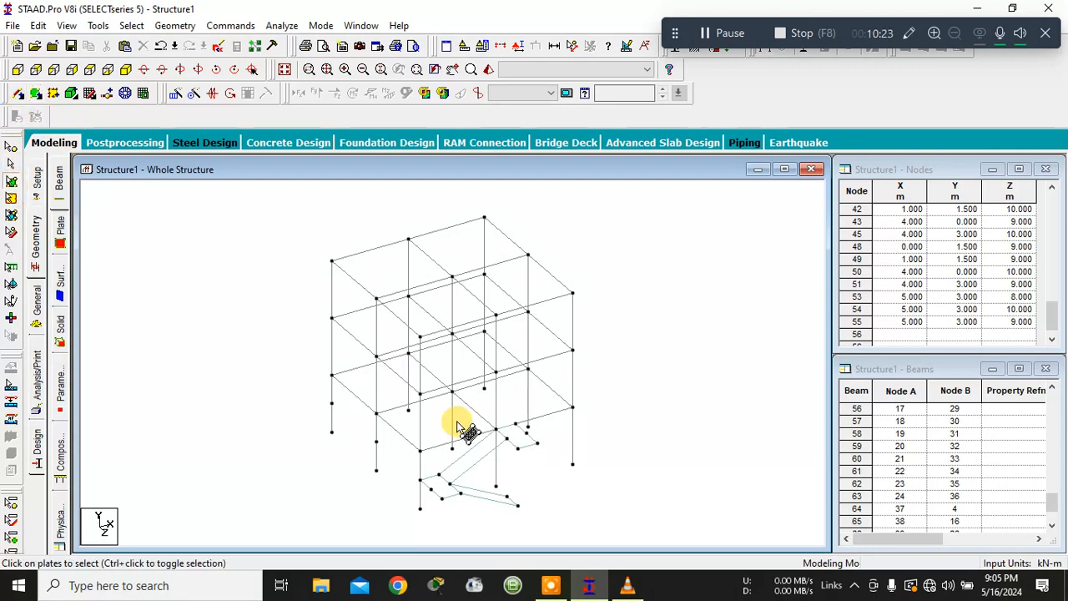
click(448, 494)
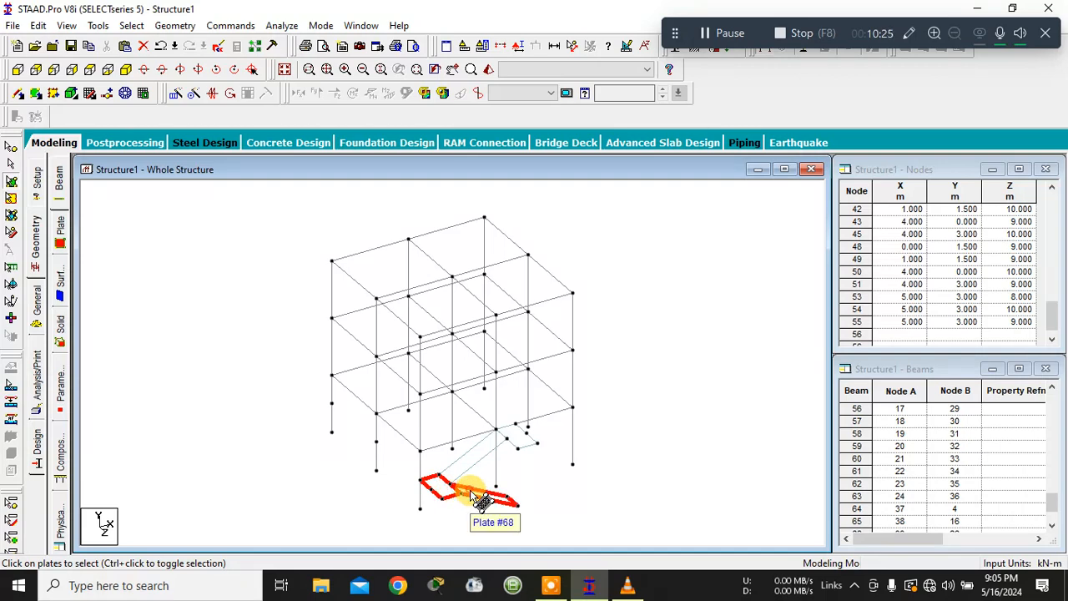
ctrl+click(489, 495)
ctrl+click(510, 435)
ctrl+click(542, 444)
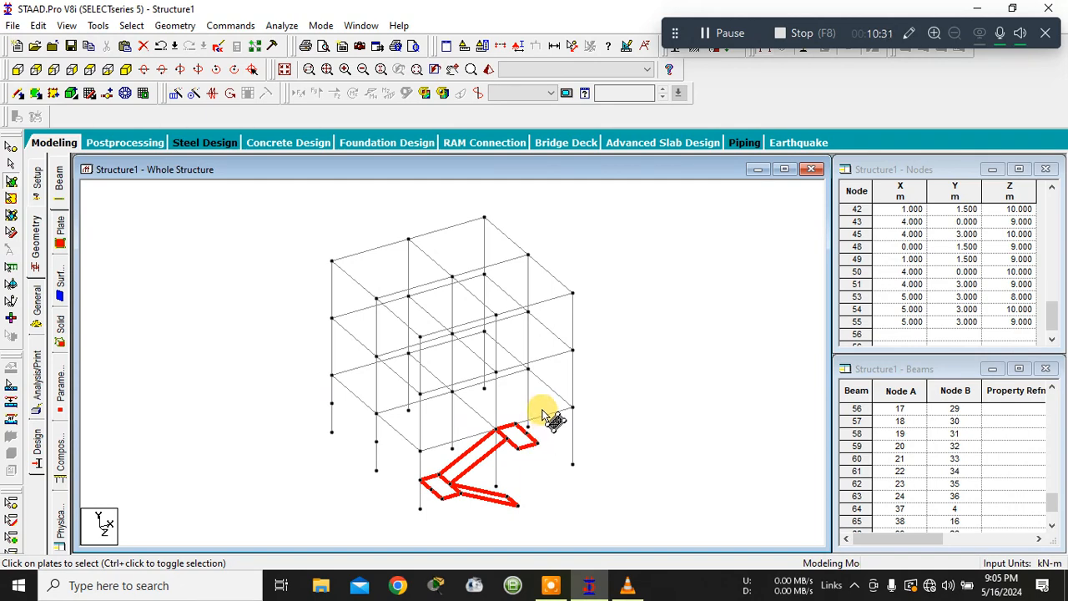
click(176, 96)
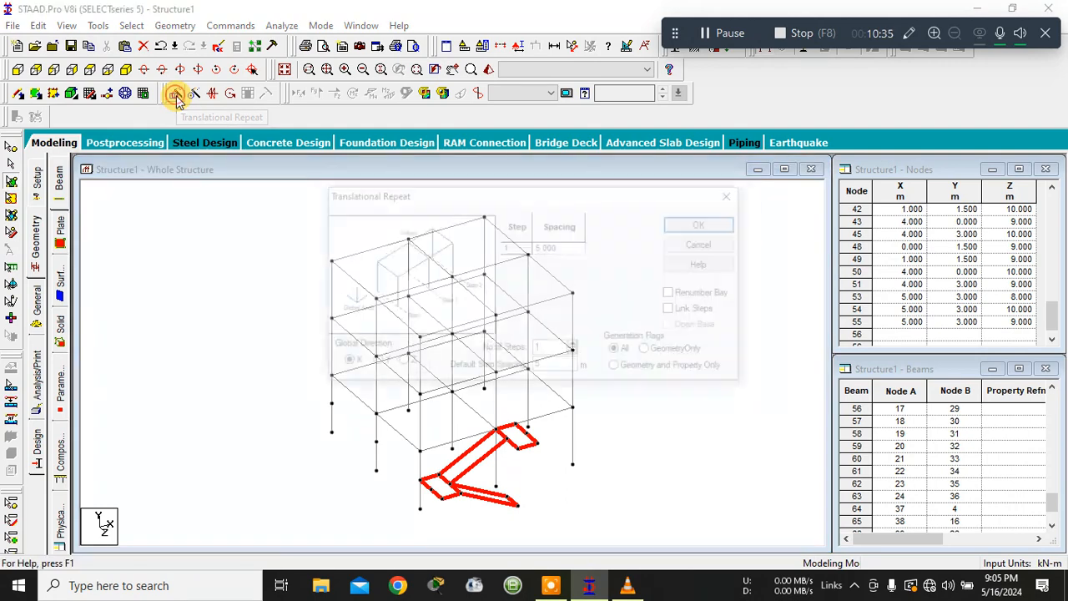
click(376, 364)
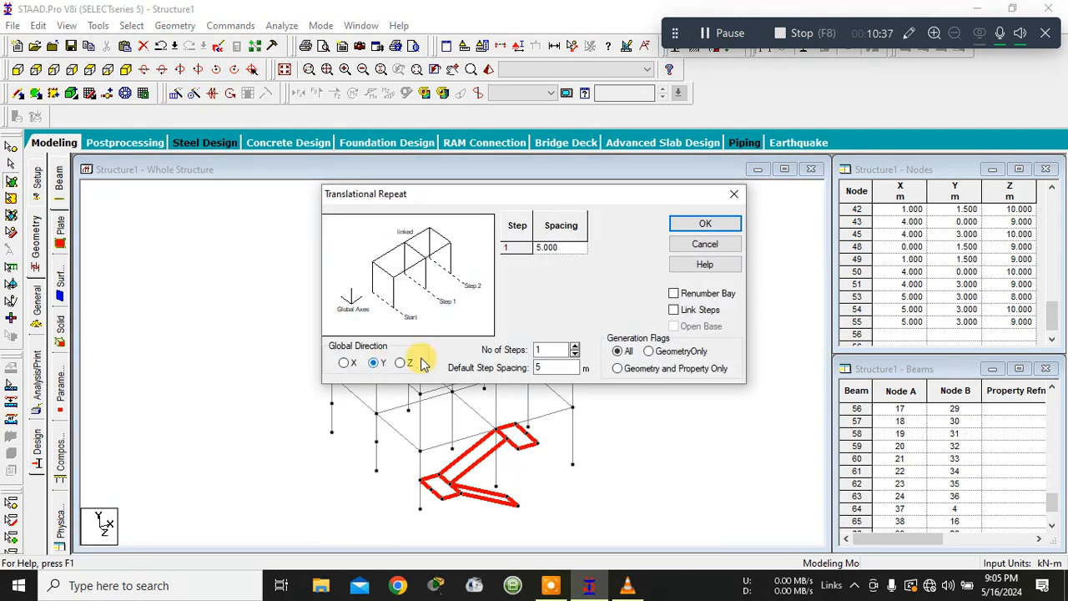
double_click(551, 367)
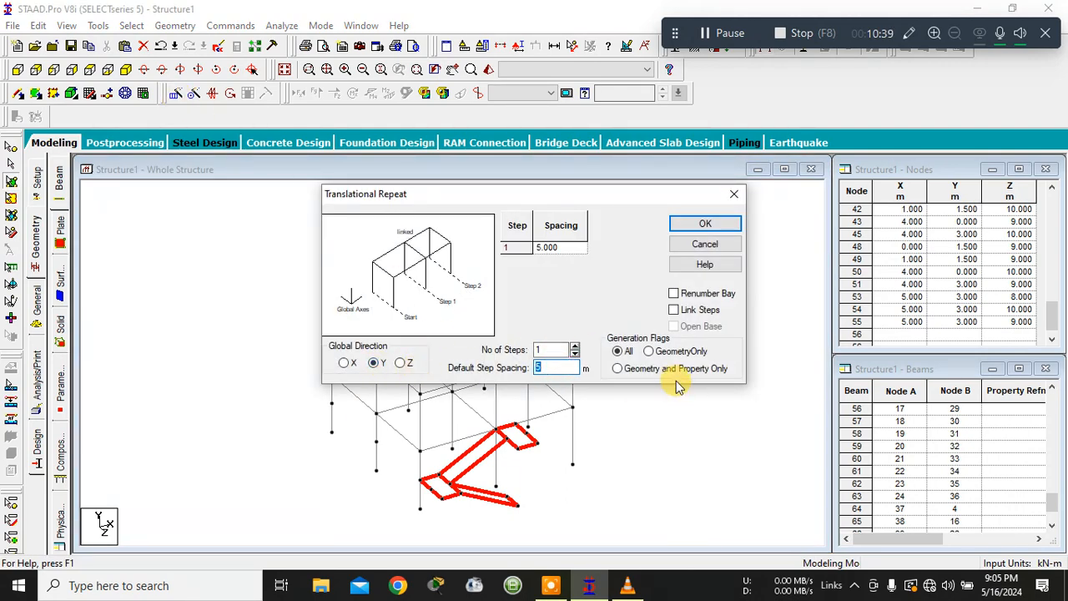
text(3)
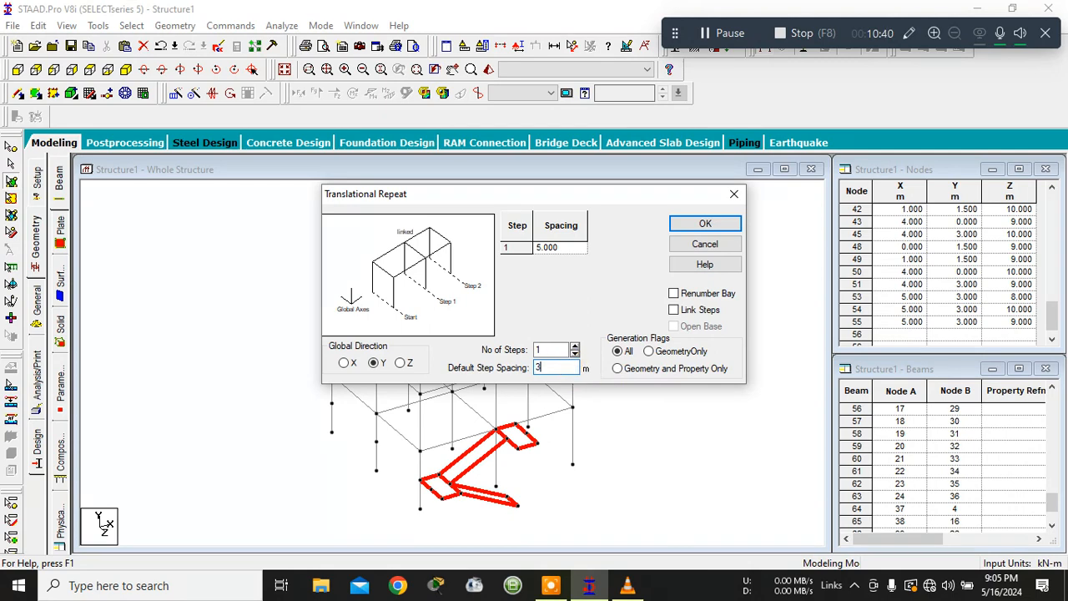
click(576, 347)
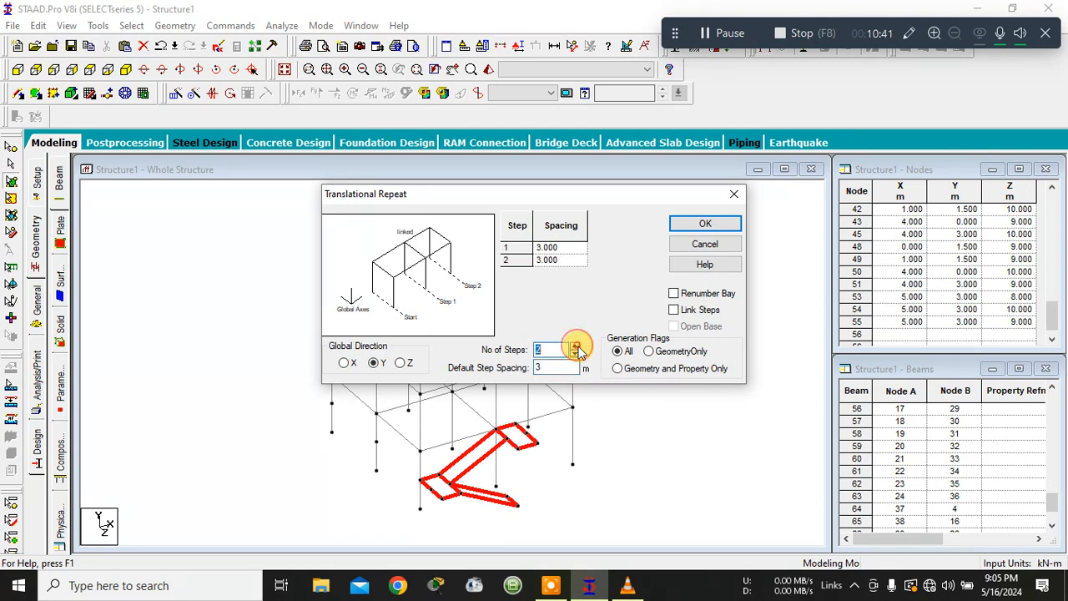
click(706, 225)
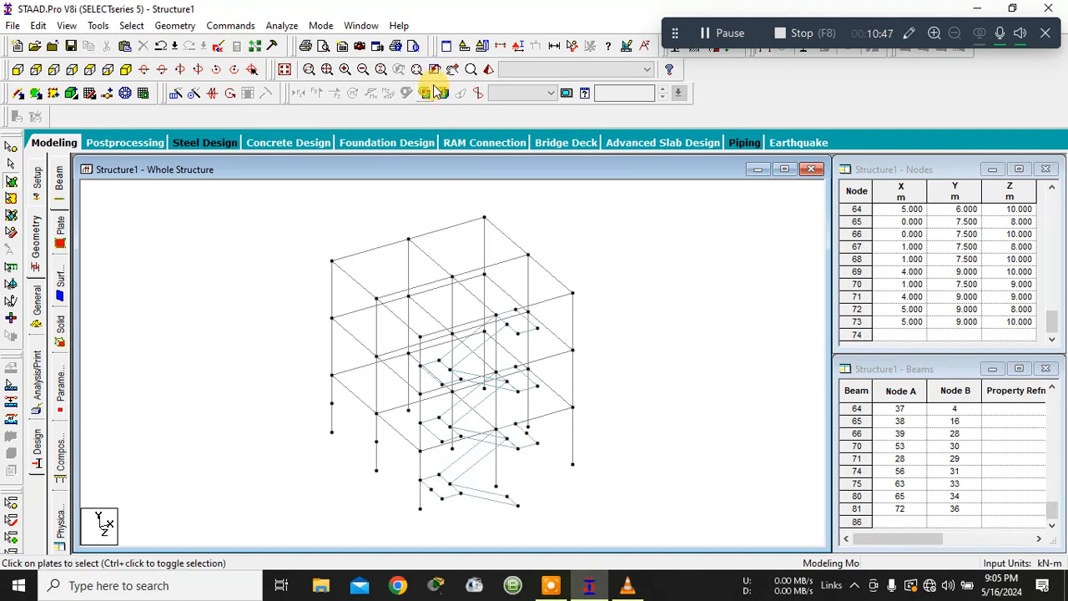
- Inspect the repeated staircase plates in a rotated 3D rendered view and close it
click(491, 70)
drag(631, 357, 508, 405)
click(1005, 250)
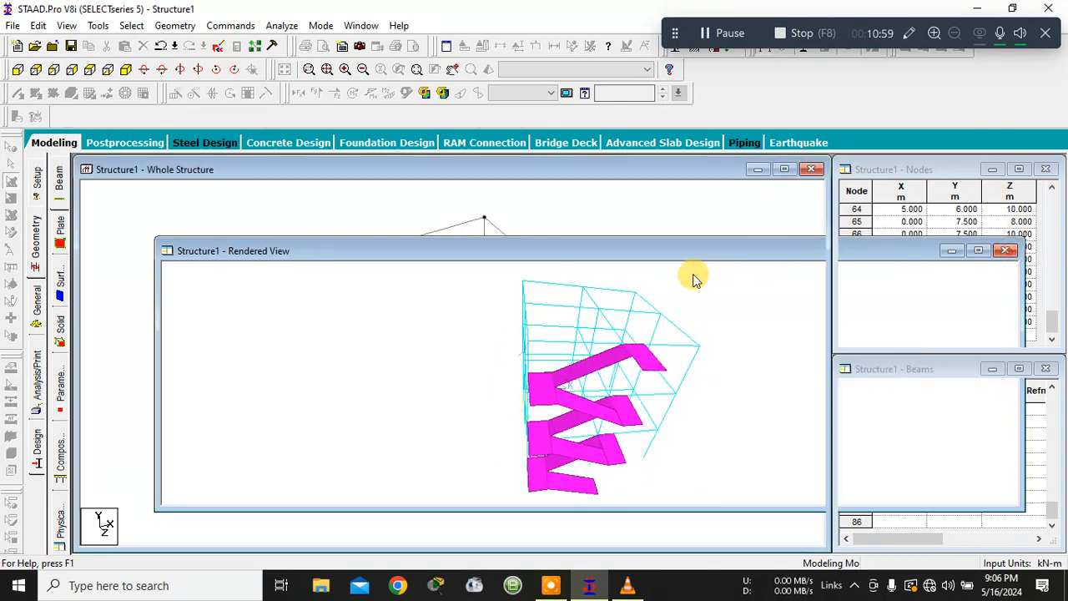
click(755, 288)
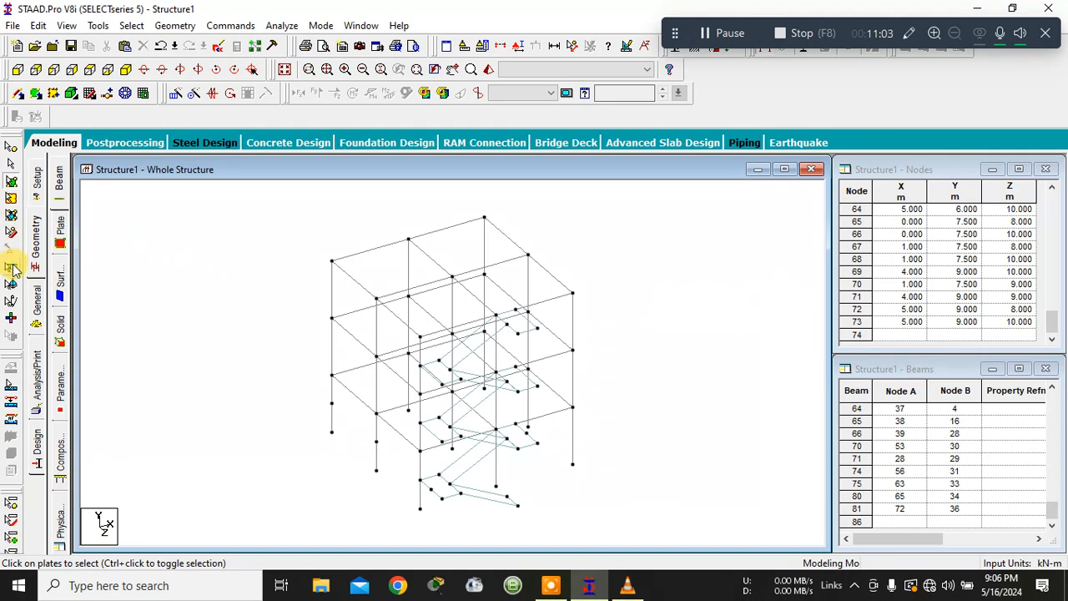
- Define a rectangular concrete section property with YD 0.30 m and ZD 0.30 m
click(36, 311)
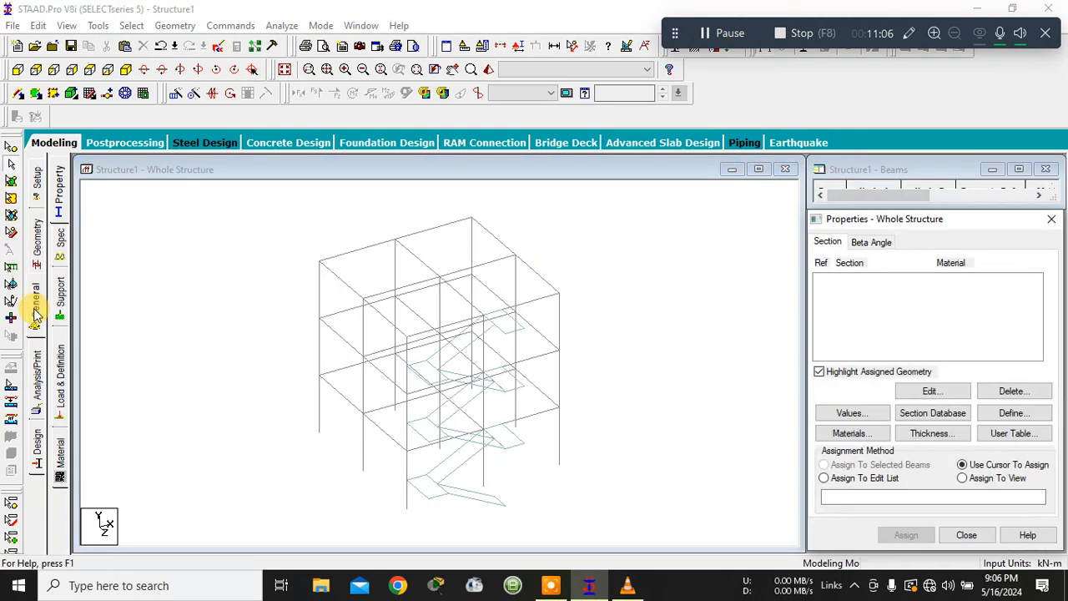
click(60, 204)
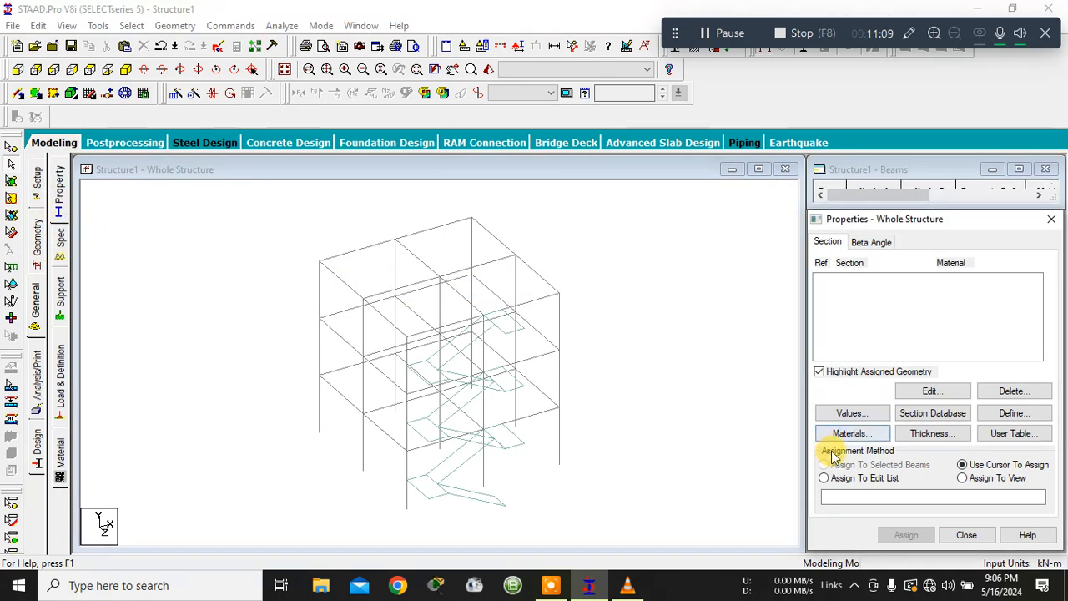
click(998, 412)
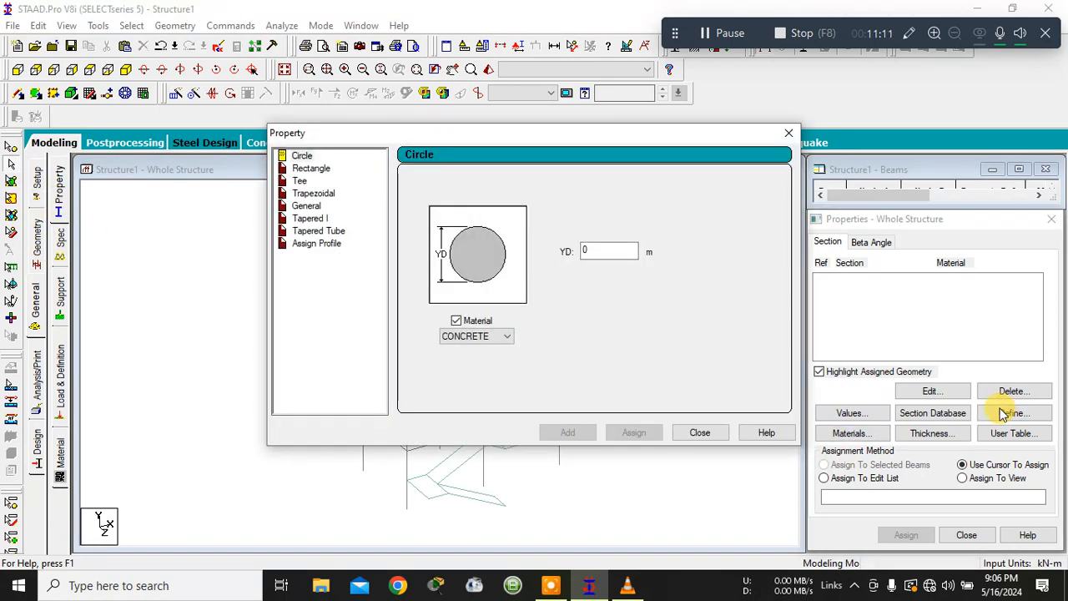
click(309, 168)
click(615, 240)
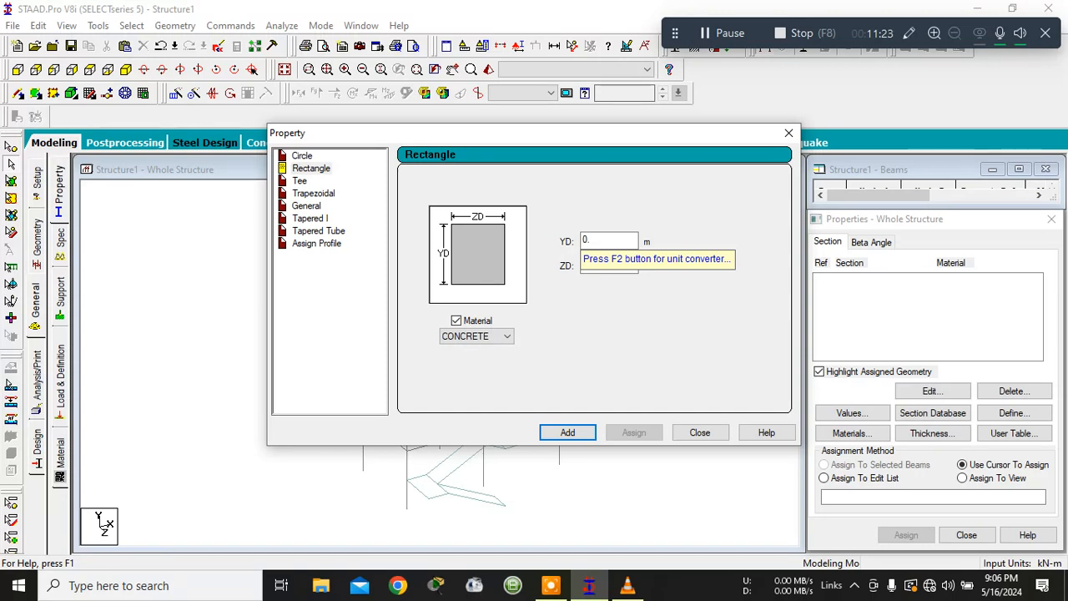
click(621, 239)
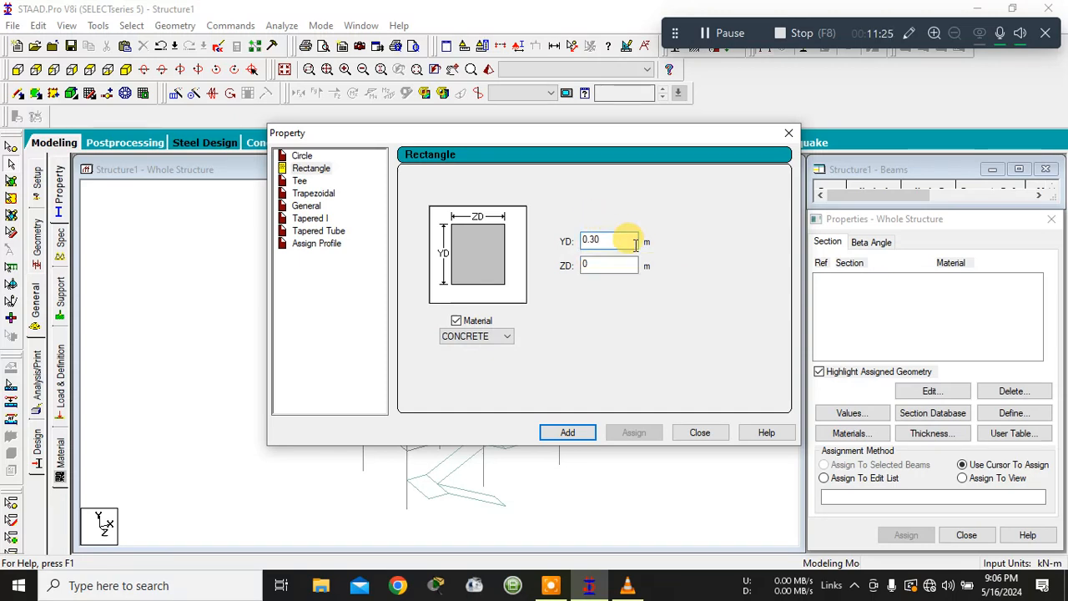
click(594, 264)
text(0.30)
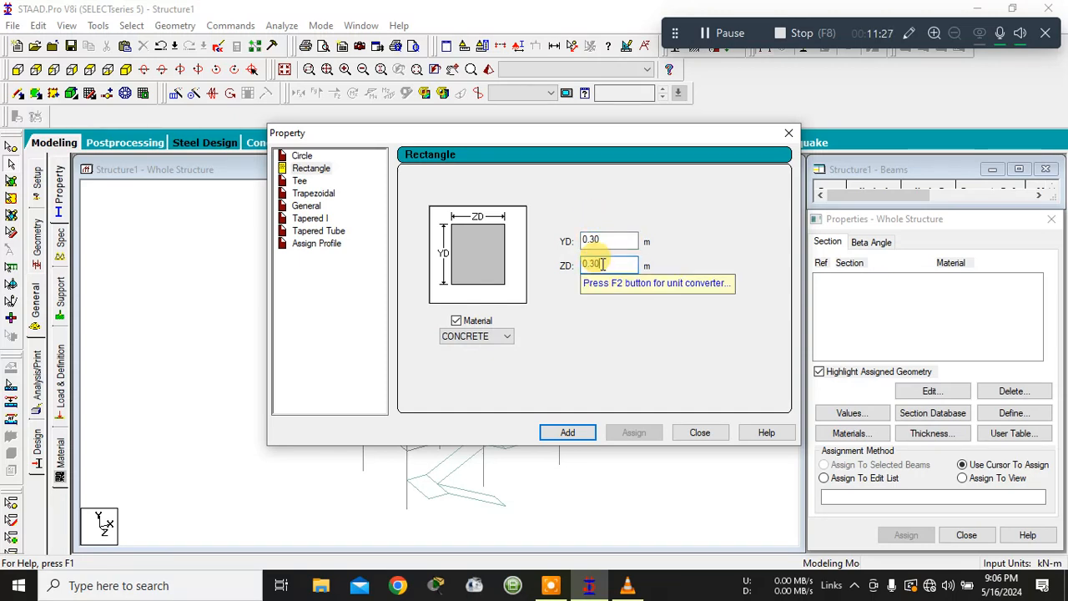
click(569, 431)
- Add a second rectangular concrete section with YD 0.40 m and ZD 0.40 m and finish defining sections
click(620, 244)
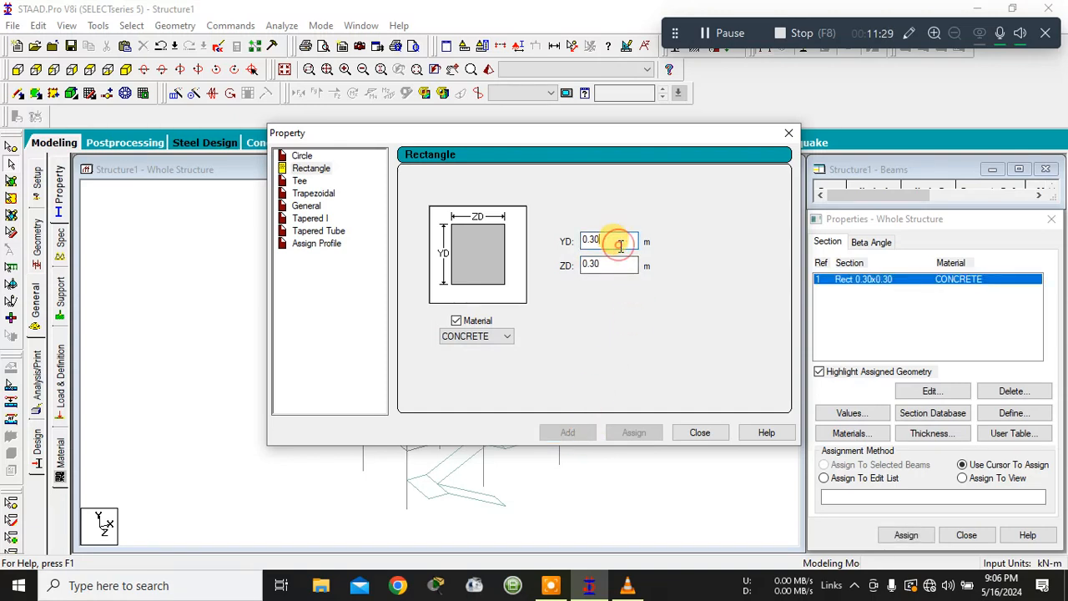
key(BackSpace)
text(40)
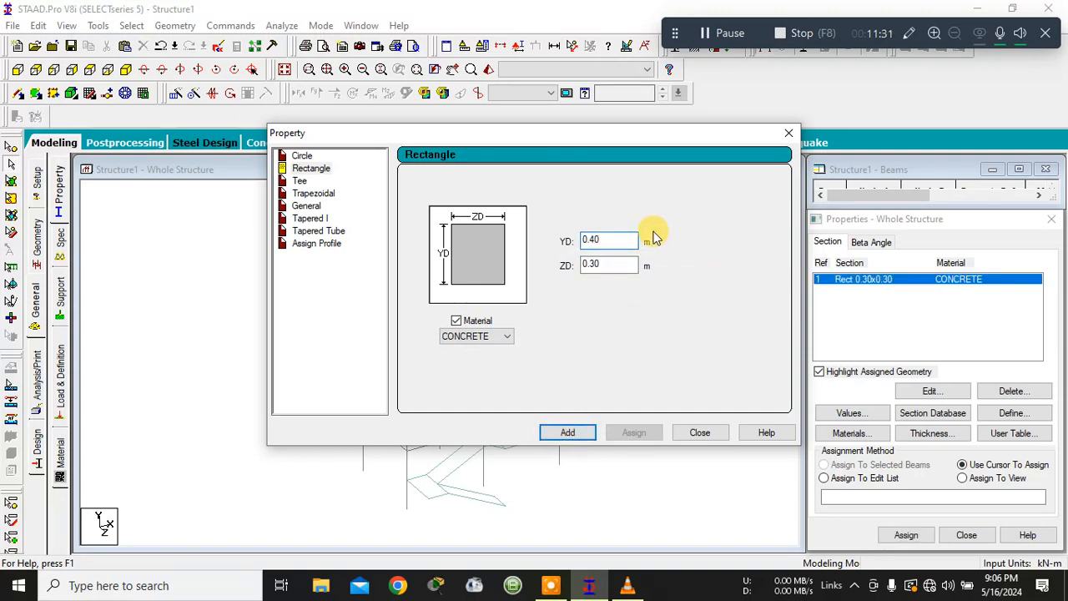
click(631, 263)
key(BackSpace)
key(BackSpace)
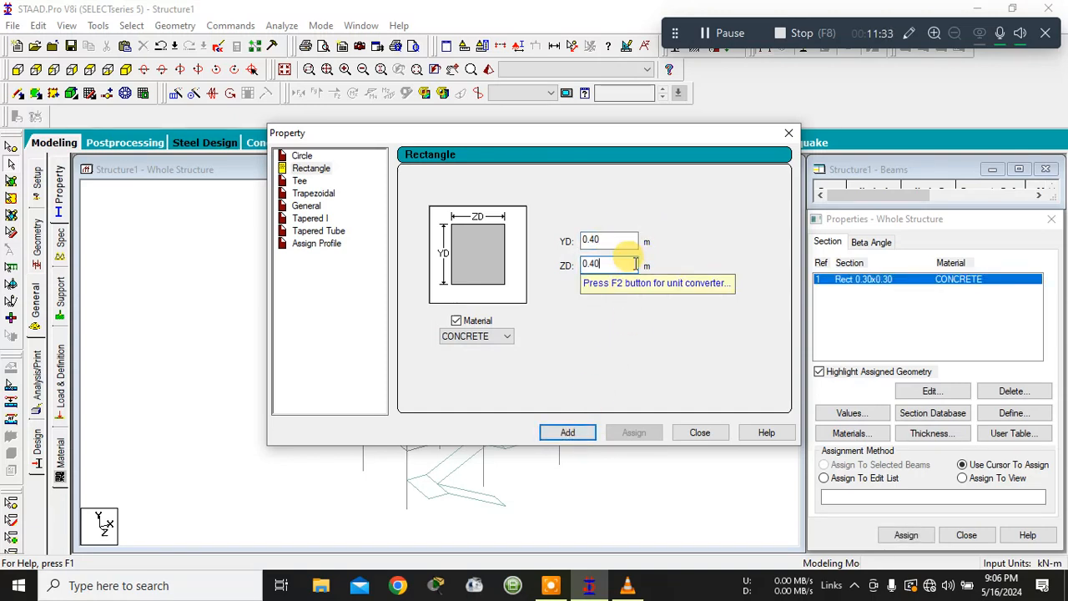
text(40)
click(567, 432)
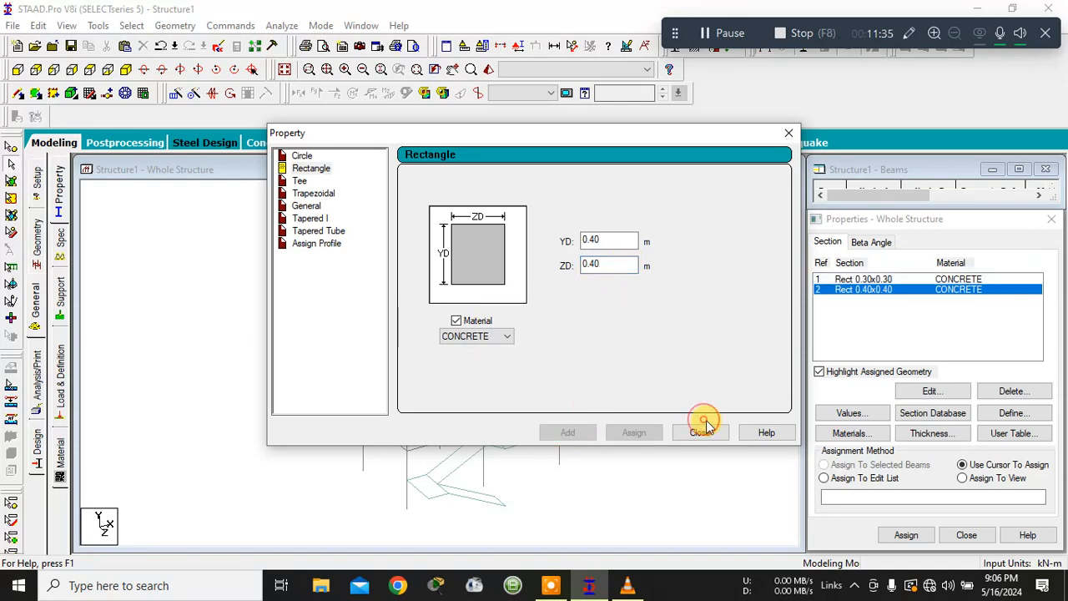
click(704, 430)
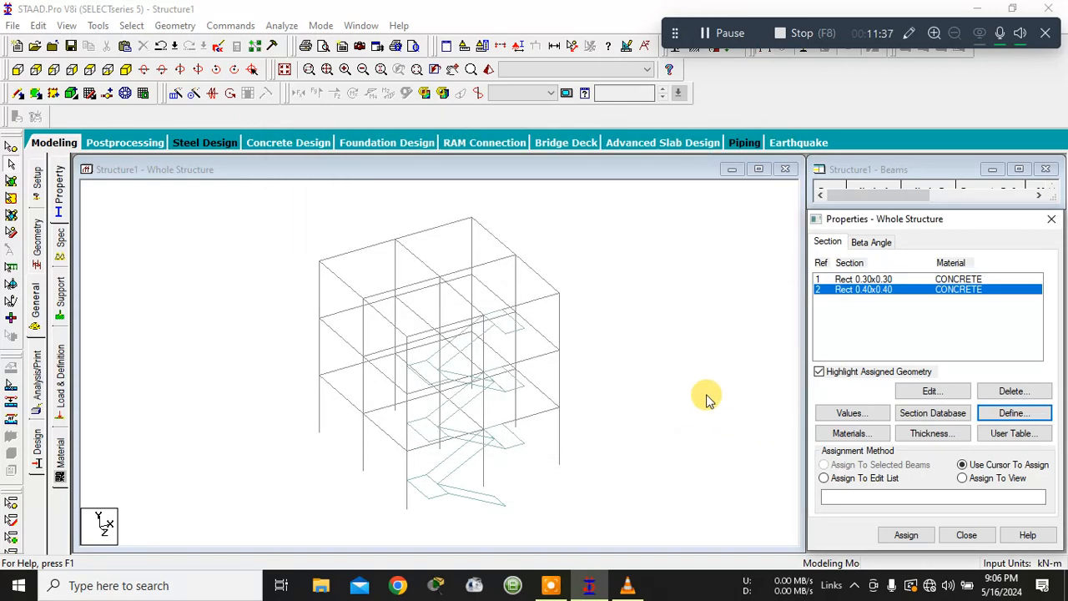
- Isolate the topmost floor level with a rubber-band section window in the front view and show it in plan
click(16, 72)
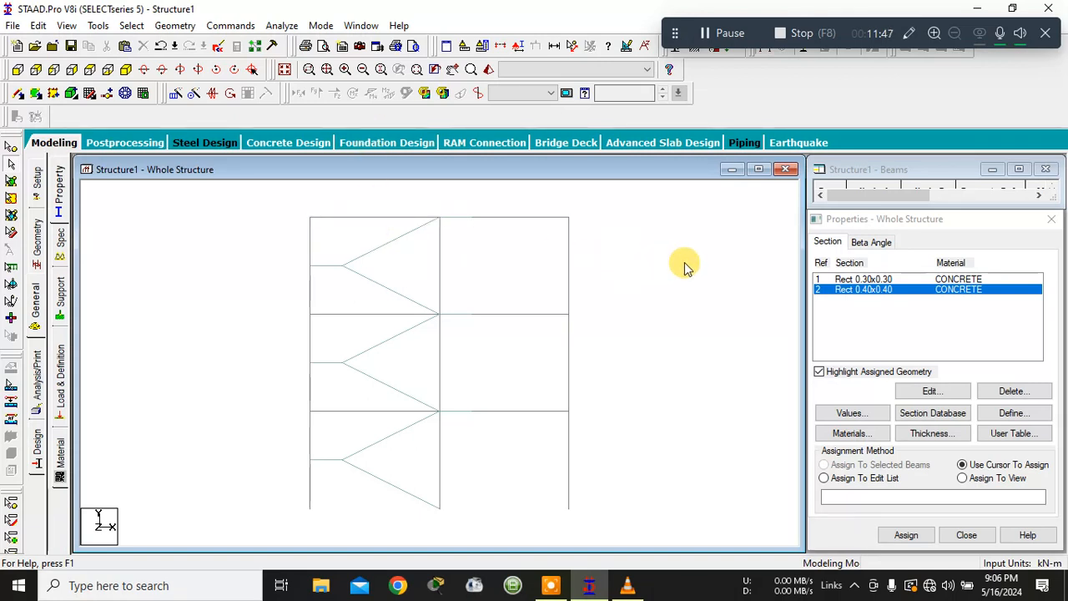
click(595, 325)
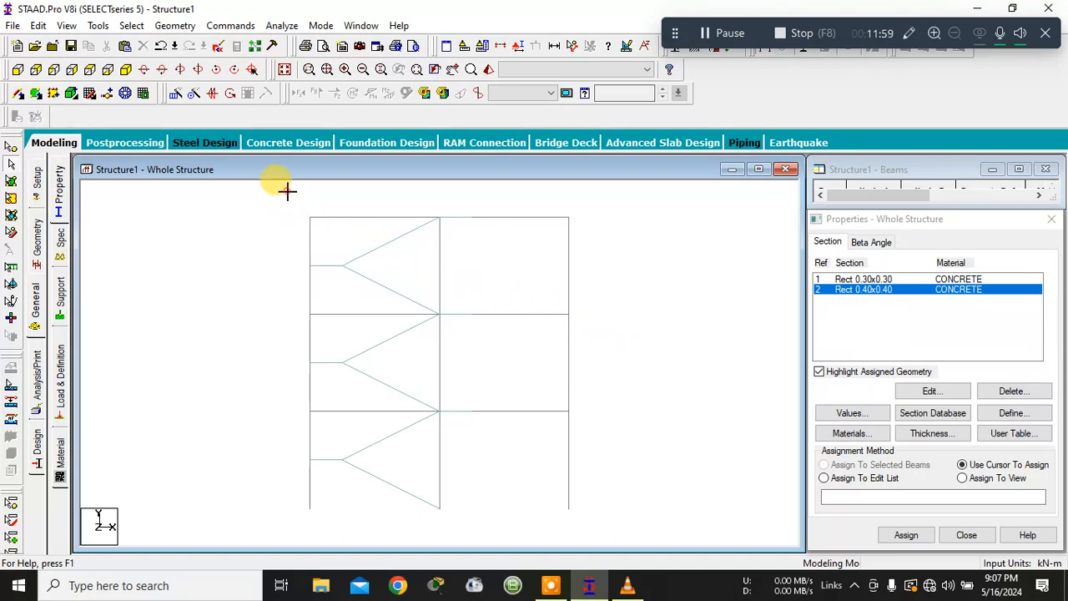
drag(367, 216, 86, 222)
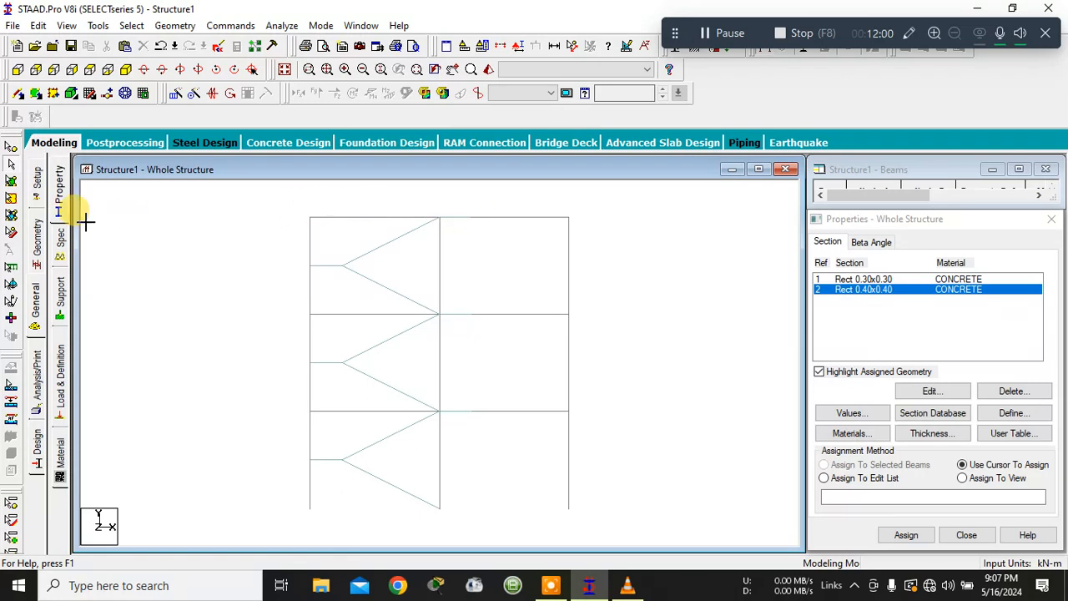
click(151, 232)
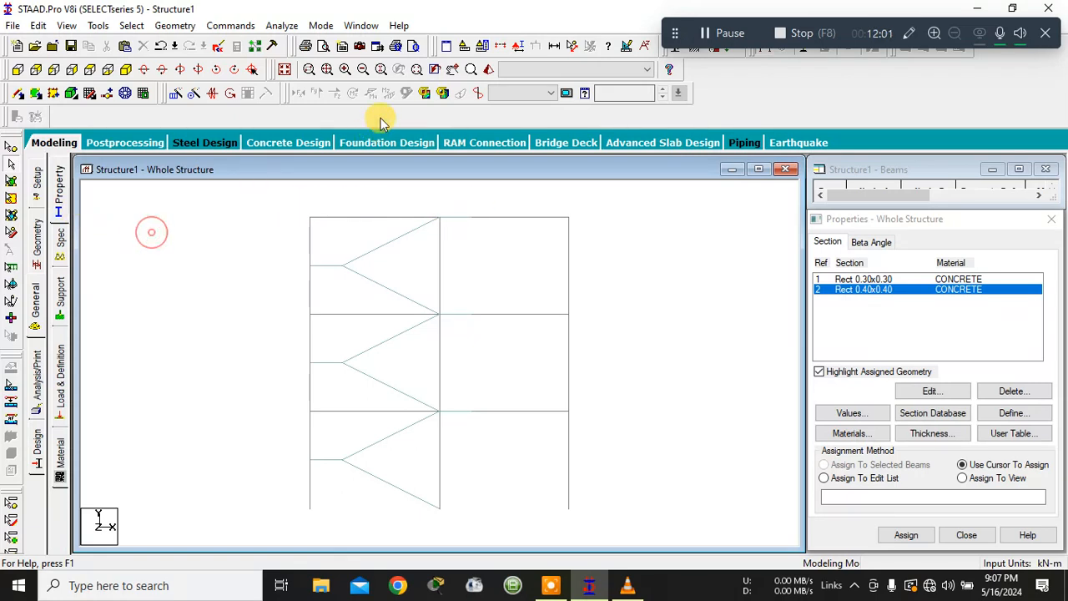
click(500, 46)
click(579, 201)
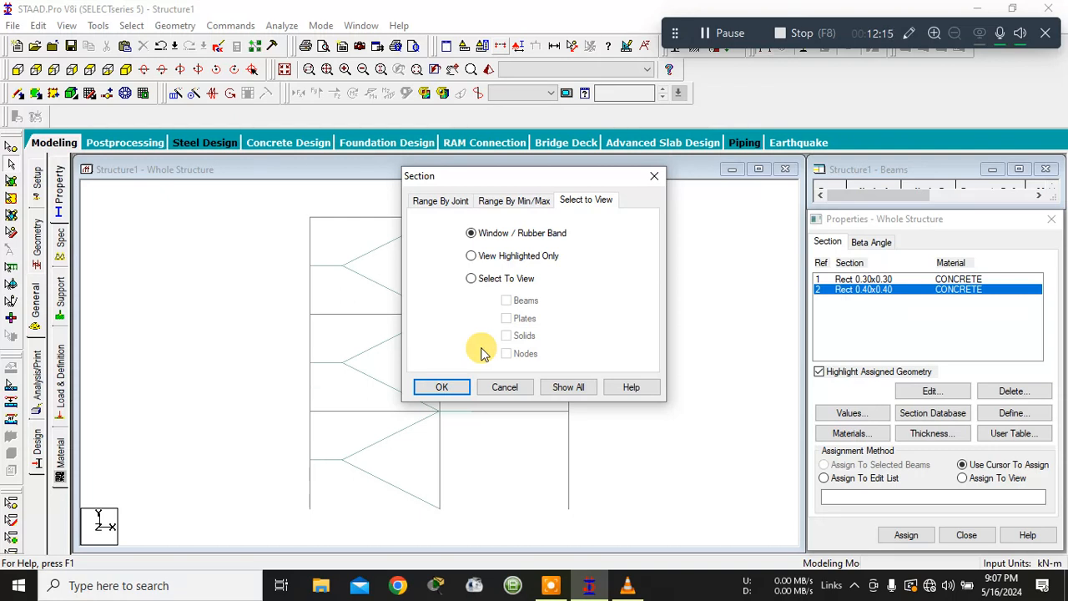
click(442, 387)
drag(302, 204, 591, 230)
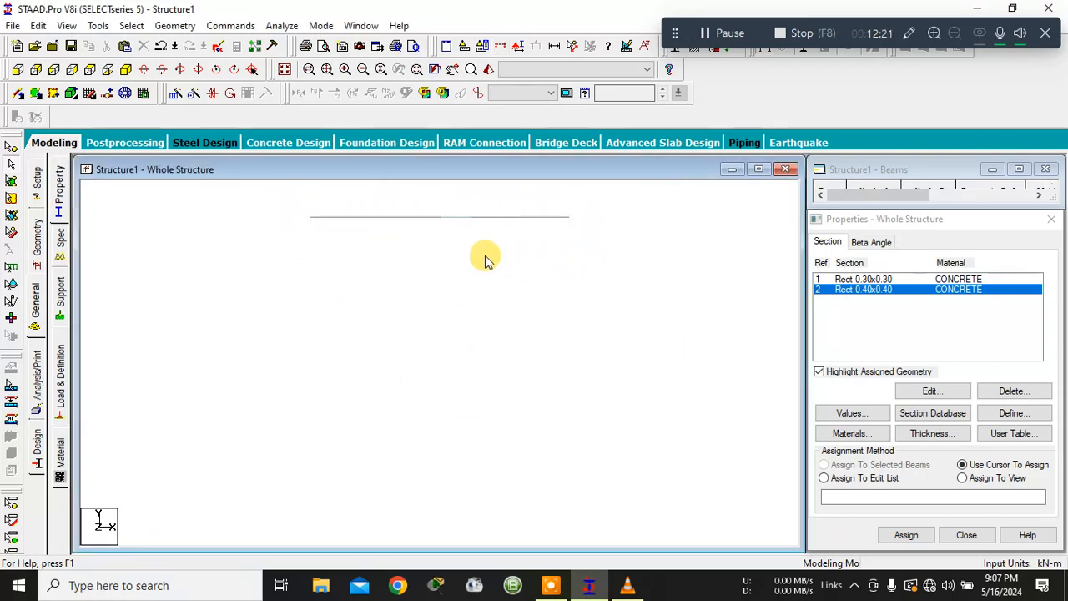
click(90, 70)
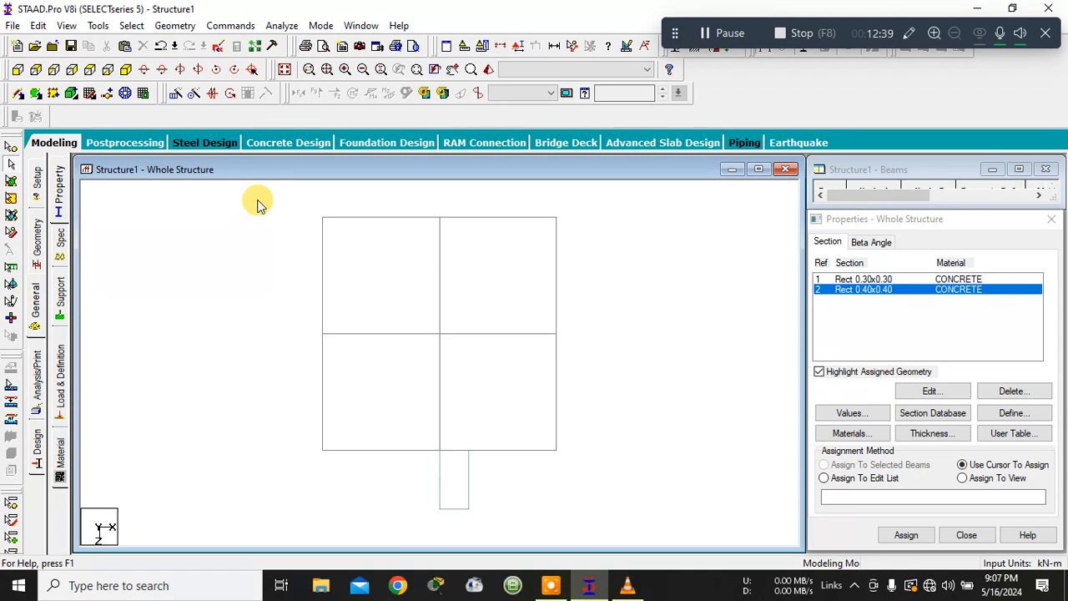
click(35, 95)
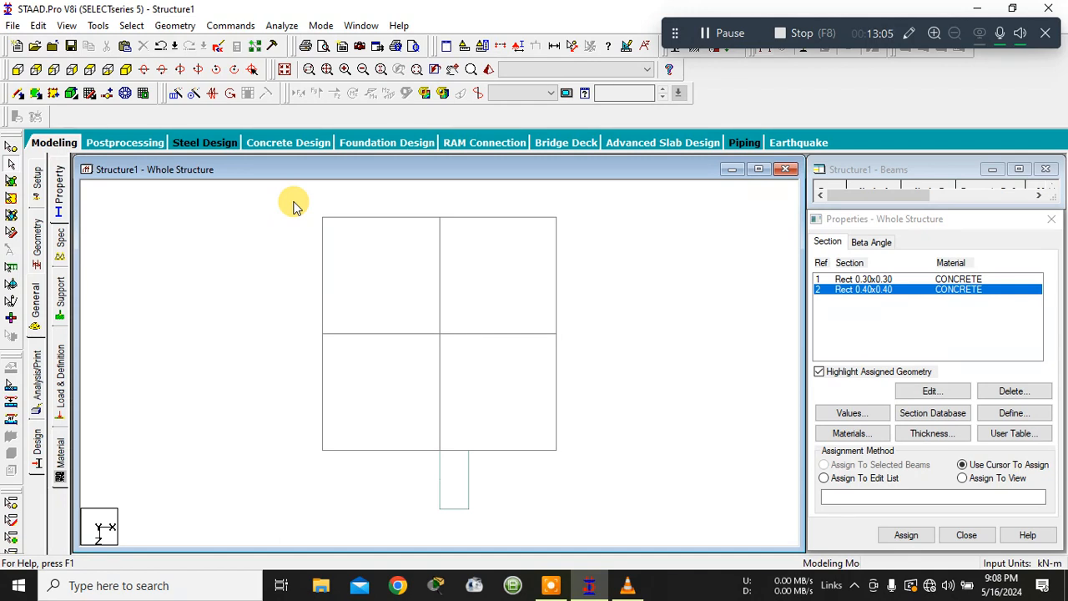
drag(293, 204, 582, 425)
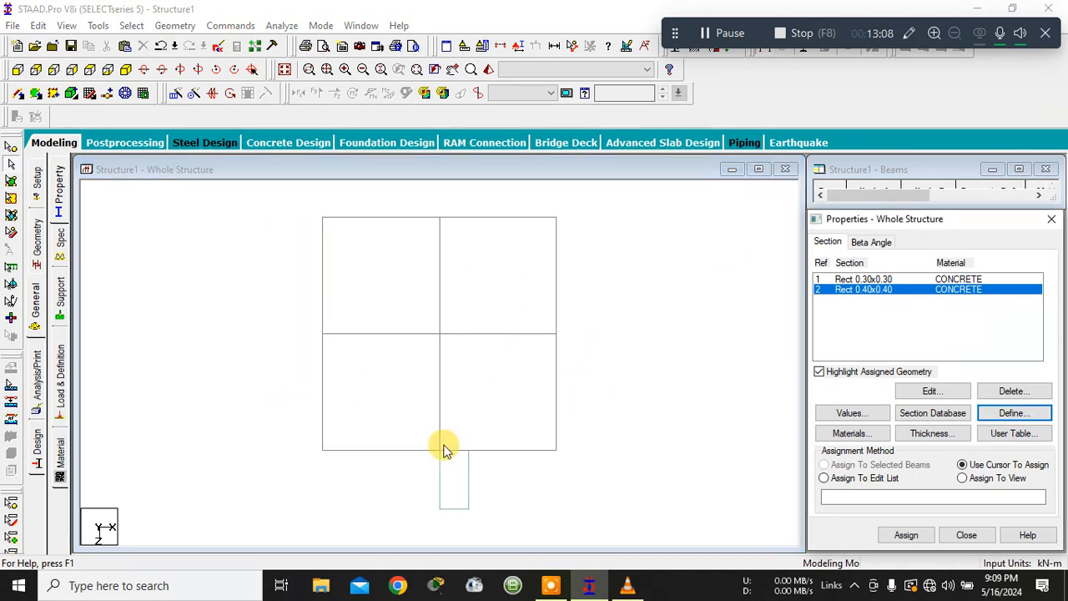
click(333, 307)
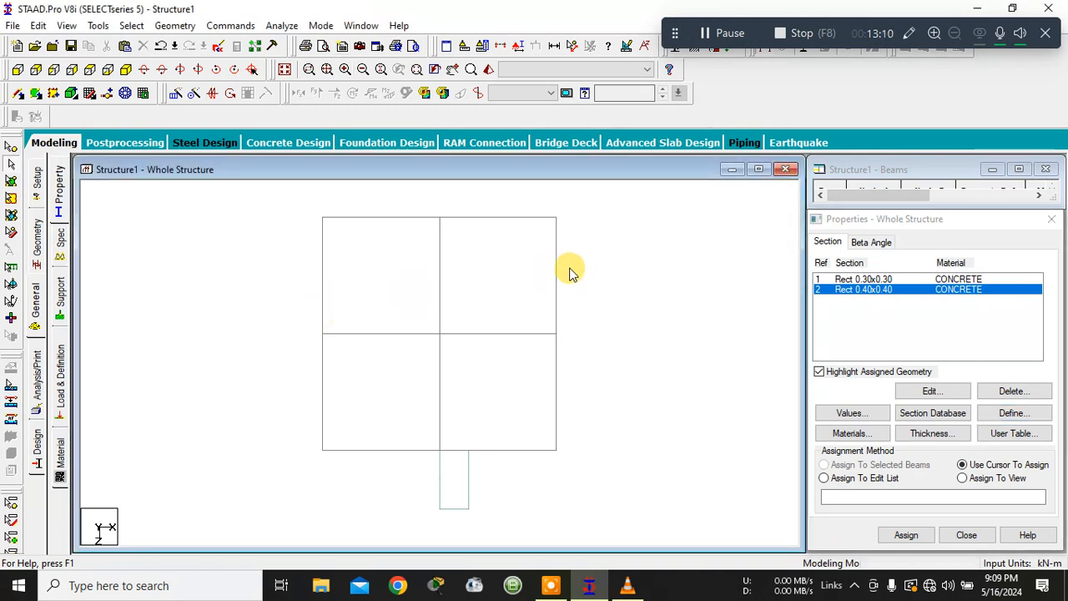
click(10, 149)
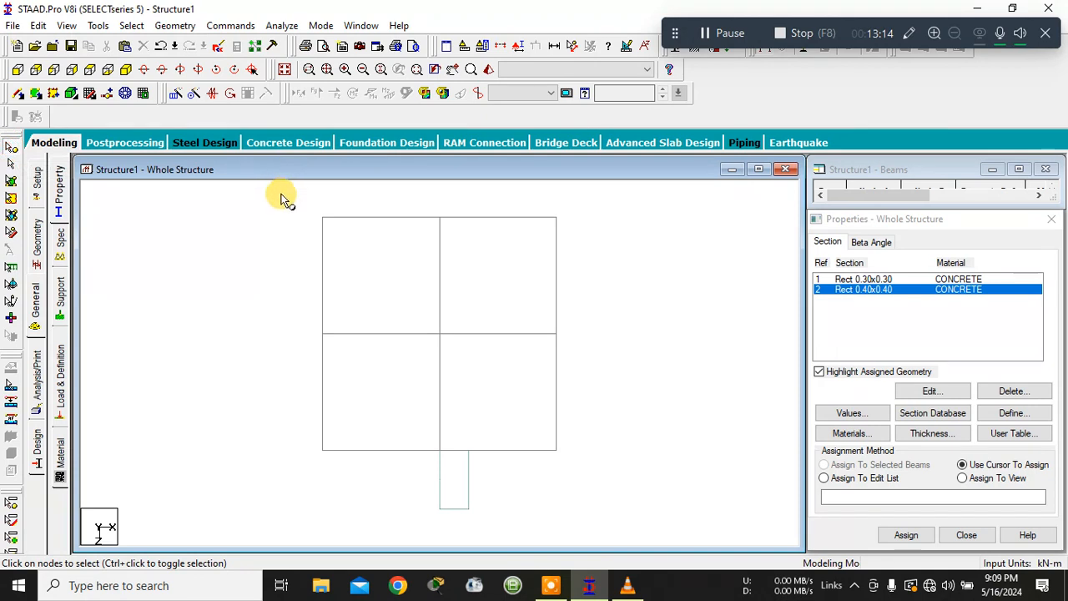
click(325, 218)
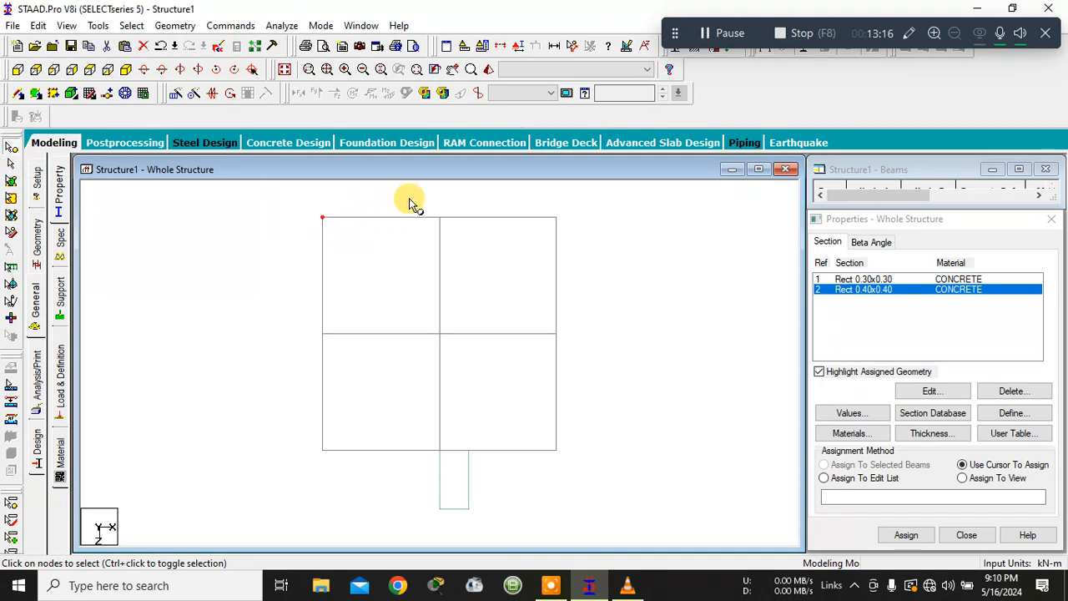
click(615, 202)
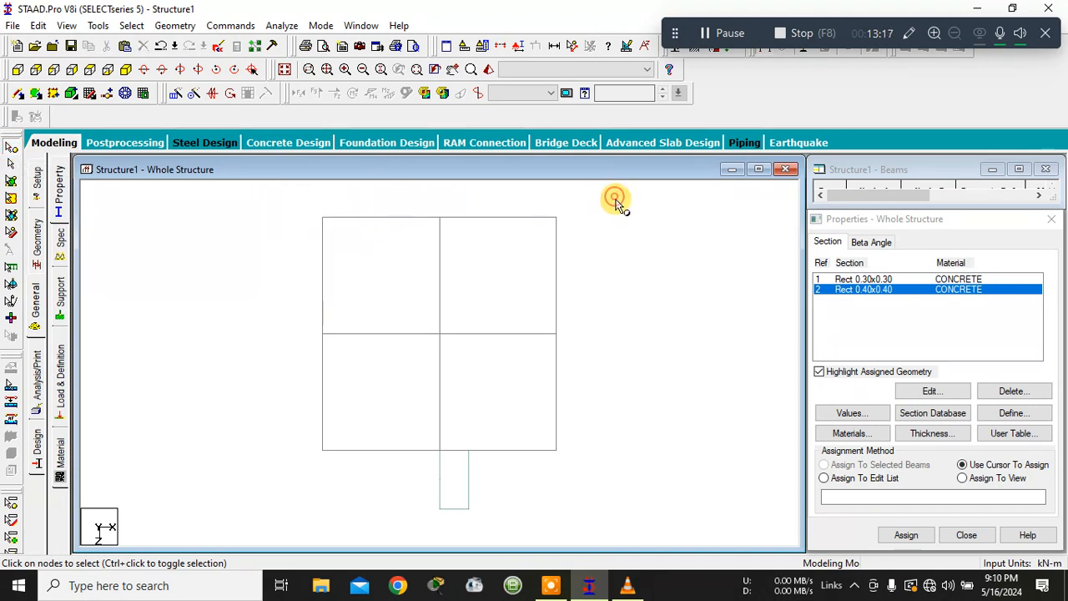
- Turn on the node point labels and apply them to the plan view of the top floor
click(572, 48)
click(520, 47)
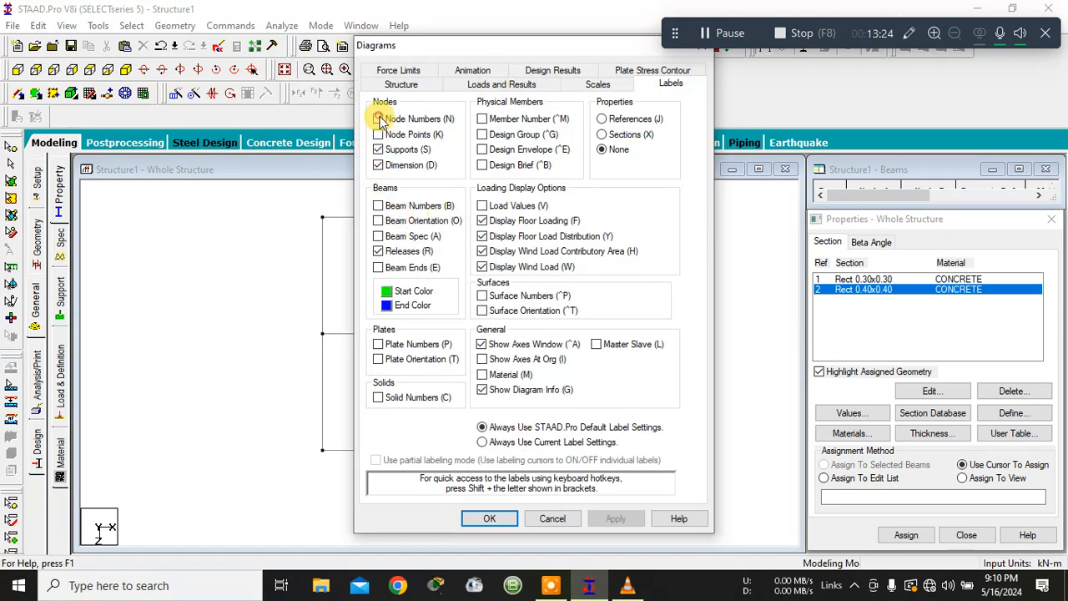
click(377, 134)
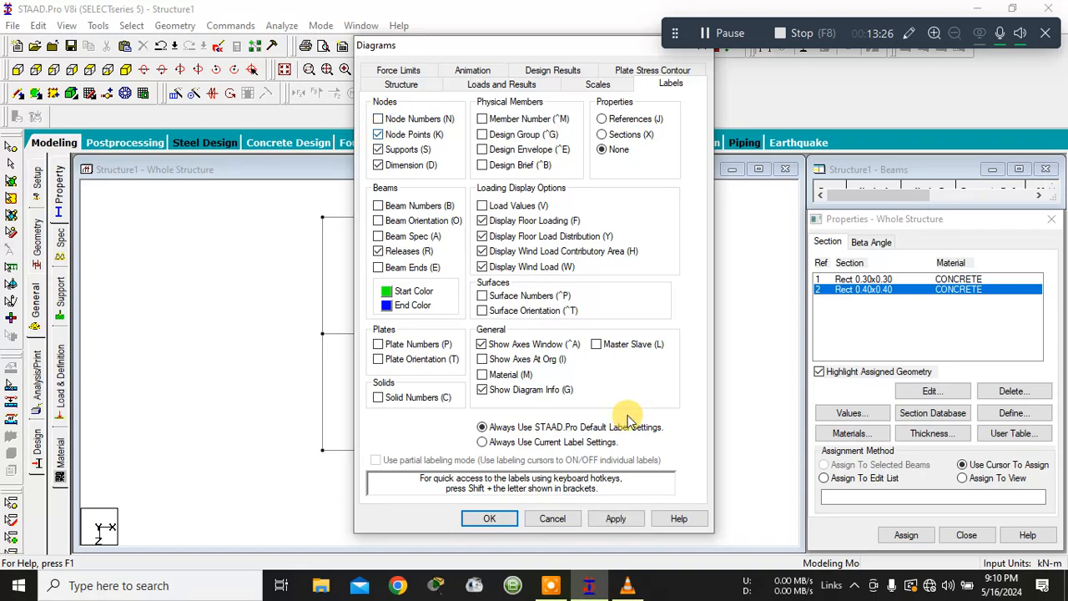
click(615, 518)
click(488, 518)
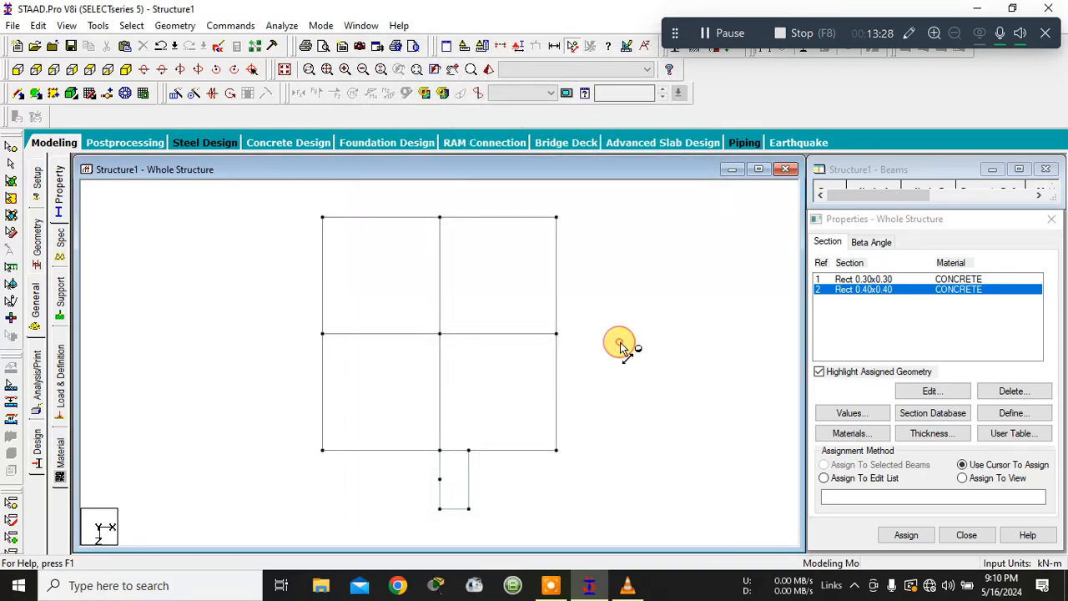
- Copy the eight perimeter grid nodes of the top floor, excluding the centre and stair nodes, and paste them with a Y offset of 5 m
click(15, 147)
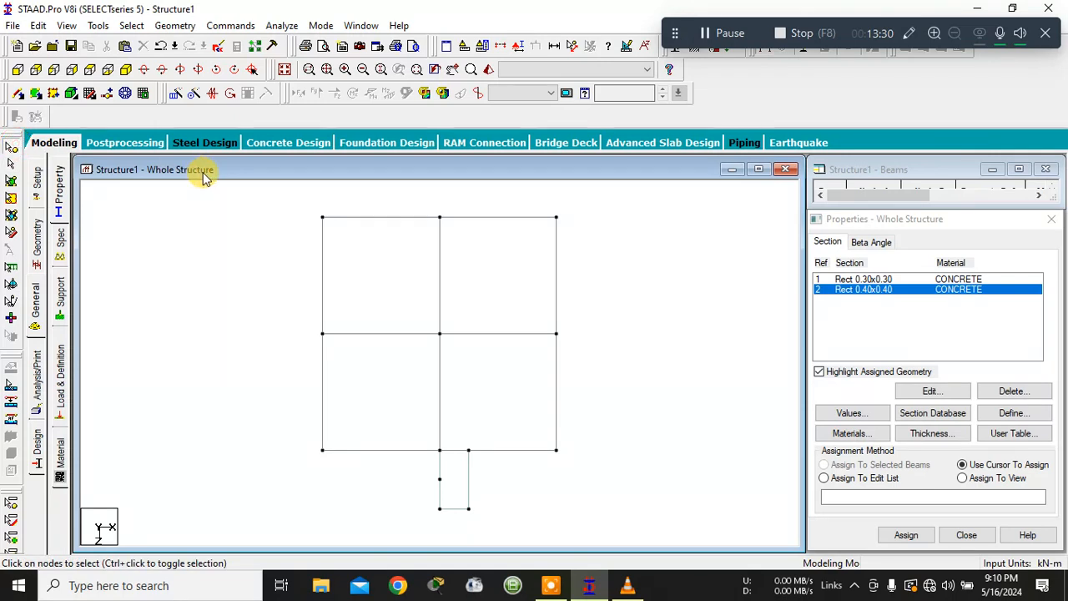
click(323, 217)
ctrl+click(557, 217)
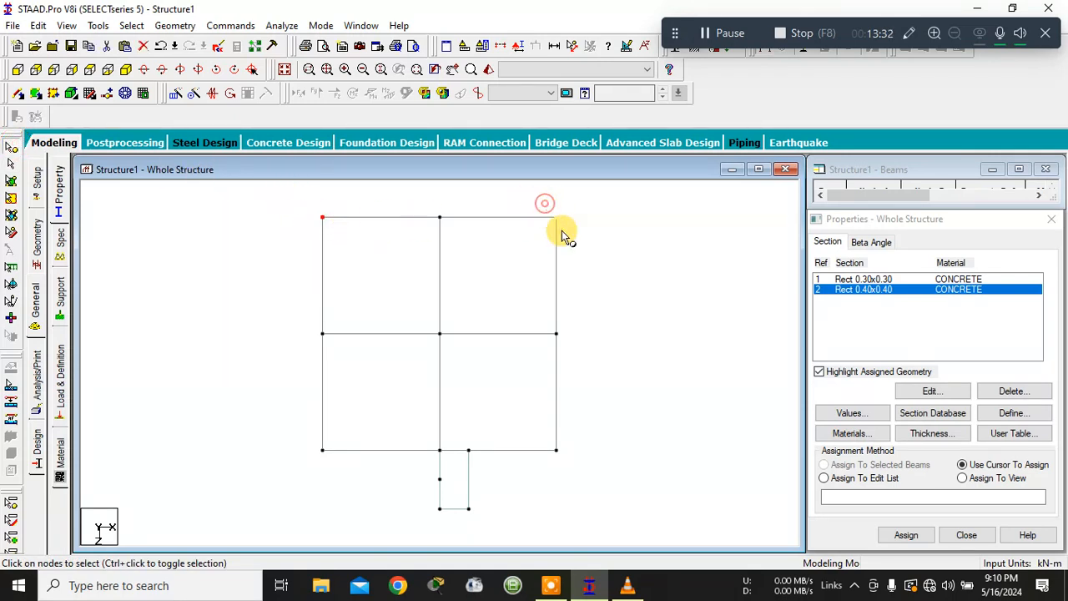
ctrl+click(556, 333)
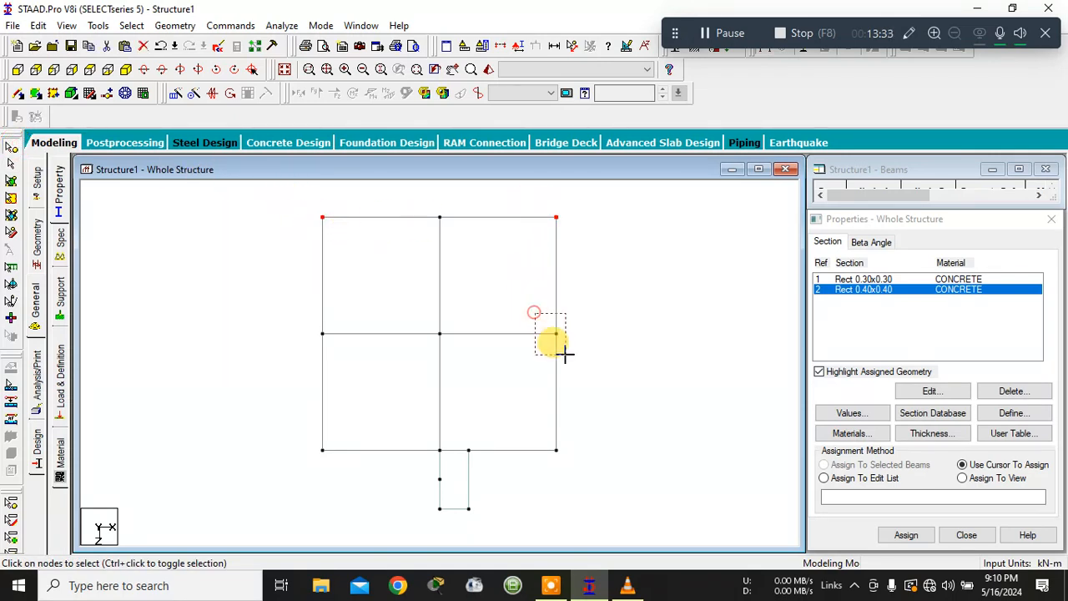
ctrl+click(555, 452)
ctrl+click(315, 434)
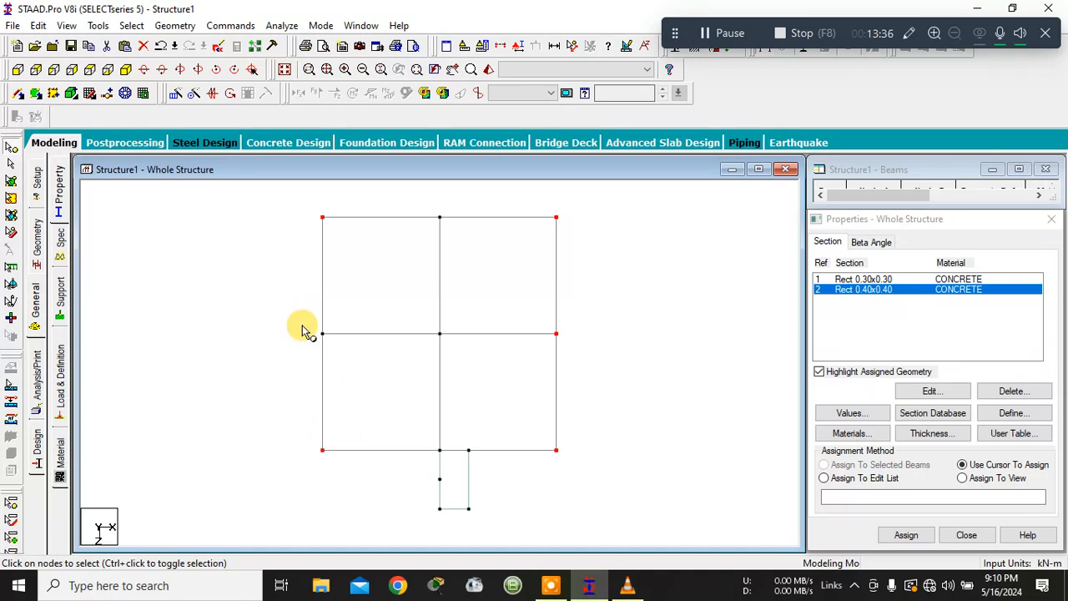
drag(414, 434, 458, 455)
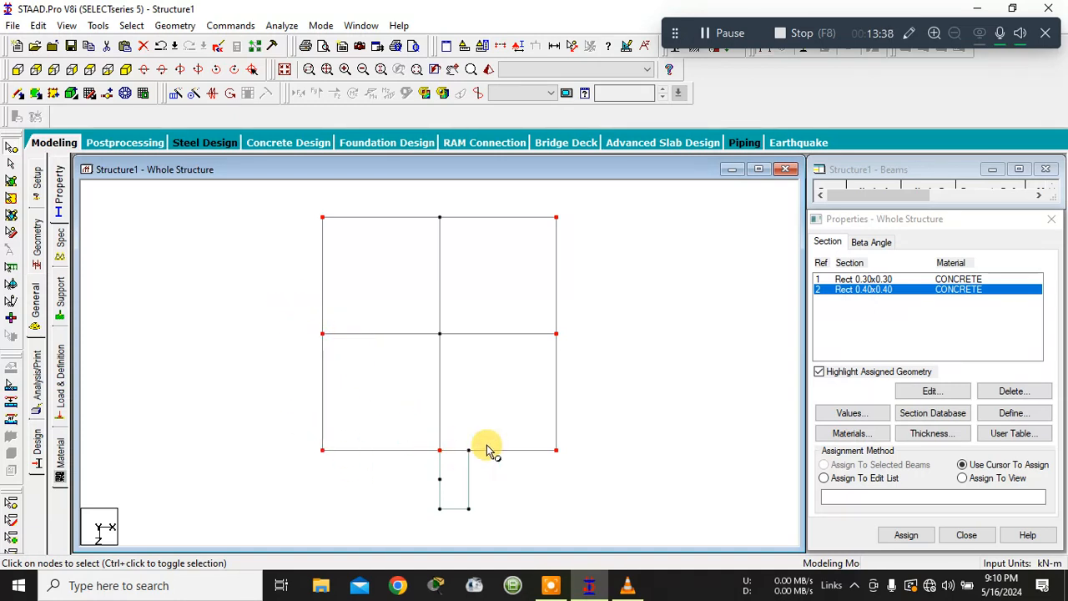
ctrl+click(439, 217)
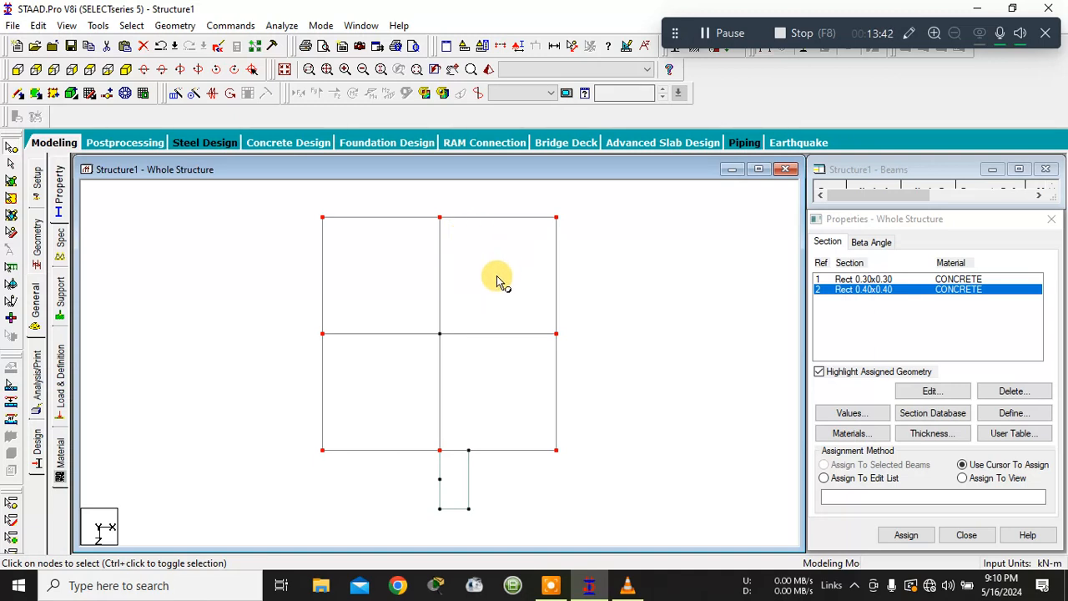
key(ctrl+v)
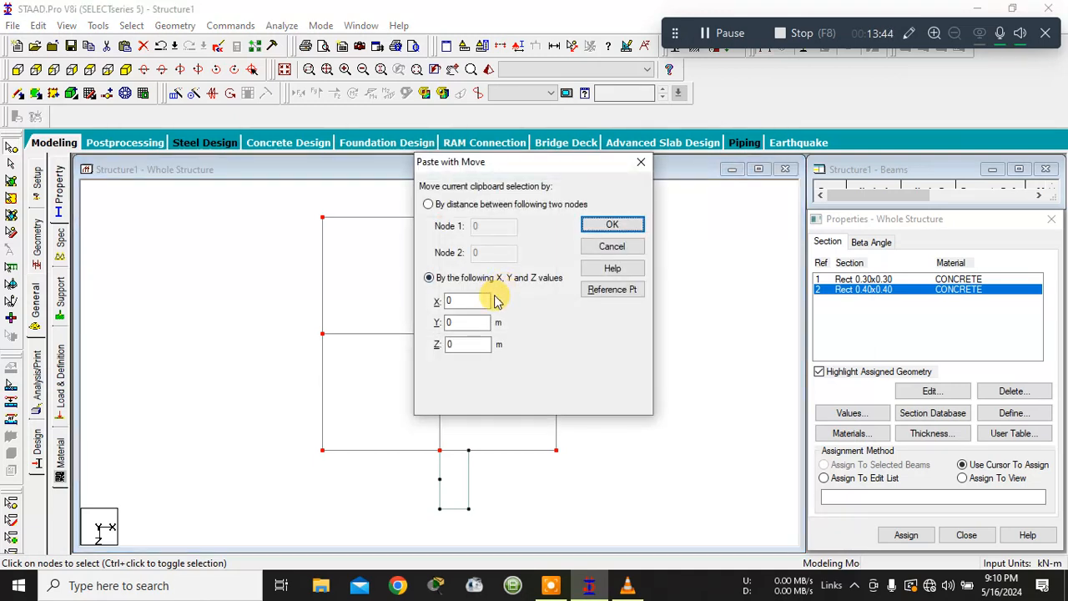
double_click(481, 320)
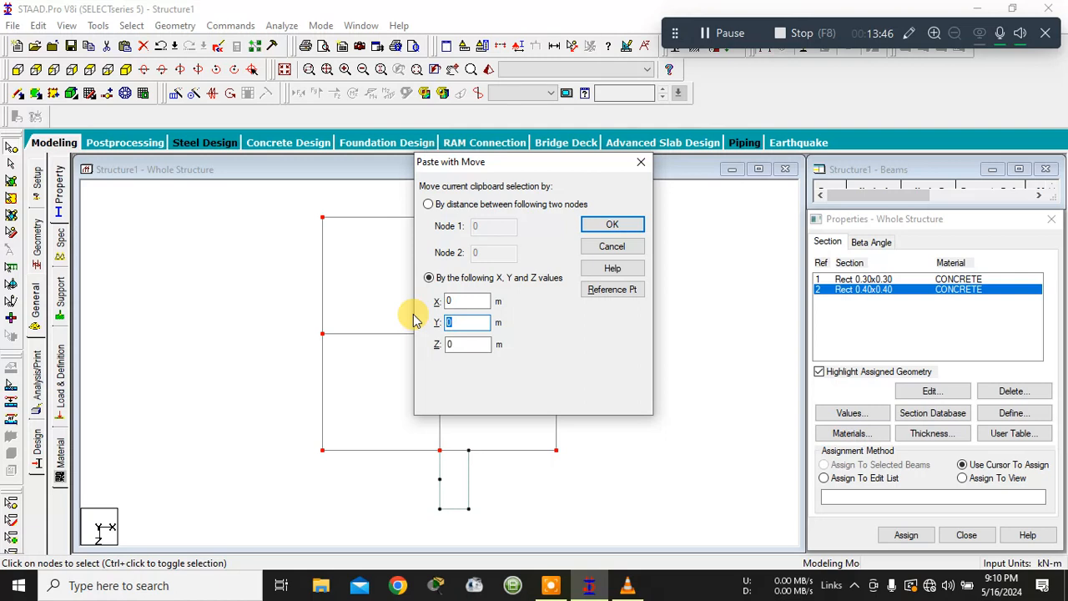
text(5)
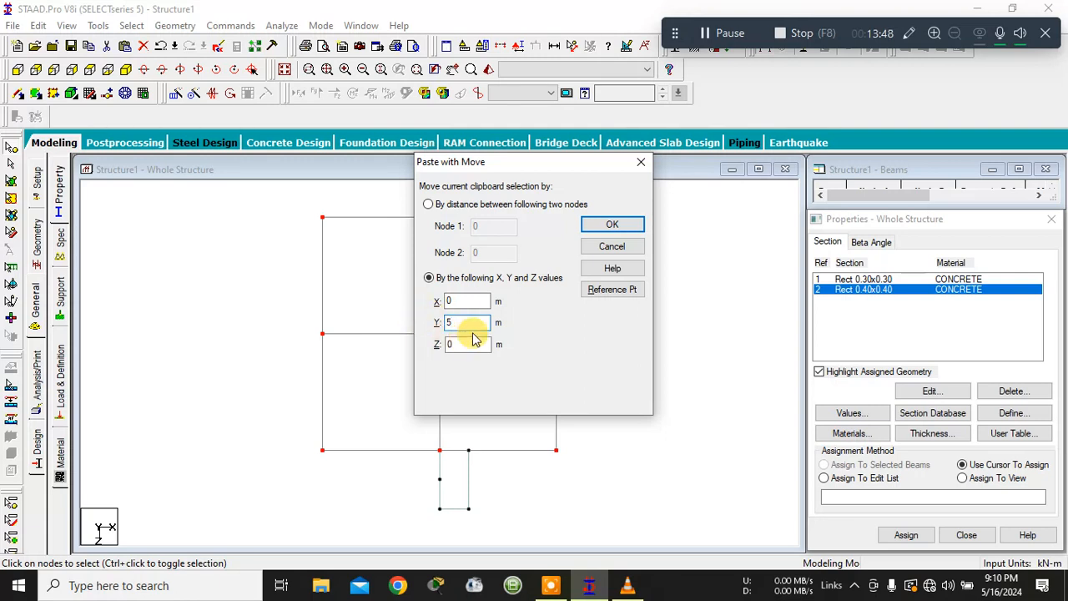
click(609, 226)
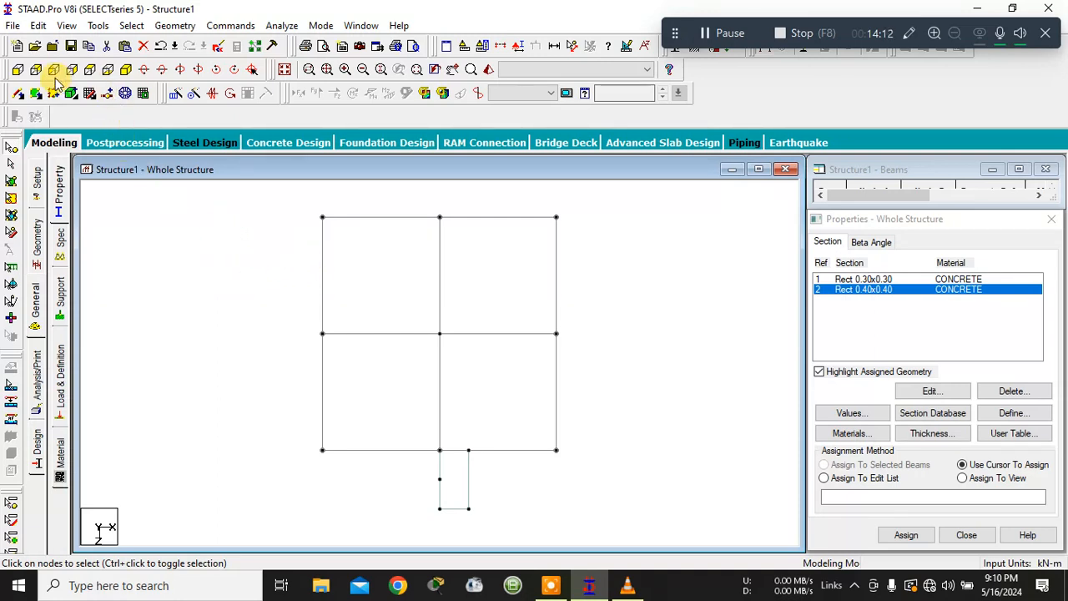
click(17, 70)
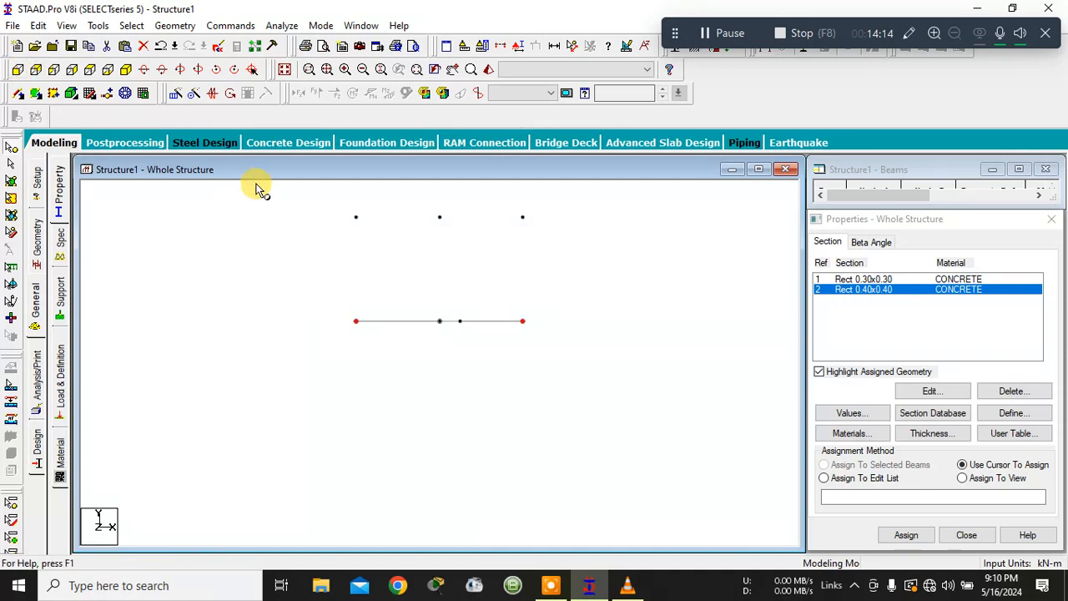
click(302, 197)
drag(517, 290, 665, 335)
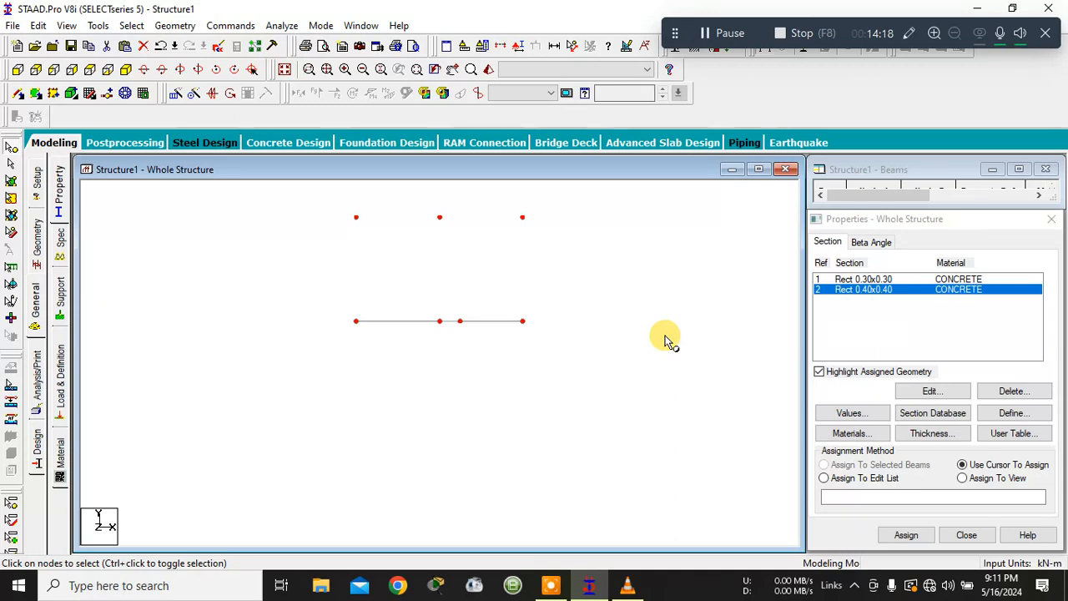
drag(301, 195, 615, 334)
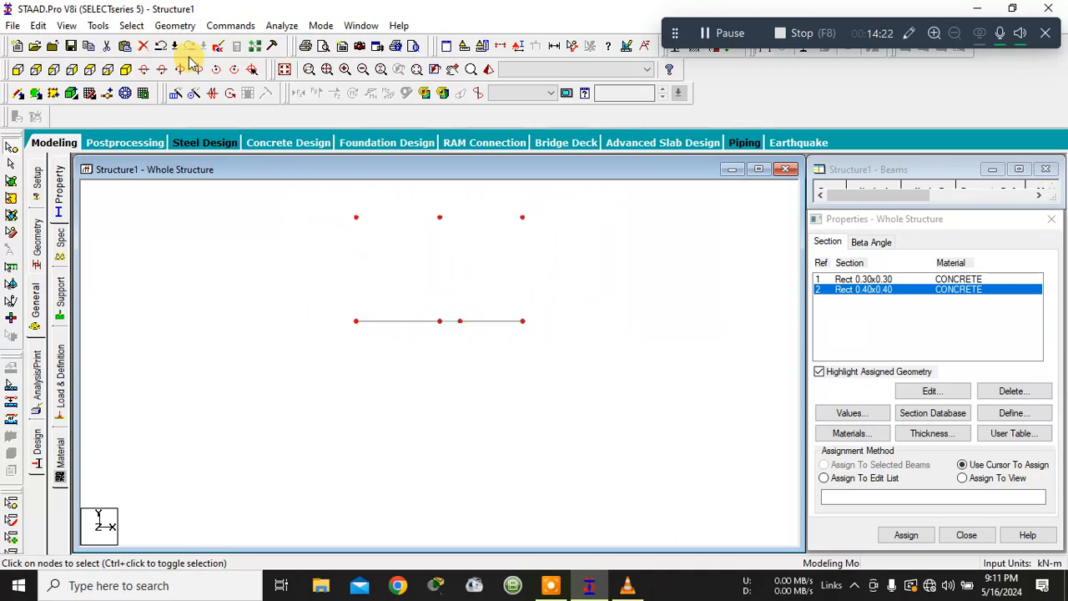
right_click(314, 278)
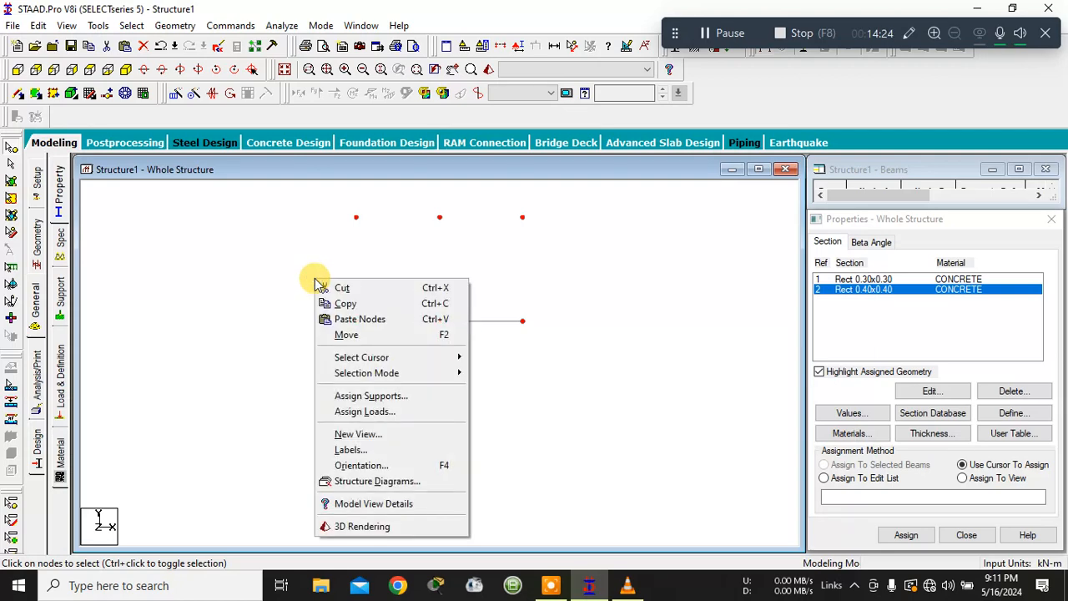
click(293, 270)
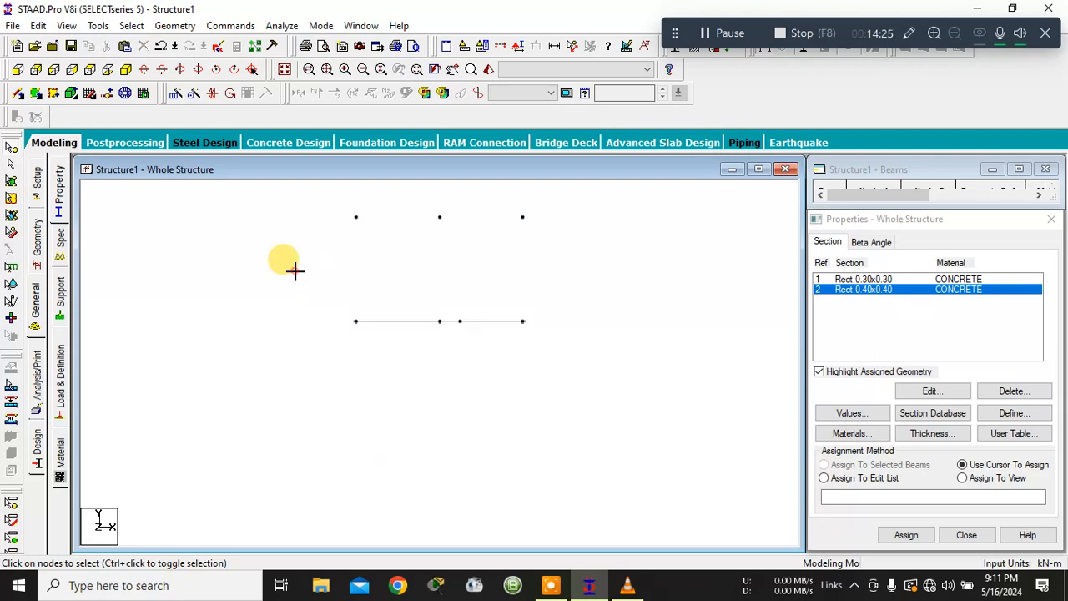
click(99, 26)
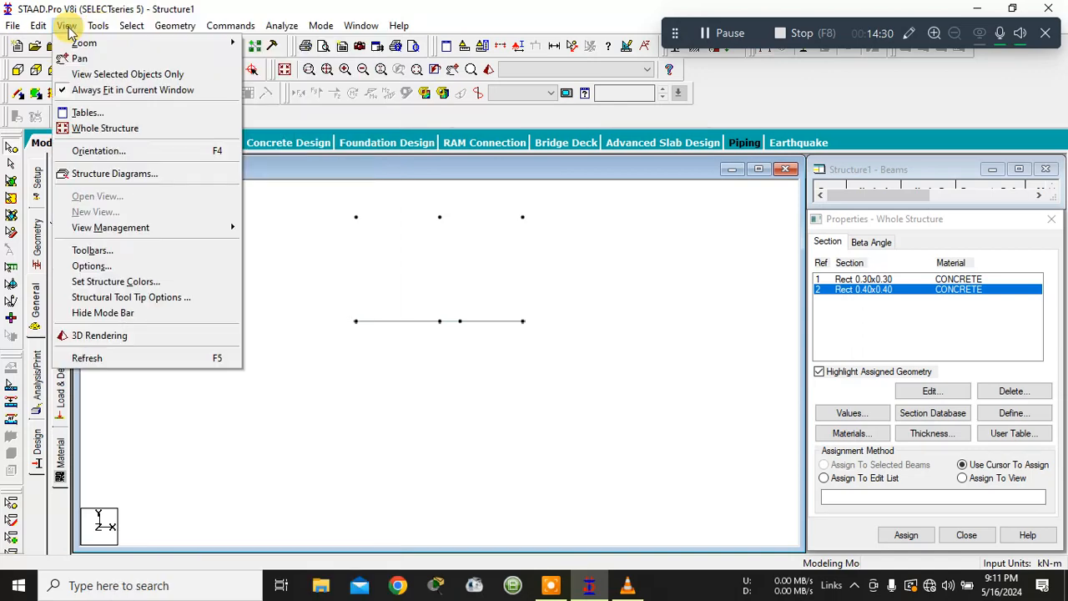
mouse_move(181, 30)
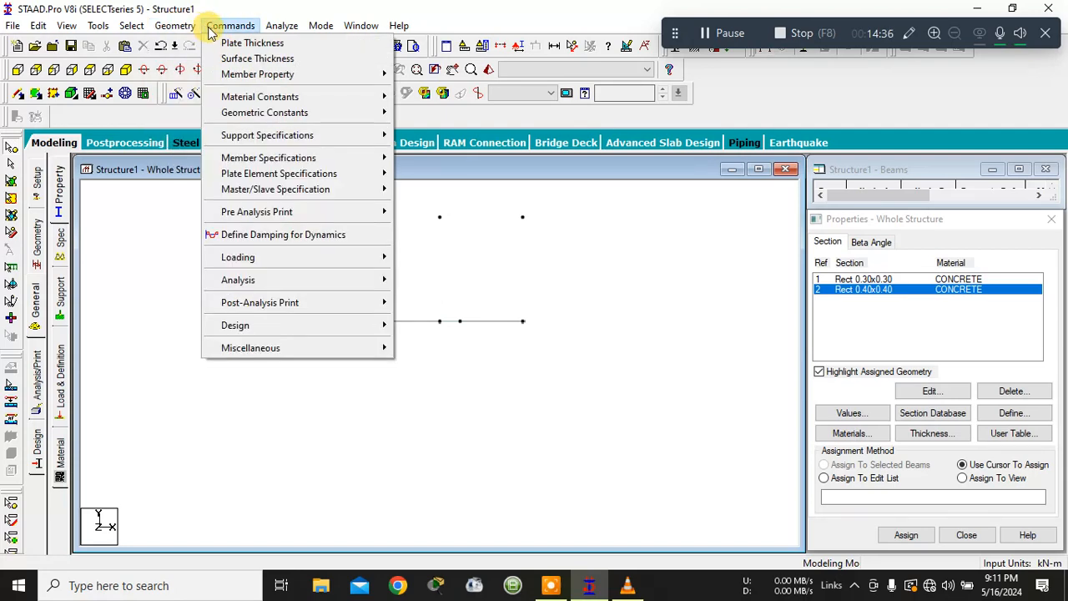
mouse_move(121, 32)
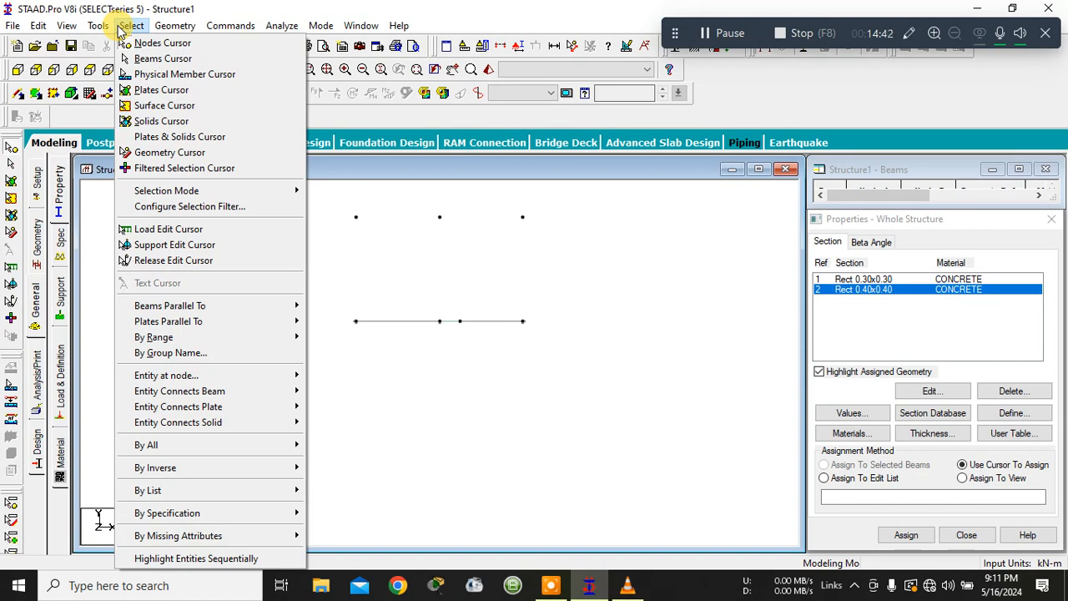
click(381, 278)
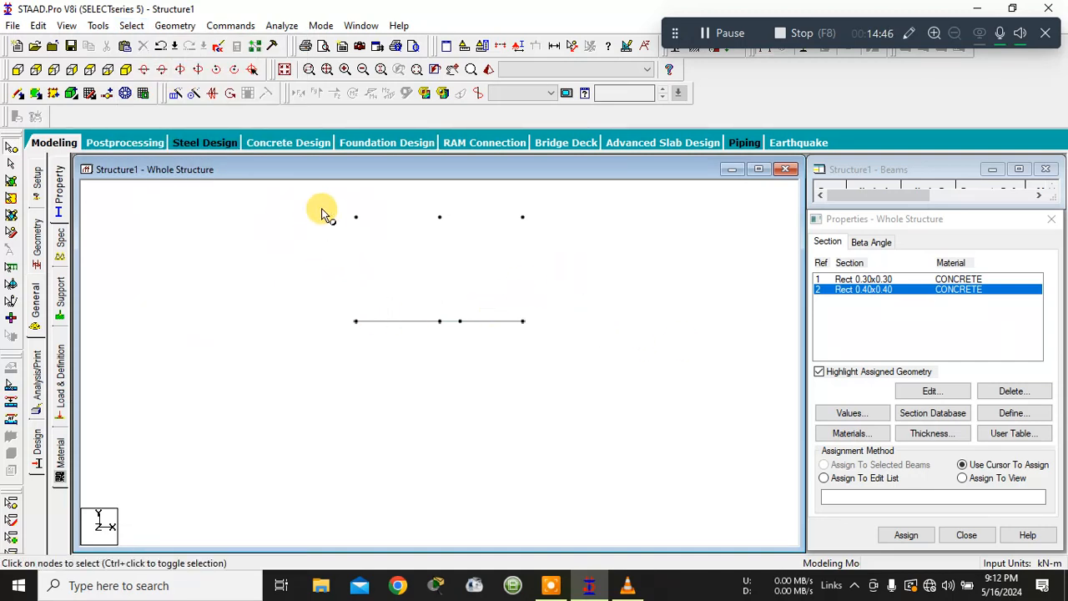
drag(310, 208, 629, 338)
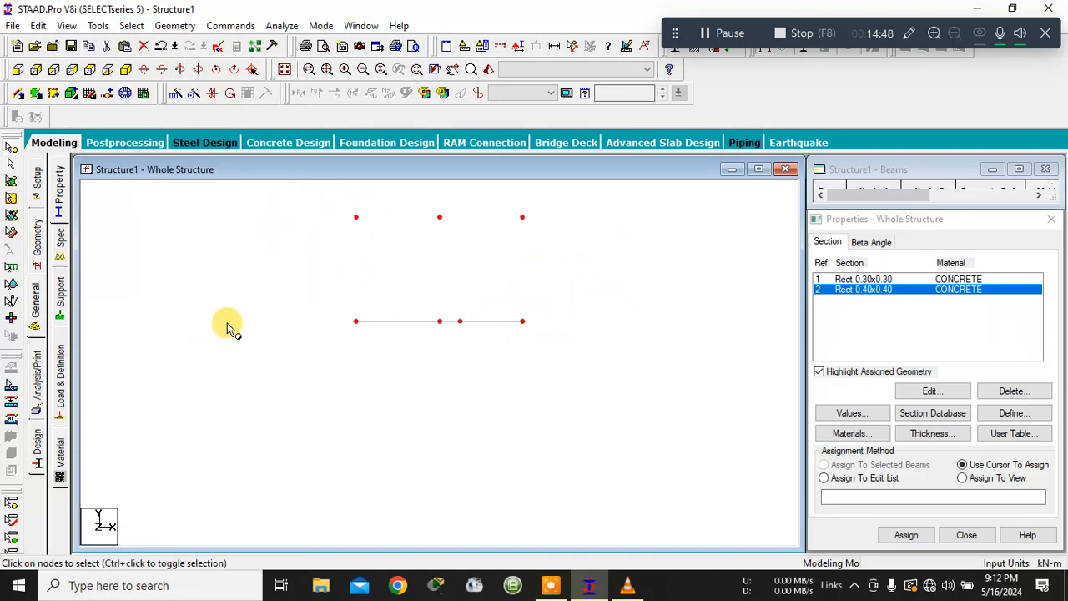
- Clear the selection and select the eight raised nodes above the floor perimeter in the isometric view
click(126, 70)
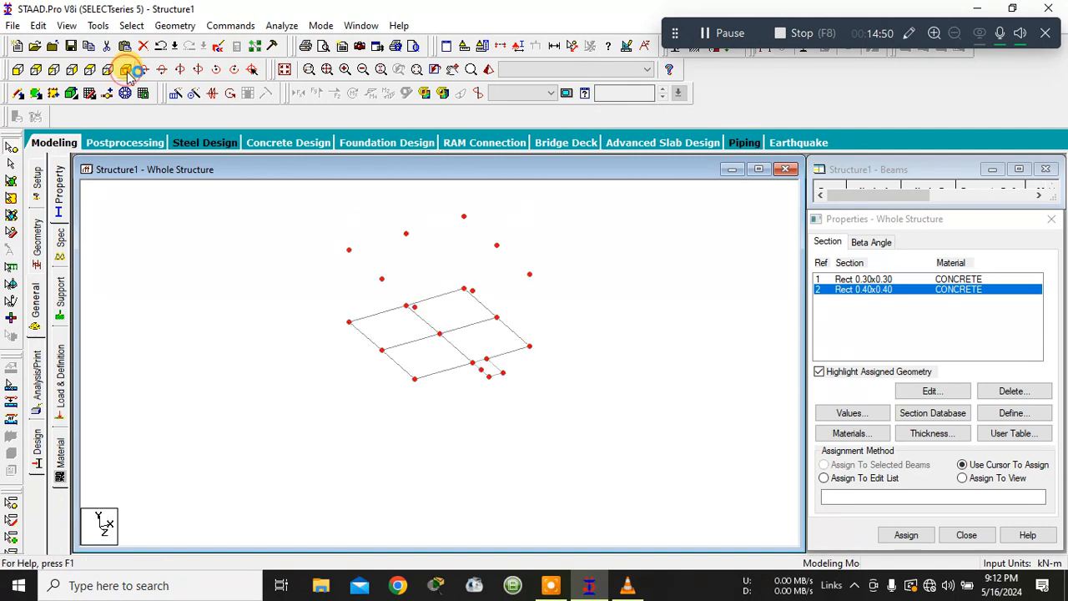
click(588, 288)
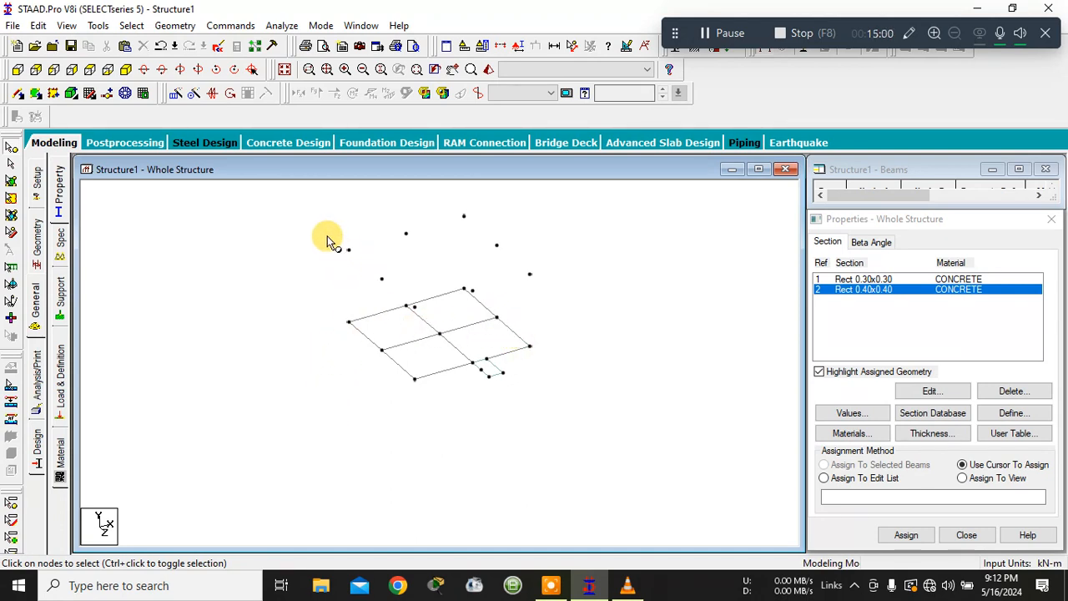
drag(336, 242, 479, 210)
ctrl+click(348, 250)
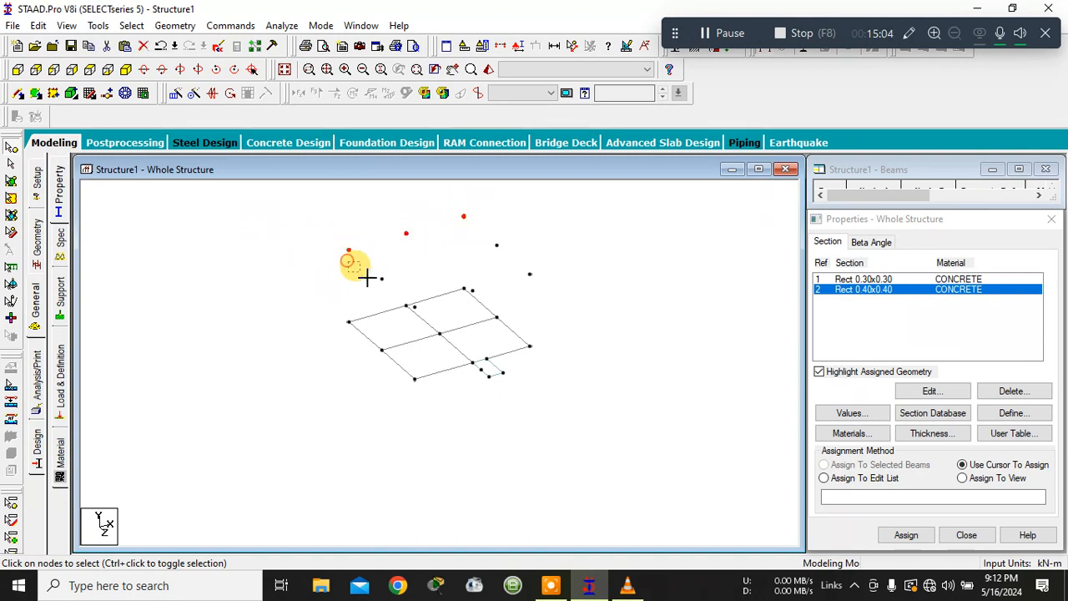
ctrl+click(382, 278)
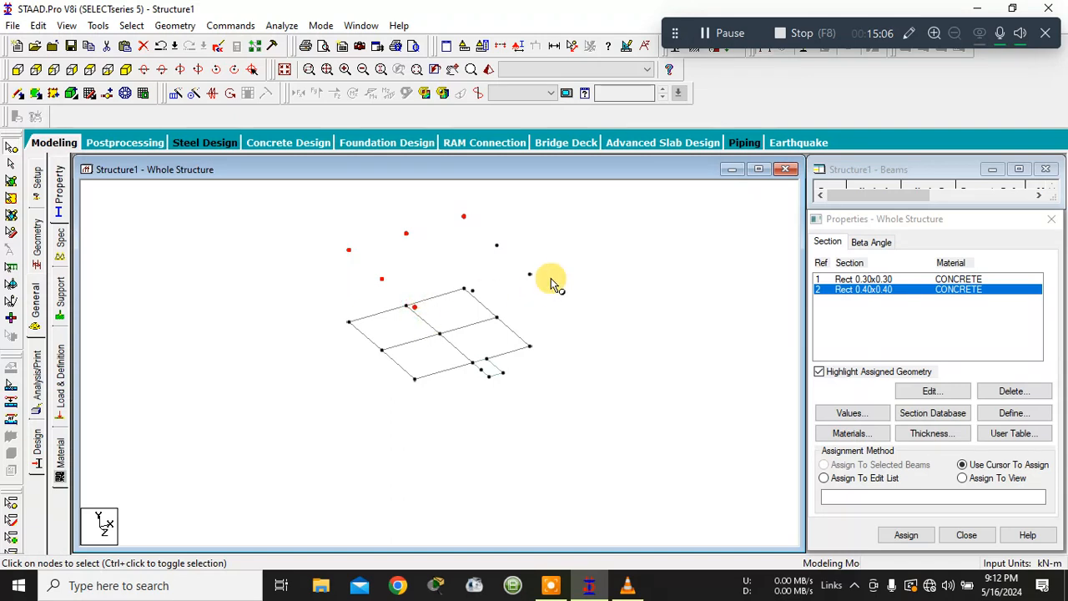
ctrl+click(496, 245)
ctrl+click(529, 273)
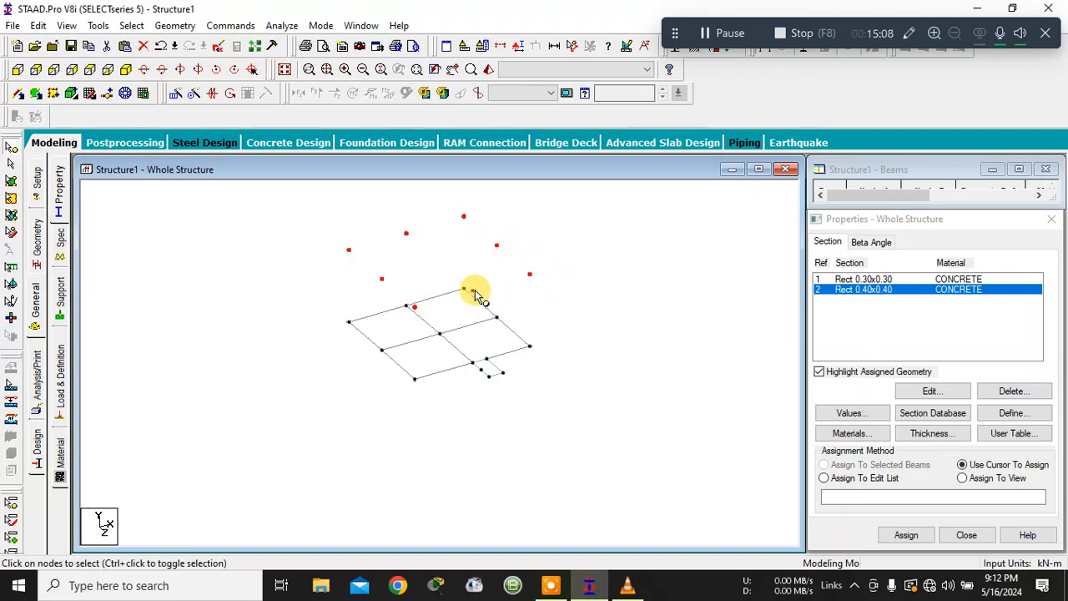
ctrl+click(472, 290)
- Add the eight perimeter floor nodes to the selection and connect the selected nodes with beams along the Y axis
ctrl+click(497, 319)
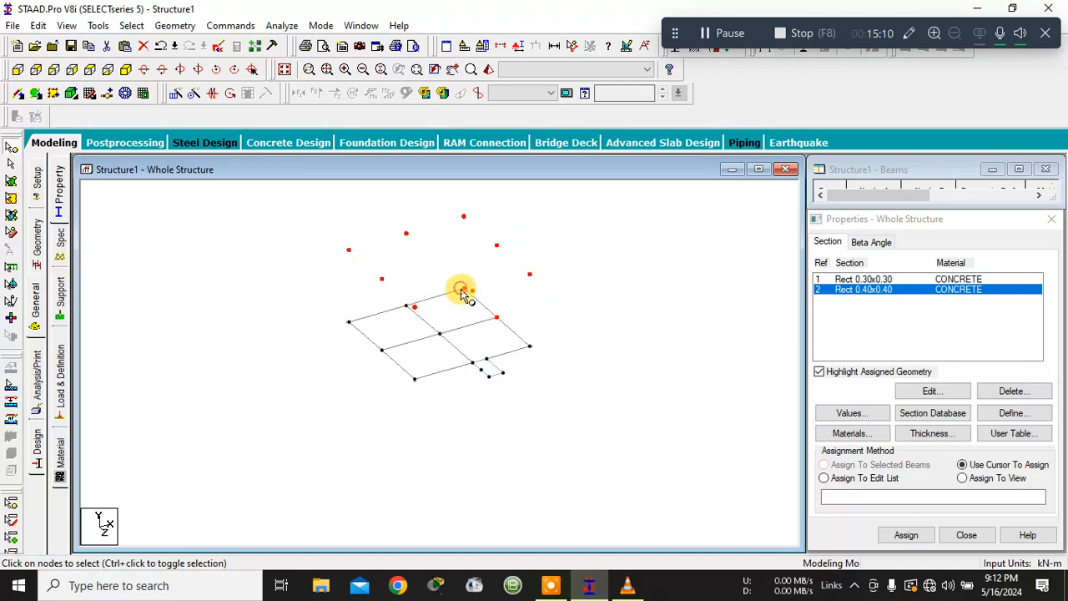
ctrl+click(348, 321)
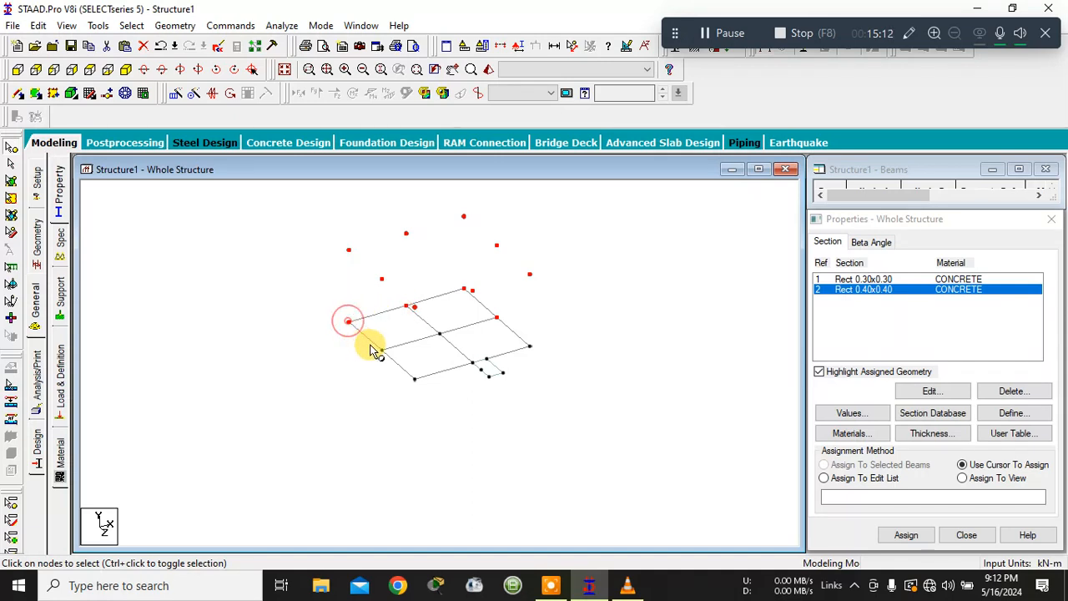
ctrl+click(381, 350)
ctrl+click(415, 379)
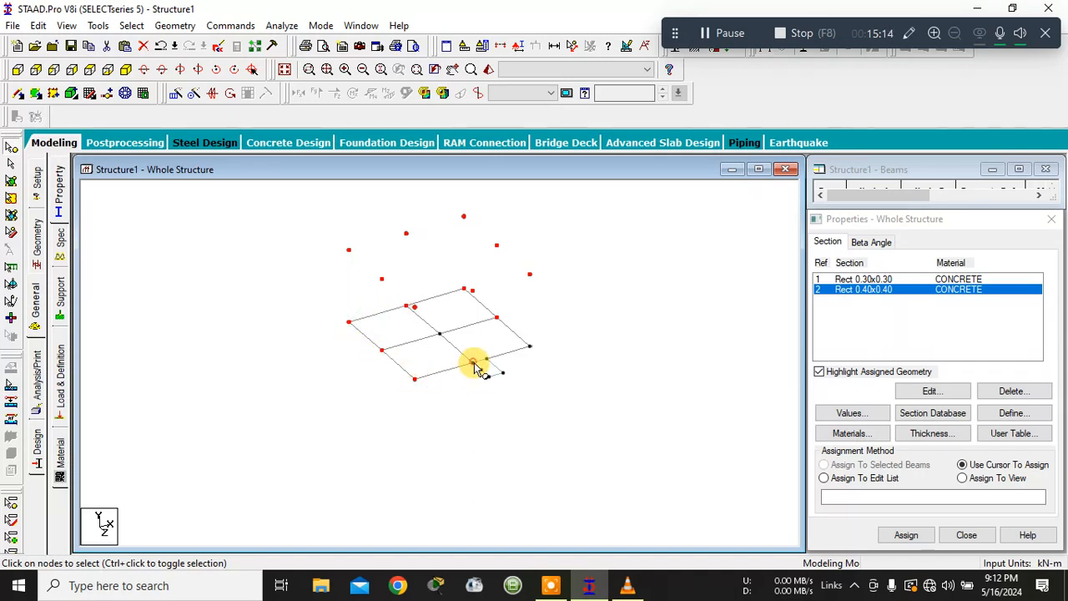
ctrl+click(472, 363)
ctrl+click(529, 345)
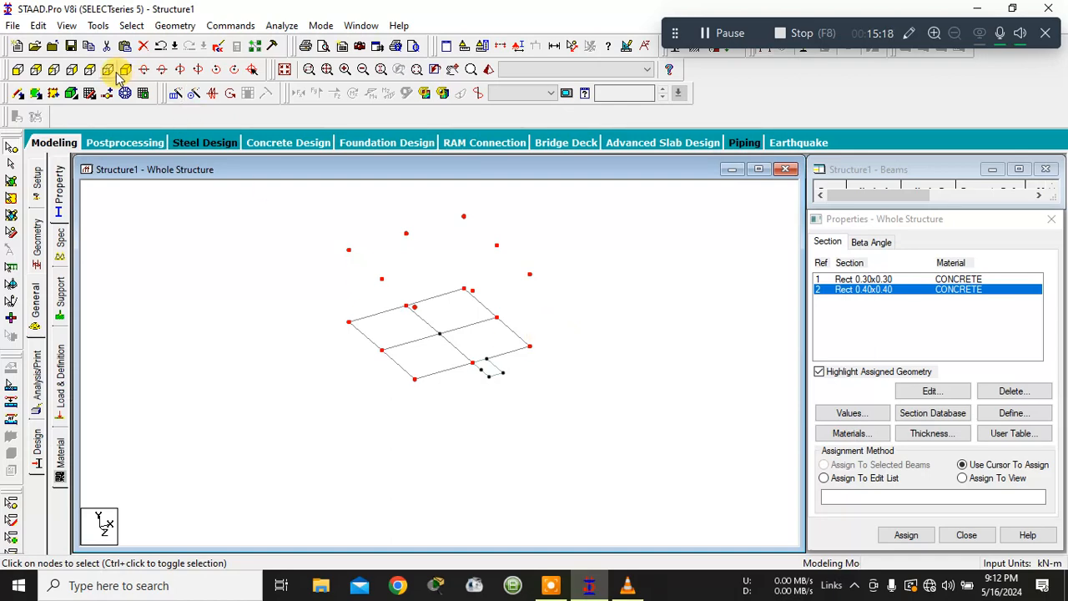
click(170, 31)
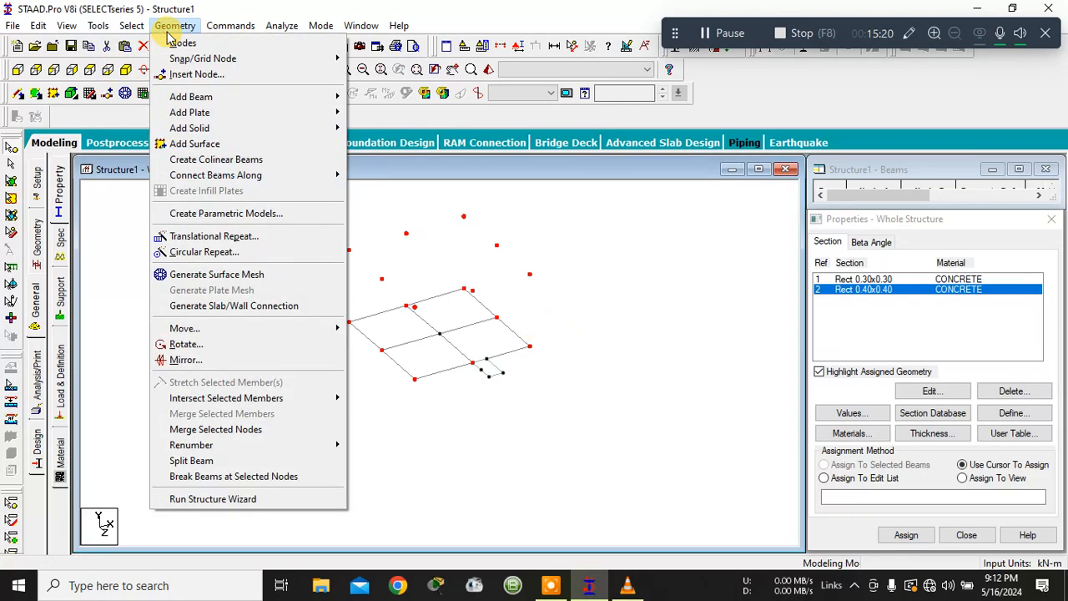
mouse_move(281, 184)
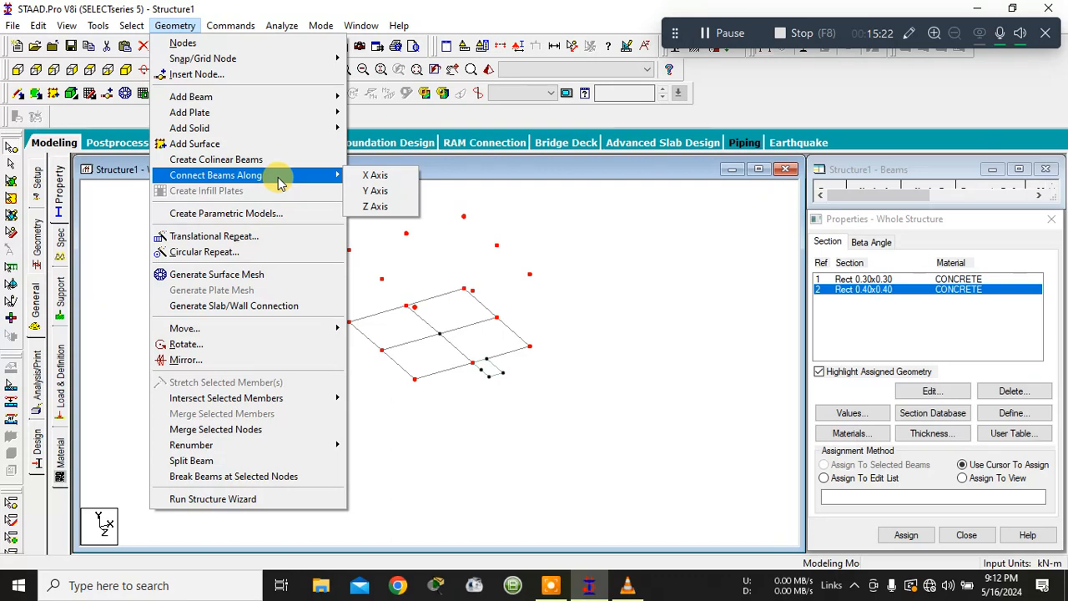
click(376, 194)
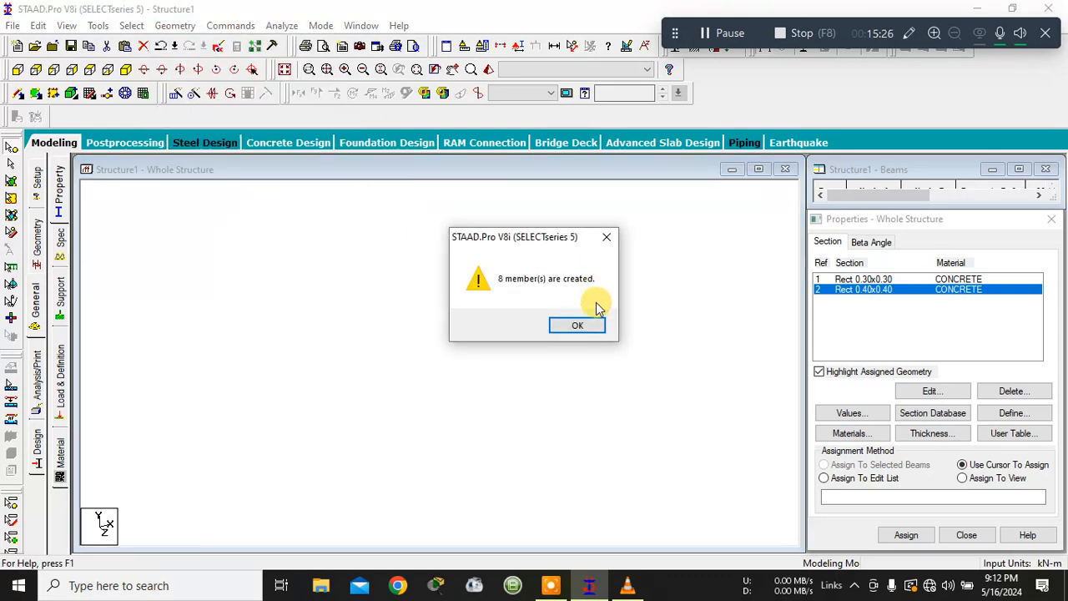
- Dismiss the member message and add two four-noded wall plates between the floor and raised nodes along the frame's left side
click(594, 324)
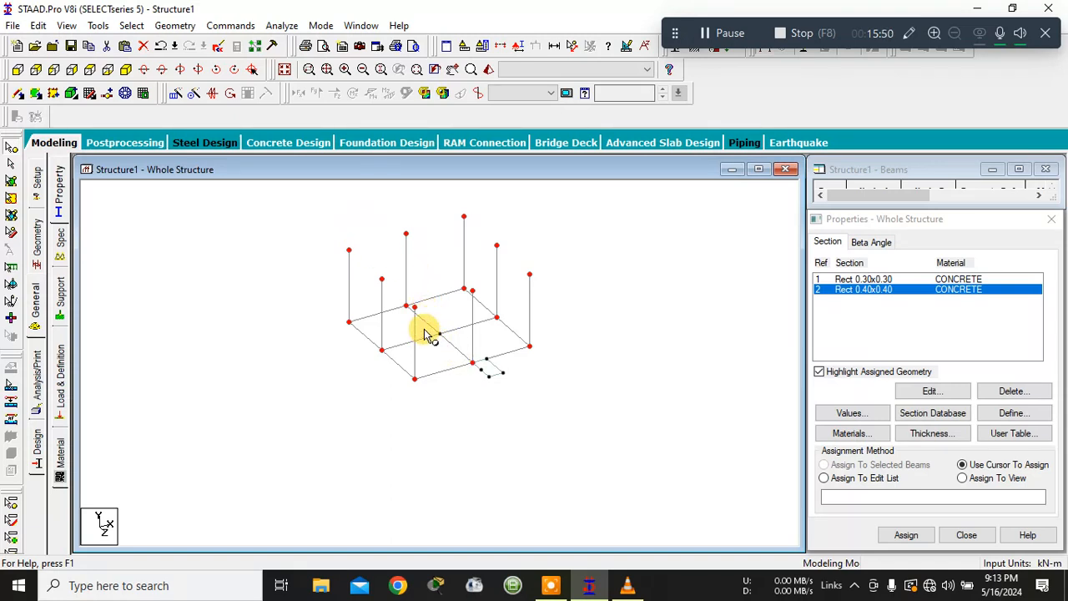
click(36, 95)
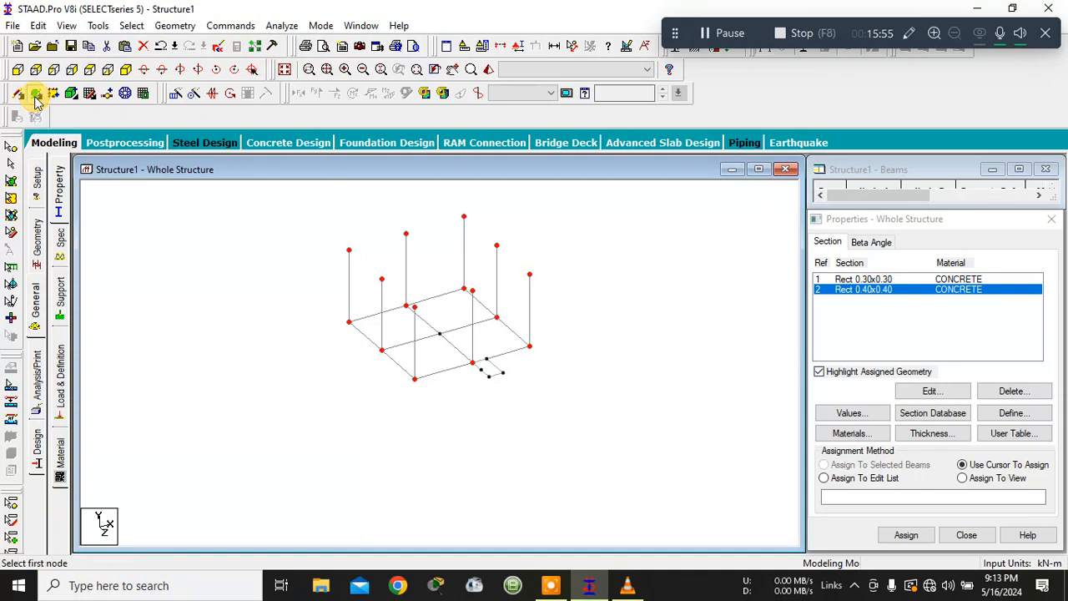
click(348, 252)
click(381, 280)
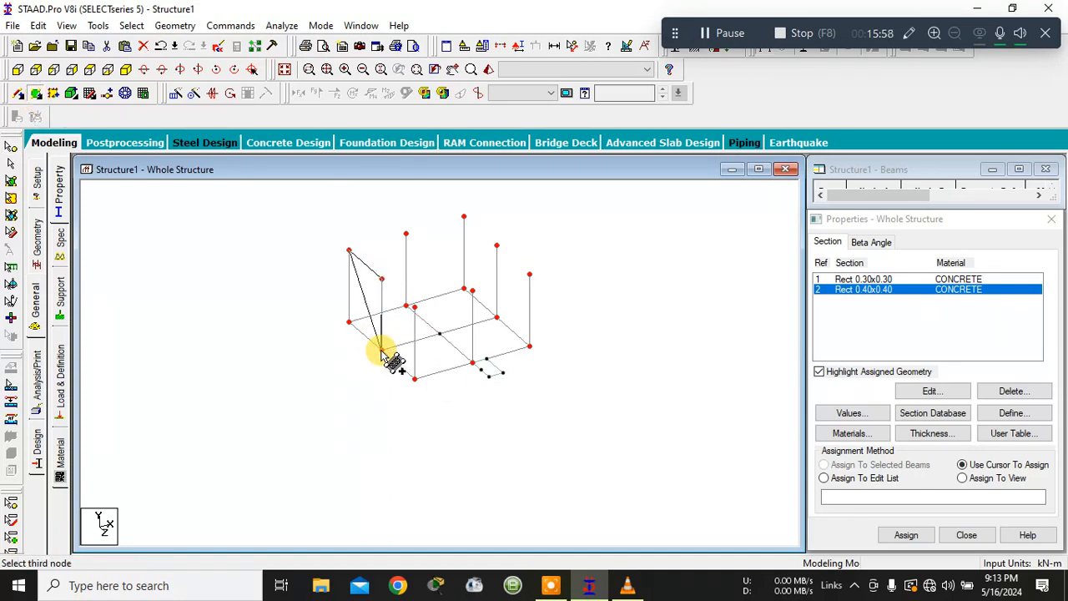
click(382, 349)
click(349, 322)
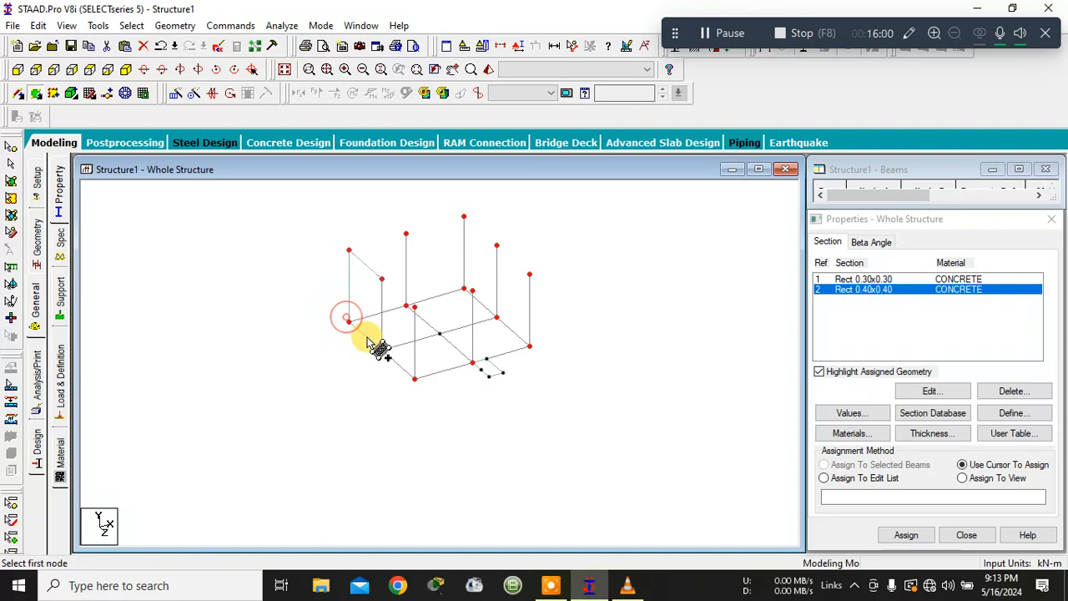
click(381, 280)
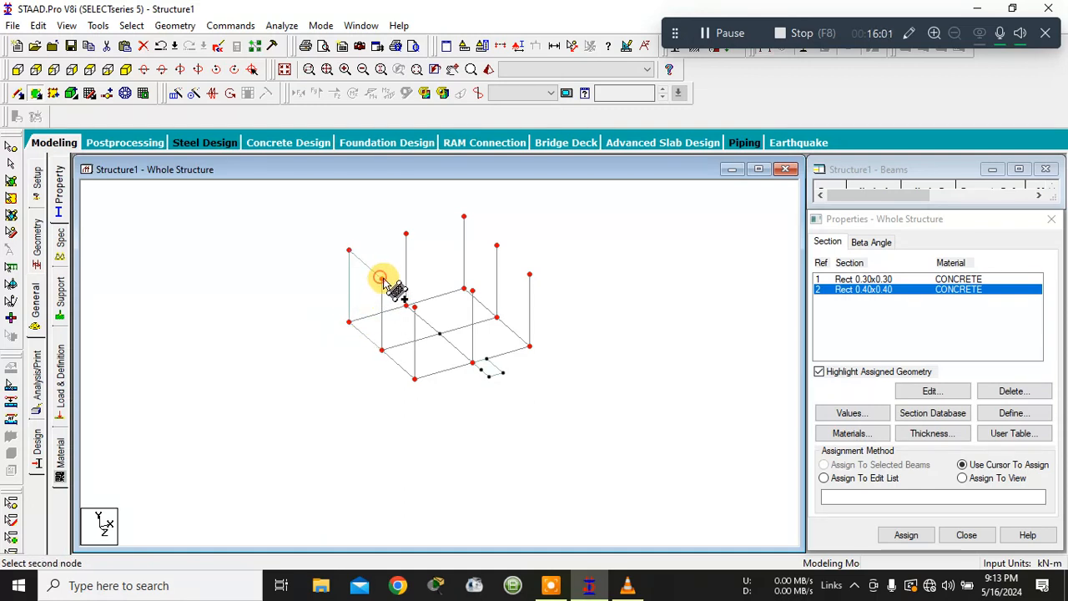
click(414, 377)
click(381, 349)
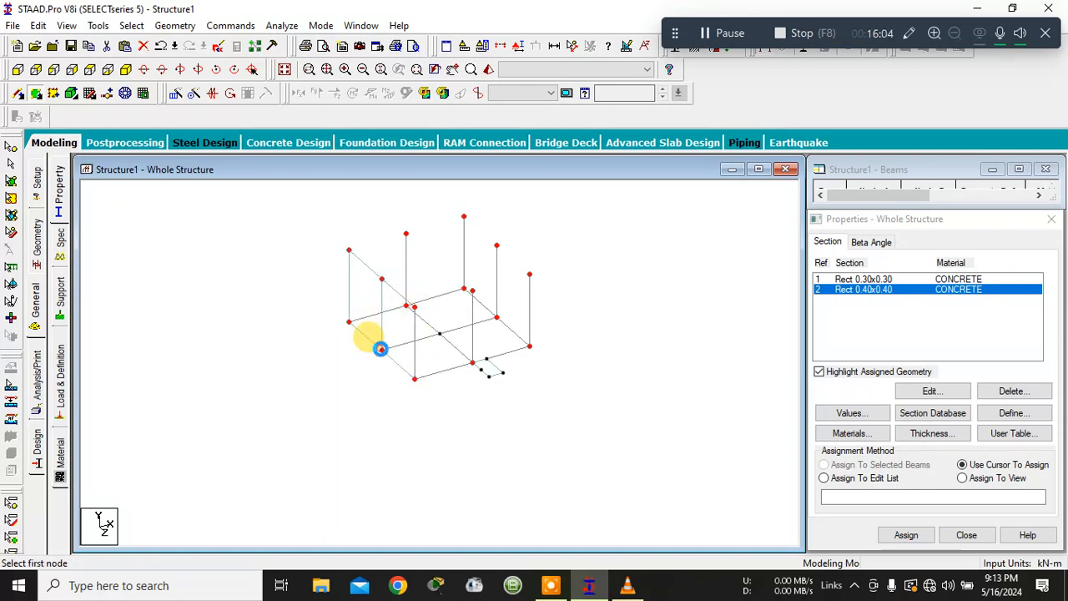
- Add two four-noded wall plates between the column lines along the rear side of the top storey
click(349, 249)
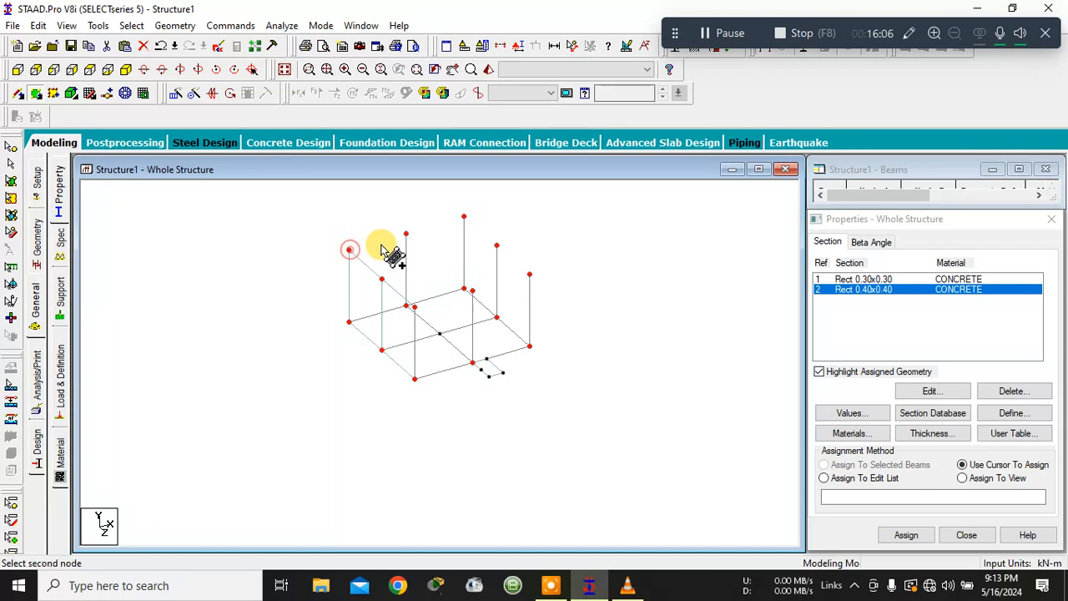
click(406, 233)
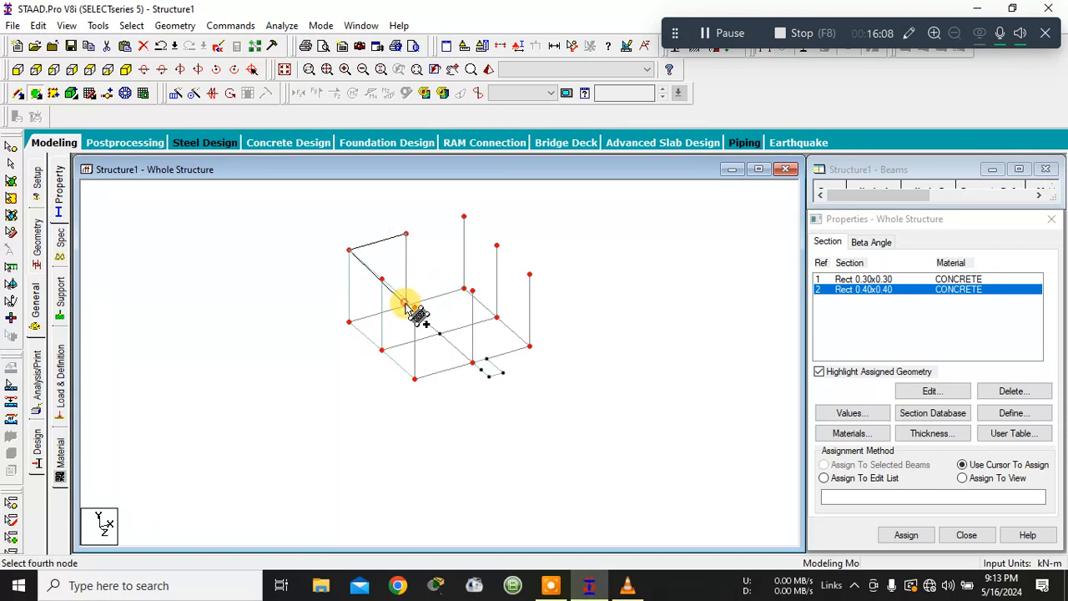
click(349, 321)
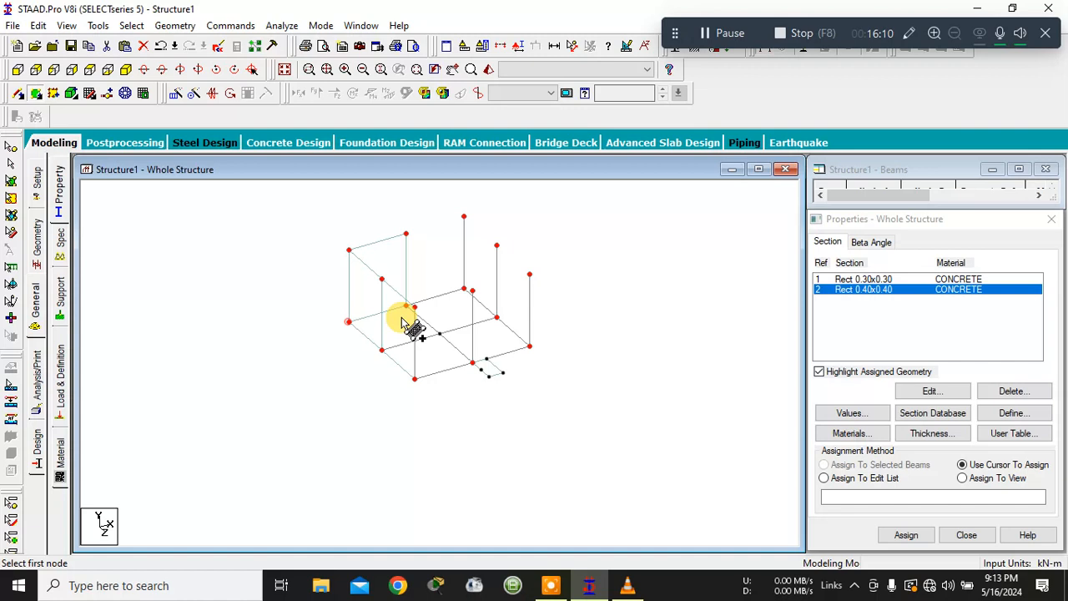
click(406, 234)
click(464, 218)
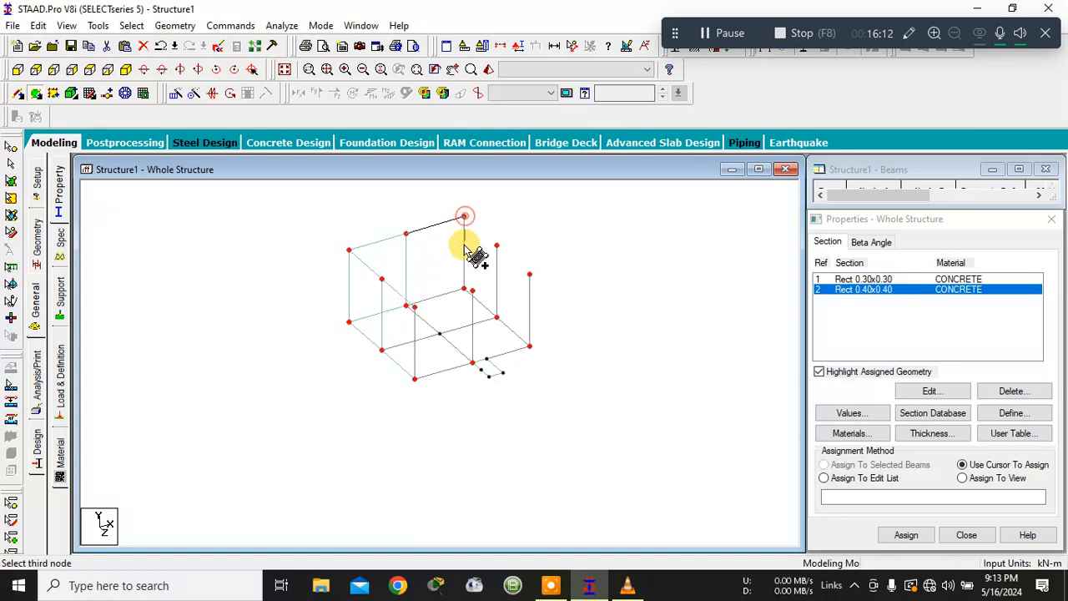
click(464, 288)
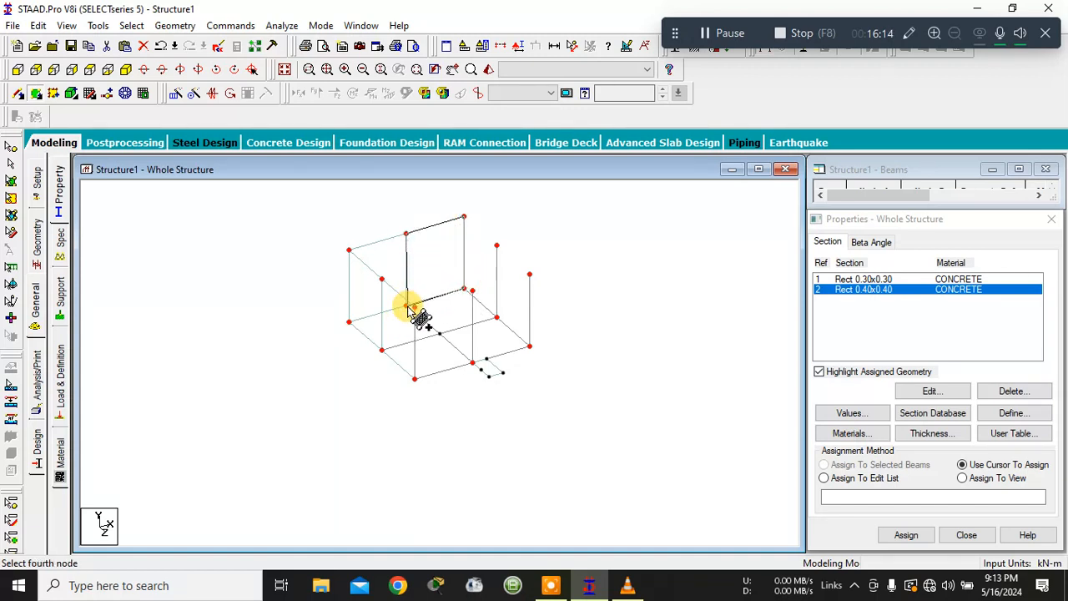
click(406, 307)
- Add two four-noded wall plates between the column lines along the right side of the top storey
click(463, 219)
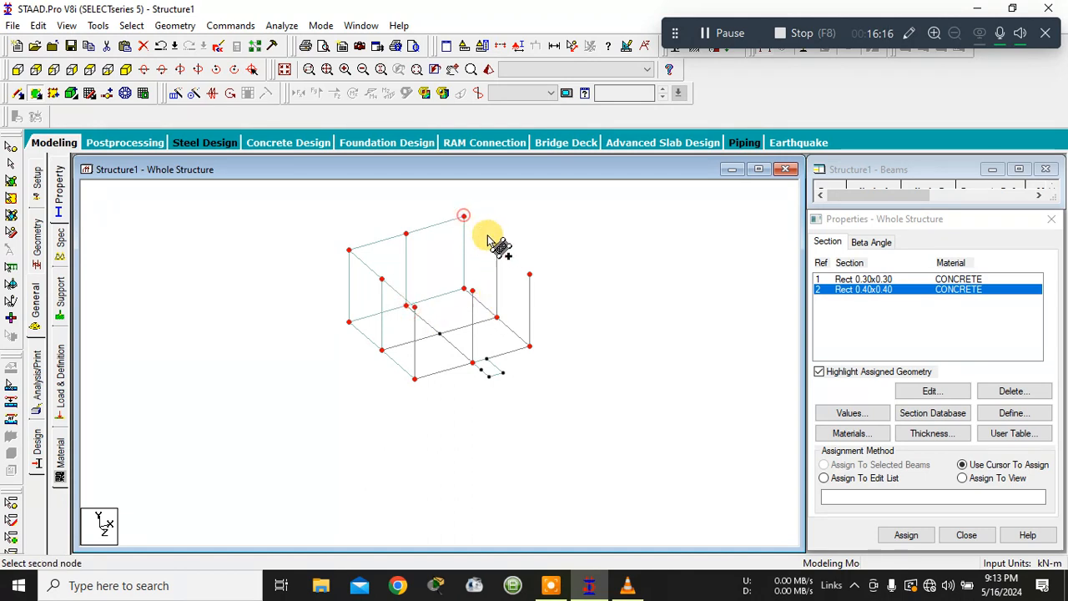
click(497, 319)
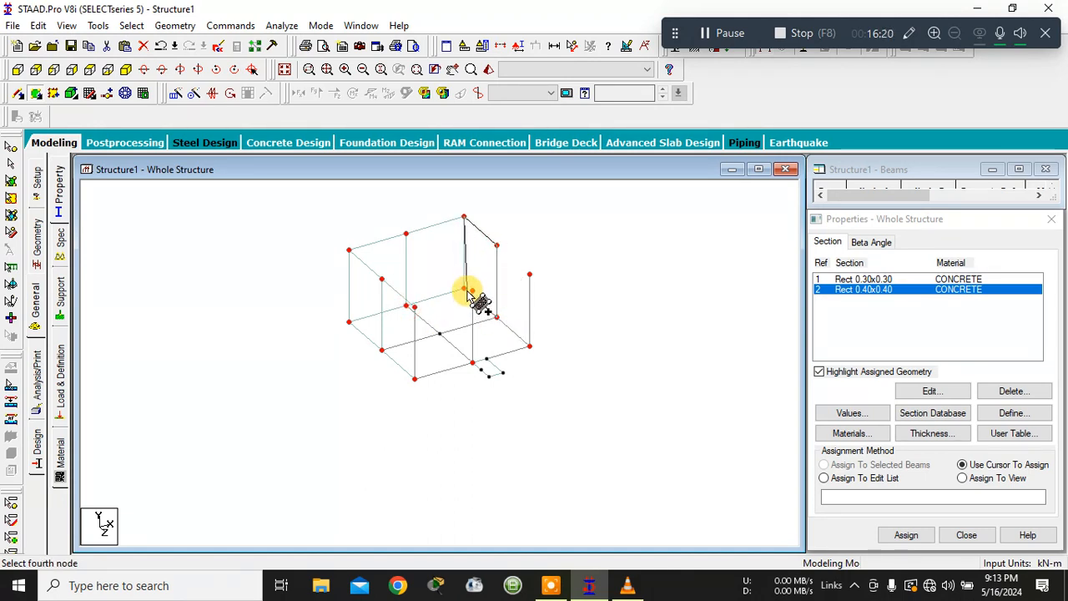
click(465, 289)
click(496, 246)
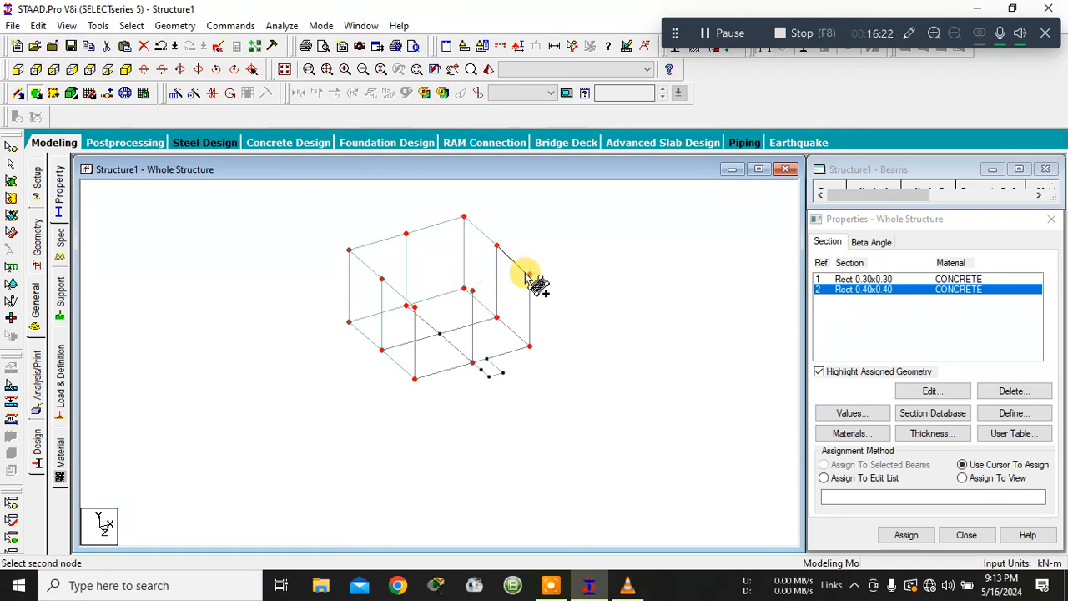
click(529, 275)
click(529, 344)
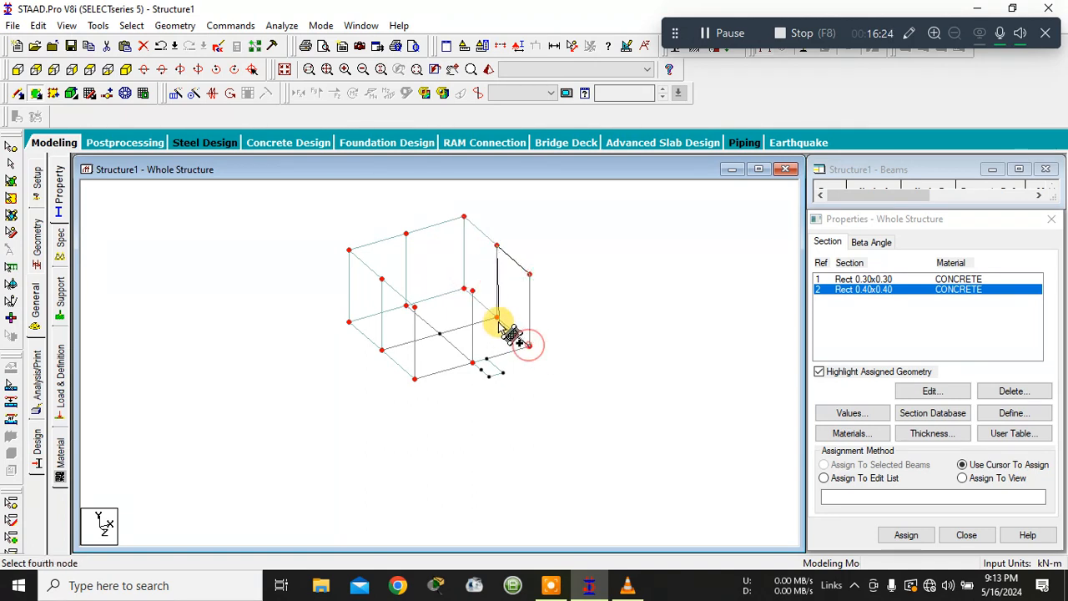
click(497, 316)
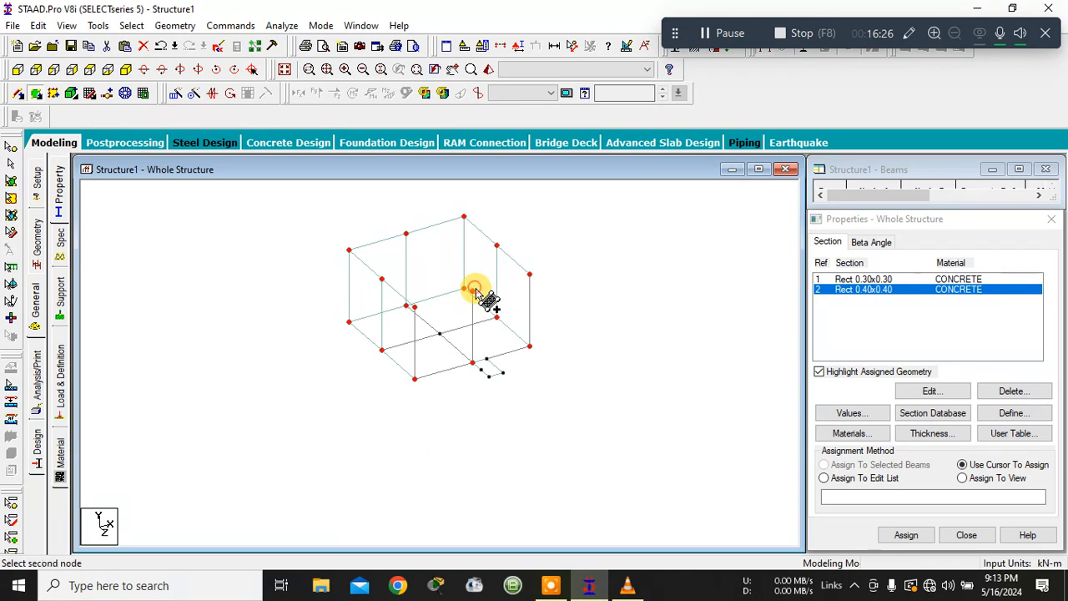
- Add two four-noded wall plates along the front side of the top storey, closing the wall perimeter
click(529, 274)
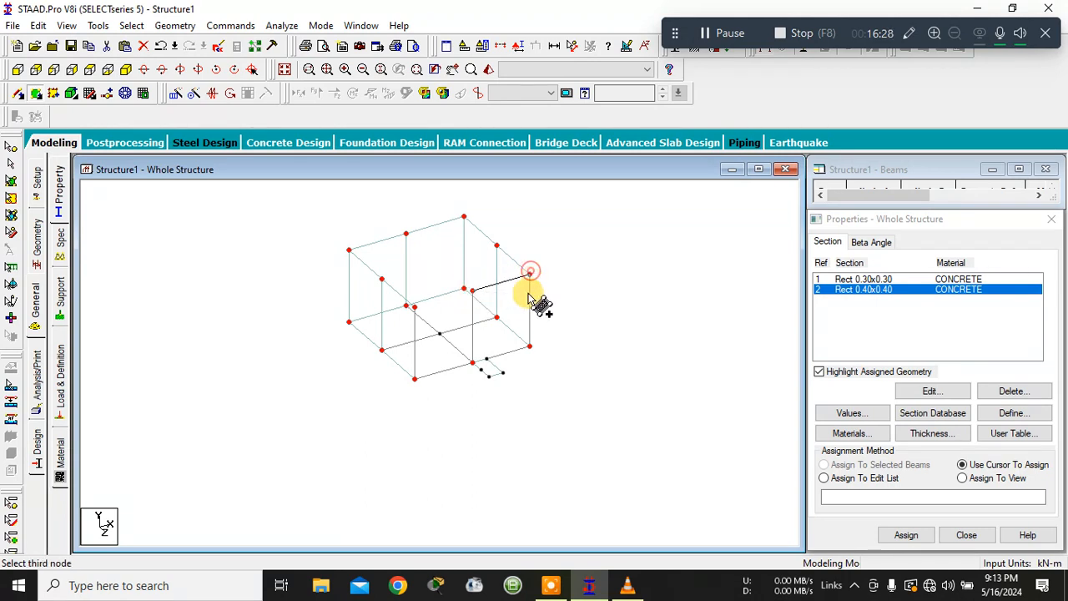
click(529, 345)
click(473, 363)
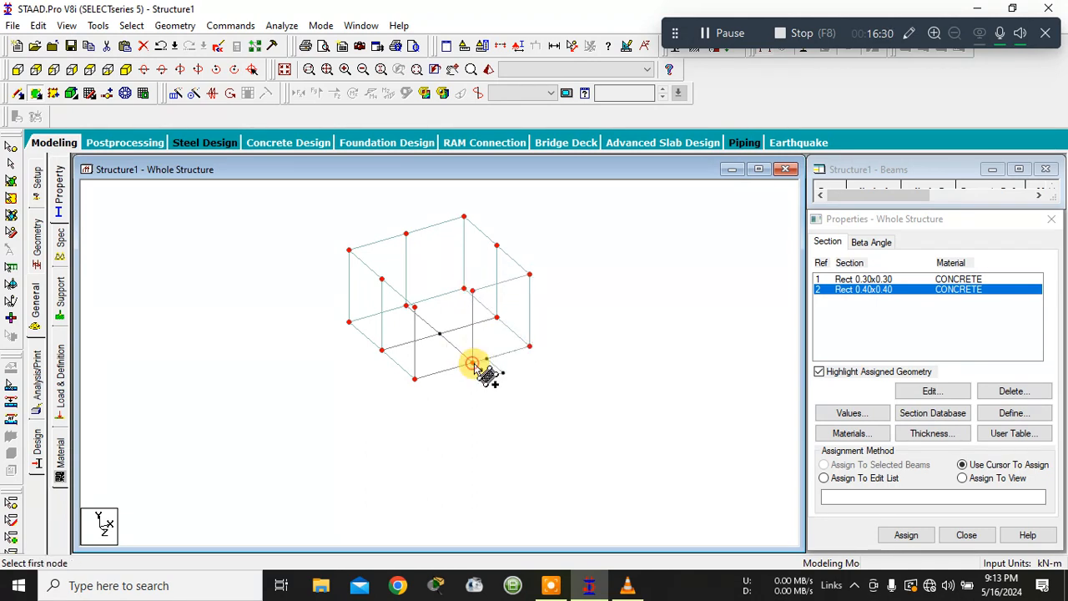
click(414, 306)
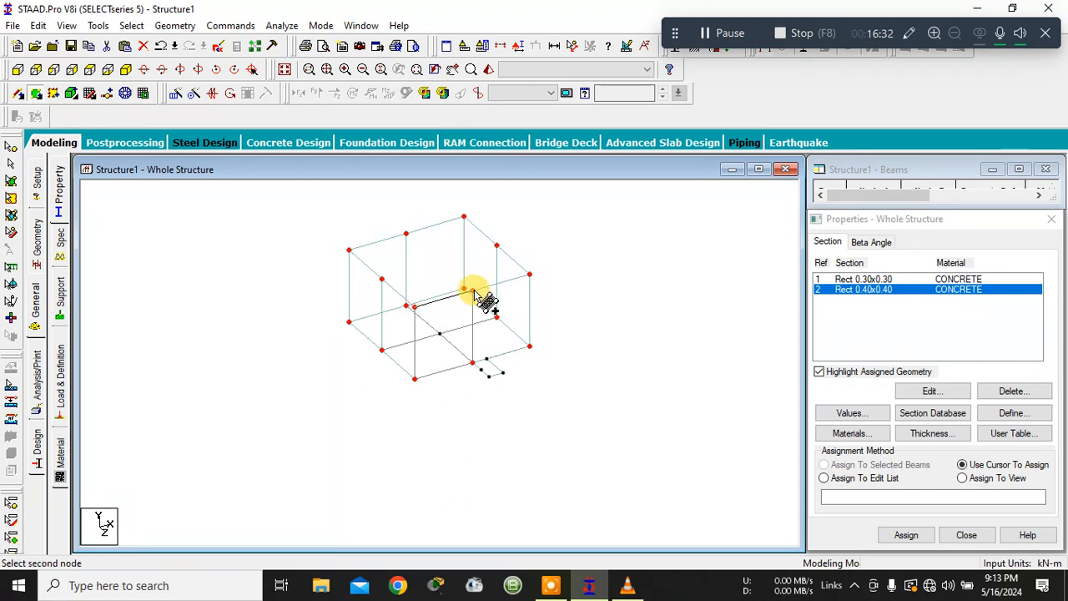
click(472, 290)
click(473, 363)
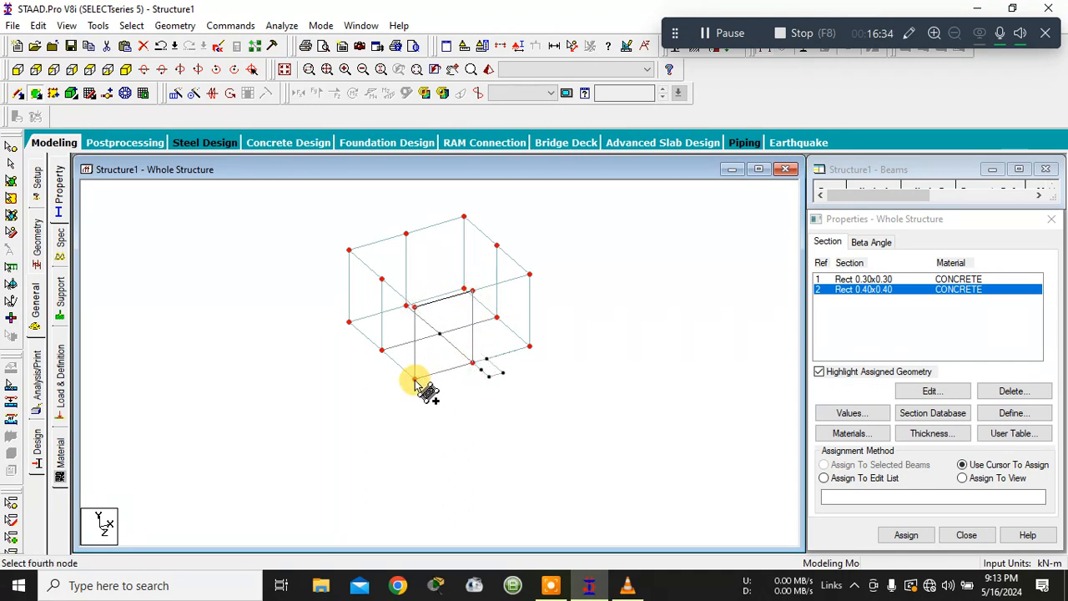
click(414, 381)
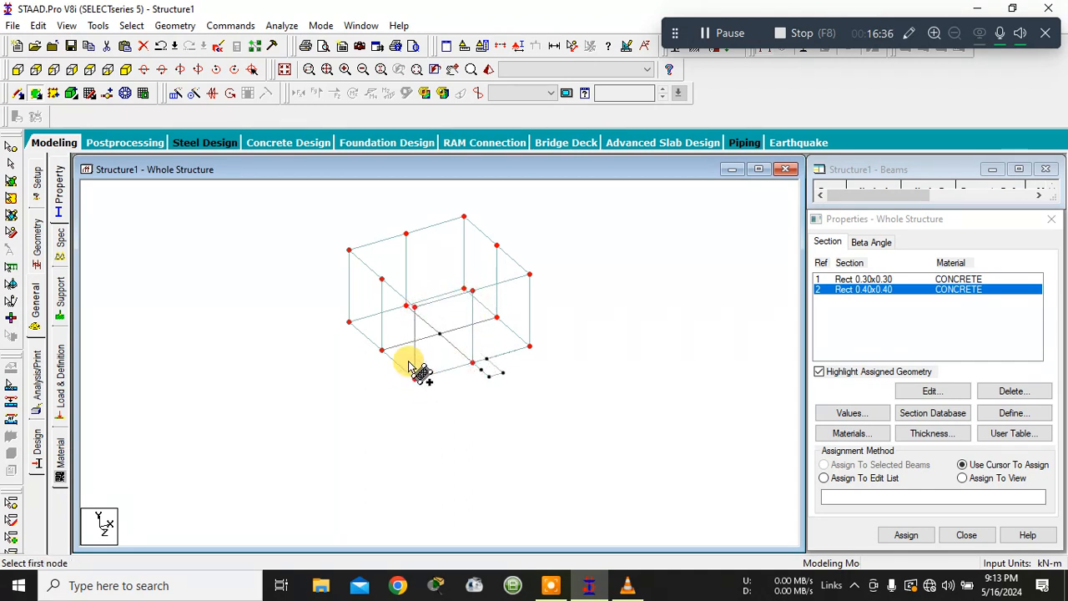
- Add four-noded floor plates in the two rear bays of the floor grid, using its centre node
click(349, 321)
click(407, 306)
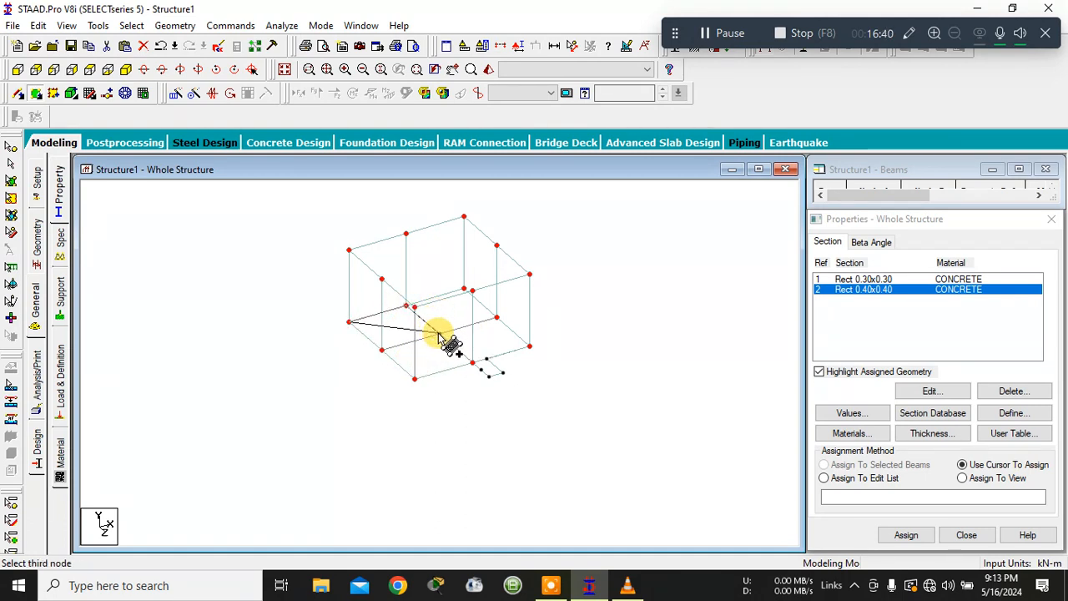
click(440, 335)
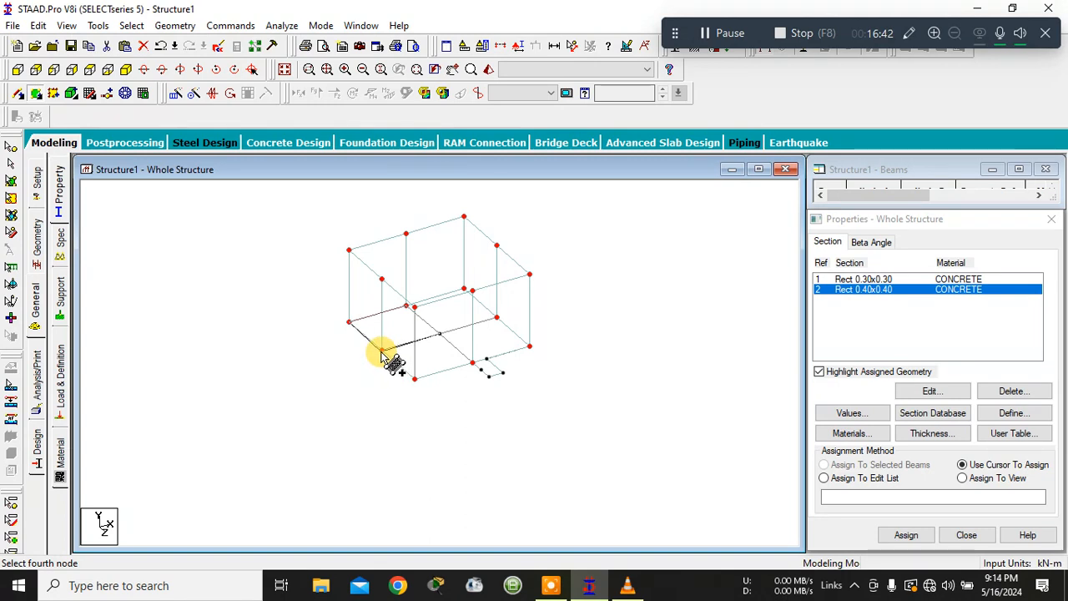
click(381, 350)
click(407, 306)
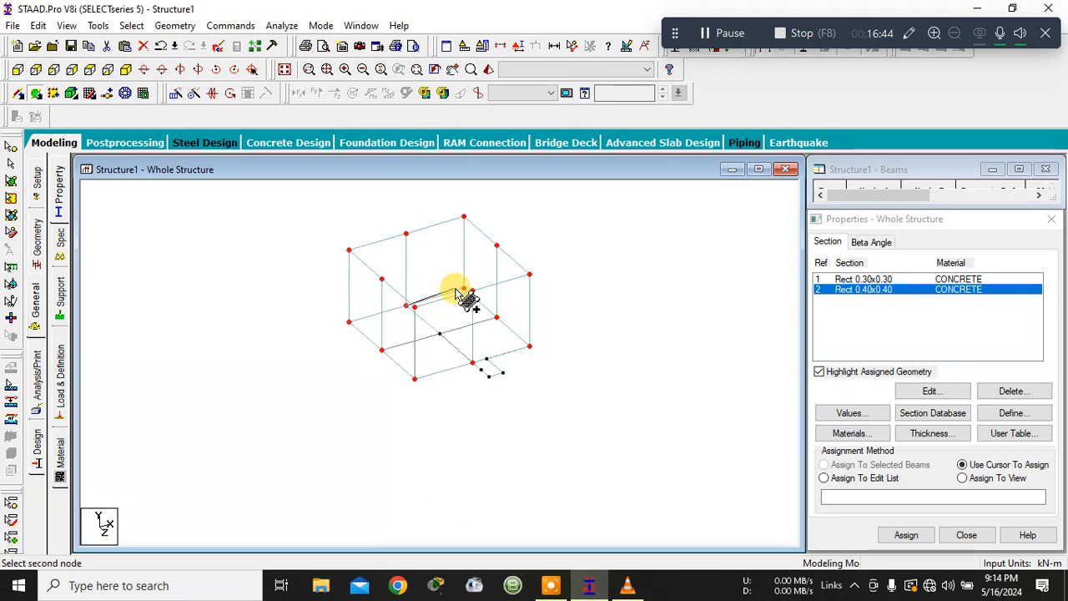
click(464, 290)
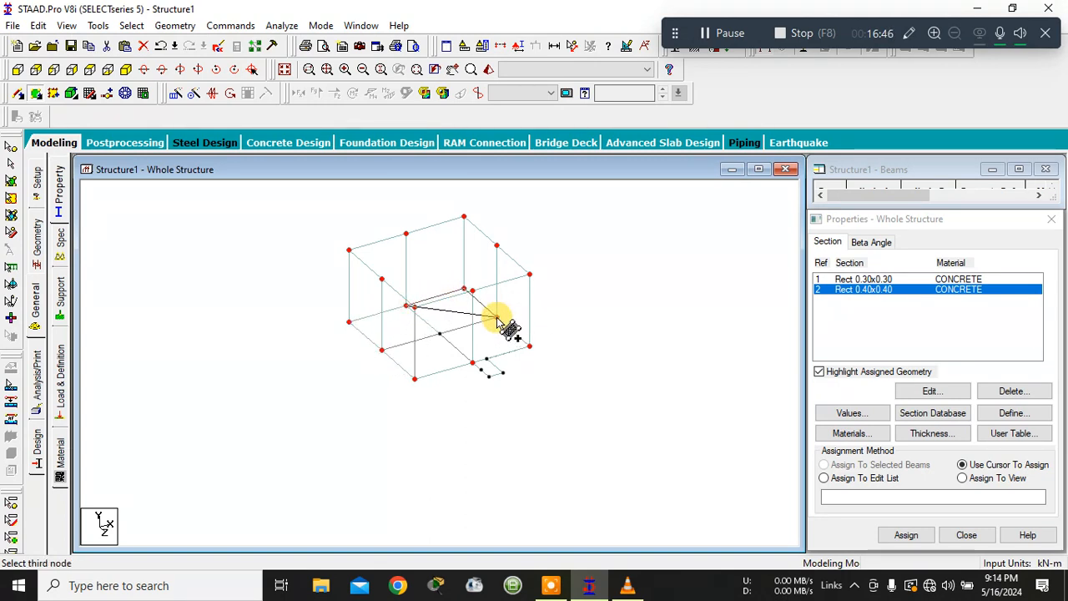
click(496, 318)
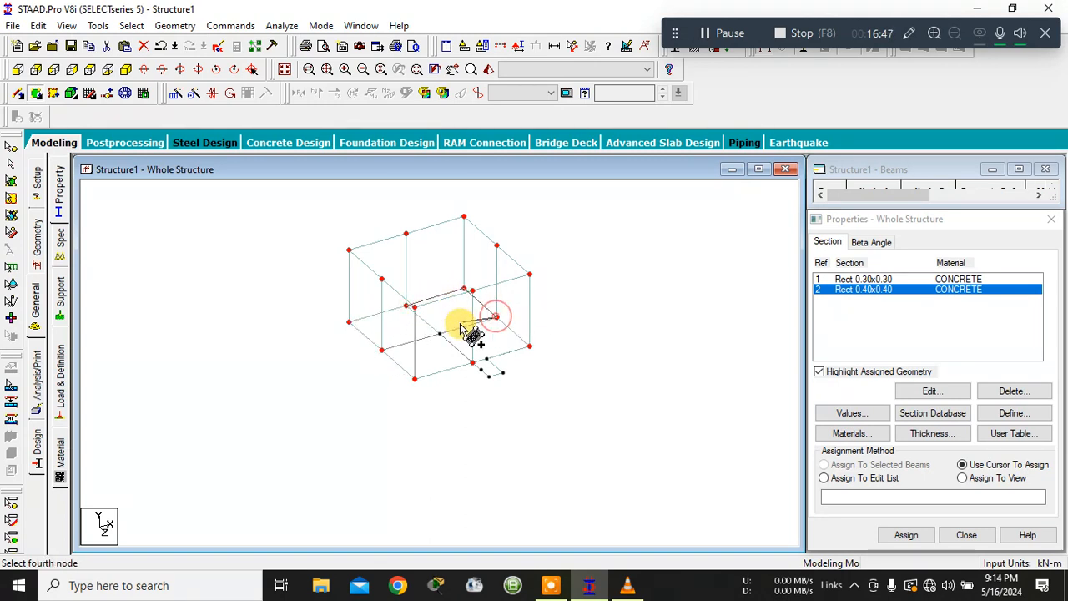
- Add four-noded floor plates in the two front bays of the floor grid, using its centre node
click(382, 351)
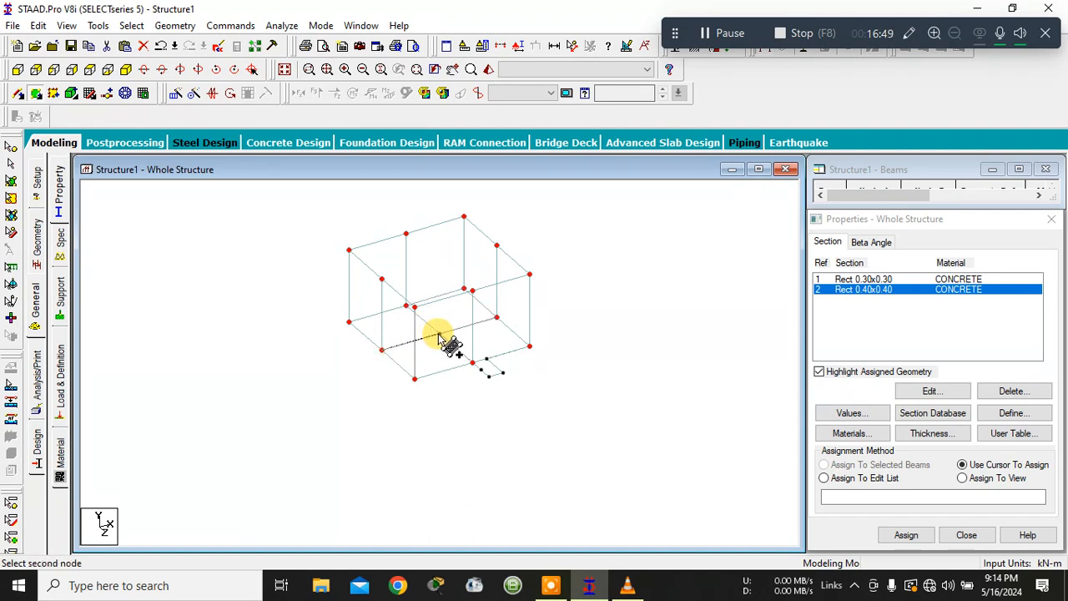
click(473, 363)
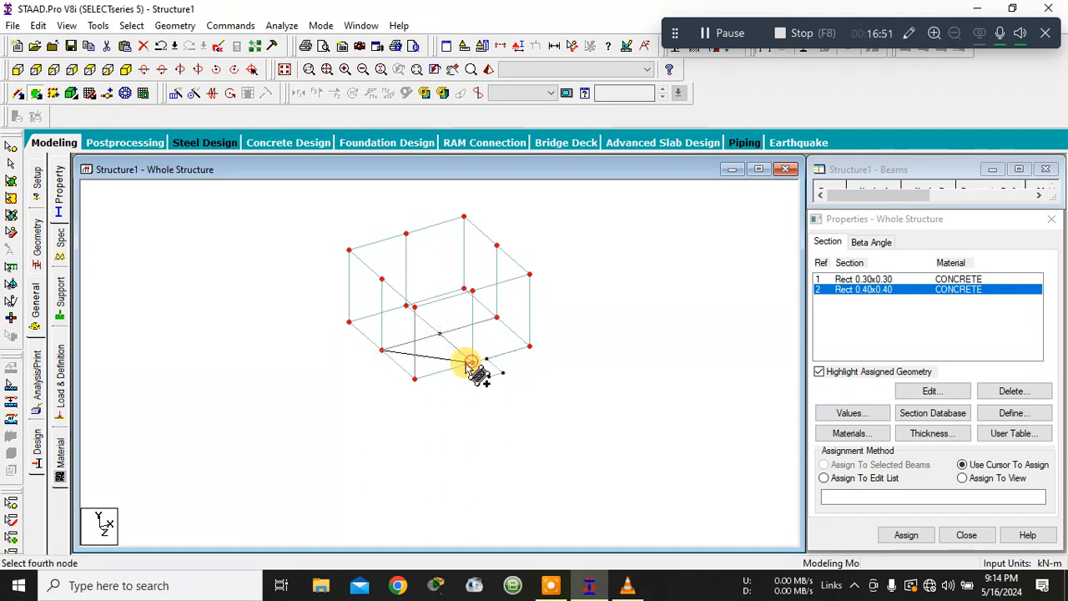
click(413, 381)
click(439, 334)
click(496, 317)
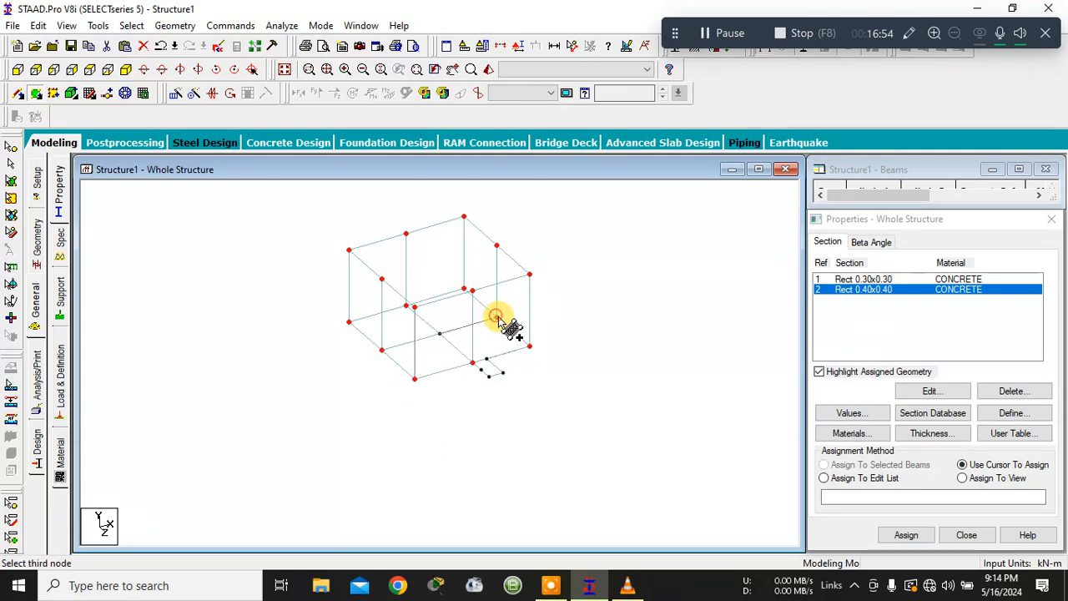
click(529, 344)
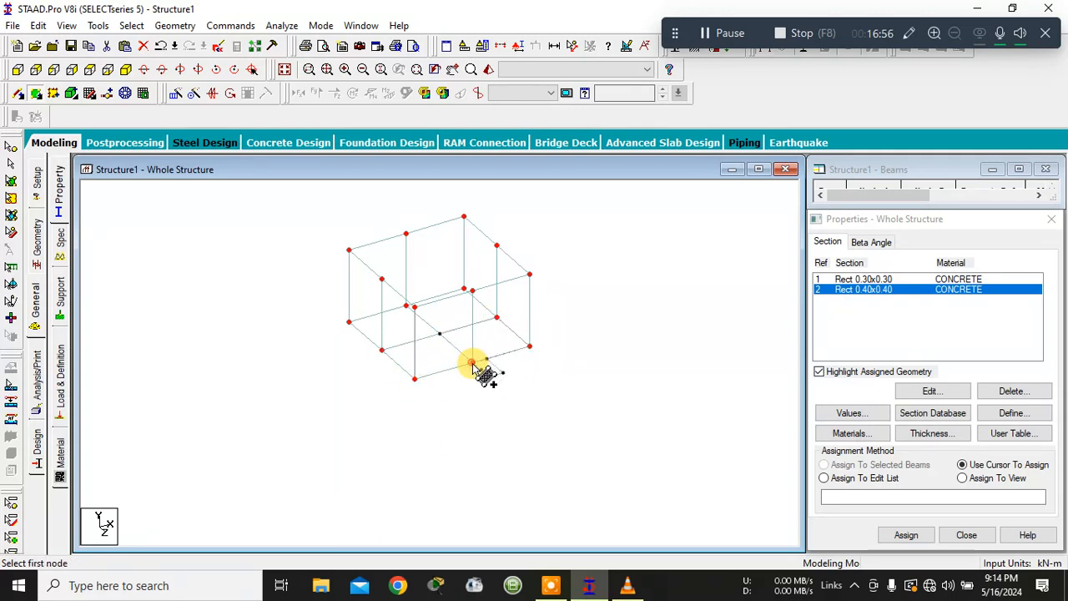
- Display the whole structure again and open its 3D rendered view to check the new plates
click(287, 71)
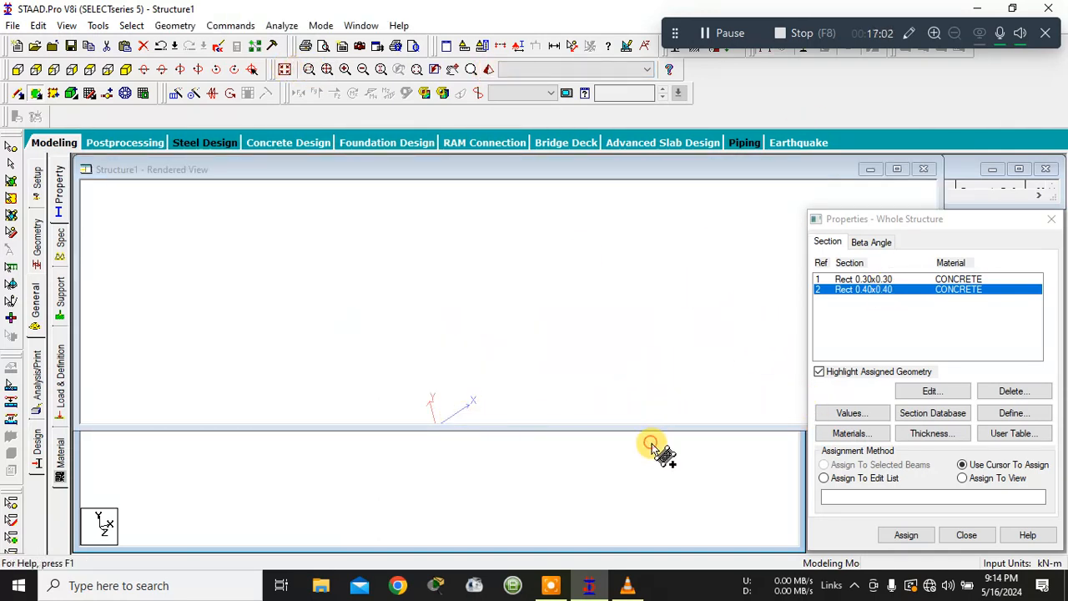
click(617, 264)
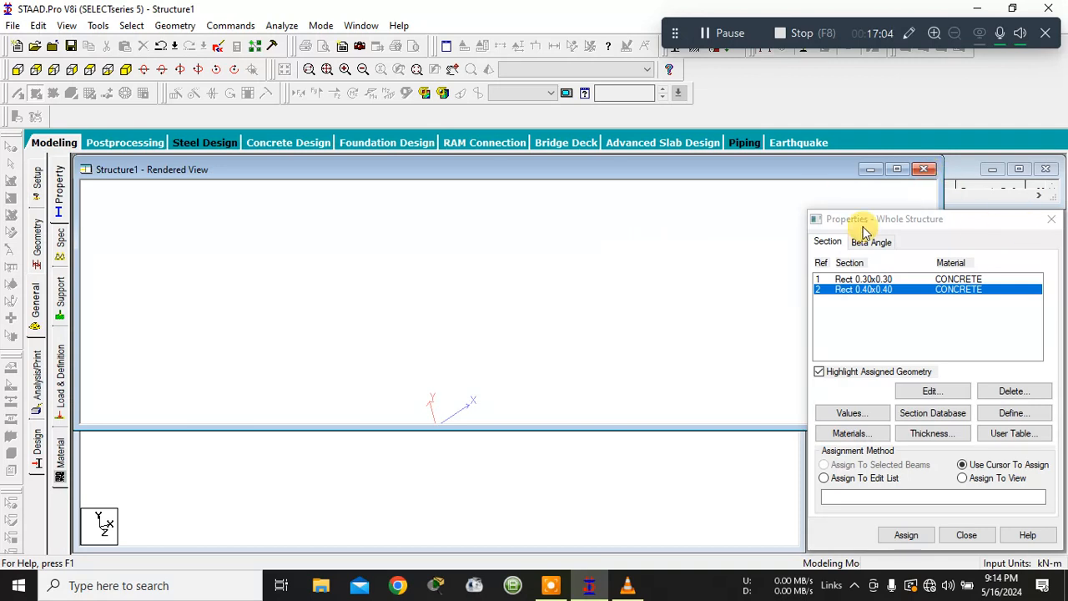
click(630, 441)
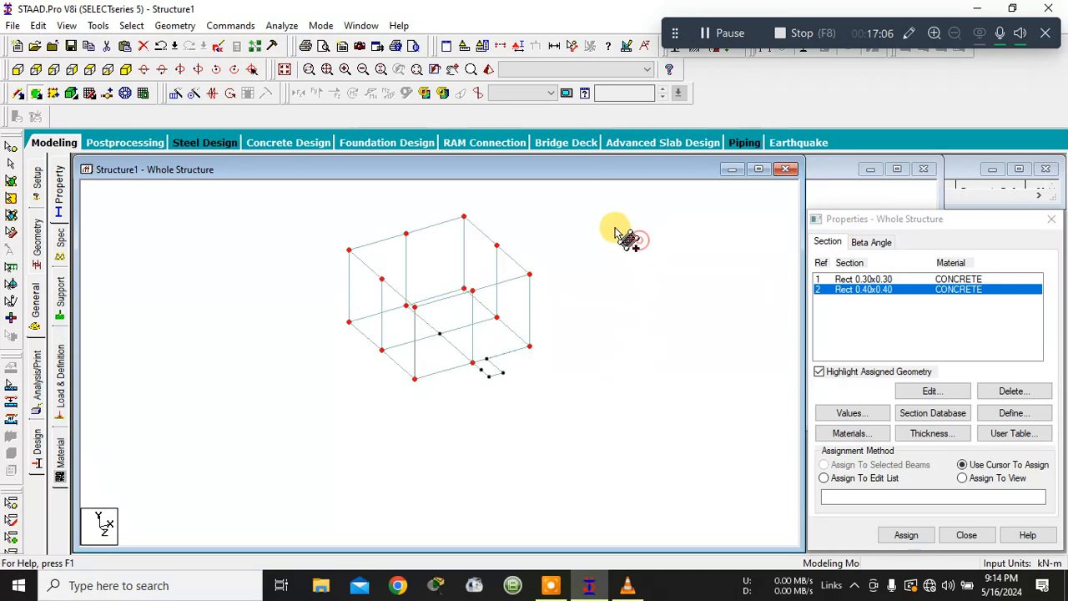
click(282, 72)
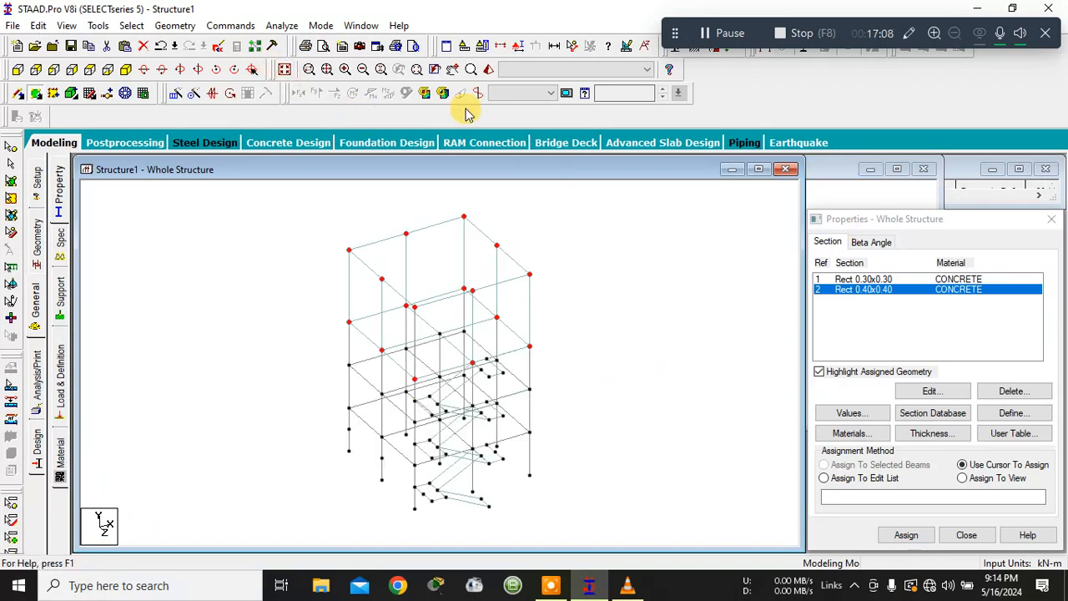
click(488, 70)
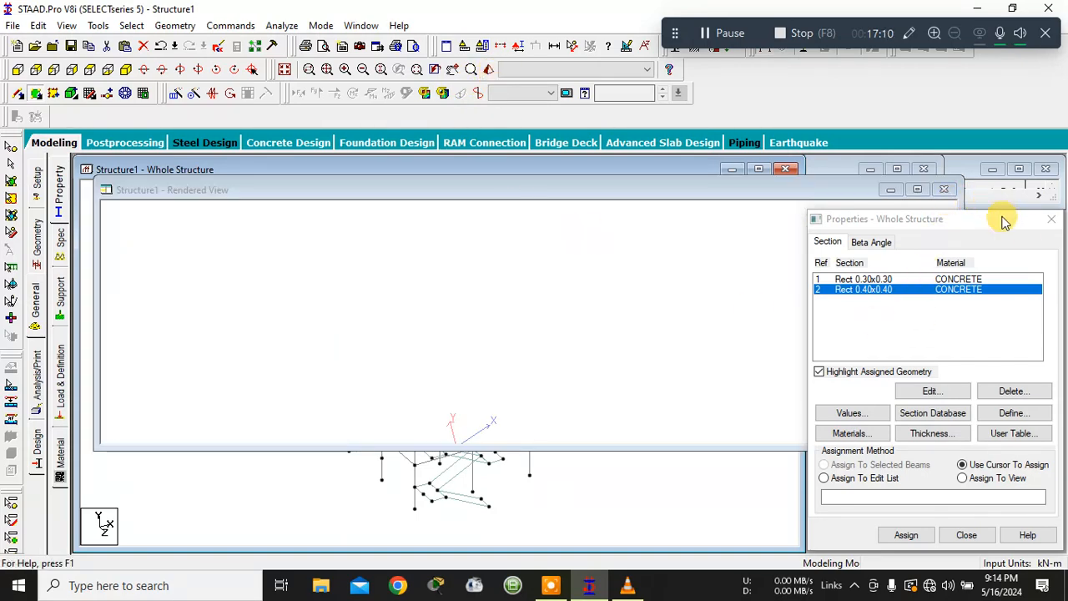
- Clear the node selection and inspect the top-storey plate enclosure from above in the 3D rendered view
click(1052, 219)
click(944, 191)
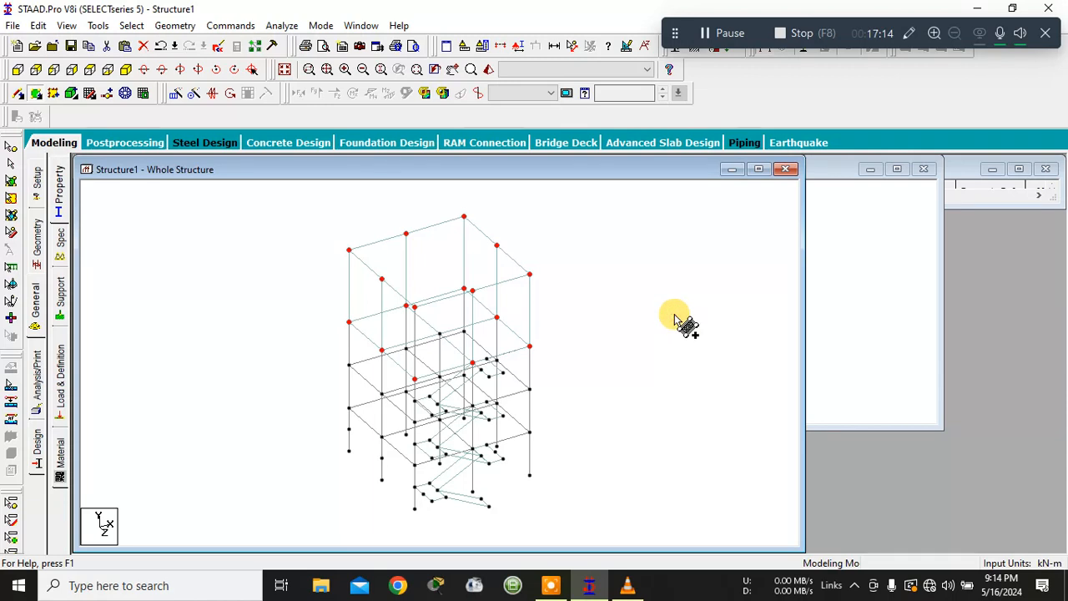
click(668, 330)
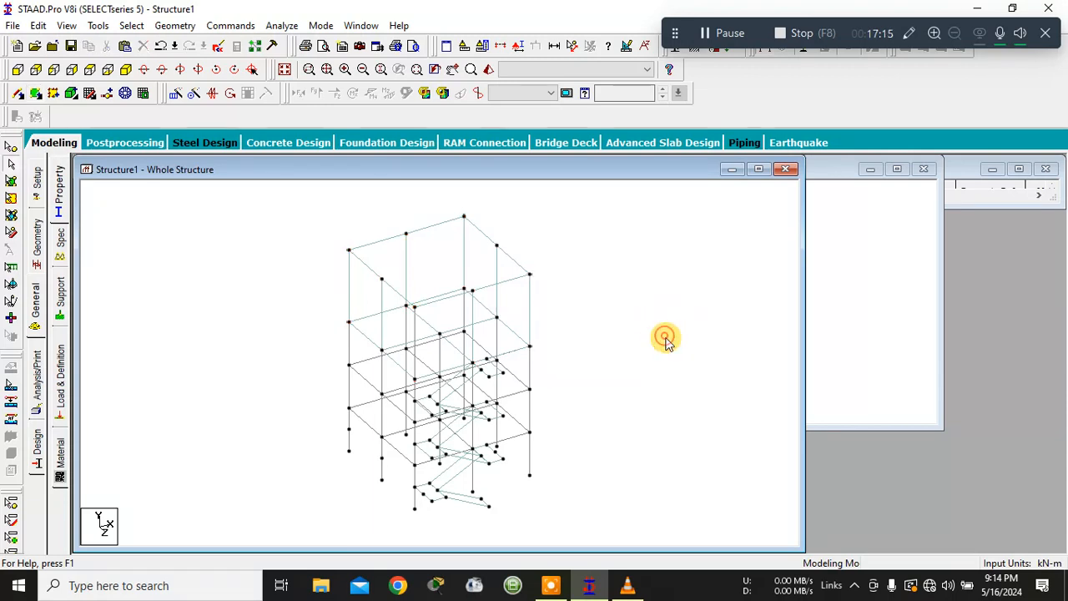
click(489, 71)
drag(558, 244, 500, 284)
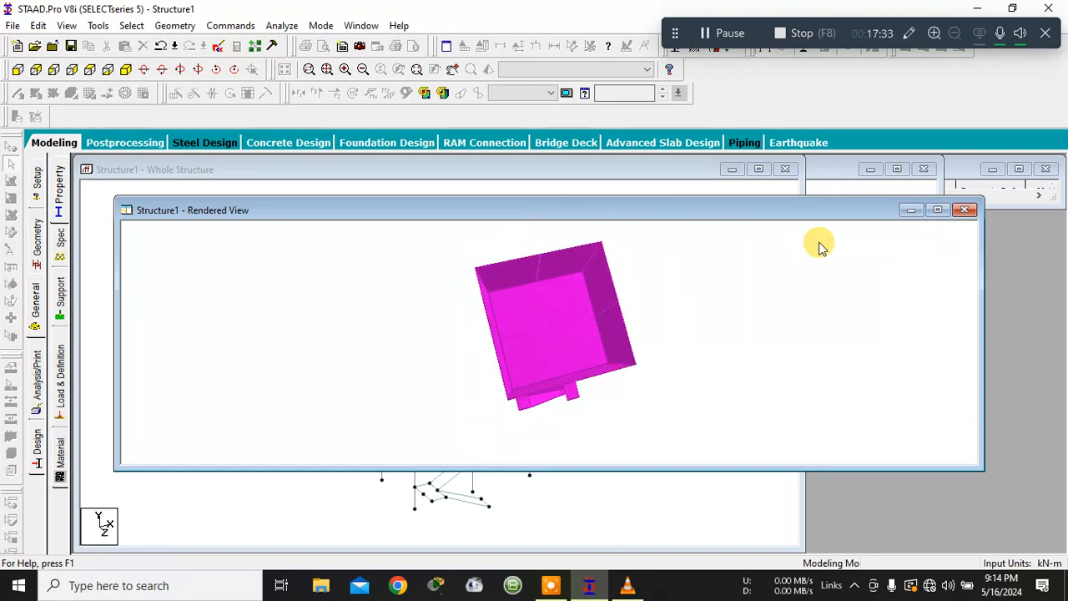
click(965, 211)
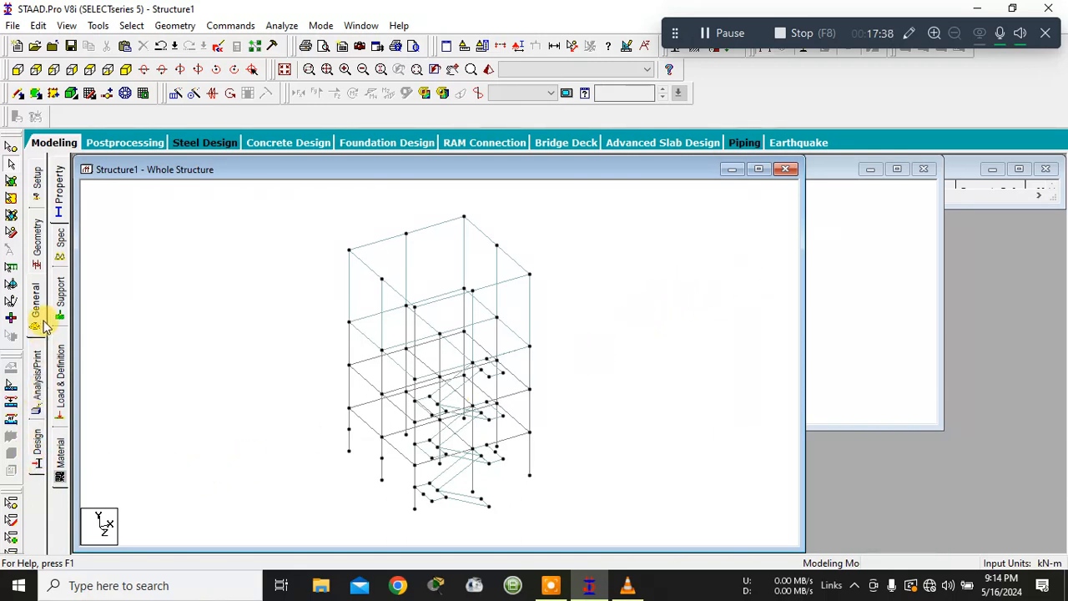
- Assign the Rect 0.30x0.30 concrete section to all beams parallel to X and Z
click(62, 214)
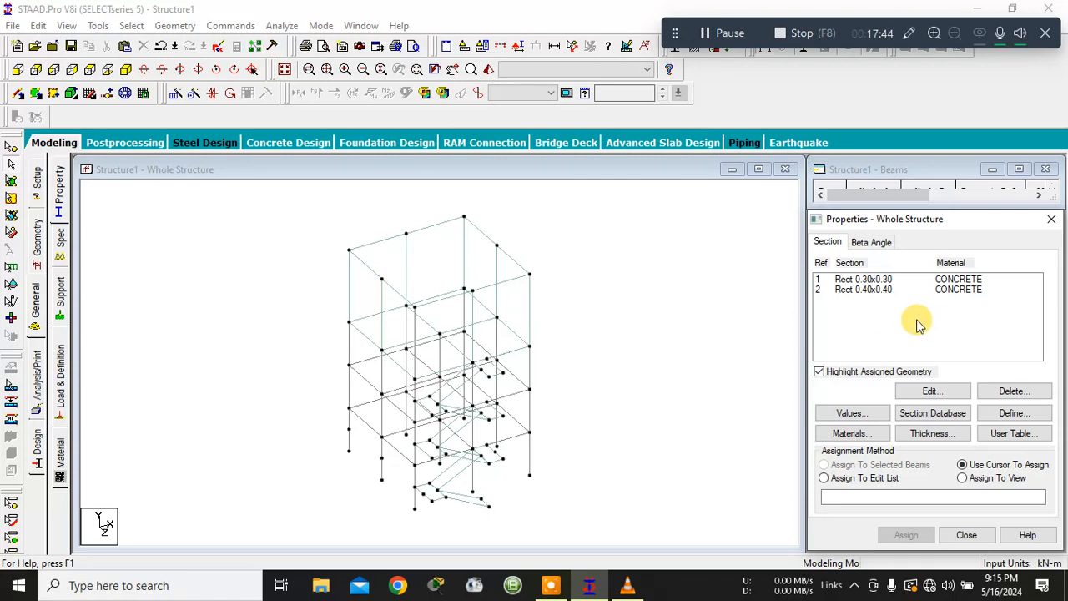
click(772, 398)
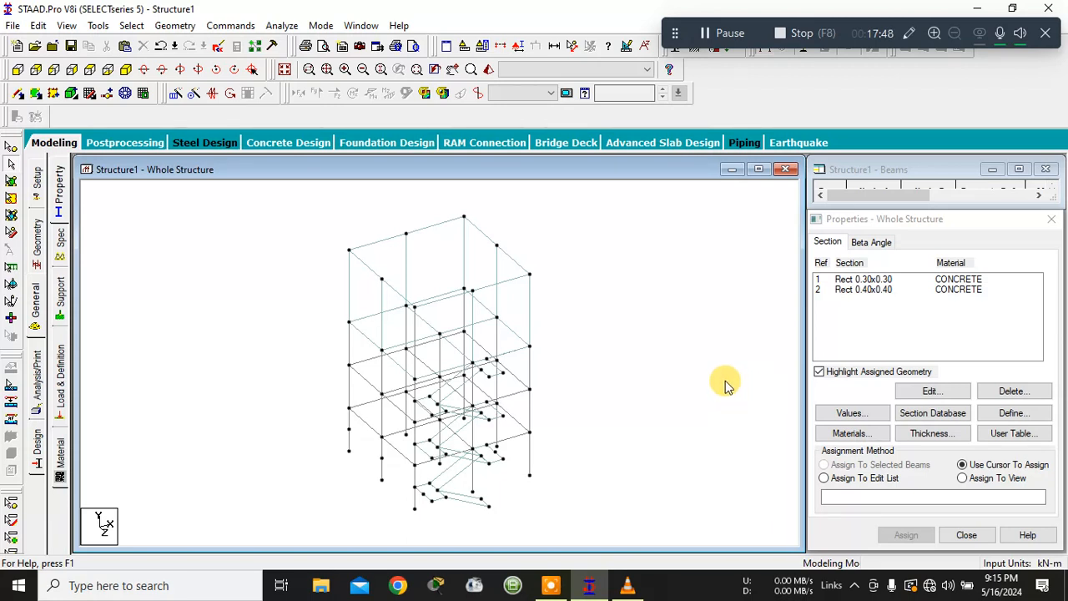
click(880, 281)
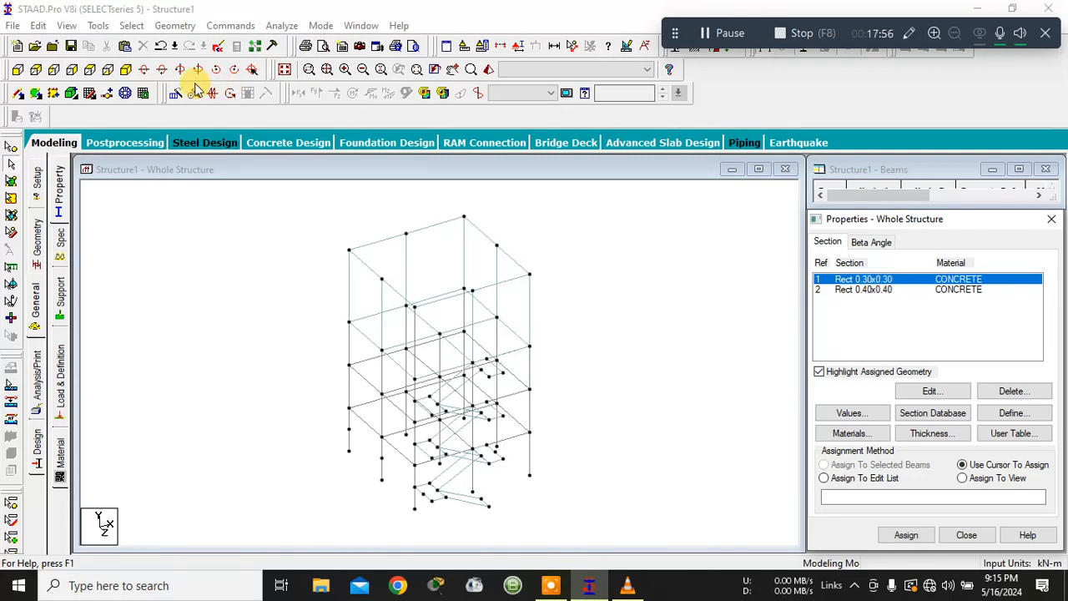
click(131, 25)
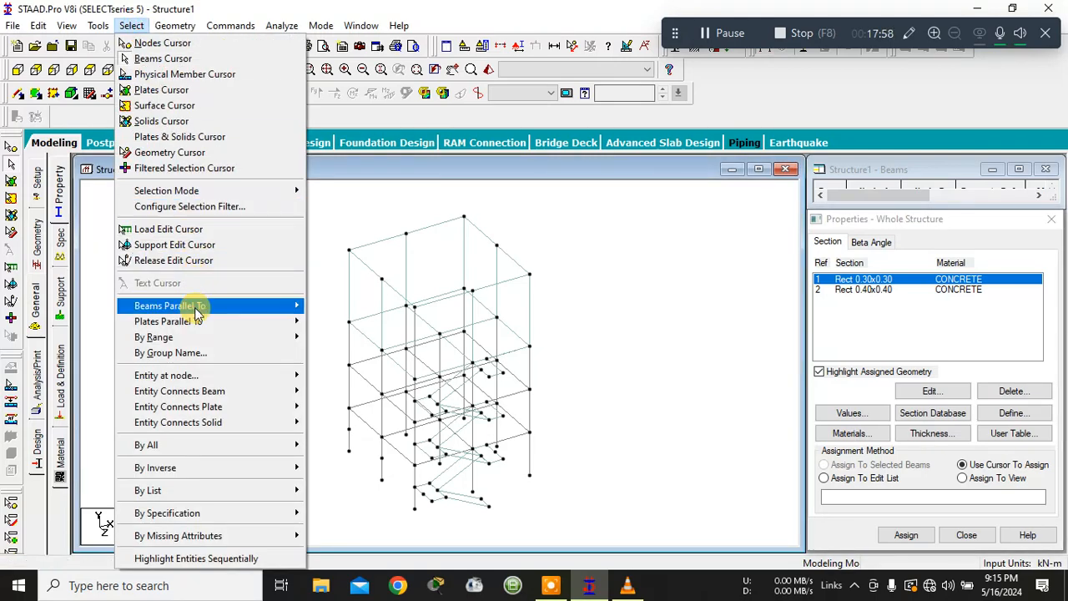
mouse_move(198, 309)
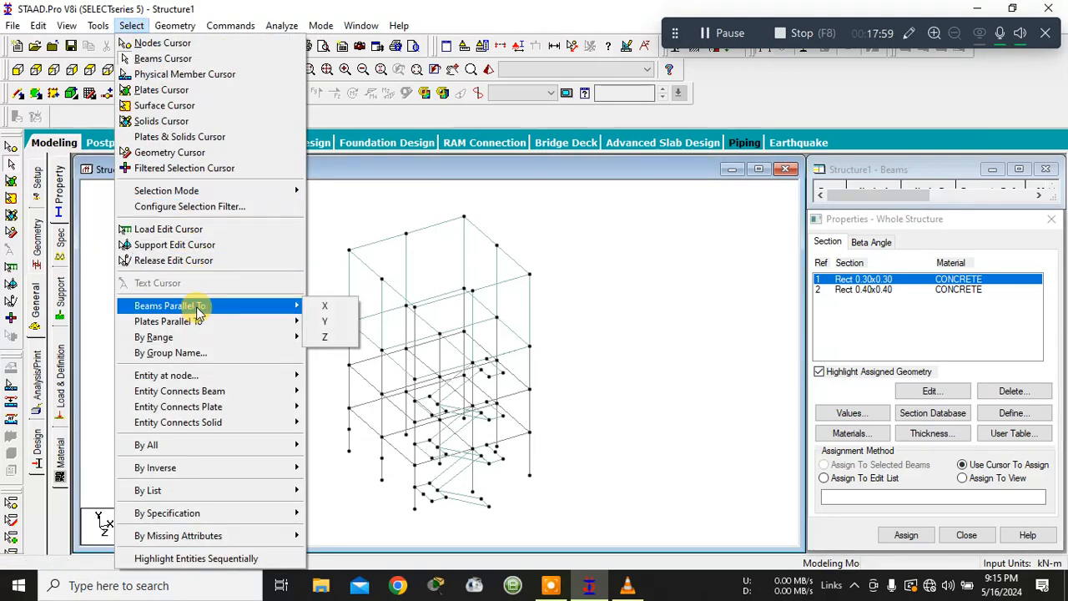
click(325, 306)
click(132, 26)
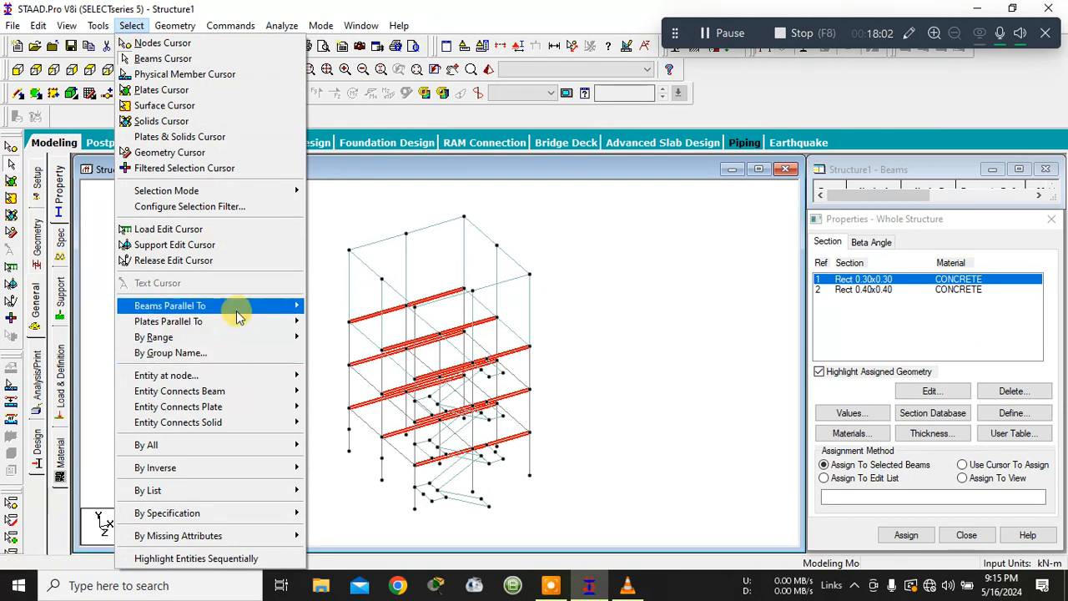
mouse_move(238, 307)
click(321, 336)
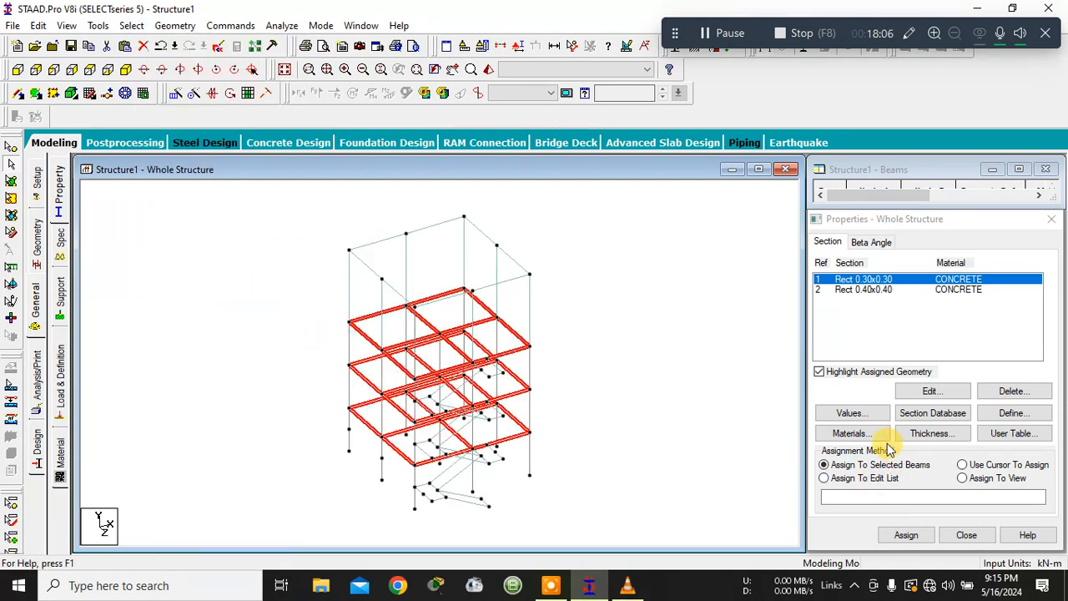
click(909, 536)
click(953, 420)
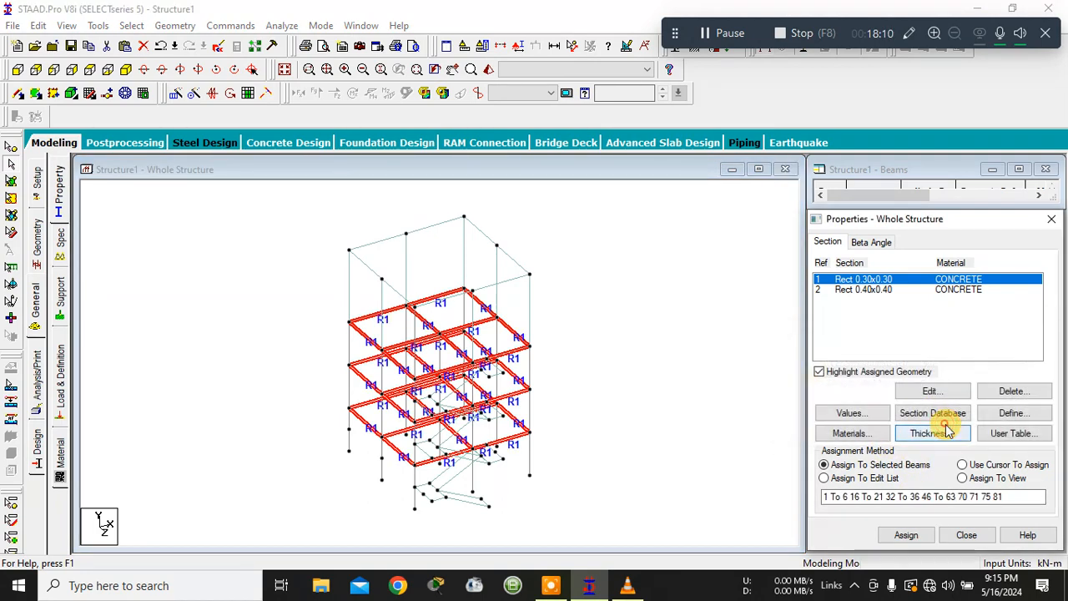
click(715, 406)
- Assign the Rect 0.40x0.40 concrete section to all members parallel to Y
click(847, 290)
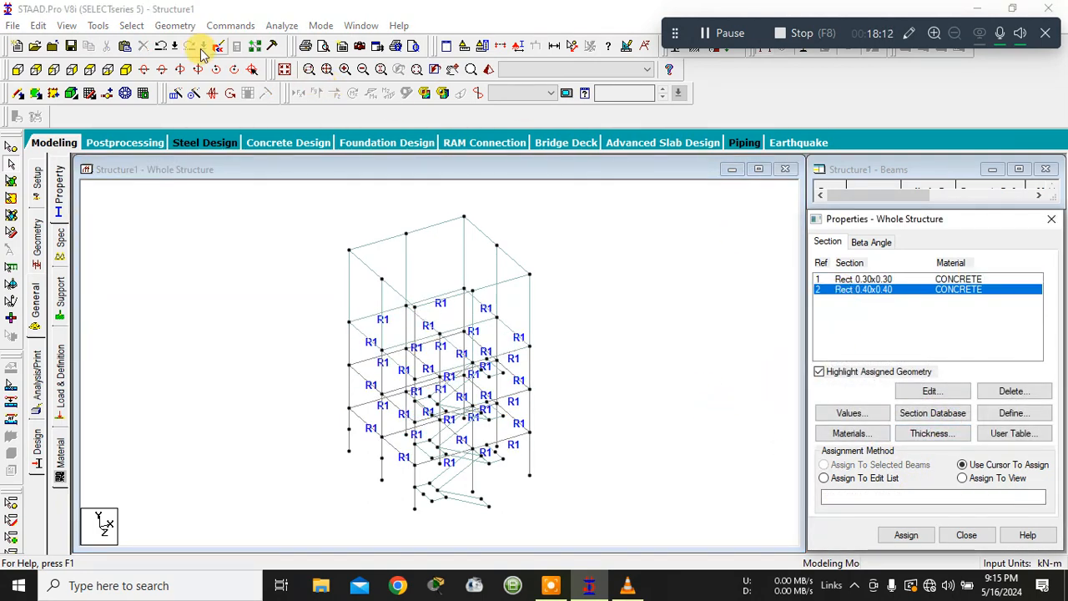
click(133, 26)
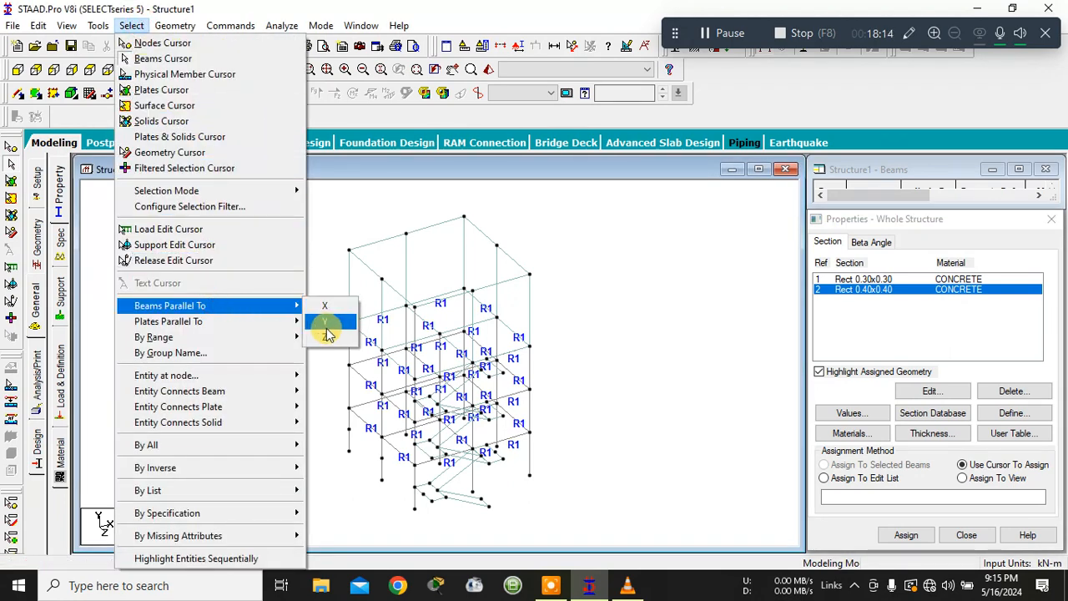
click(327, 324)
click(824, 465)
click(906, 535)
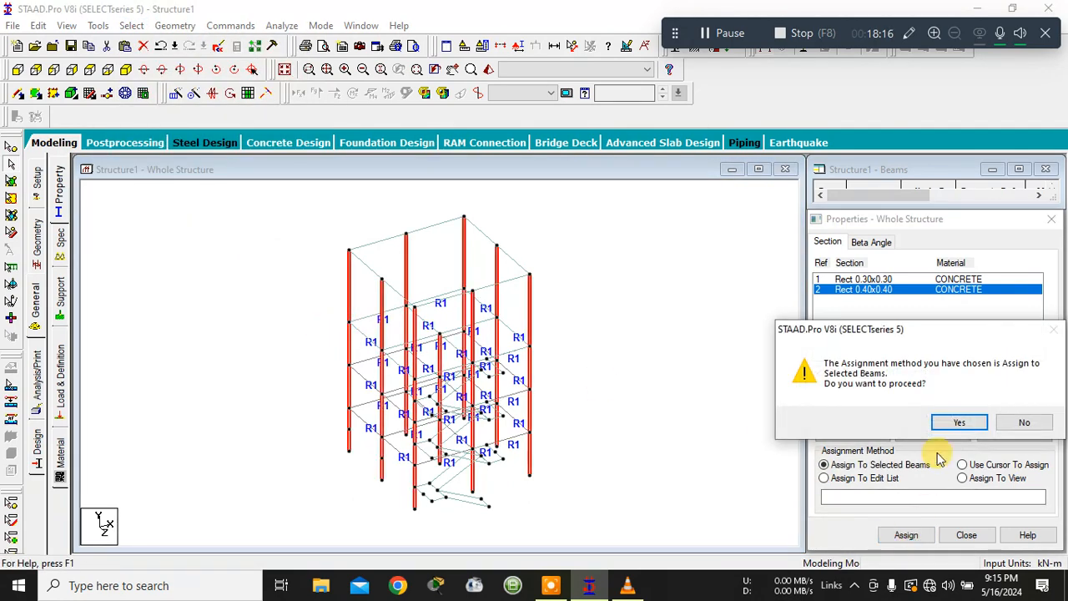
click(956, 423)
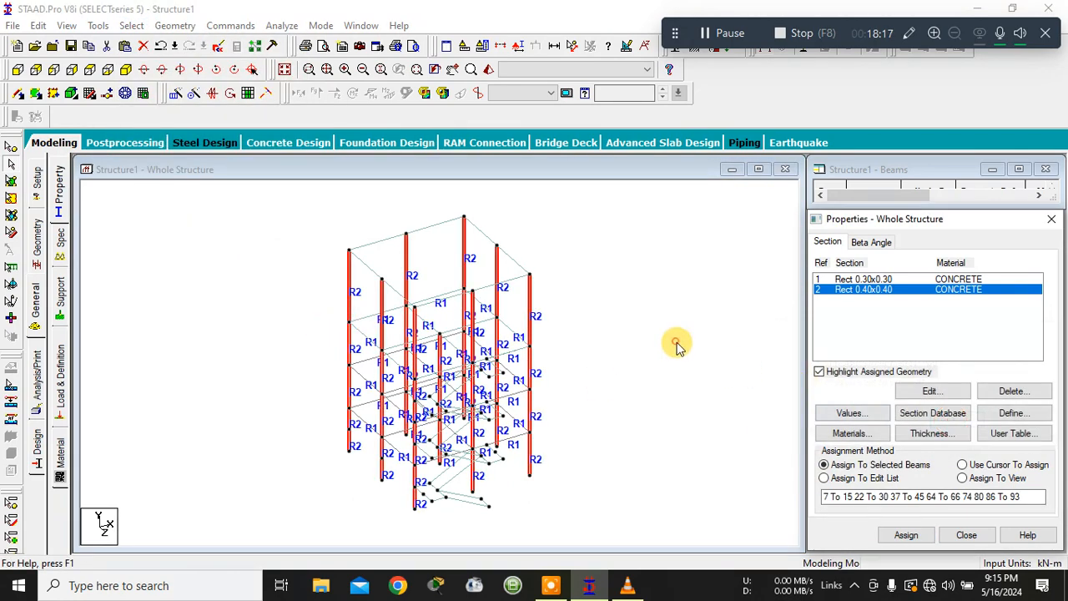
- Examine the columns, beams, wall plates and staircases from several sides in an enlarged 3D rendered view
click(488, 70)
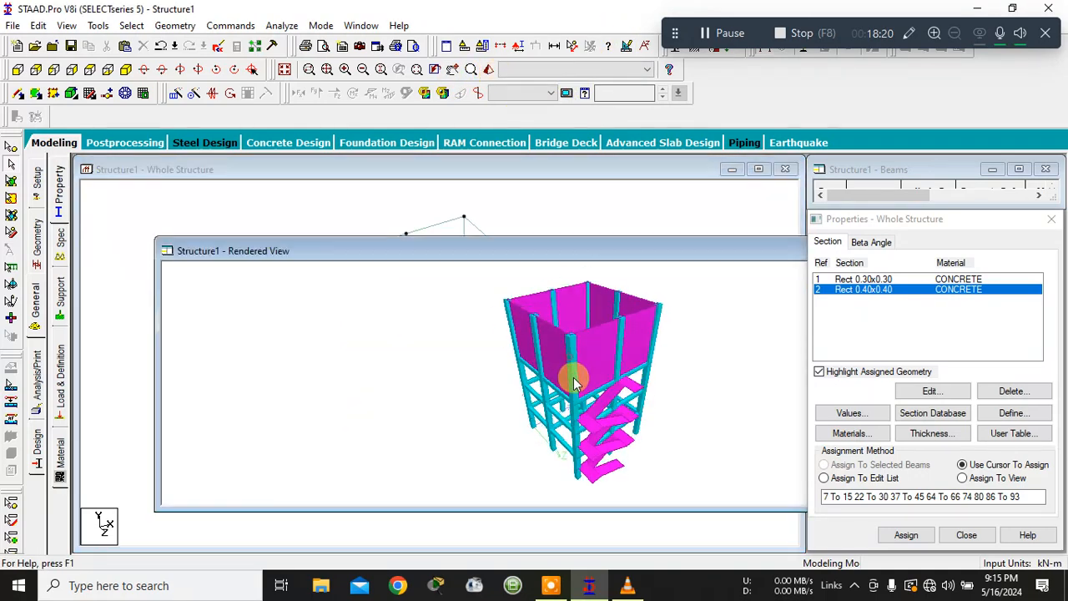
drag(572, 375, 417, 398)
drag(596, 248, 406, 162)
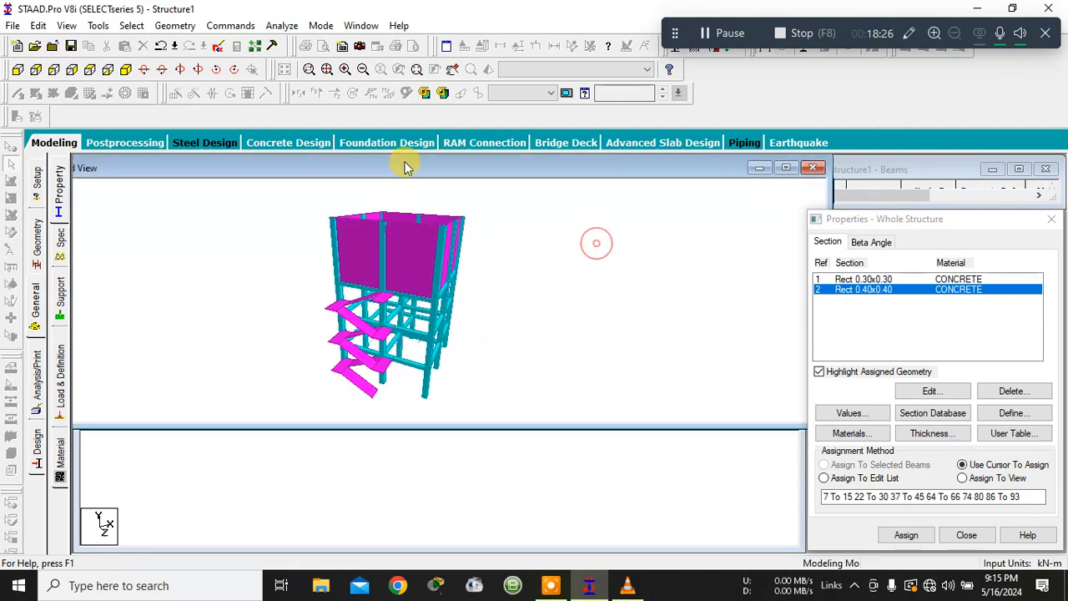
drag(781, 421, 839, 534)
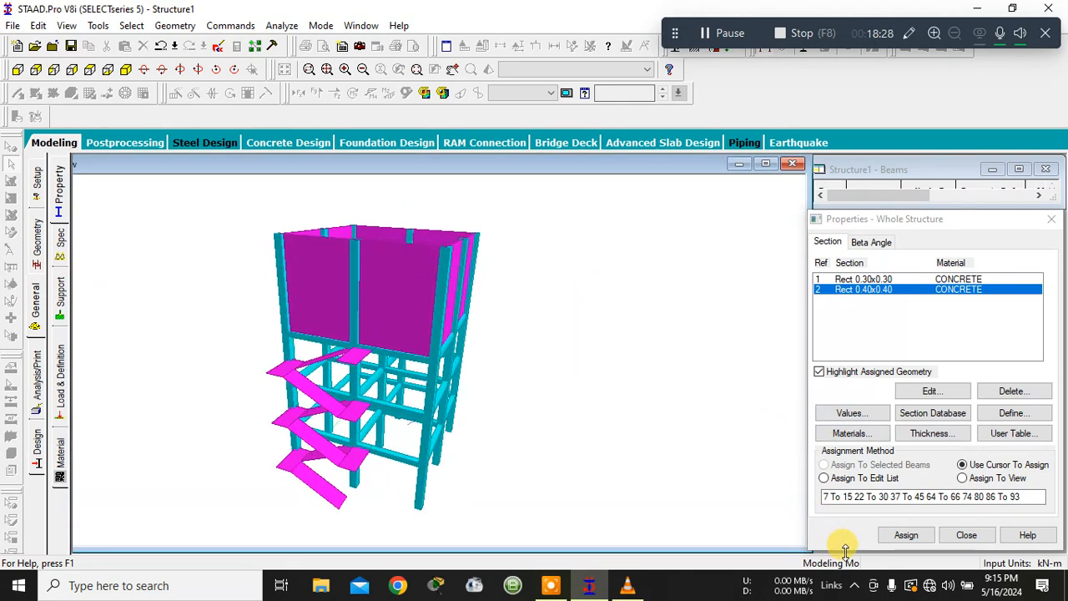
drag(409, 413, 319, 311)
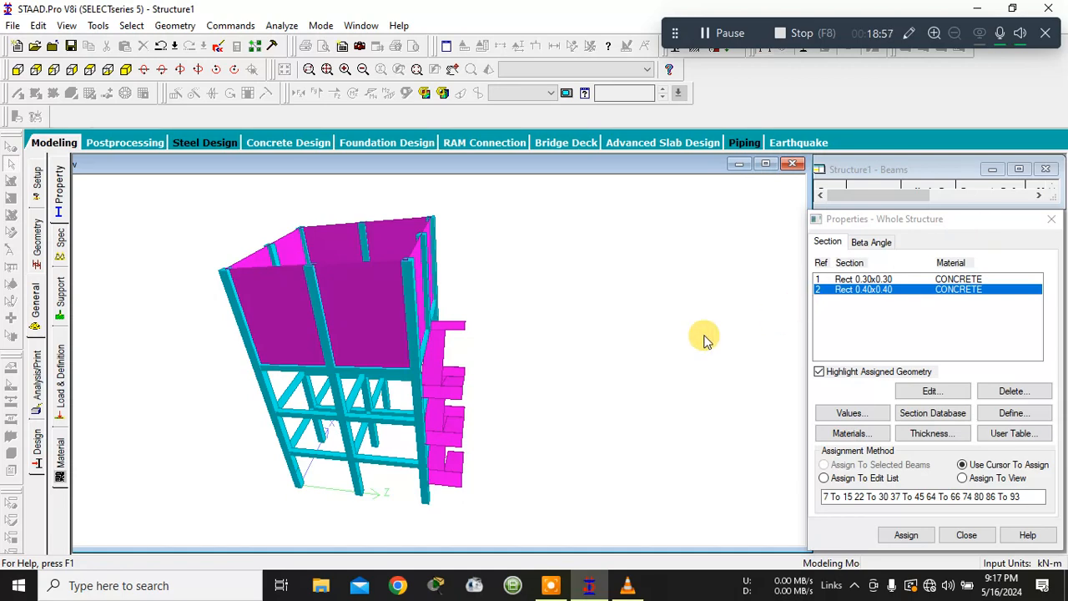
middle_drag(582, 377, 519, 245)
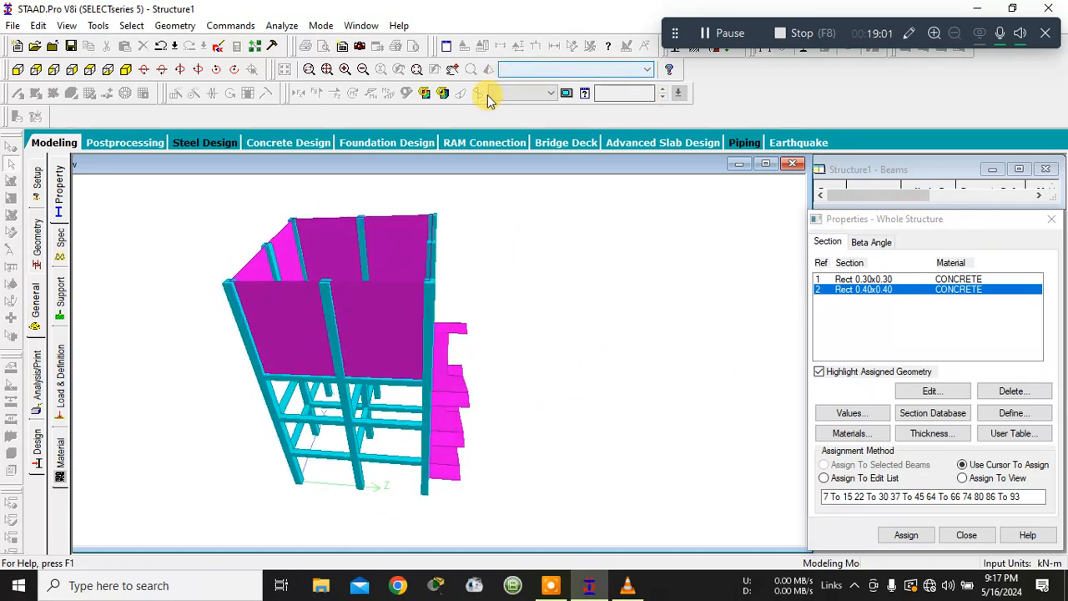
click(579, 290)
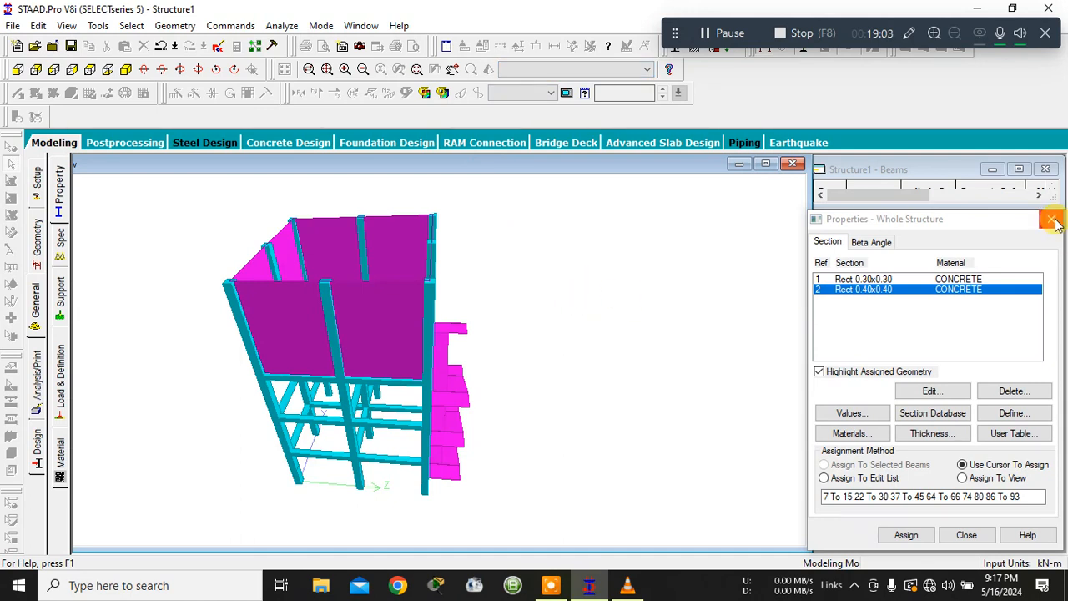
click(592, 201)
click(761, 163)
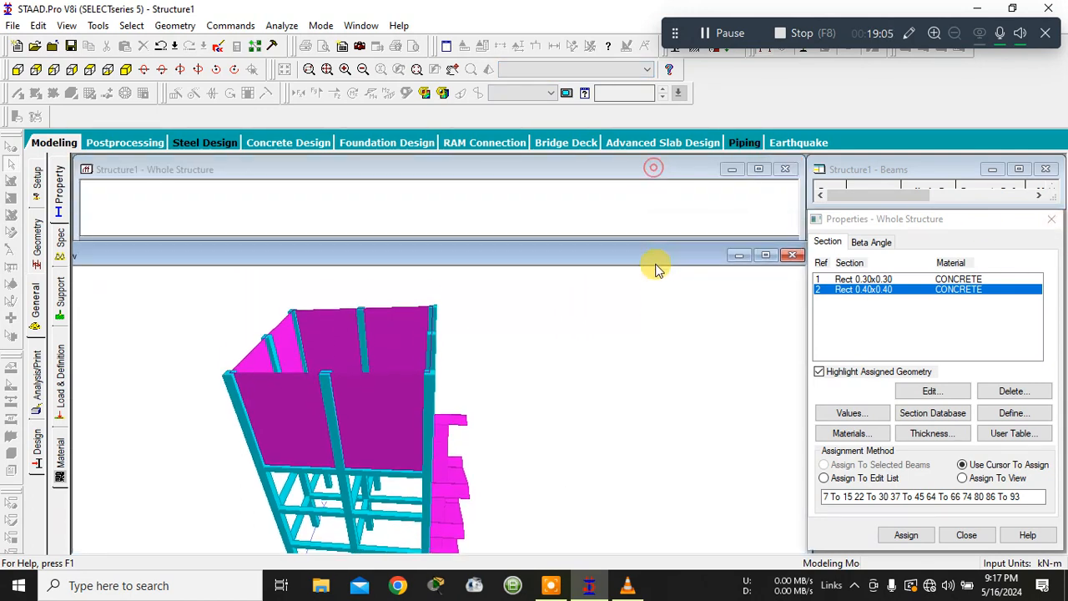
click(734, 190)
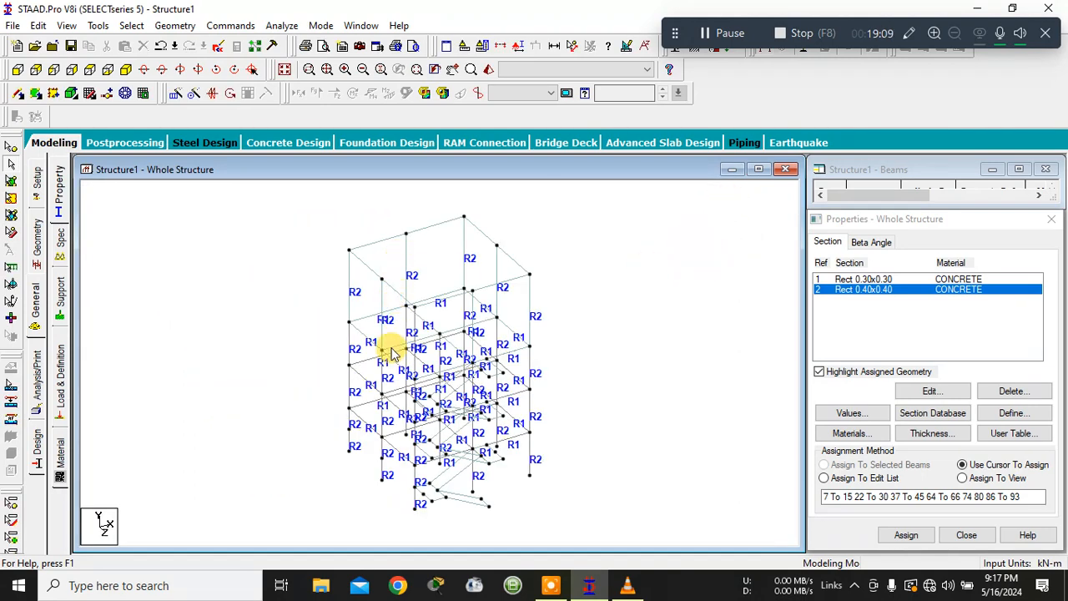
- Delete the middle column of the top storey on the left side of the frame
click(381, 310)
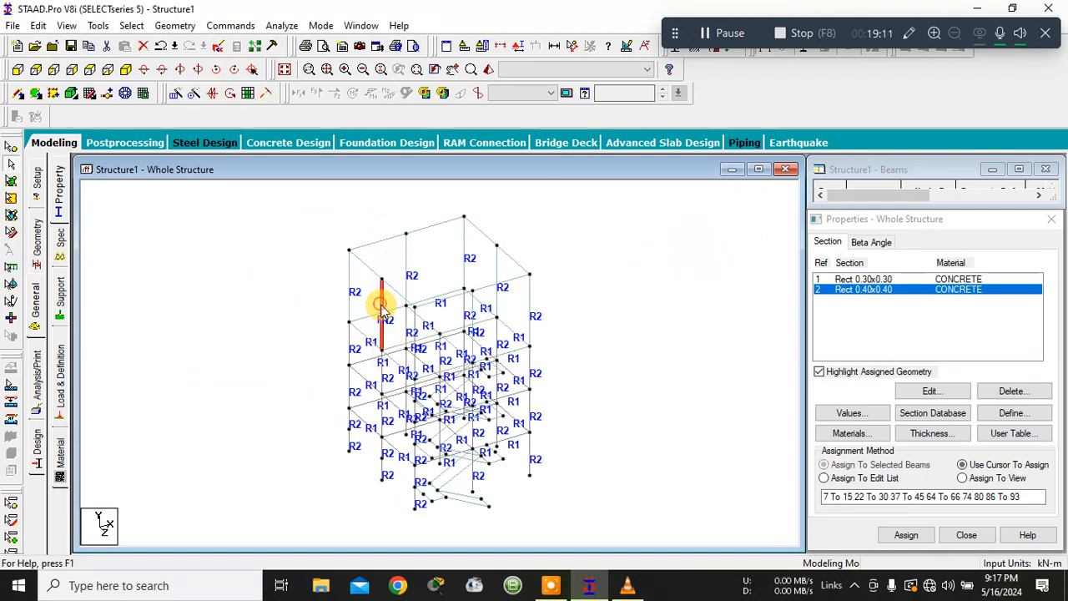
right_click(380, 310)
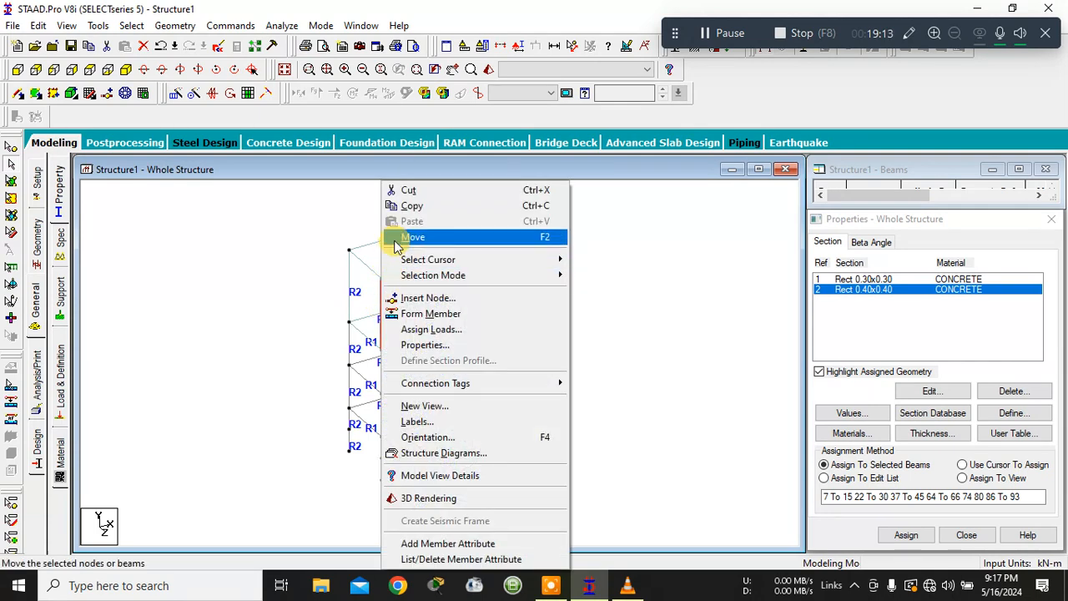
click(684, 239)
click(382, 309)
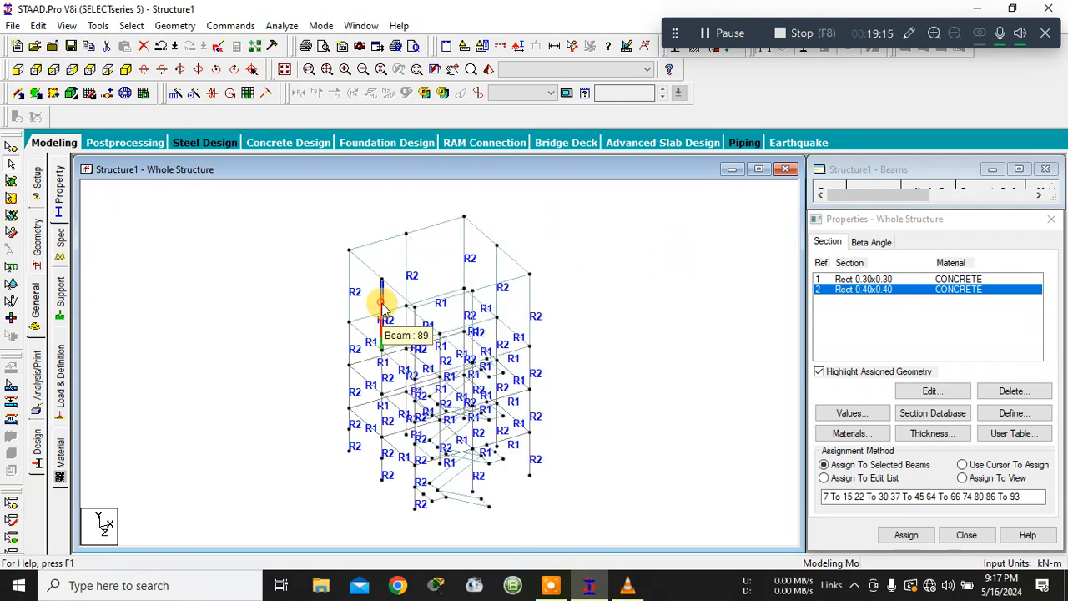
key(Delete)
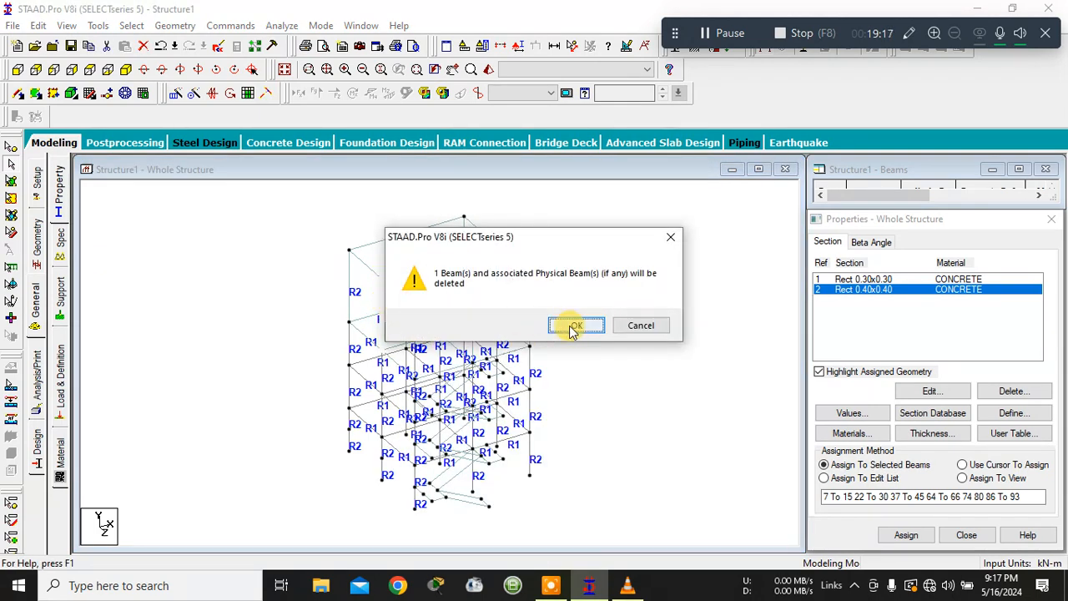
click(574, 326)
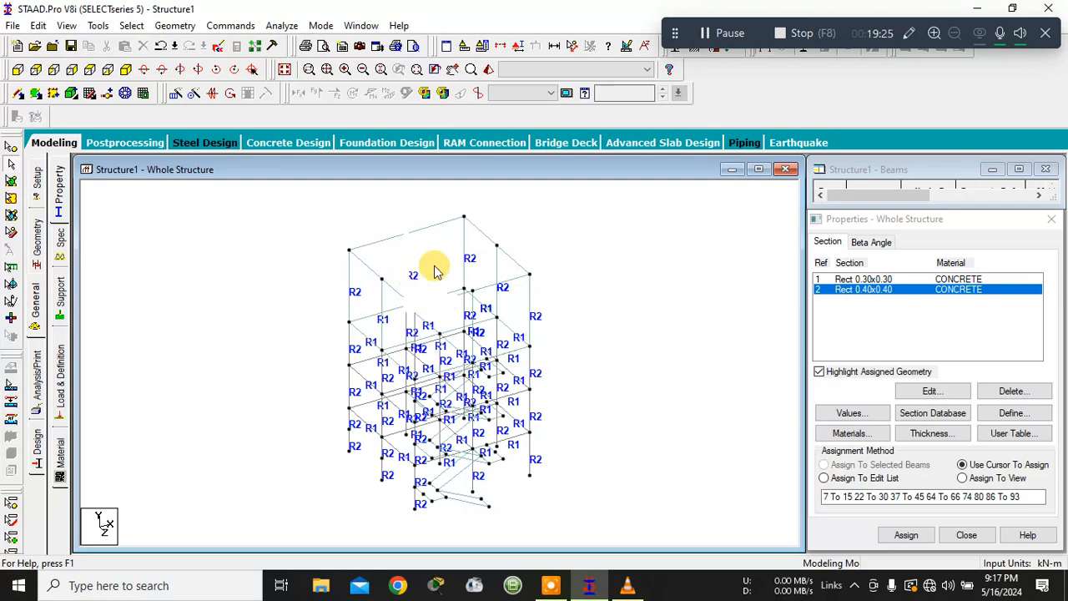
- Isolate the top storey by windowing it in the front view, and display it isometrically
click(18, 69)
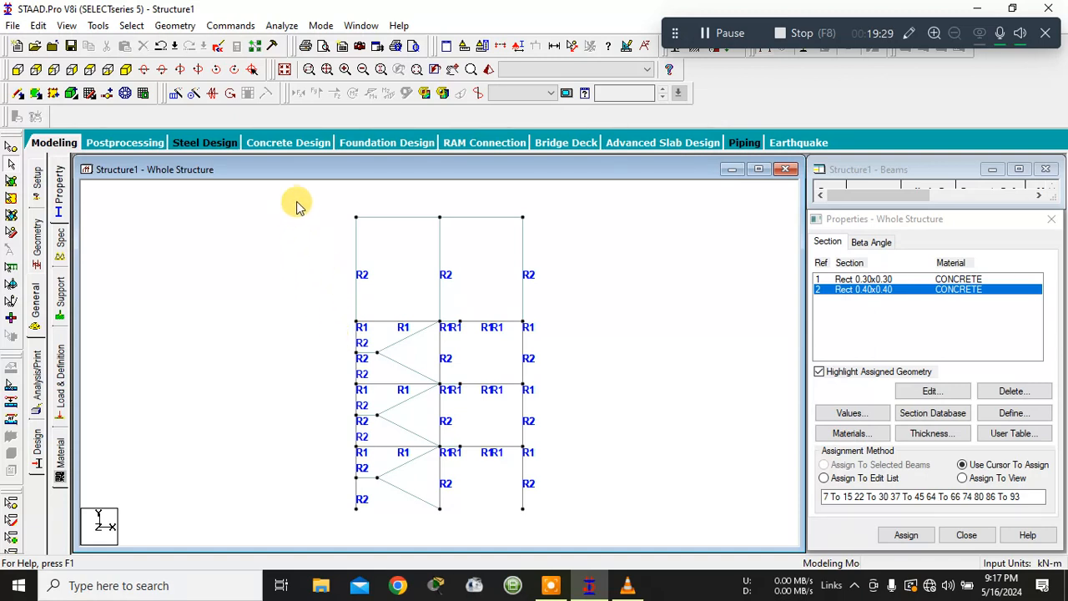
click(500, 48)
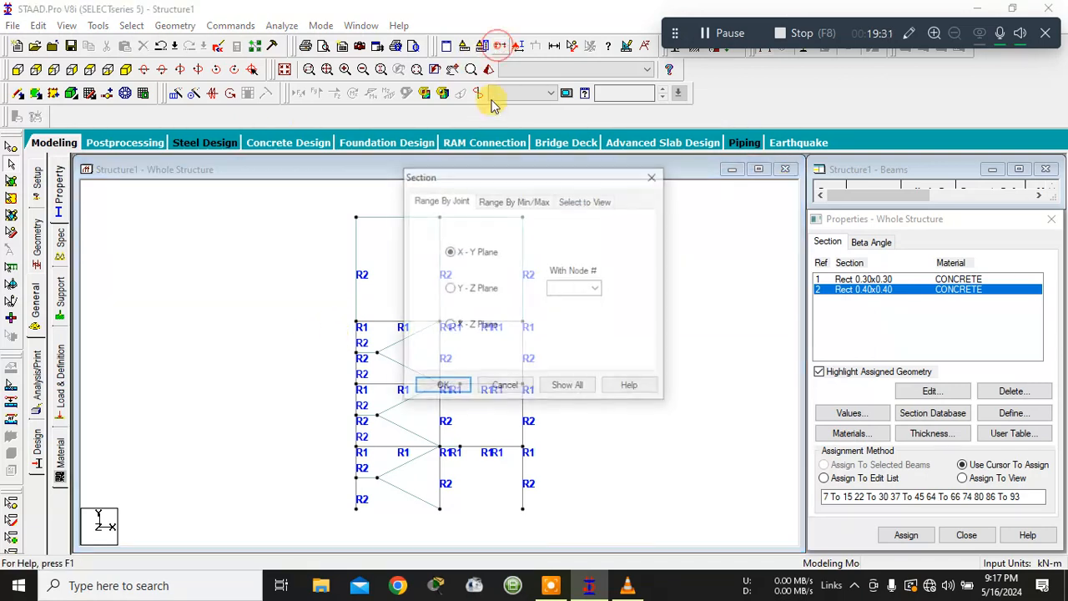
click(586, 200)
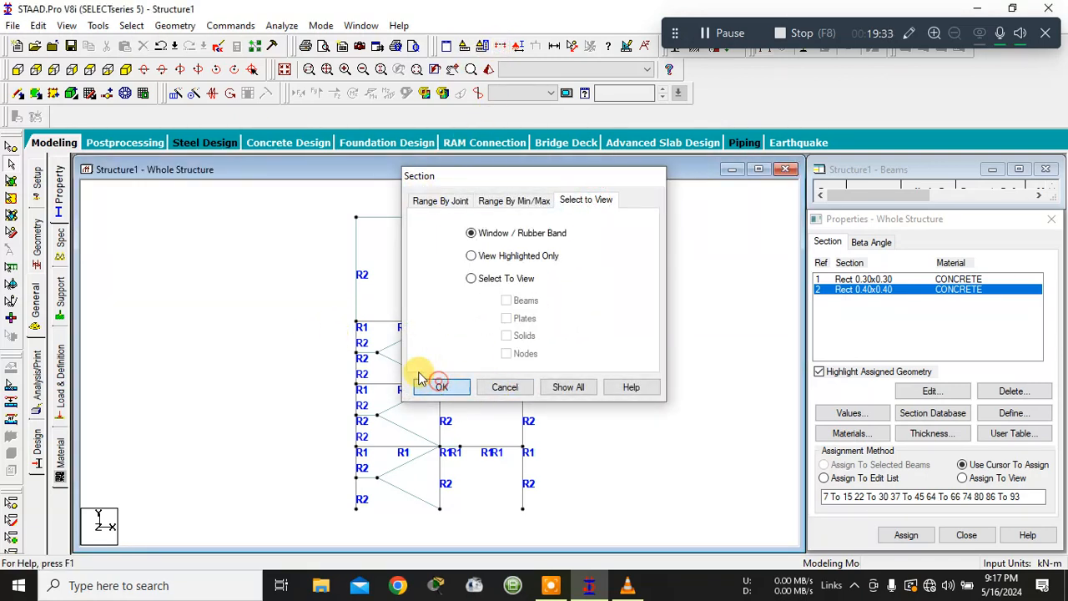
click(430, 385)
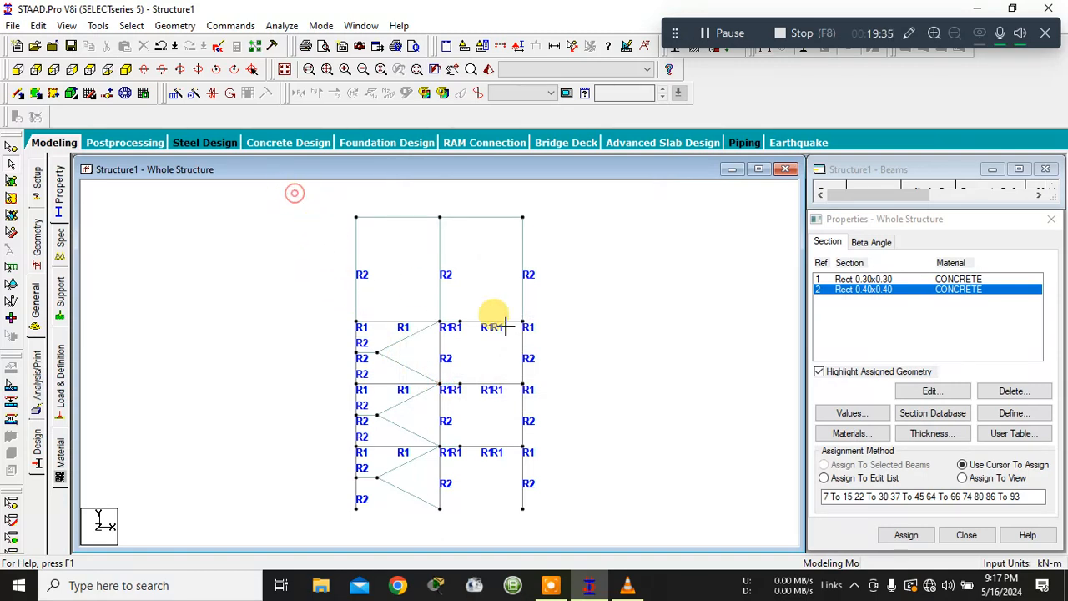
drag(585, 328, 584, 328)
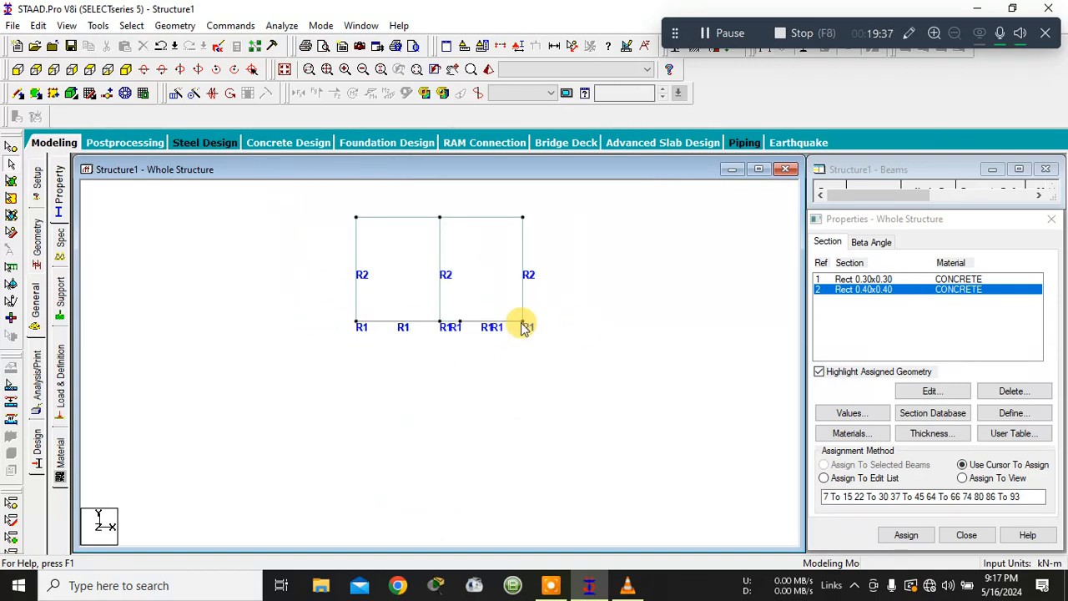
click(126, 71)
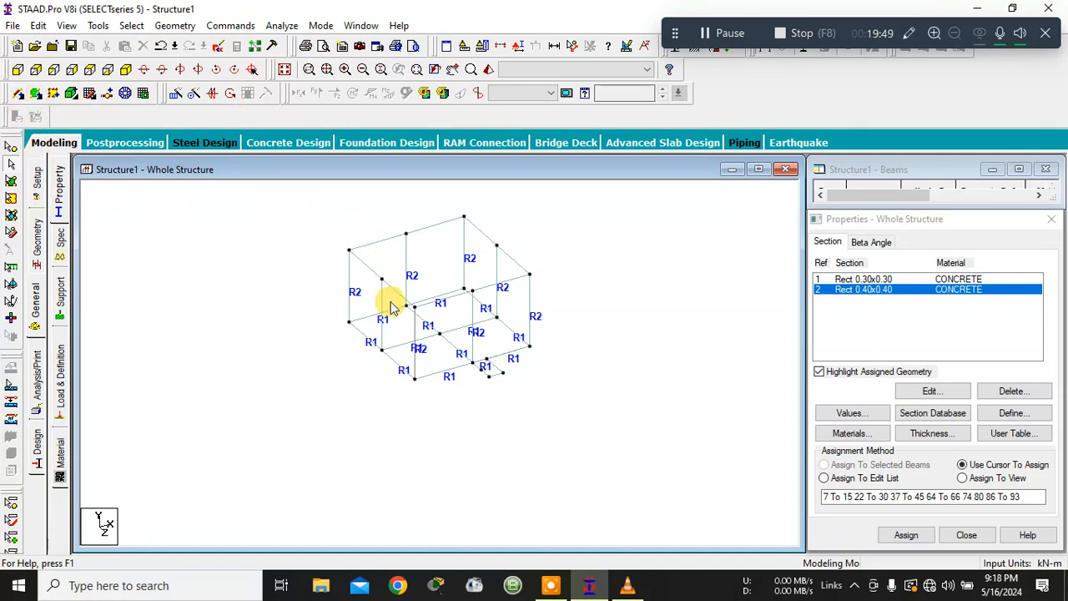
- Delete the middle column of the top storey on the front side of the frame
click(474, 311)
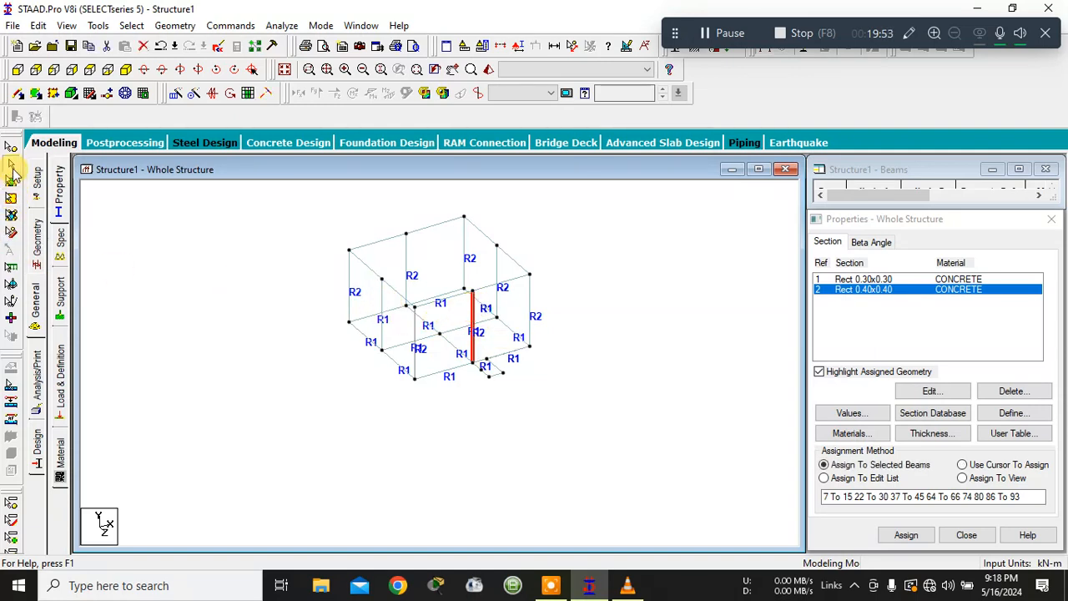
key(Delete)
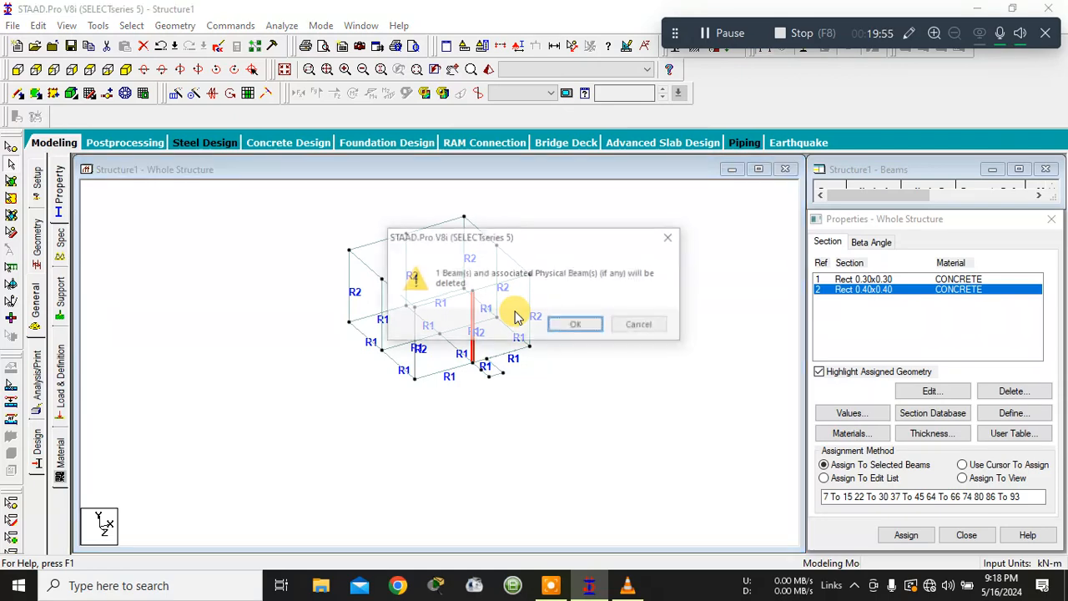
- Delete the three intermediate columns at the mid-sides of the topmost storey, leaving the corner columns in place
key(Return)
click(497, 278)
key(Delete)
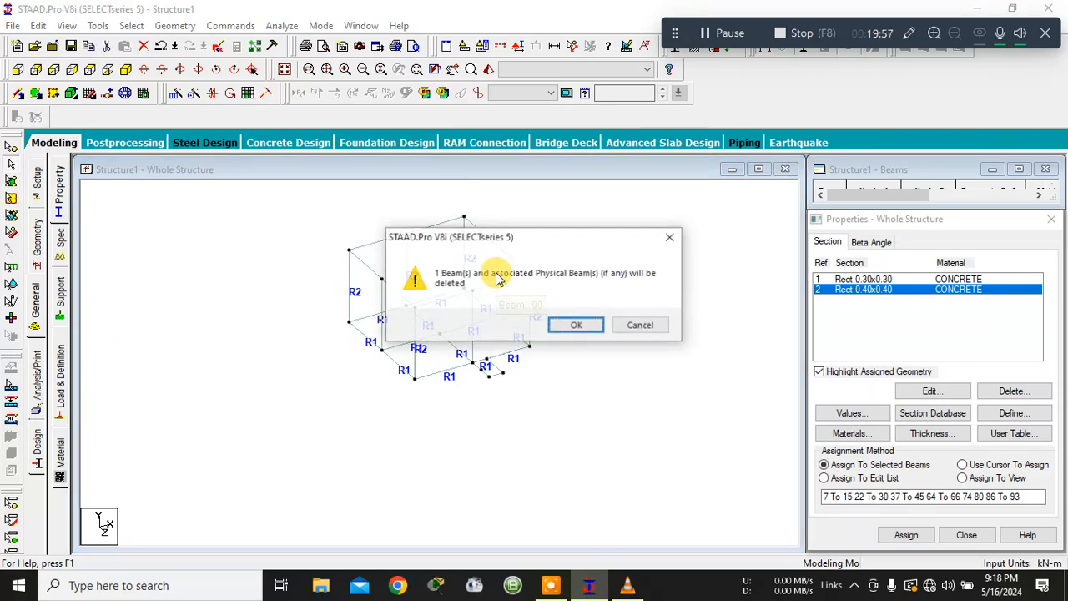
key(Return)
click(406, 262)
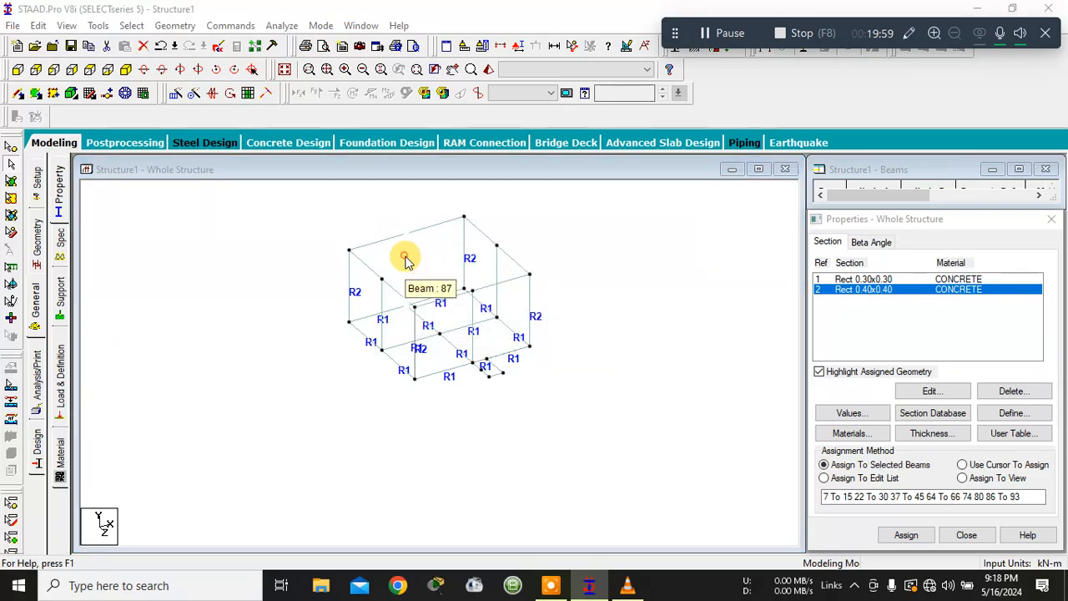
key(Delete)
key(Return)
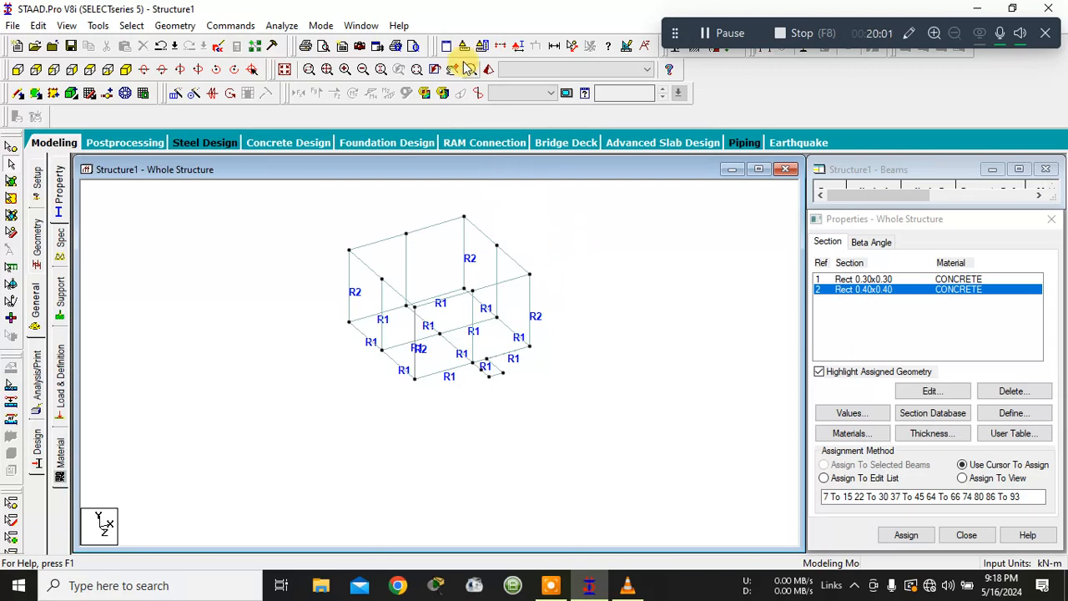
- Display the whole structure, inspect its 3D rendering from several angles, and close the rendered view
click(284, 70)
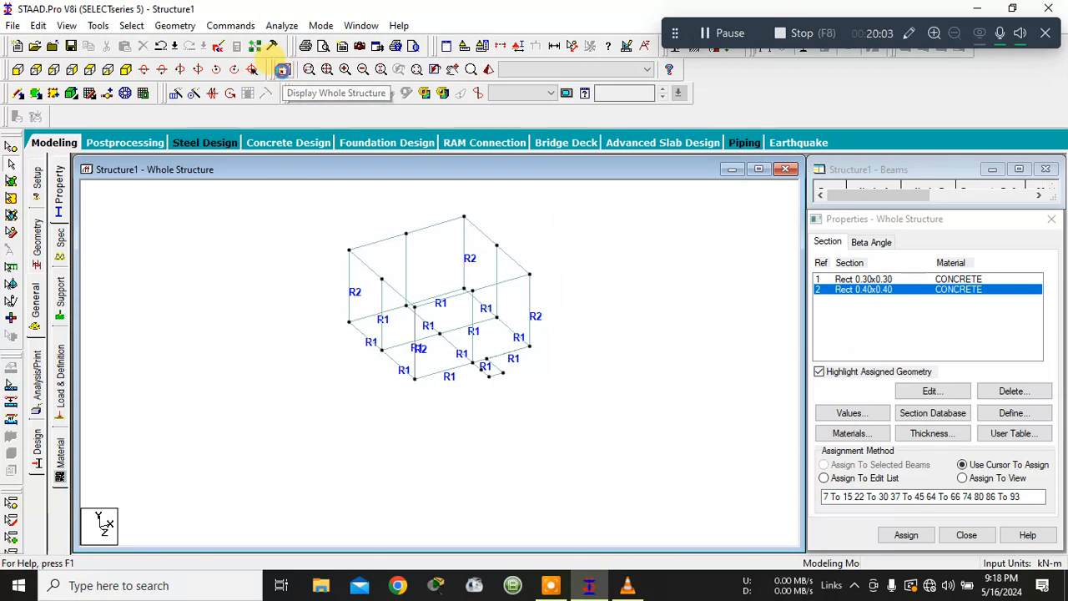
click(487, 71)
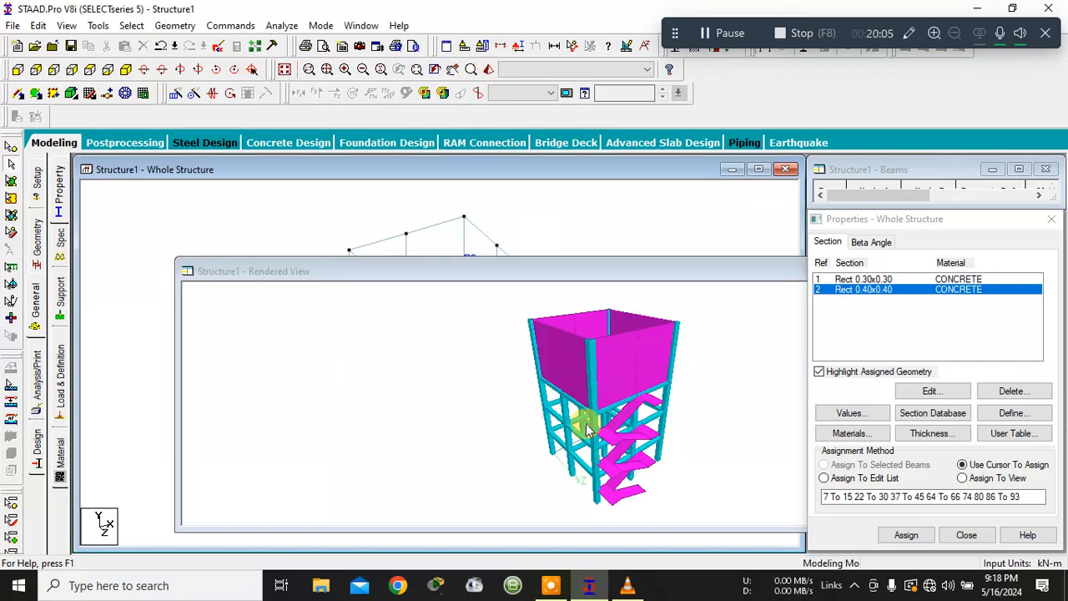
drag(579, 424, 745, 453)
drag(665, 465, 754, 363)
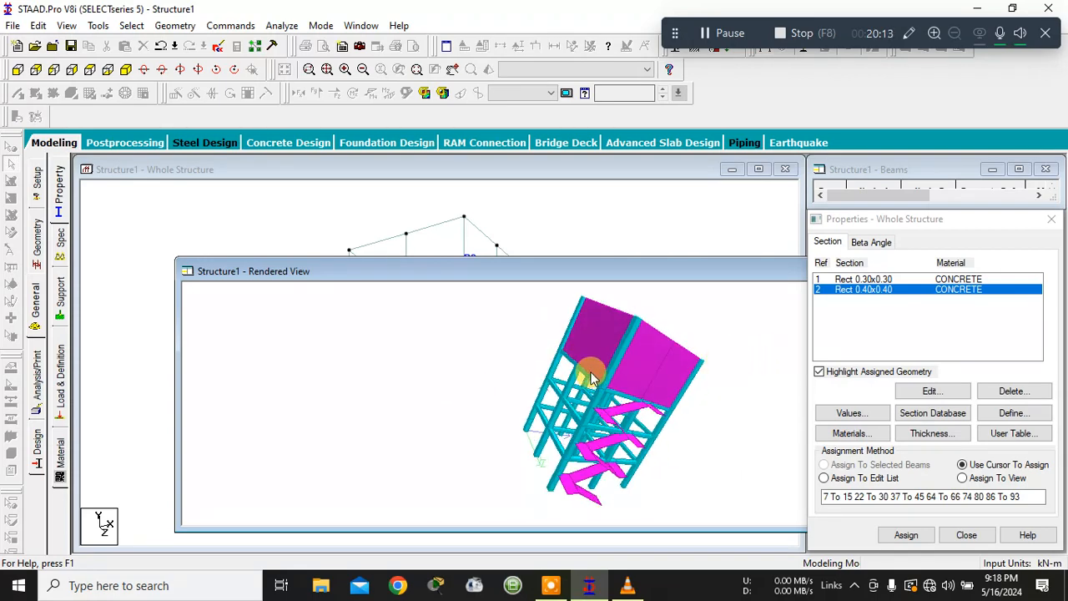
drag(613, 354, 515, 376)
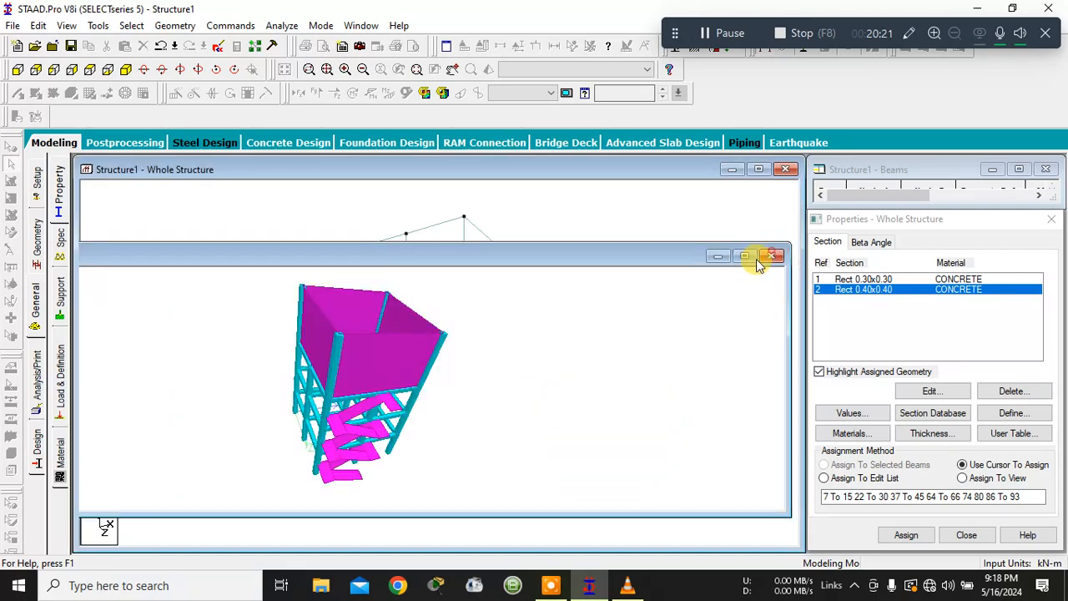
click(766, 256)
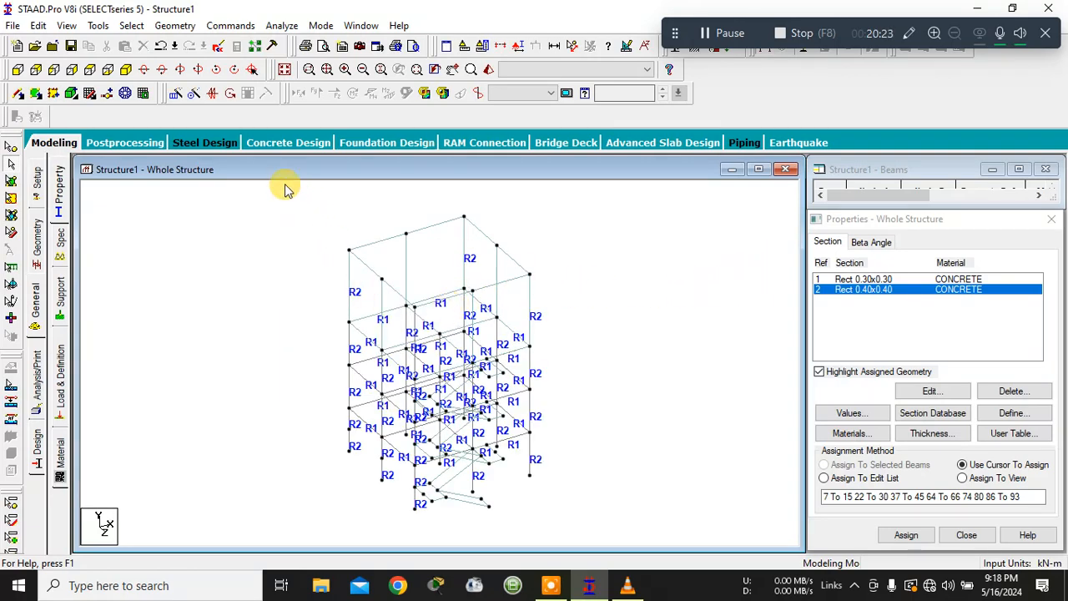
click(17, 69)
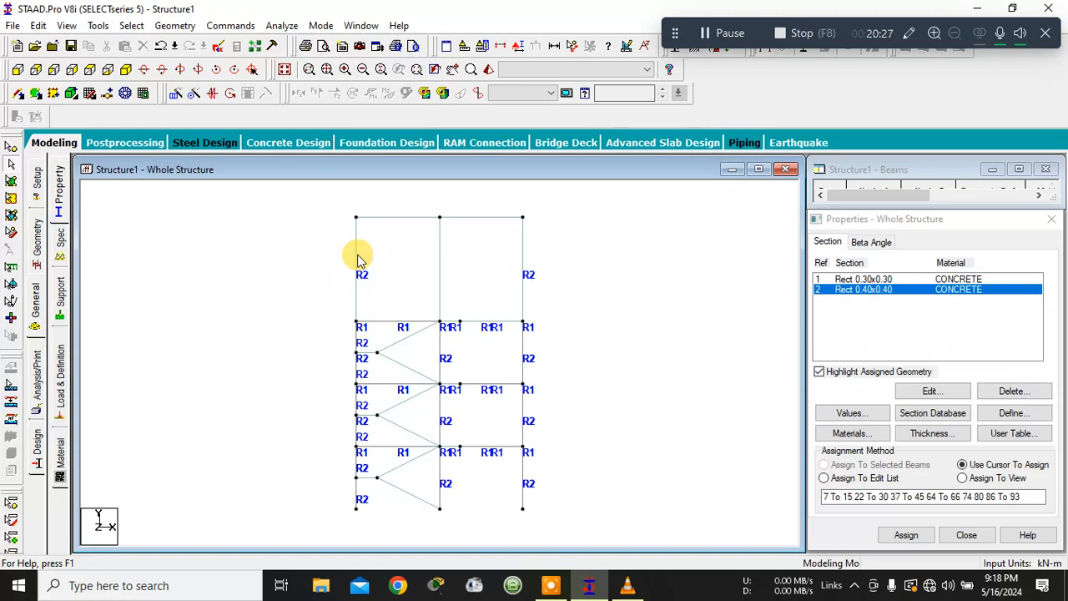
click(356, 259)
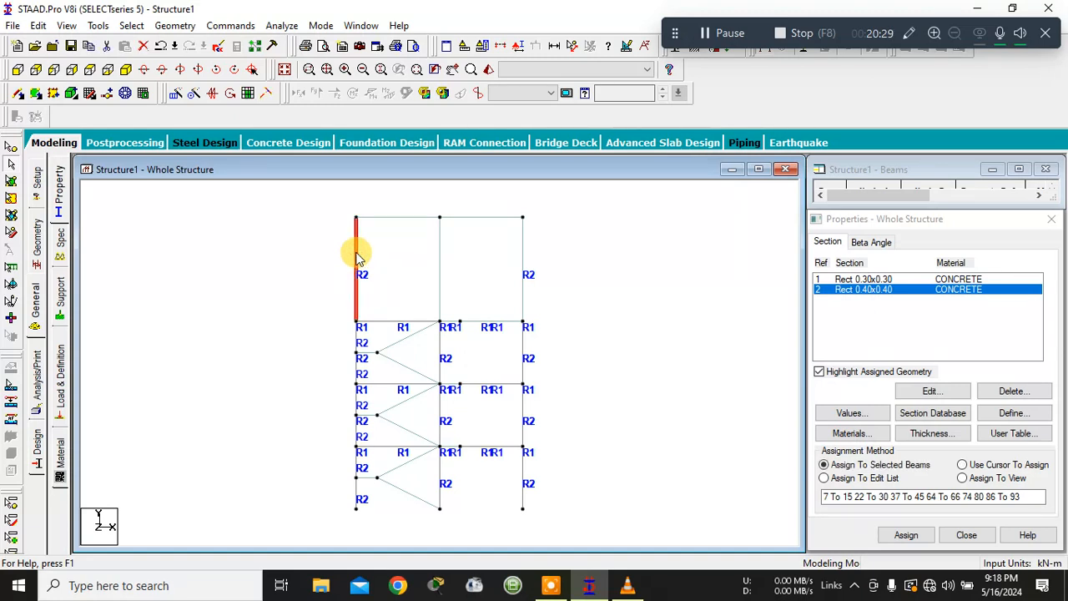
key(Delete)
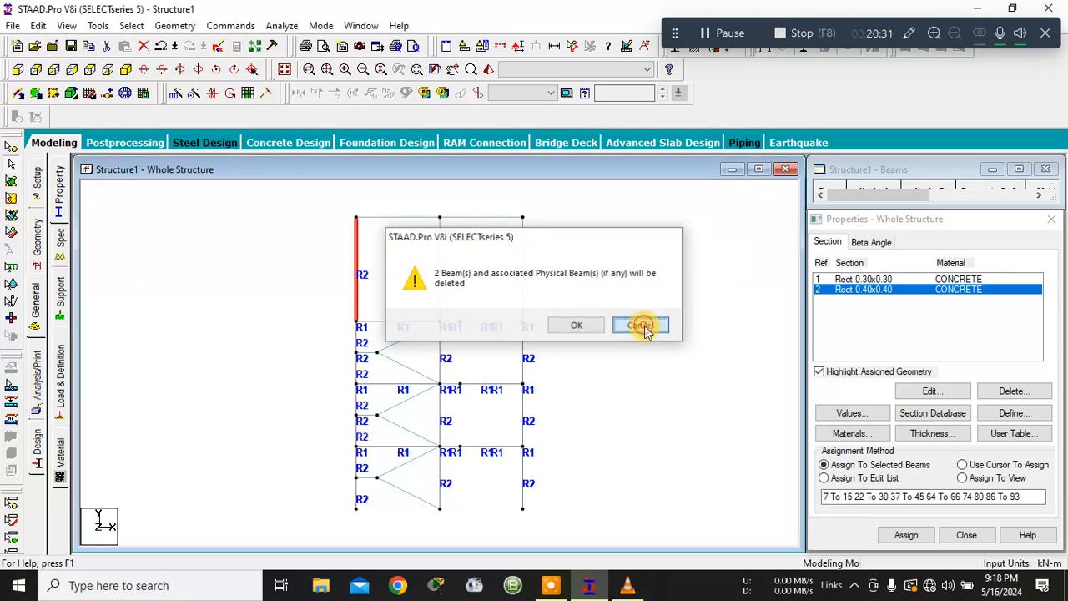
click(643, 326)
click(635, 297)
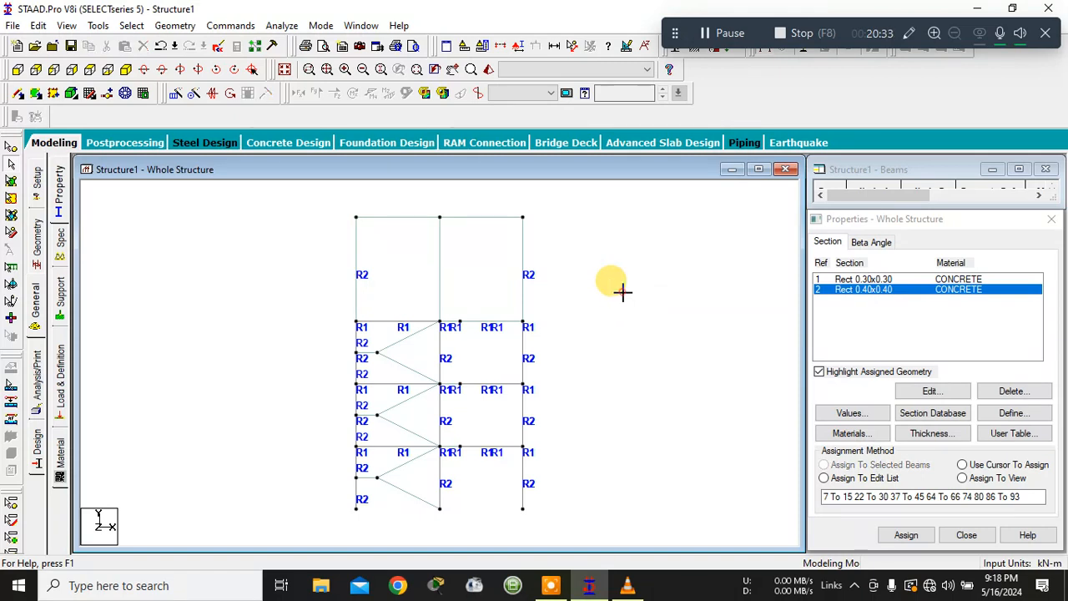
- Delete the four R2 corner columns of the topmost storey in the isometric view, one after another
click(127, 71)
click(350, 284)
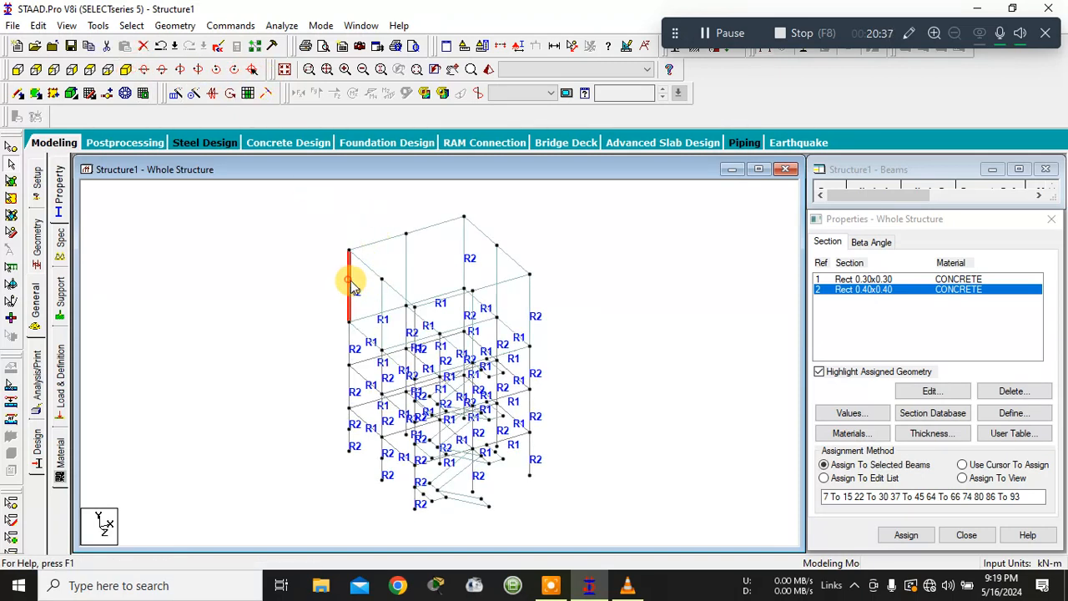
key(Delete)
key(Return)
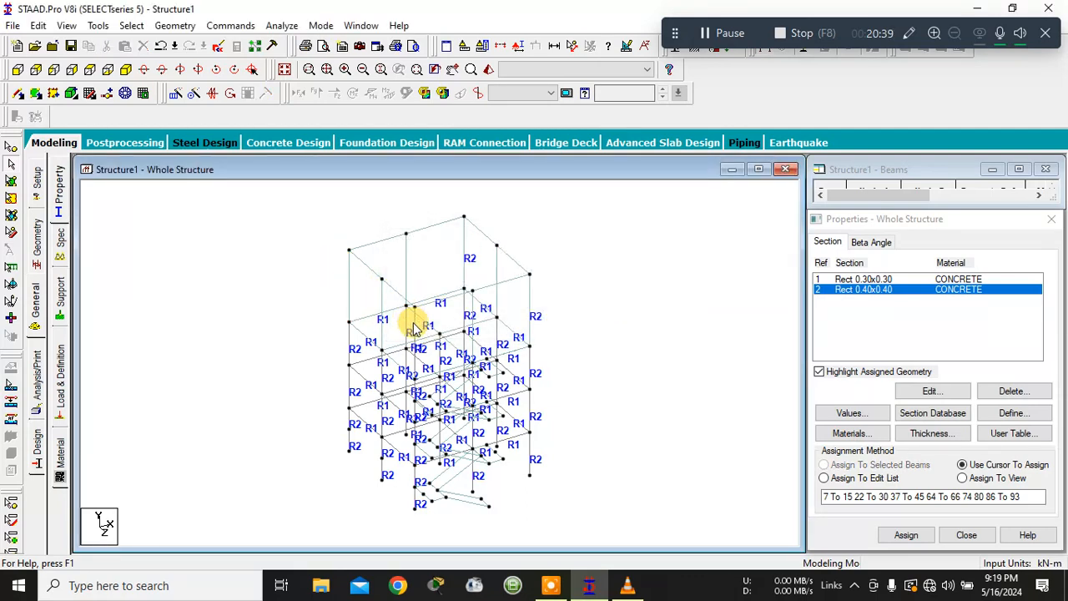
click(413, 331)
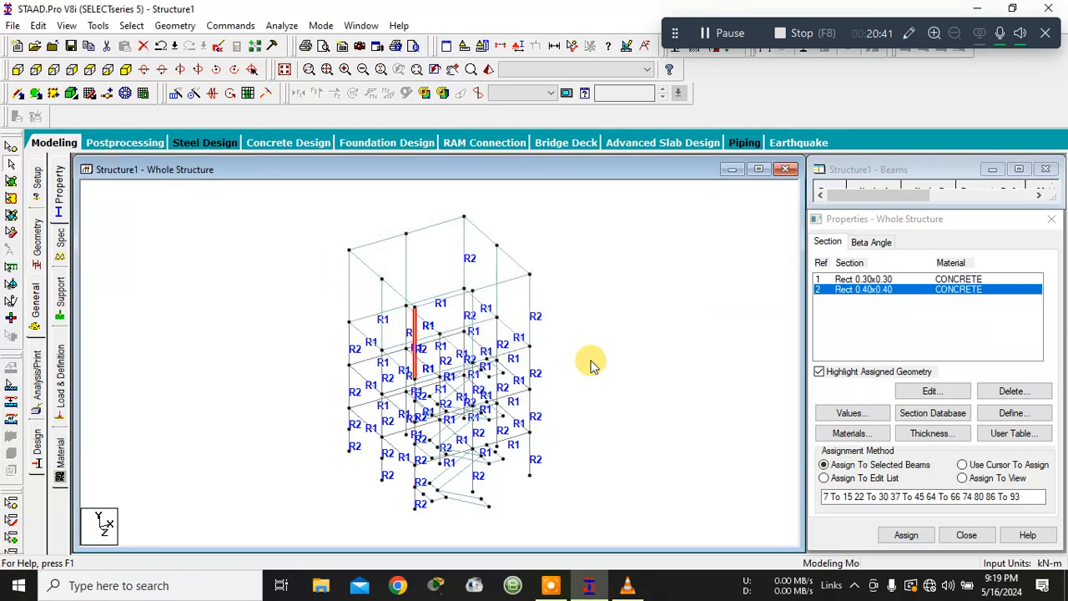
key(Delete)
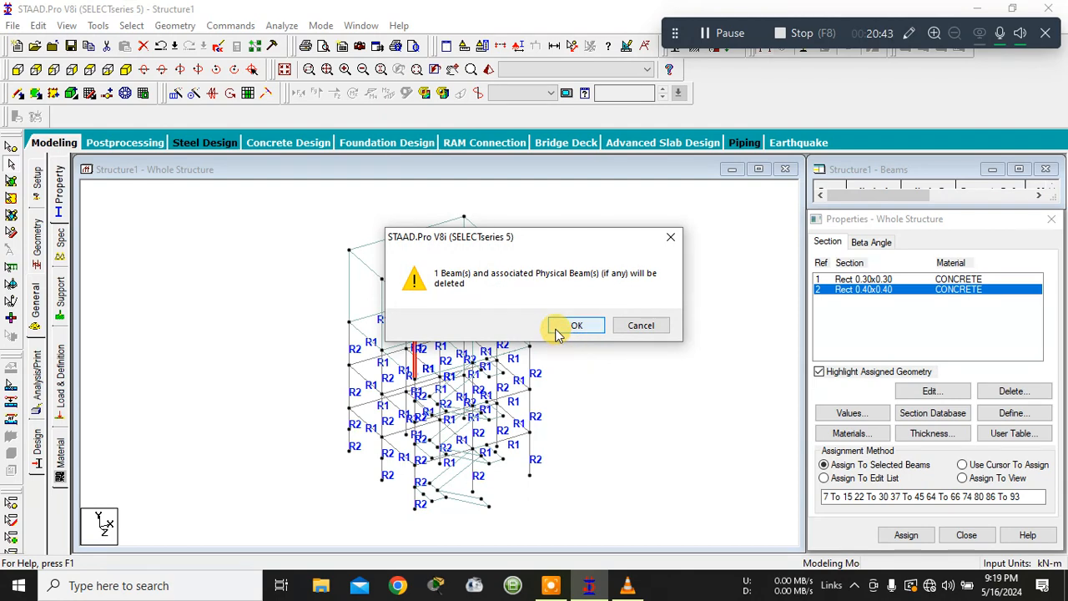
click(572, 326)
click(529, 304)
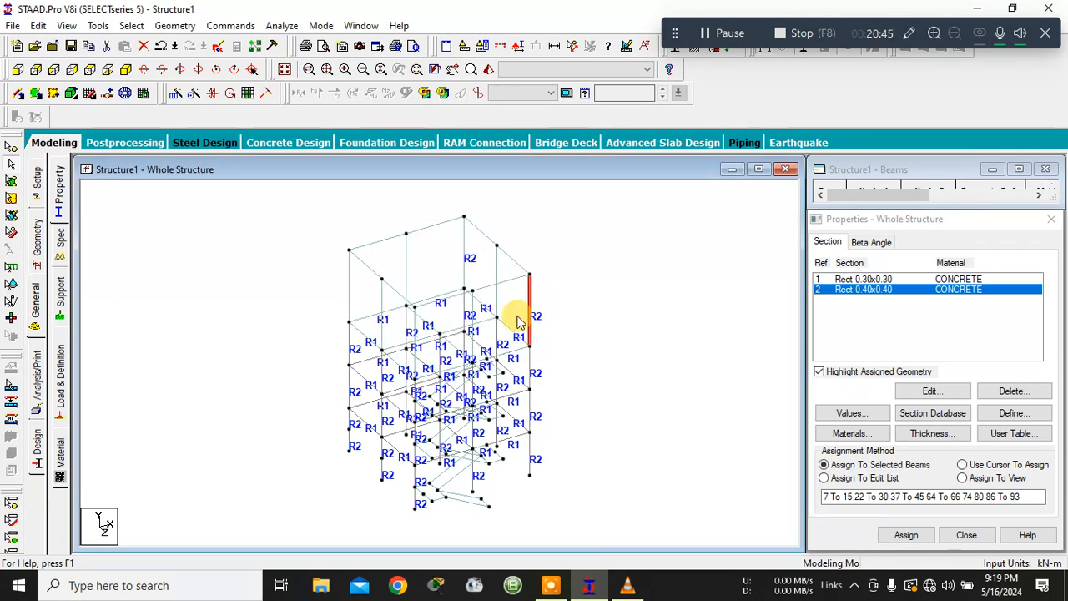
key(Delete)
key(Return)
click(461, 247)
key(Delete)
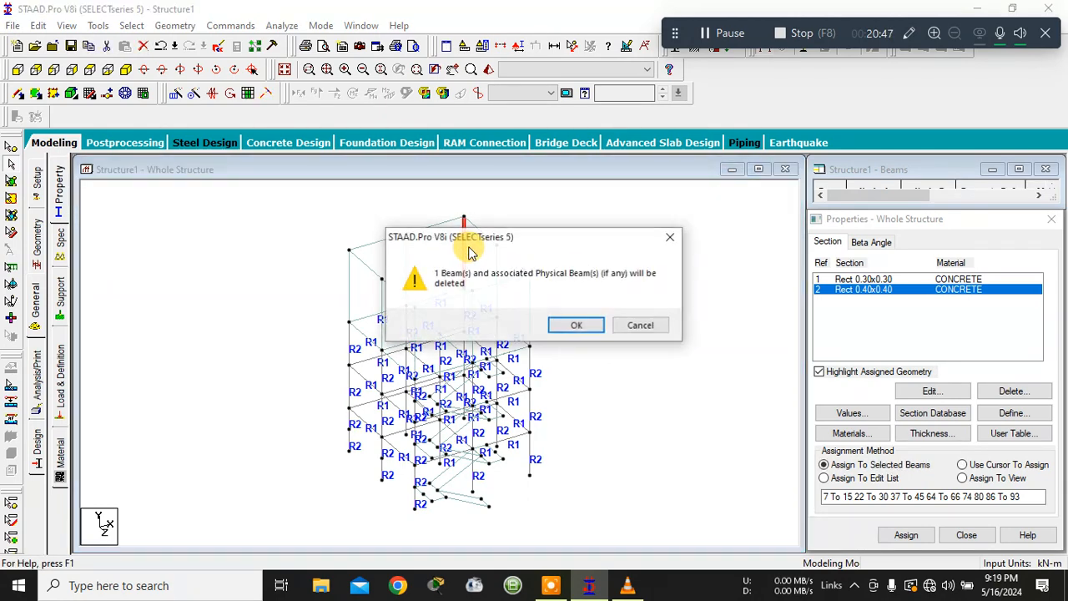
key(Return)
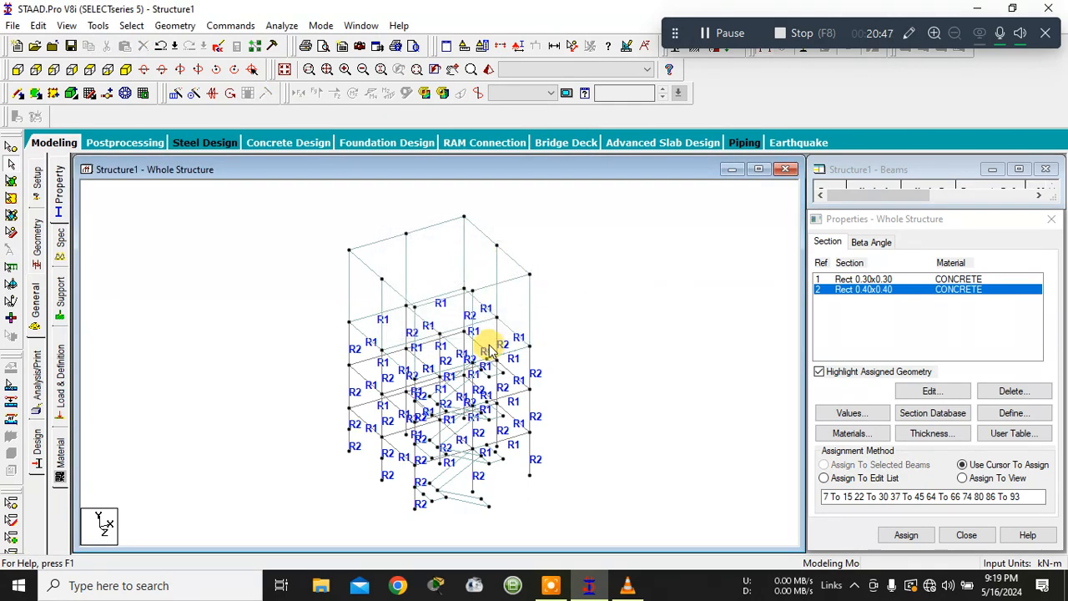
- Inspect the tank walls and supporting frame in the 3D rendering from several angles, and close the rendered view
click(488, 70)
drag(592, 378, 696, 359)
drag(689, 291, 488, 286)
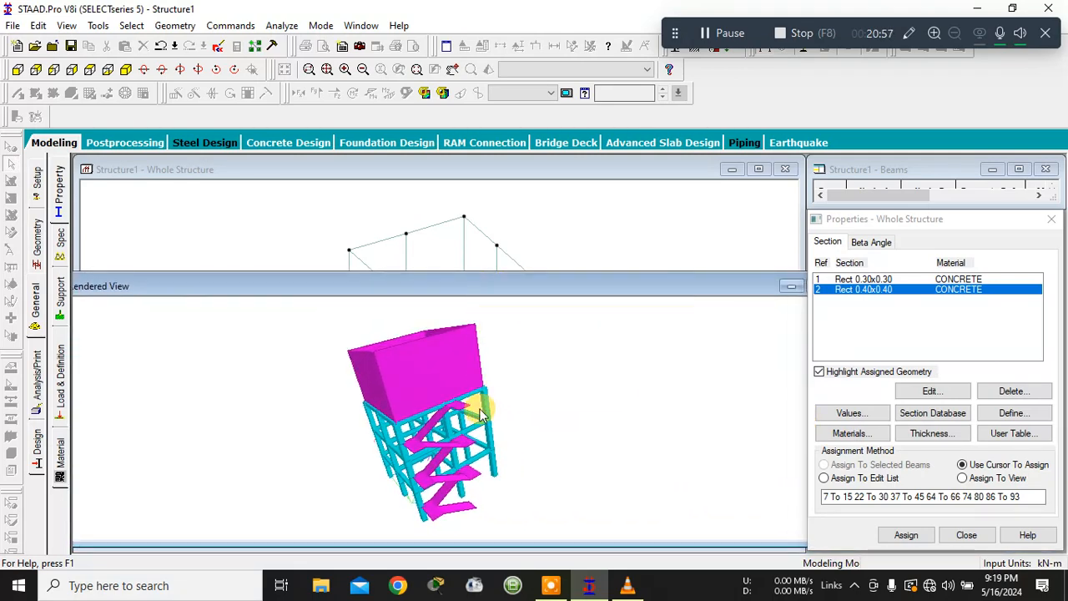
drag(464, 415, 382, 440)
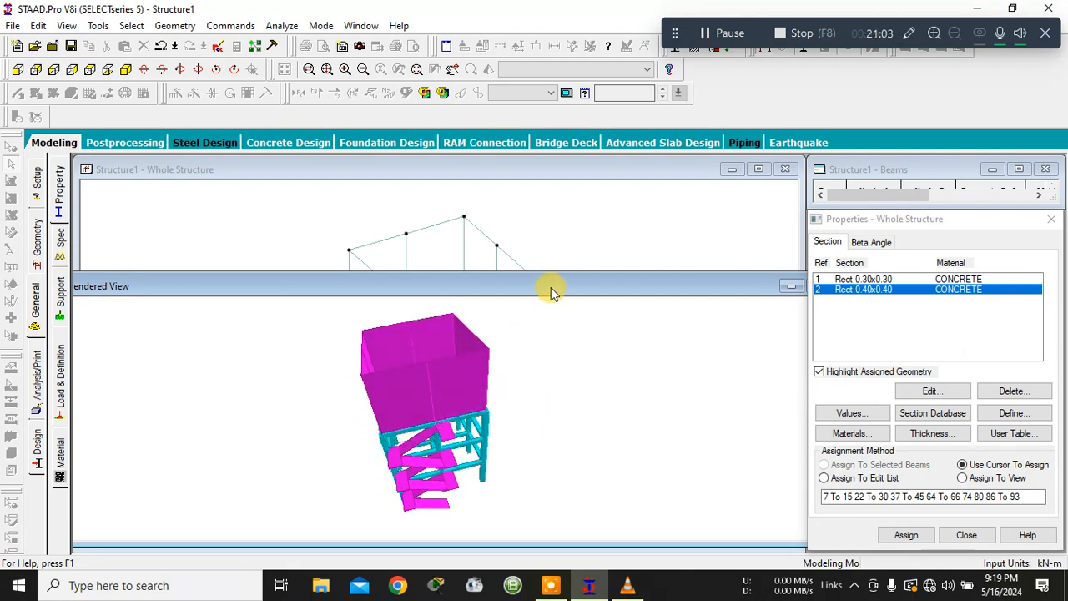
drag(551, 289, 369, 315)
click(663, 311)
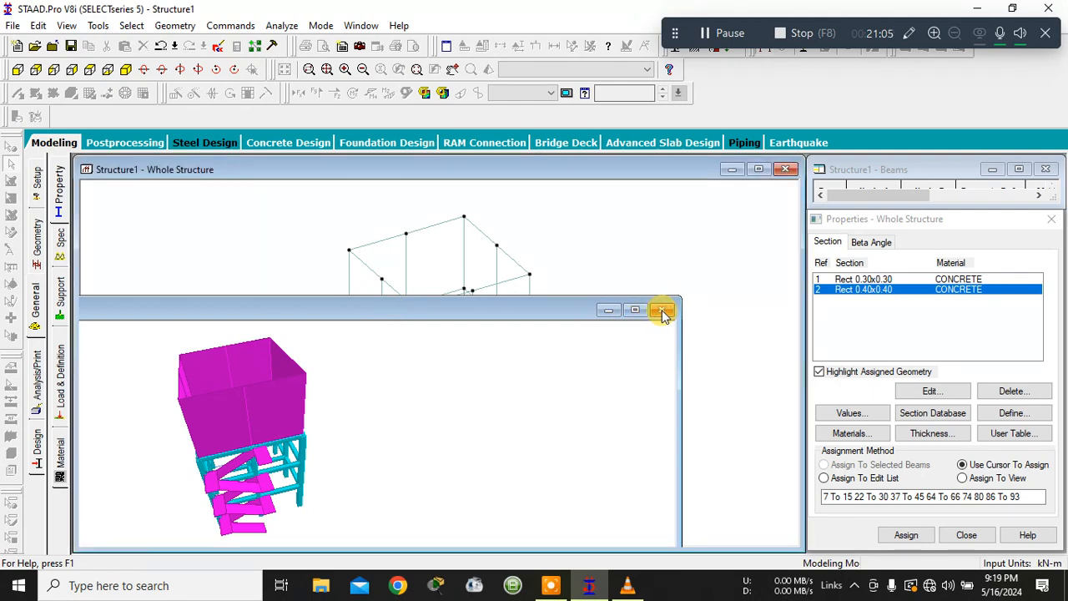
- Return to geometry modelling, isolate the 9 m level floor beams with a Window / Rubber Band section, and show them in plan
click(14, 72)
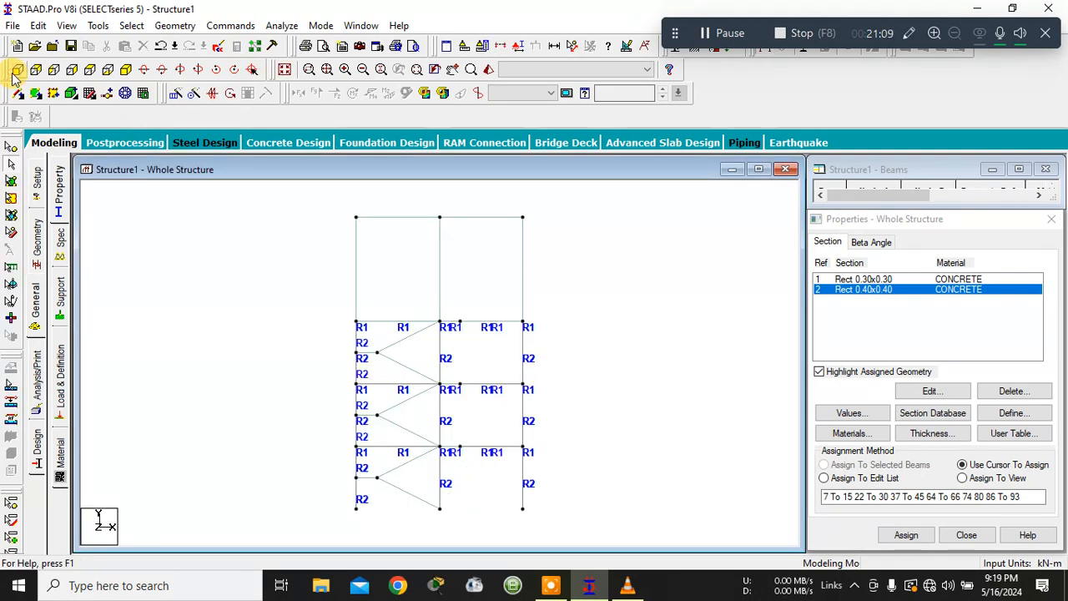
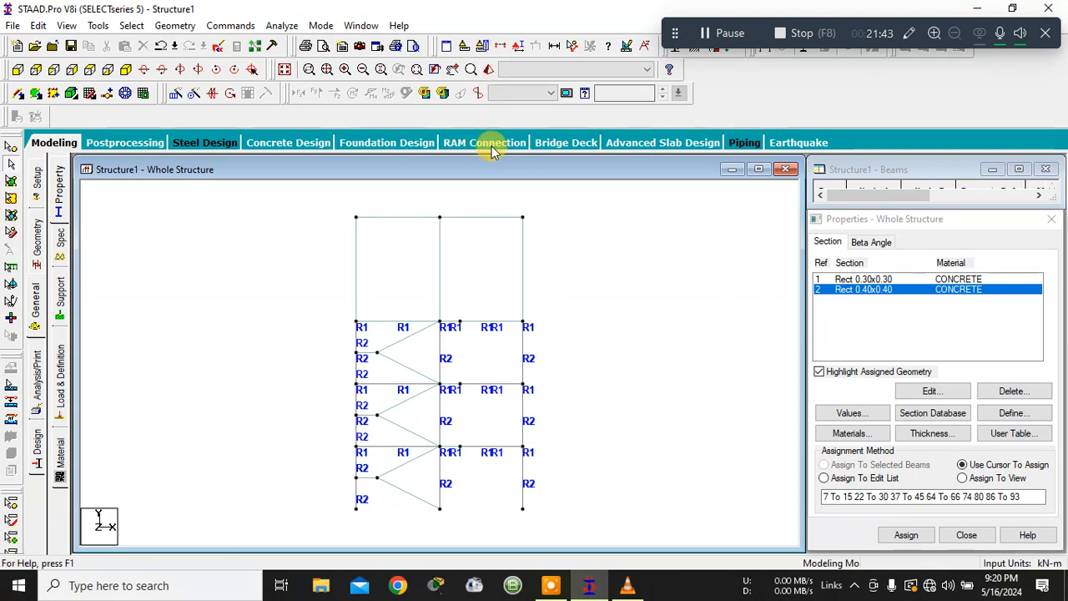
click(124, 71)
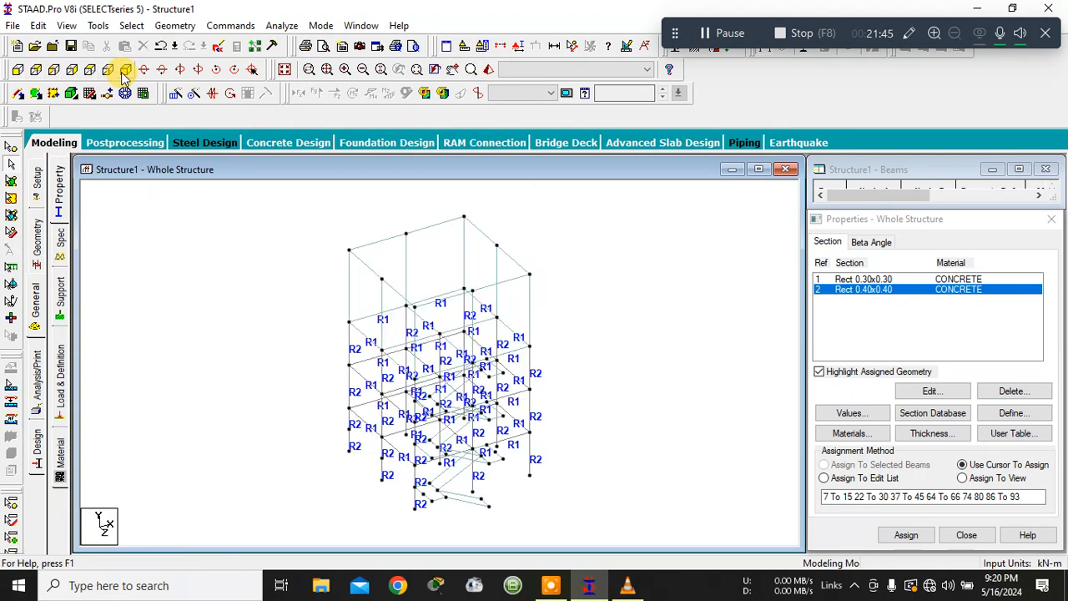
click(35, 242)
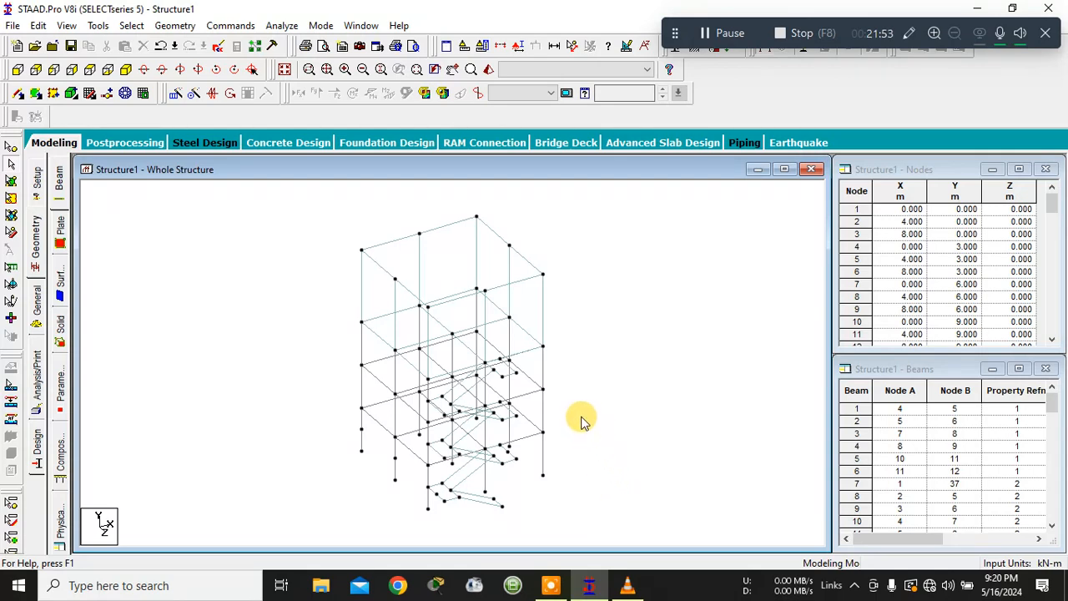
click(18, 70)
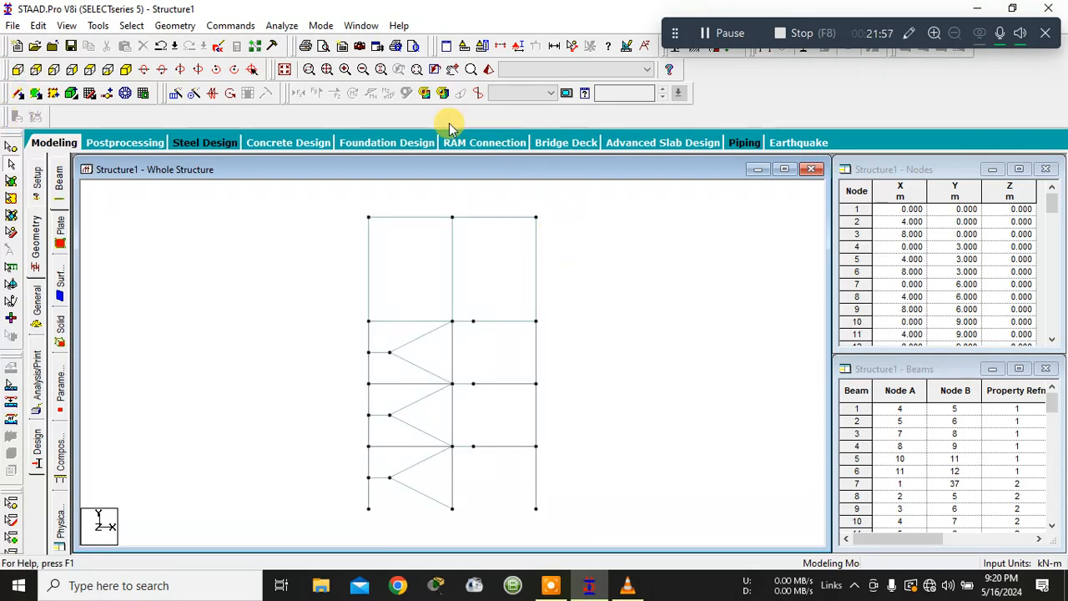
click(505, 47)
click(580, 201)
click(450, 384)
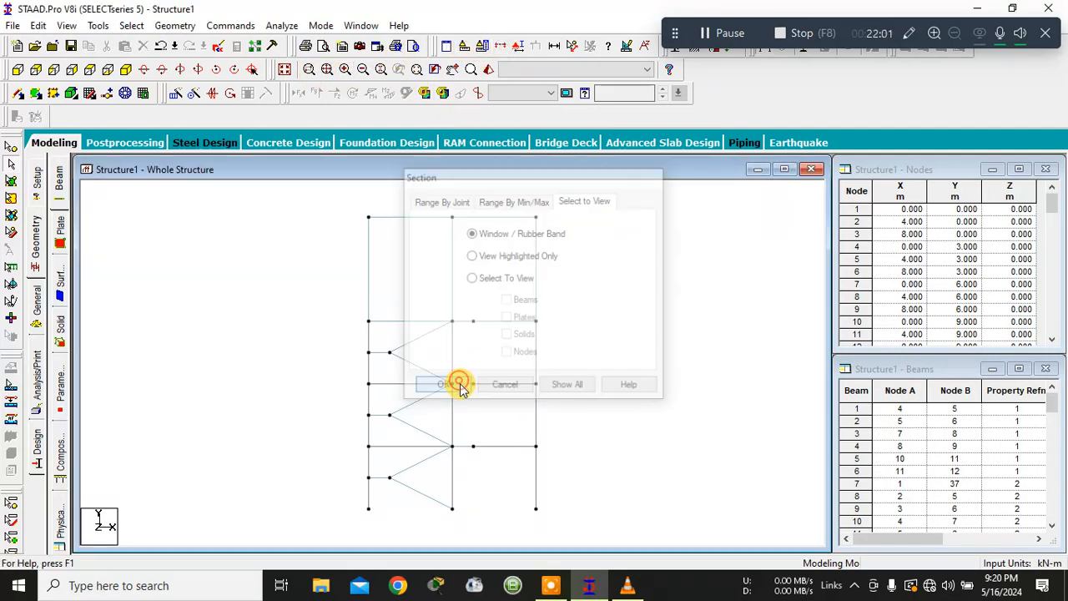
drag(331, 285, 582, 332)
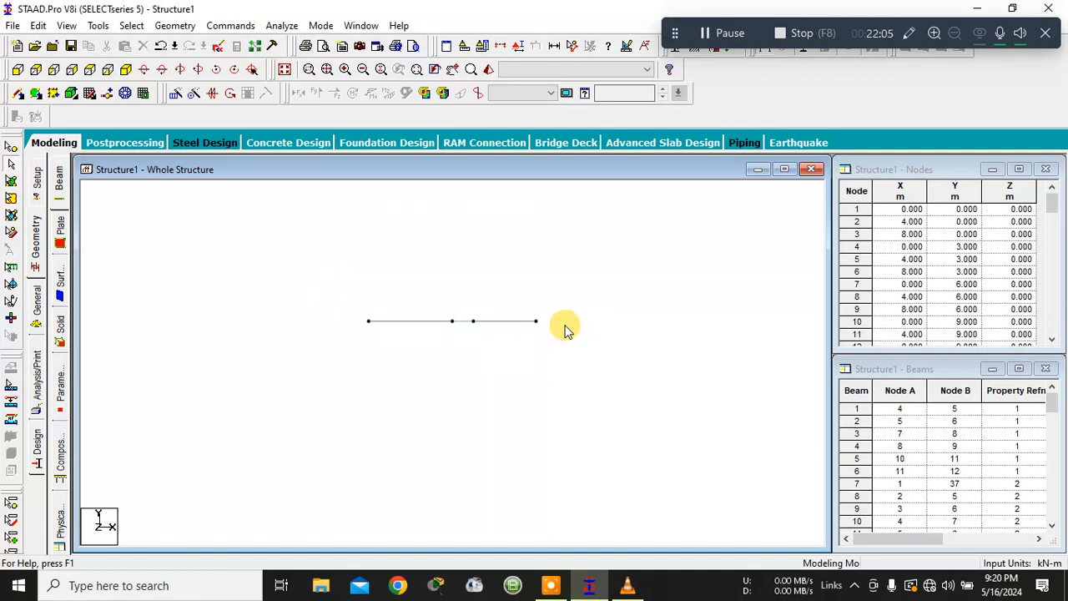
click(92, 72)
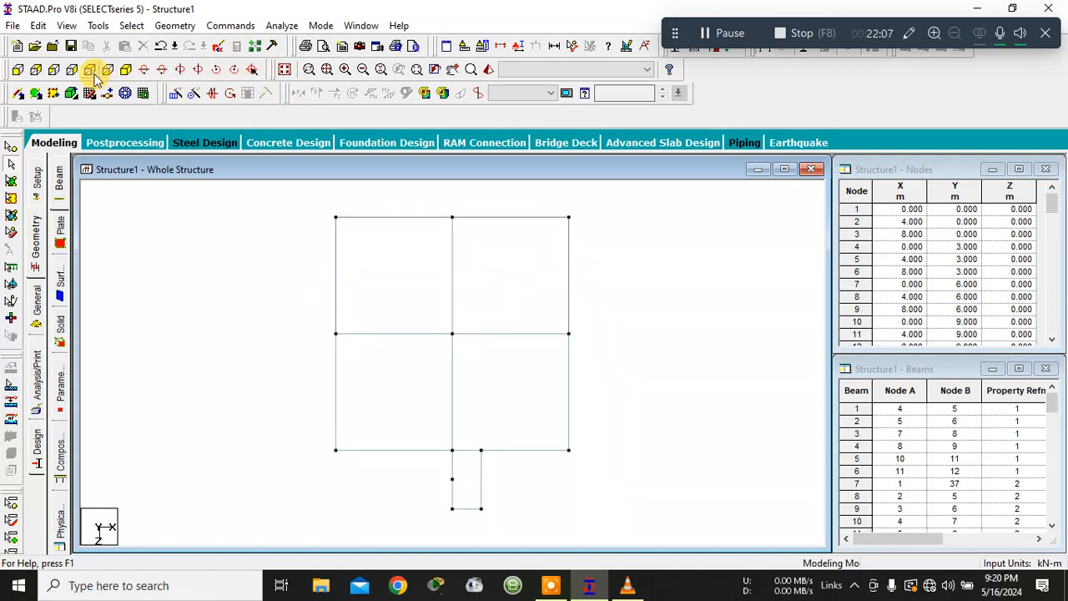
scroll(618, 250, down, 1)
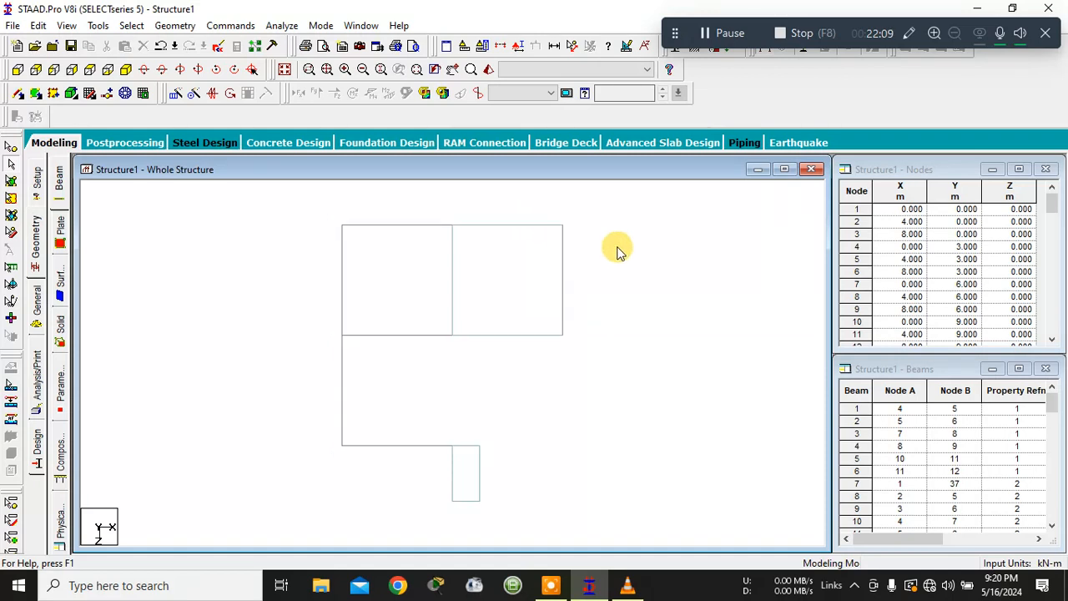
scroll(619, 254, down, 1)
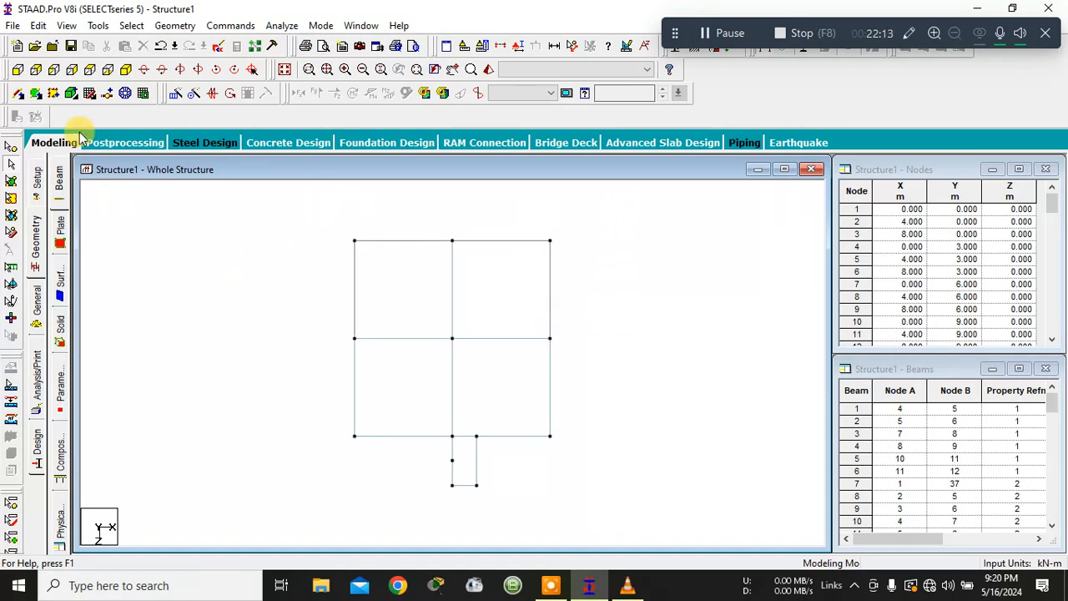
- Paste a copy of the 9 m level corner node at X 0, Z 0, offset -2 m in Z
click(12, 150)
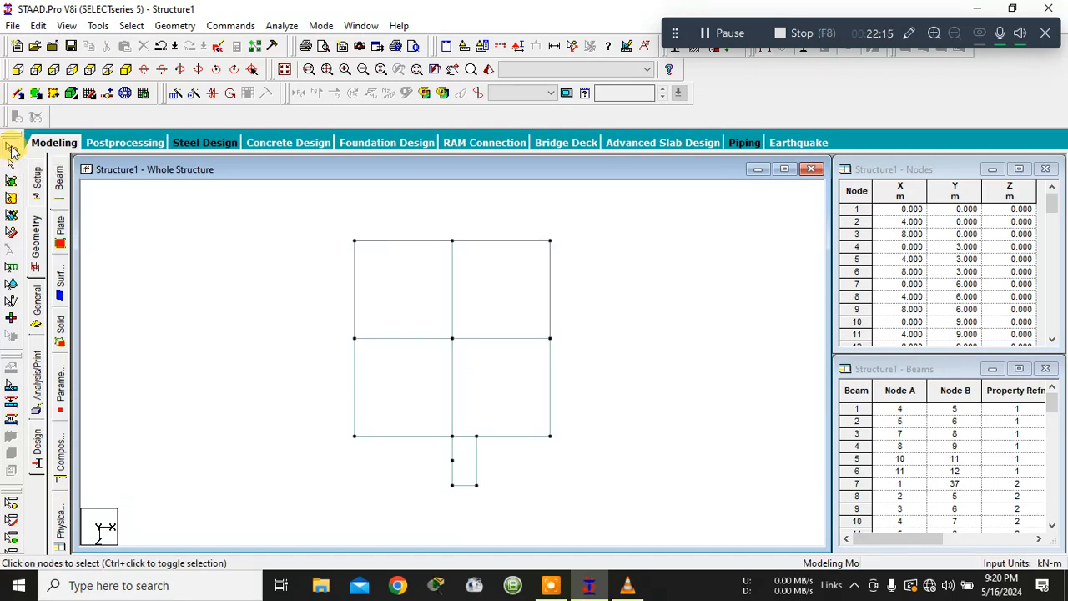
click(355, 241)
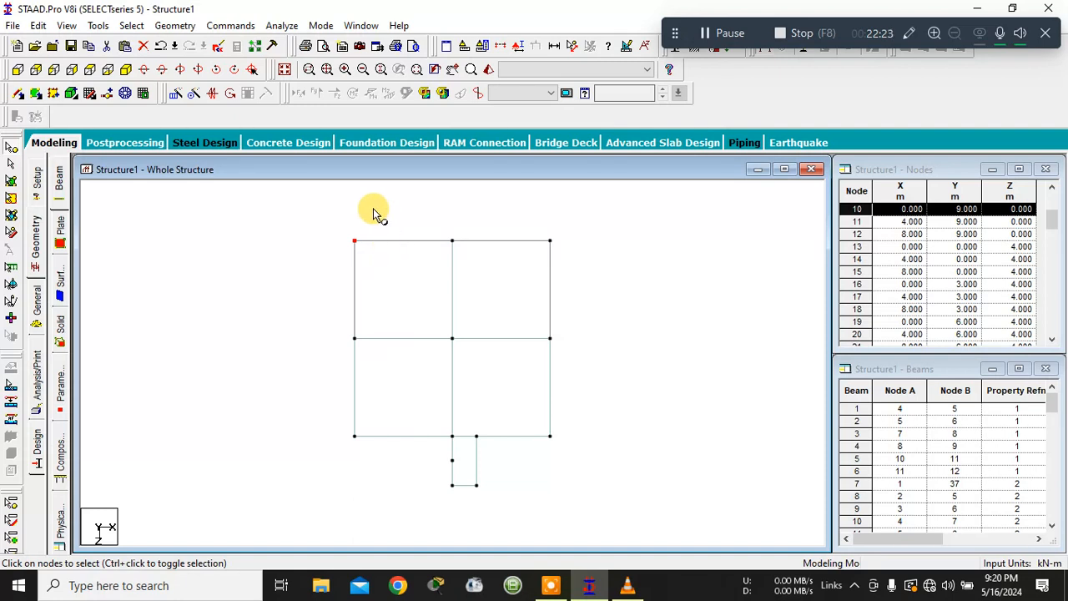
key(ctrl+v)
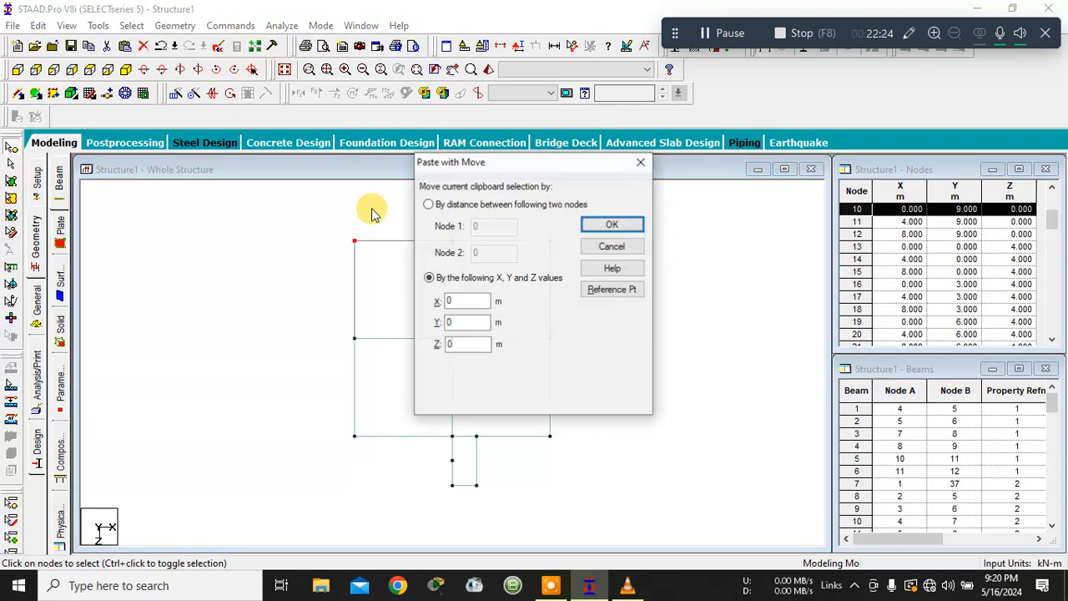
click(468, 323)
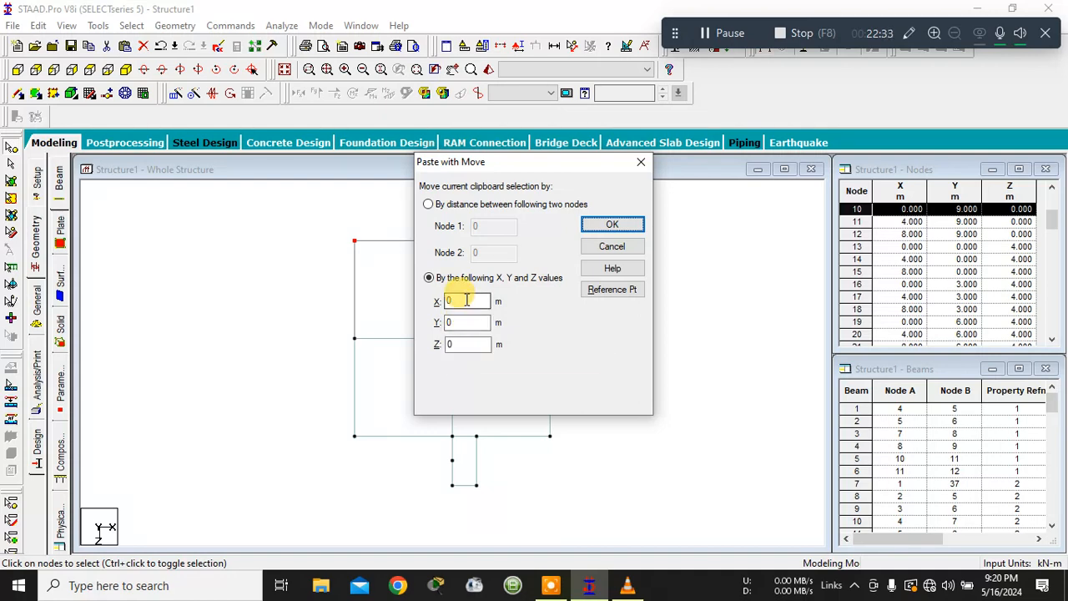
click(466, 342)
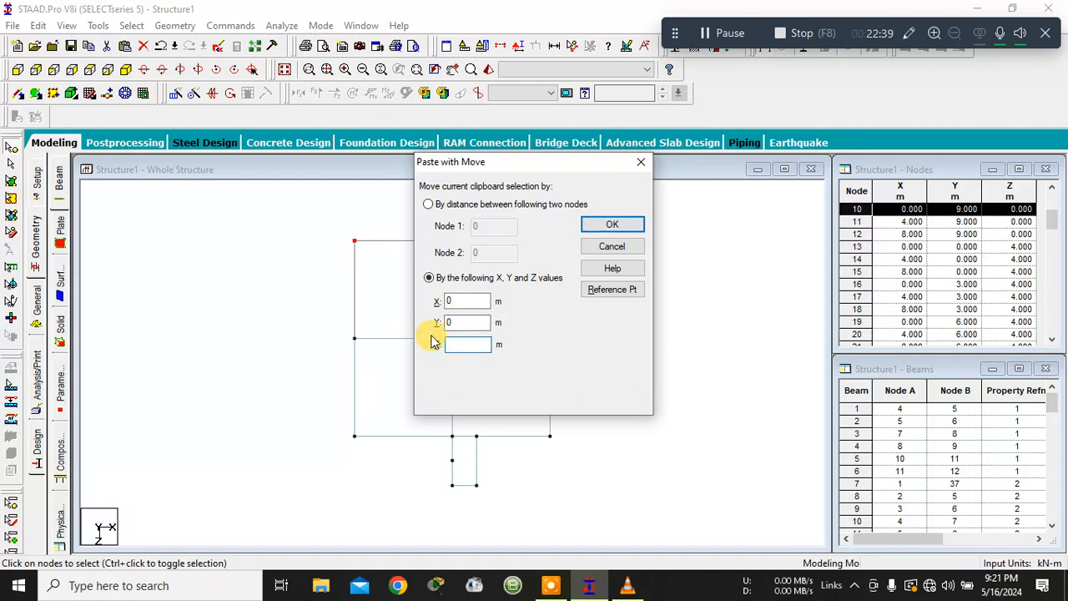
text(-4)
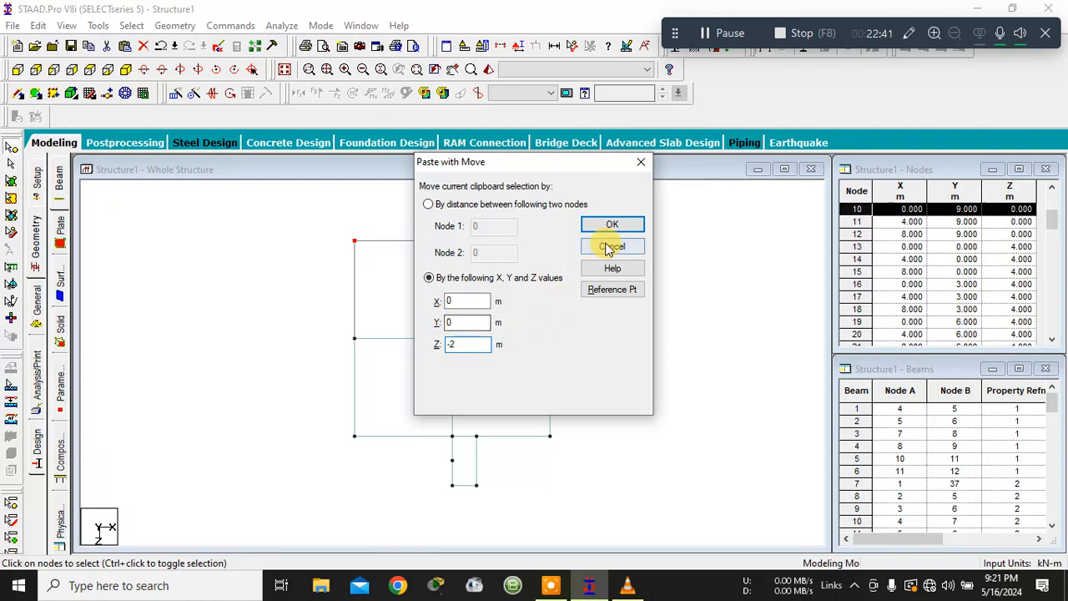
click(613, 223)
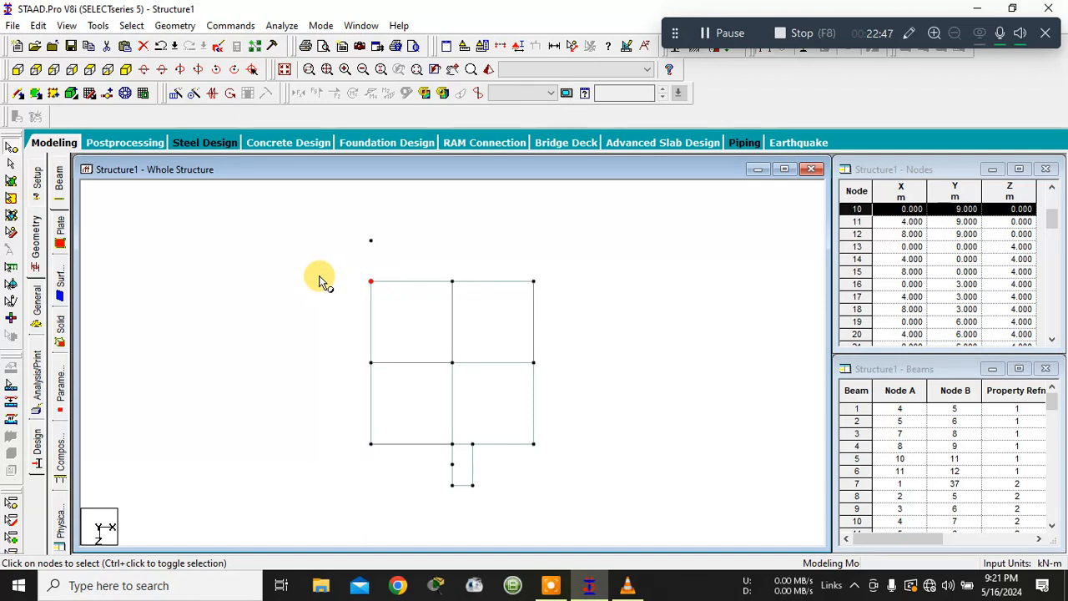
- Paste another copy of the corner node at X 0, Z 0, offset -2 m in X
key(ctrl+v)
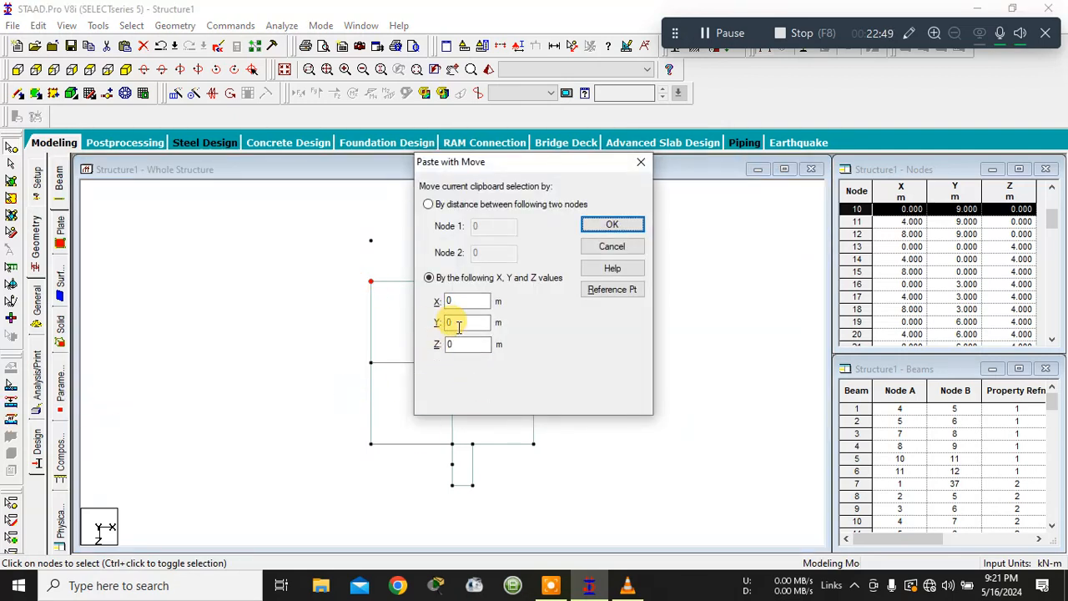
drag(460, 302, 398, 302)
text(-2)
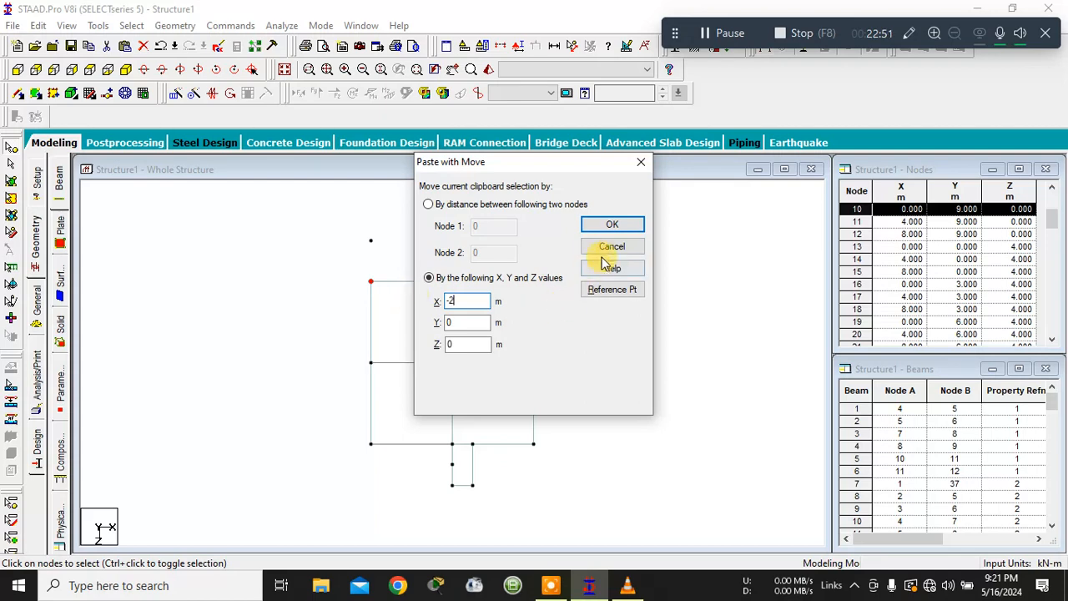
click(627, 224)
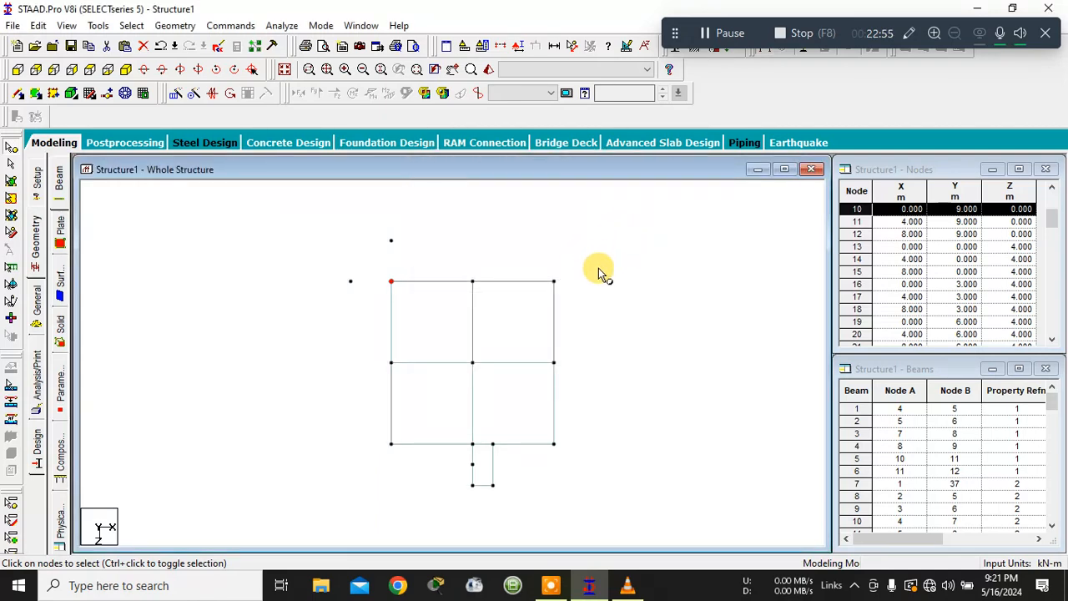
- Paste a copy of the 9 m level corner node at X 8, Z 0, offset 2 m in X and -2 m in Z
drag(536, 266, 587, 300)
key(ctrl+v)
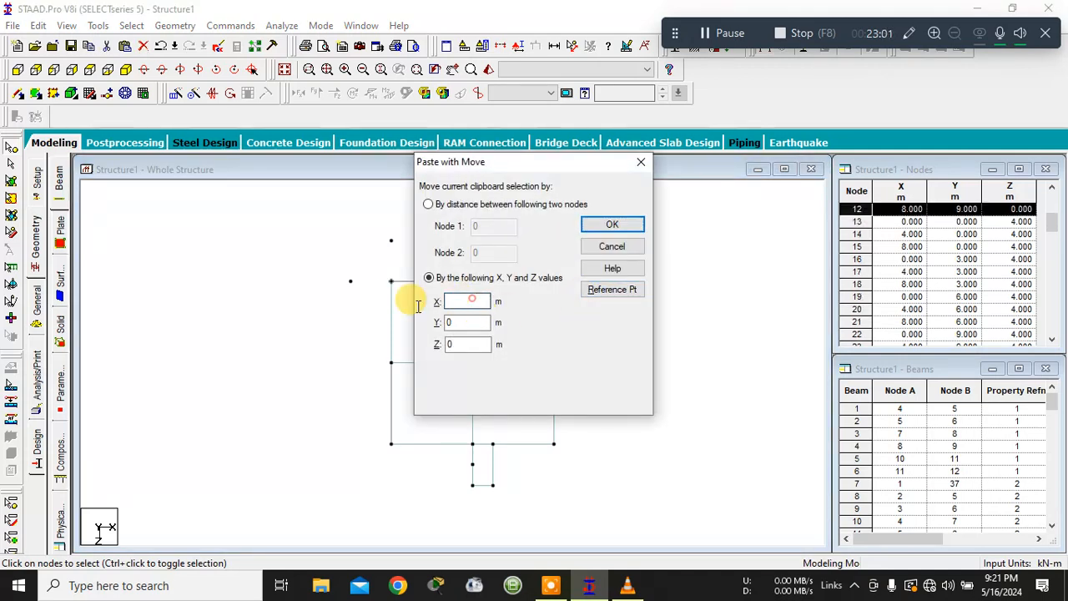
double_click(458, 301)
text(2)
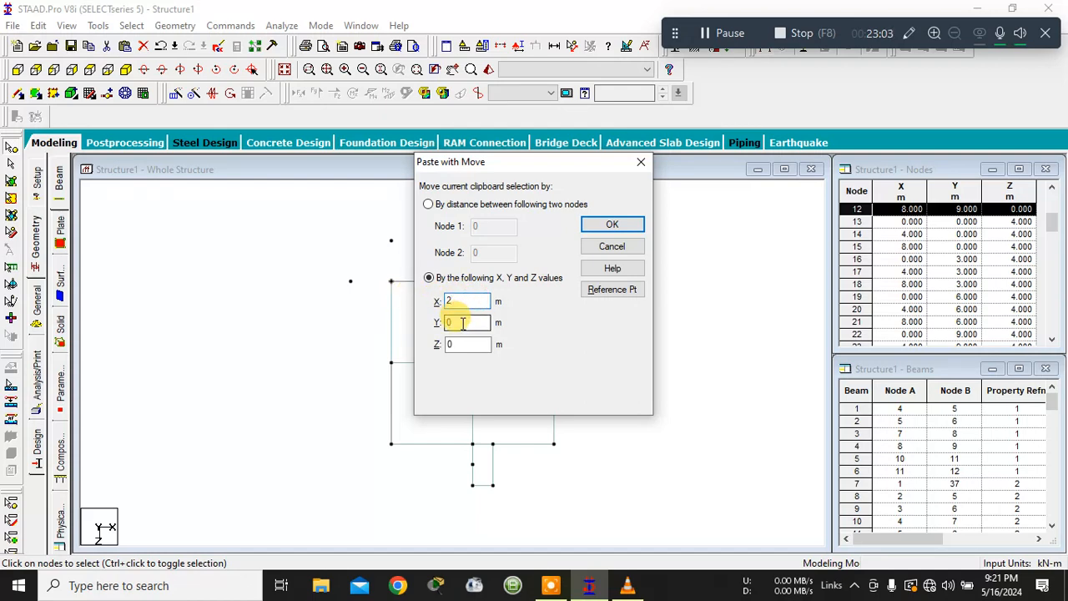
drag(522, 162, 697, 148)
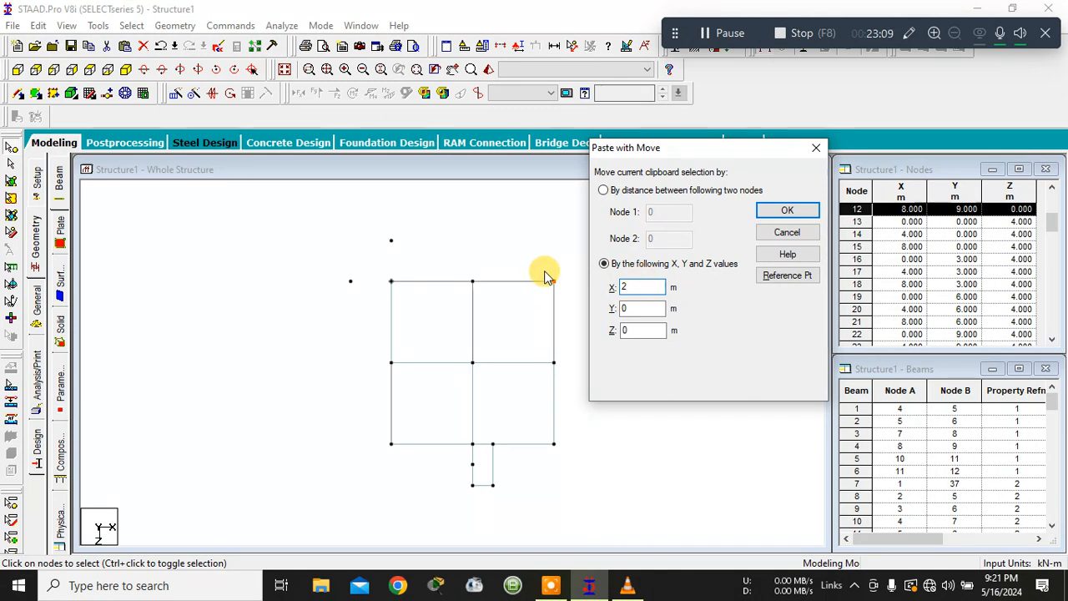
drag(635, 331, 611, 329)
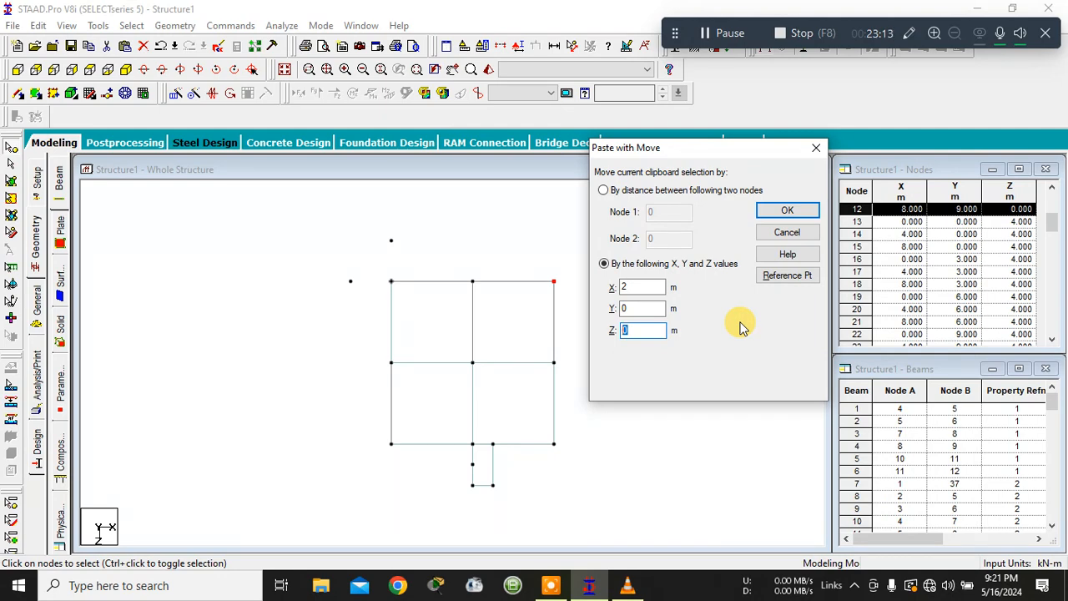
text(-2)
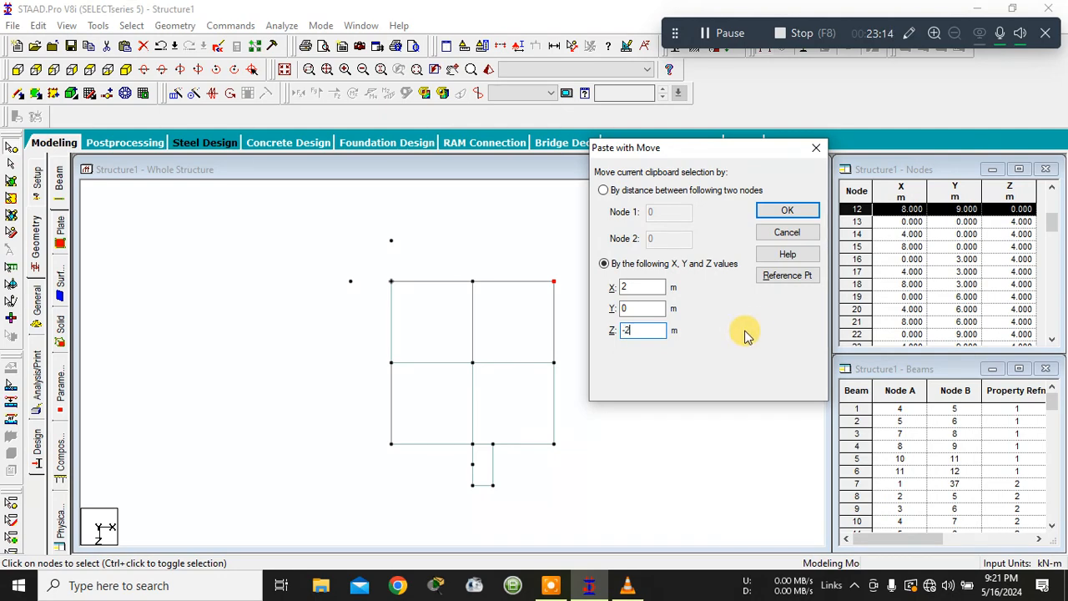
click(786, 210)
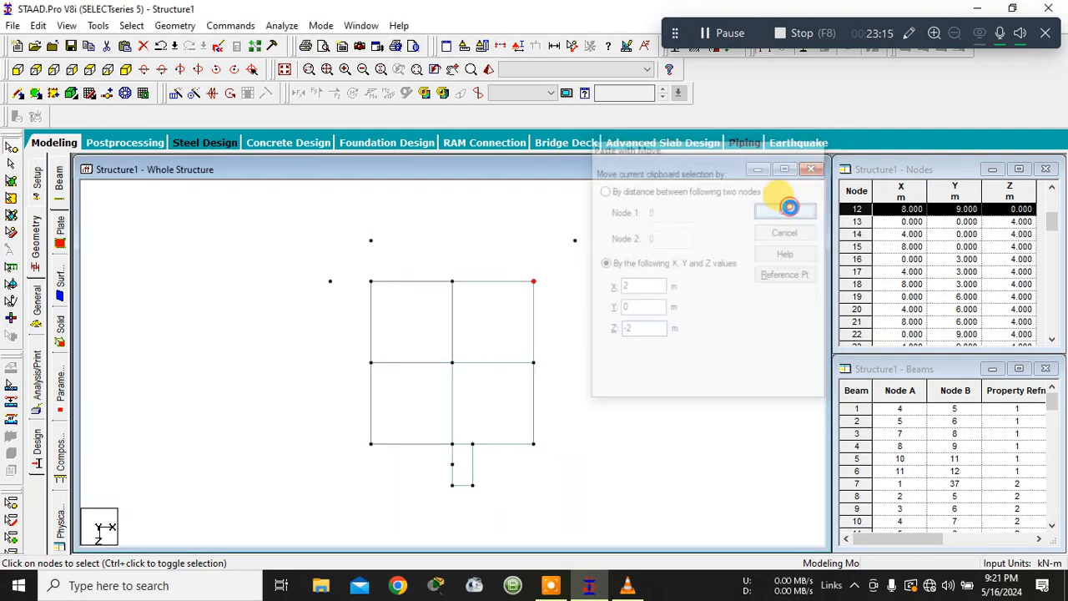
- Delete the diagonally offset node at X 10, Z -2 on the 9 m level
click(573, 237)
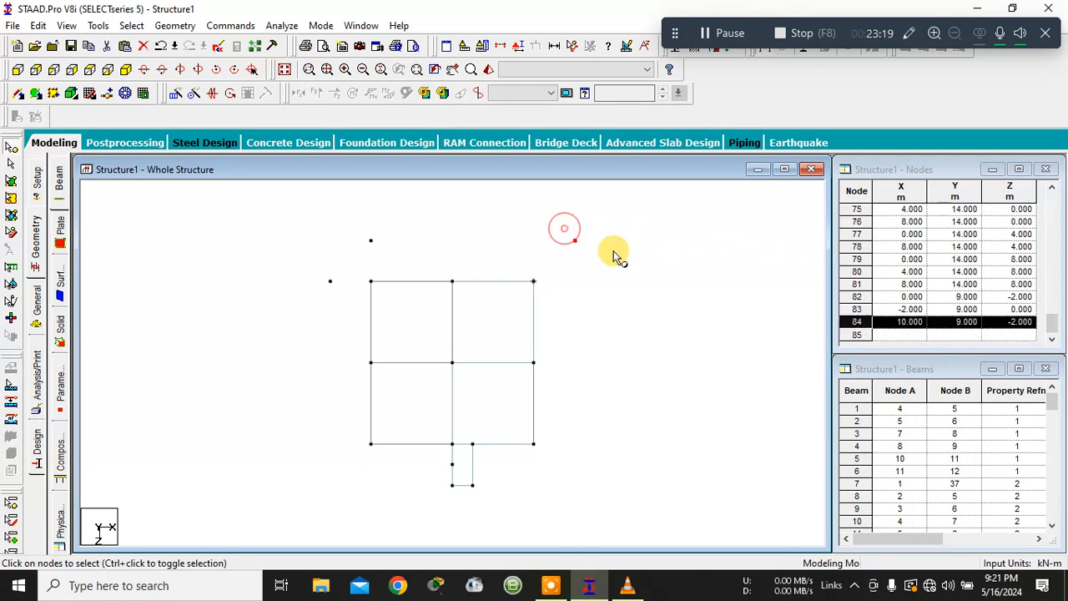
key(Delete)
key(Return)
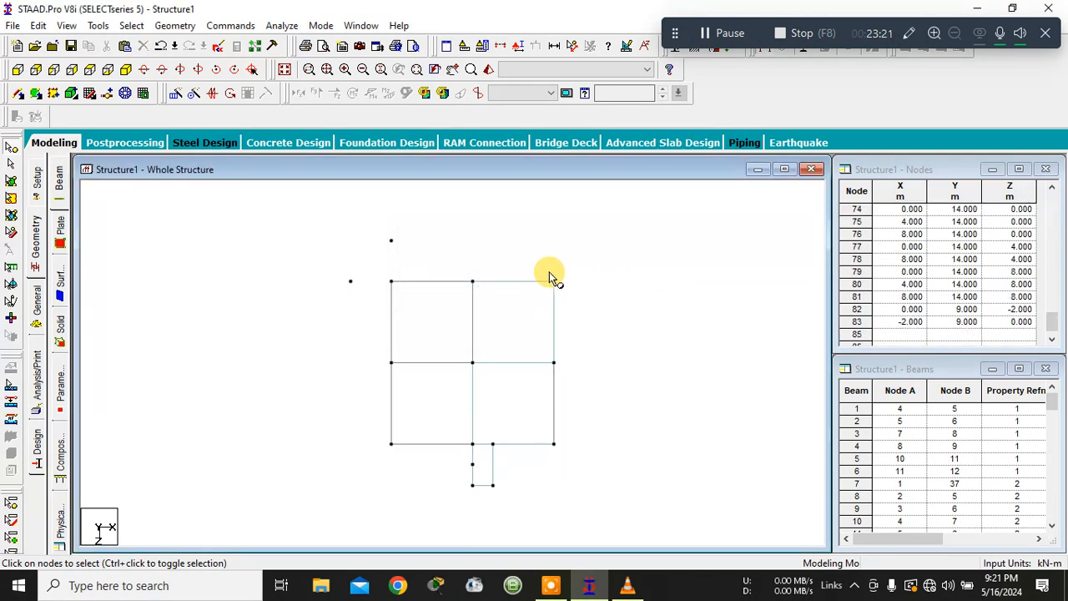
- Paste a copy of the corner node at X 8, Z 0, offset 2 m in X only
click(554, 281)
key(ctrl+v)
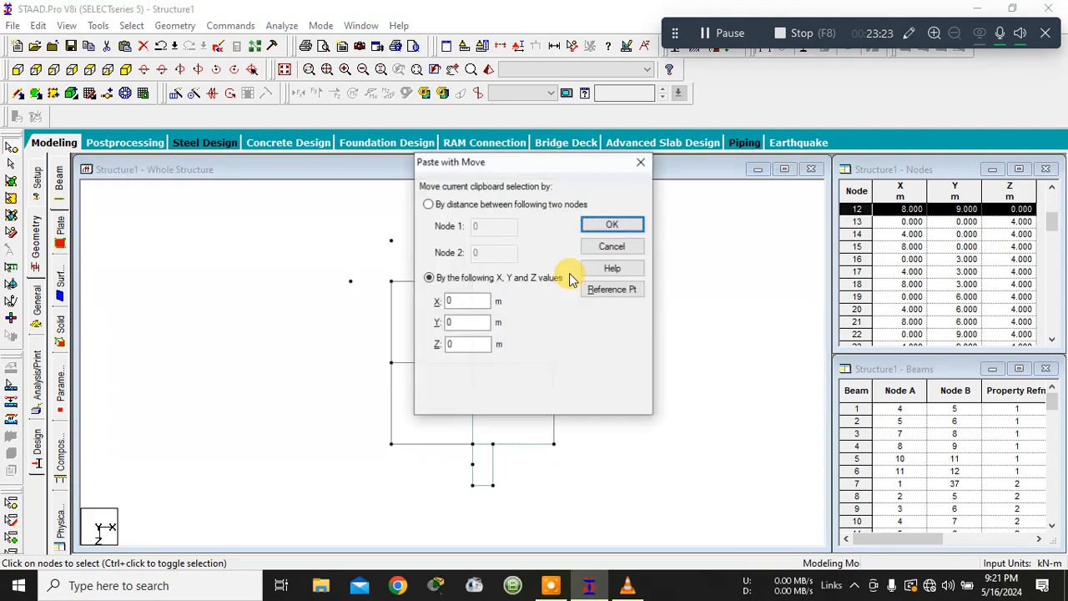
click(612, 223)
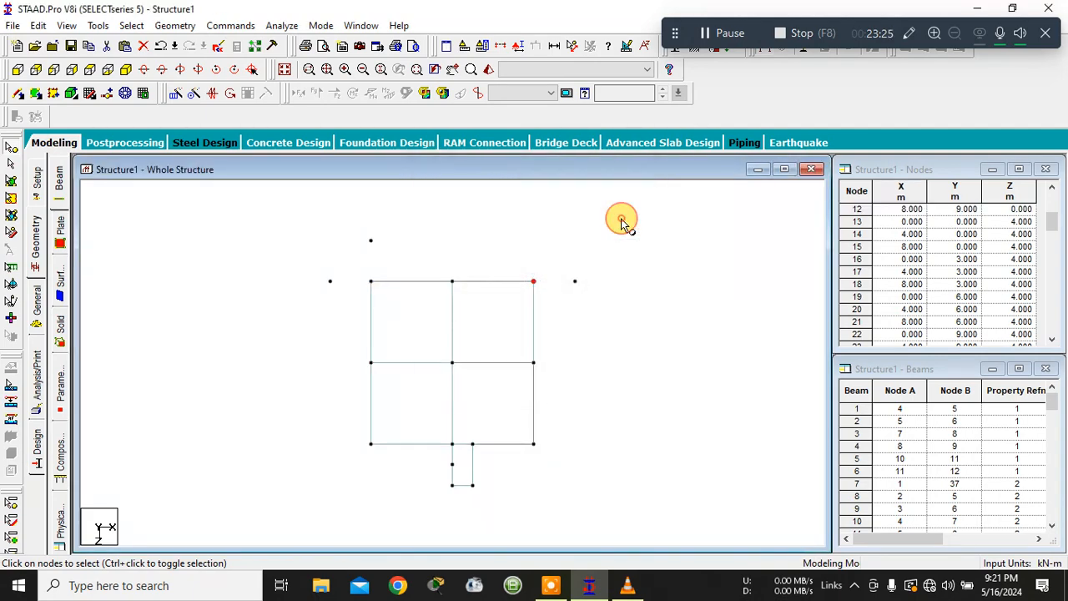
- Paste another copy of the corner node at X 8, Z 0, offset -2 m in Z
click(534, 282)
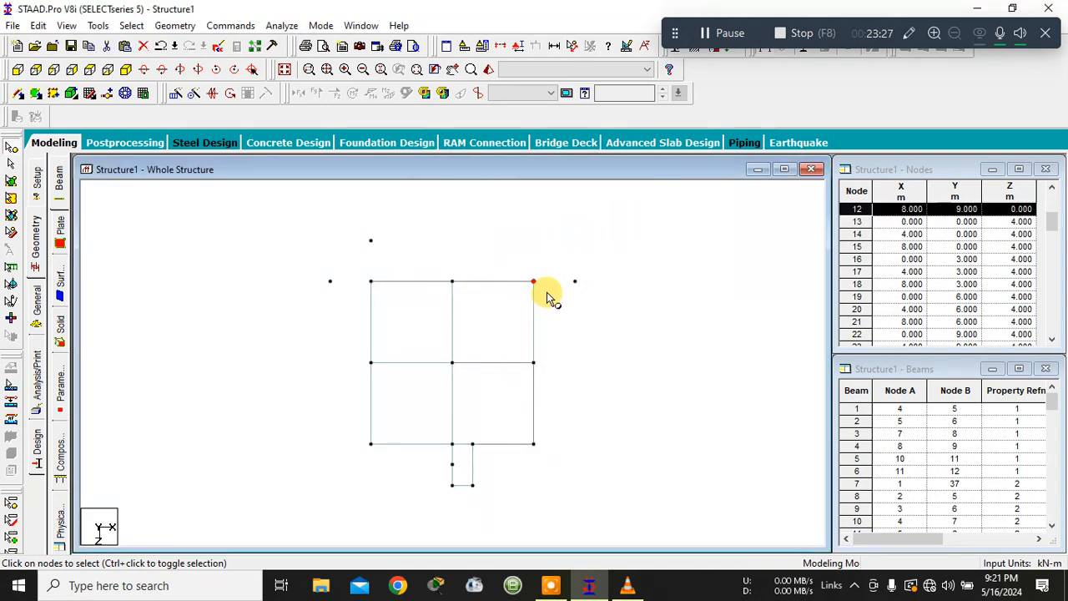
key(ctrl+v)
double_click(471, 343)
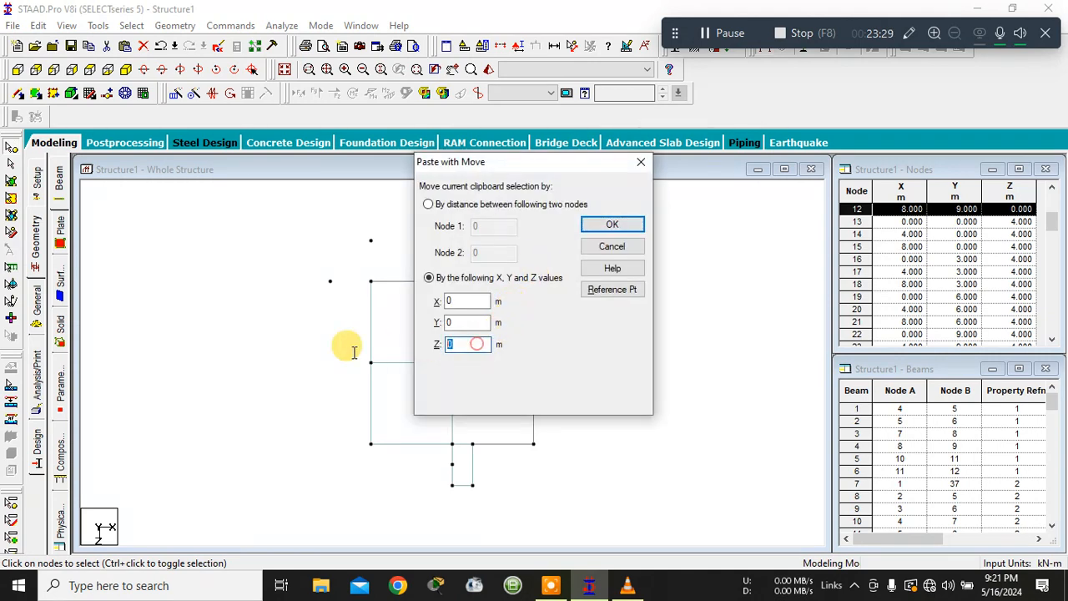
text(-2)
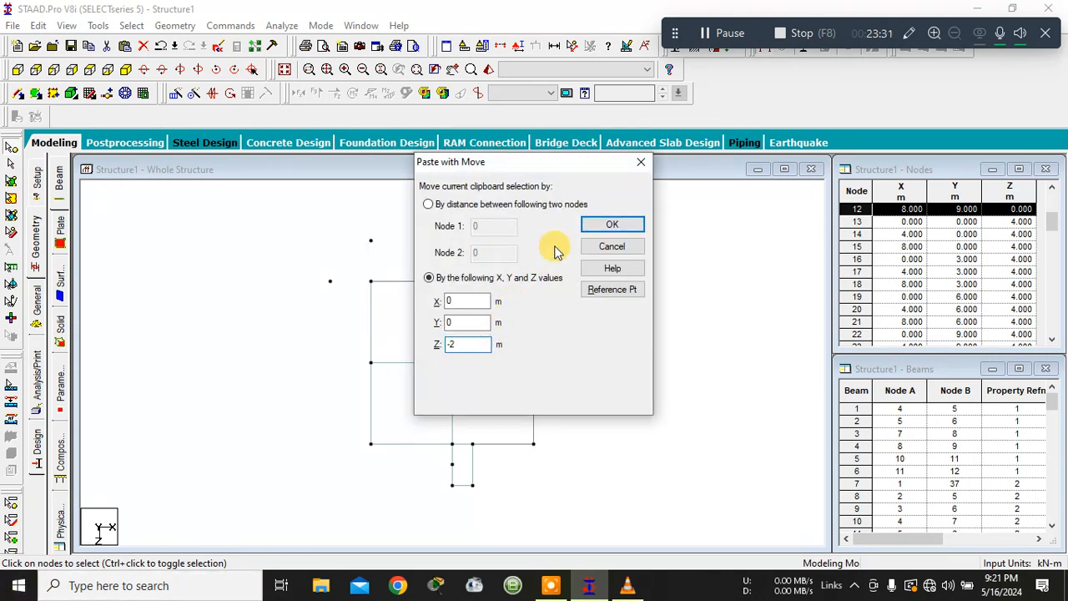
click(595, 225)
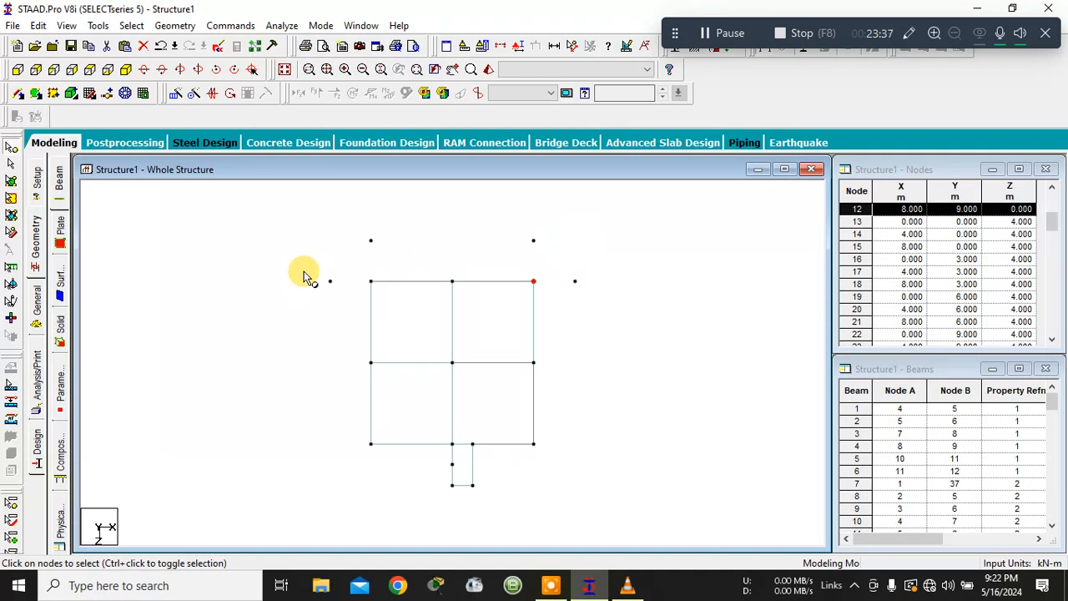
- Paste a copy of the 9 m level corner node at X 8, Z 8, offset 2 m in Z
click(533, 444)
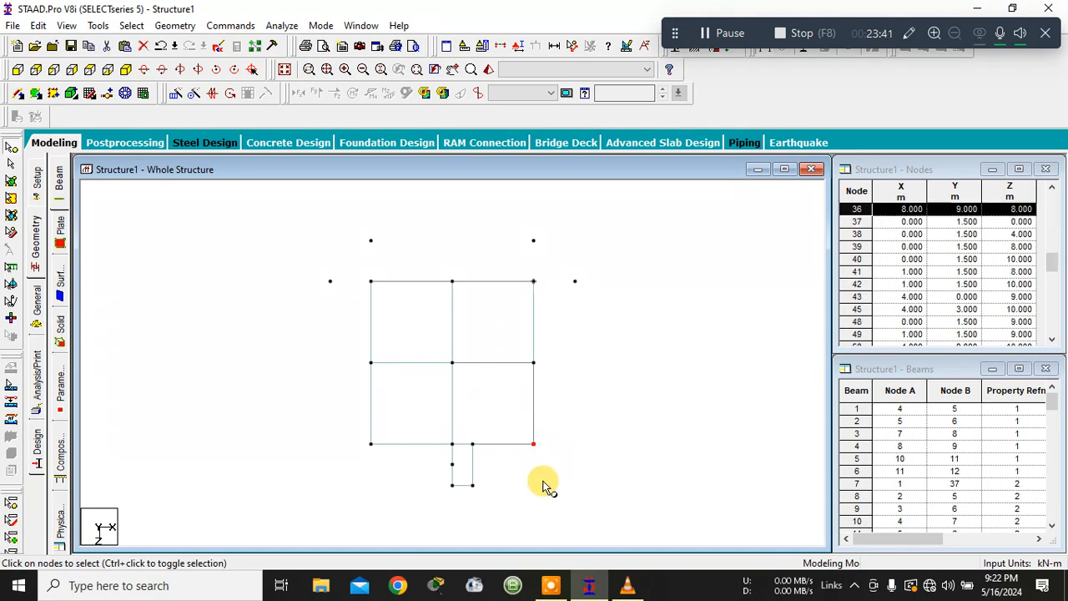
key(ctrl+v)
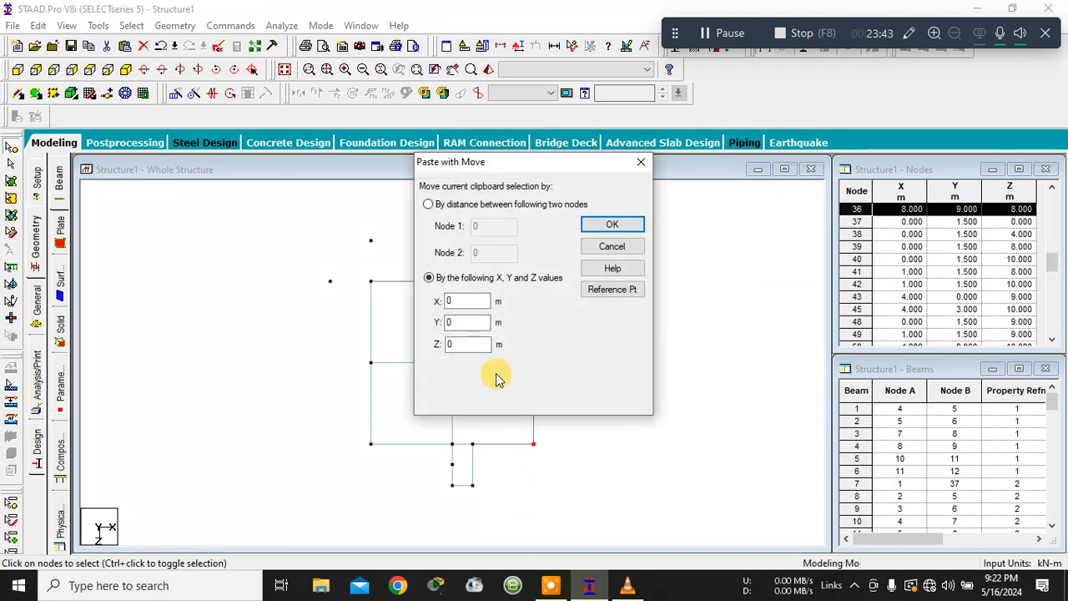
double_click(465, 344)
text(2)
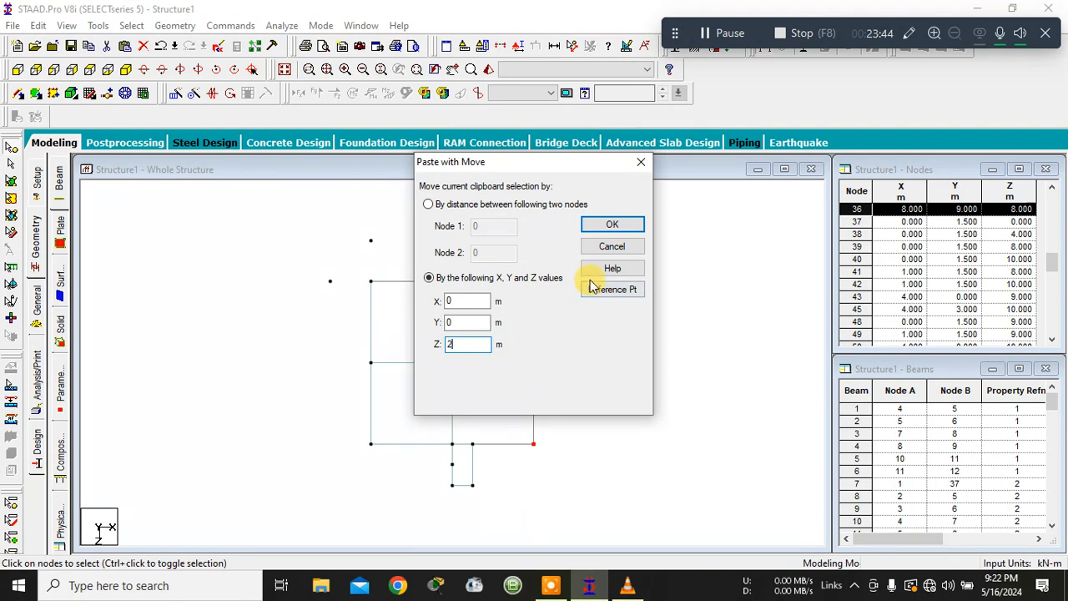
click(607, 225)
- Paste another copy of the corner node at X 8, Z 8, offset 2 m in X
click(516, 432)
click(551, 455)
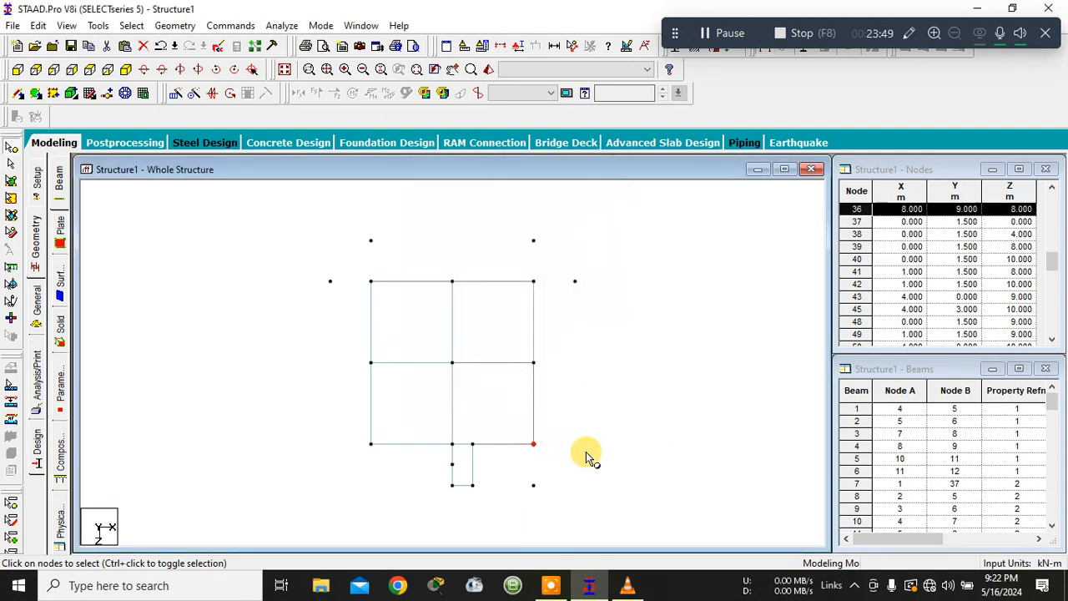
key(ctrl+v)
double_click(455, 301)
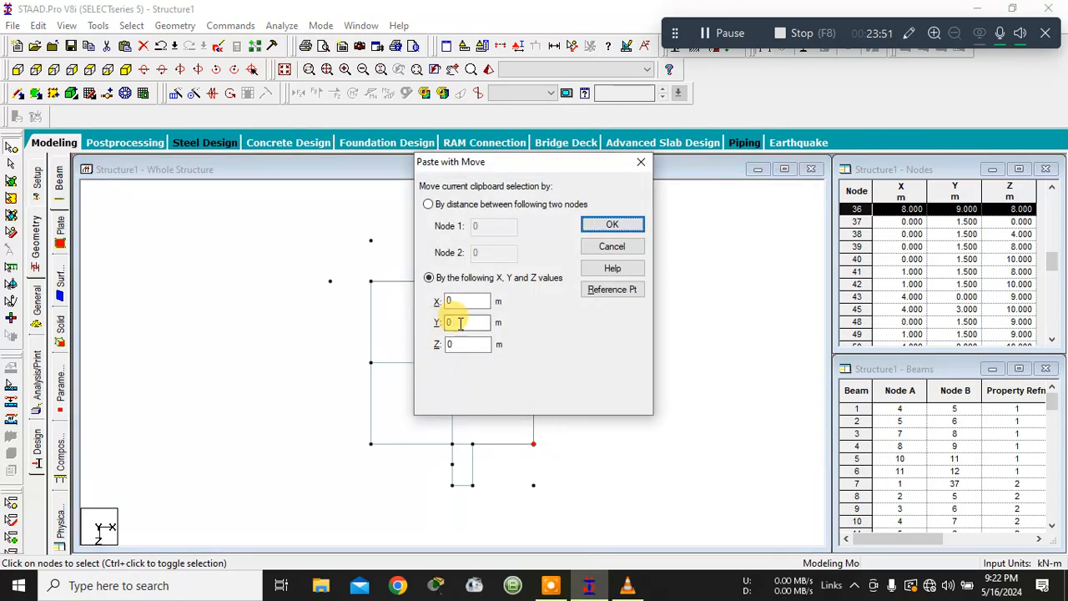
text(2)
click(609, 226)
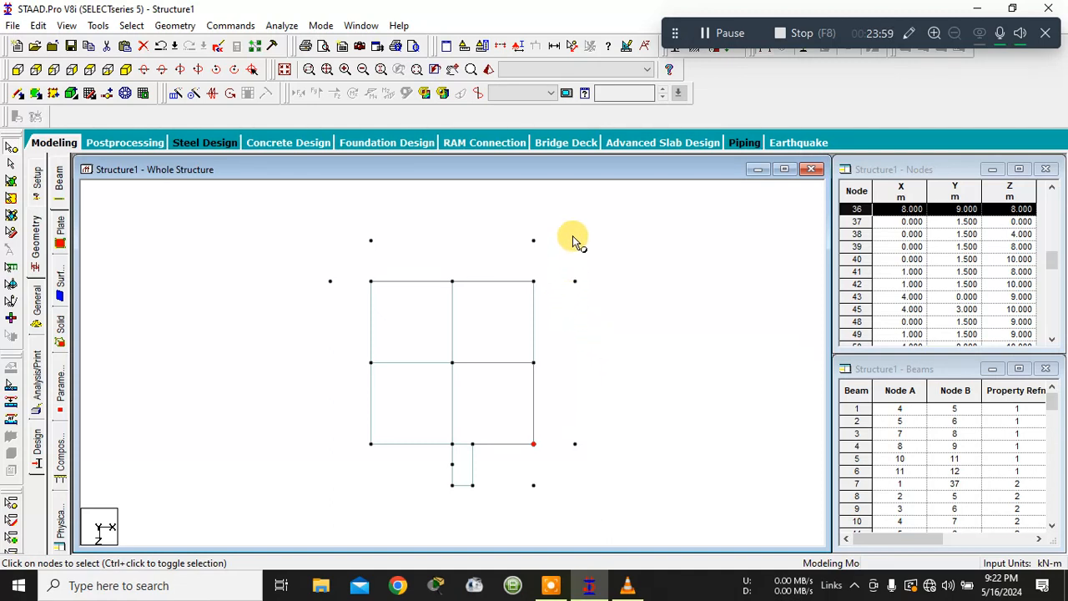
- Paste a copy of the 9 m level corner node at X 0, Z 8, offset -2 m in X
click(572, 279)
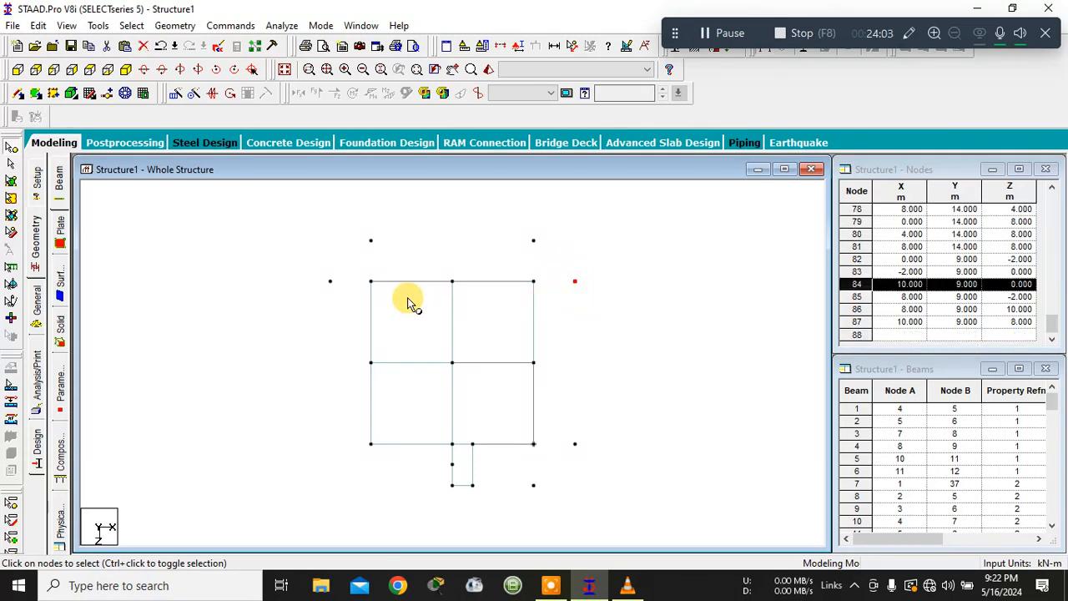
click(210, 191)
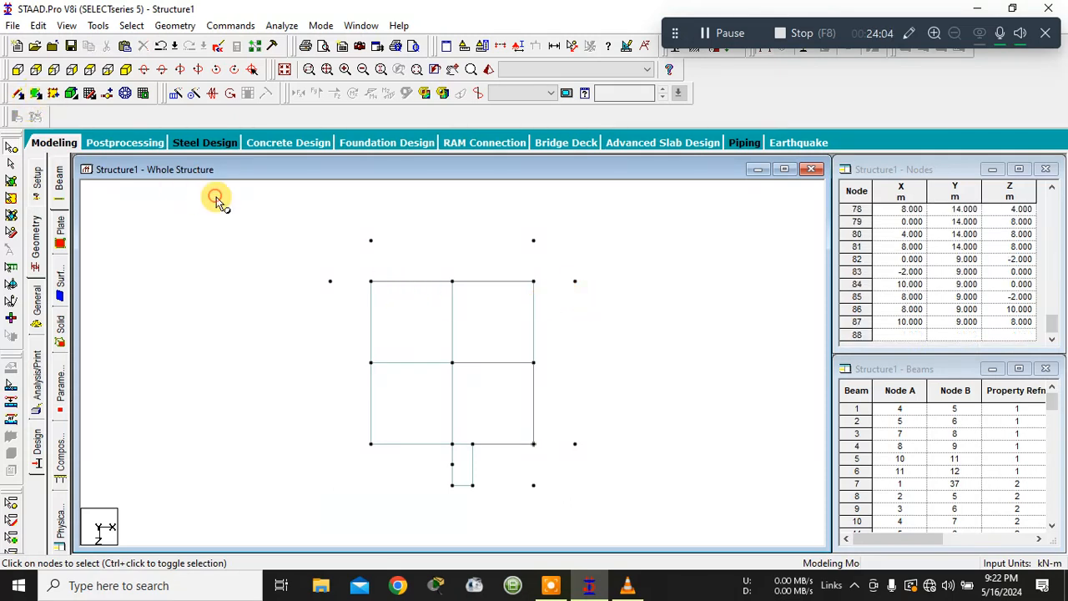
click(369, 440)
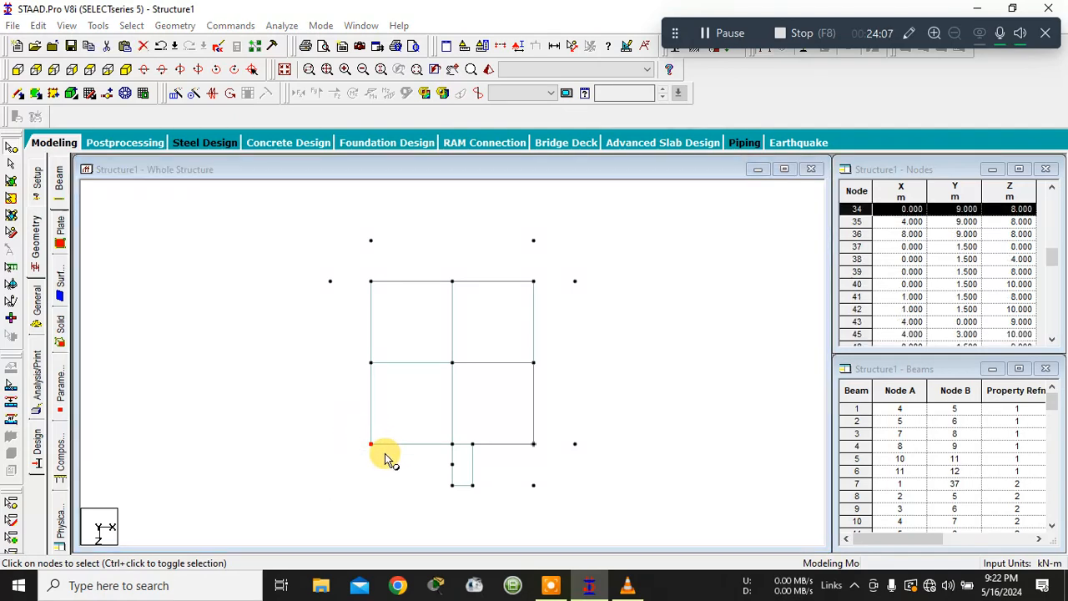
key(ctrl+v)
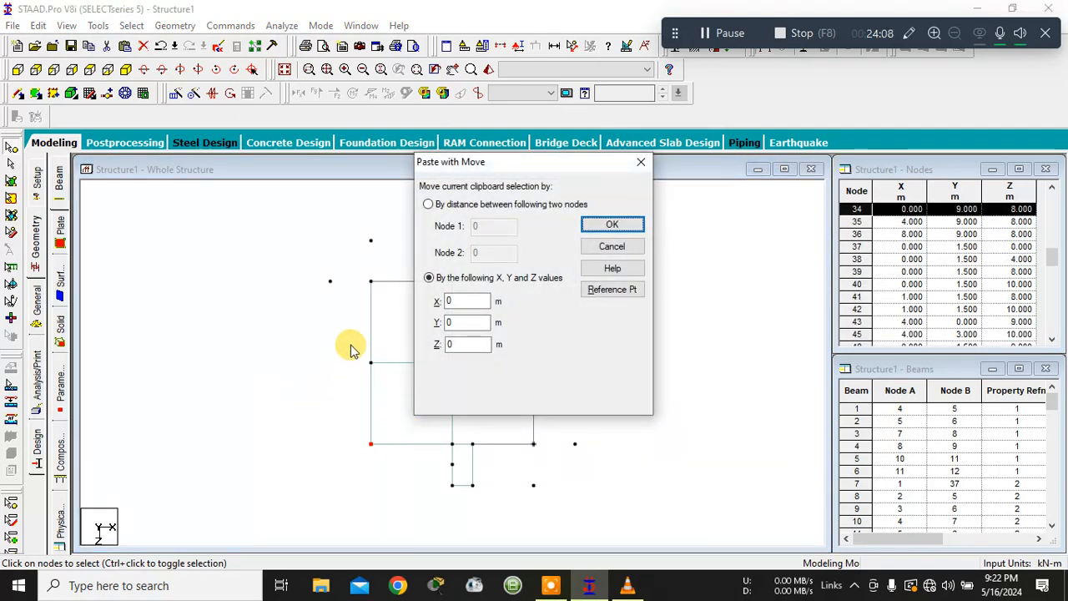
double_click(458, 301)
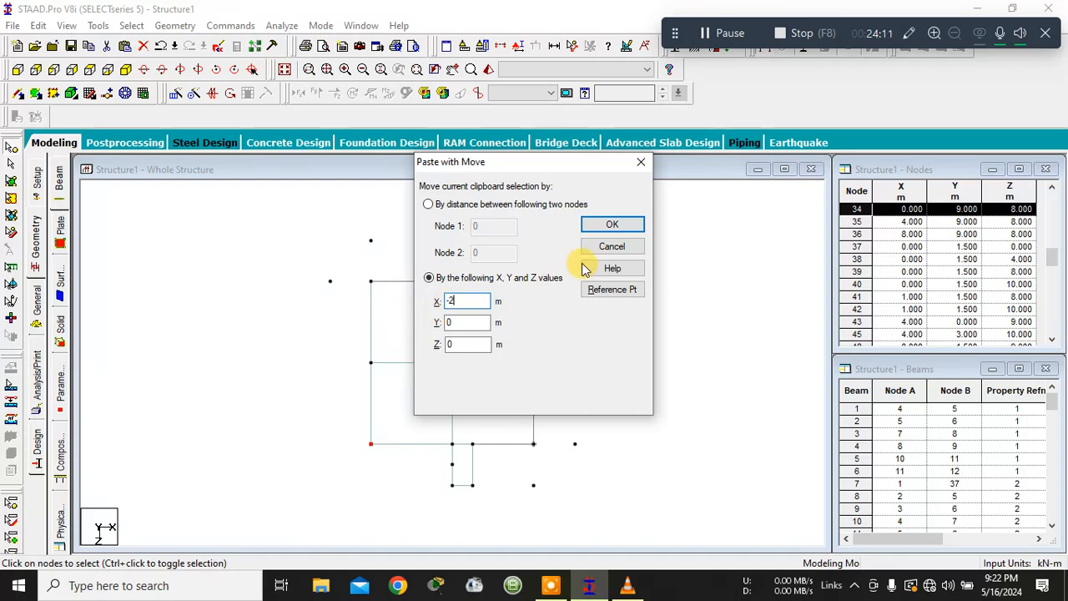
click(612, 230)
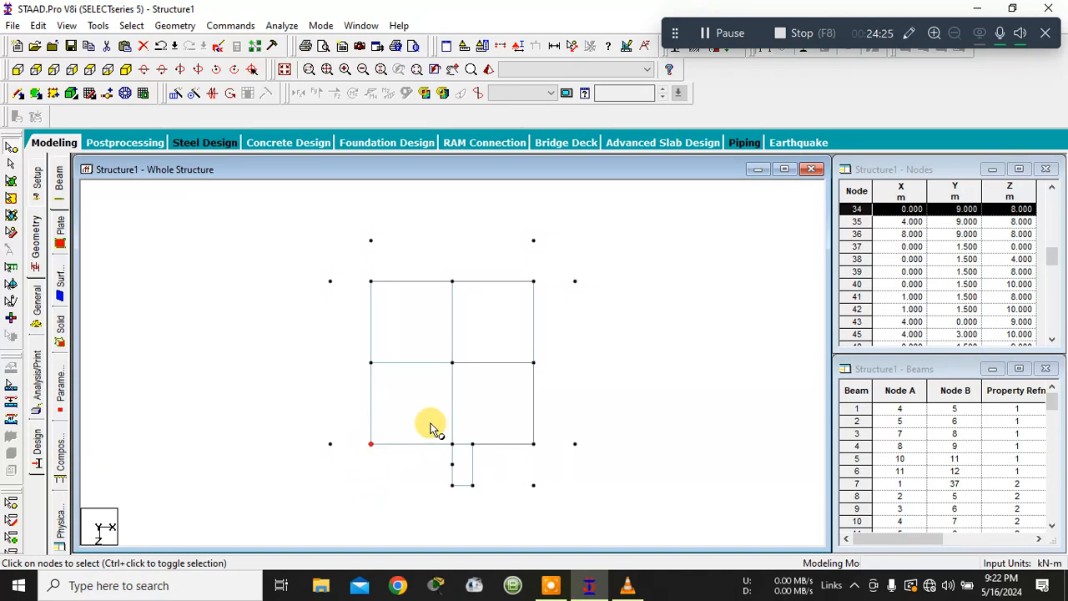
- Add a four-noded plate at the 9 m level spanning X -2 to 0 and Z 0 to 8
click(190, 253)
click(35, 93)
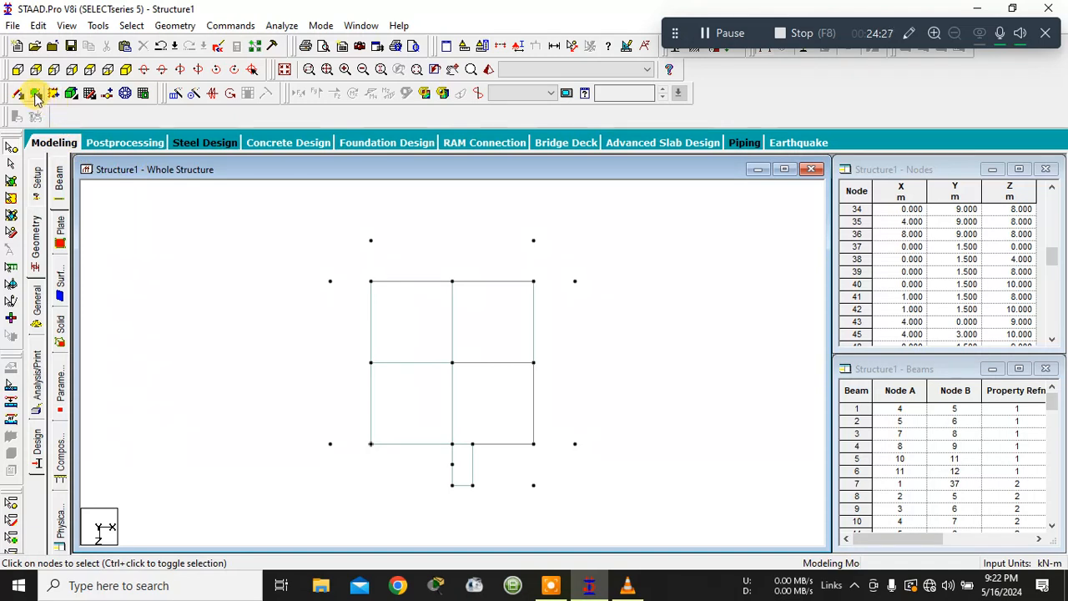
click(370, 444)
click(329, 444)
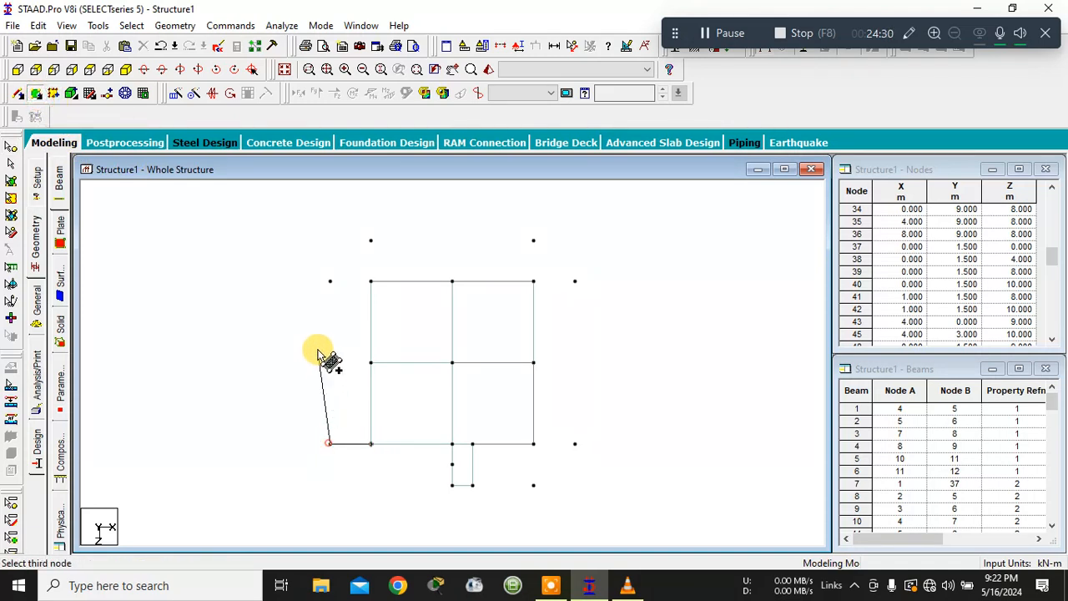
click(329, 282)
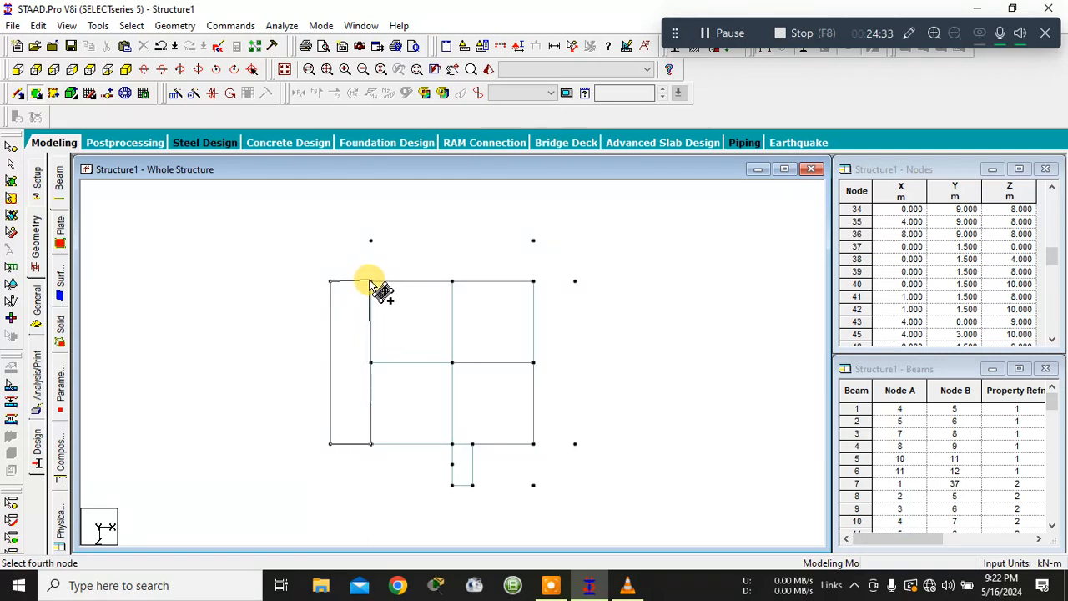
click(370, 282)
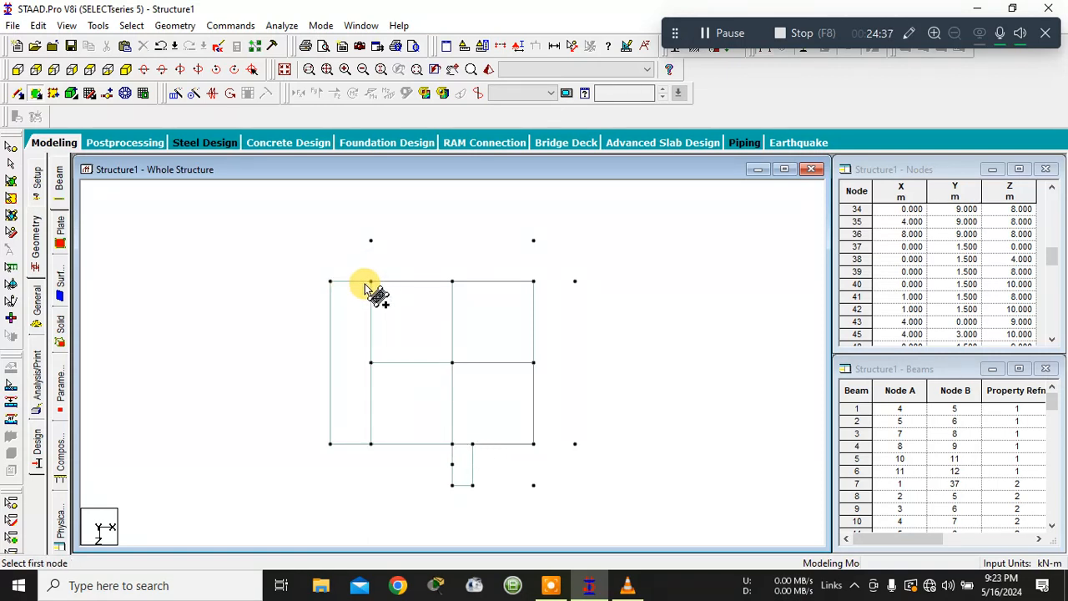
- Add four-noded plates spanning X 0 to 8, Z -2 to 0 and X 8 to 10, Z 0 to 8
click(370, 241)
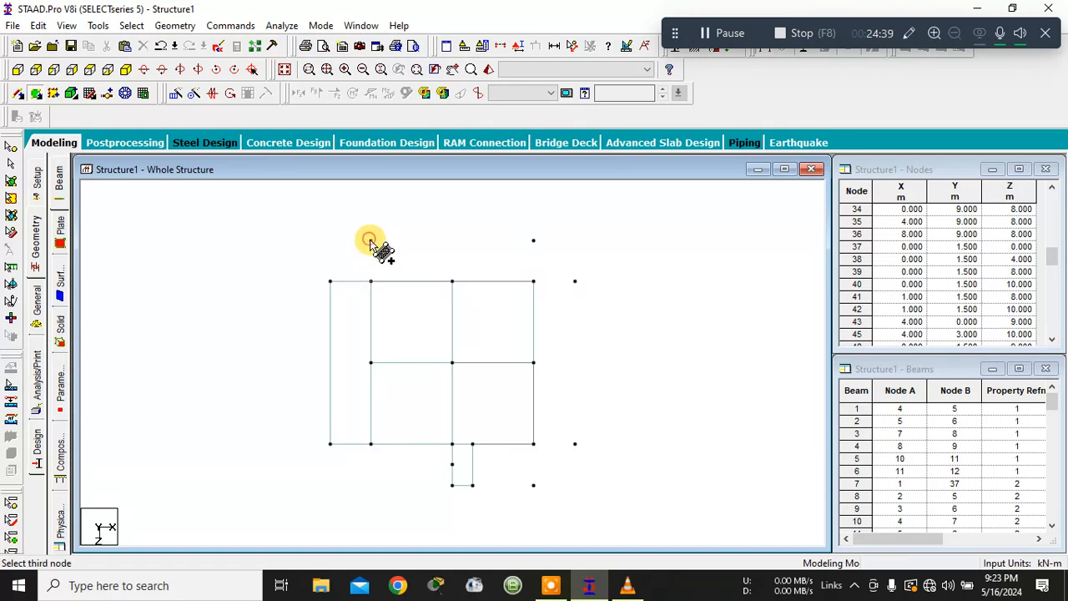
click(533, 242)
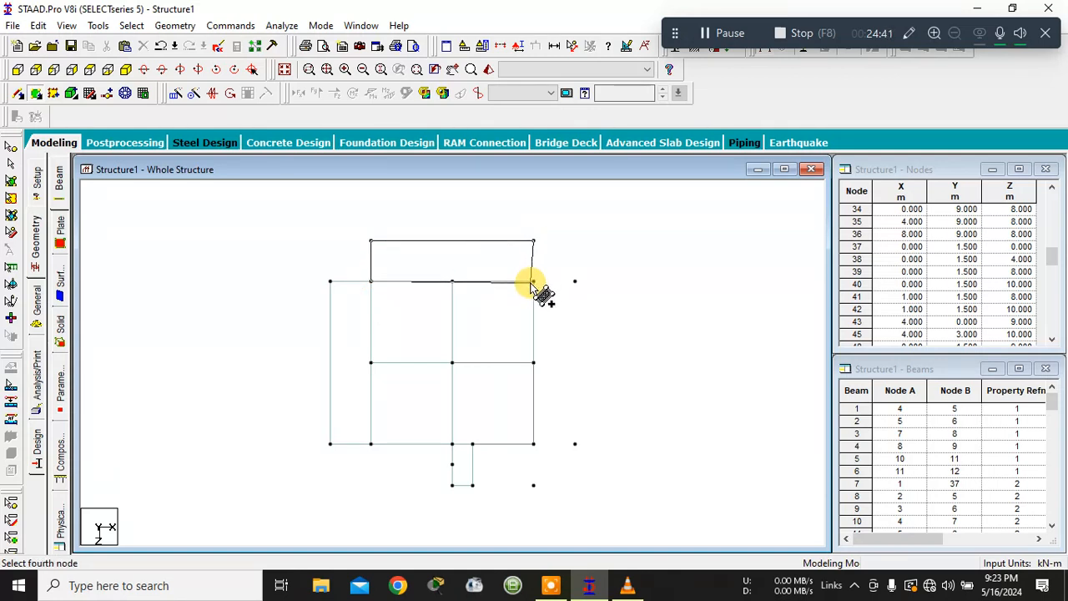
click(534, 282)
click(534, 282)
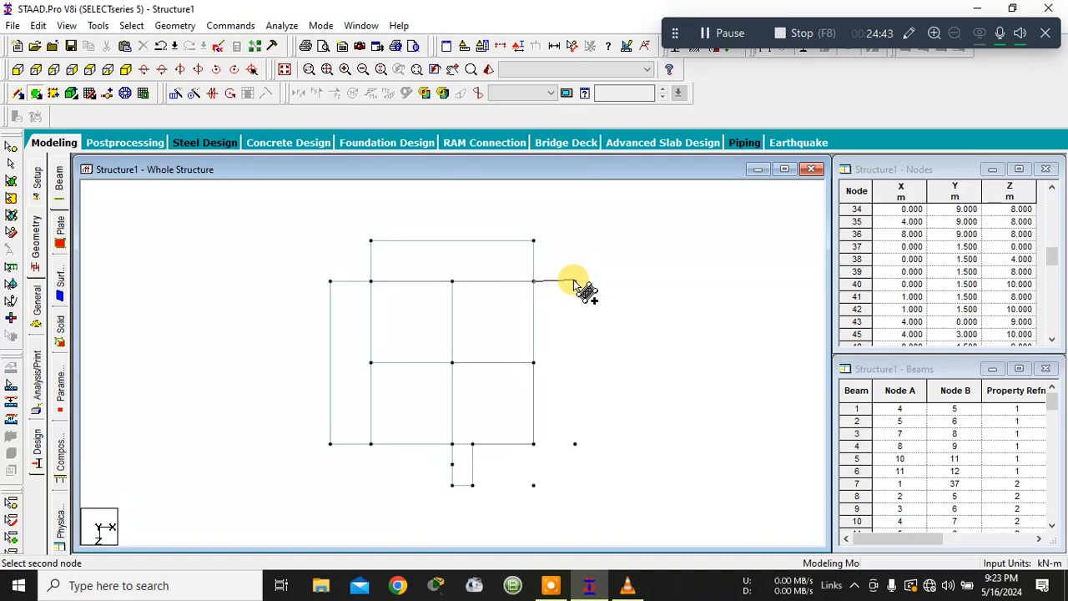
click(575, 282)
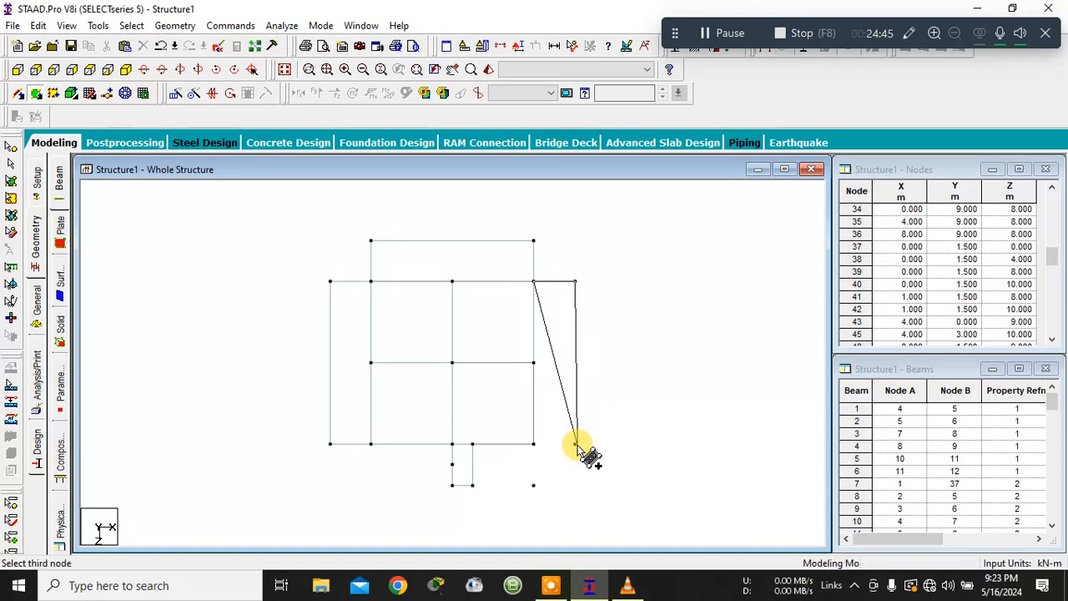
click(575, 444)
click(533, 444)
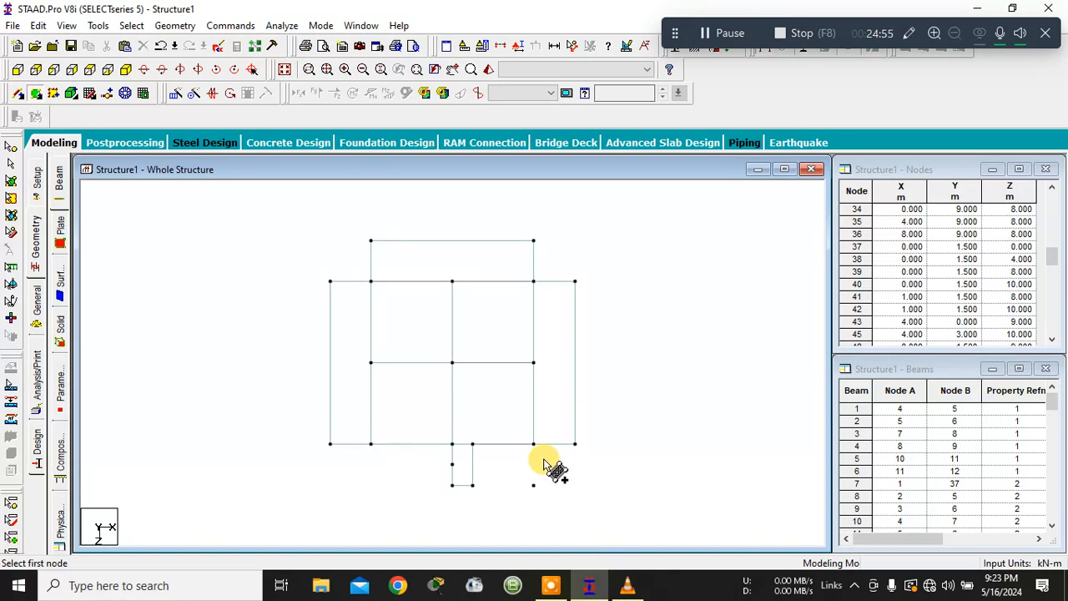
- Add a four-noded plate beside the stair landing spanning X 5 to 8 and Z 8 to 10
click(472, 484)
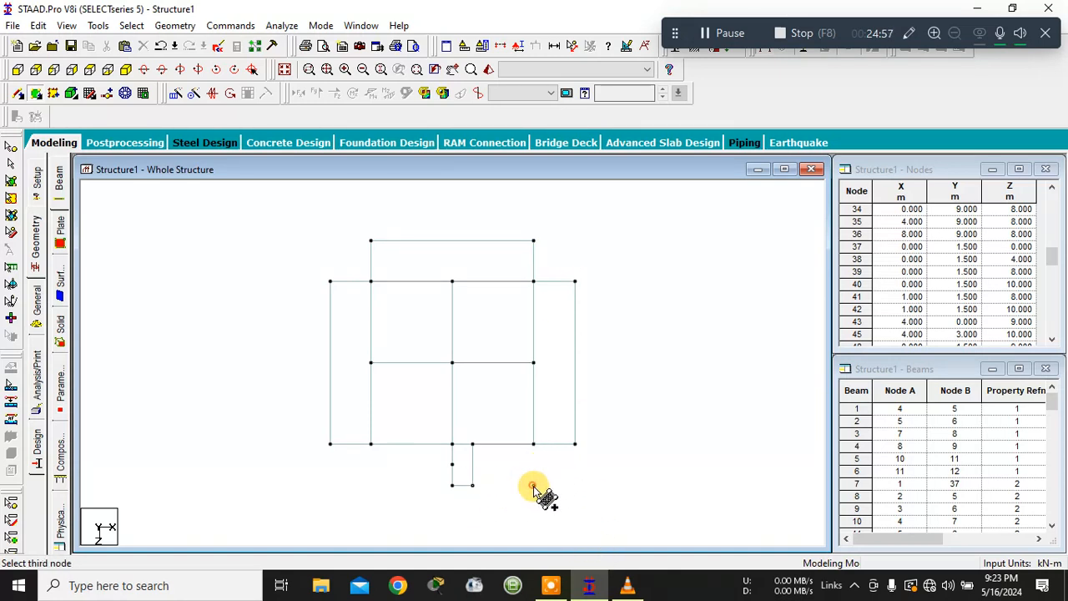
click(534, 443)
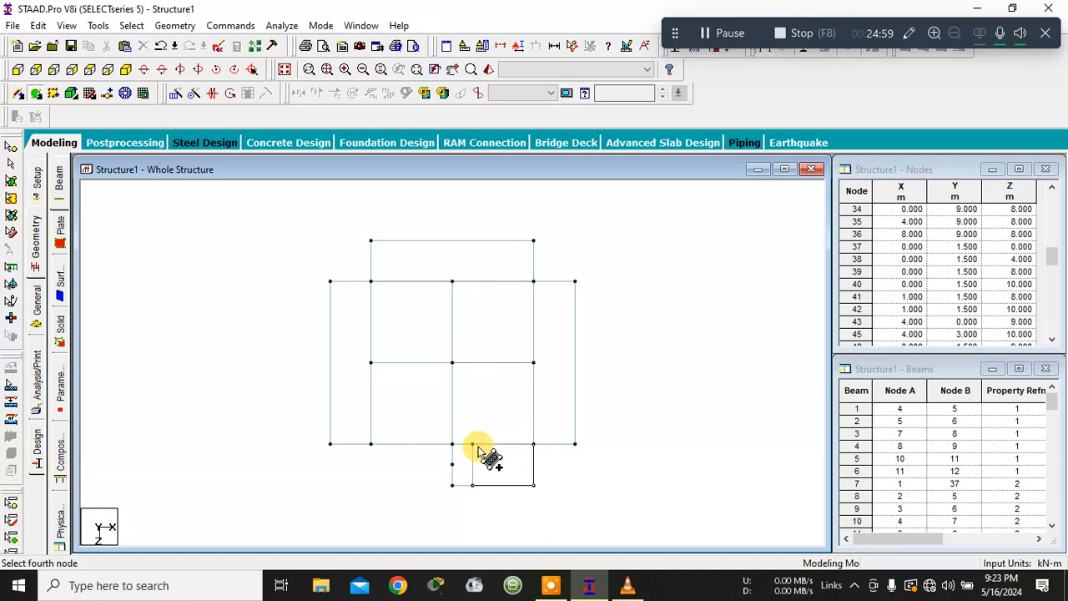
click(472, 445)
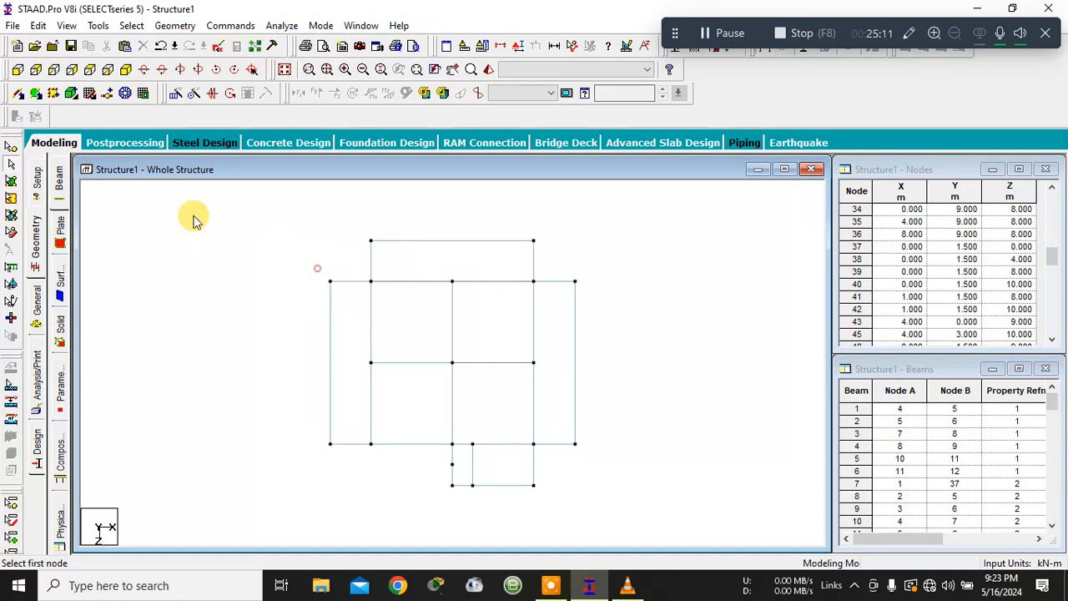
- Paste a copy of the 9 m level node at X -2, Z 0, offset -2 m in Z
click(12, 148)
drag(287, 254, 350, 302)
key(ctrl+v)
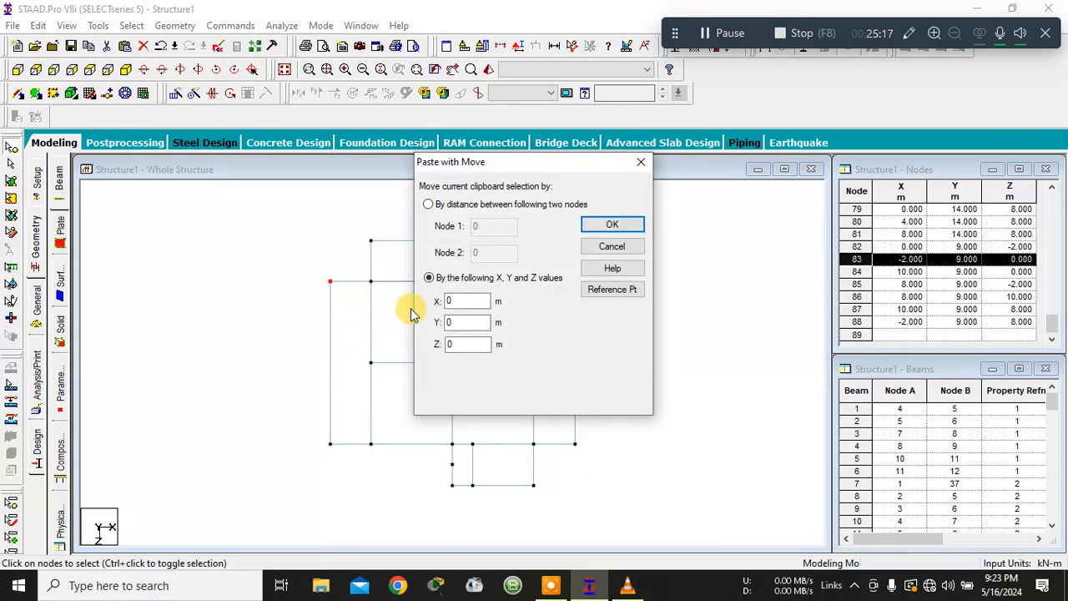
double_click(457, 345)
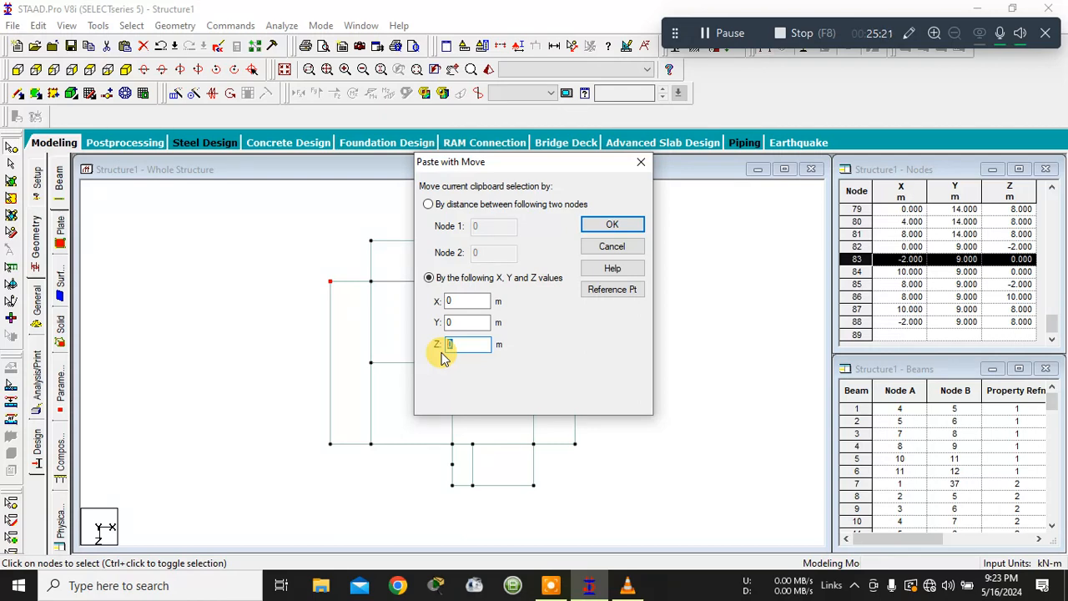
text(-2)
click(607, 225)
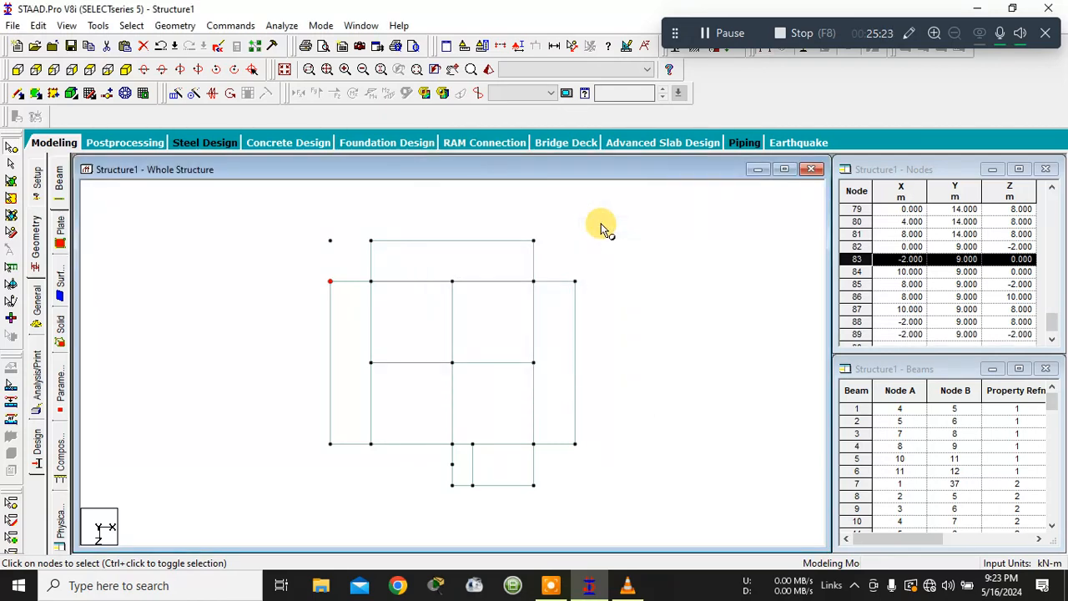
- Paste a copy of the 9 m level node at X 10, Z 0, offset -2 m in Z
click(575, 281)
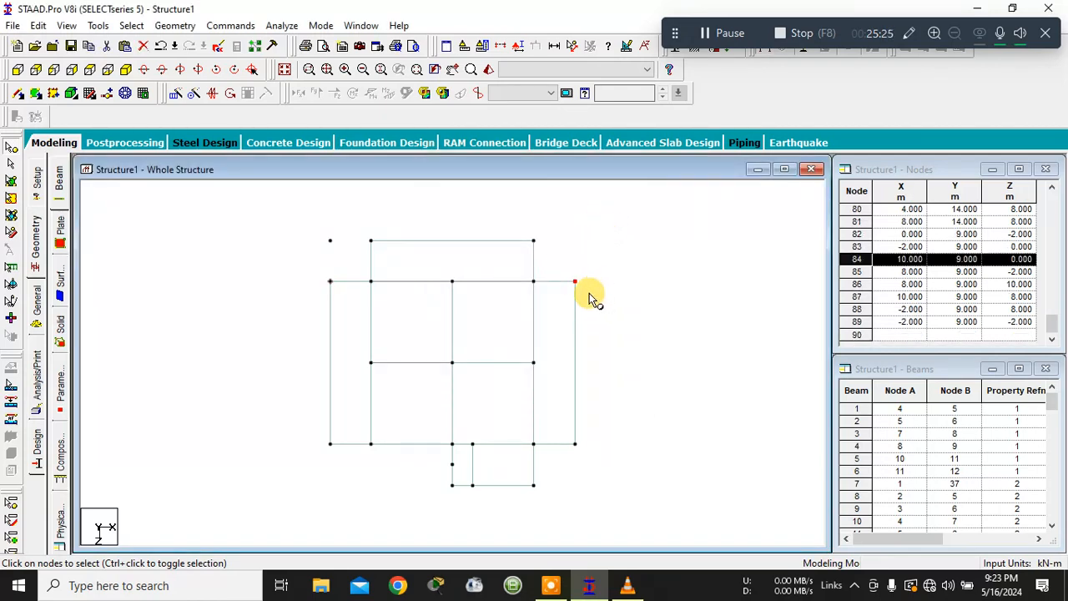
key(ctrl+v)
double_click(464, 344)
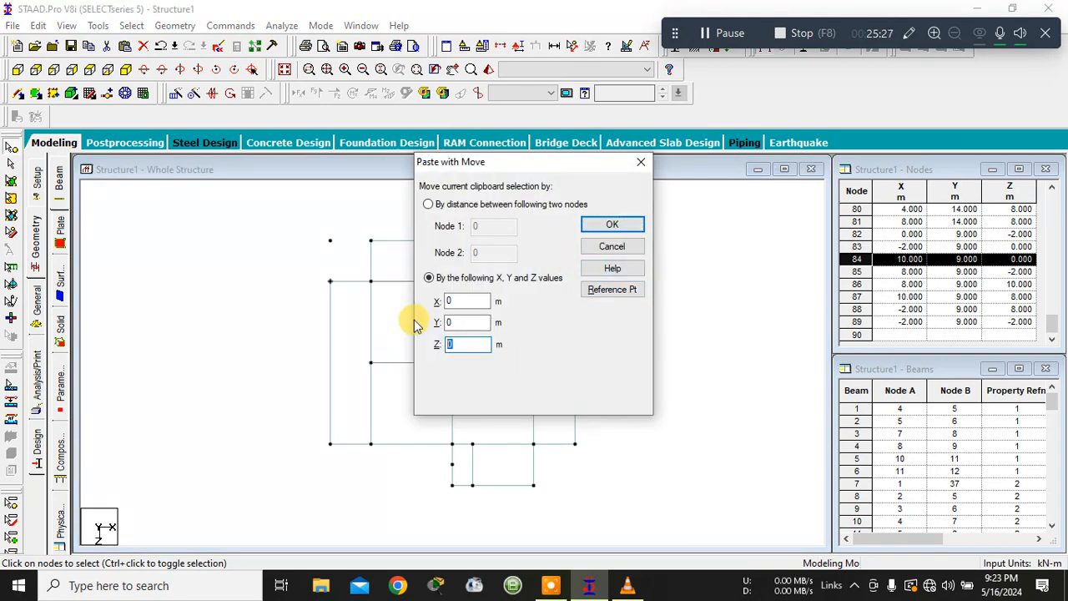
text(-2)
click(610, 225)
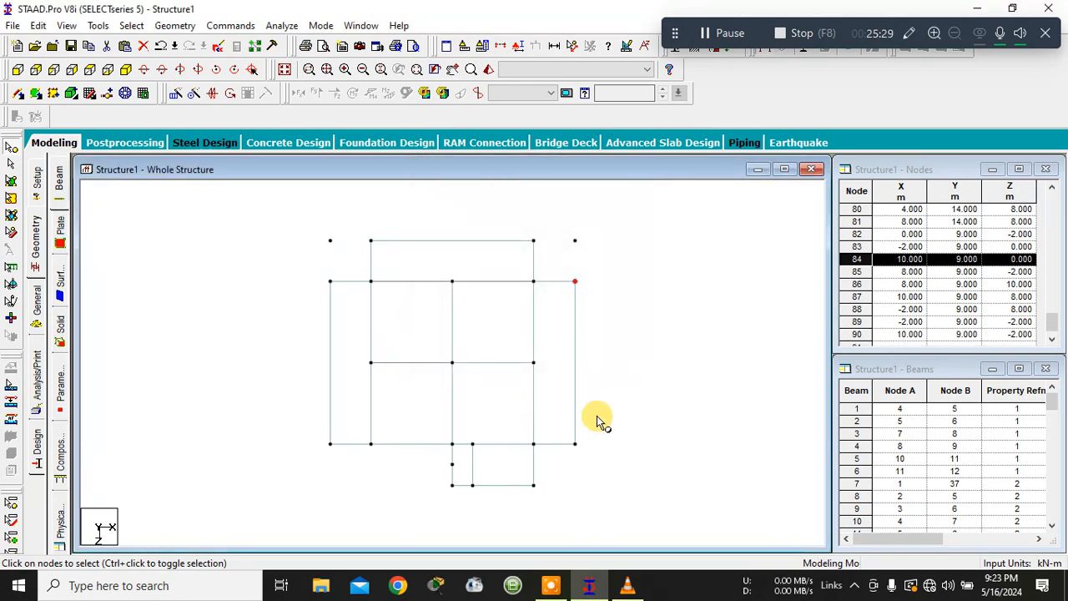
- Paste a copy of the 9 m level node at X 10, Z 8, offset 2 m in Z
click(568, 434)
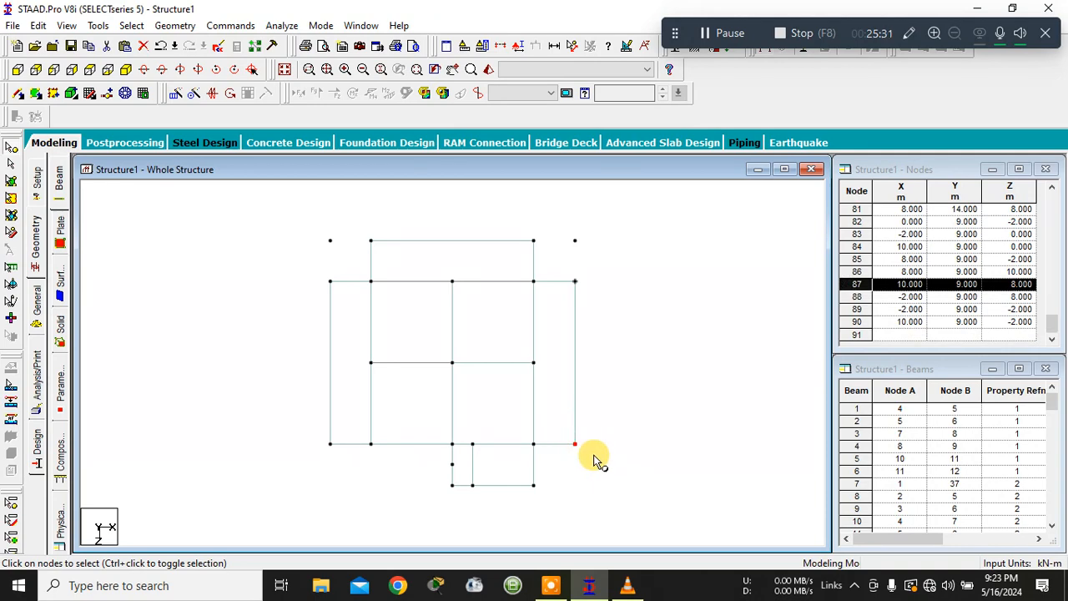
key(ctrl+v)
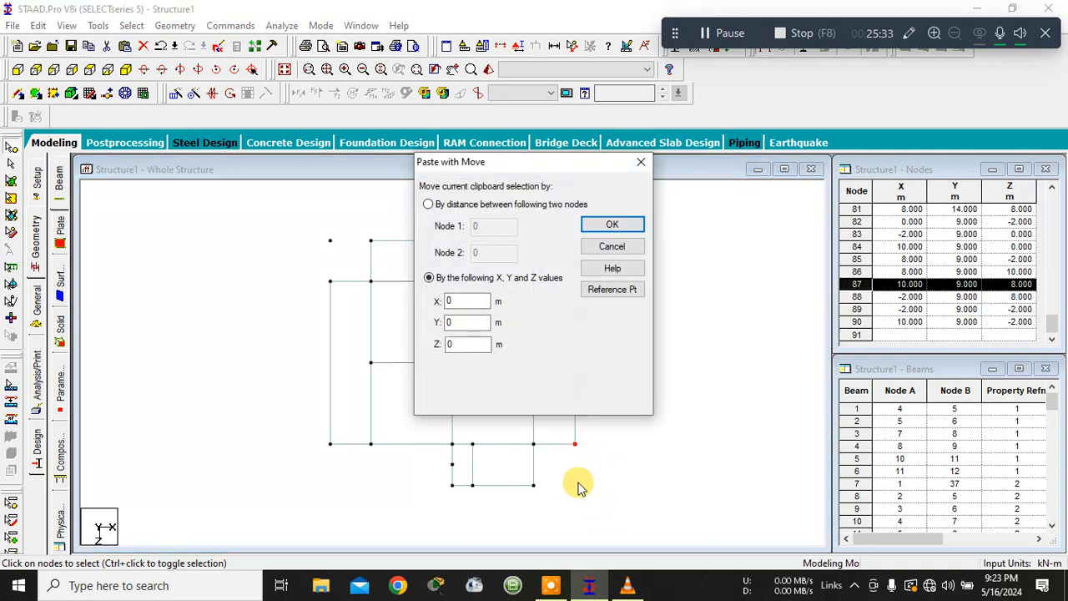
double_click(465, 344)
text(2)
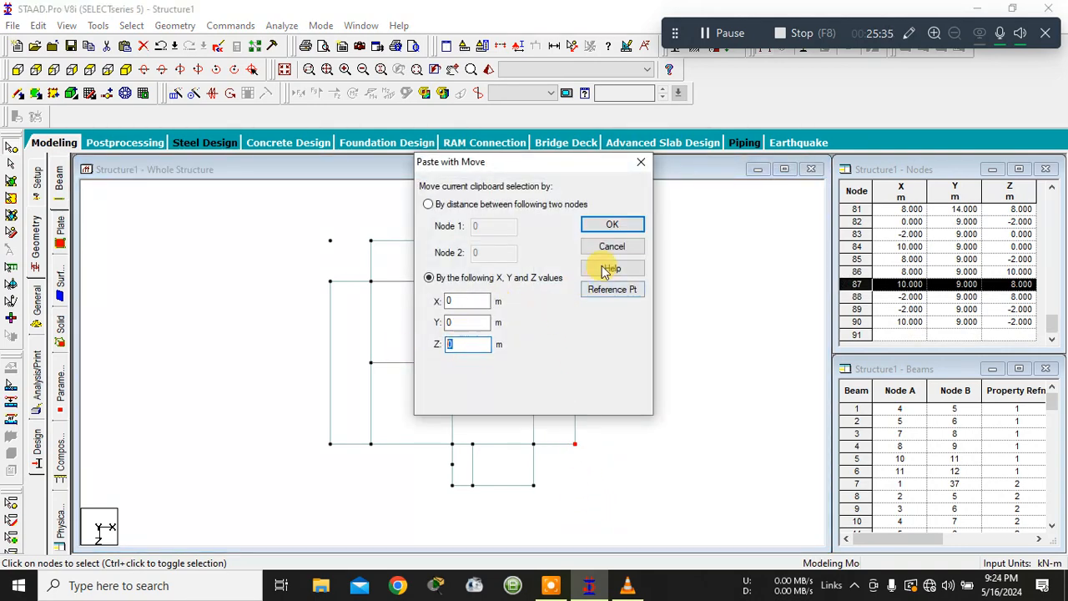
click(614, 225)
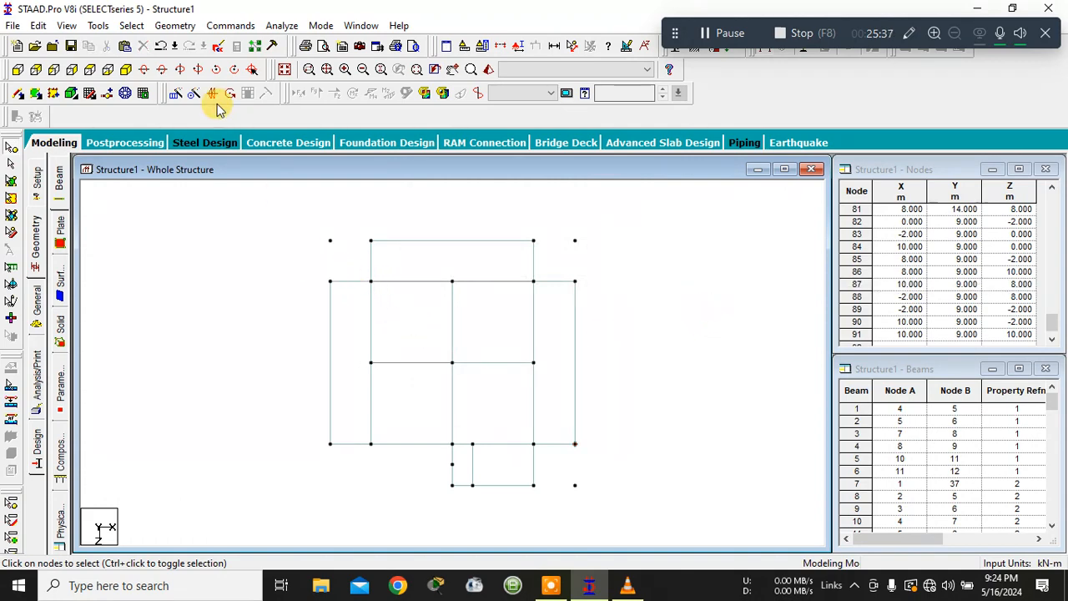
- Fill the outer corner spanning X -2 to 0 and Z -2 to 0 with a four-noded plate
click(33, 94)
click(329, 280)
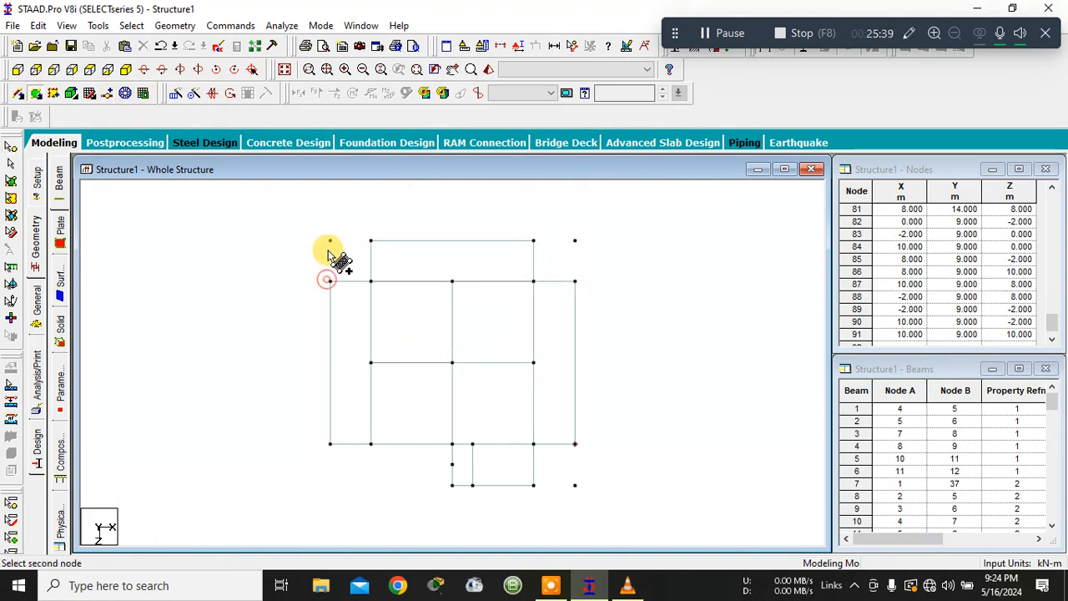
click(329, 240)
click(371, 241)
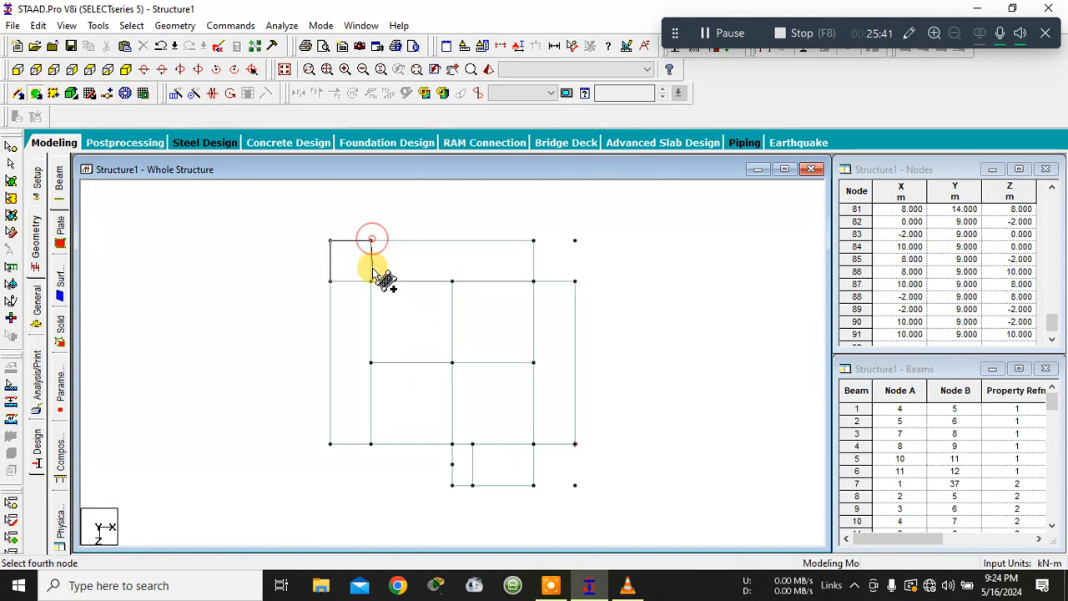
click(371, 280)
- Fill the two outer corners between X 8 and 10, at Z -2 to 0 and Z 8 to 10, with four-noded plates
click(533, 242)
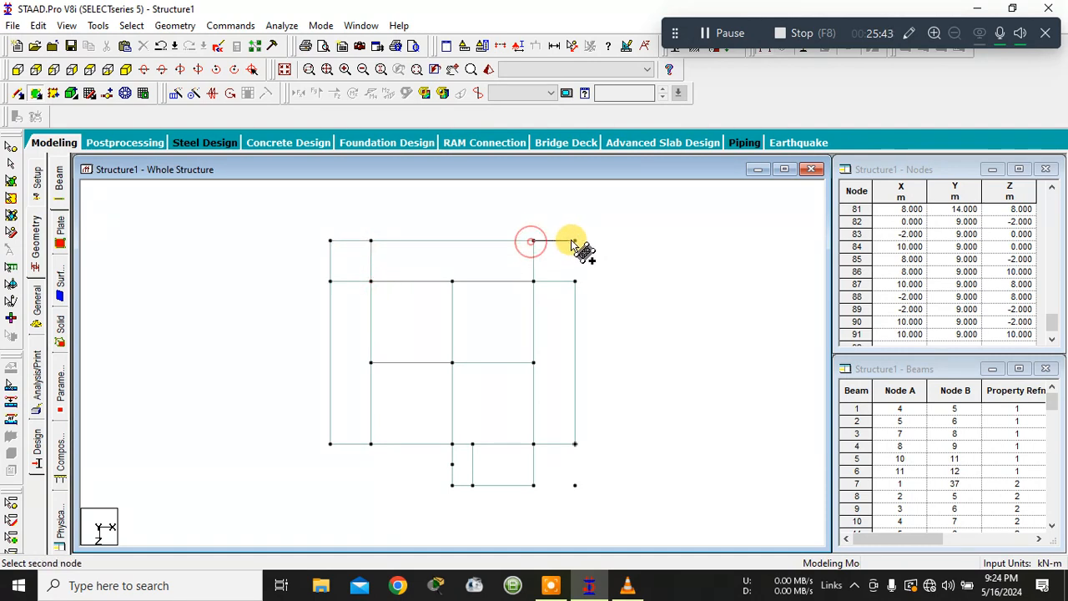
click(574, 241)
click(575, 280)
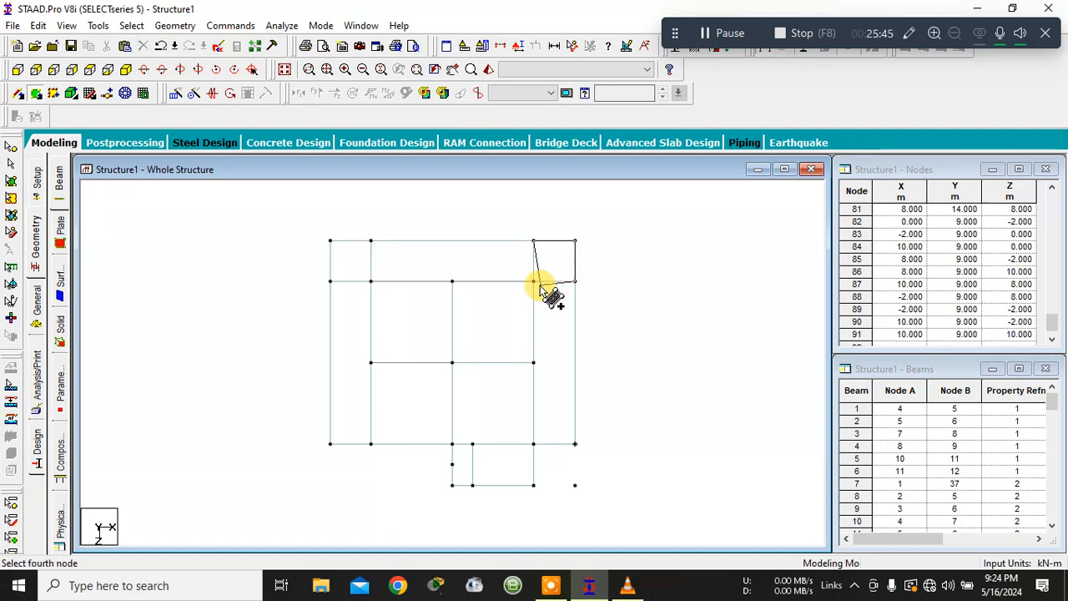
click(534, 281)
click(575, 444)
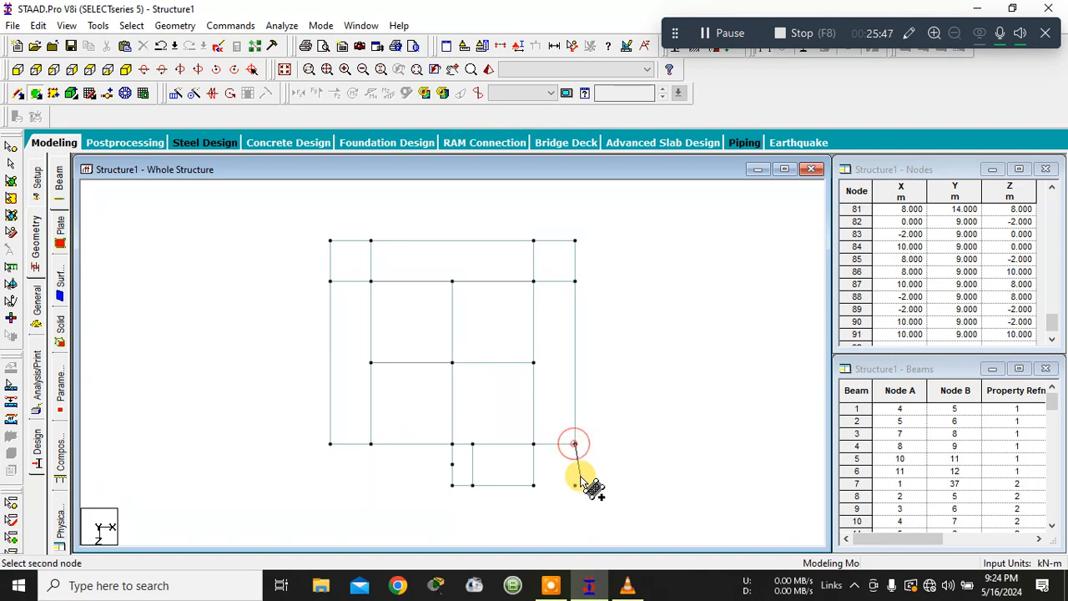
click(575, 485)
click(533, 484)
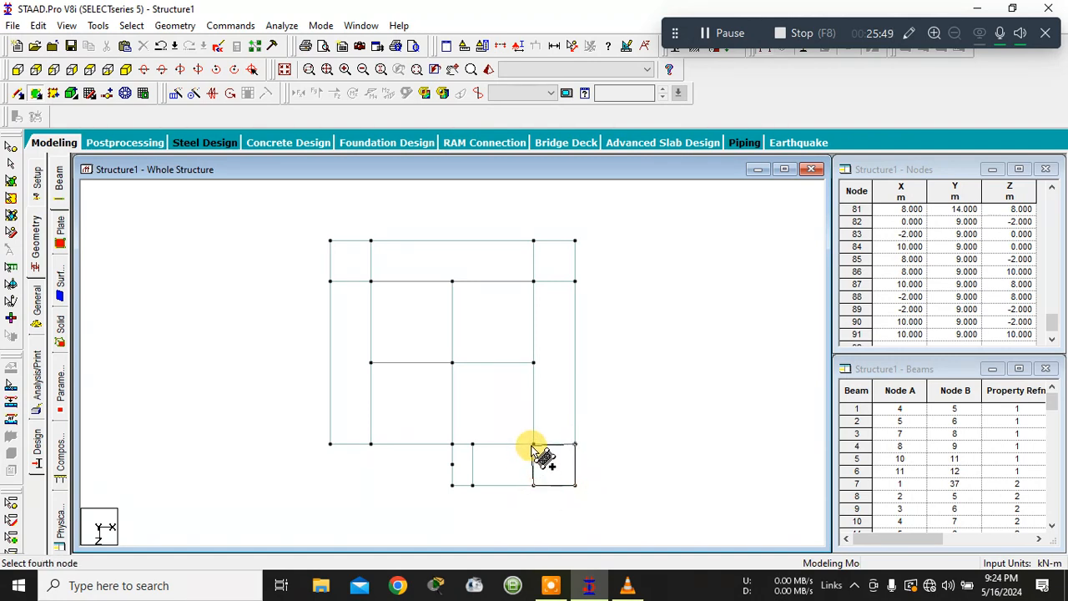
click(533, 444)
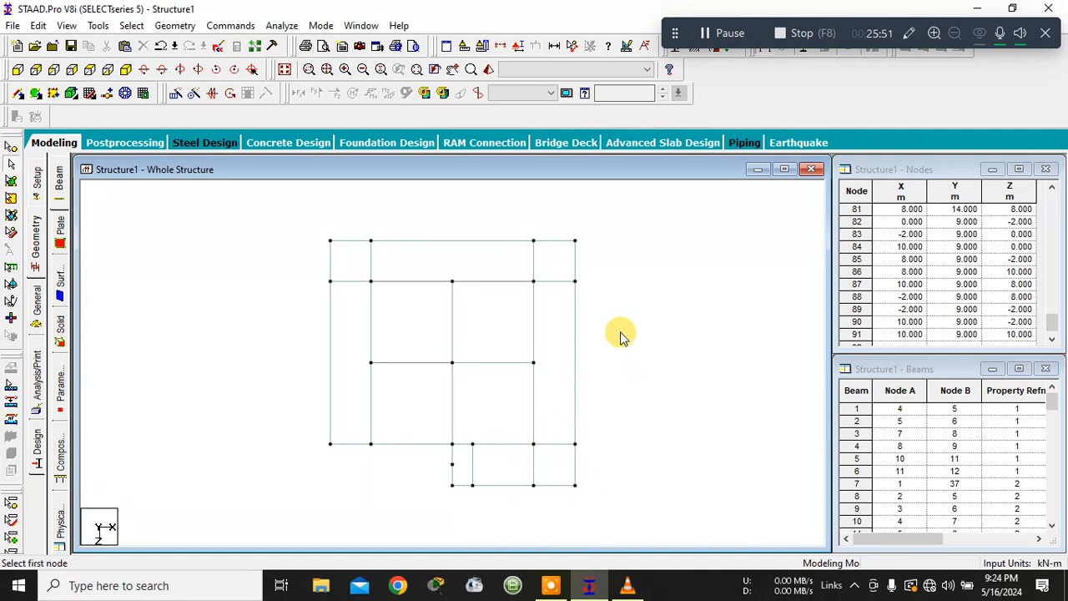
- Examine the tank walls, perimeter walkway and stairs in an enlarged 3D rendering from the side and from above
click(641, 301)
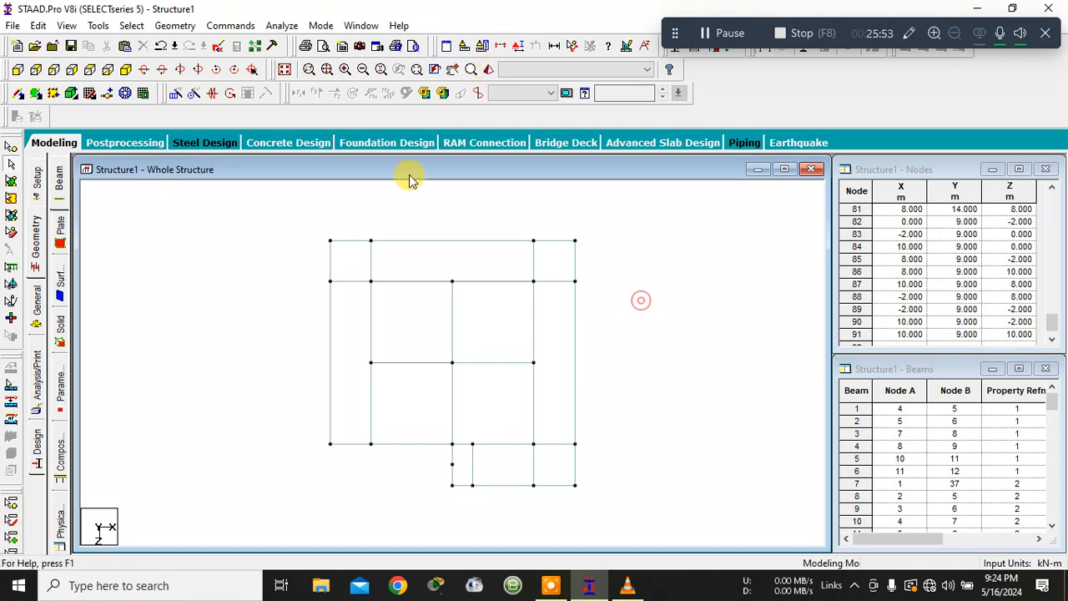
click(283, 70)
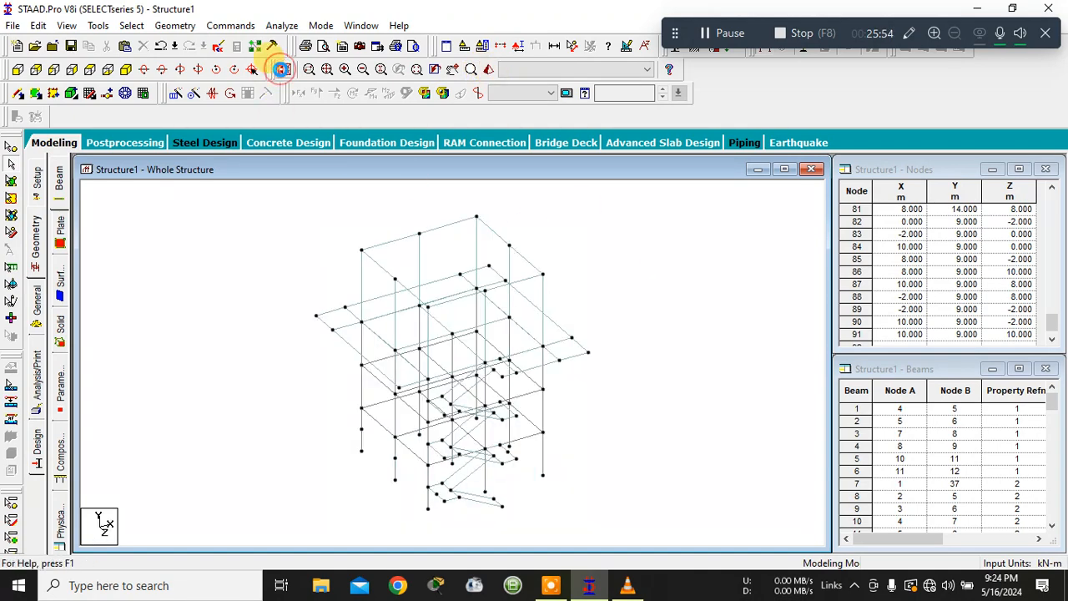
click(488, 70)
drag(567, 316, 527, 332)
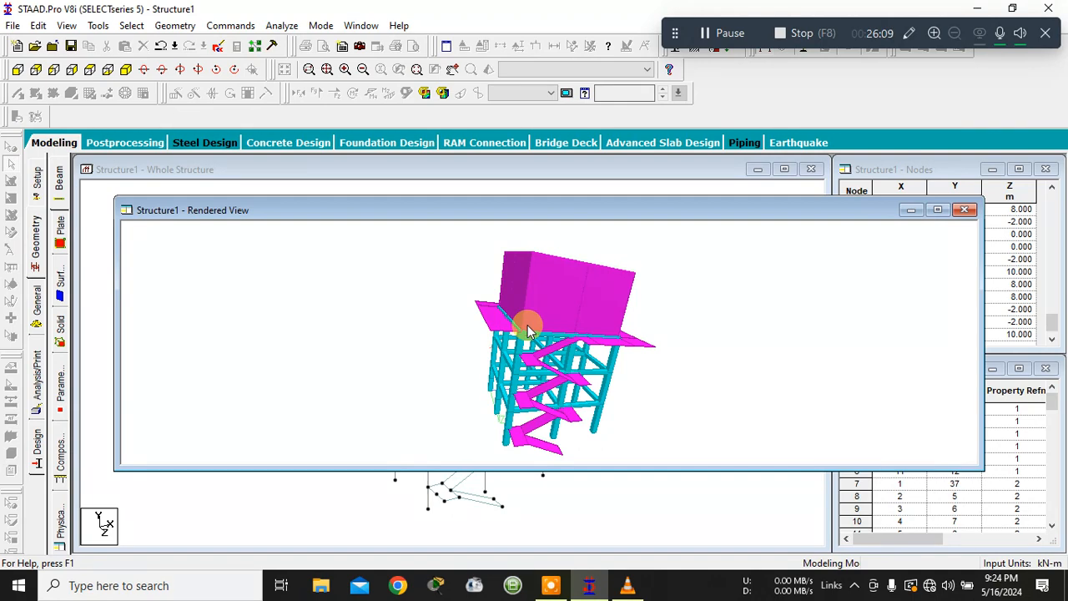
drag(527, 332, 496, 342)
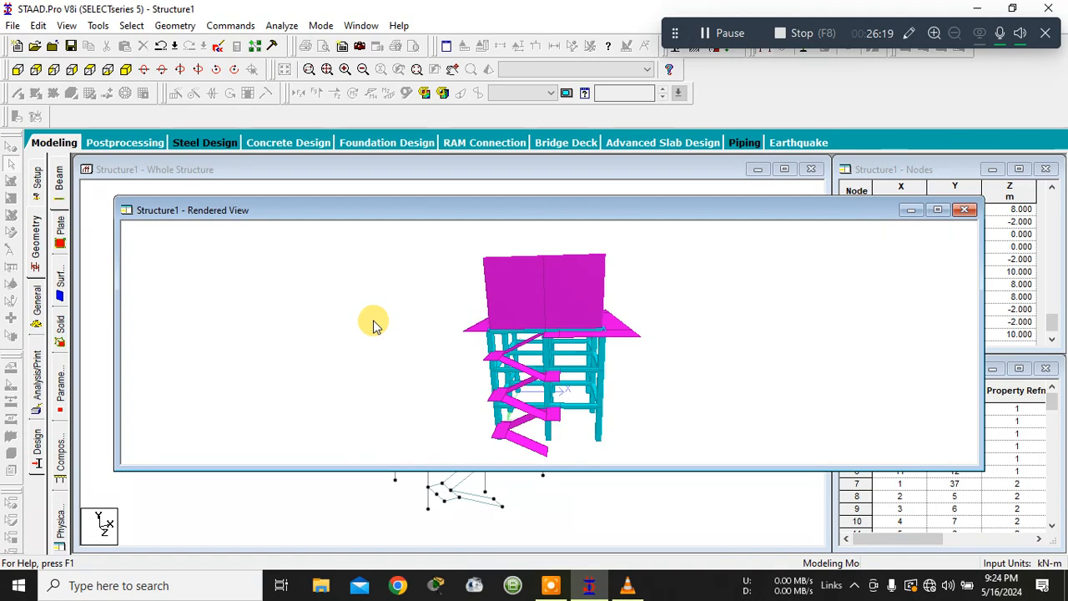
drag(676, 329, 629, 391)
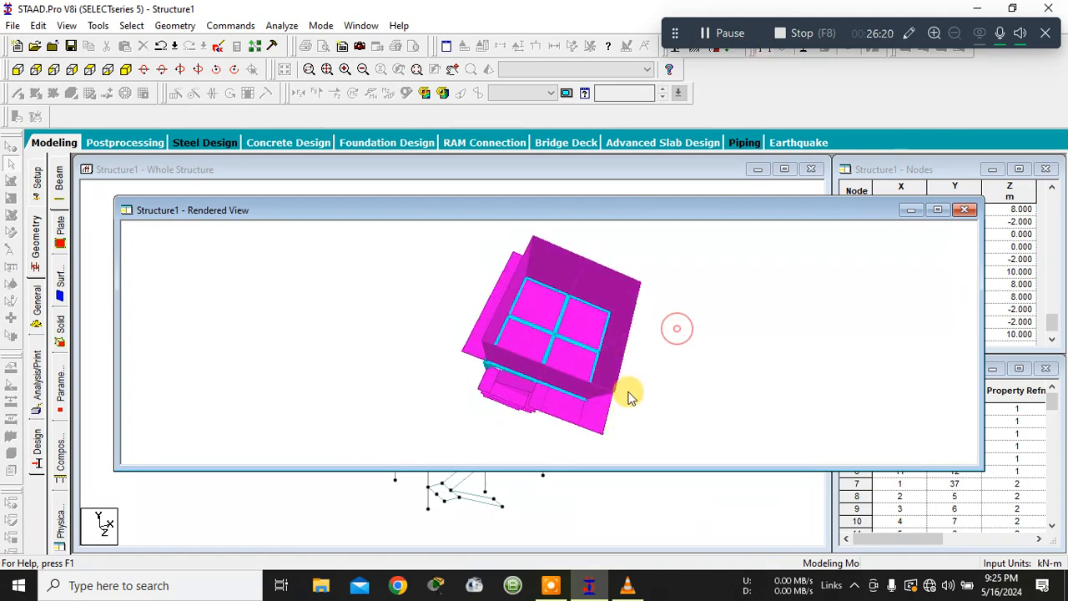
click(938, 210)
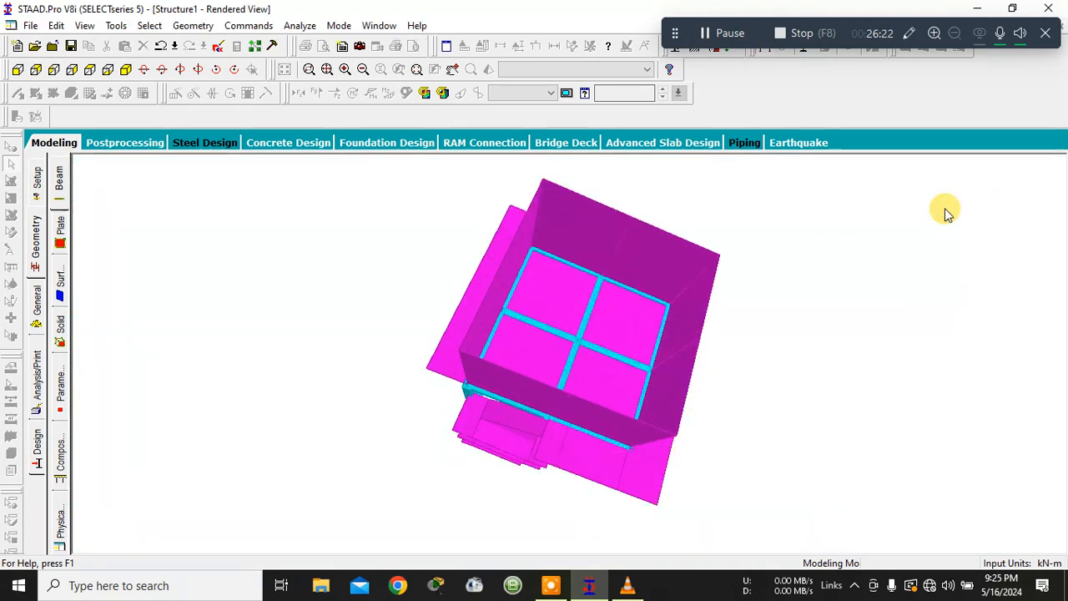
mouse_move(542, 284)
mouse_down()
mouse_move(512, 198)
mouse_move(656, 329)
mouse_move(372, 441)
mouse_move(891, 360)
mouse_move(675, 394)
mouse_move(859, 313)
mouse_move(629, 410)
mouse_move(526, 488)
mouse_move(465, 370)
mouse_move(543, 301)
mouse_move(508, 436)
mouse_move(378, 383)
mouse_move(386, 284)
mouse_move(529, 283)
mouse_up()
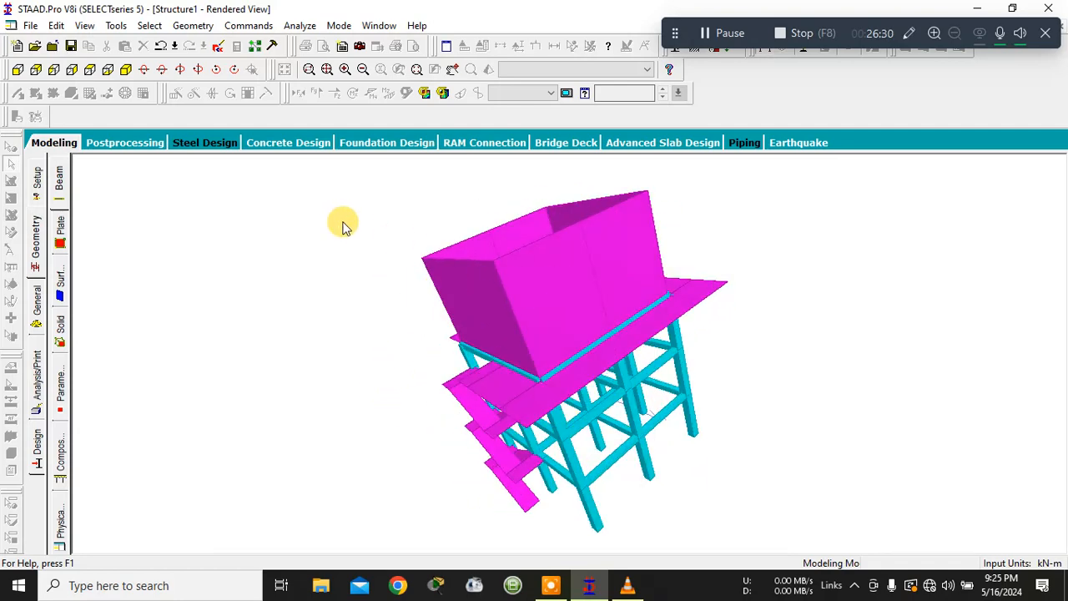
- Check the assigned beam sections, the front and plan views, and how the stair landings are supported in the rendered model
click(36, 300)
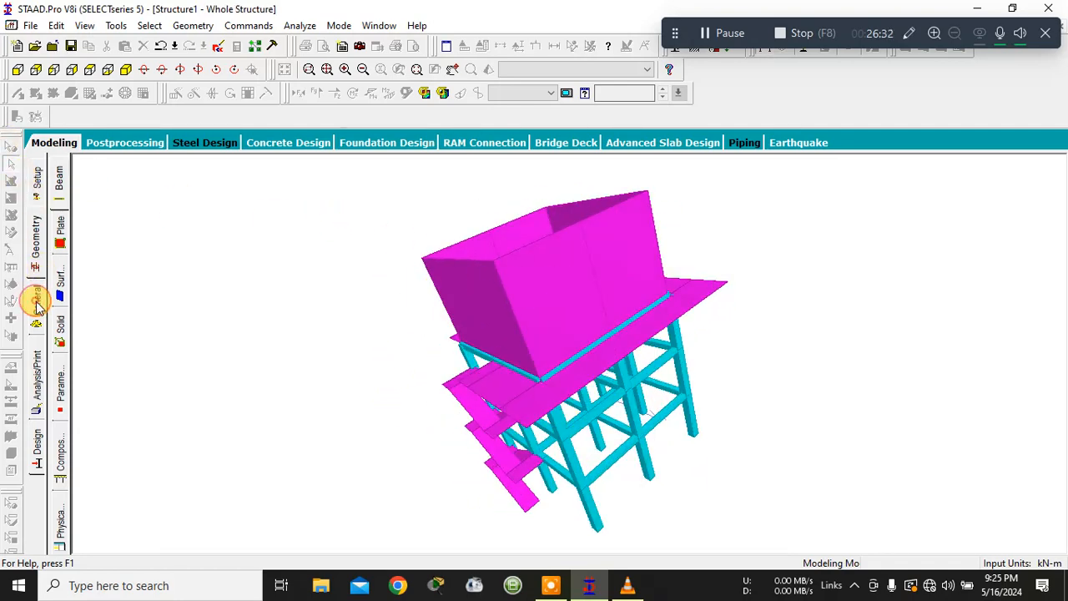
click(721, 261)
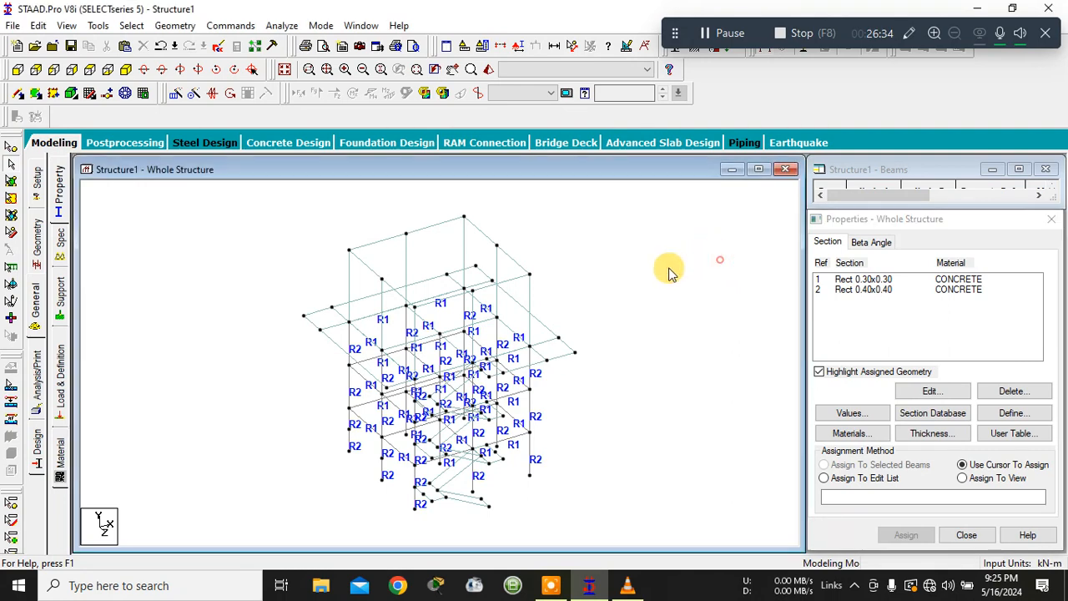
click(18, 69)
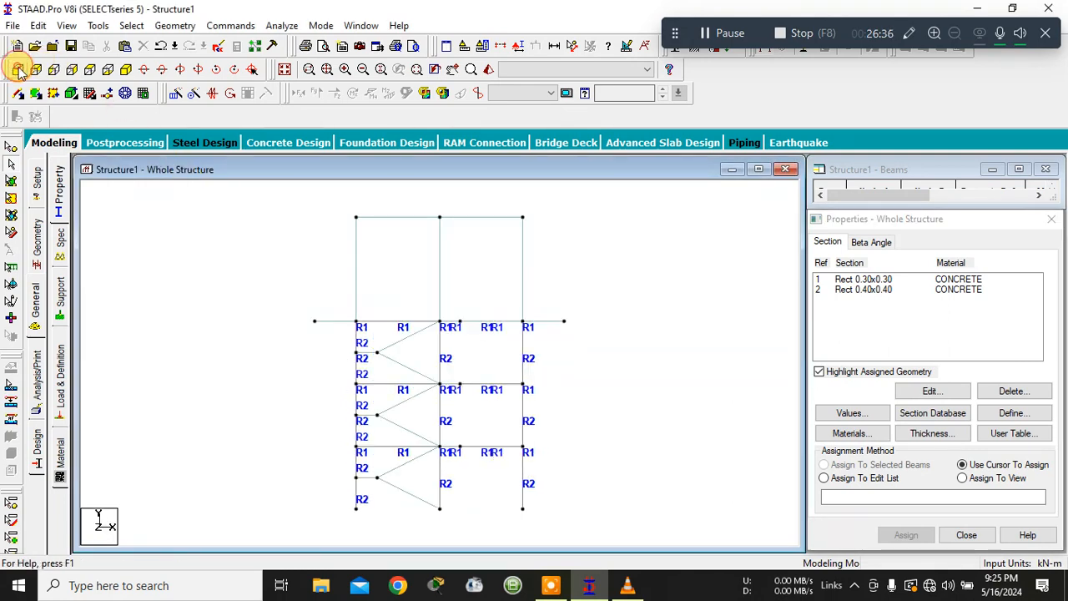
click(35, 236)
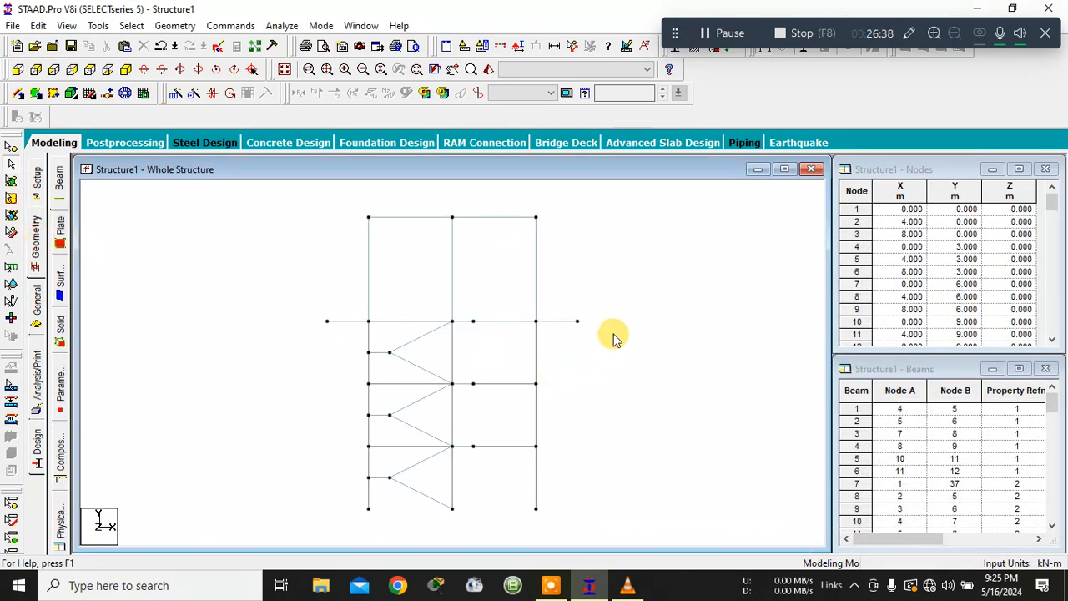
click(107, 69)
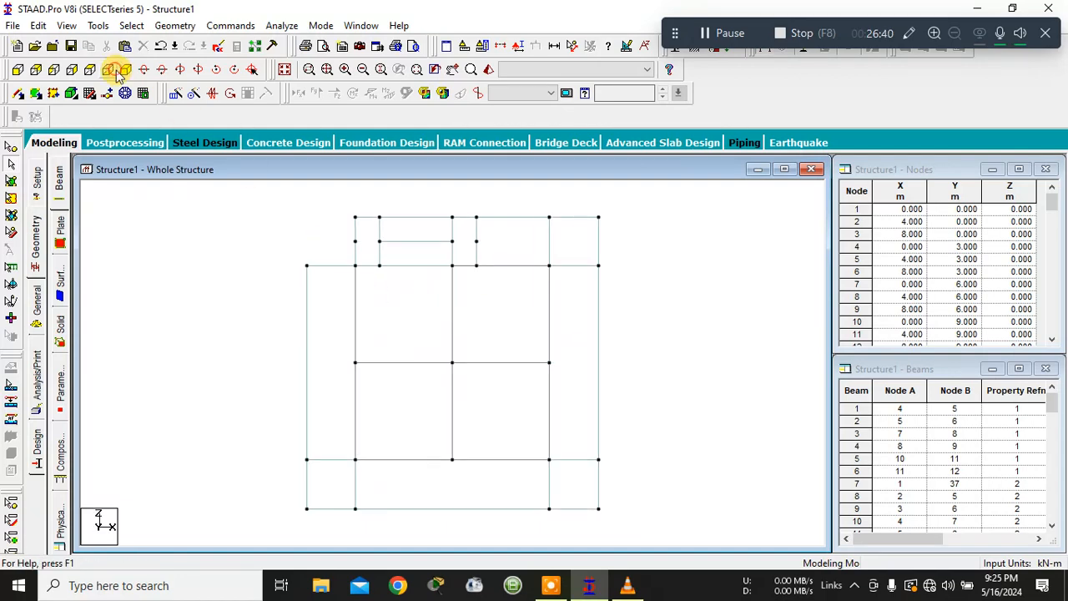
click(126, 71)
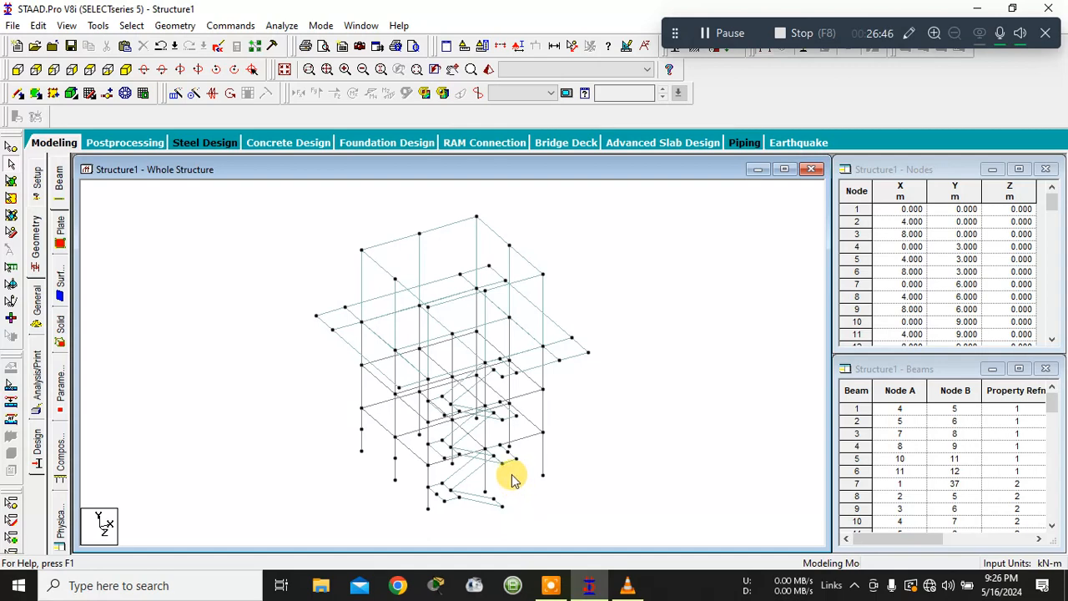
click(487, 69)
drag(543, 398, 416, 388)
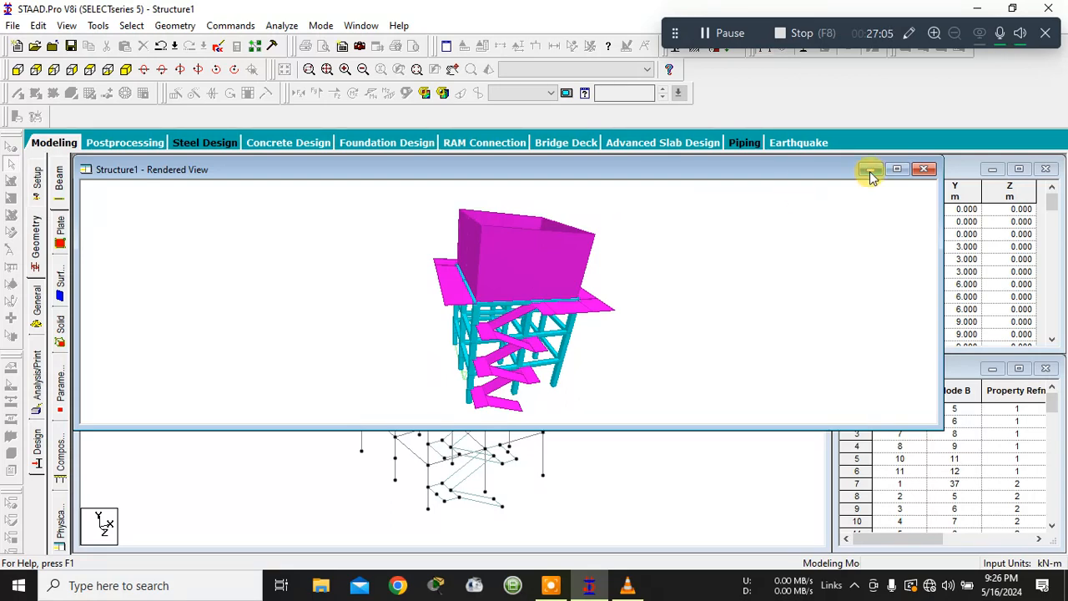
mouse_move(579, 356)
mouse_down()
mouse_move(573, 377)
mouse_move(571, 355)
mouse_up()
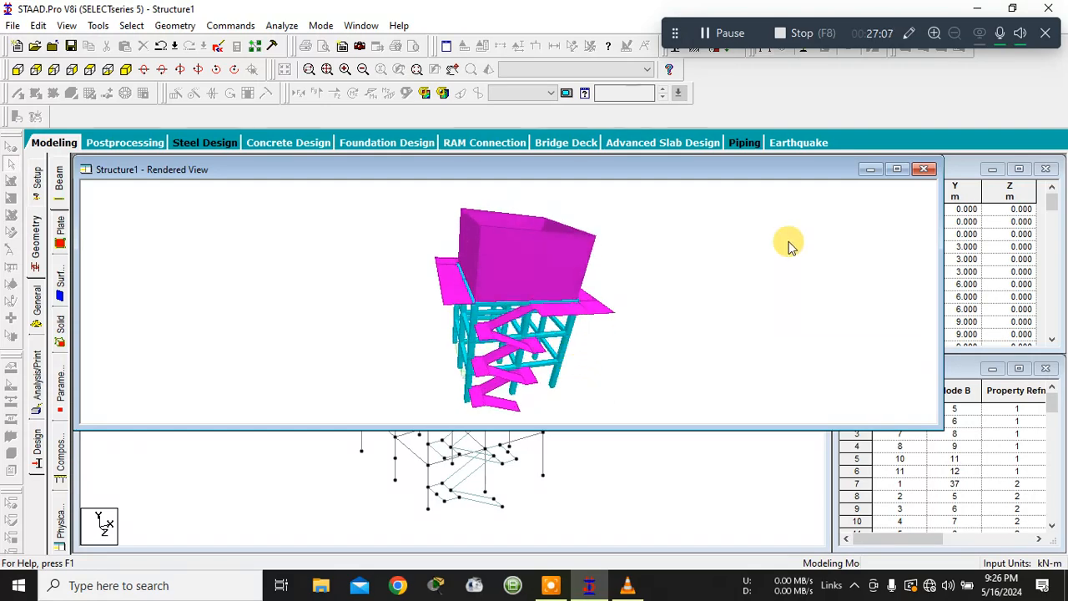
click(922, 170)
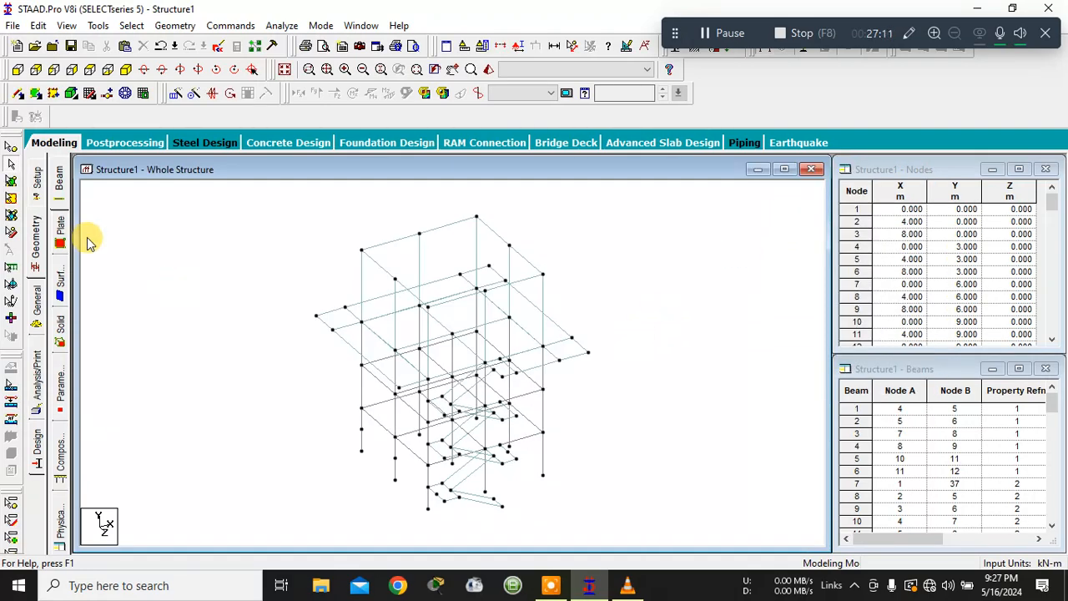
- Accept the auto save and add a beam along the column-side edge of the lowest stair landing, starting from its middle node
click(21, 92)
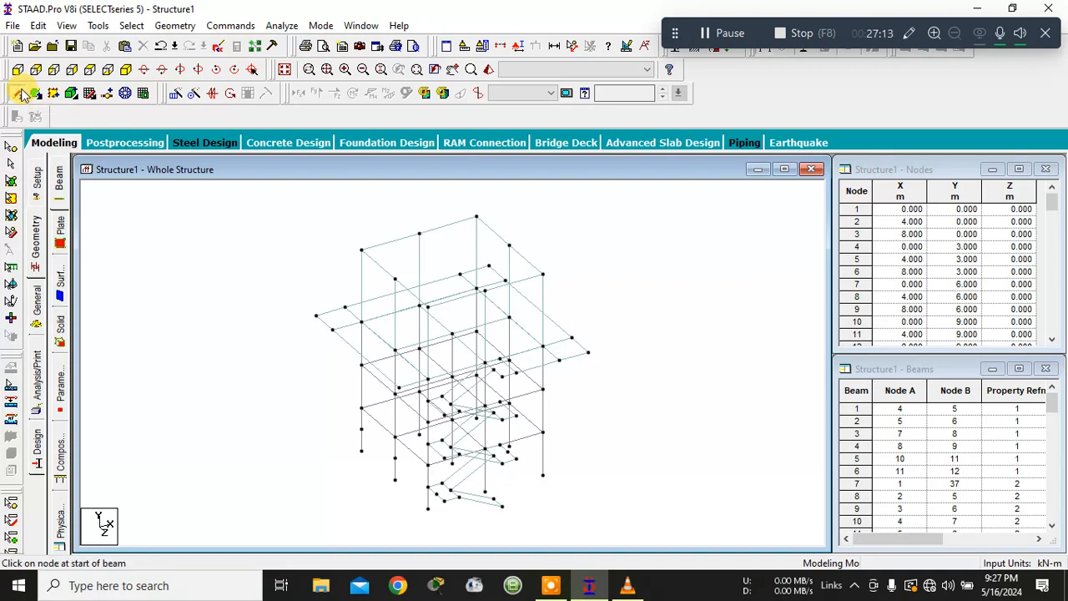
scroll(442, 417, up, 3)
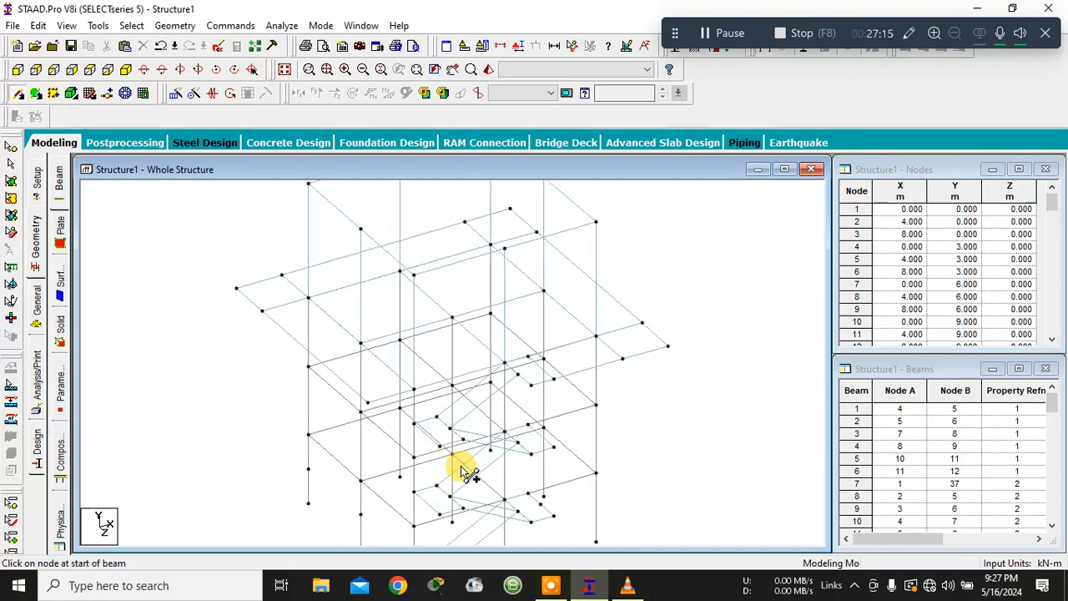
middle_drag(467, 471, 441, 360)
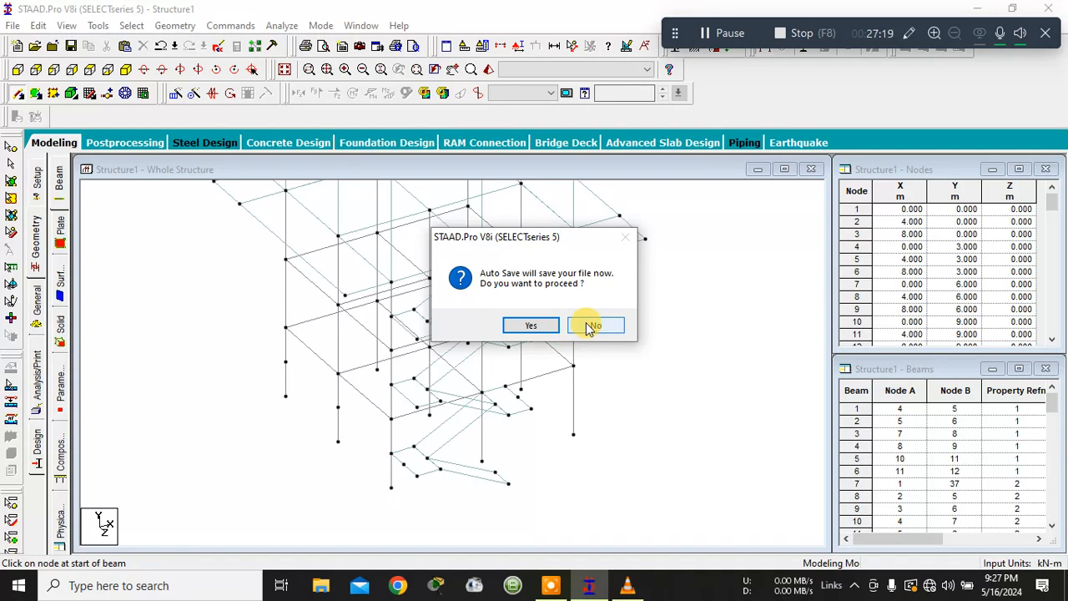
click(512, 327)
click(427, 312)
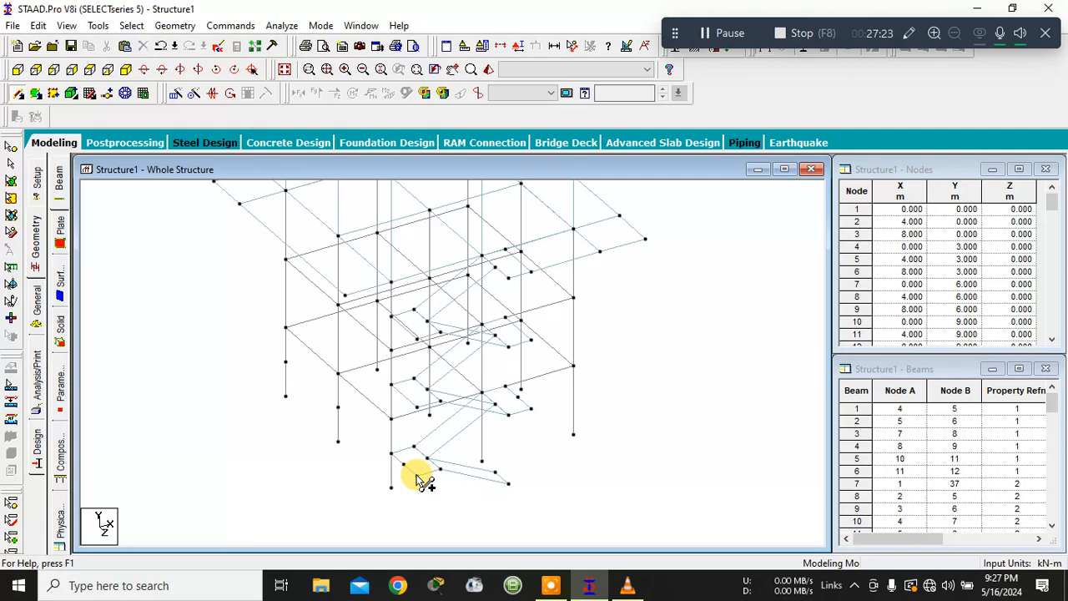
drag(404, 464, 391, 452)
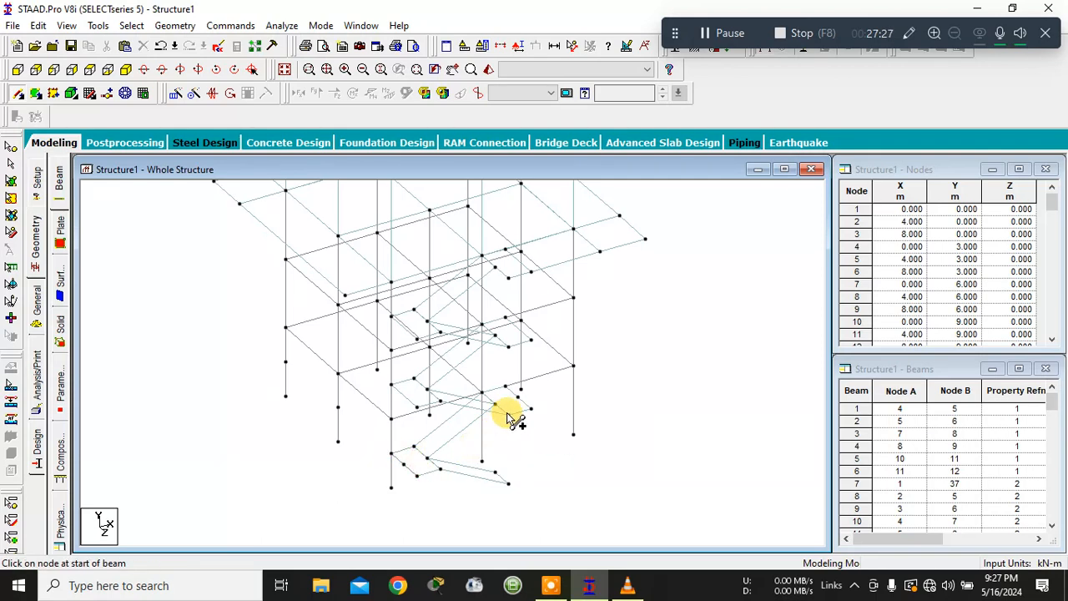
- Add beams along the supporting edges of the remaining stair landings, at both ends of the upper flights up to the 9 m floor
drag(507, 413, 479, 389)
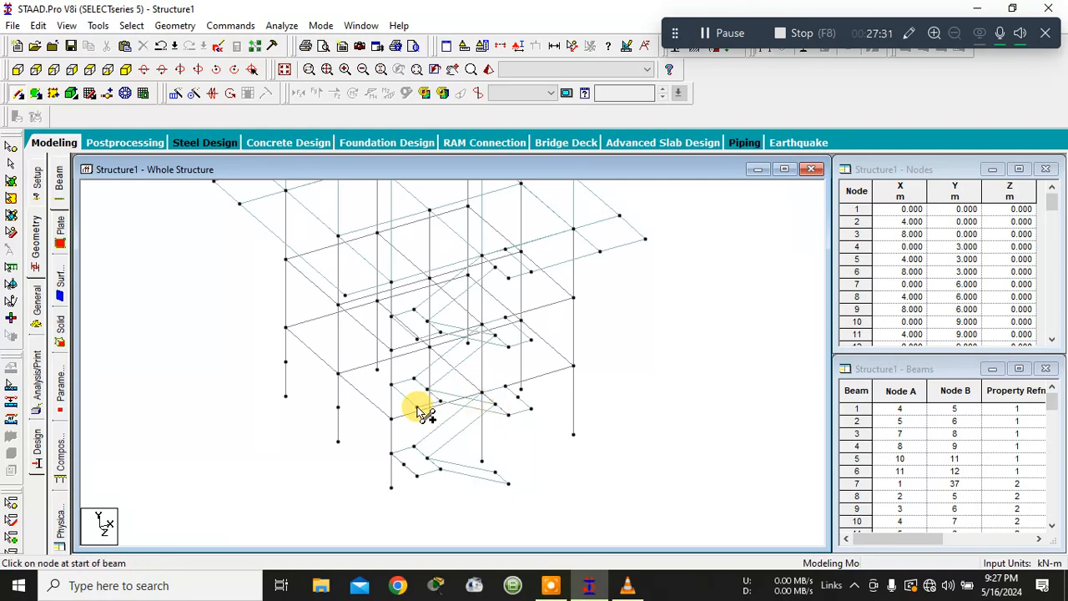
drag(417, 406, 390, 382)
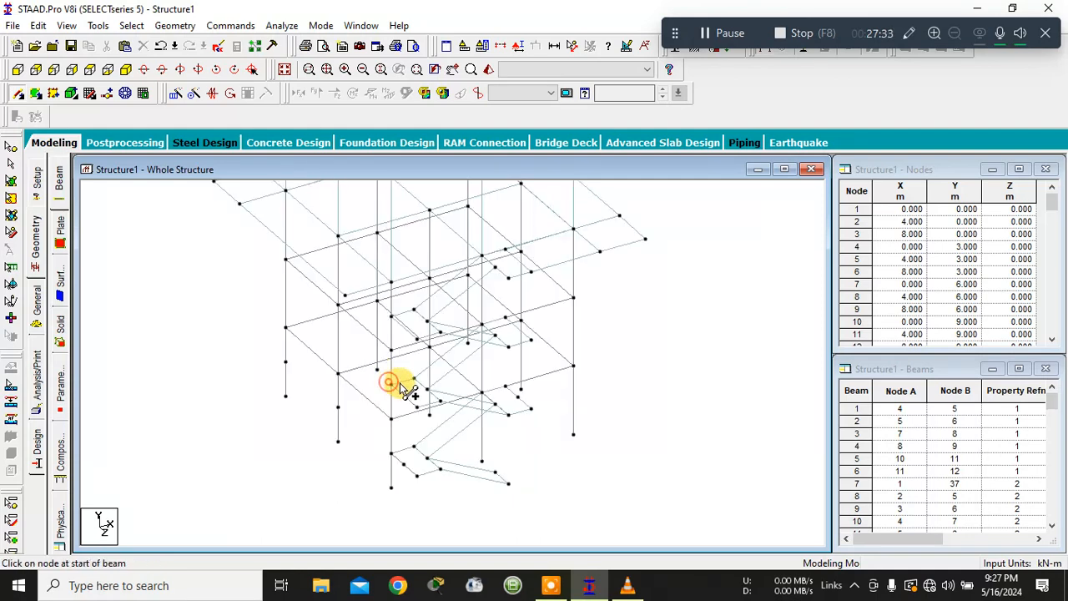
drag(509, 350, 481, 322)
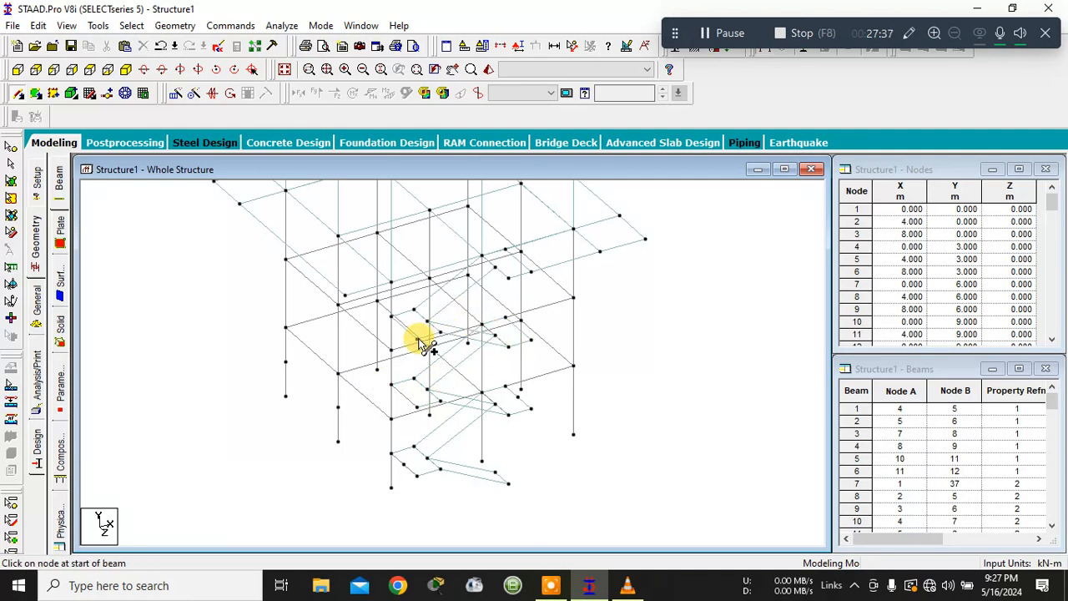
drag(417, 341, 399, 323)
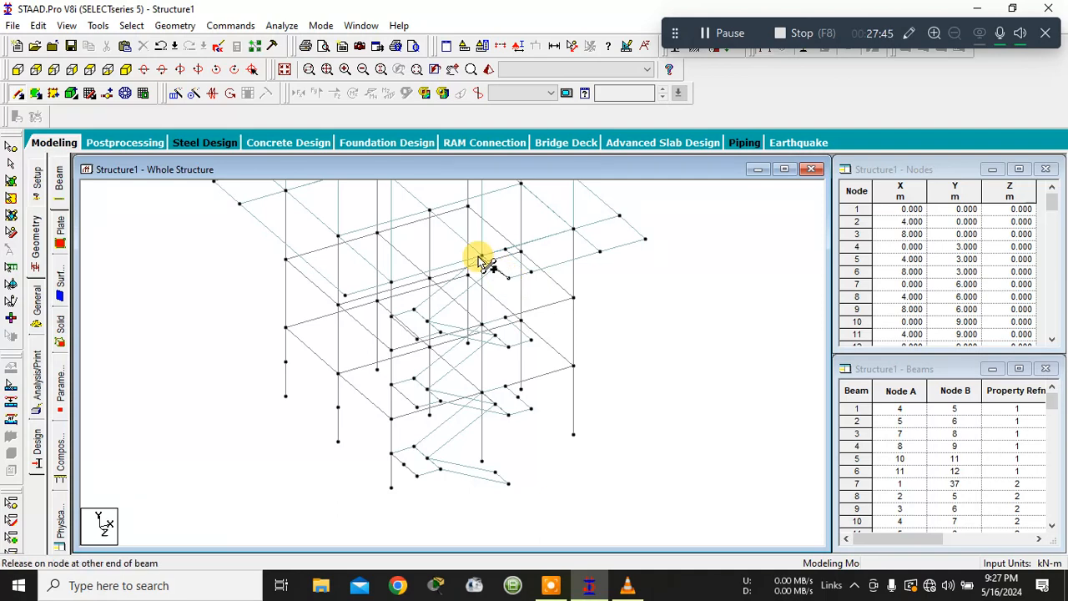
drag(481, 259, 482, 256)
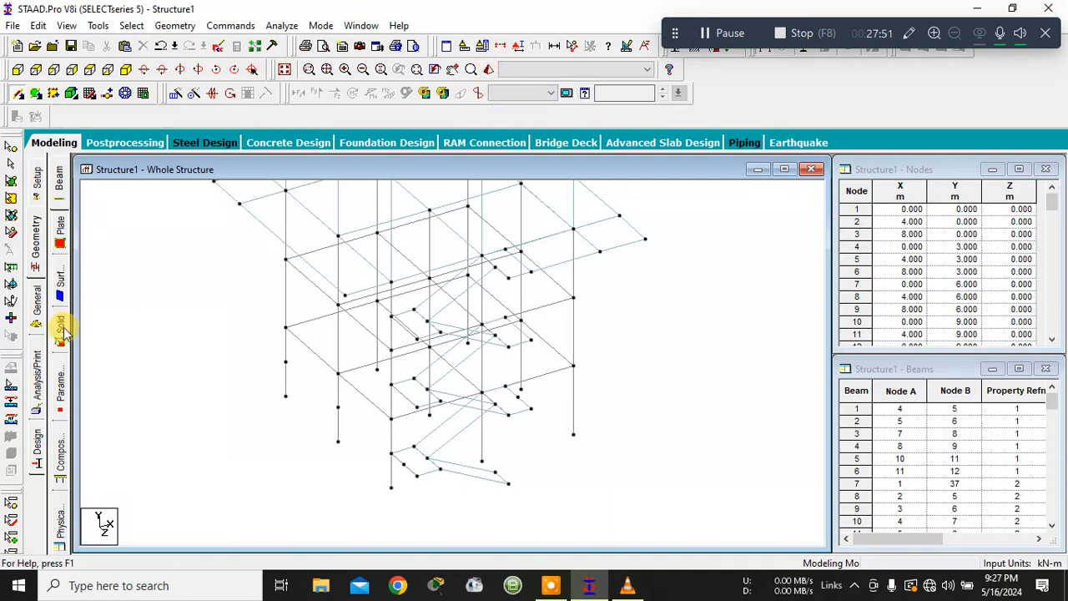
- Assign the Rect 0.30x0.30 concrete section to all beams parallel to Z, including the new landing beams
click(38, 317)
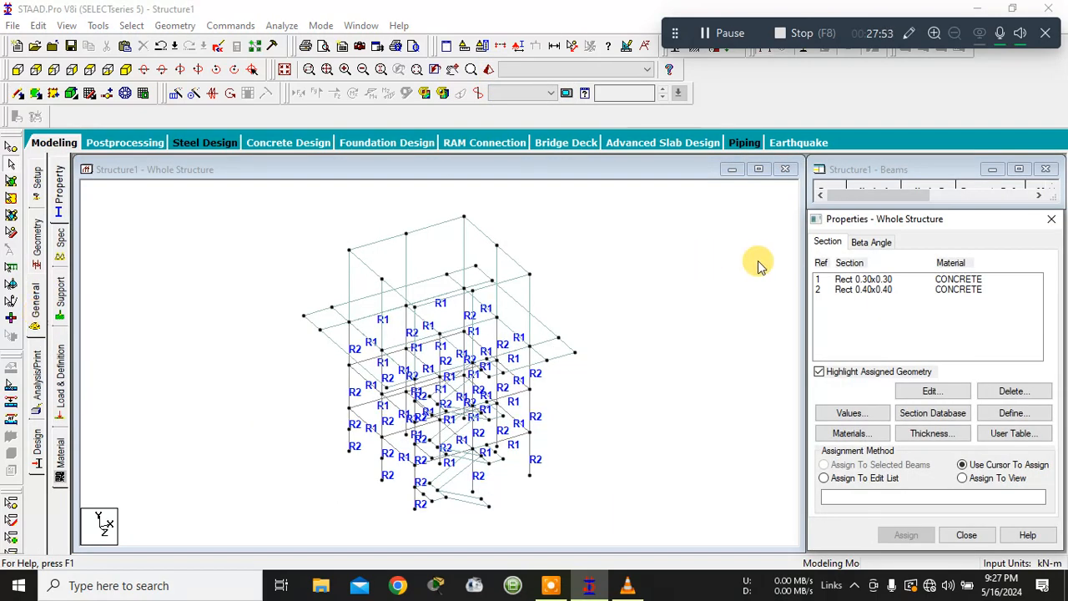
click(870, 280)
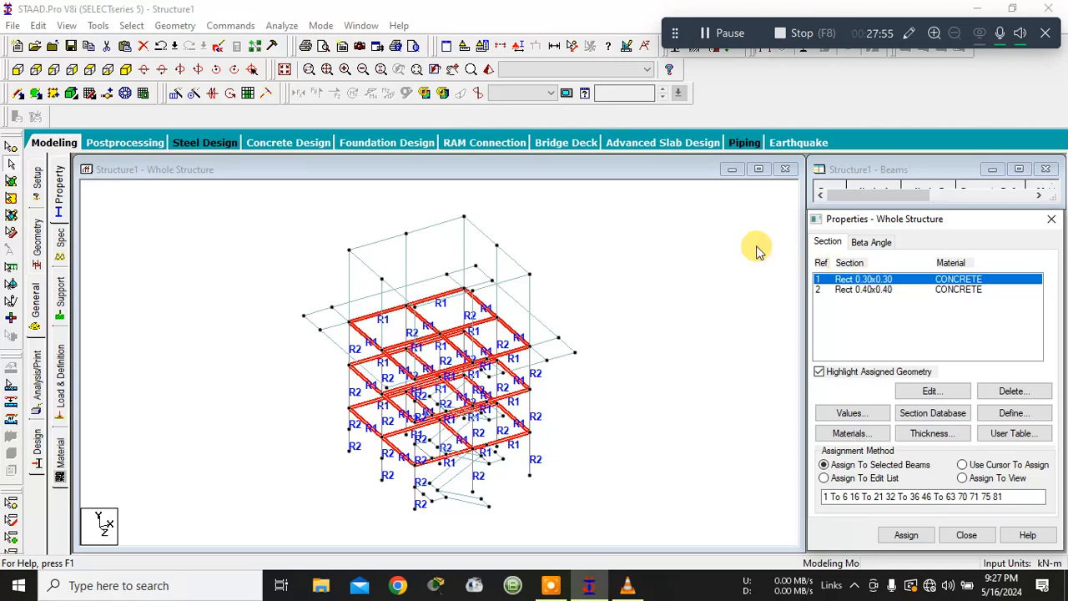
click(133, 26)
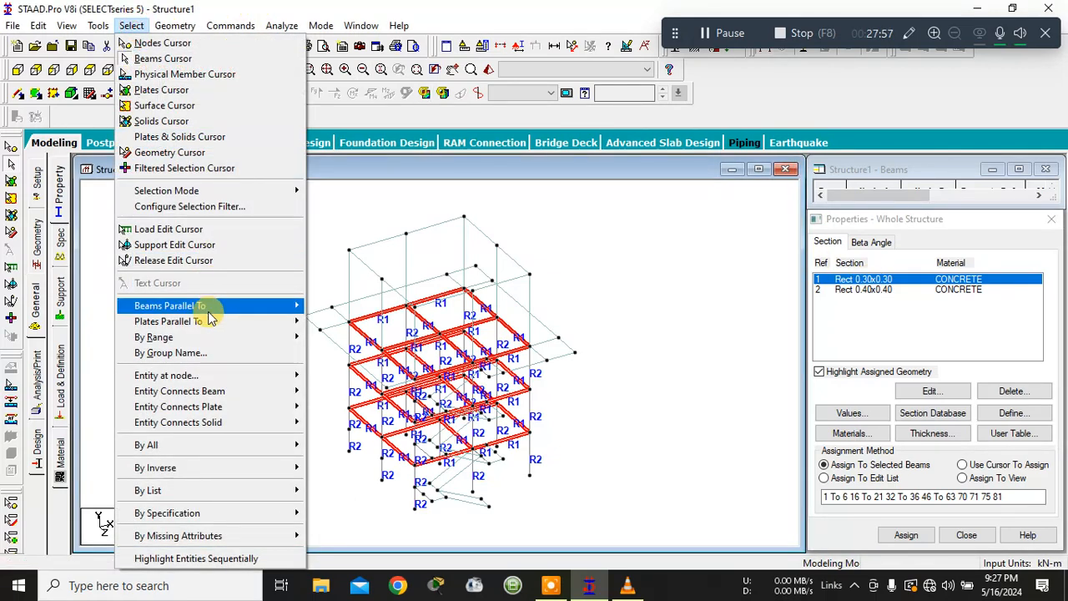
mouse_move(209, 308)
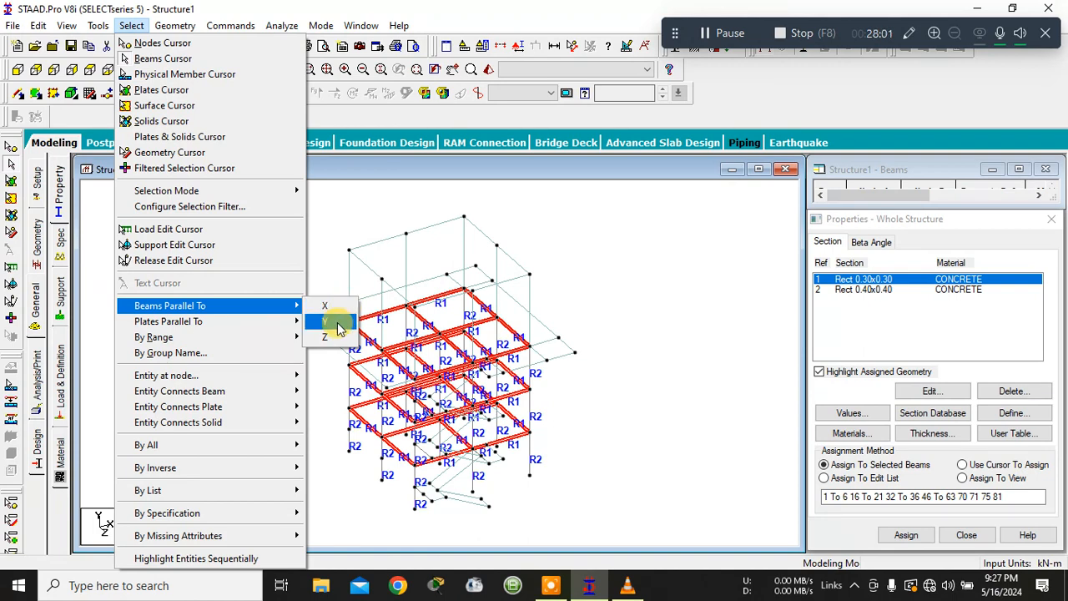
click(328, 337)
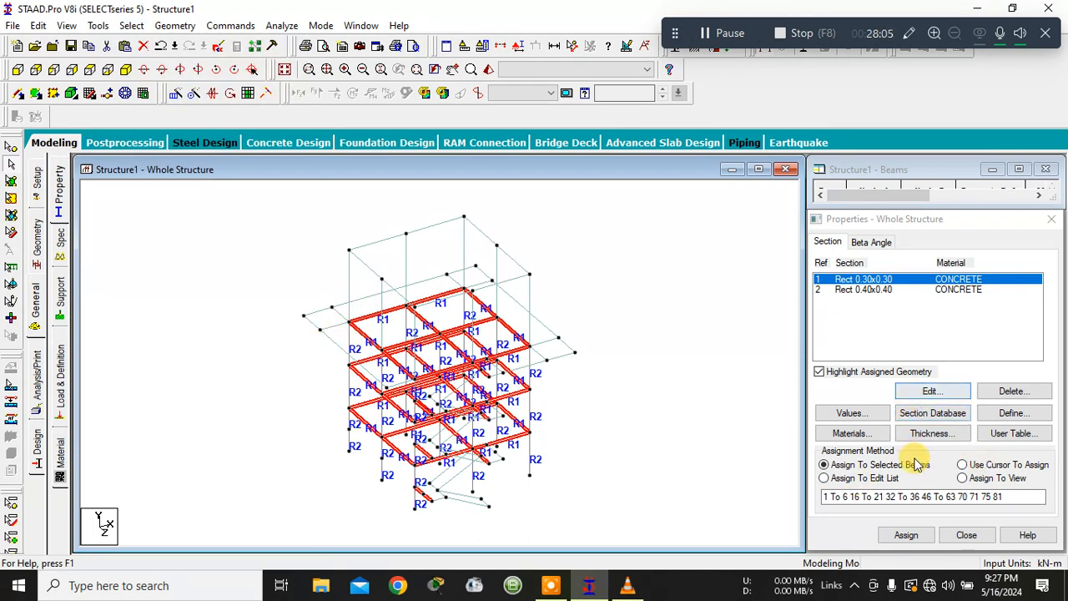
click(907, 534)
click(957, 422)
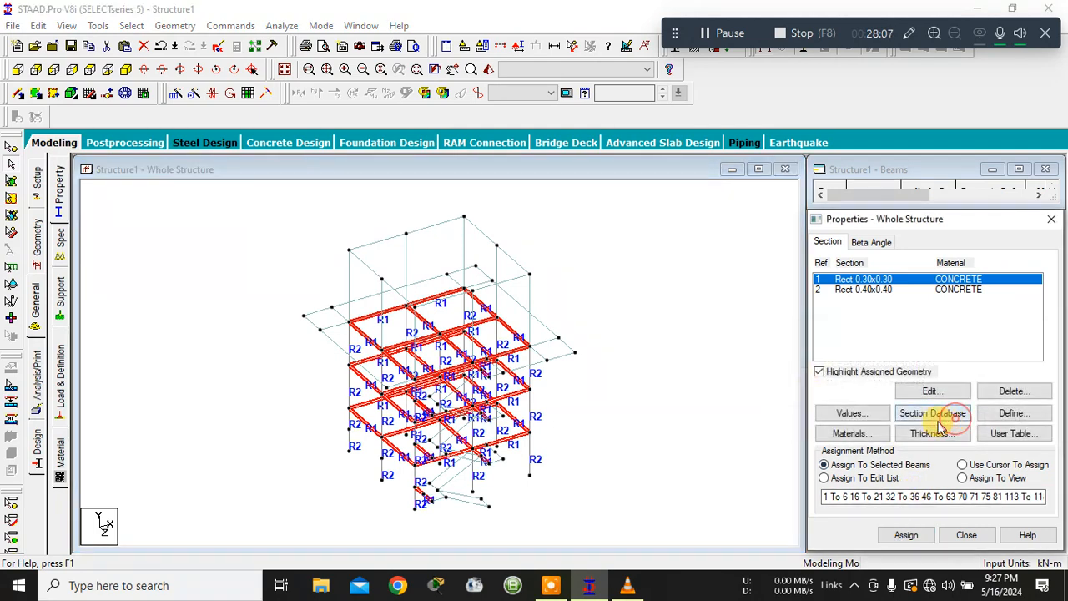
- Inspect the new landing beams in an enlarged 3D rendering seen from the stair side
click(489, 69)
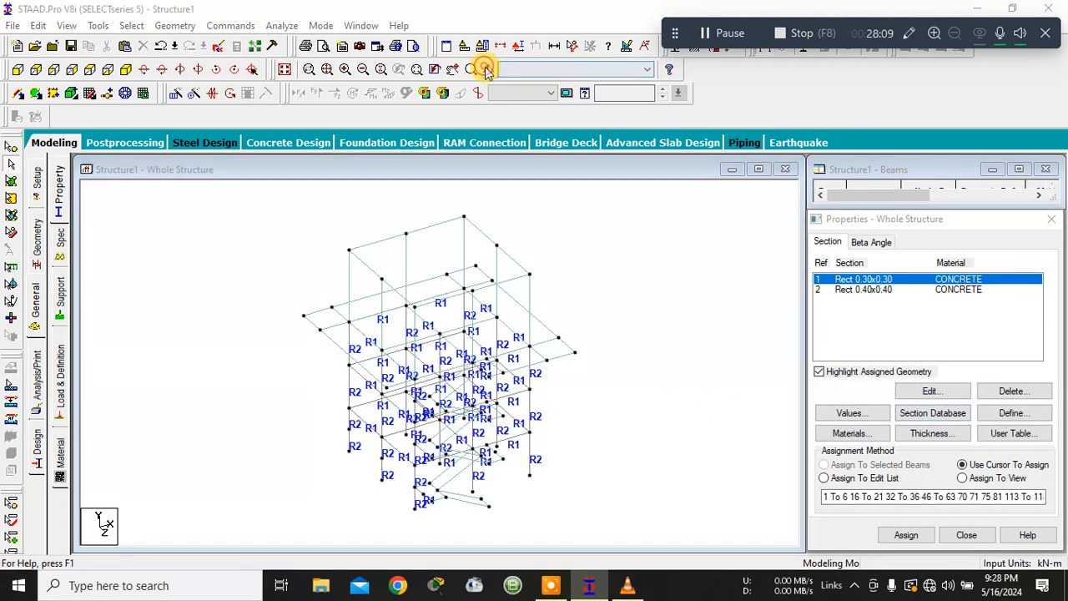
drag(583, 417, 458, 417)
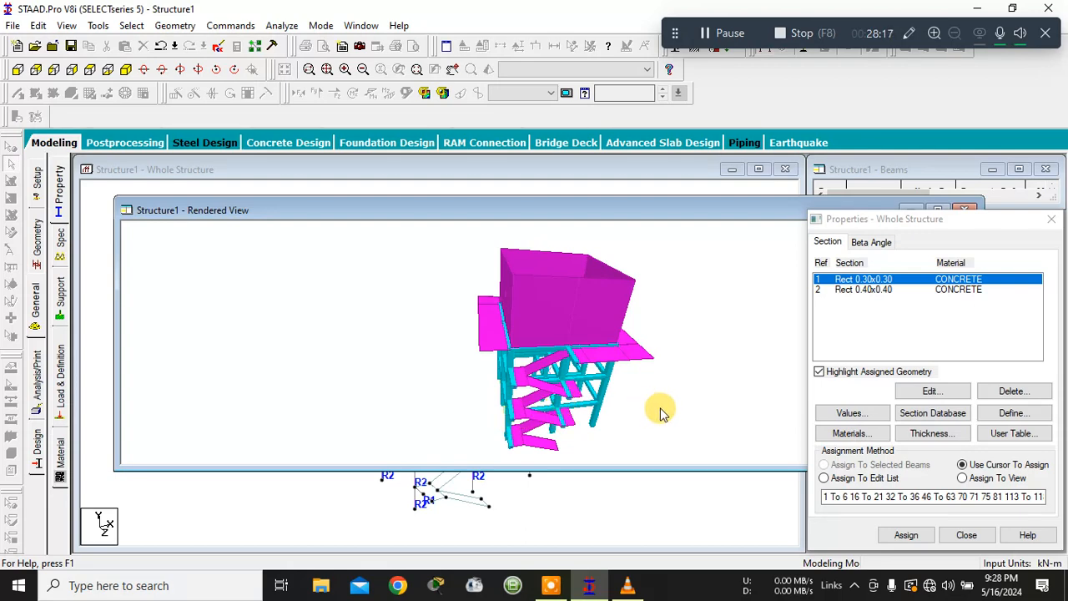
click(943, 208)
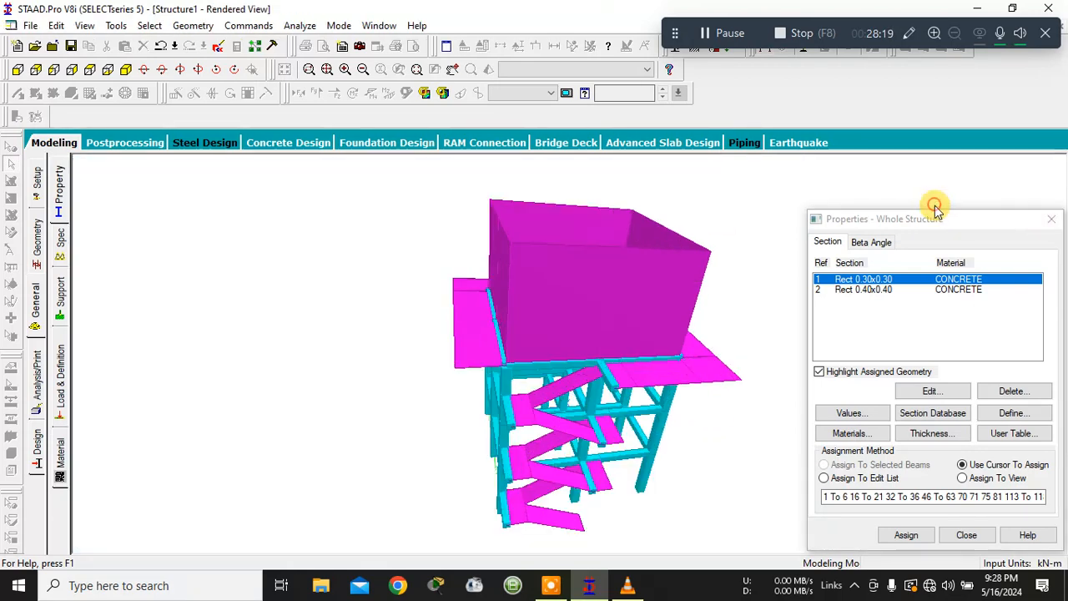
- Capture a Snipping Tool image of the rendered tank structure, turned so the stair flights and their landing beams face the viewer
drag(695, 400, 599, 417)
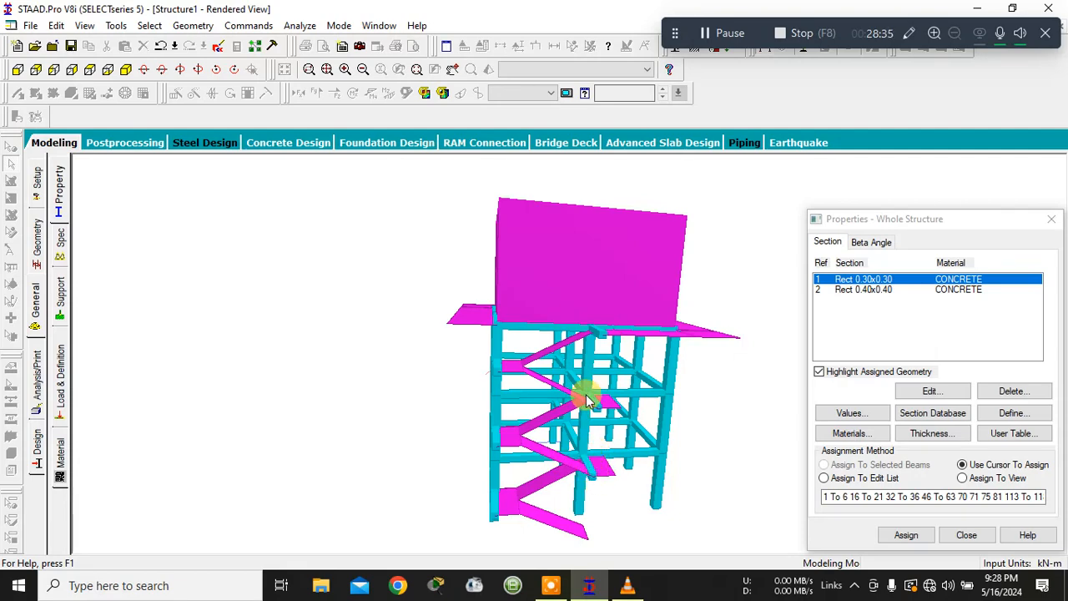
drag(595, 343, 503, 372)
drag(496, 302, 743, 298)
drag(488, 279, 519, 257)
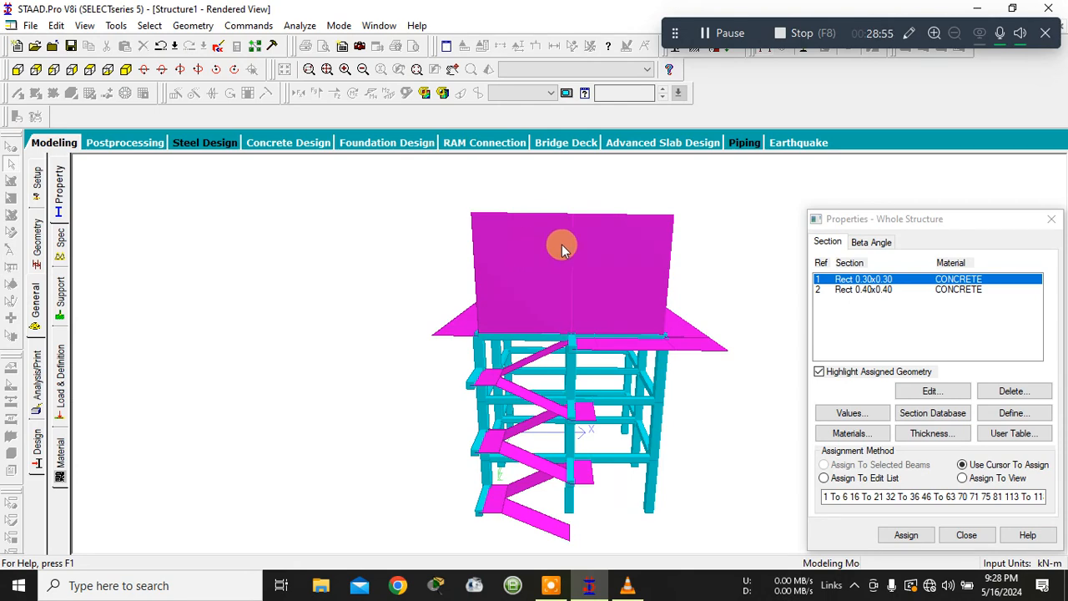
scroll(561, 244, up, 5)
middle_drag(566, 248, 424, 234)
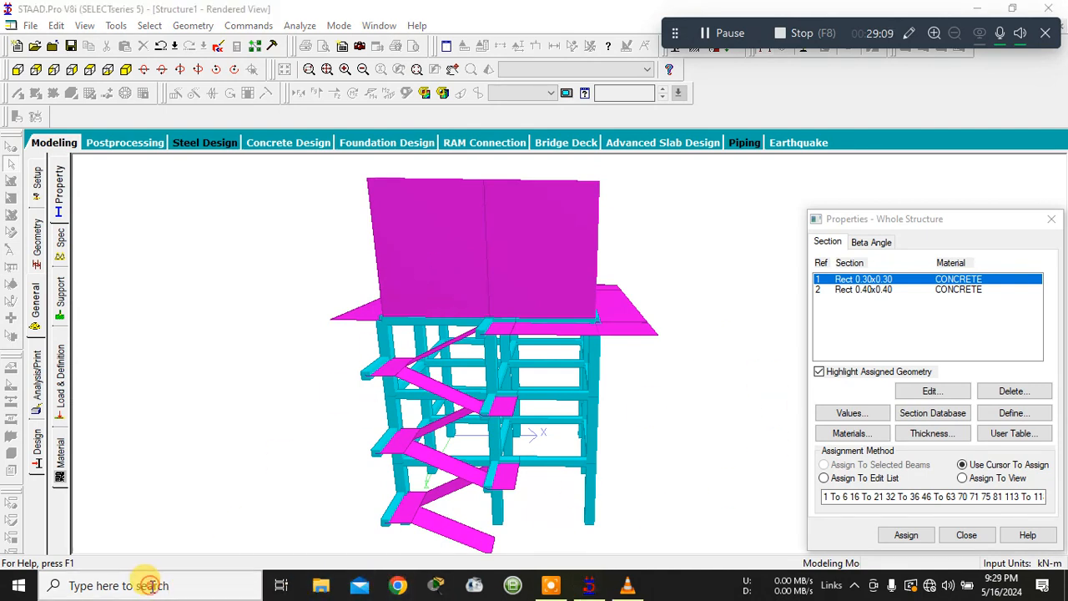
click(150, 586)
text(s)
click(162, 162)
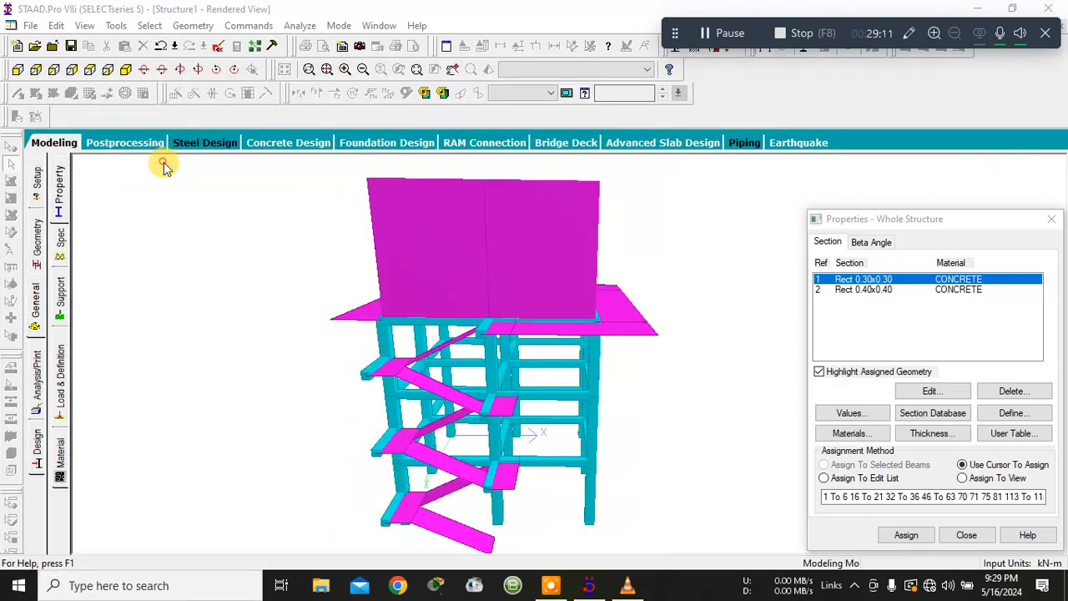
click(446, 188)
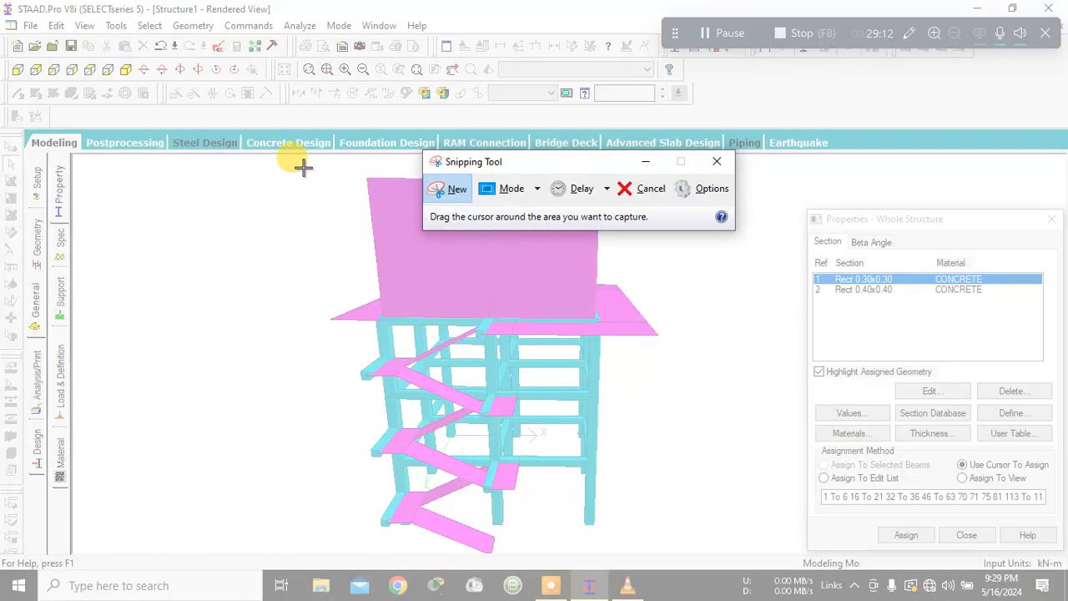
drag(302, 167, 687, 552)
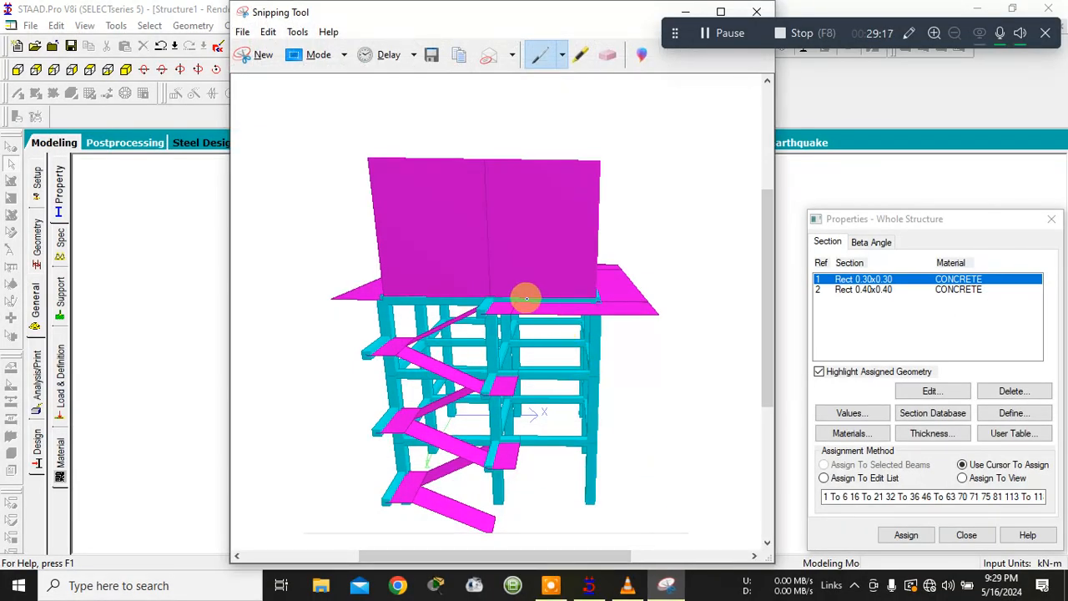
click(241, 33)
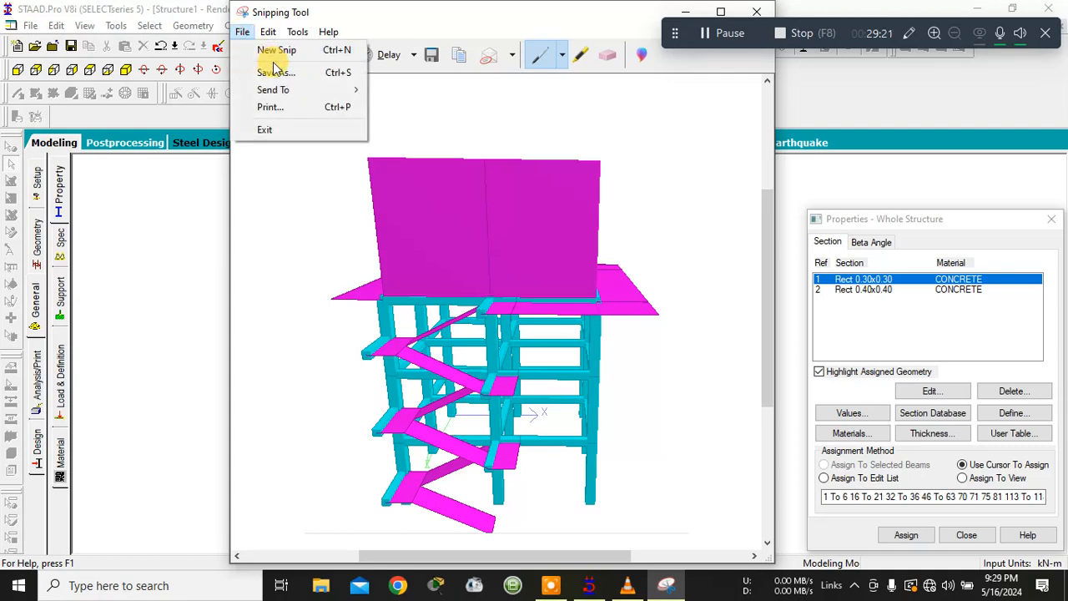
click(722, 35)
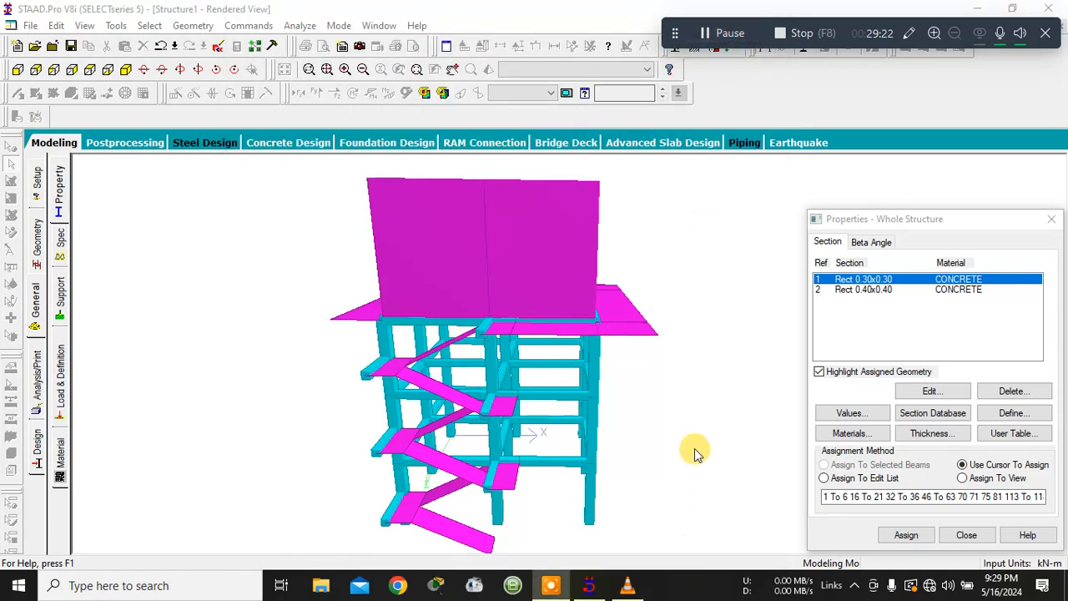
- Create a plate element thickness property of 0.12 m at all four nodes, using concrete as the material
drag(679, 470, 742, 418)
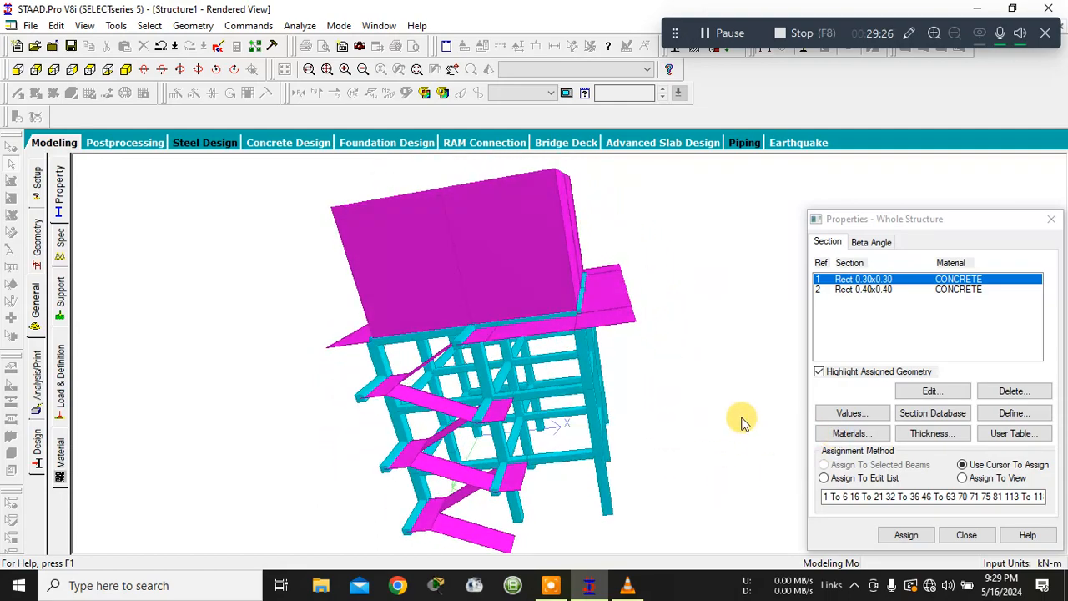
click(931, 437)
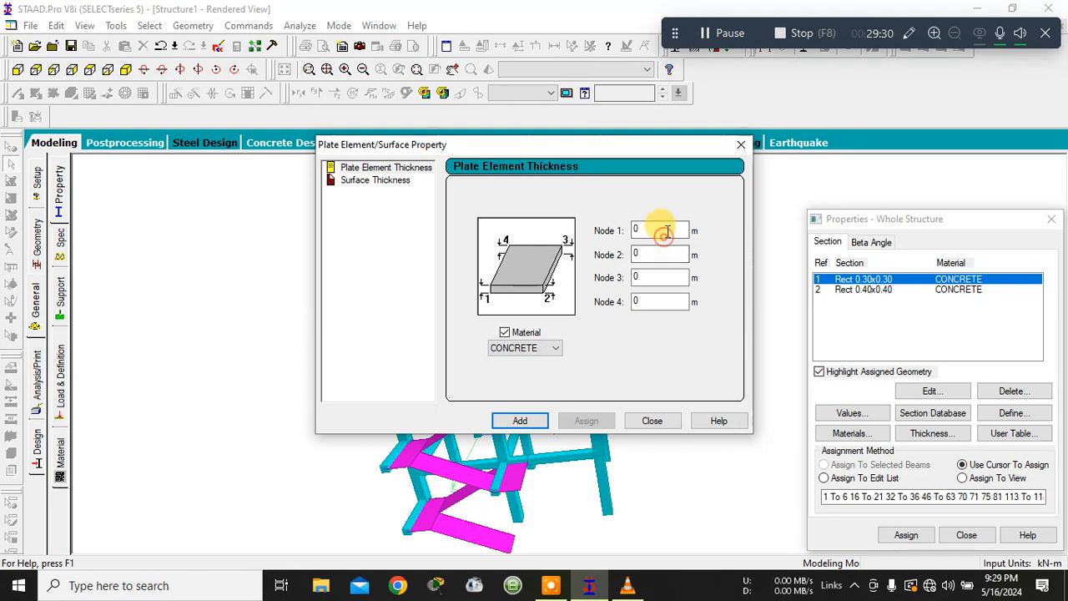
text(.12)
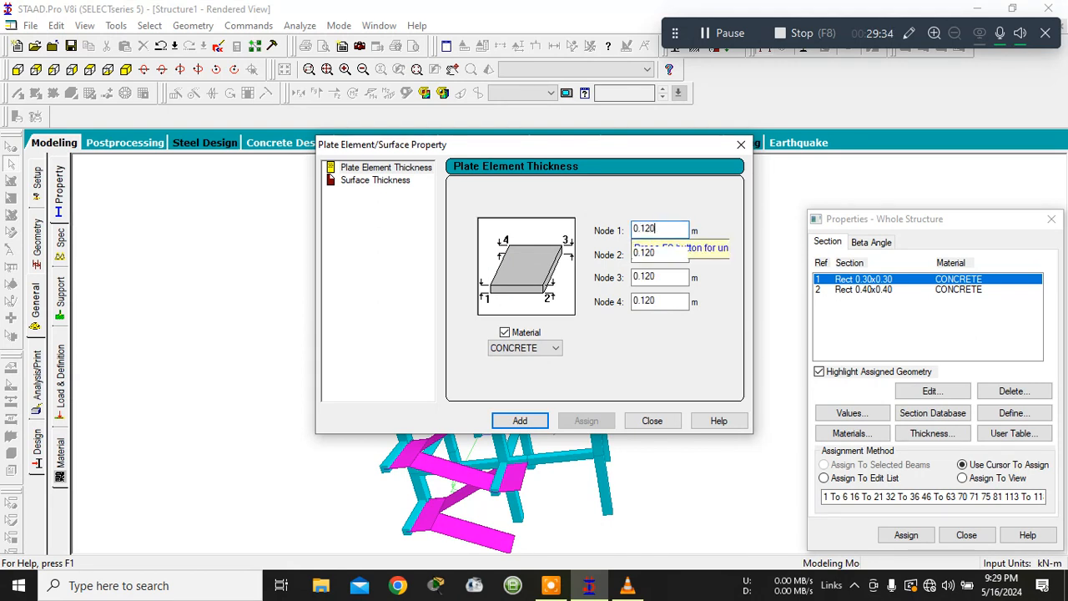
click(519, 419)
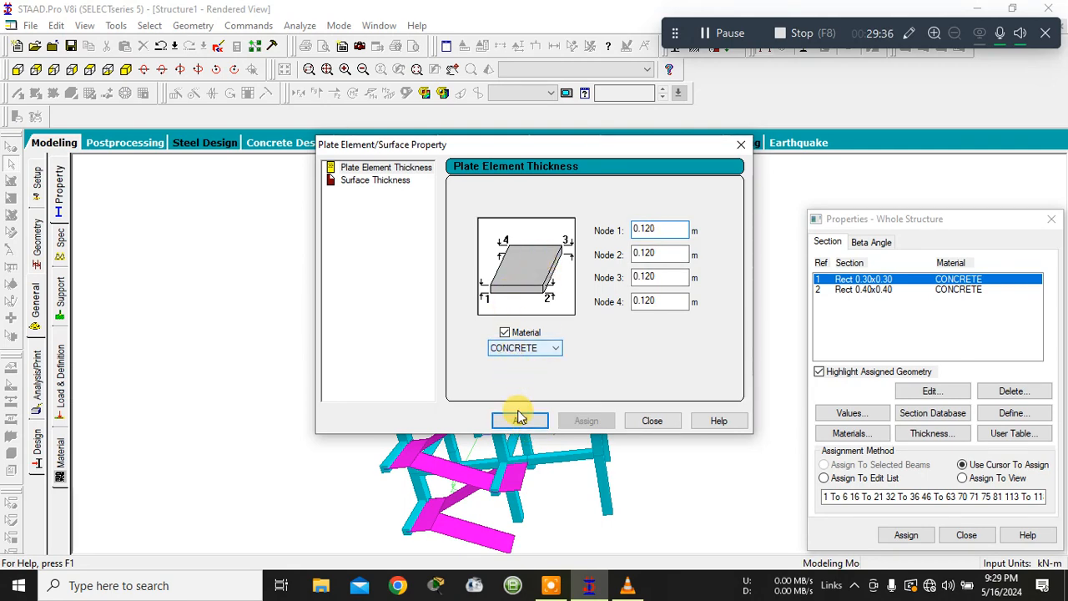
click(678, 421)
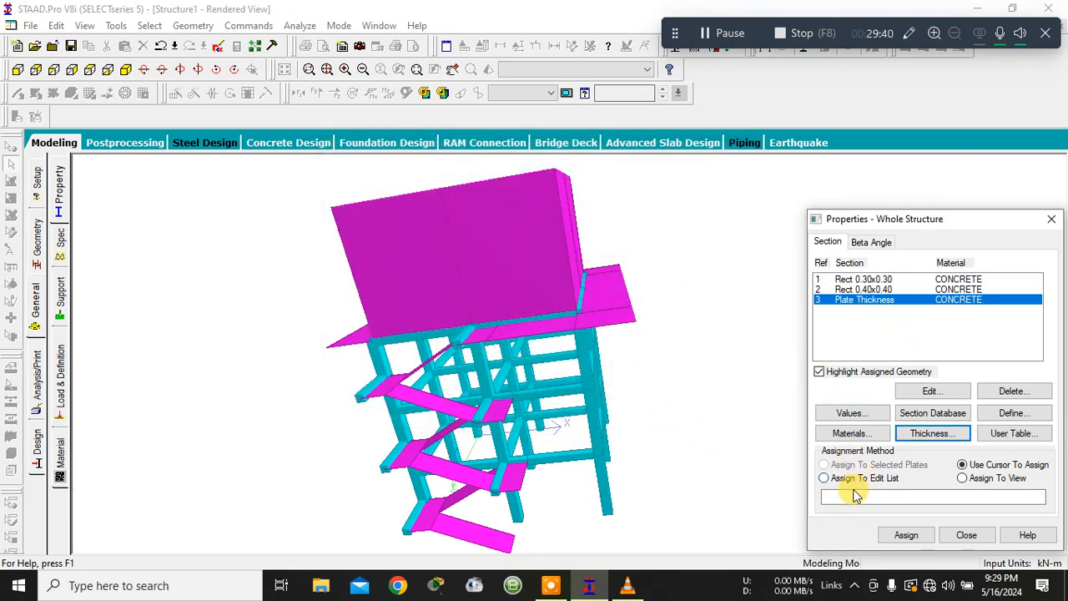
- Assign the new plate thickness property to all tank, walkway and stair plates in the view
click(985, 479)
click(906, 535)
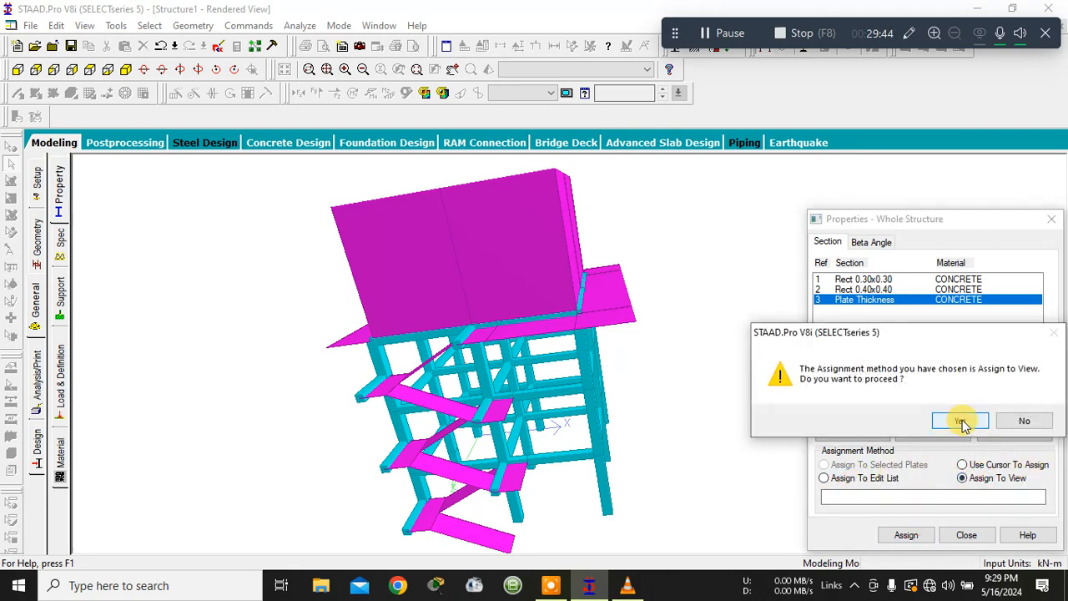
click(962, 421)
click(700, 376)
mouse_move(647, 327)
mouse_down()
mouse_move(753, 425)
mouse_move(768, 351)
mouse_move(789, 312)
mouse_move(768, 429)
mouse_move(556, 380)
mouse_up()
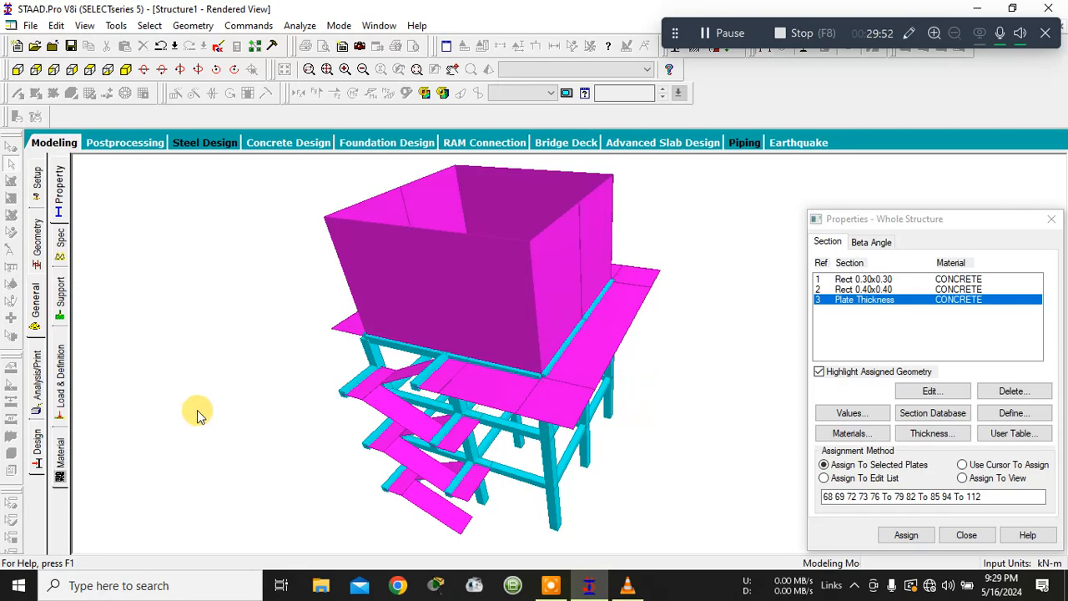
- Clear the plate selection and create a new support definition for the whole structure, with the model shown in front view
click(62, 300)
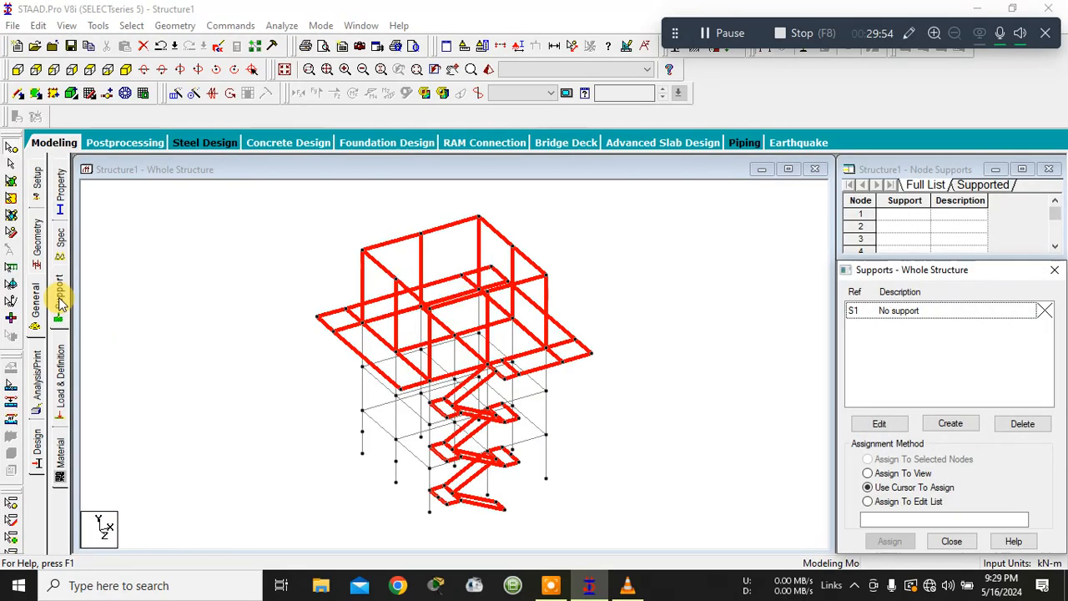
click(642, 262)
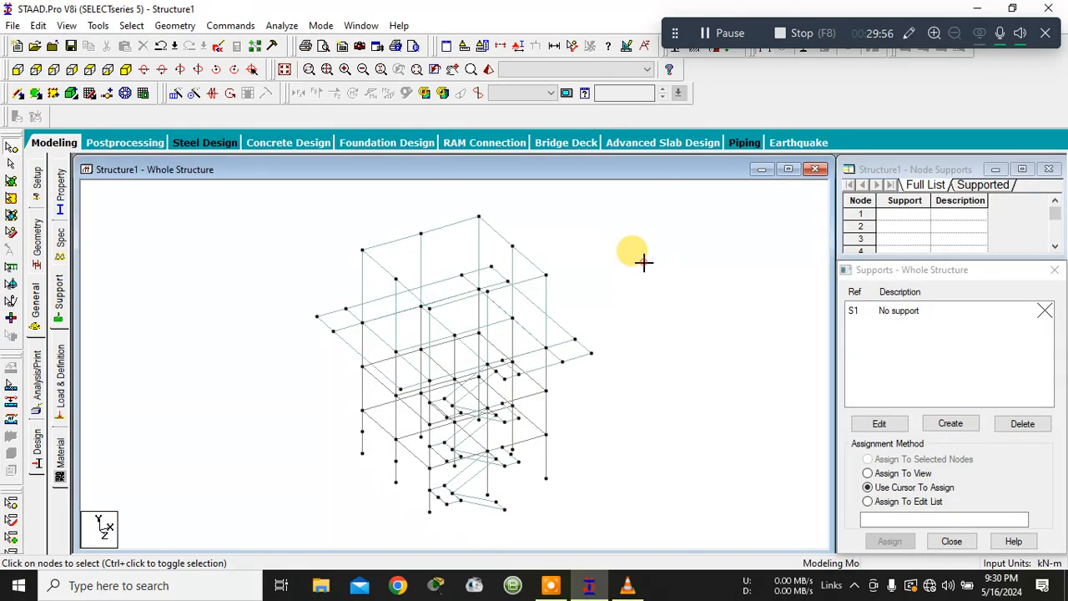
click(62, 297)
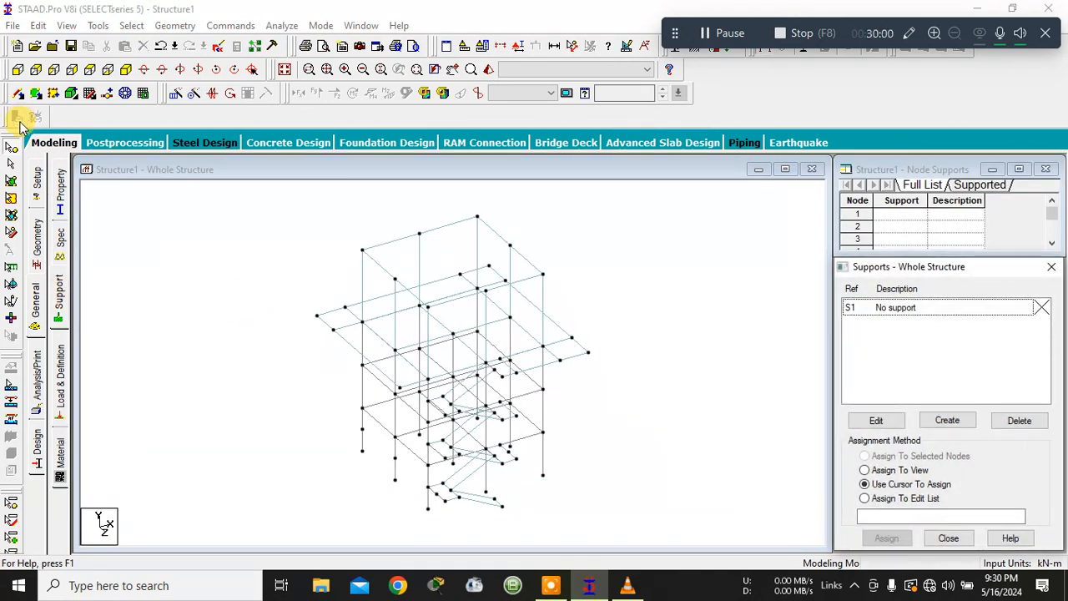
click(18, 69)
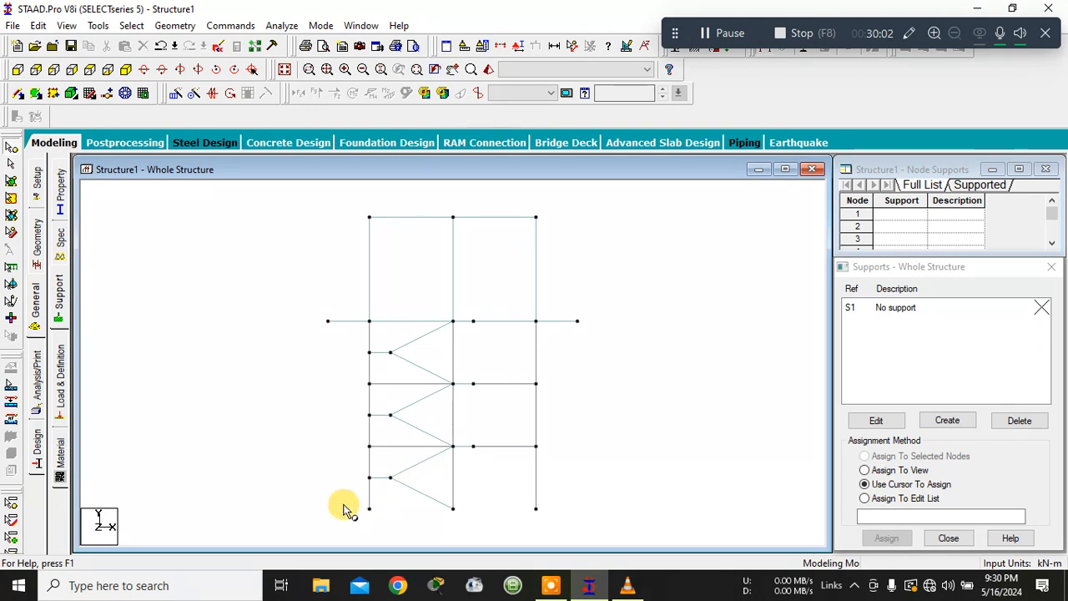
drag(337, 504, 301, 487)
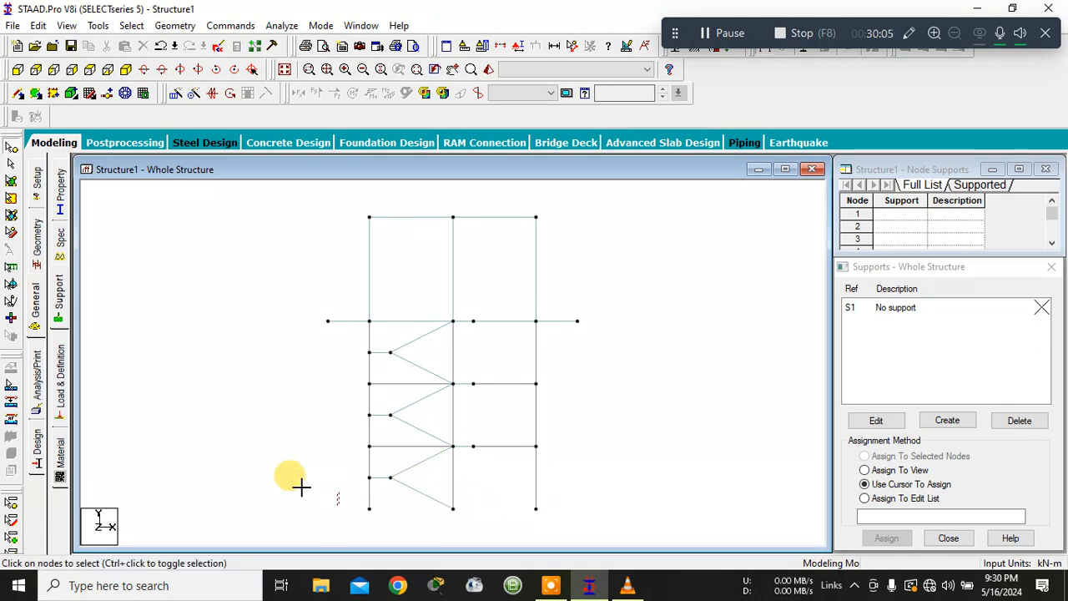
click(947, 419)
click(856, 552)
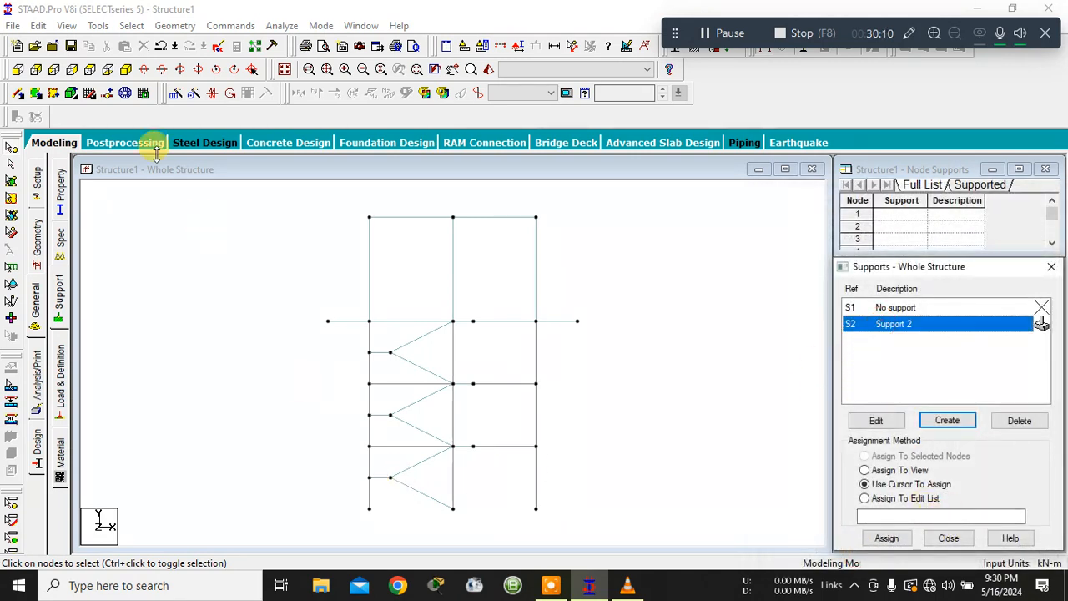
drag(340, 501, 592, 526)
click(126, 69)
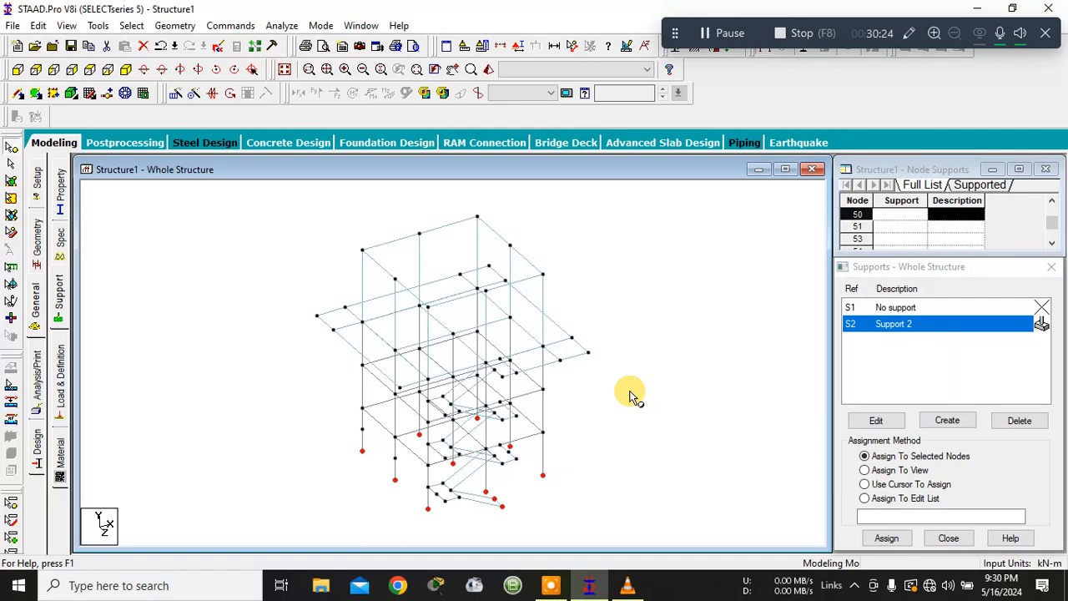
click(587, 514)
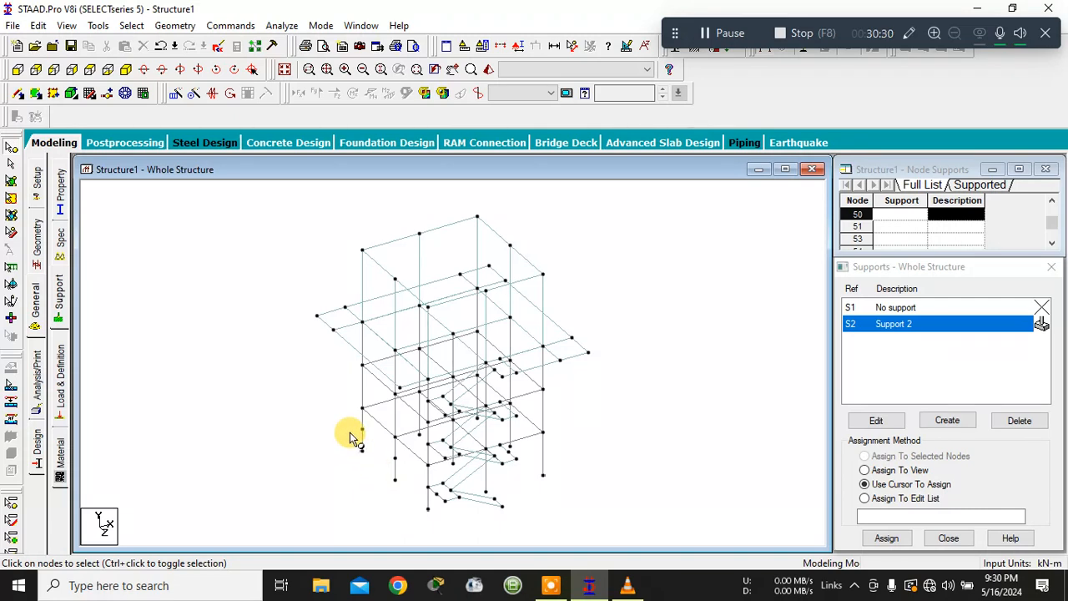
click(17, 69)
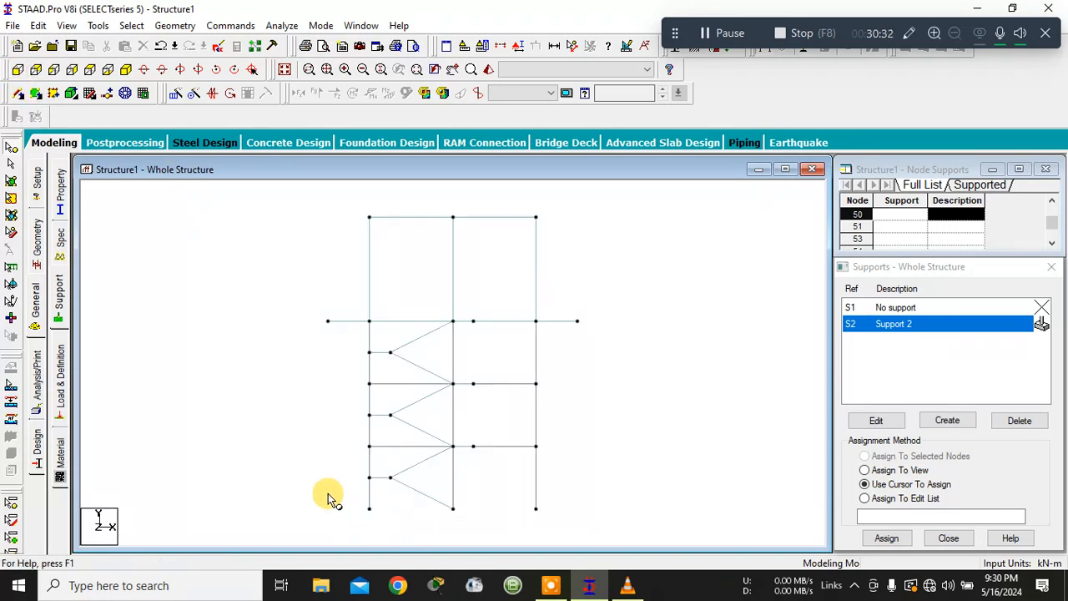
drag(314, 497, 417, 529)
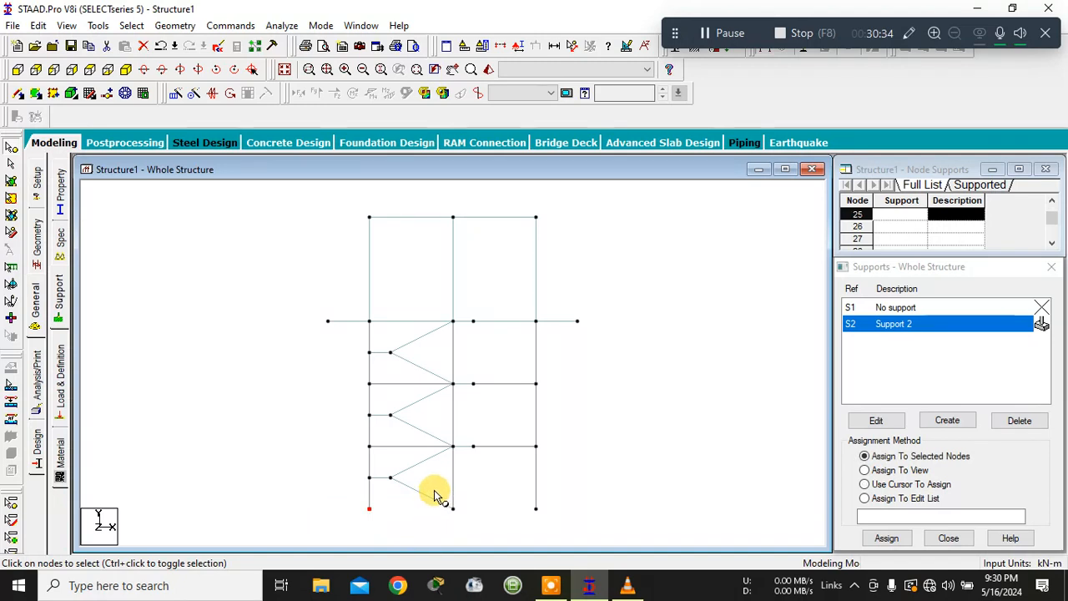
drag(507, 491, 596, 519)
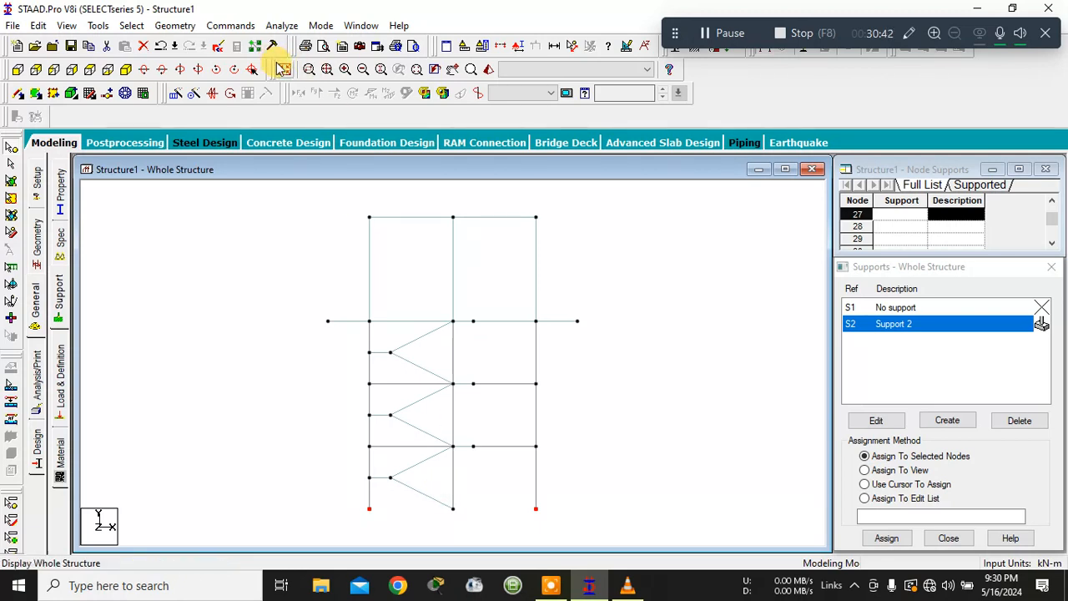
click(125, 71)
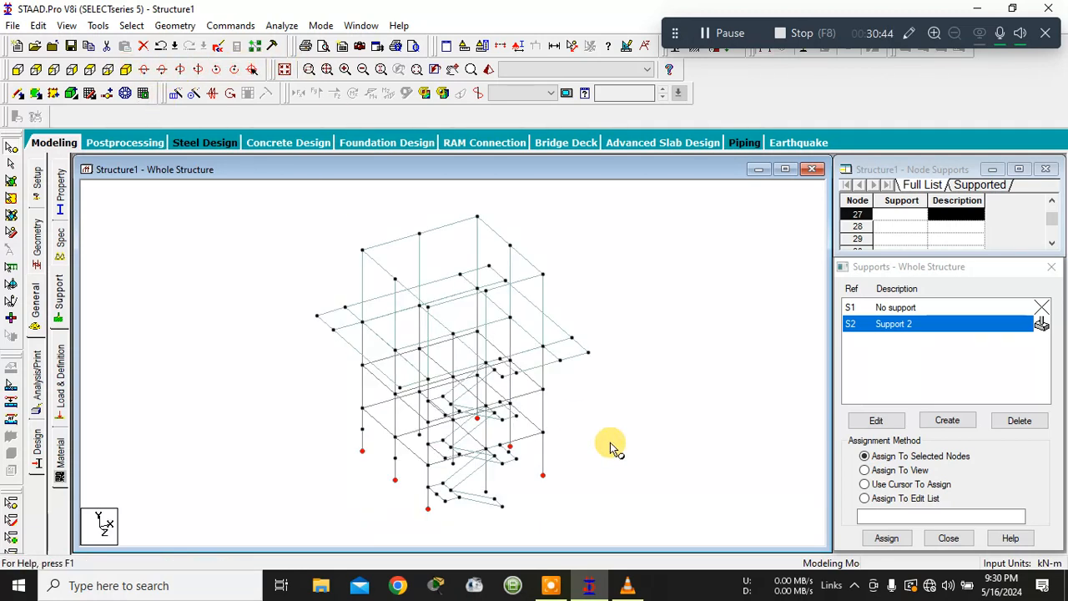
click(483, 490)
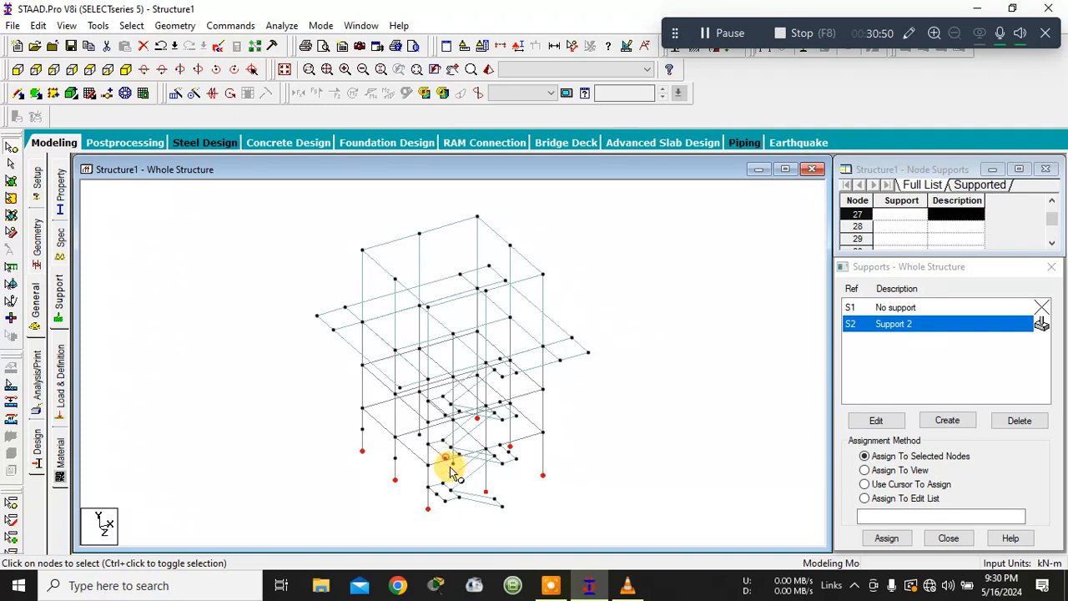
ctrl+click(421, 436)
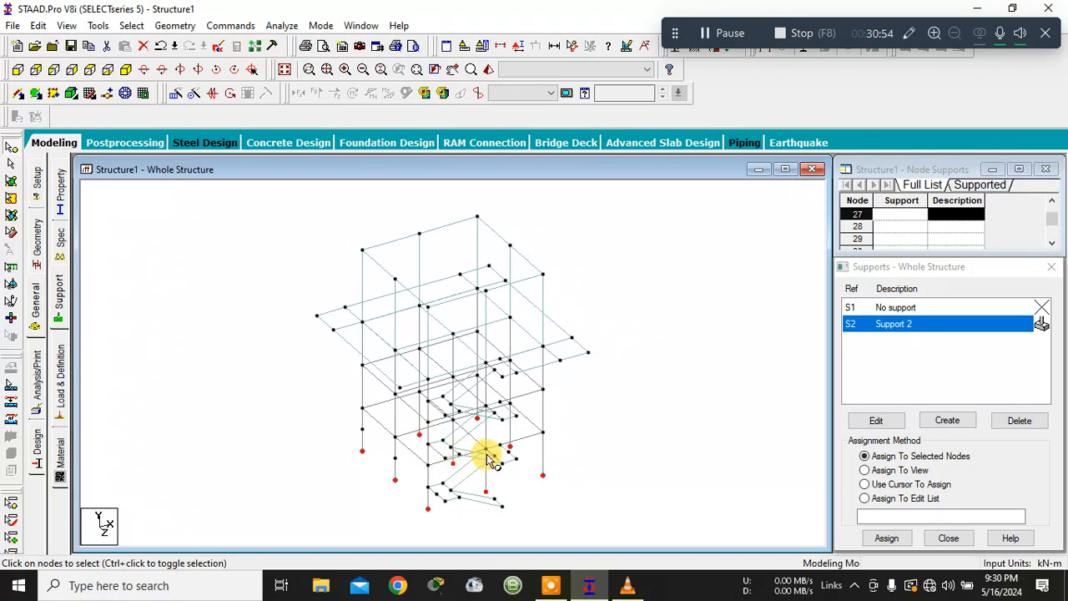
click(588, 459)
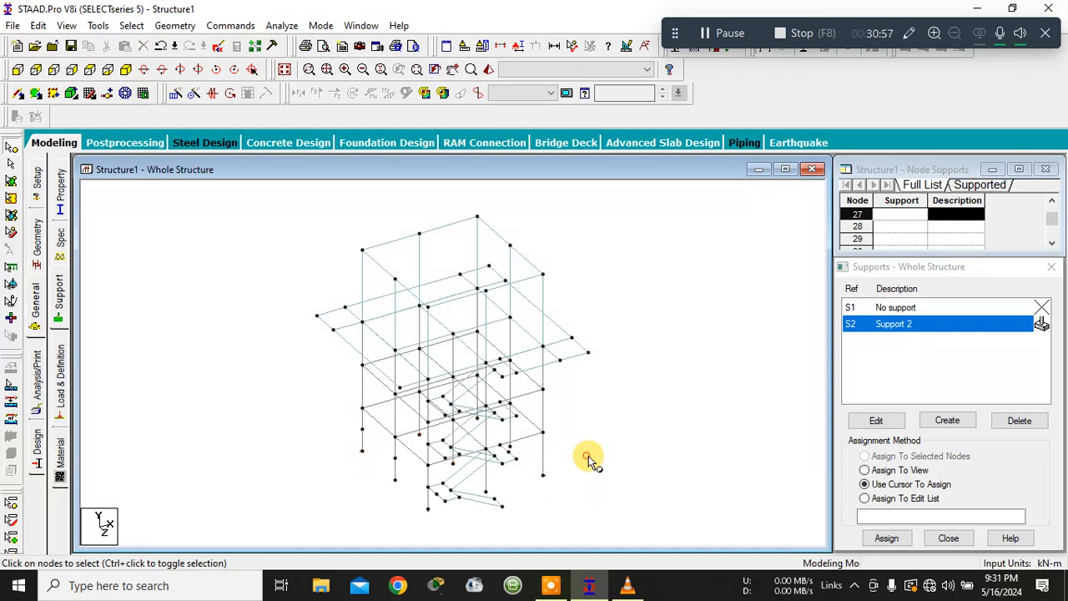
- Delete the intermediate nodes on the rear and middle lowest-storey columns of the stair-landing side, along with their connected members
click(395, 459)
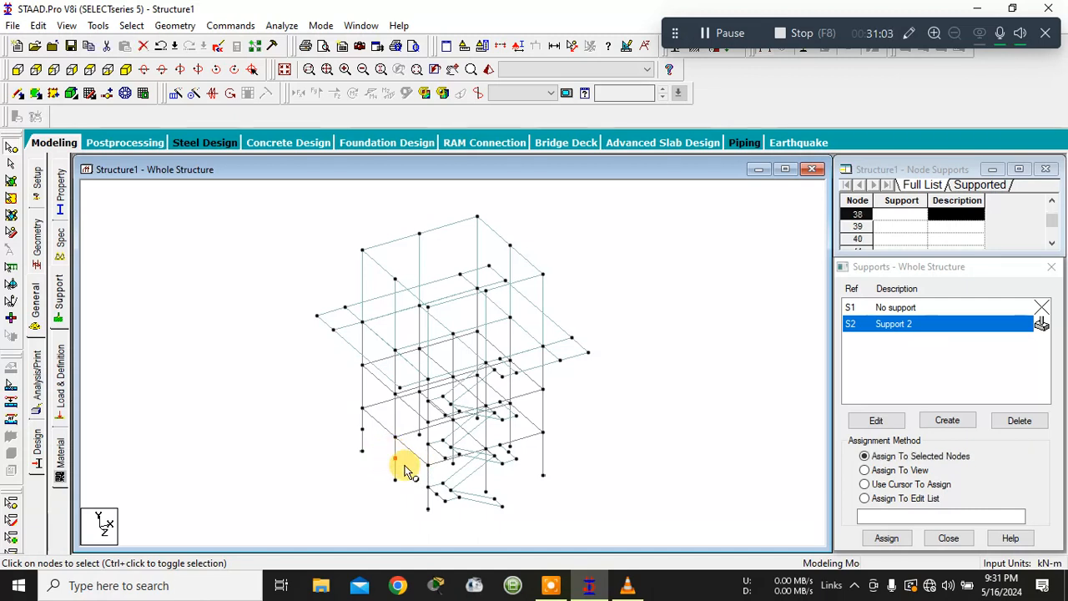
ctrl+click(362, 429)
key(Delete)
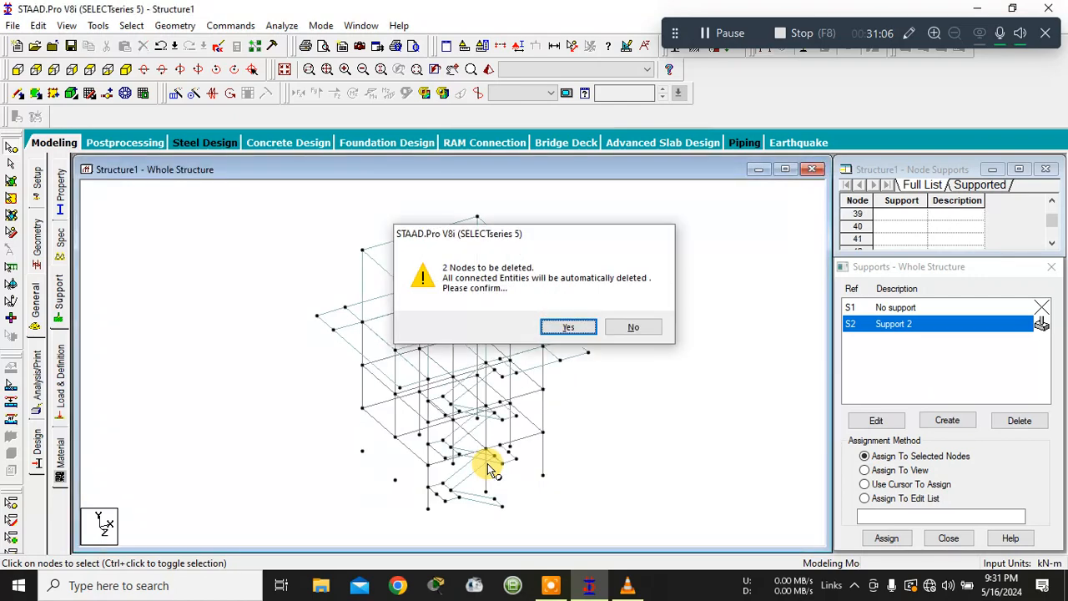
key(Return)
- Redraw the two deleted lowest-storey columns as single beams down to their base nodes and display the structure in a 3D rendering
click(18, 93)
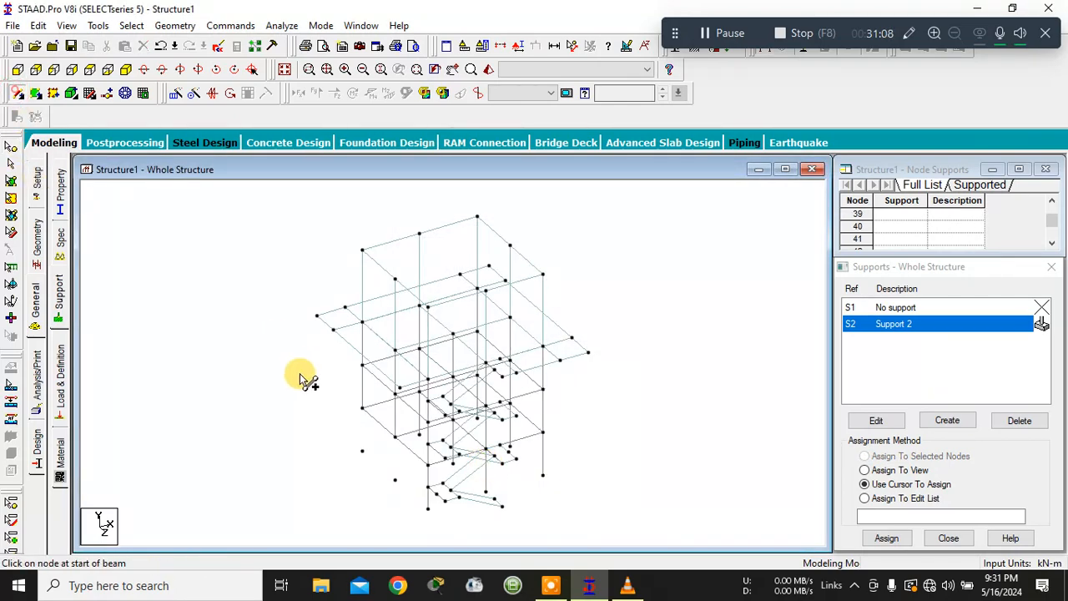
click(362, 410)
drag(363, 412, 397, 491)
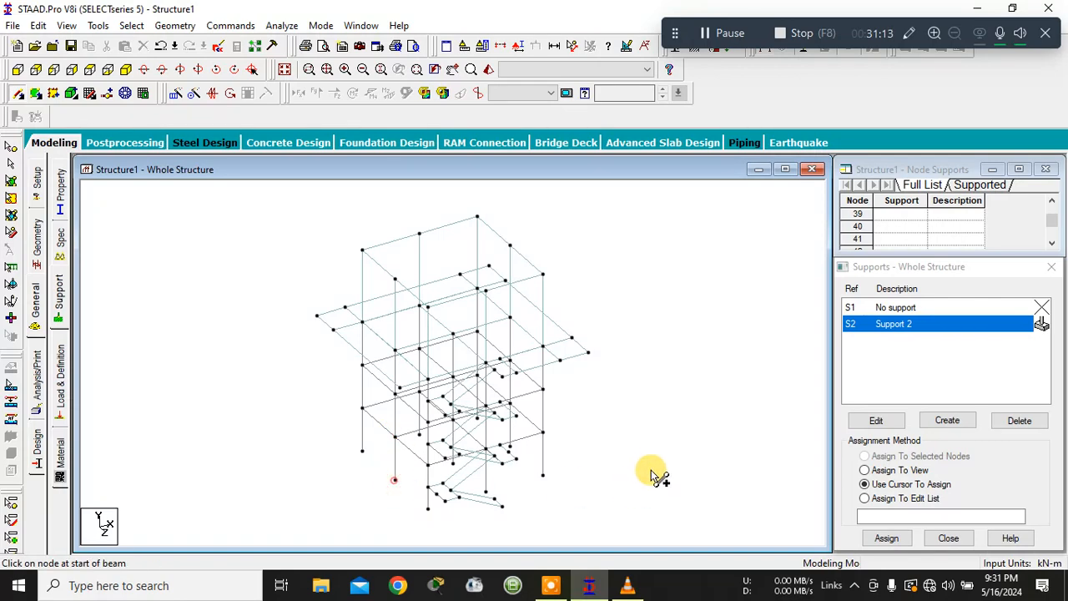
click(488, 70)
drag(577, 398, 625, 351)
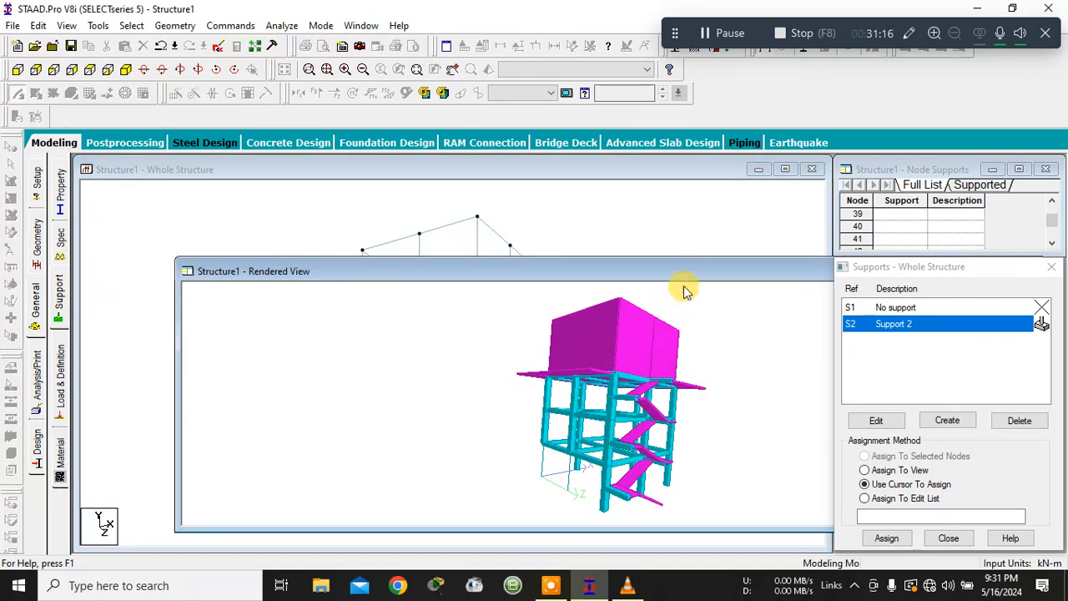
- Assign the Rect 0.40x0.40 concrete section to the redrawn lowest-storey columns by selecting the members with missing property
drag(689, 270, 661, 280)
click(751, 276)
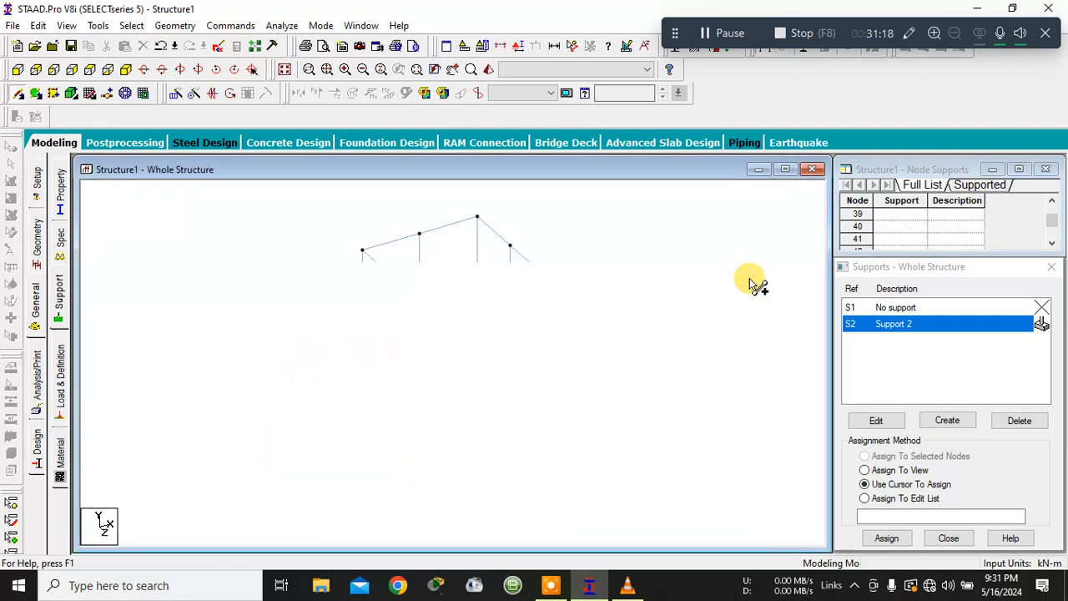
click(63, 190)
click(872, 289)
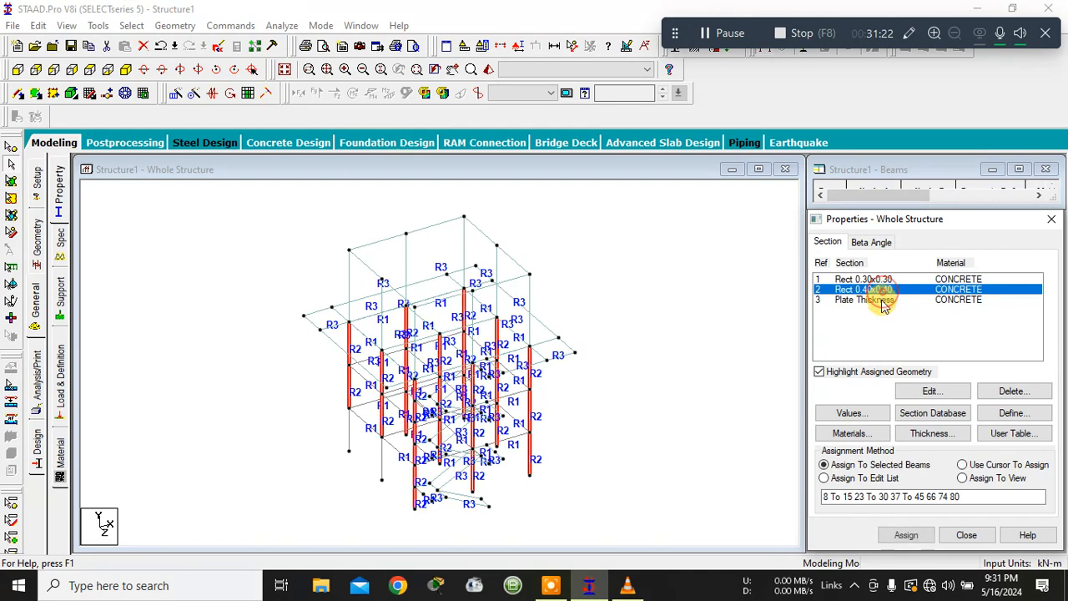
click(134, 25)
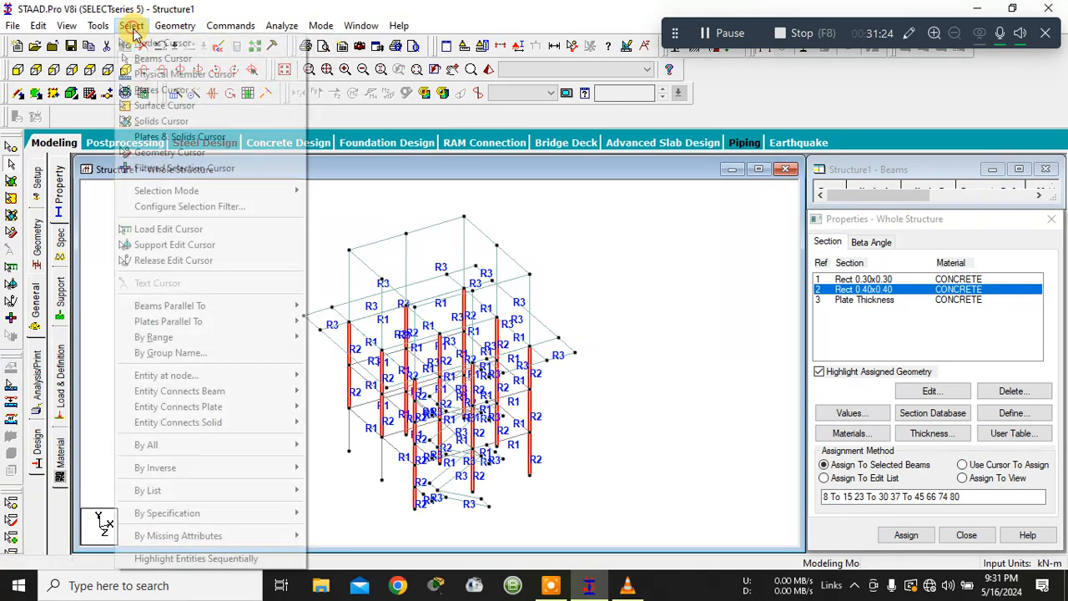
click(322, 325)
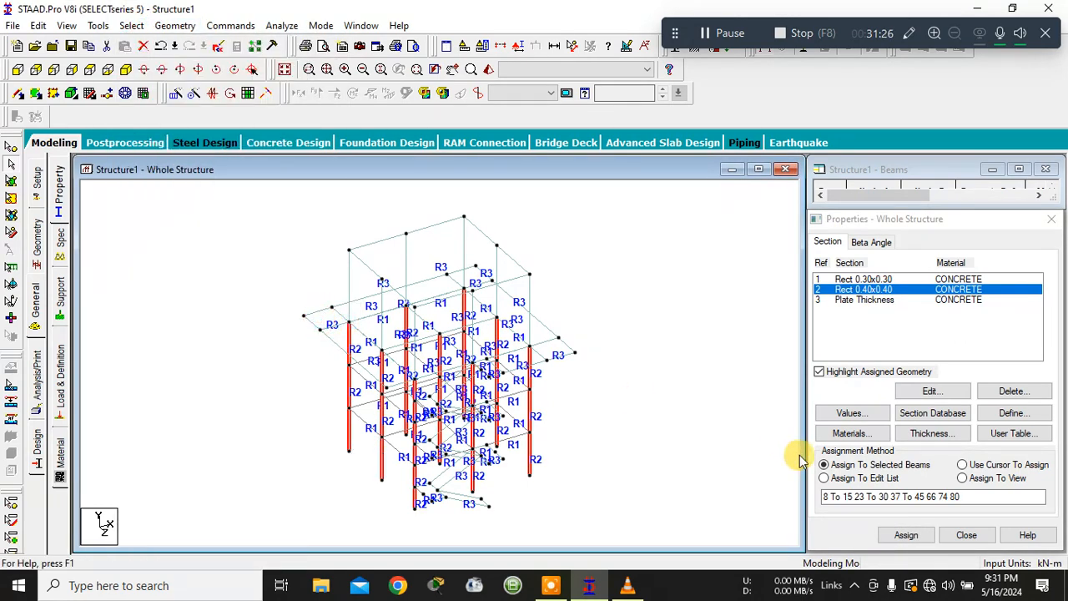
click(906, 536)
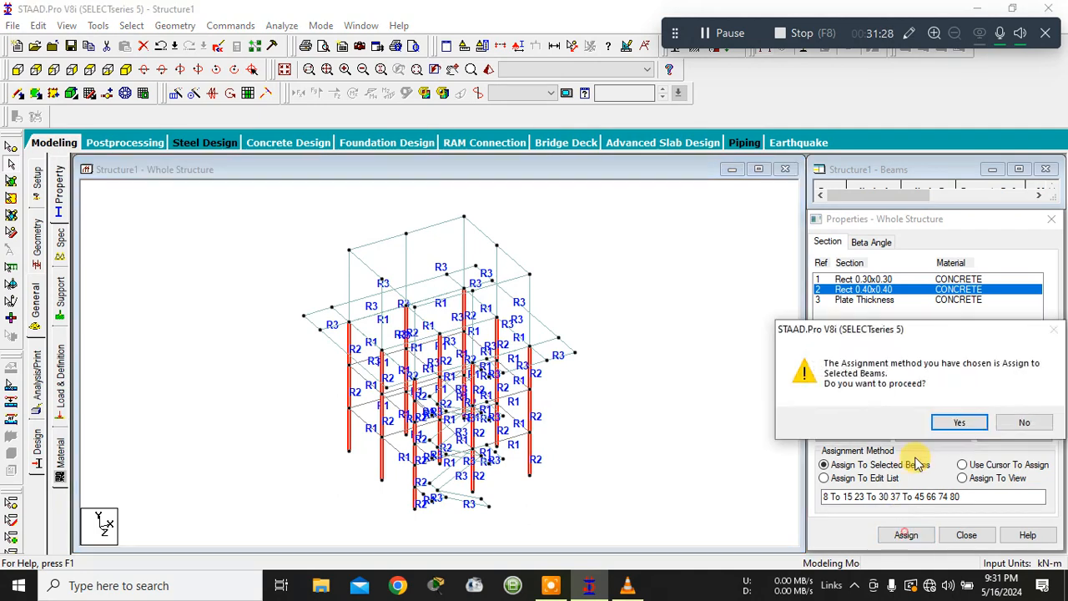
click(947, 419)
- Inspect the whole structure in a rotated 3D rendering to check the column sections, and close the rendered view
click(488, 70)
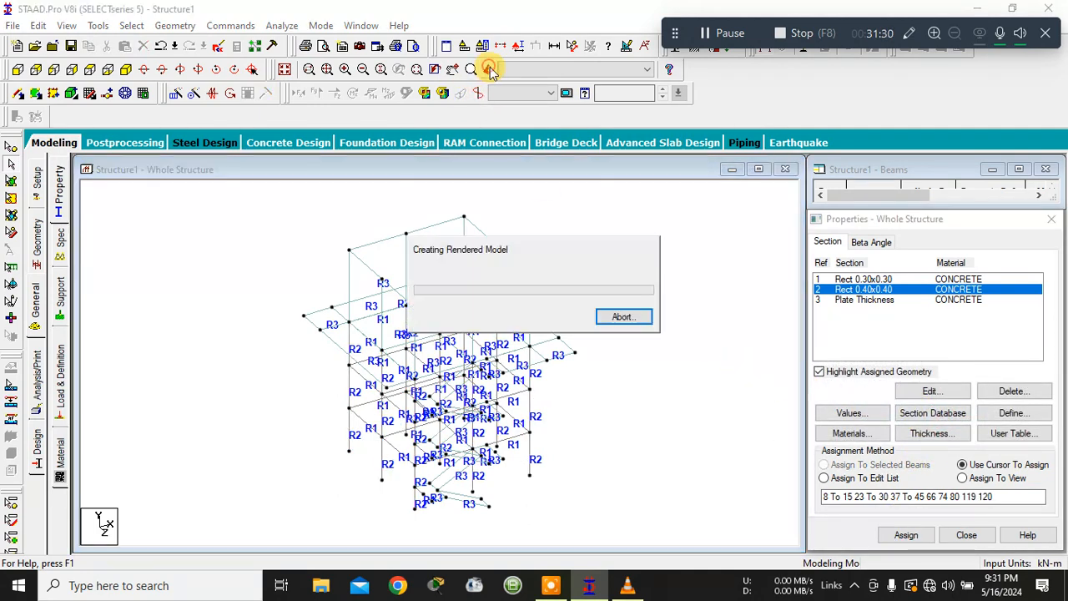
drag(513, 280, 269, 239)
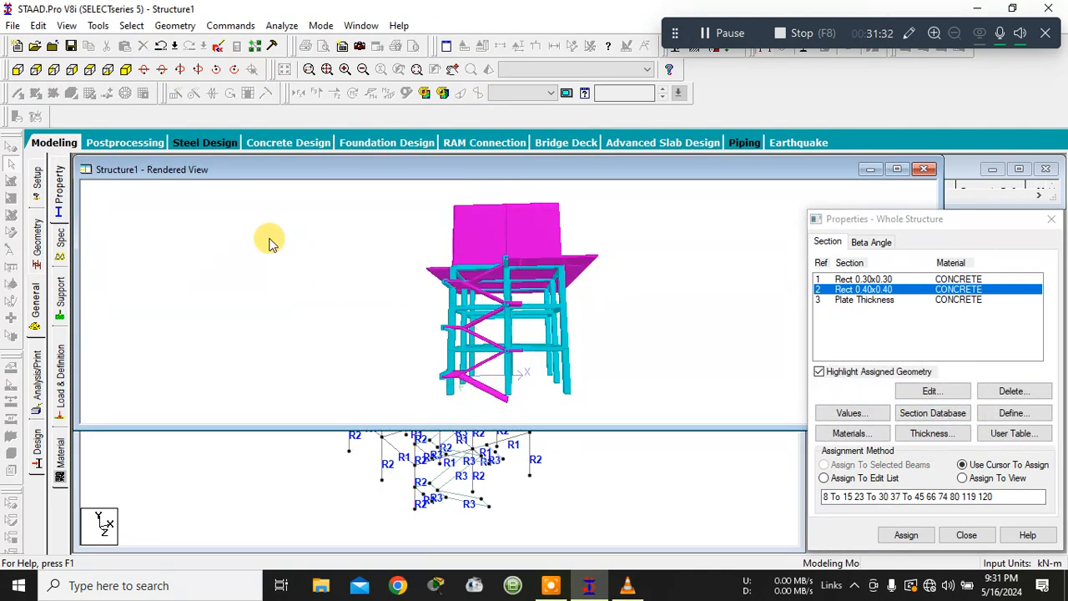
click(923, 170)
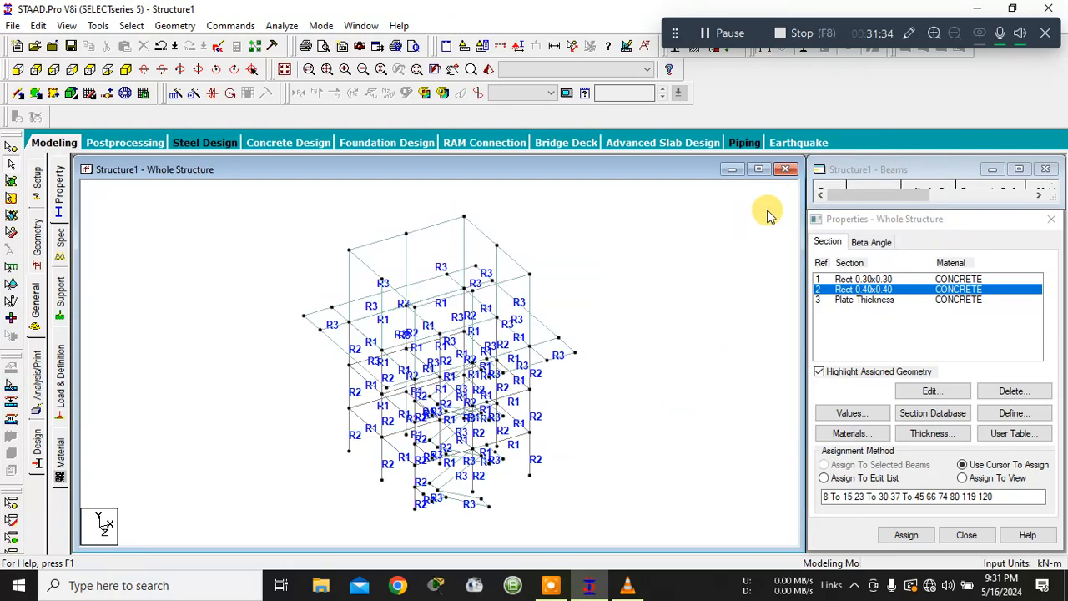
- Assign Support 2 to the base nodes of all columns, leaving out the stair's base nodes, and accept the automatic save
click(36, 232)
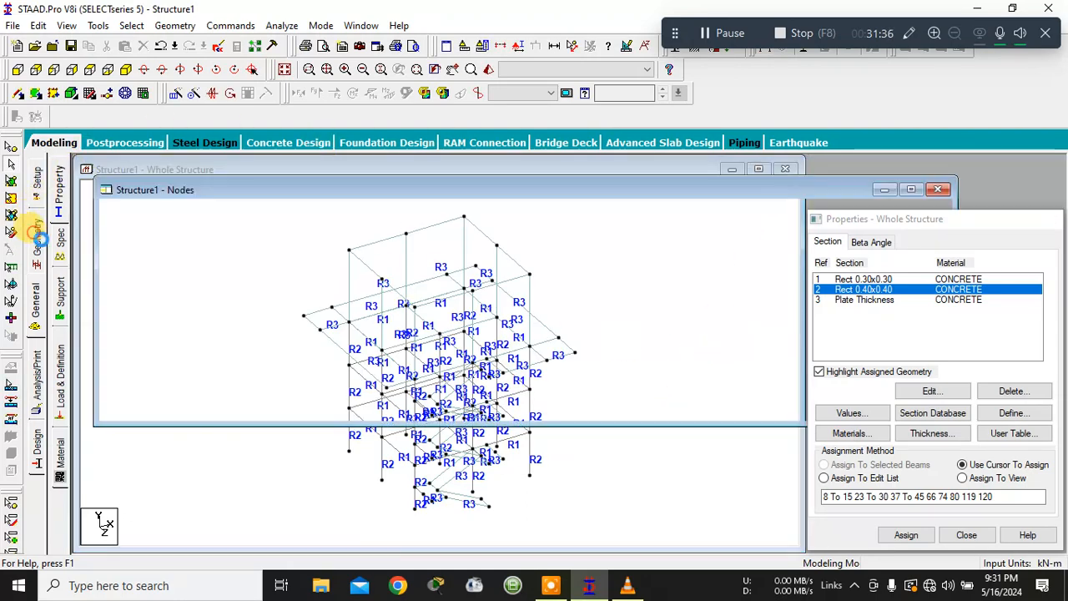
click(36, 304)
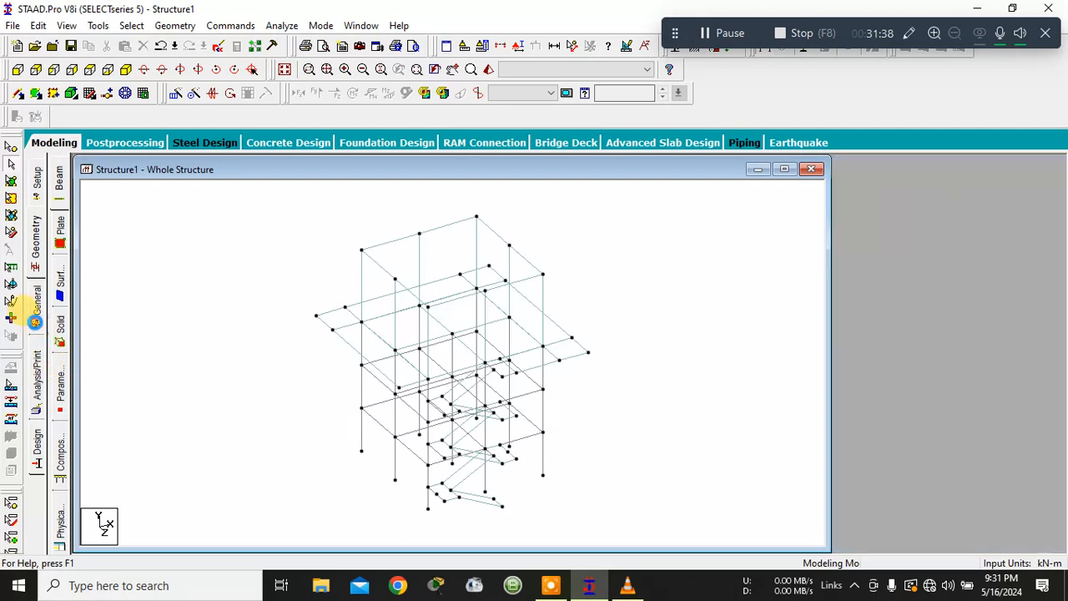
click(60, 300)
click(647, 450)
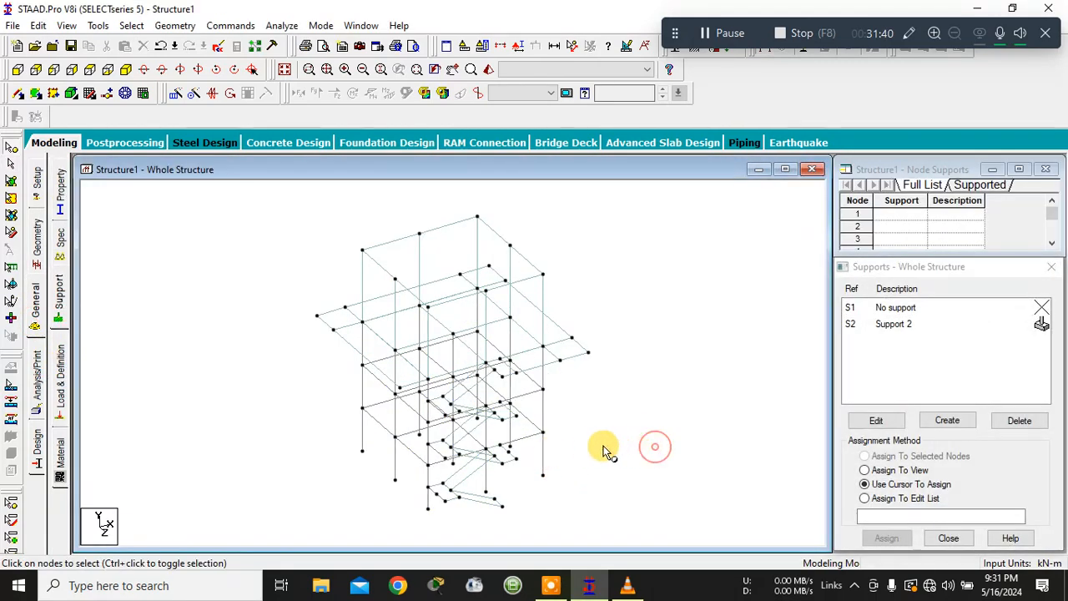
click(18, 69)
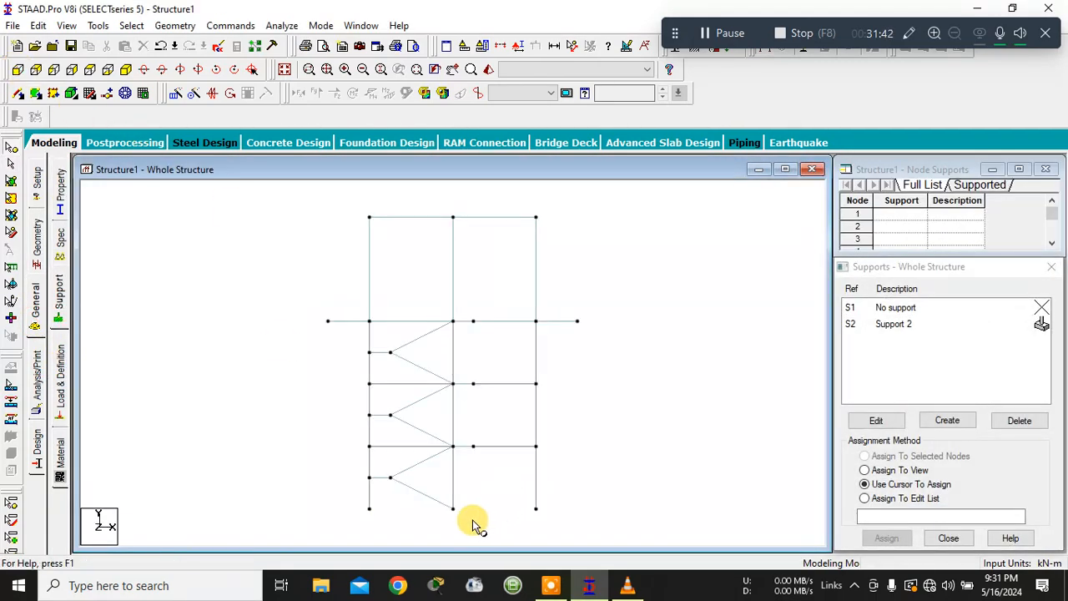
click(72, 71)
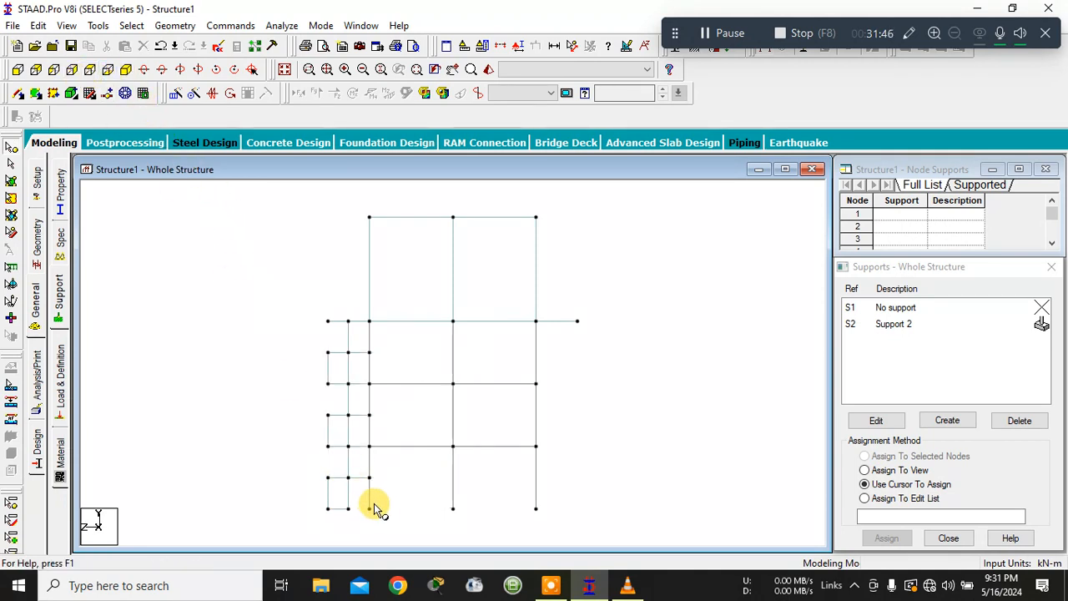
drag(361, 494, 580, 521)
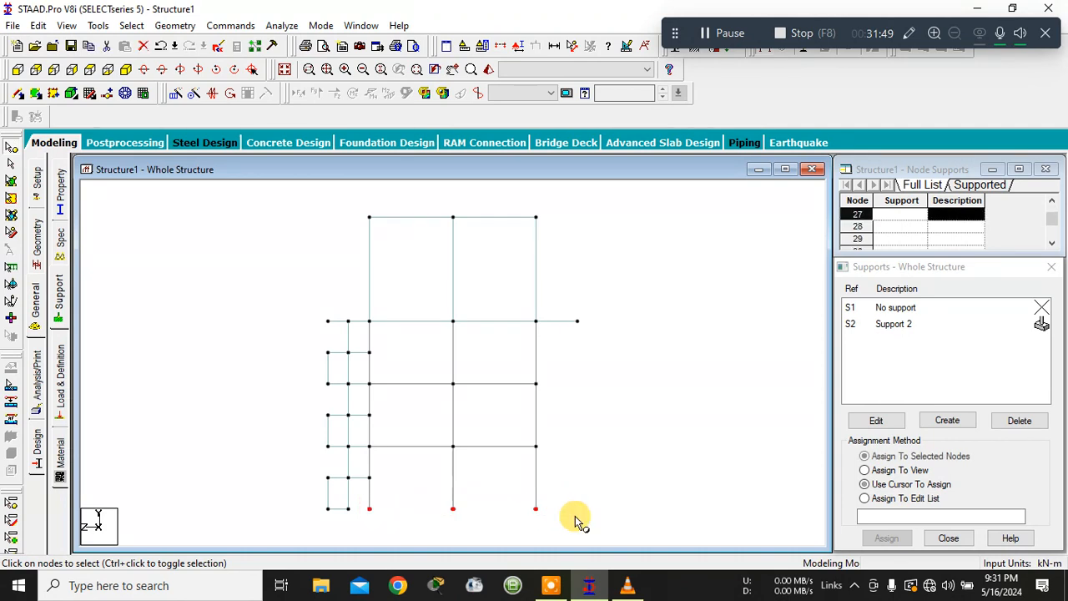
click(904, 325)
drag(359, 502, 566, 528)
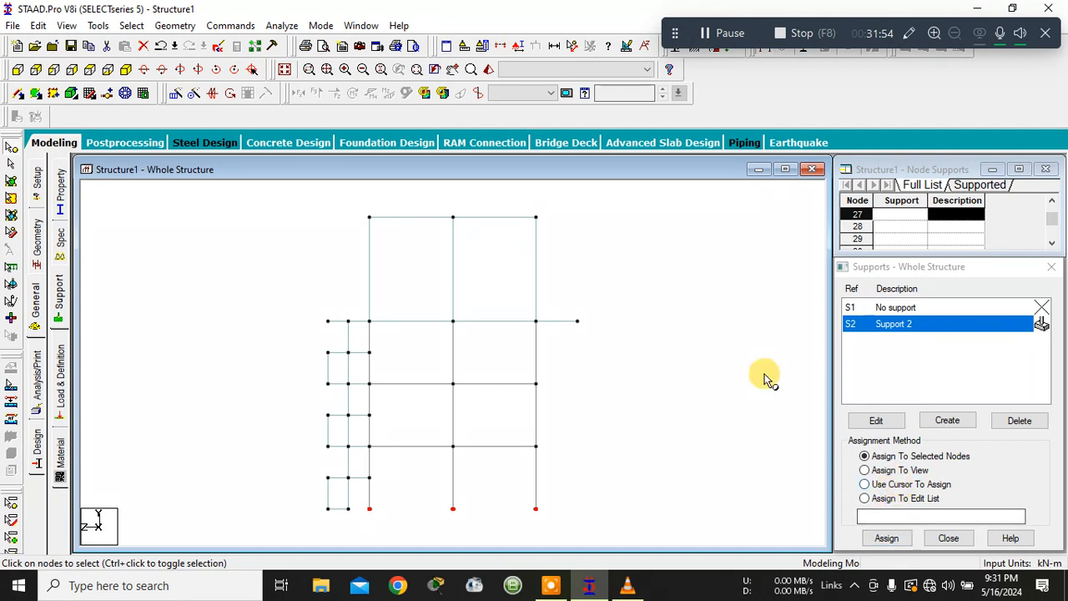
click(128, 71)
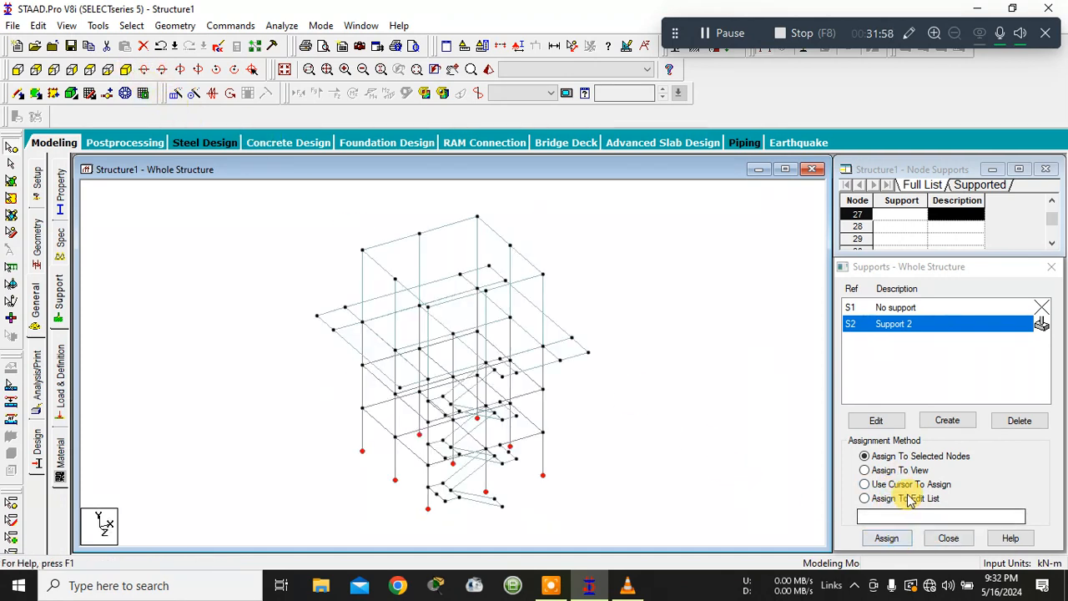
click(889, 538)
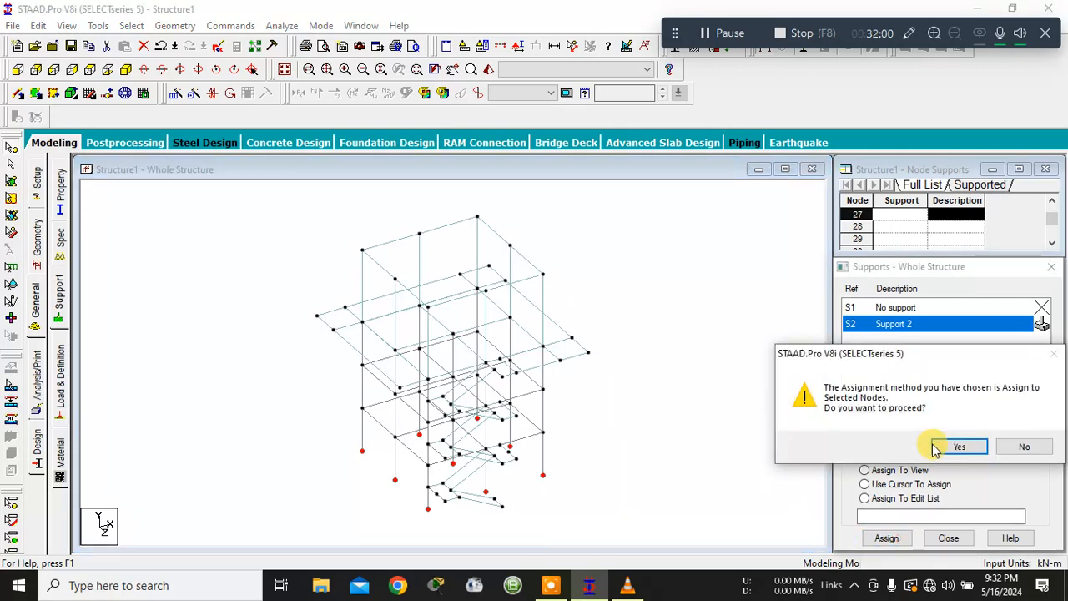
click(951, 445)
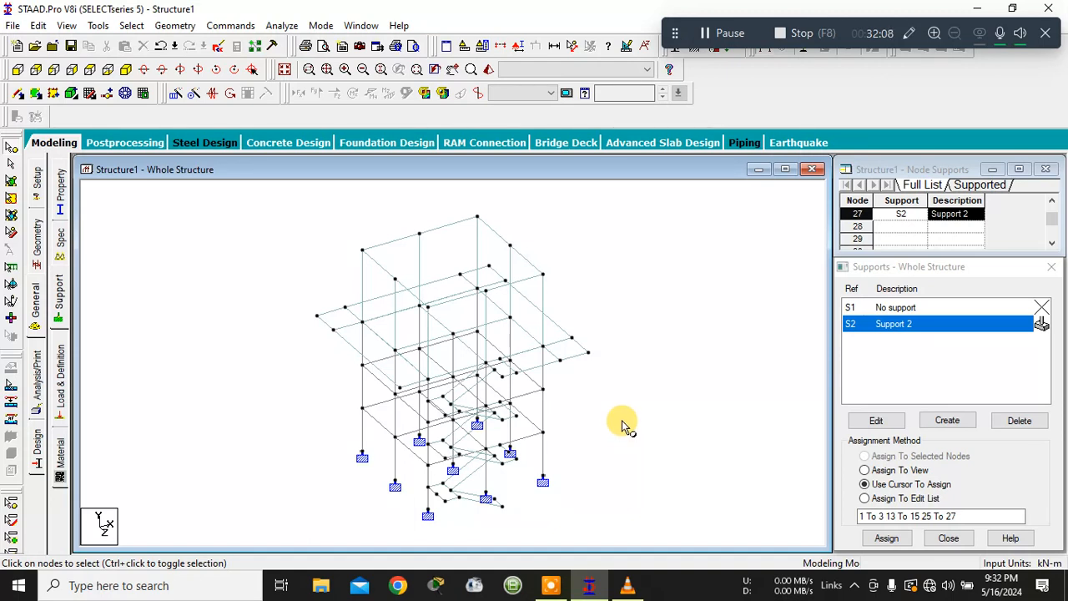
click(545, 327)
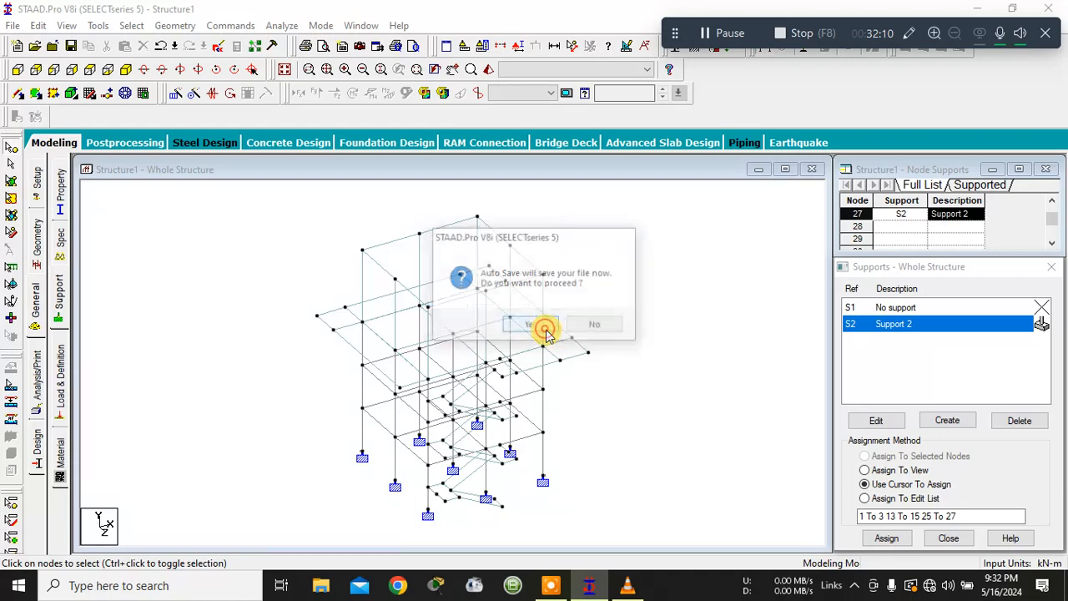
click(440, 310)
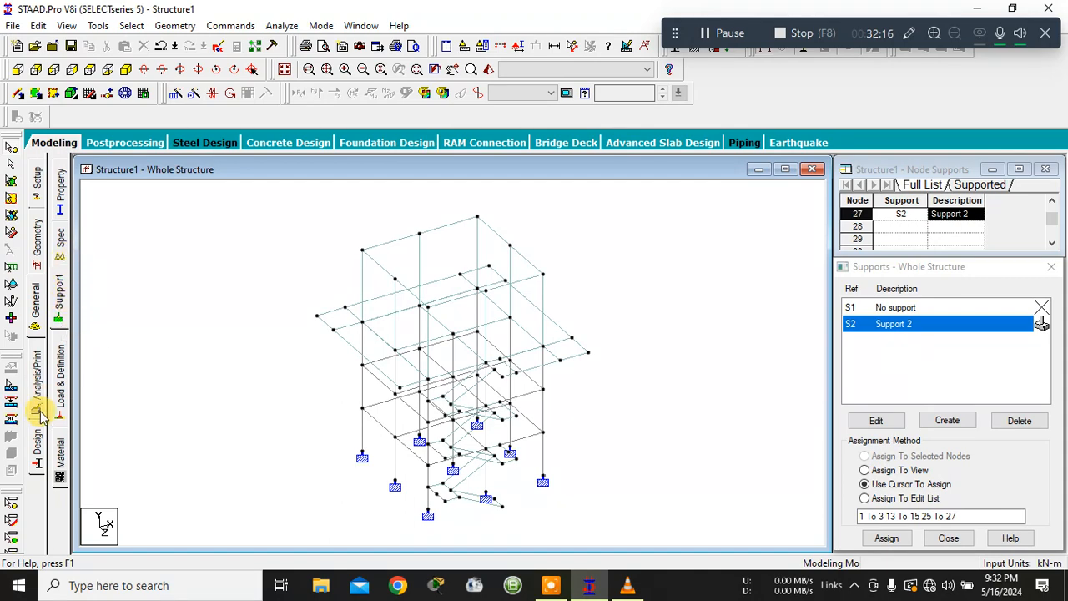
- Start a new seismic definition for the structure with the code type IS 1893 - 2002/2005
click(59, 387)
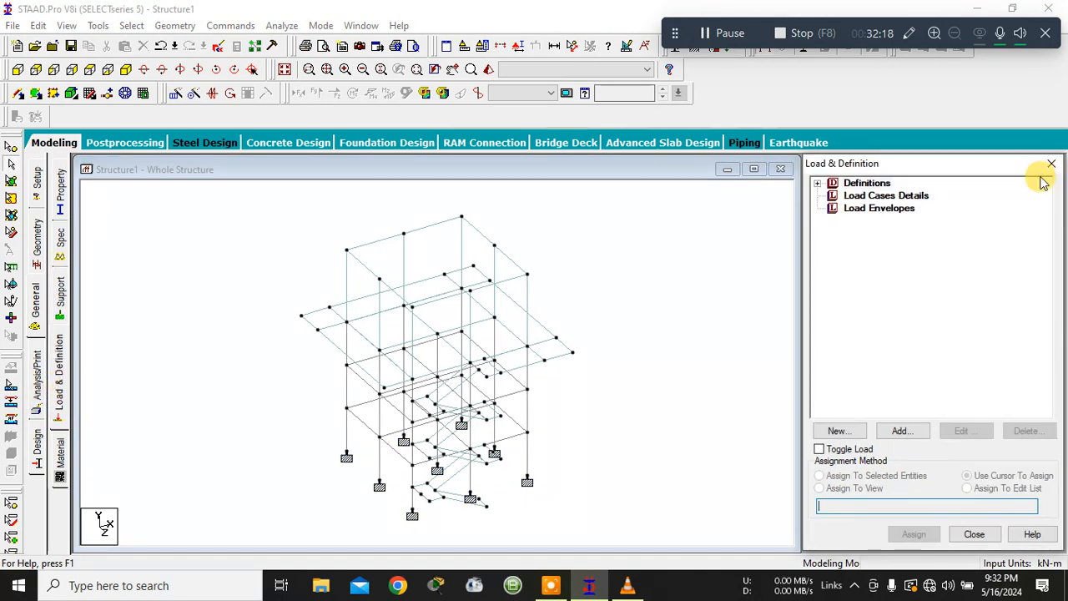
click(886, 198)
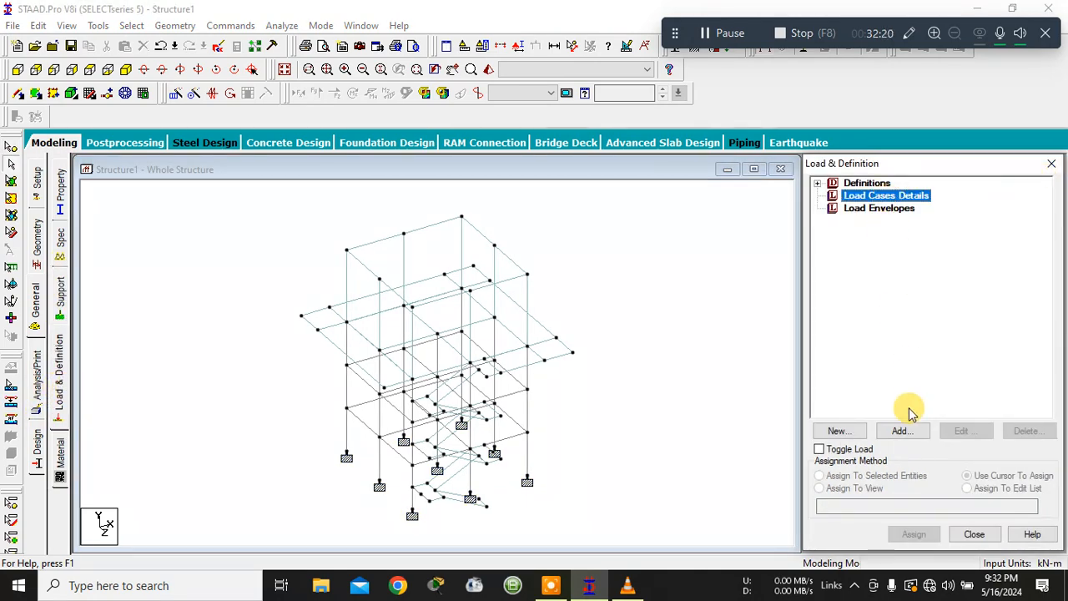
double_click(874, 184)
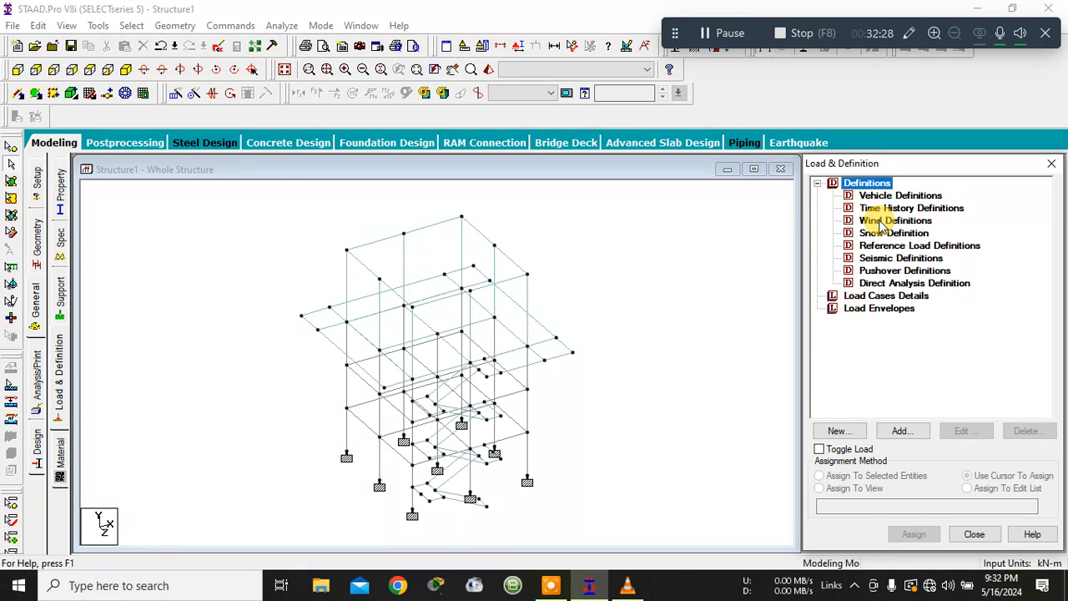
click(881, 221)
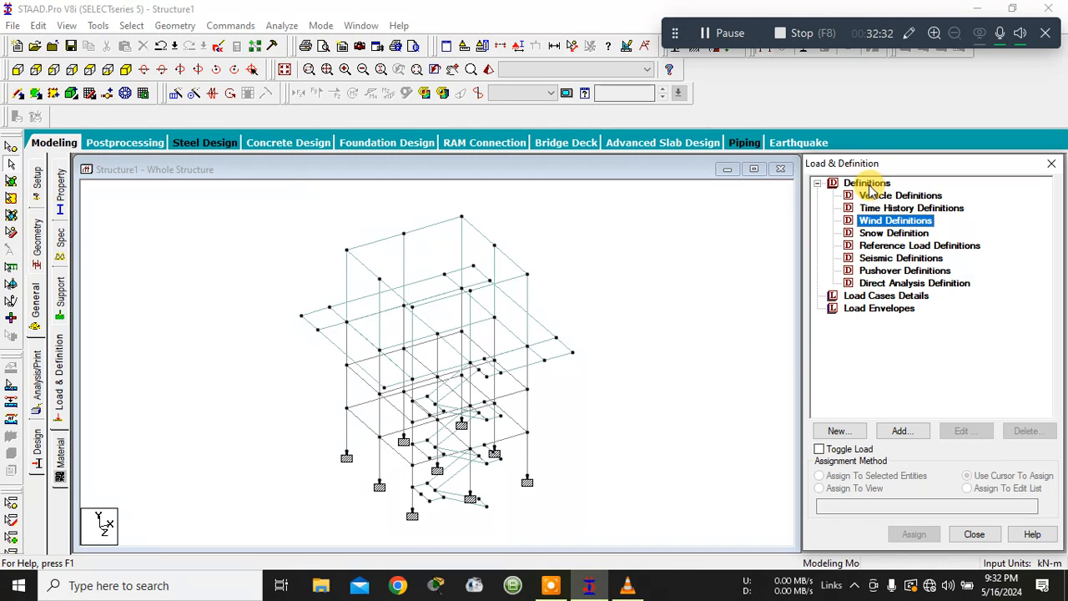
click(879, 259)
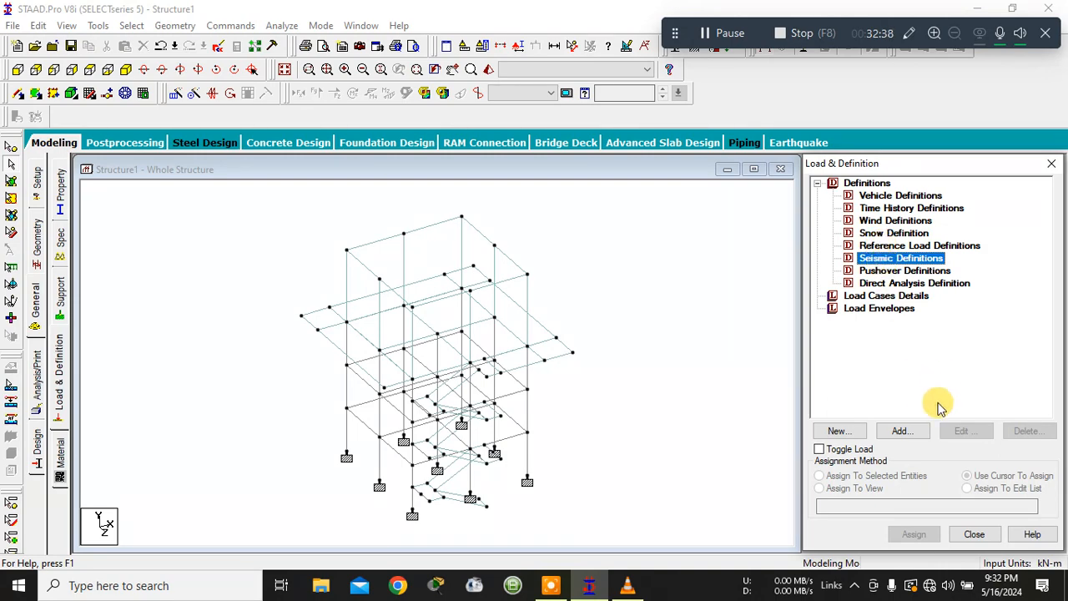
click(901, 430)
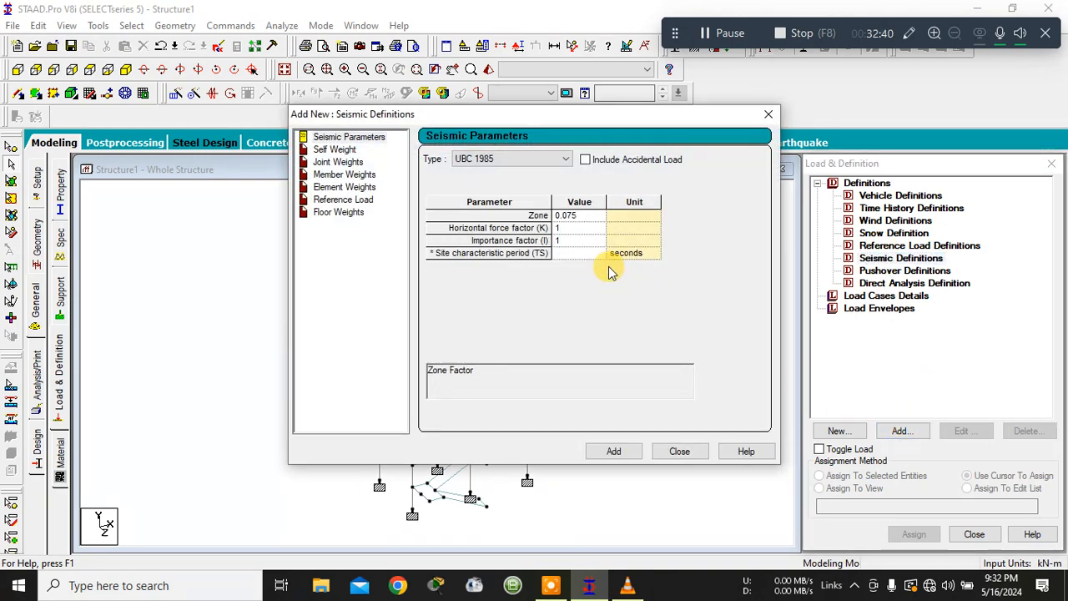
click(555, 159)
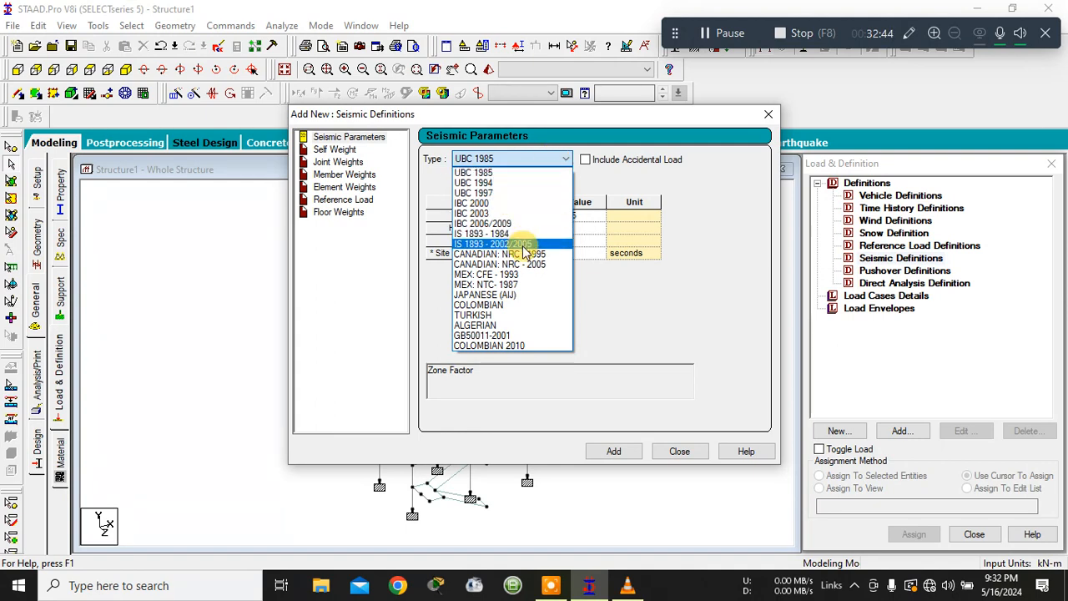
click(524, 244)
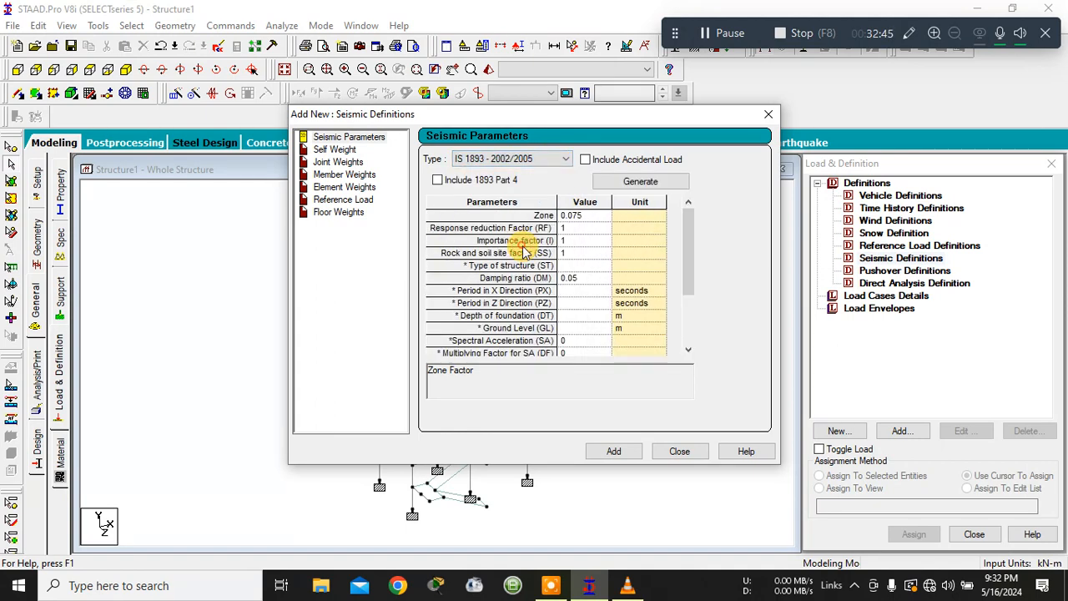
- Start generating the IS 1893 seismic parameters and set the zone factor by city to Delhi
click(605, 184)
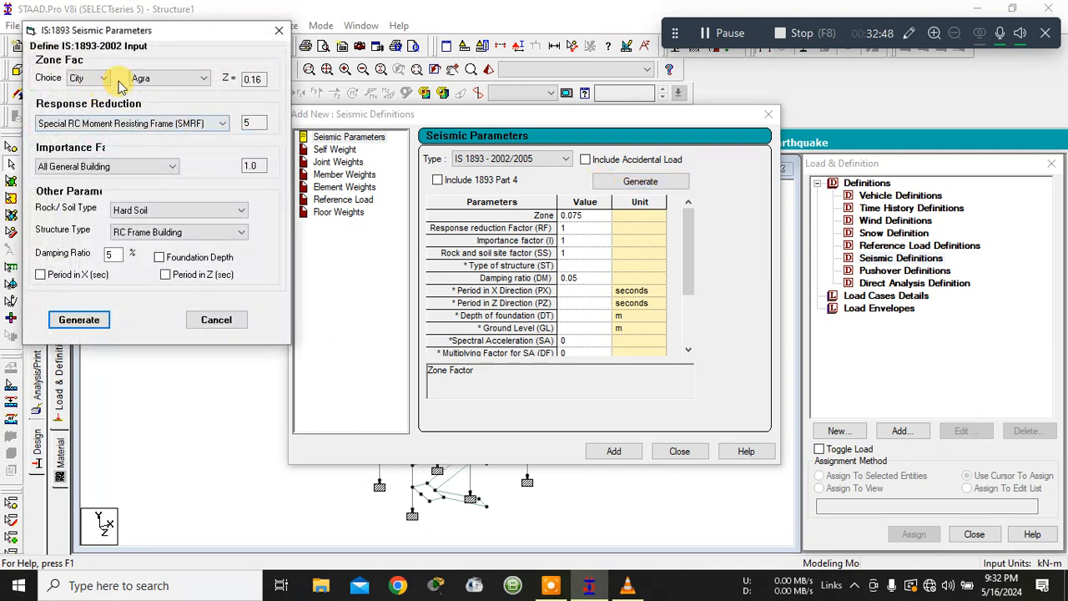
click(138, 79)
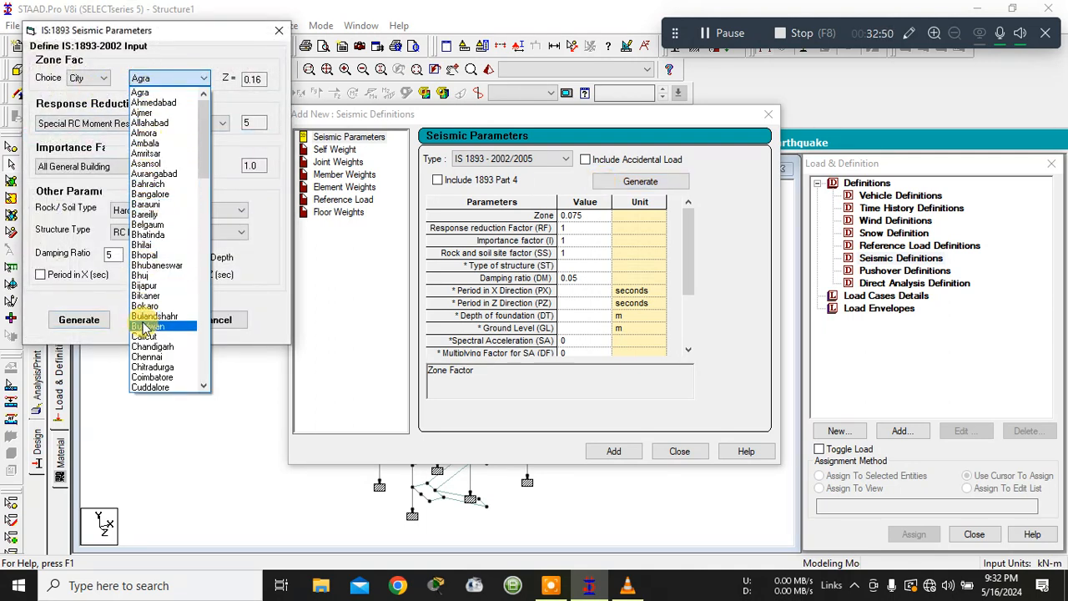
scroll(145, 333, down, 5)
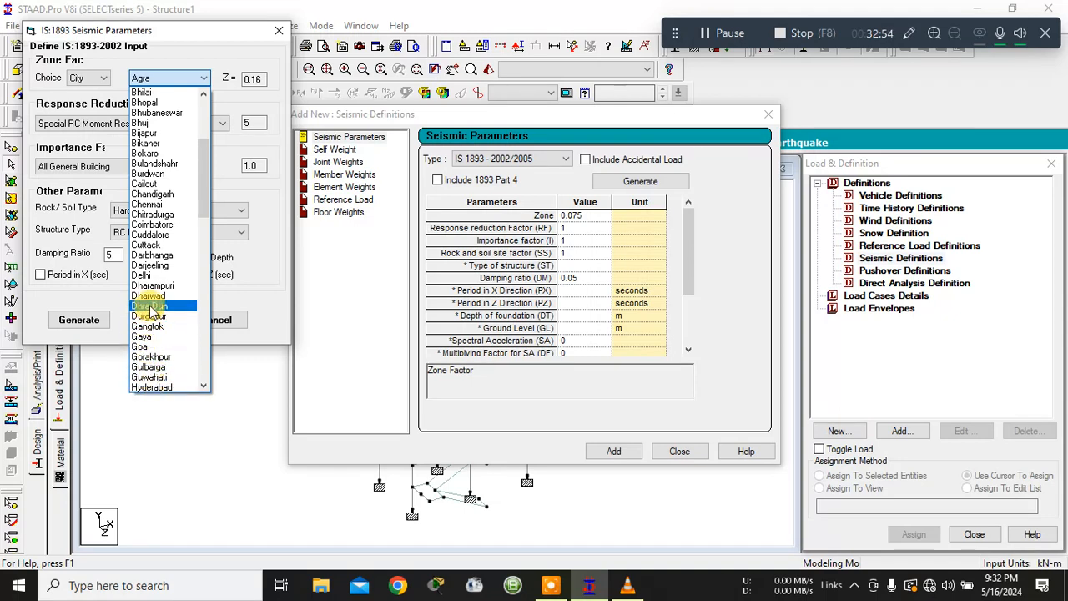
click(142, 275)
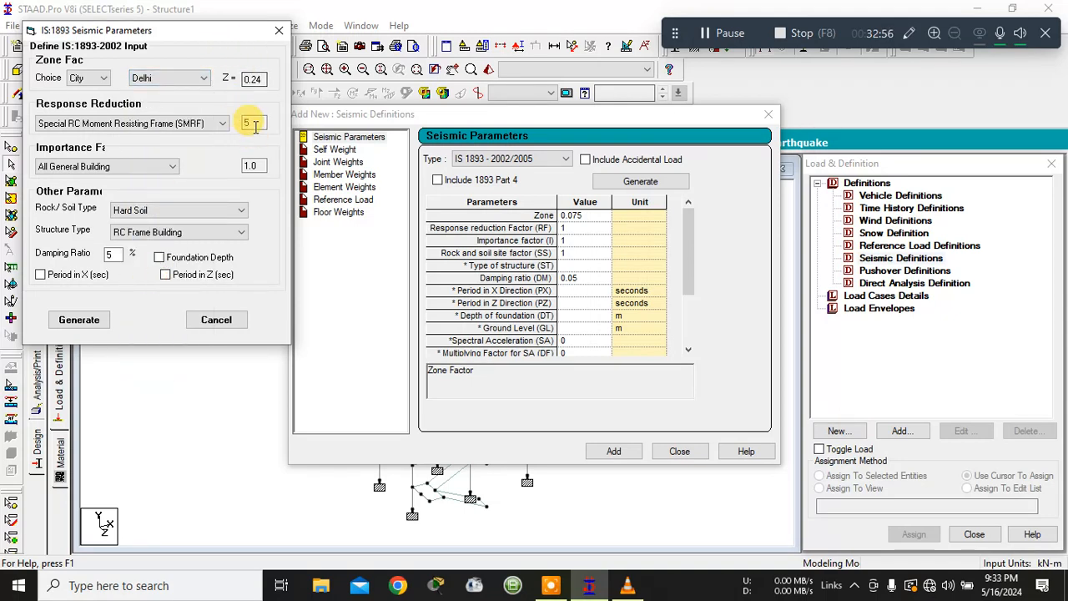
- Set the damping ratio to 0.05 and the rock/soil type to Medium Soil
click(107, 256)
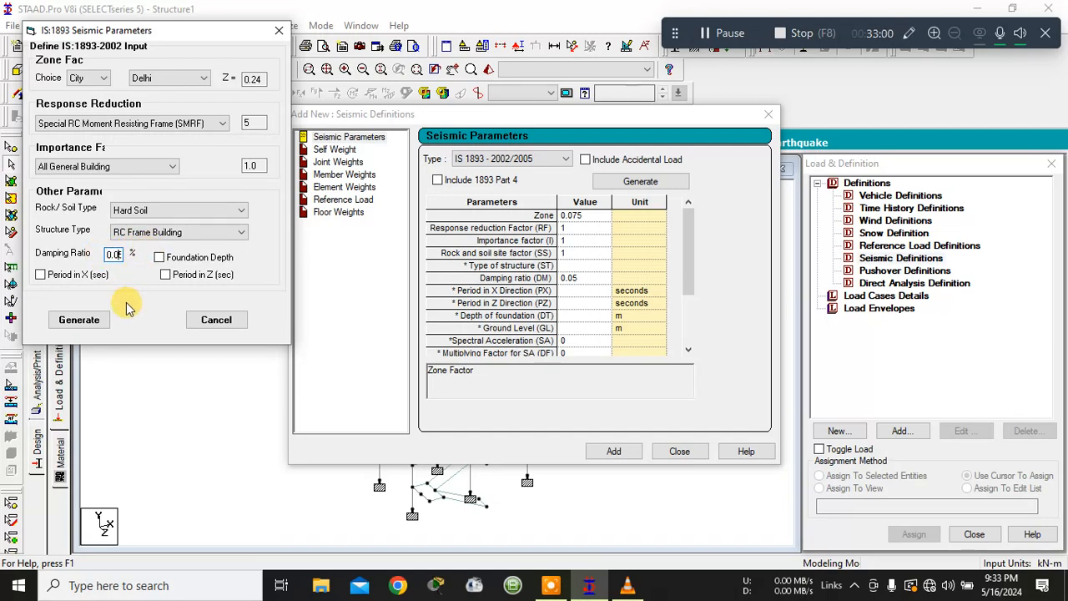
click(79, 320)
click(146, 210)
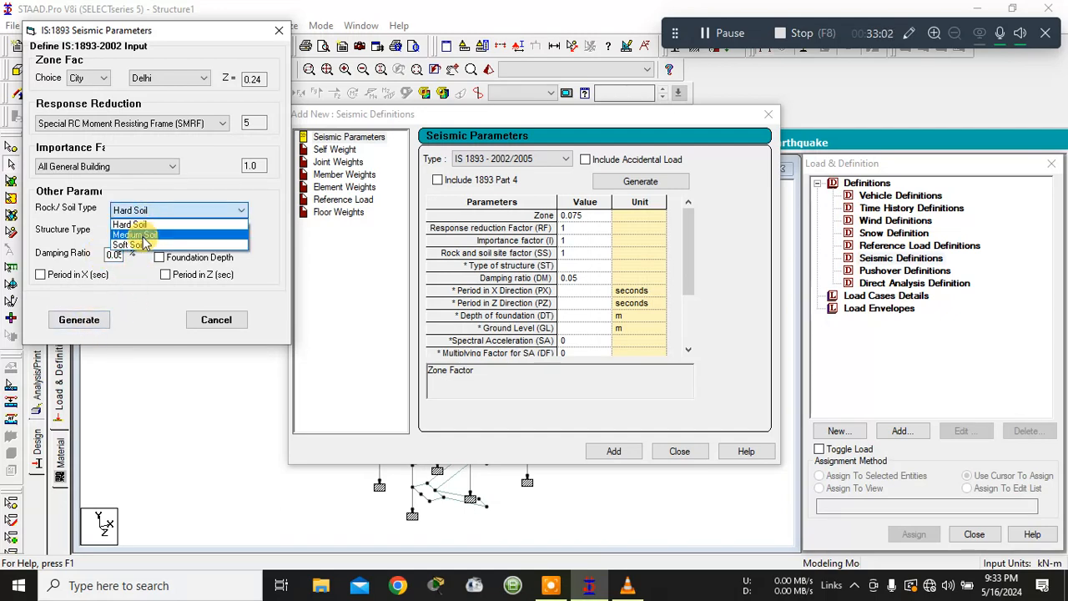
click(144, 236)
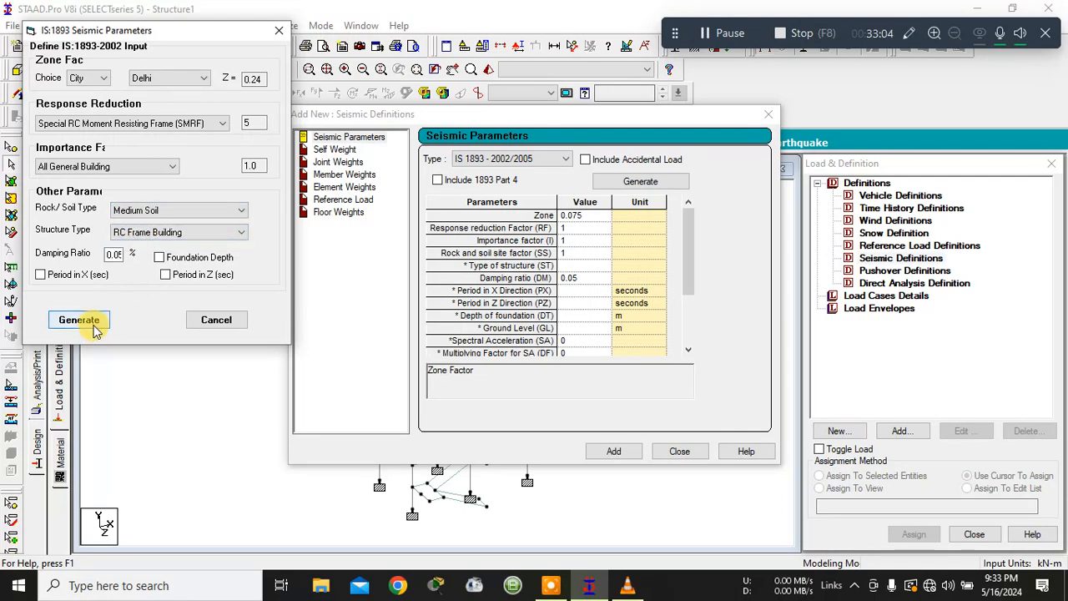
- Generate the seismic parameters, then add them to the definition together with a self weight factor of 1
click(95, 327)
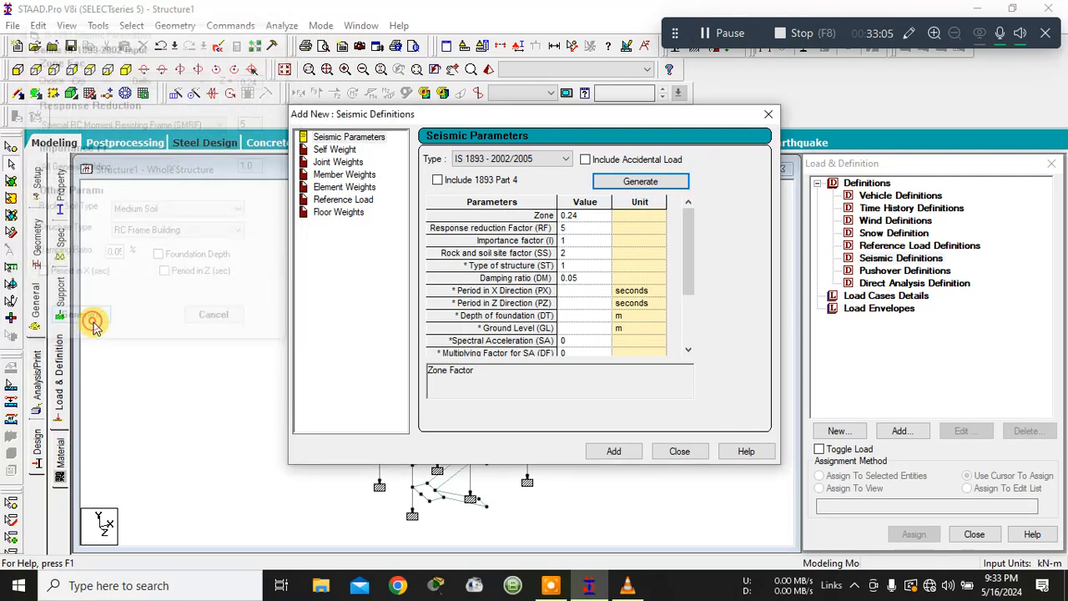
click(627, 450)
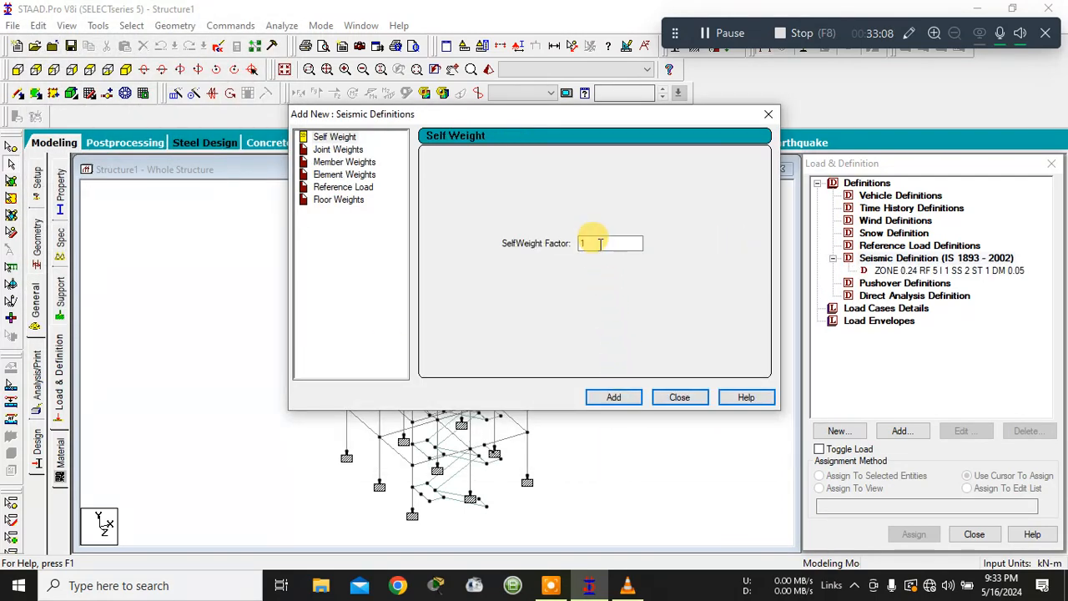
click(615, 399)
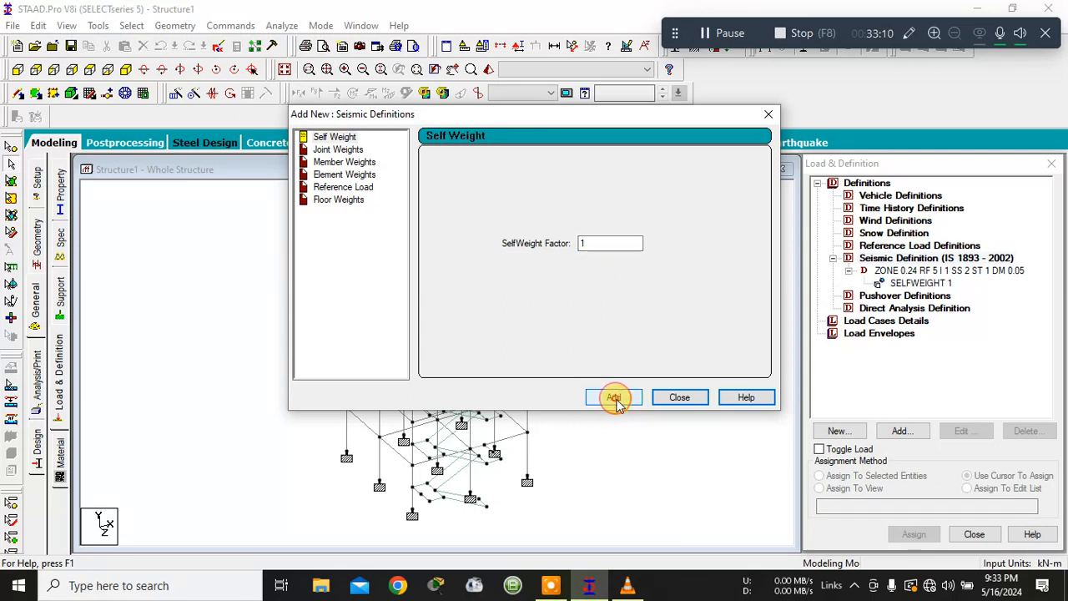
- Start a member weight for the seismic definition with the loading type UNI, and shift the dialog off the model
click(338, 164)
click(588, 195)
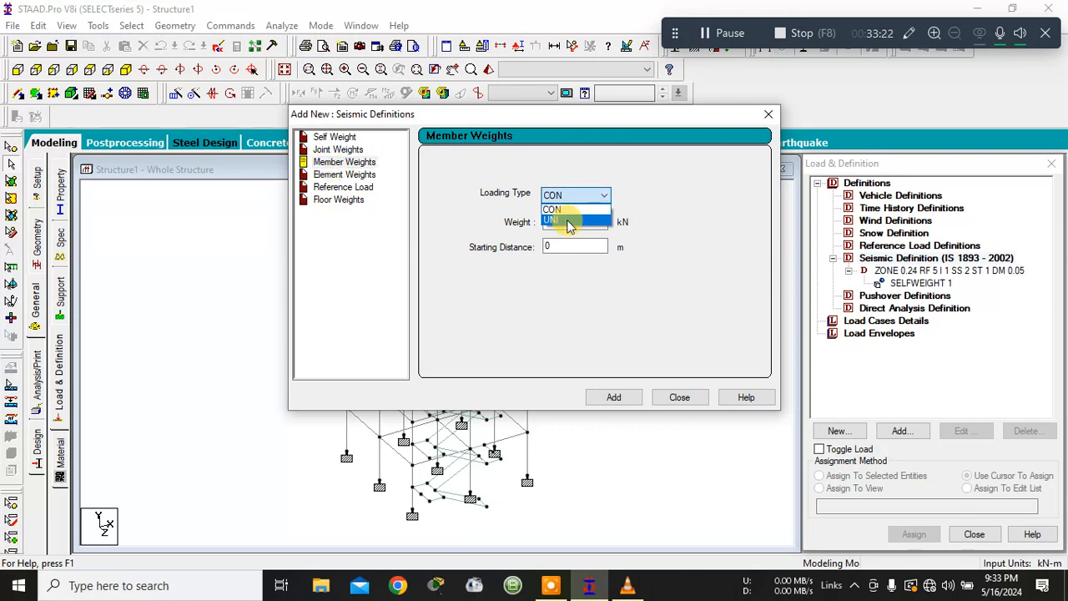
click(570, 222)
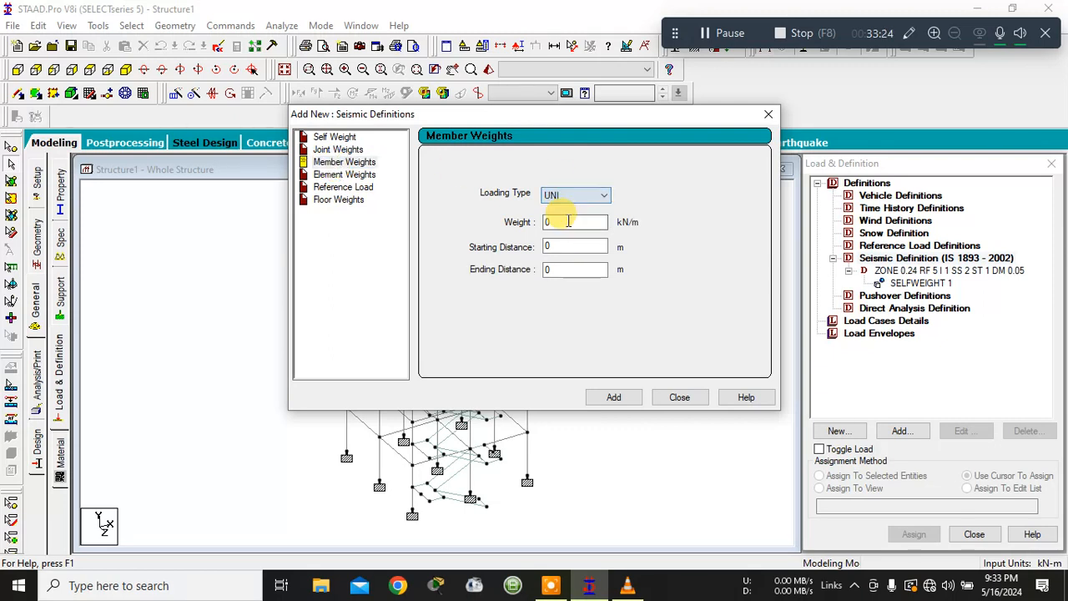
drag(584, 114, 426, 98)
click(669, 225)
drag(425, 98, 423, 101)
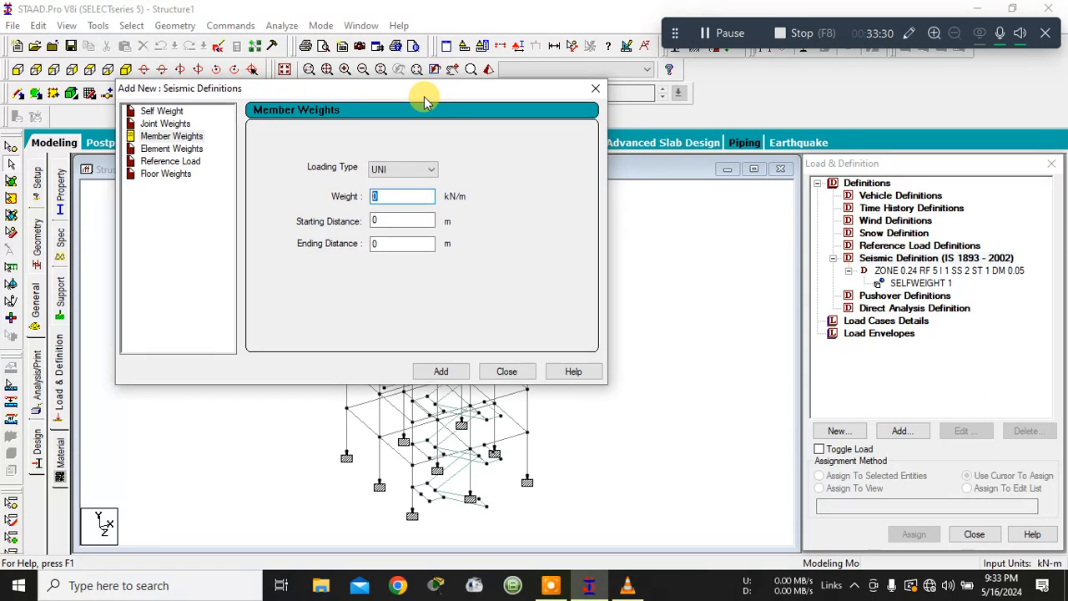
click(405, 196)
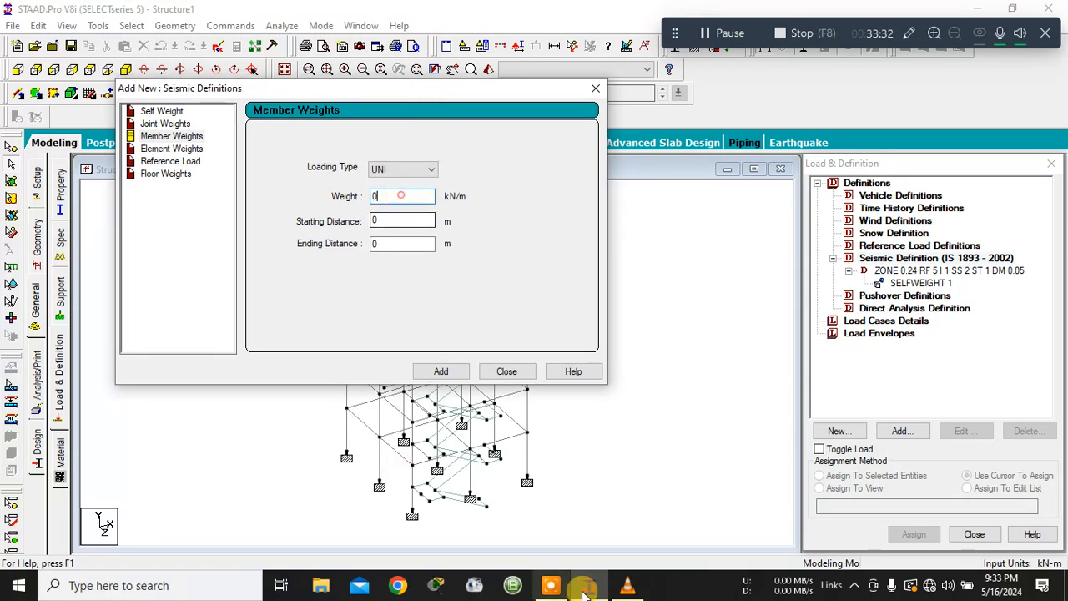
- Switch to Calculator, compute 0.3 × 0.3 × 25 for the member weight, and close it
click(213, 586)
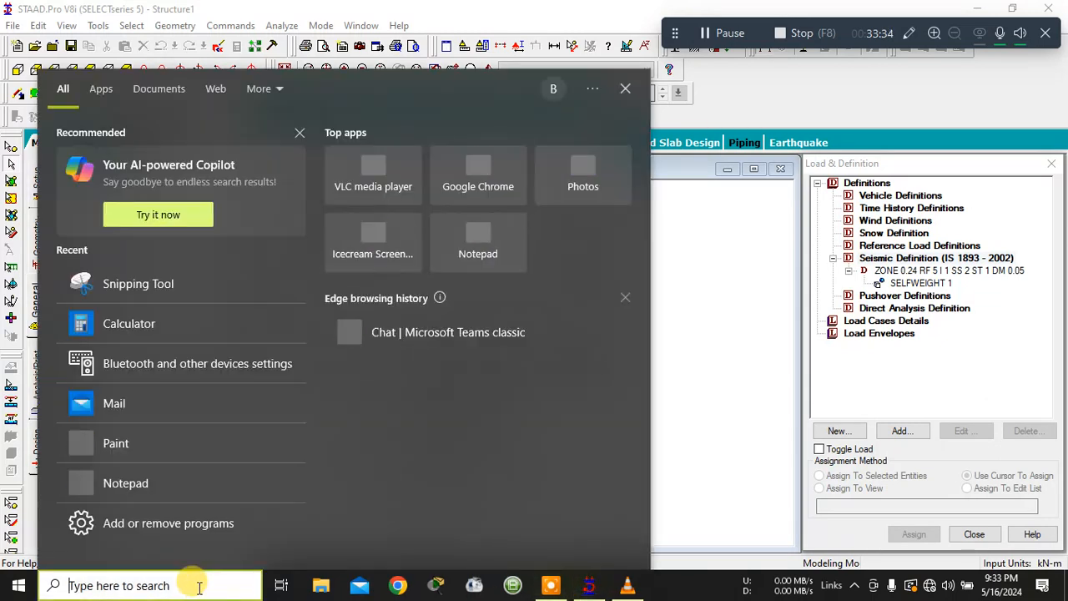
click(139, 332)
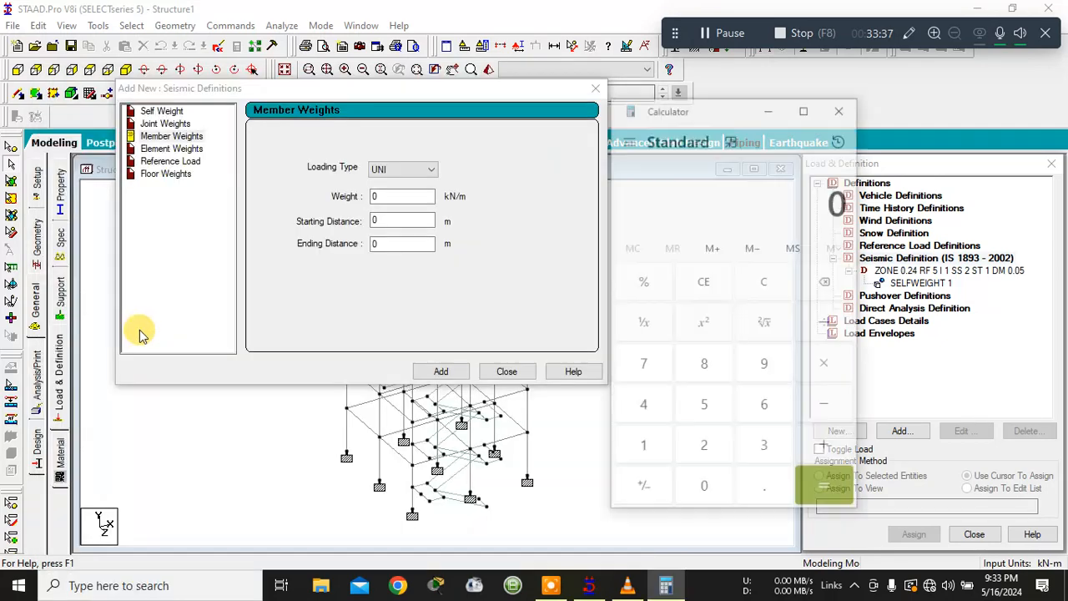
click(762, 489)
click(764, 448)
click(826, 364)
click(709, 489)
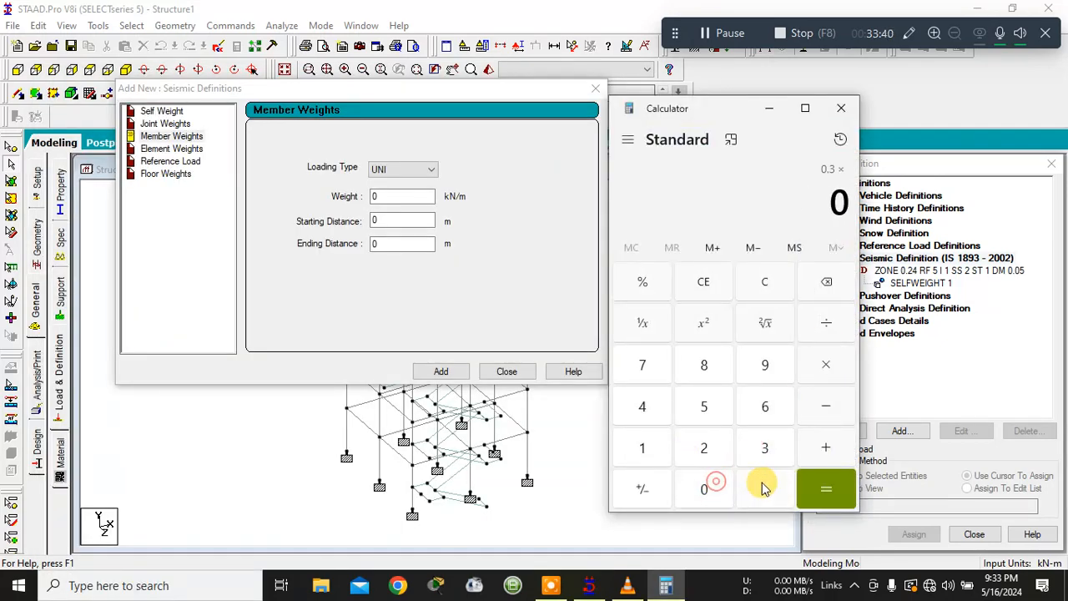
click(762, 488)
click(764, 448)
click(822, 365)
click(703, 447)
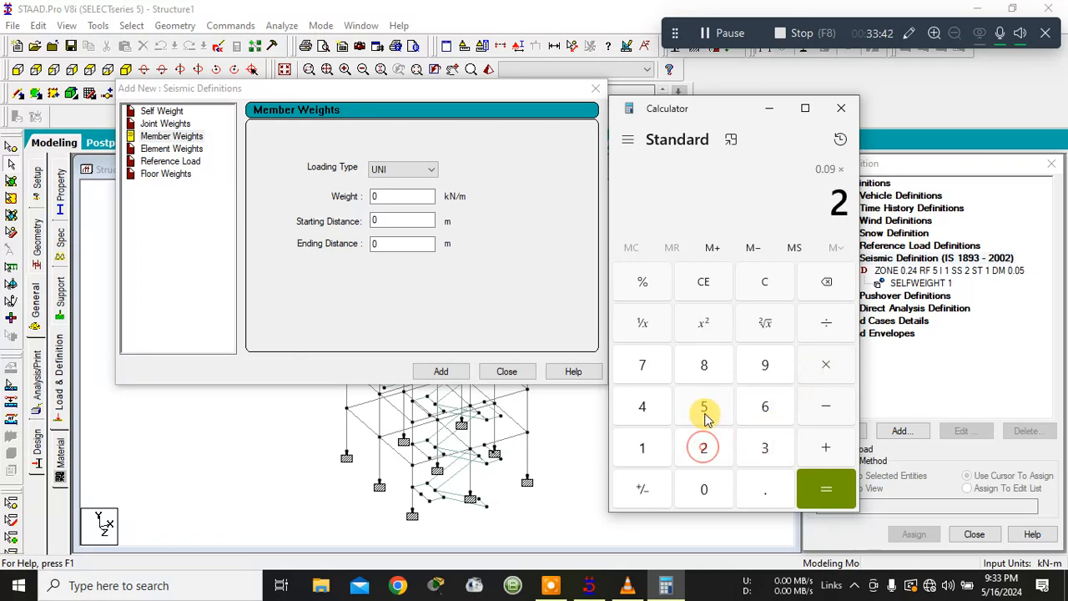
click(705, 413)
click(843, 492)
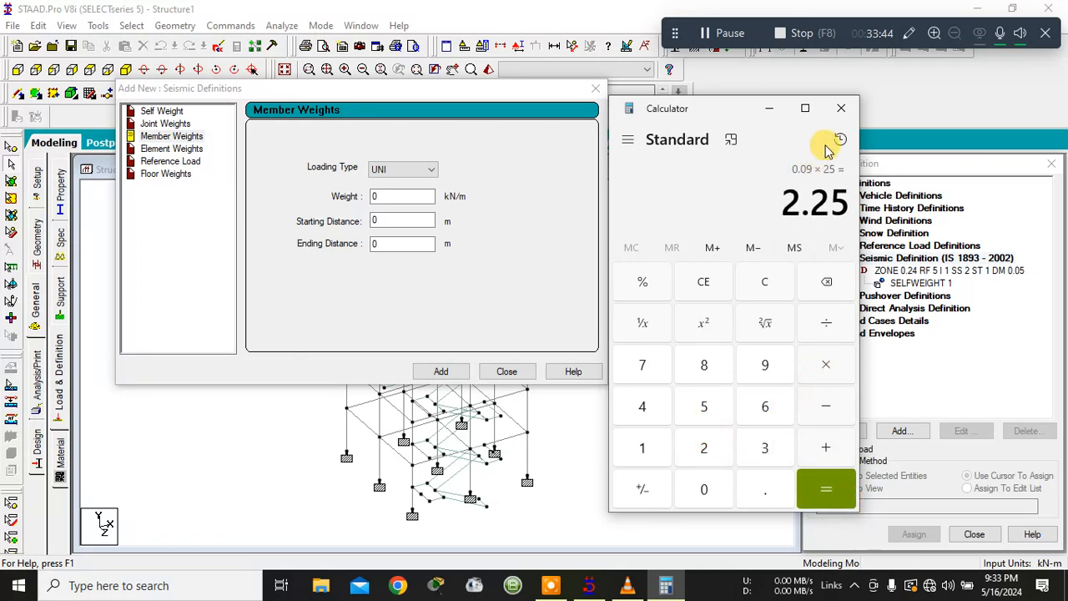
click(841, 109)
- Set the uniform member weight to 2.25 kN/m, add it to the seismic definition and close the dialog
double_click(405, 196)
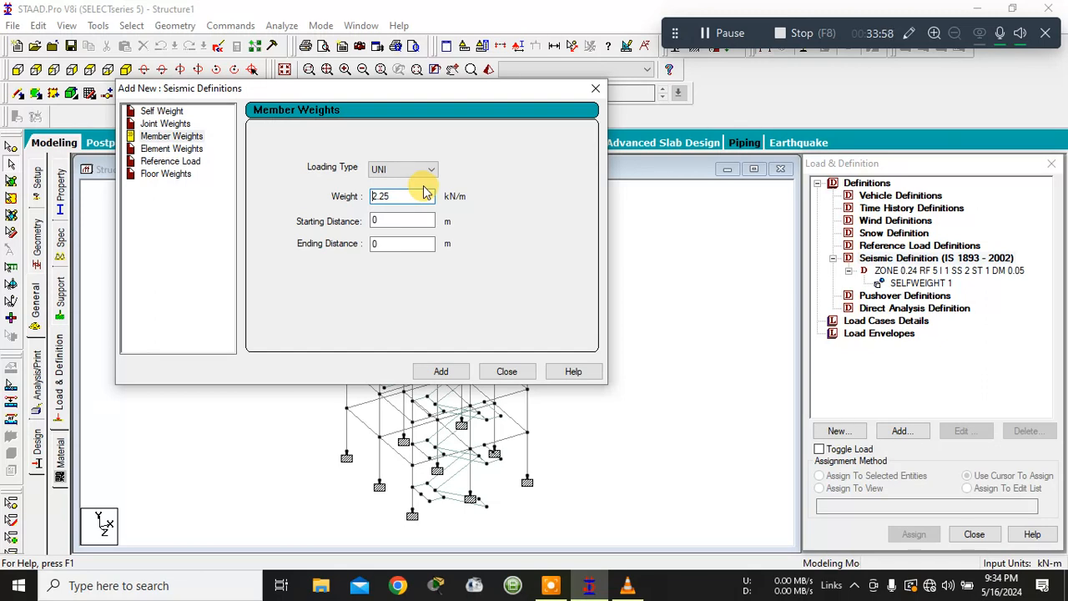
click(457, 379)
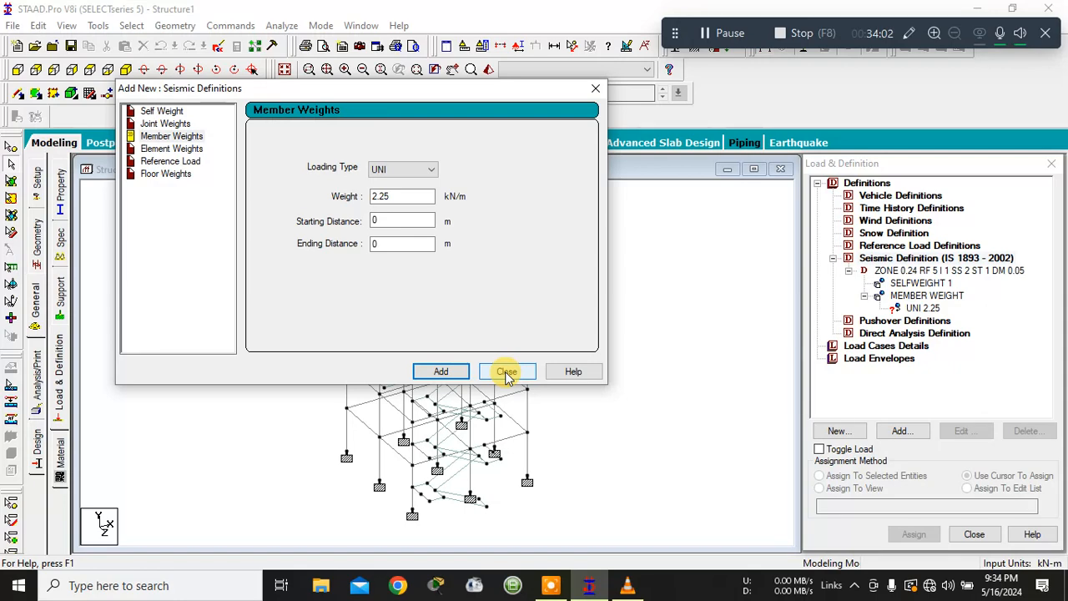
click(506, 374)
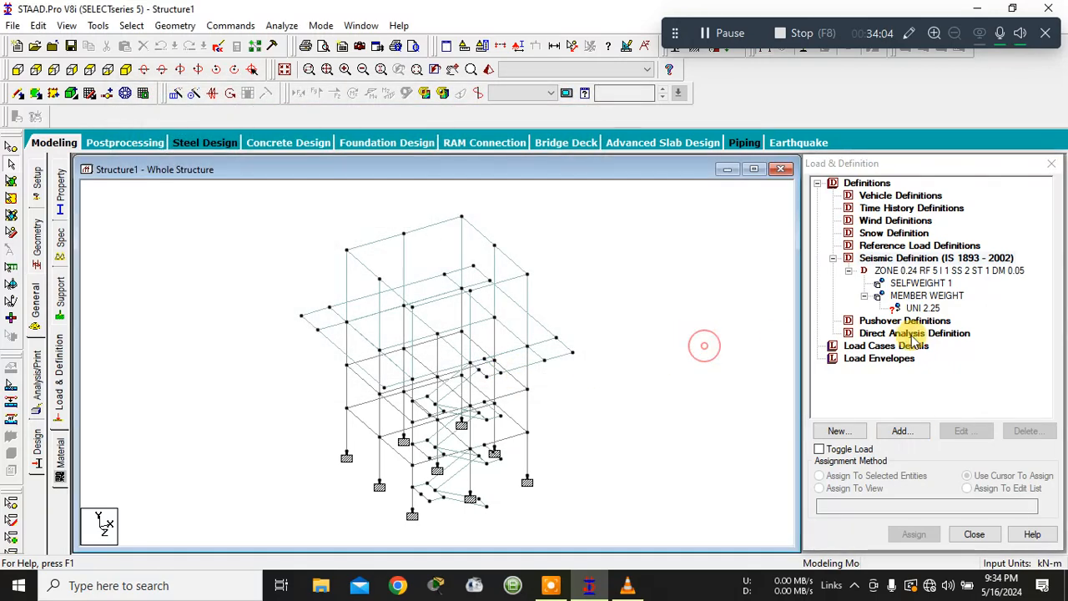
- Assign the UNI 2.25 member weight to all beams parallel to X and Z, and clear the selection
click(923, 309)
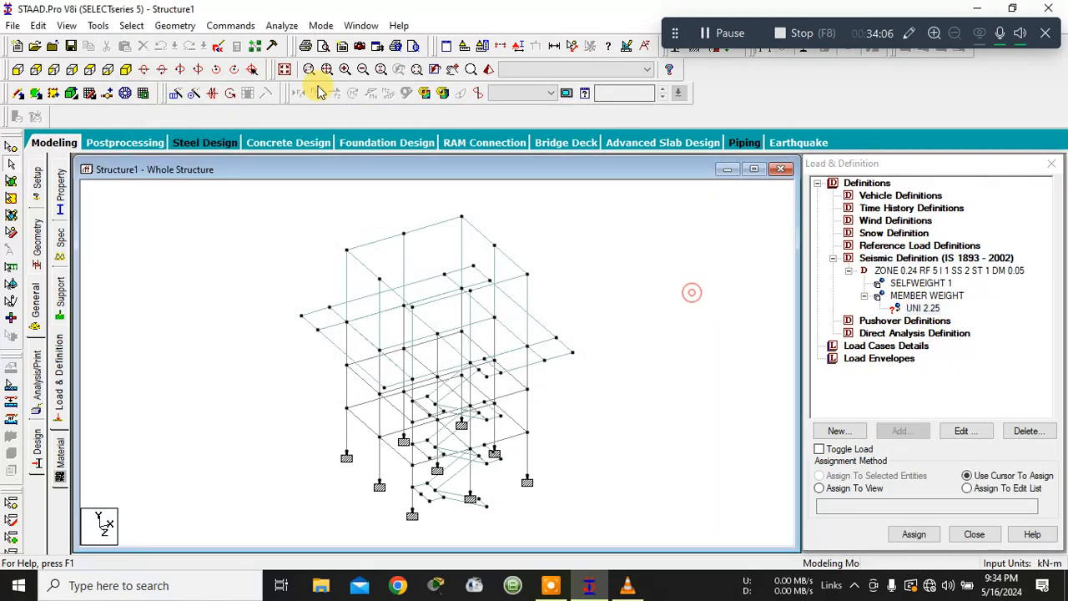
click(132, 25)
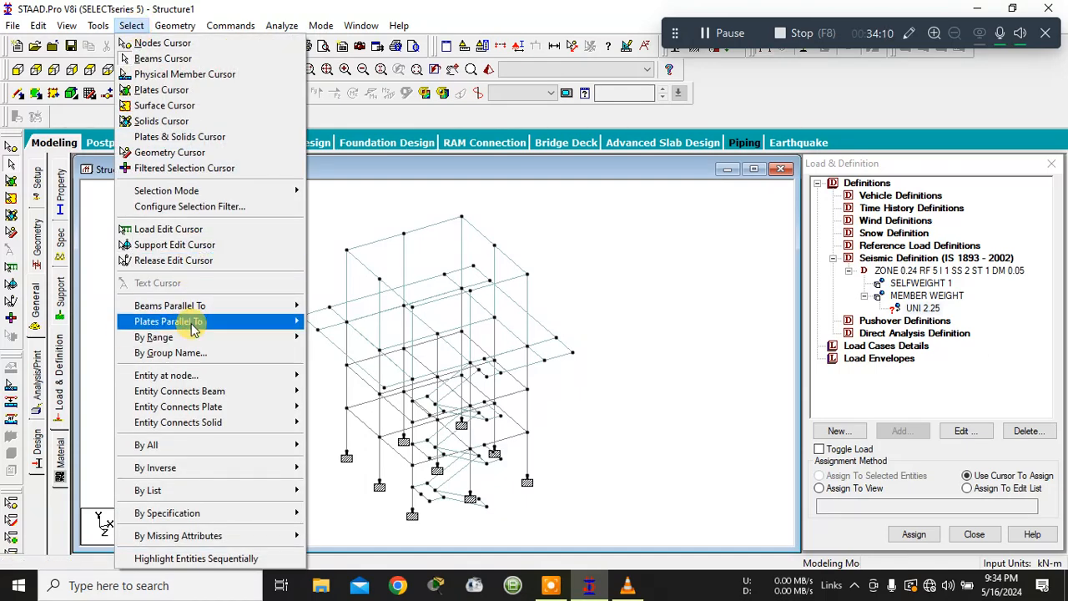
mouse_move(196, 307)
click(321, 305)
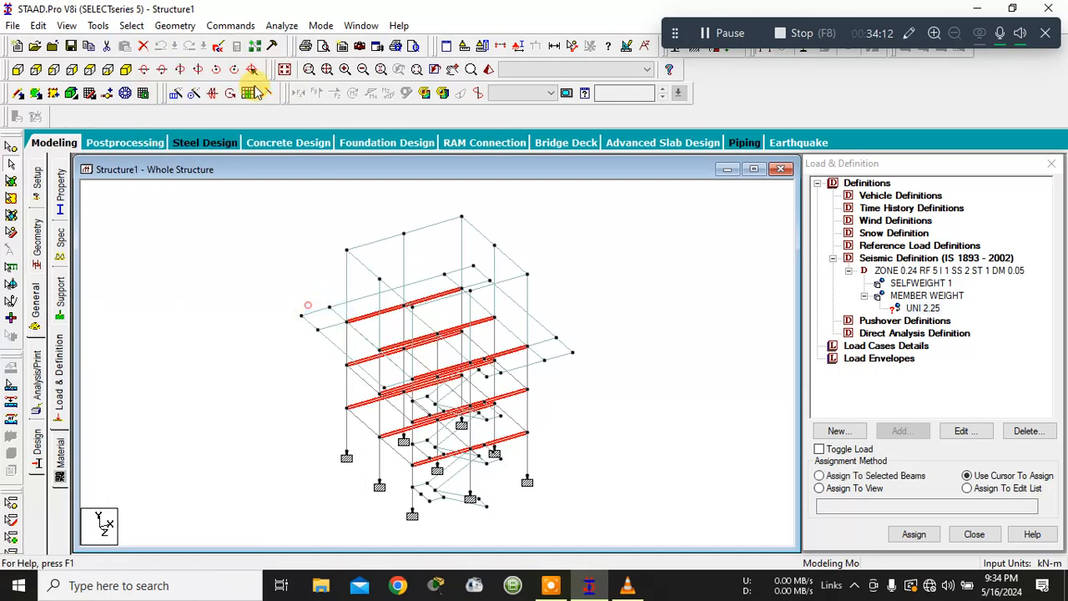
click(133, 26)
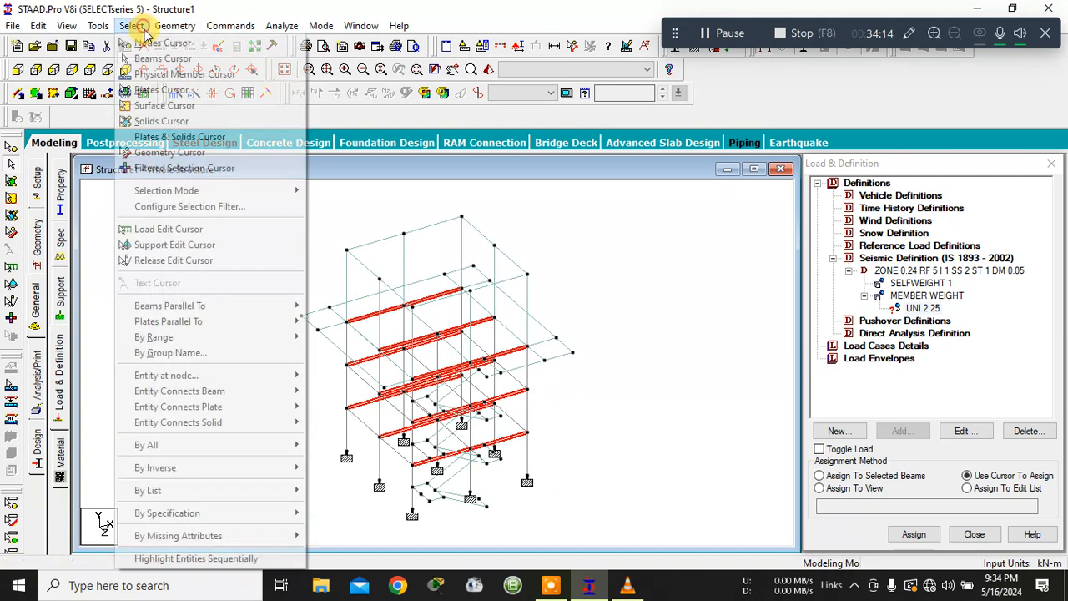
mouse_move(296, 305)
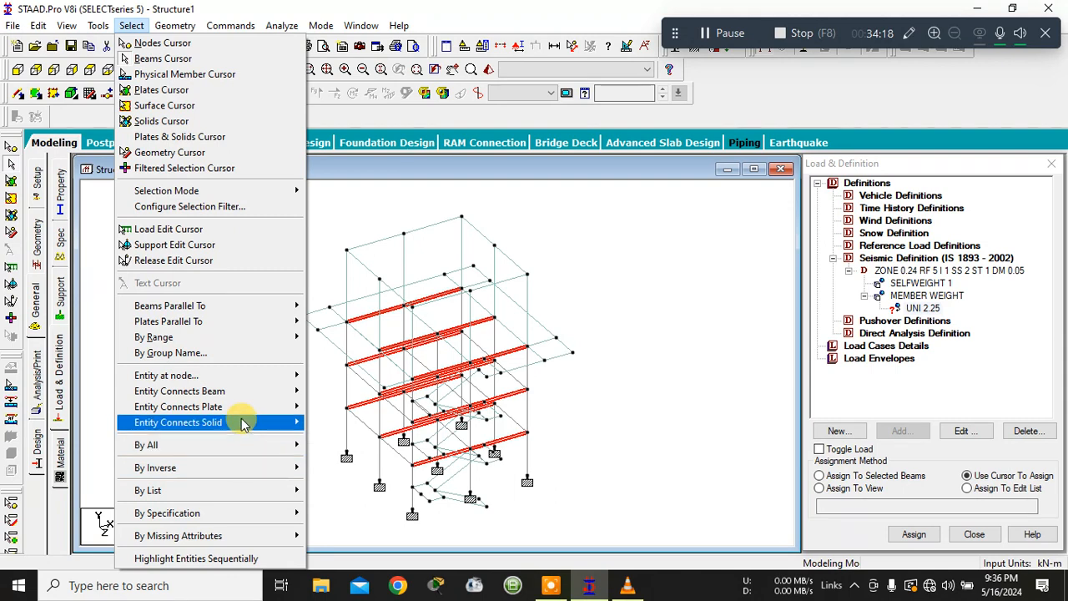
mouse_move(234, 311)
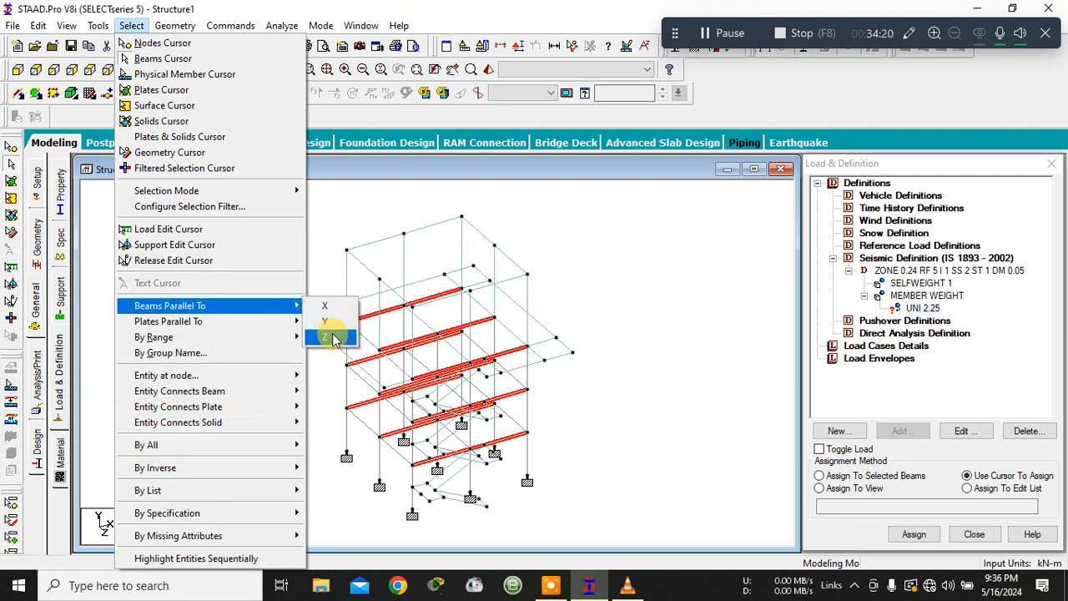
click(334, 338)
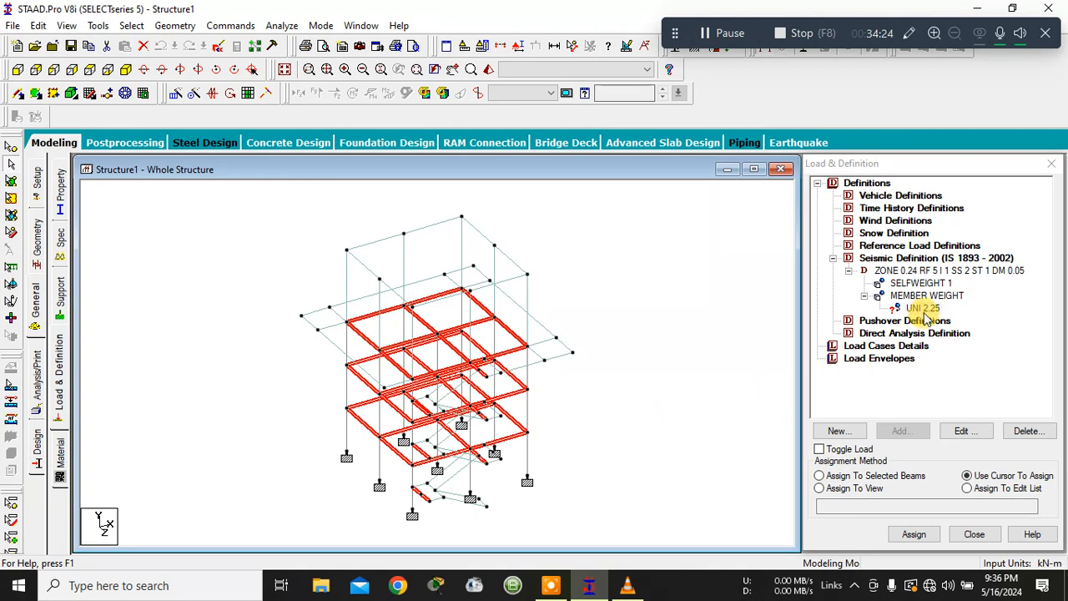
click(874, 475)
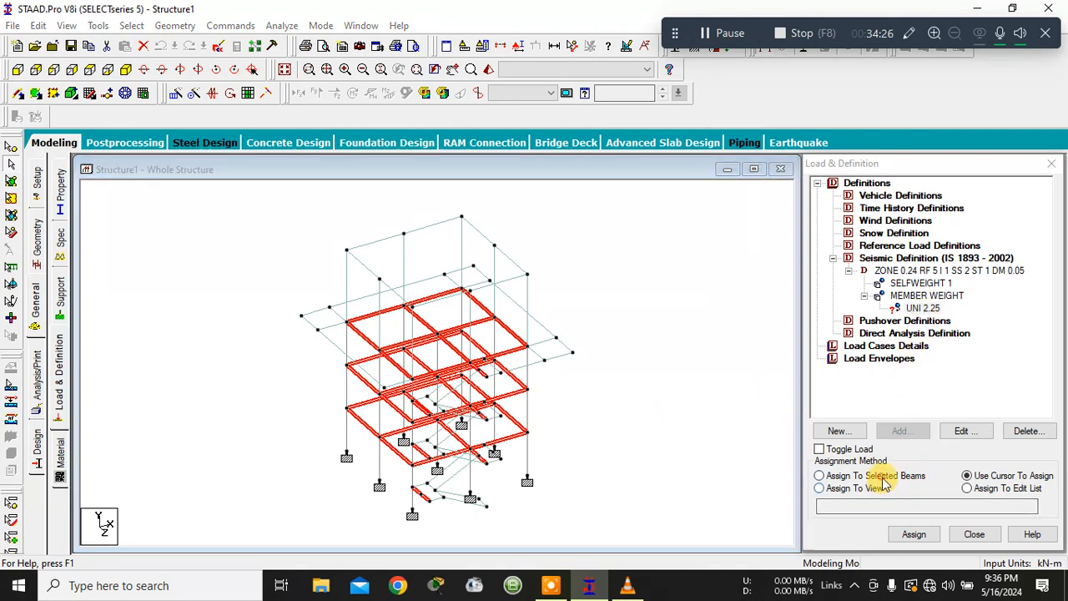
click(906, 530)
click(953, 396)
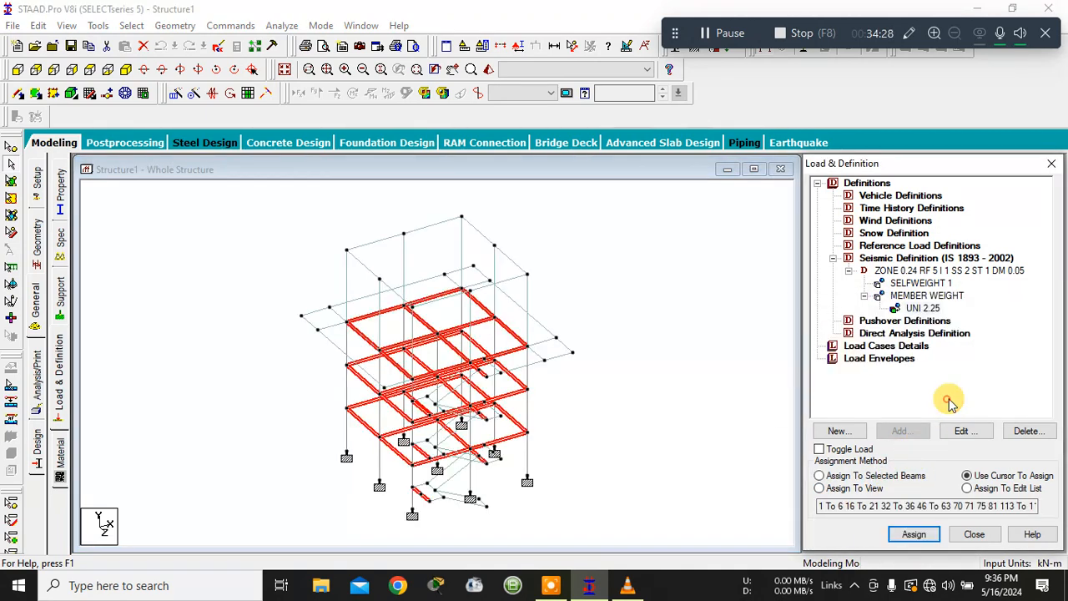
click(670, 381)
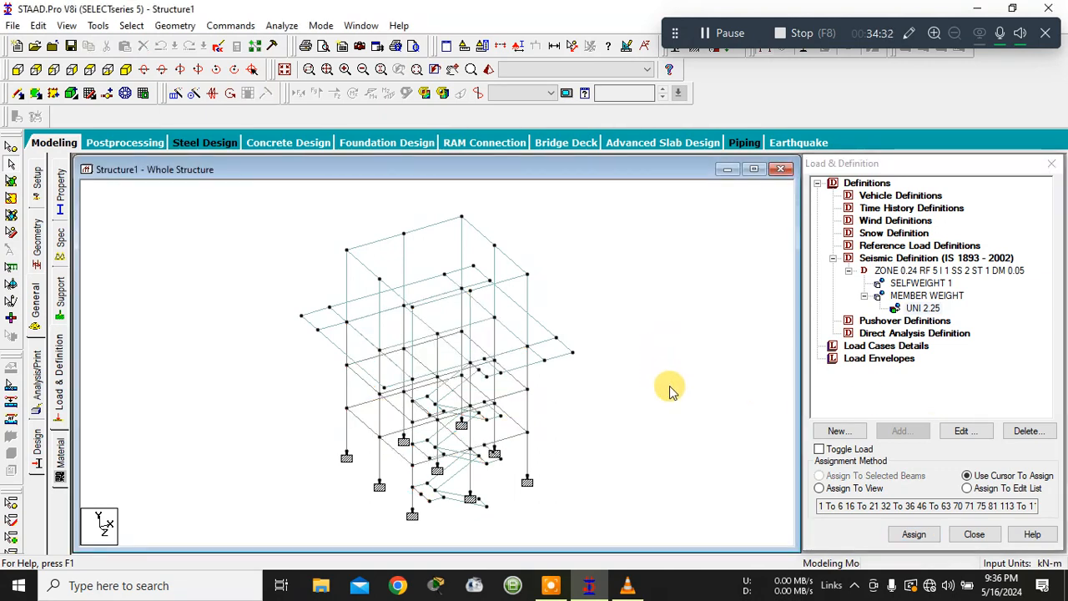
- Recheck the UNI 2.25 member weight entry and accept the automatic save of the file
click(923, 308)
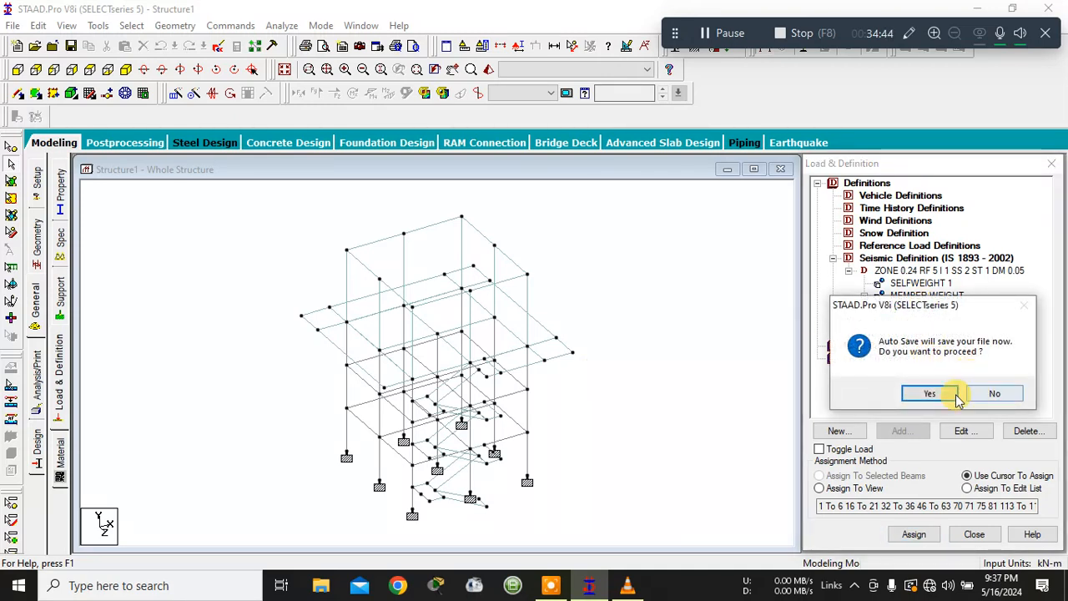
click(928, 393)
click(440, 314)
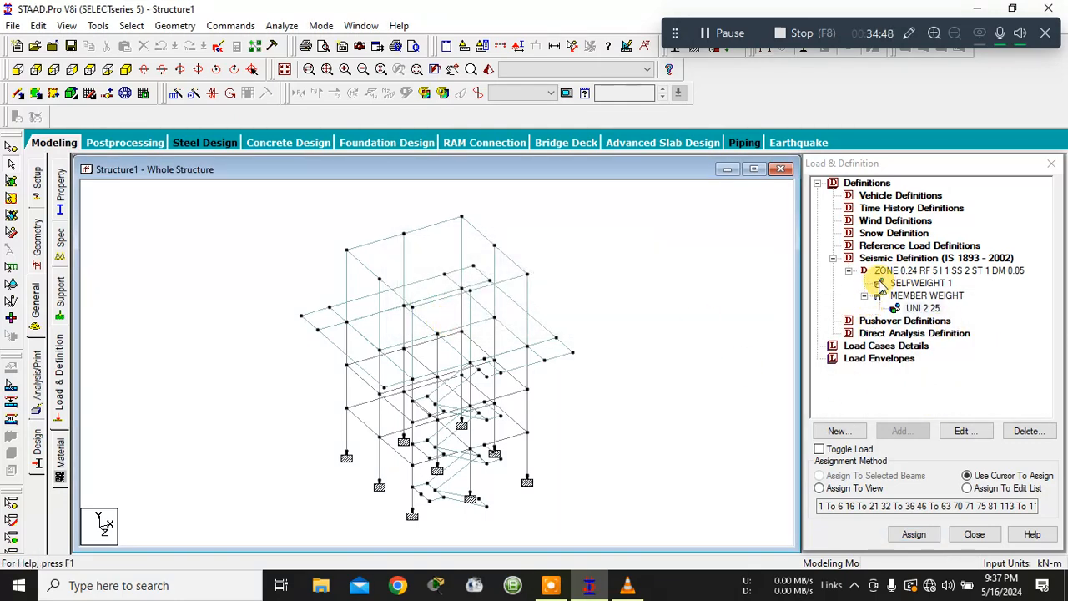
- Add wind definition type 1 with the comment WIND 1 and close the dialog
click(885, 221)
click(900, 431)
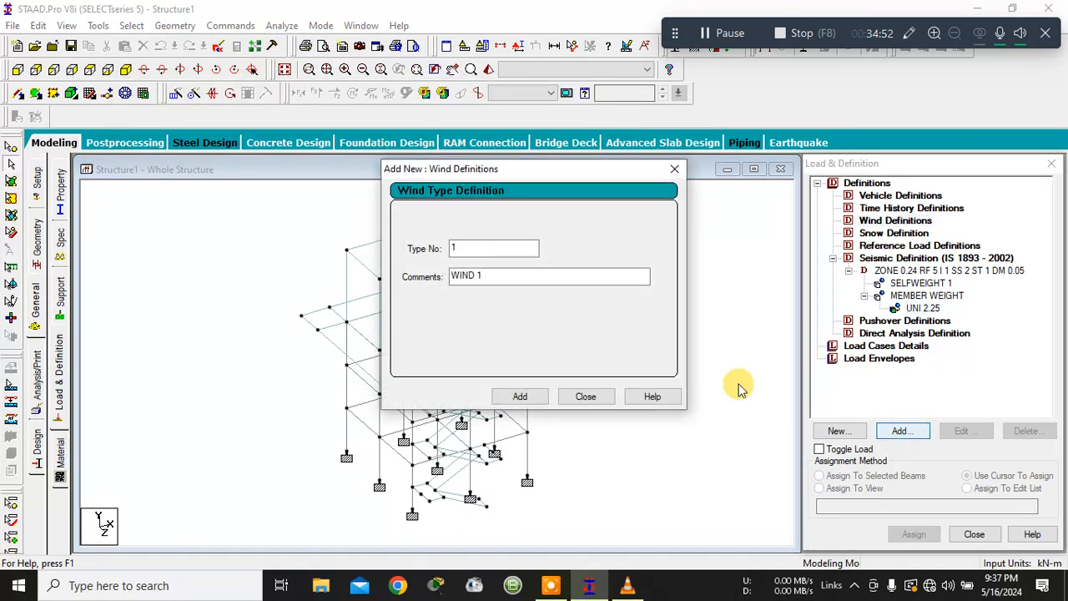
click(519, 395)
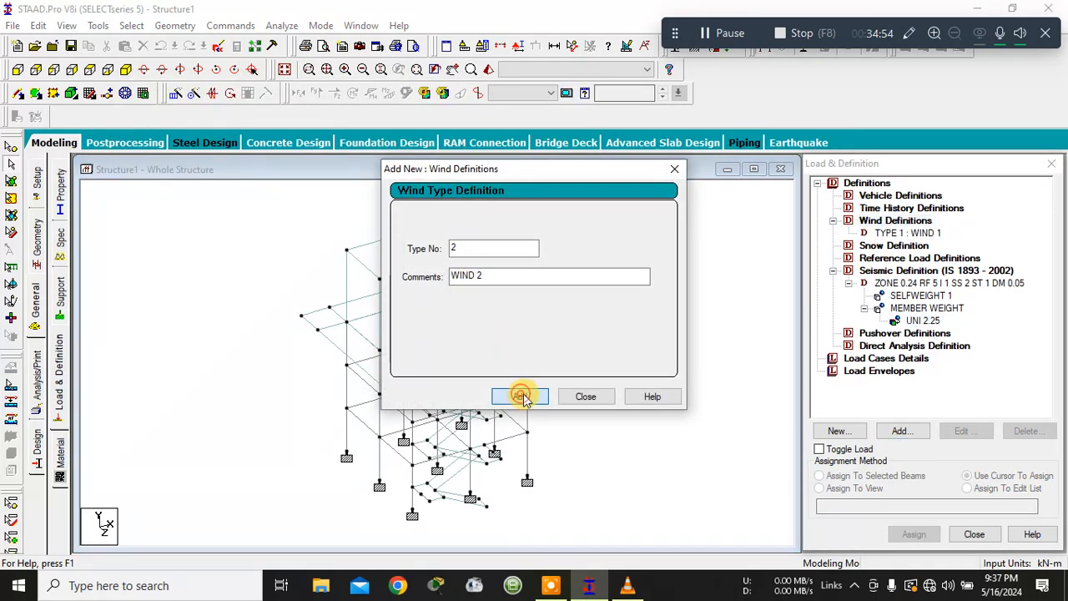
click(584, 395)
- Start the ASCE-7 intensity calculation for WIND 1, keeping the 2010 edition and setting the building classification to Category III
click(886, 233)
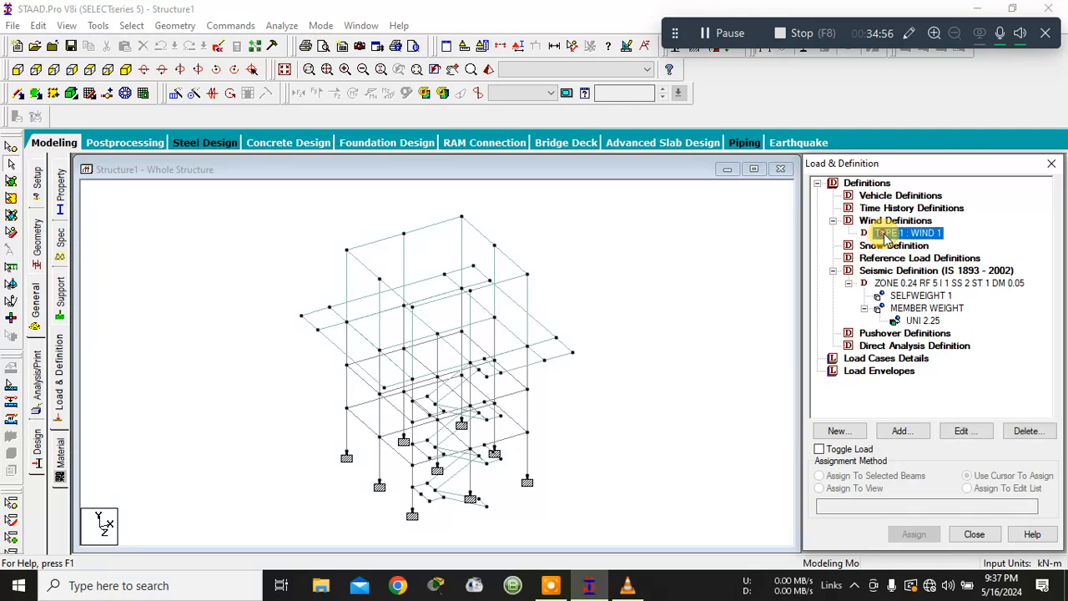
click(905, 432)
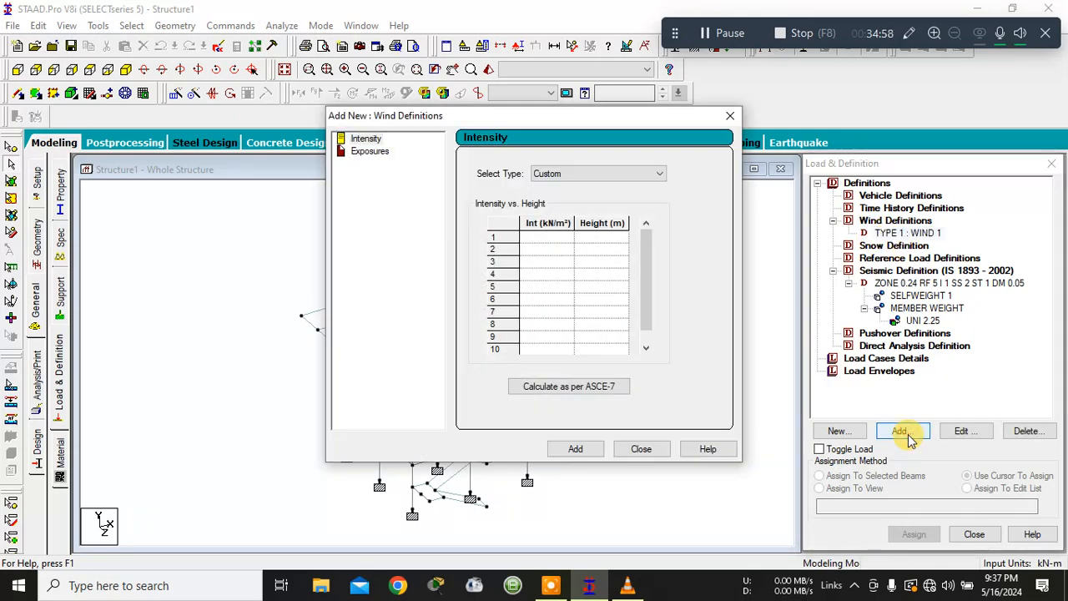
click(572, 387)
click(643, 110)
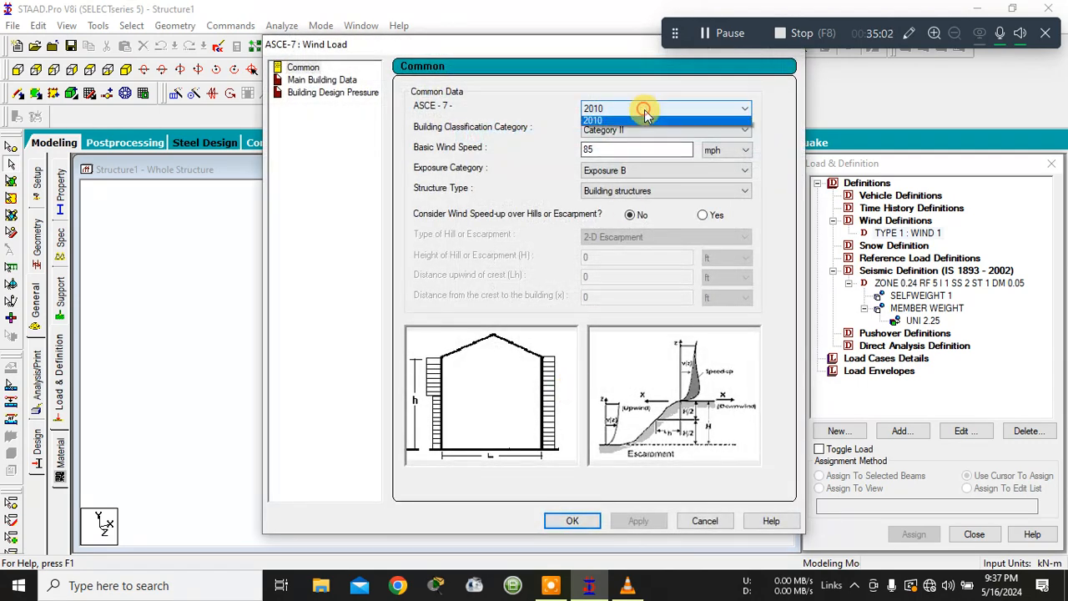
click(644, 109)
click(647, 130)
click(635, 164)
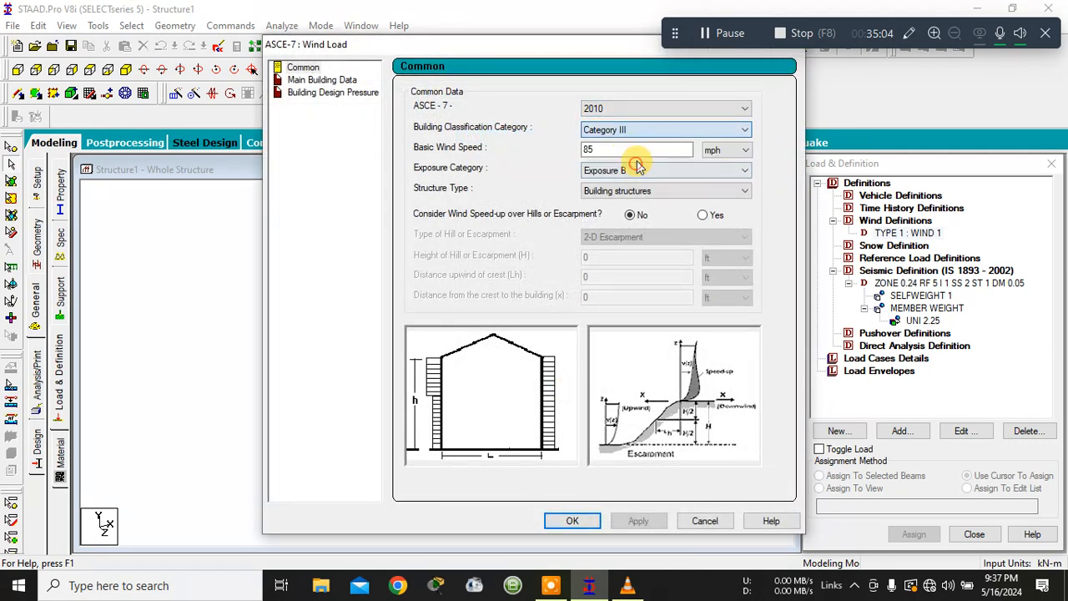
- Set the basic wind speed to 47 kmph
click(629, 150)
double_click(616, 148)
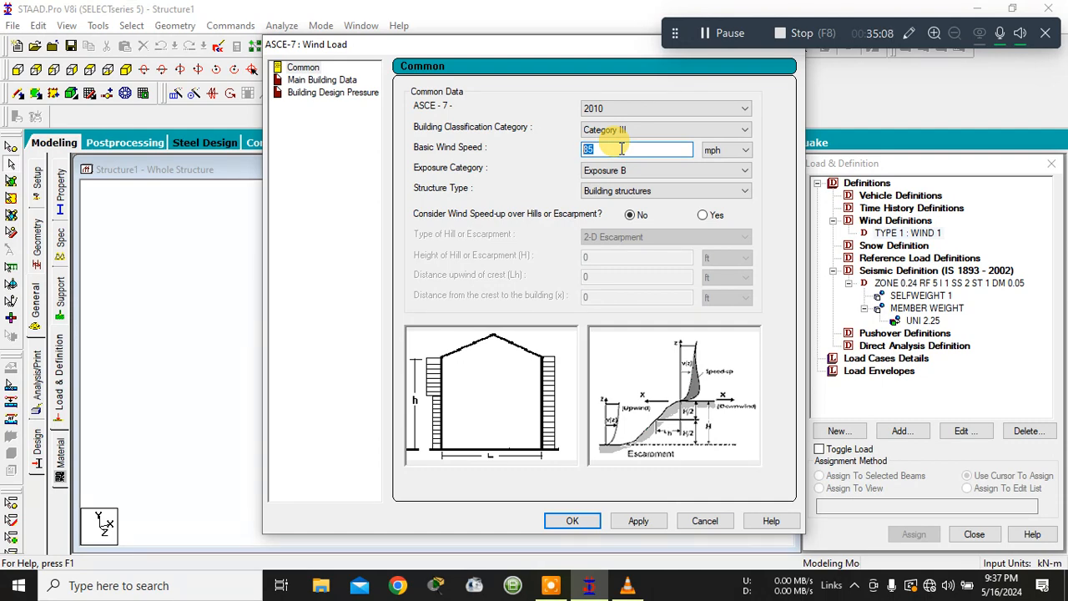
text(47)
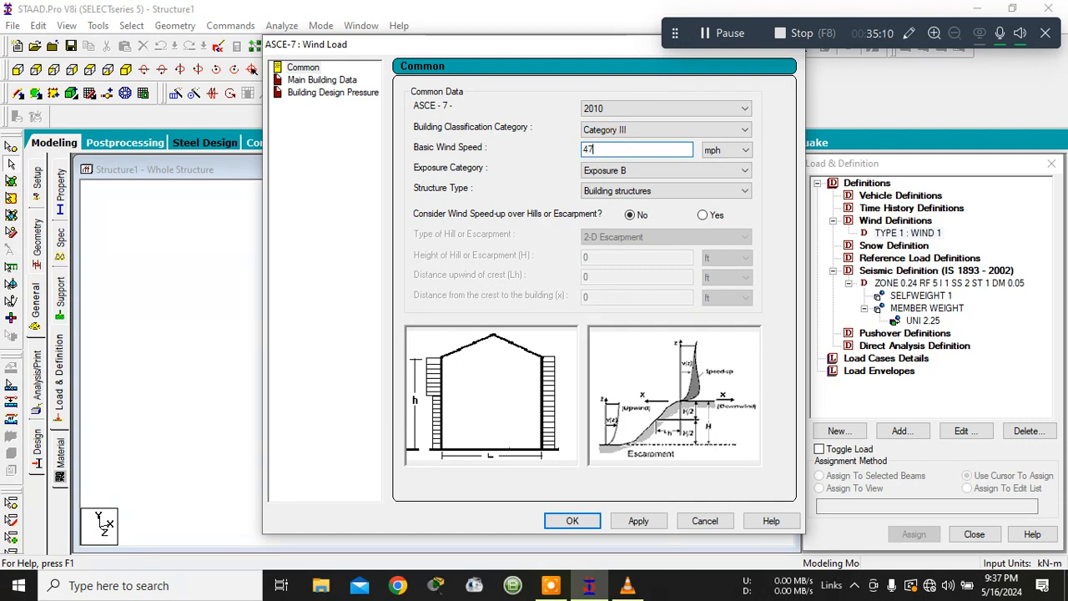
click(711, 149)
click(718, 231)
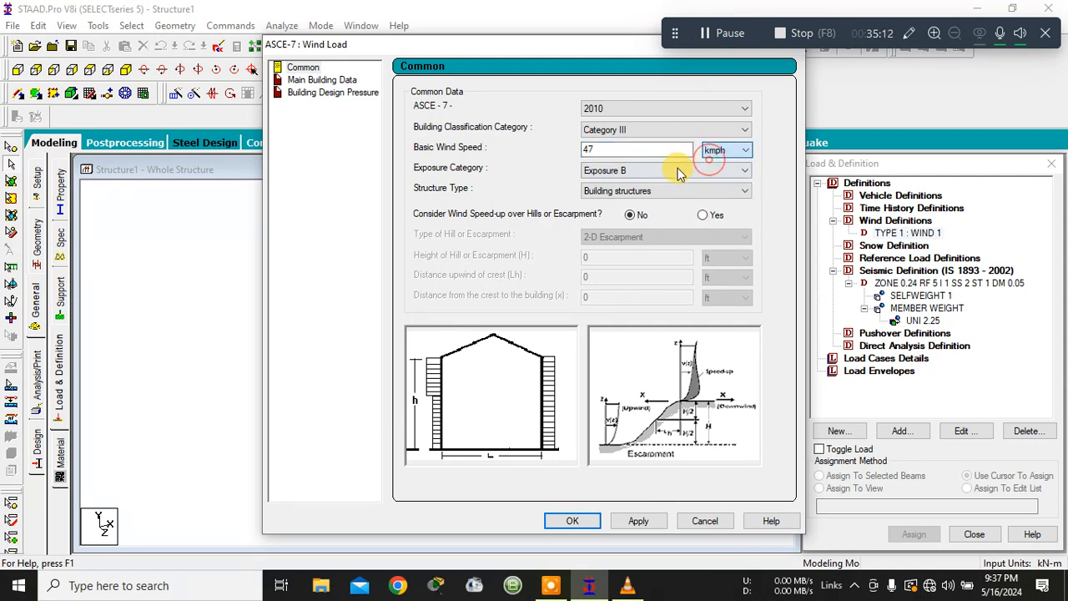
- Set the exposure category to Exposure C and the structure type to Chimney, Tank and similar structures, and apply the common data
click(655, 170)
click(655, 195)
click(668, 191)
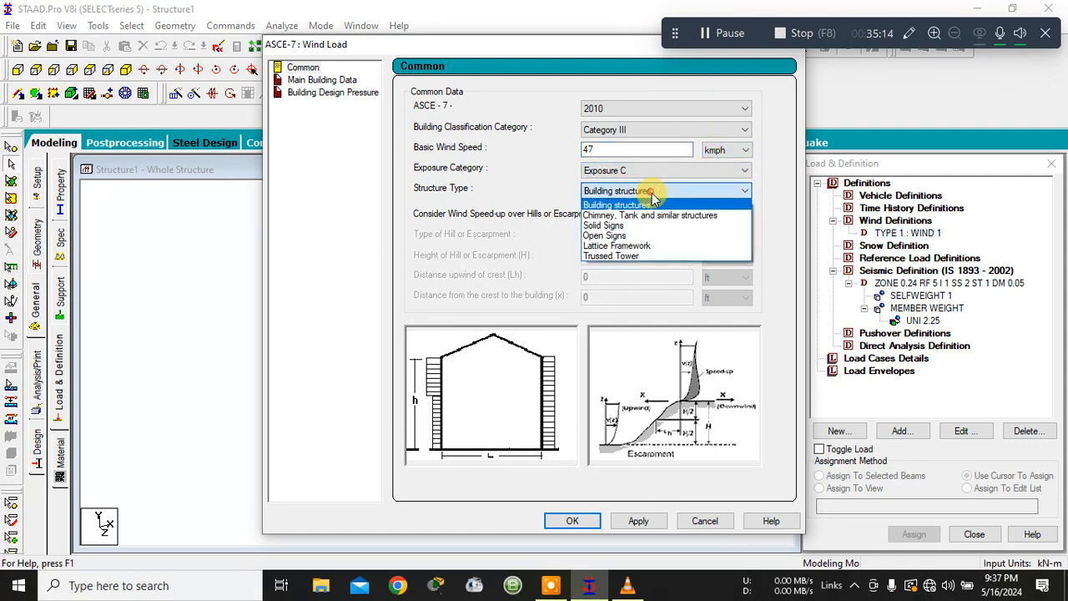
click(668, 191)
click(667, 191)
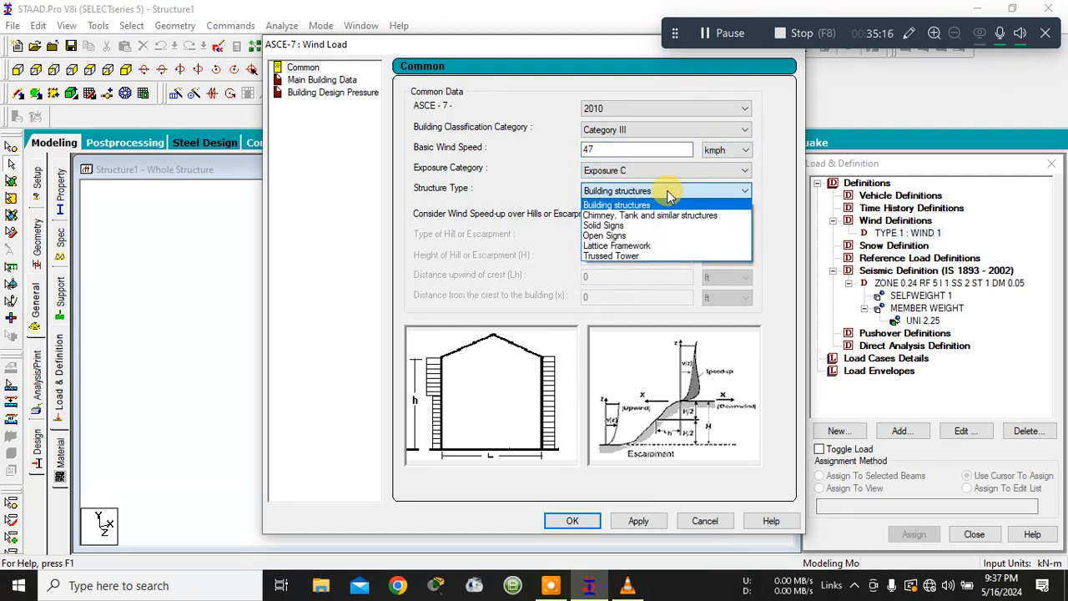
click(625, 217)
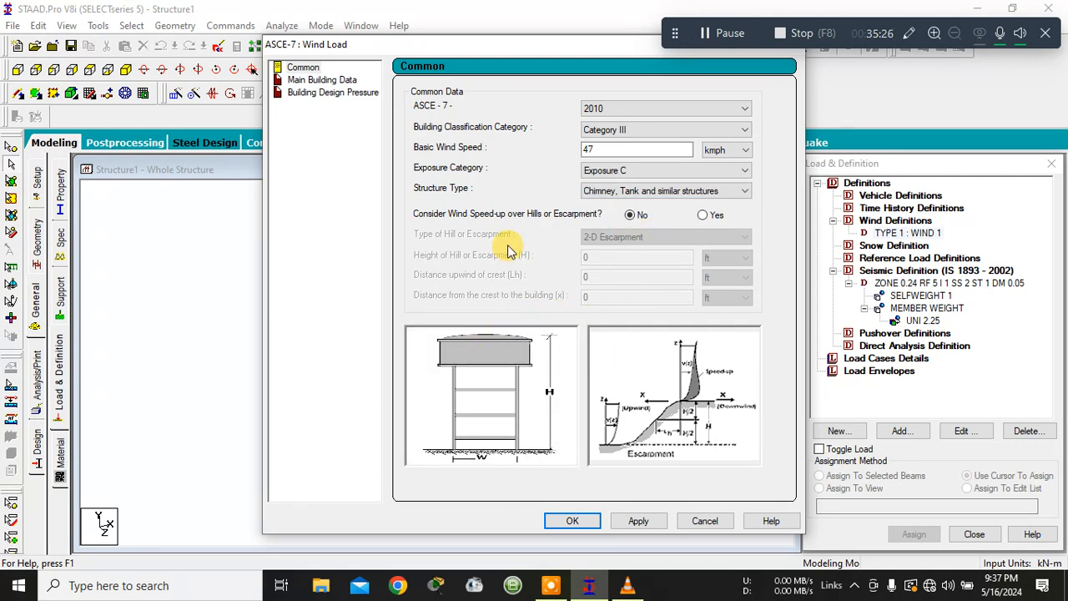
click(629, 520)
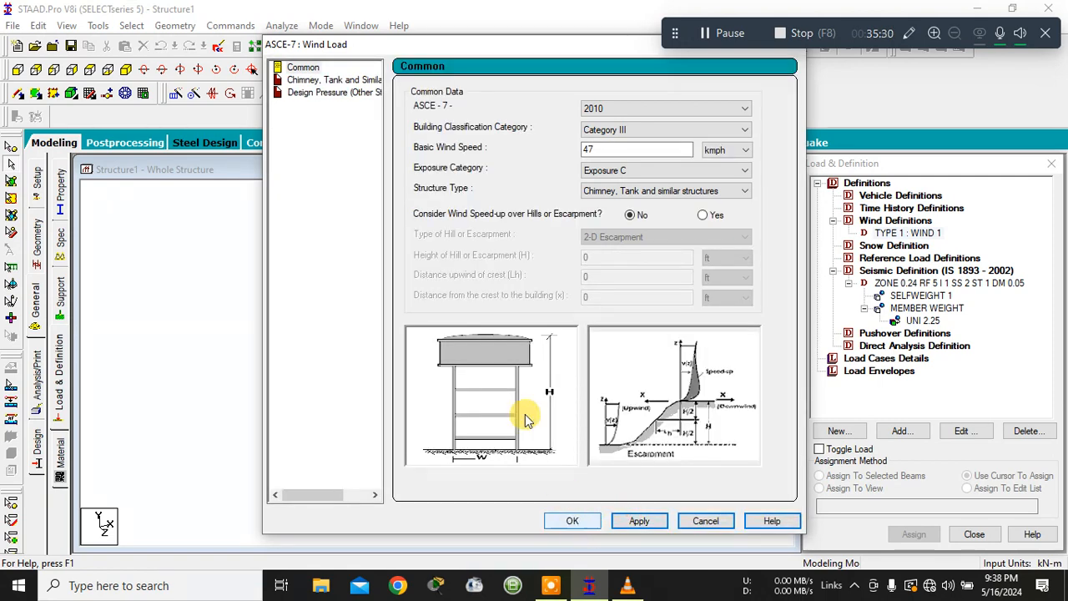
- Set the height of the structure to 20 m in the chimney and tank structural data
click(338, 81)
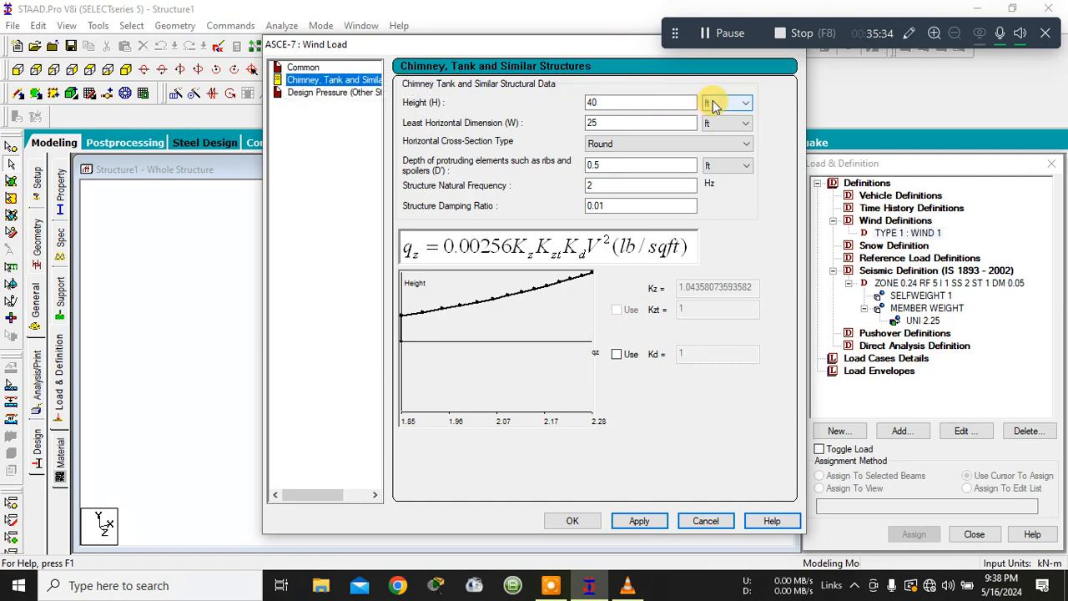
drag(357, 43, 304, 119)
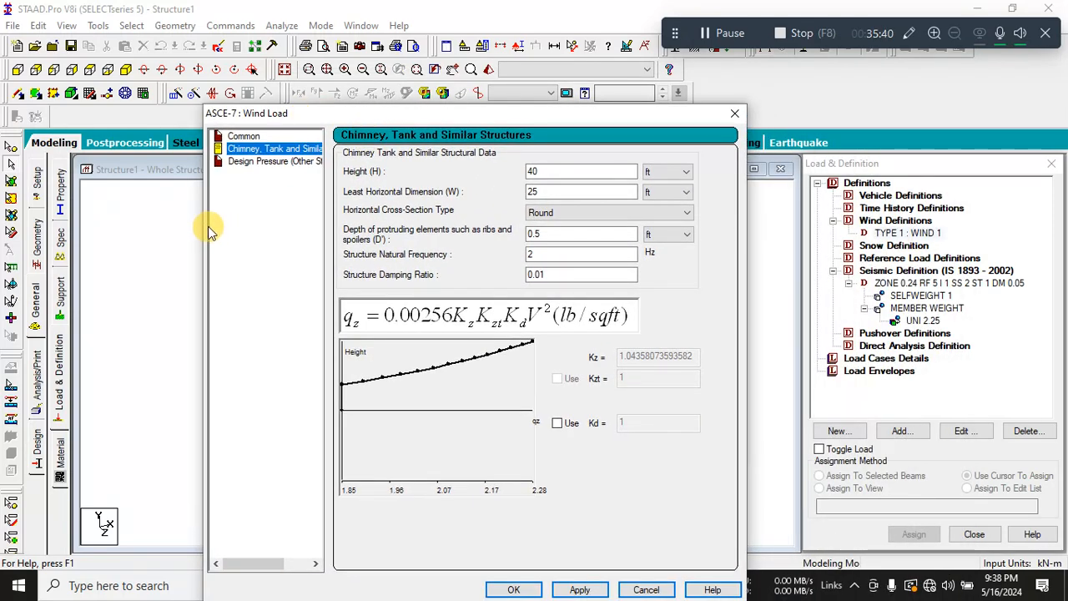
drag(382, 115, 776, 216)
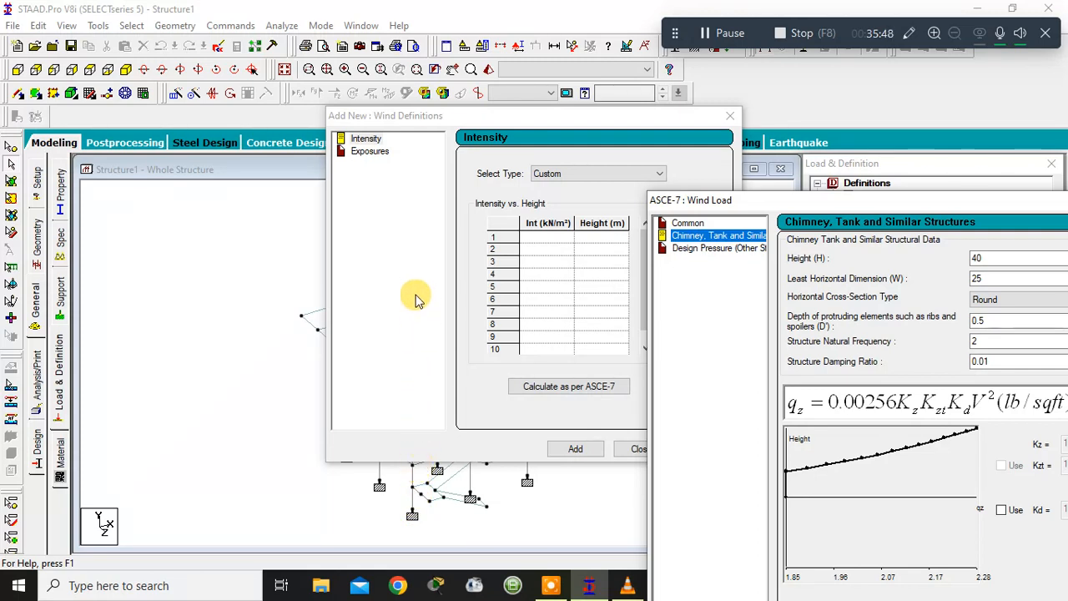
drag(723, 200, 359, 120)
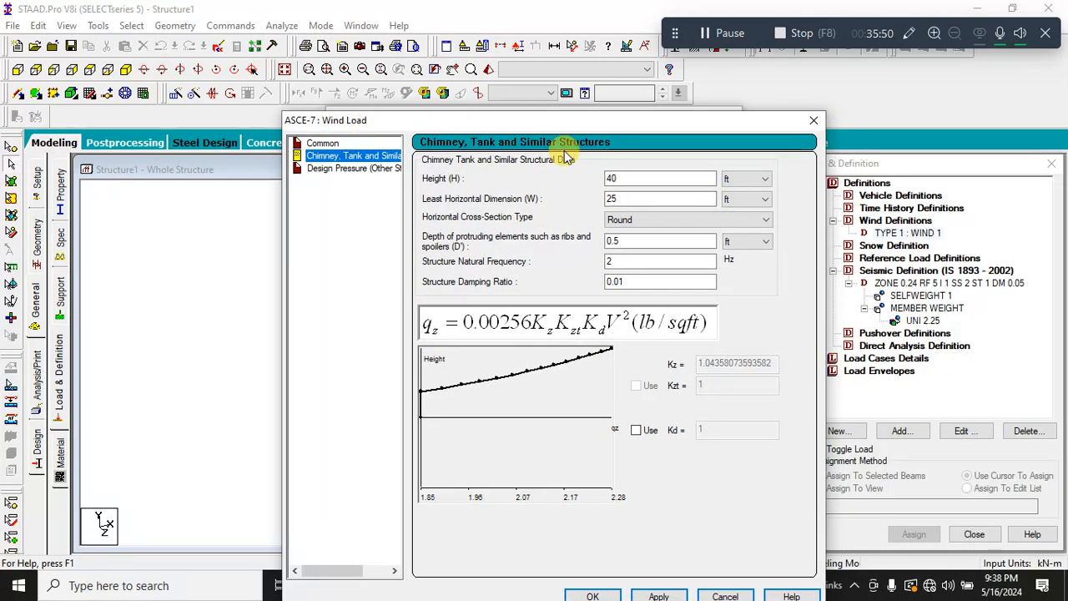
double_click(649, 180)
text(20)
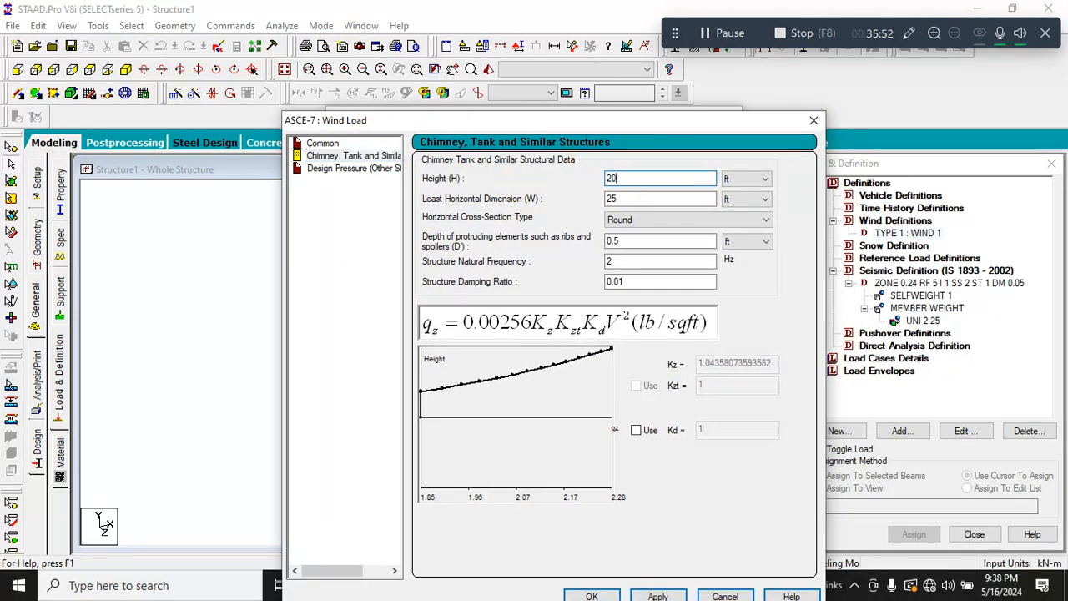
click(746, 178)
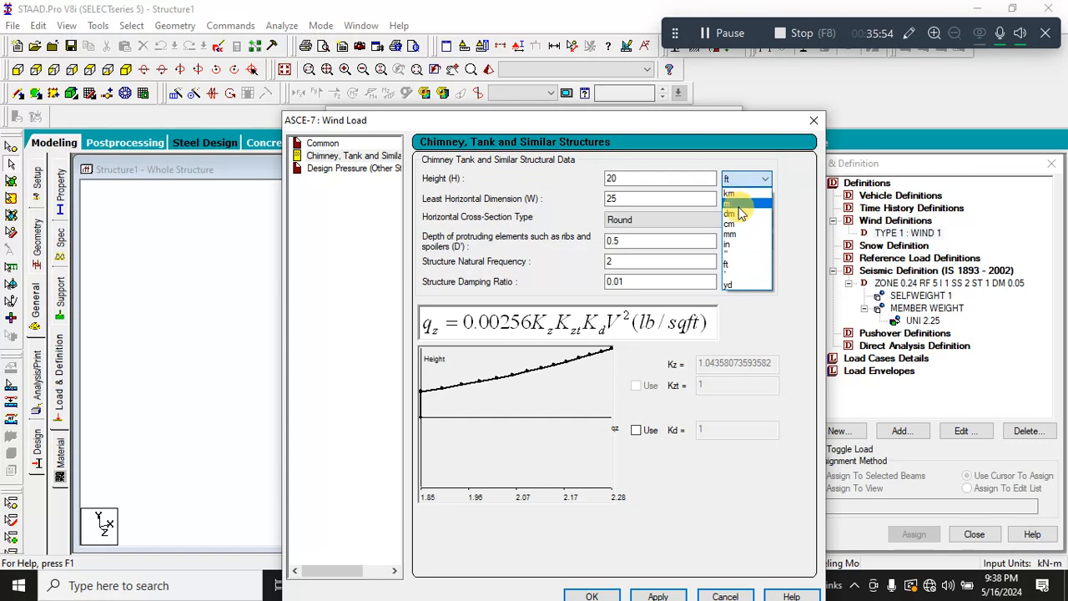
click(734, 204)
key(Tab)
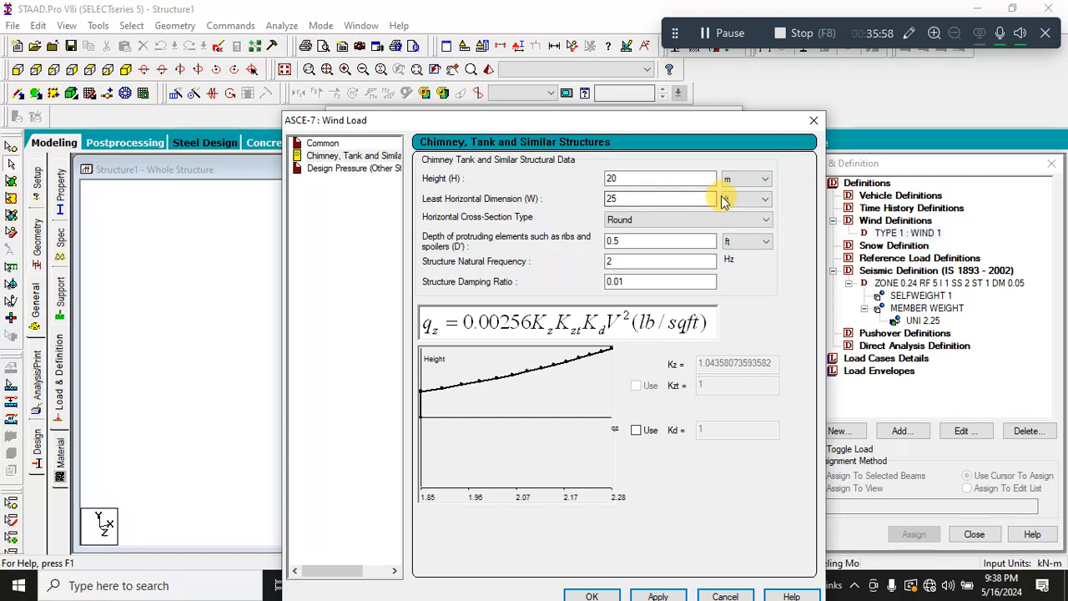
- Set the tank's least horizontal dimension to 8 m and apply the structural data
double_click(694, 198)
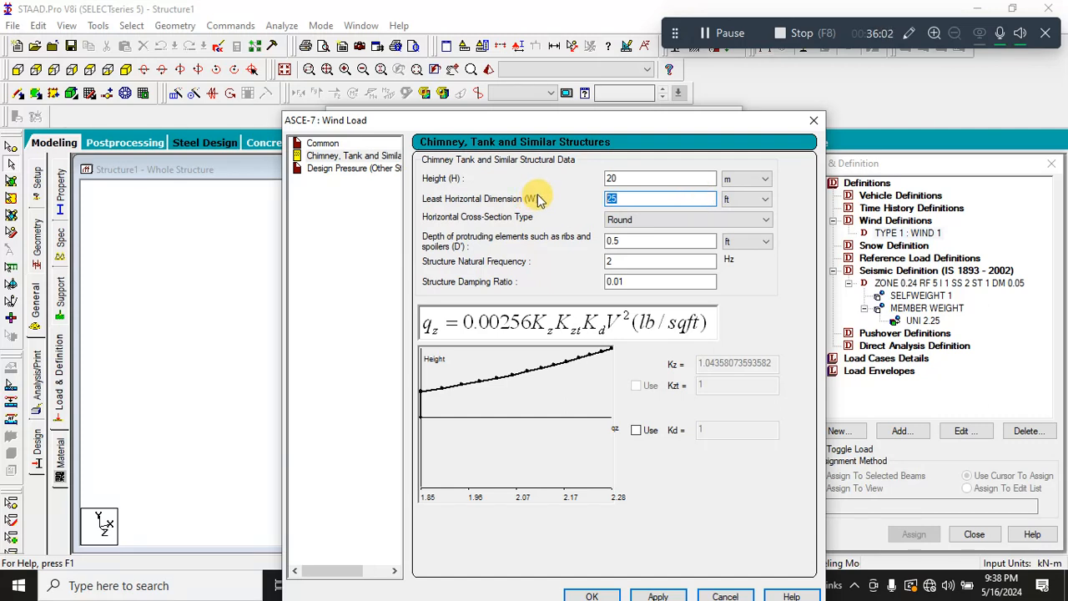
text(8)
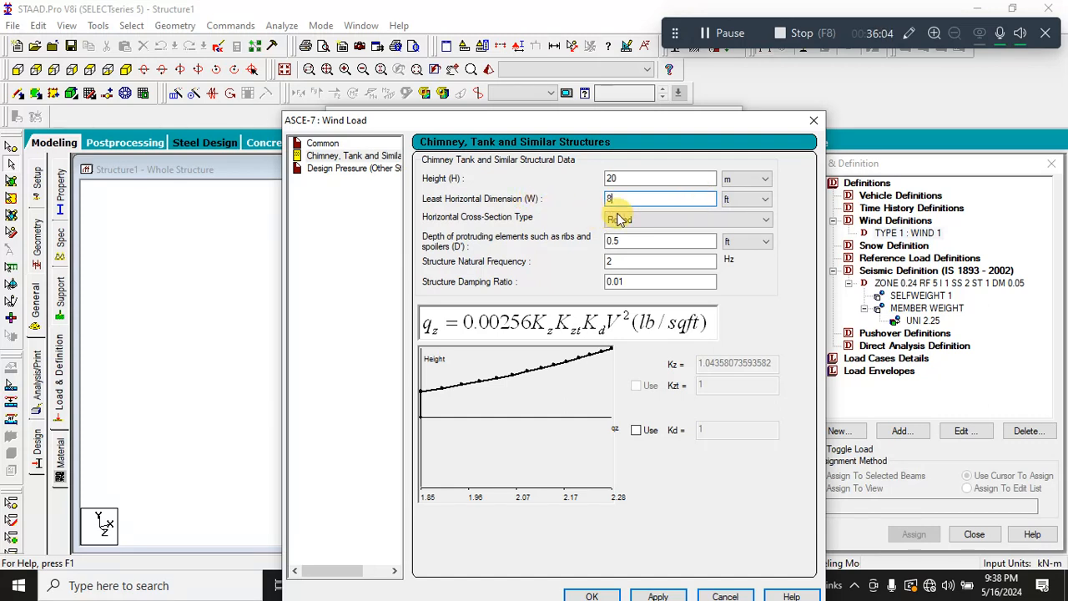
click(734, 201)
click(735, 224)
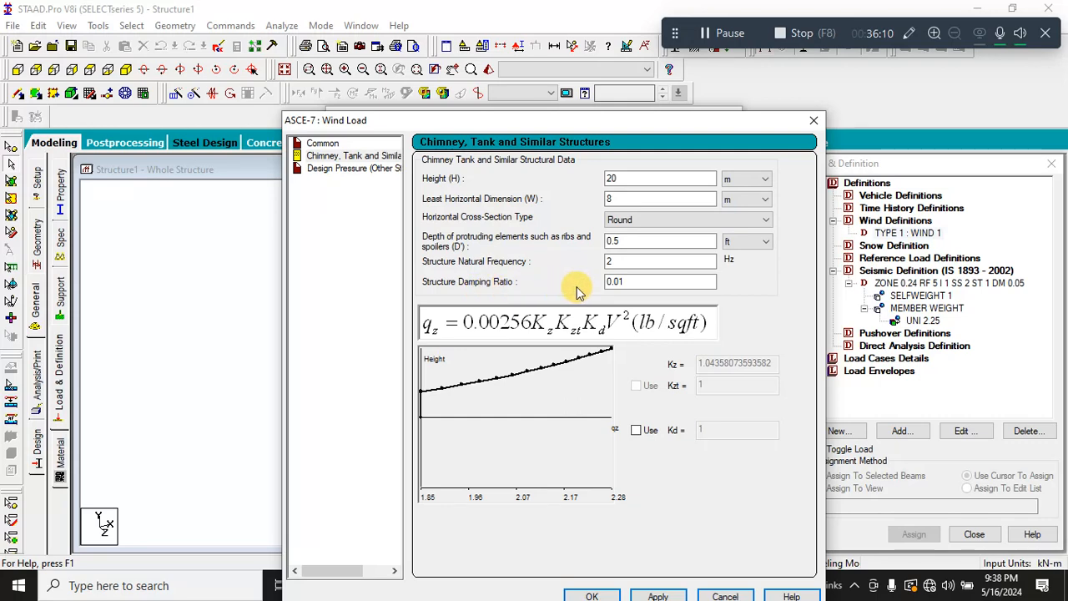
click(658, 596)
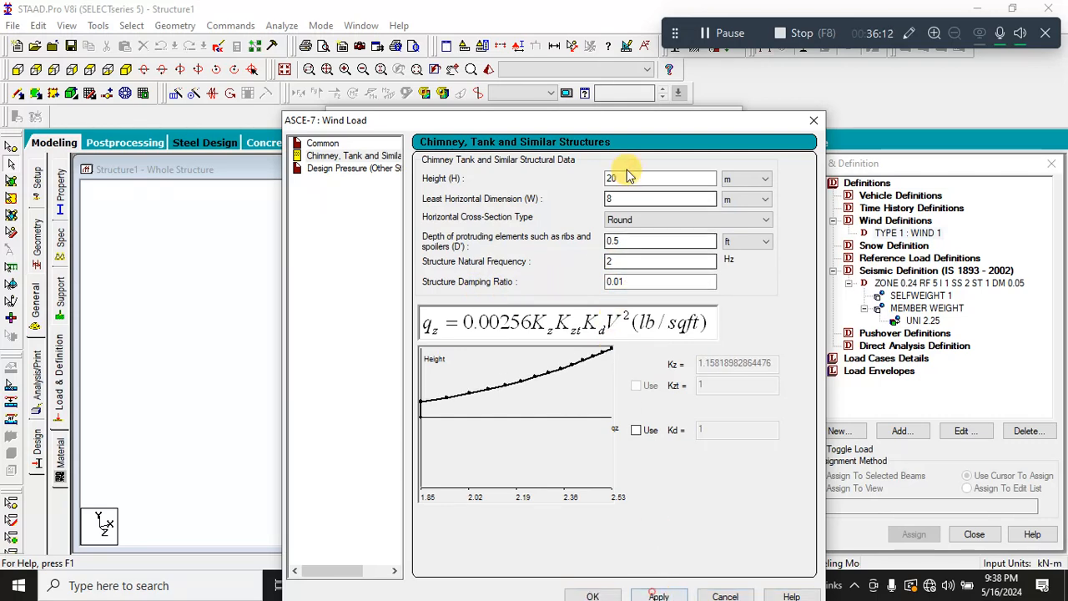
- Accept the calculated ASCE-7 design pressures, review the intensity-versus-height table and add it to WIND 1
drag(603, 122, 576, 42)
click(334, 89)
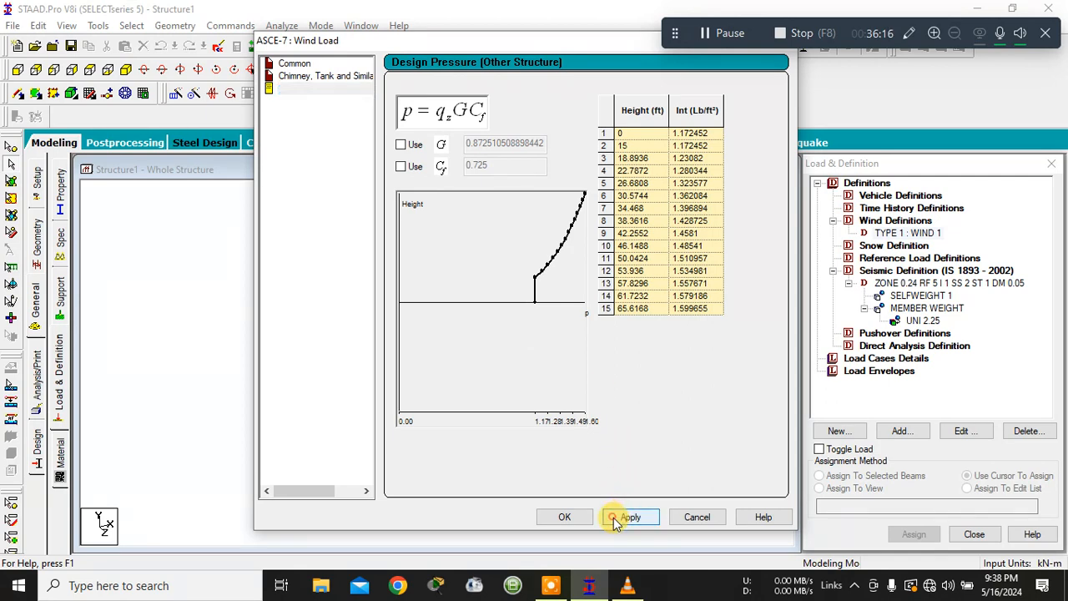
click(567, 517)
drag(643, 277, 631, 353)
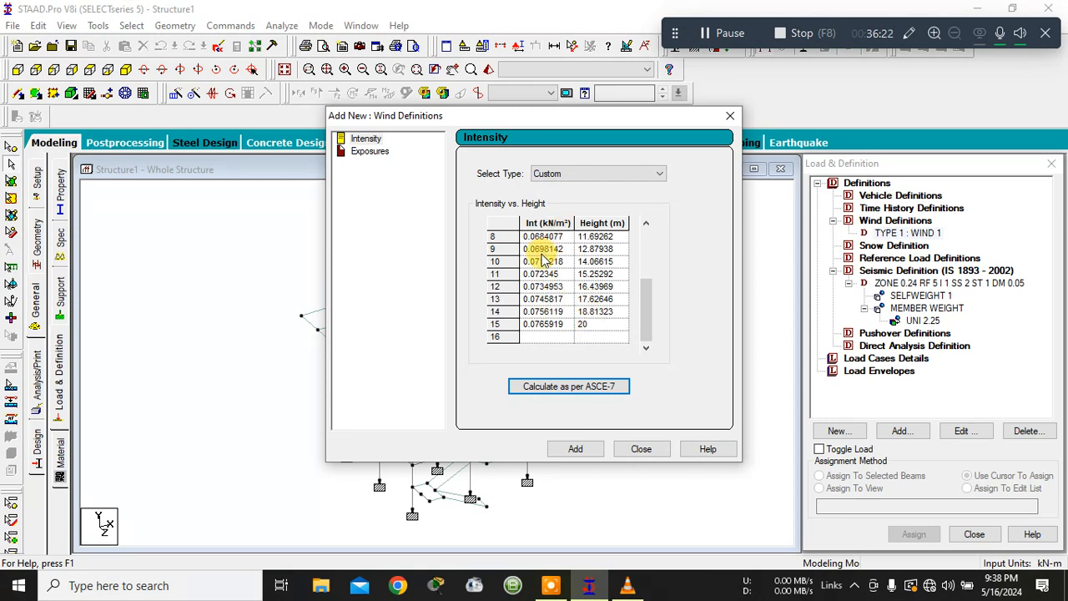
click(578, 448)
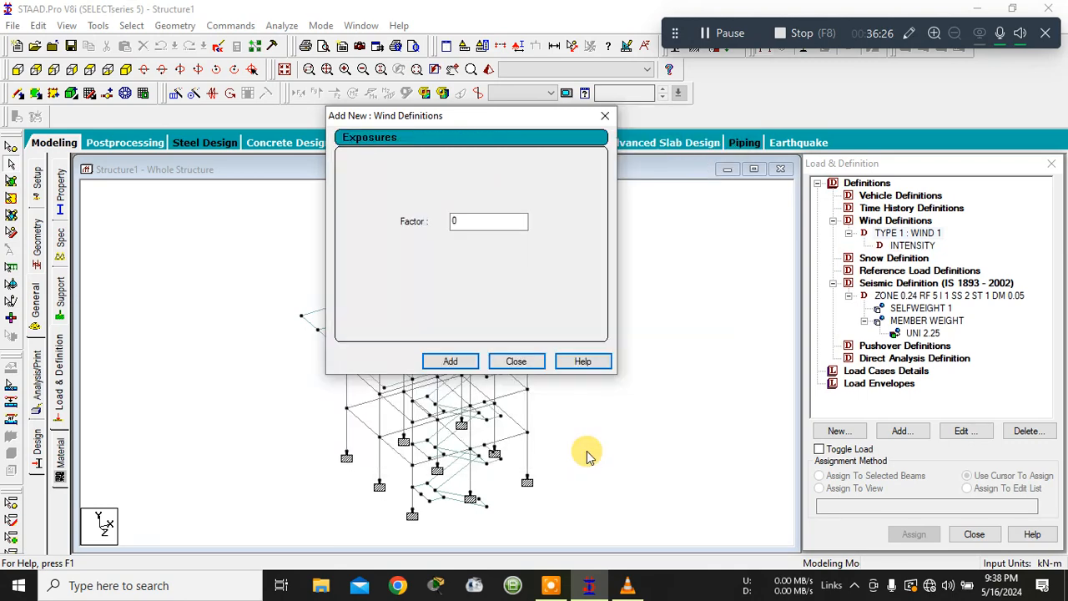
- Add a wind exposure with factor 1 to WIND 1 and close the dialog
double_click(486, 222)
text(1)
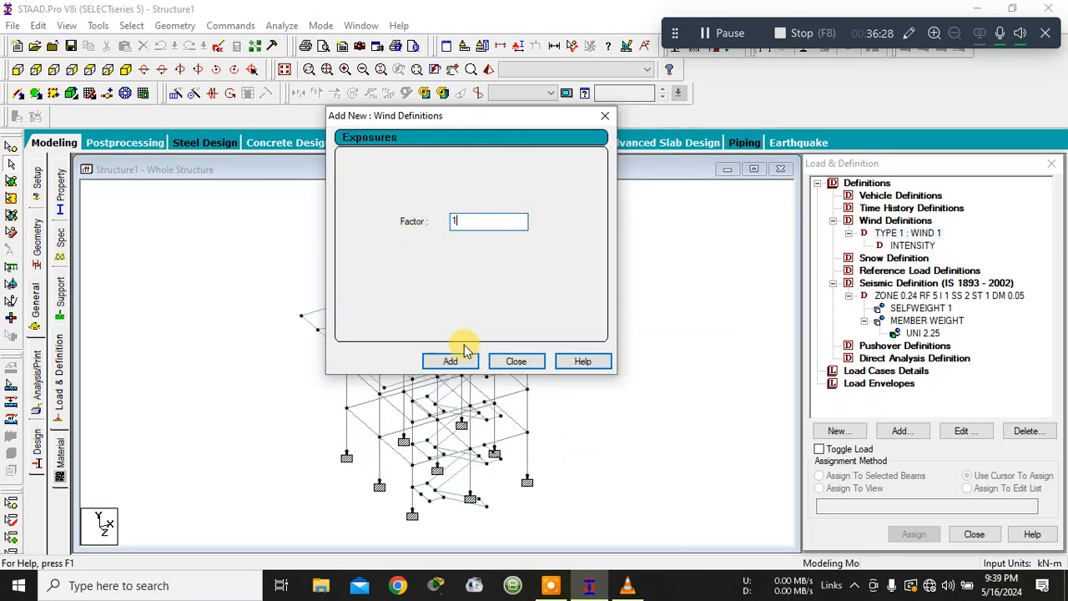
click(450, 361)
click(515, 361)
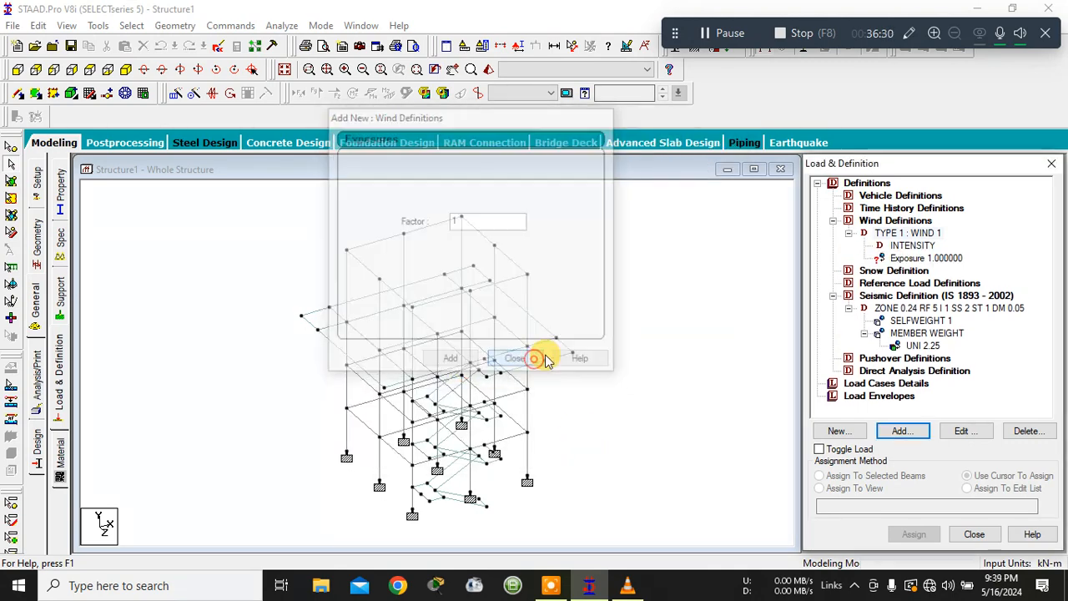
- Assign the exposure factor 1 to all nodes in the view and clear the node selection
click(901, 258)
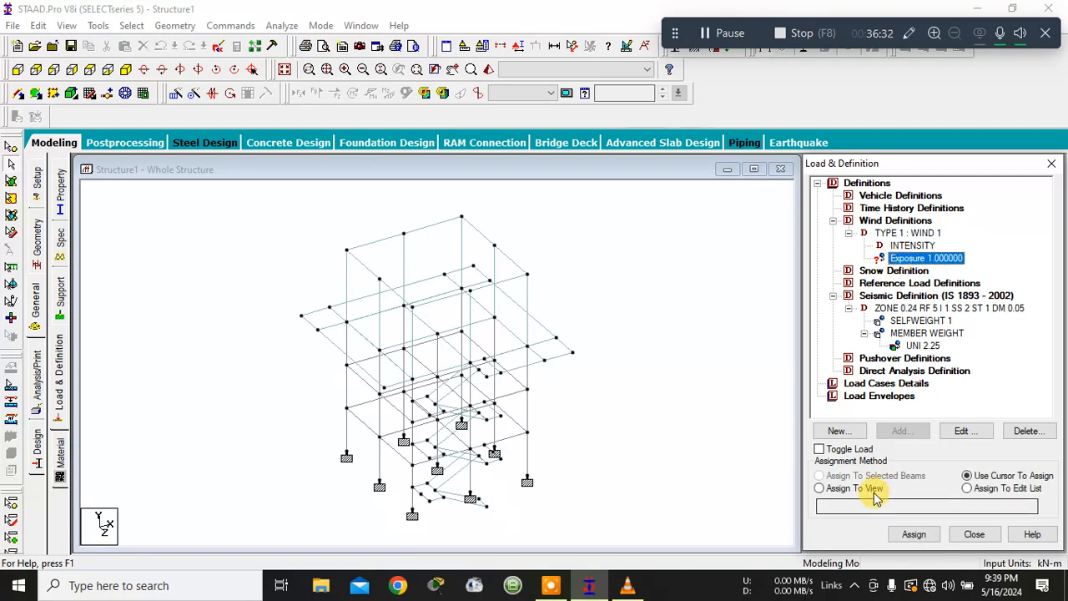
click(819, 488)
click(914, 534)
click(956, 394)
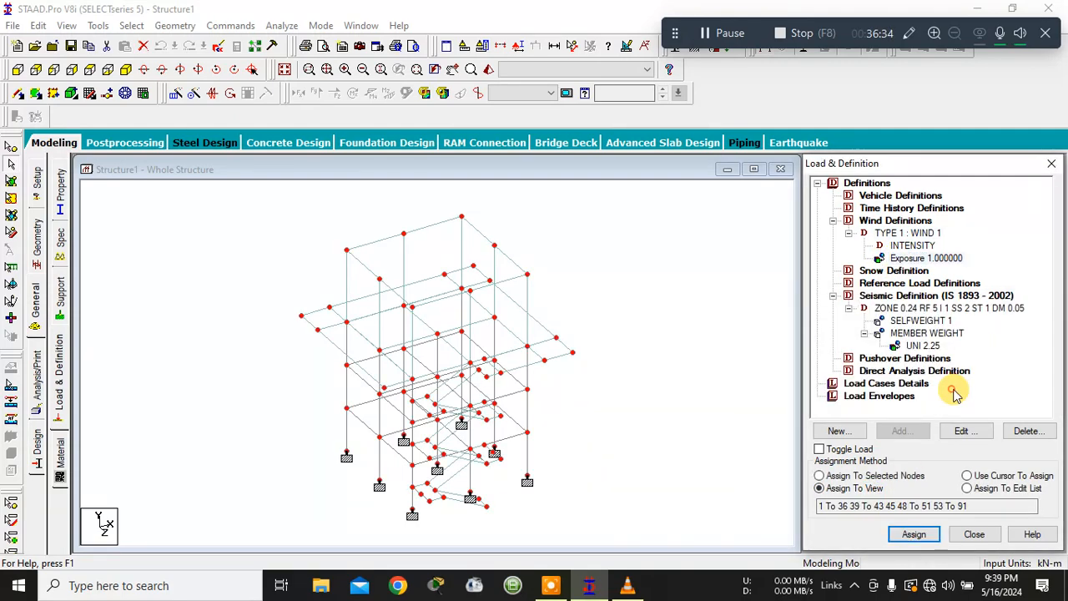
click(659, 317)
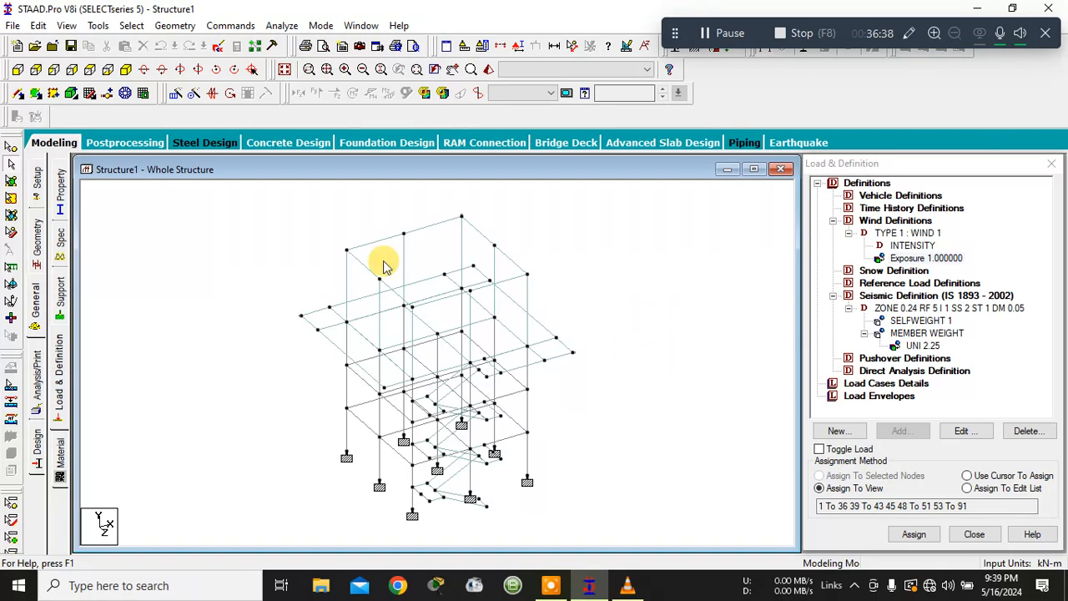
- Measure the height of the outer corner column from its base support to its top node
click(571, 47)
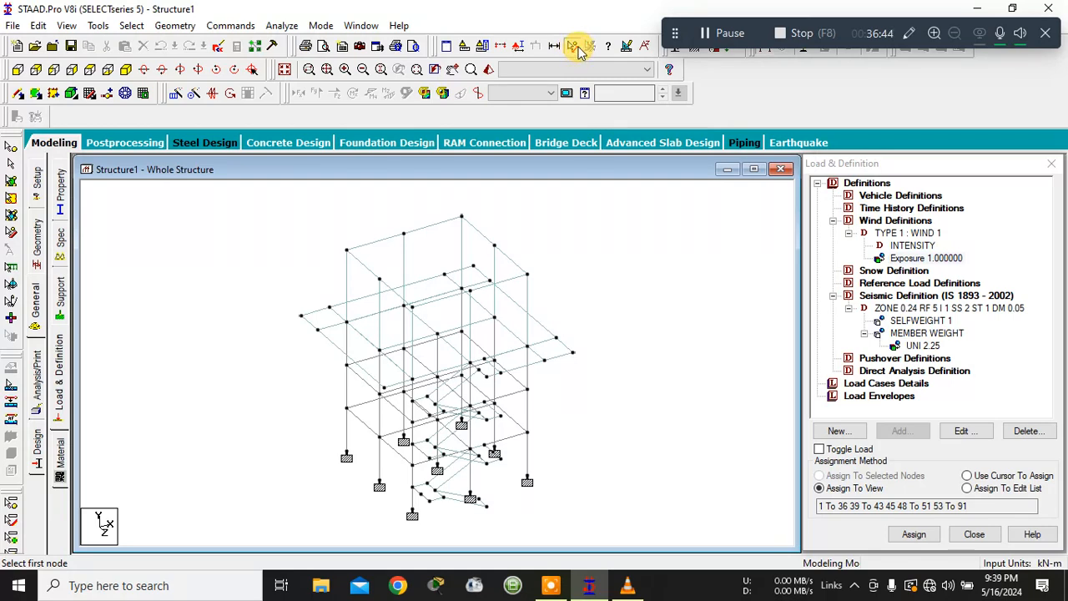
click(346, 457)
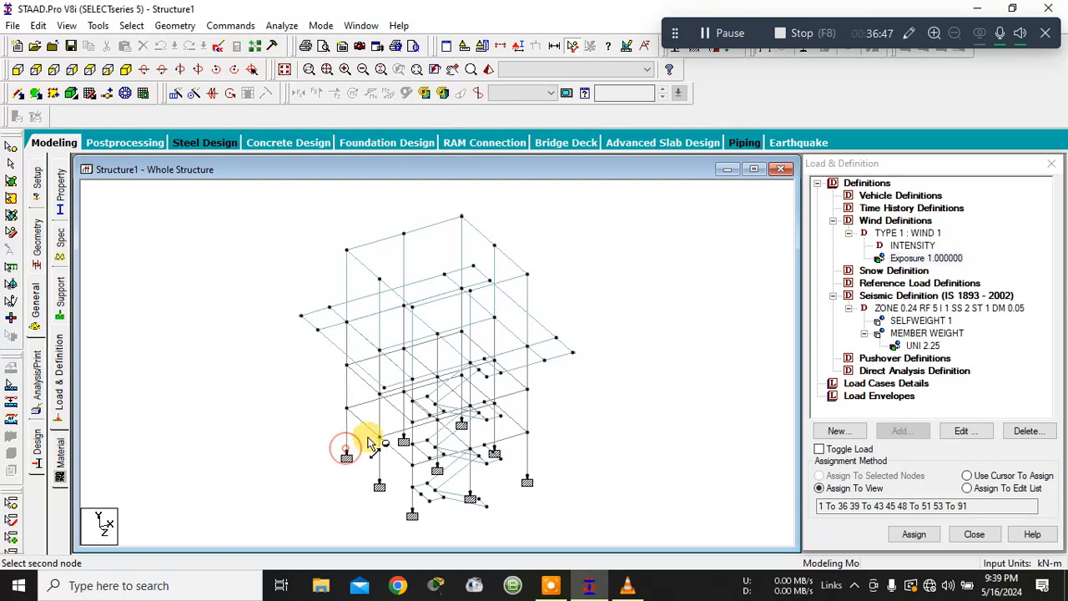
click(348, 253)
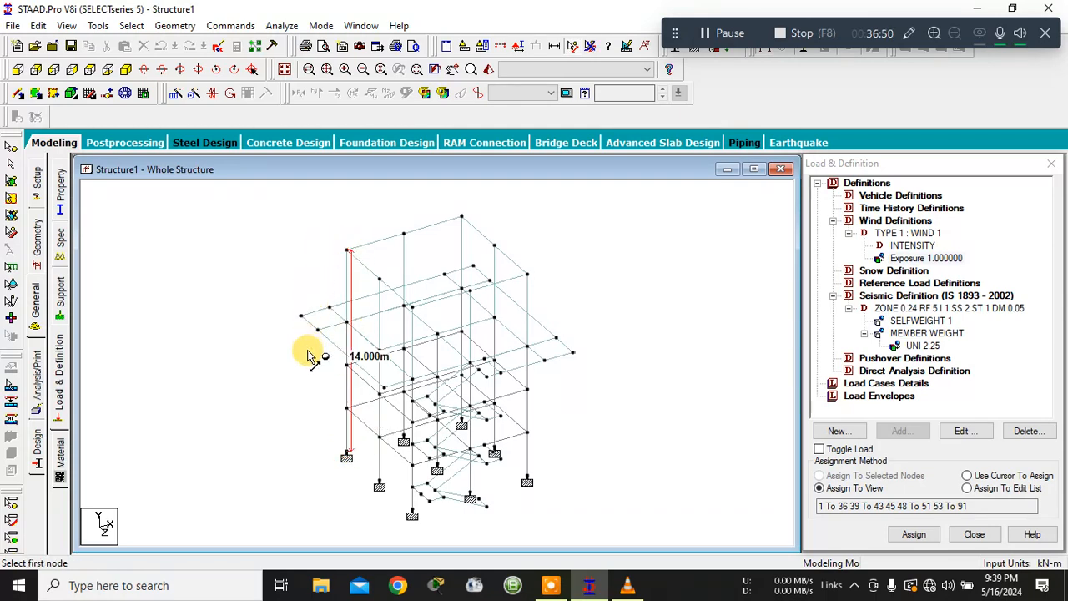
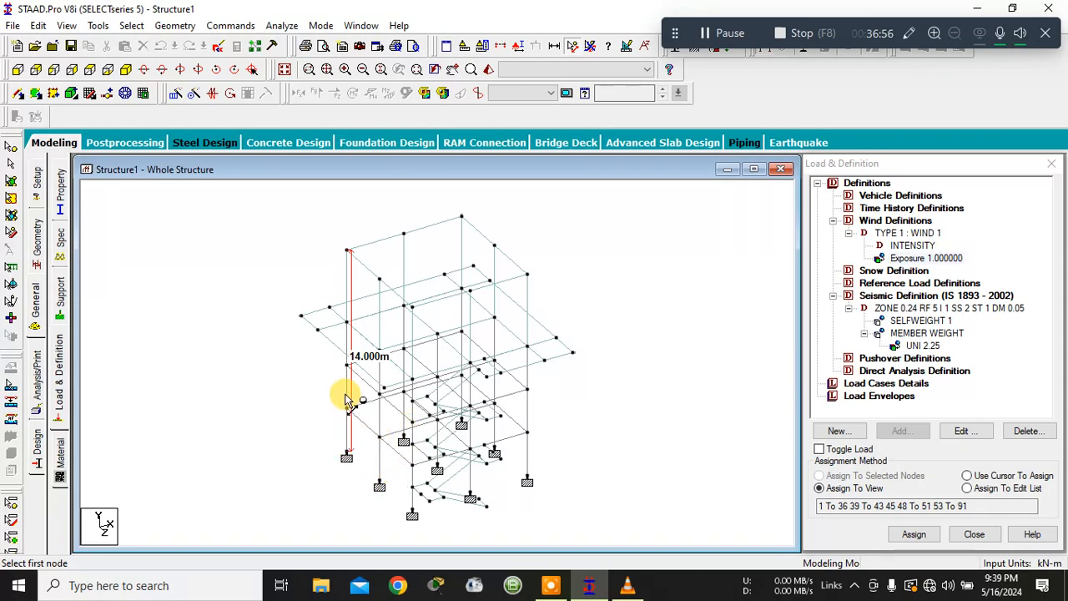
- Measure the height of the opposite outer corner column from its base support to its top node
click(527, 480)
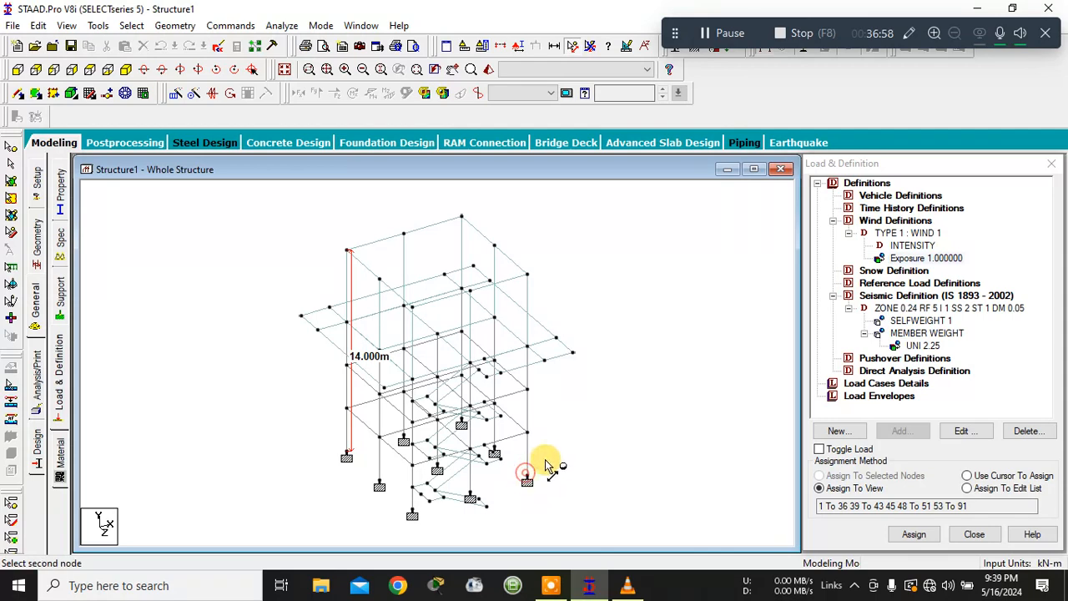
click(526, 274)
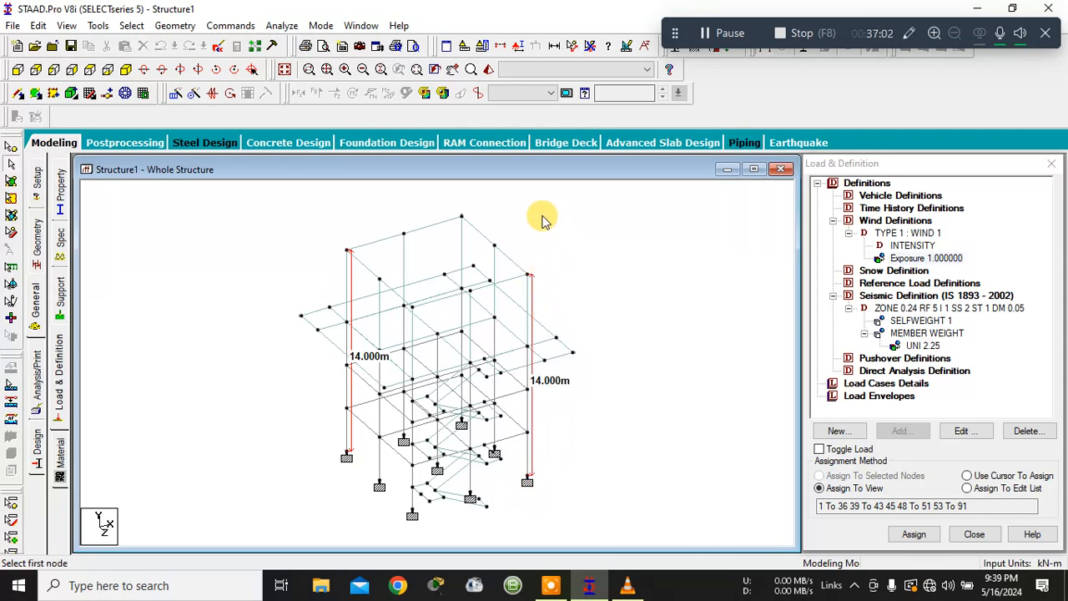
click(602, 230)
- Review the exposure factor and its assigned nodes under WIND 1, close it unchanged, and open the wind intensity definition for editing
click(933, 372)
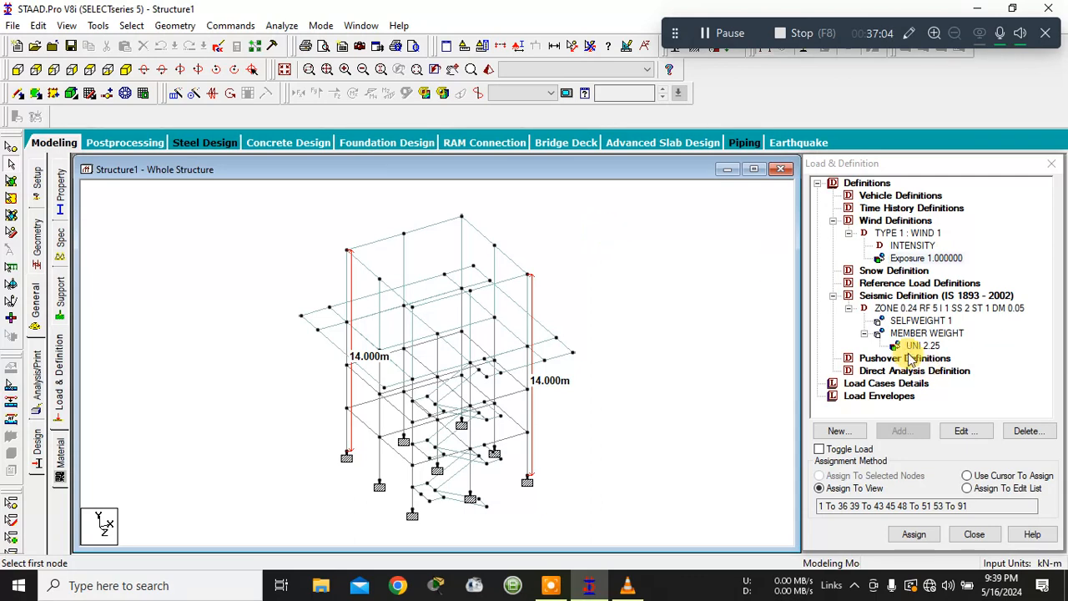
click(912, 246)
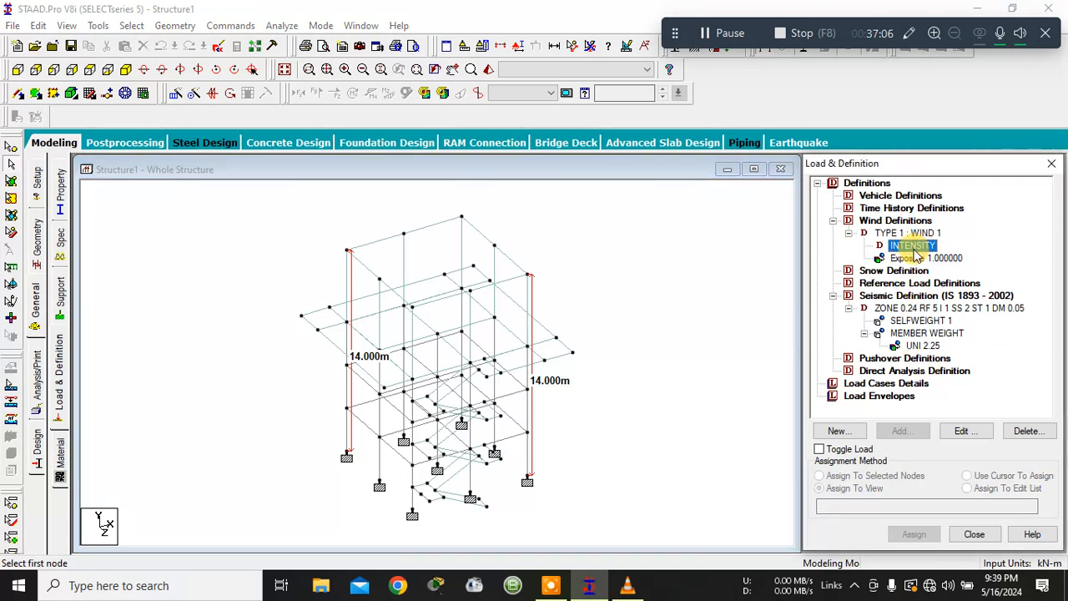
click(916, 258)
click(960, 431)
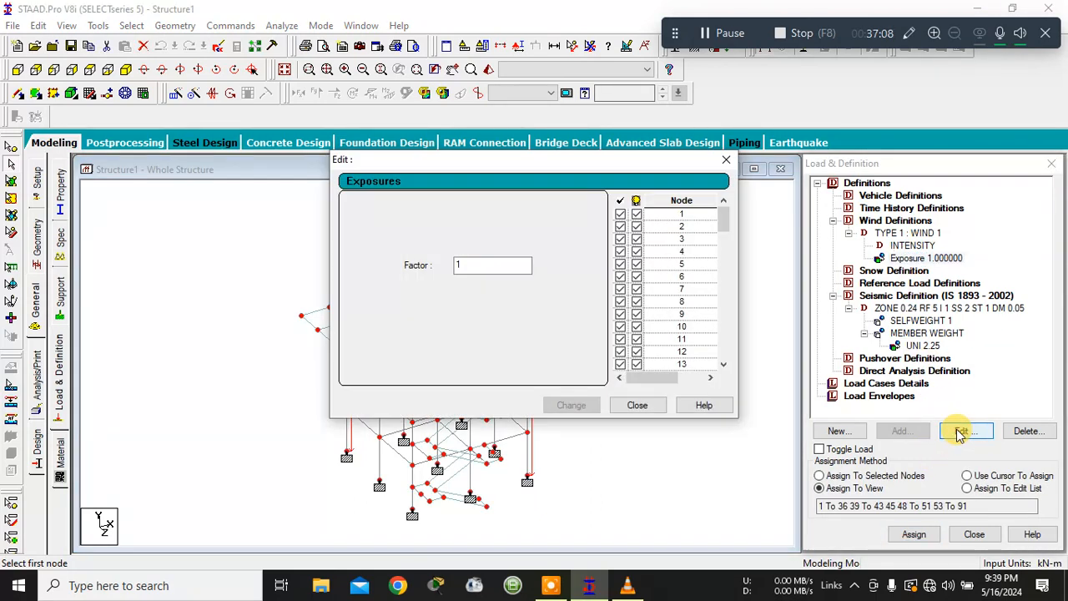
click(634, 406)
click(911, 245)
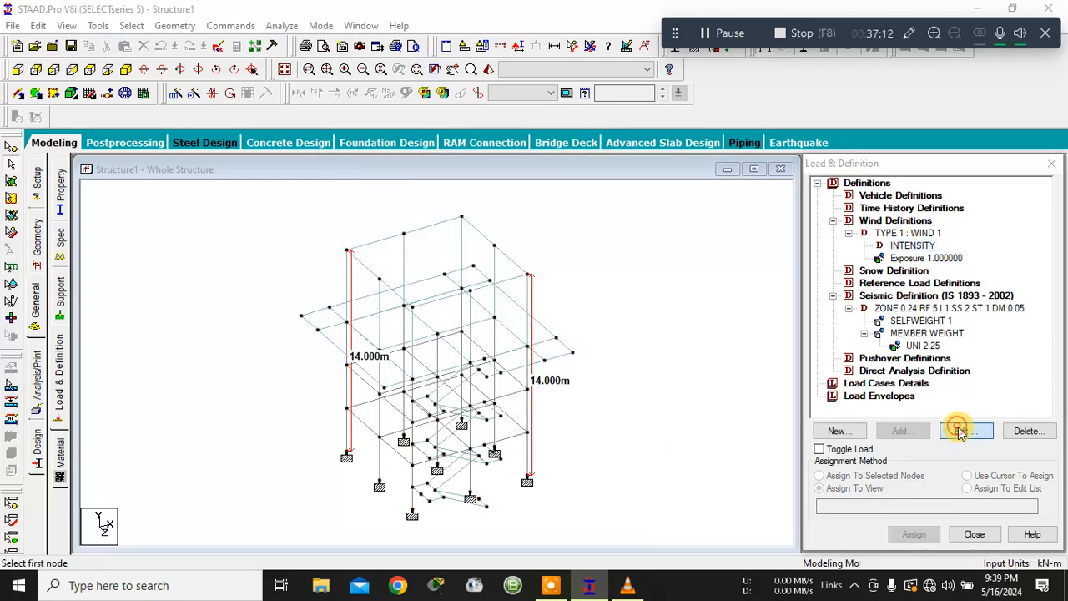
- Recalculate the WIND 1 intensity per ASCE-7 with a structure height of 14 m and accept replacing the table data
click(959, 430)
click(562, 387)
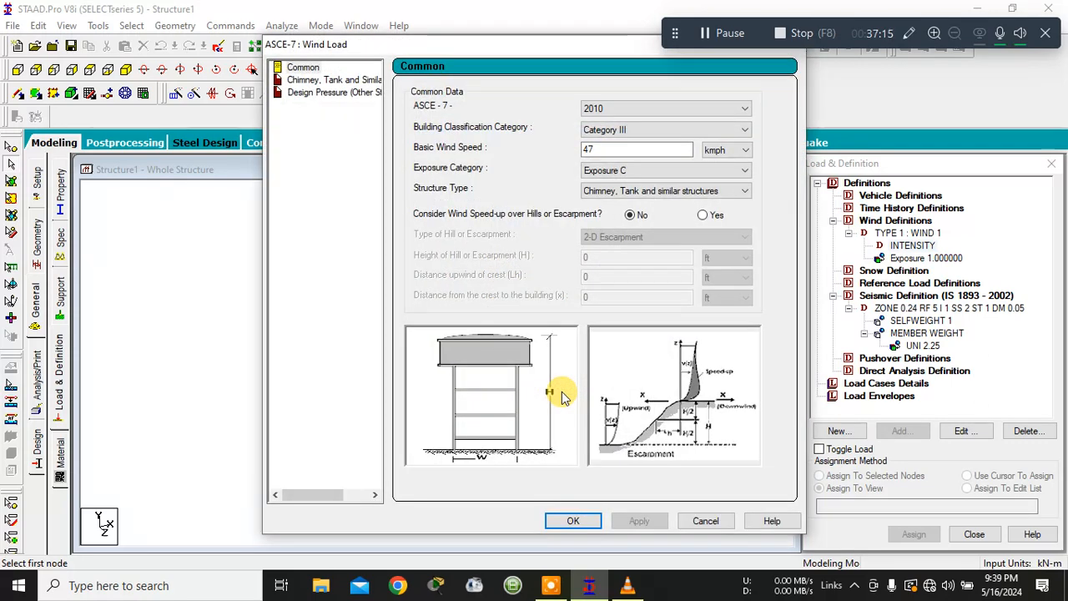
click(344, 80)
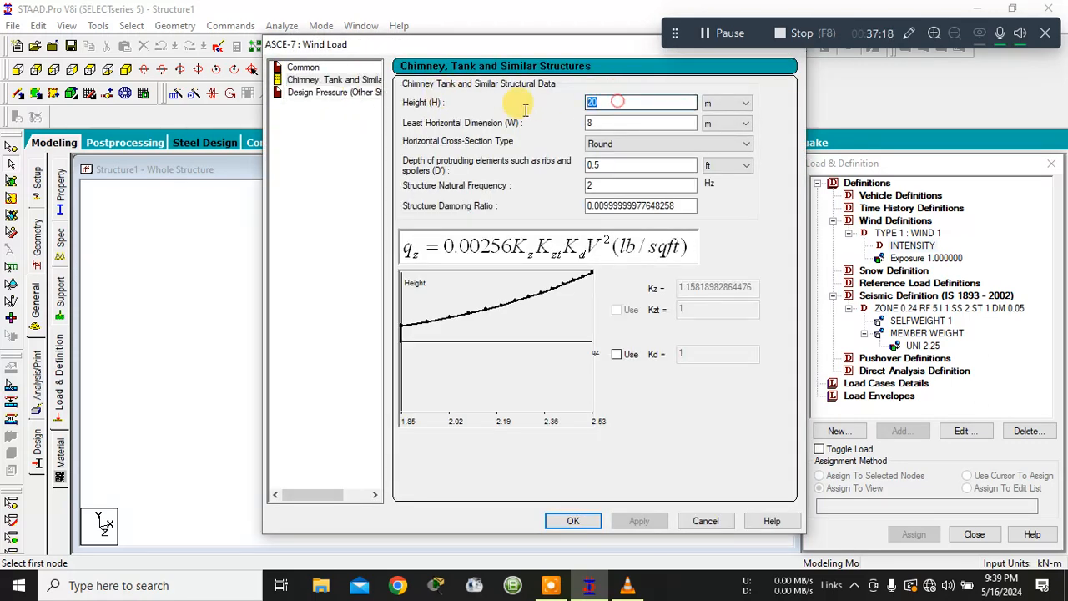
drag(615, 102, 537, 103)
text(14)
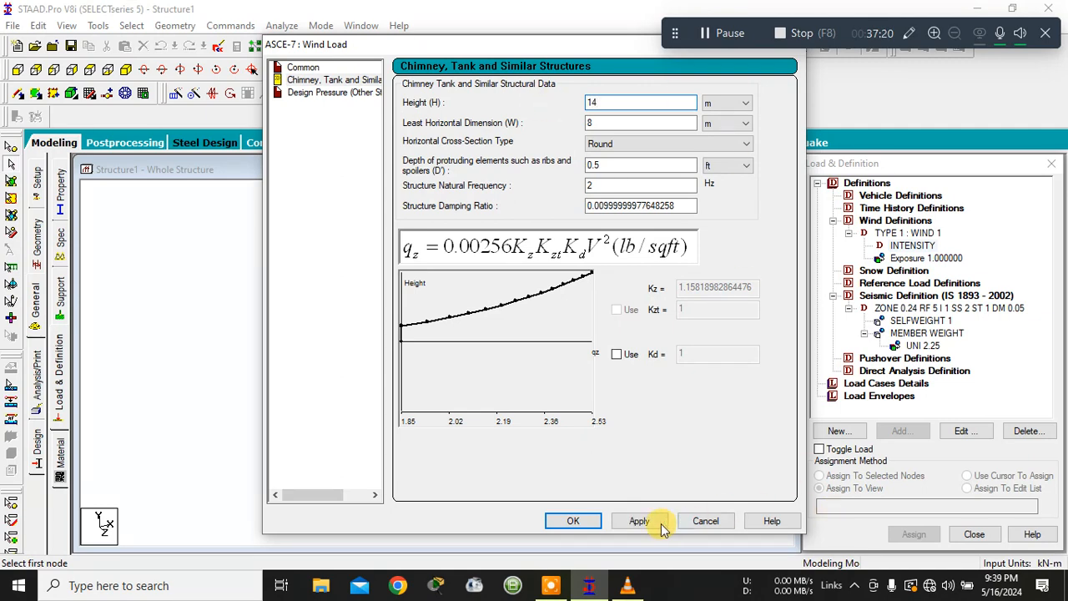
click(636, 522)
click(327, 92)
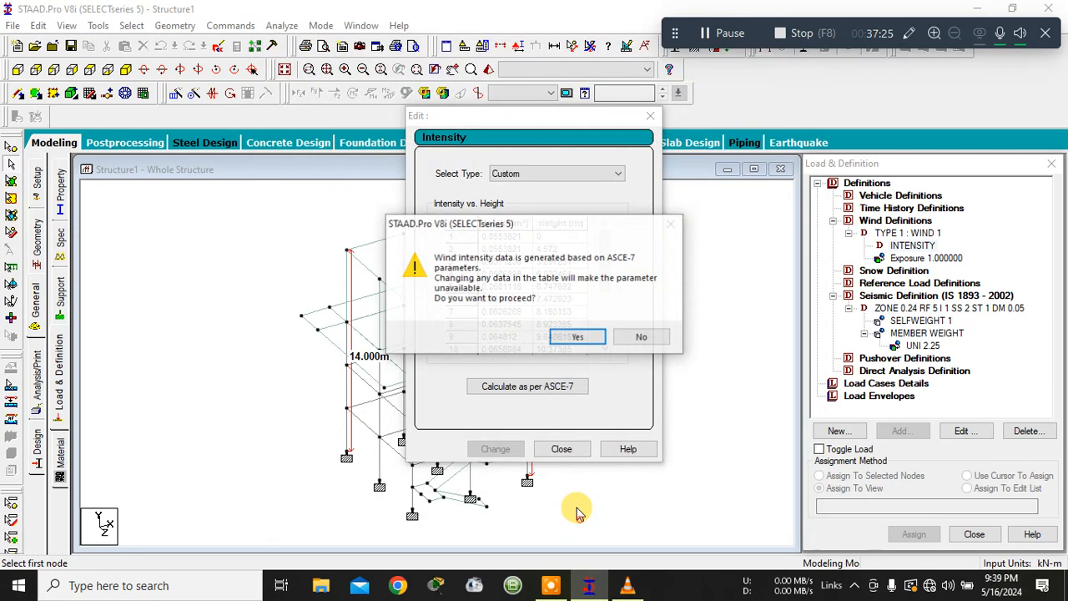
click(573, 521)
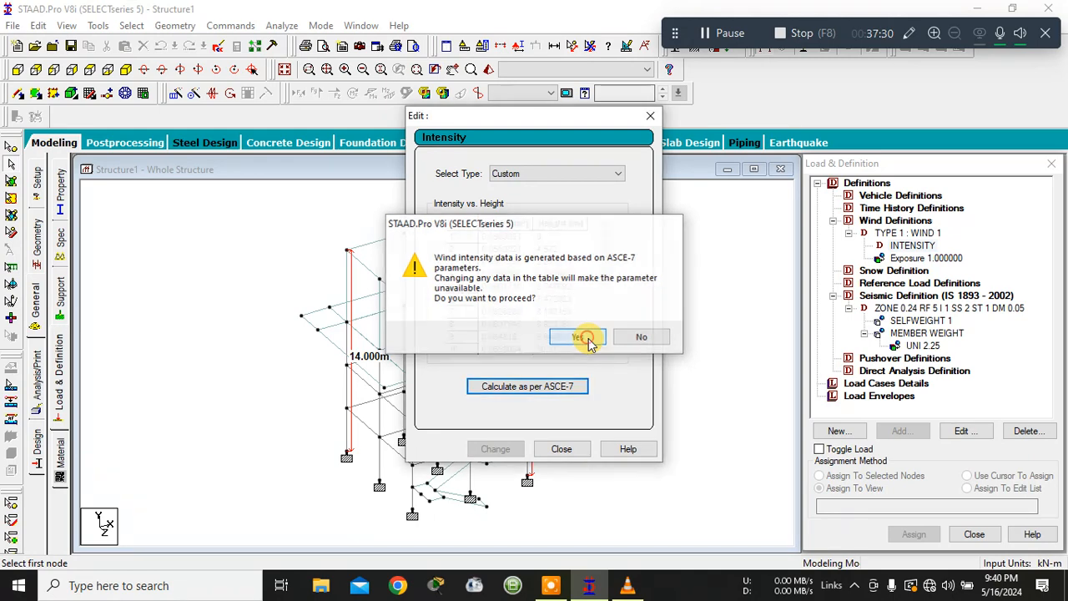
click(580, 337)
- Clear row 16, the 20 m height entry, from the intensity table, apply the change and review the remaining rows
drag(608, 281, 611, 355)
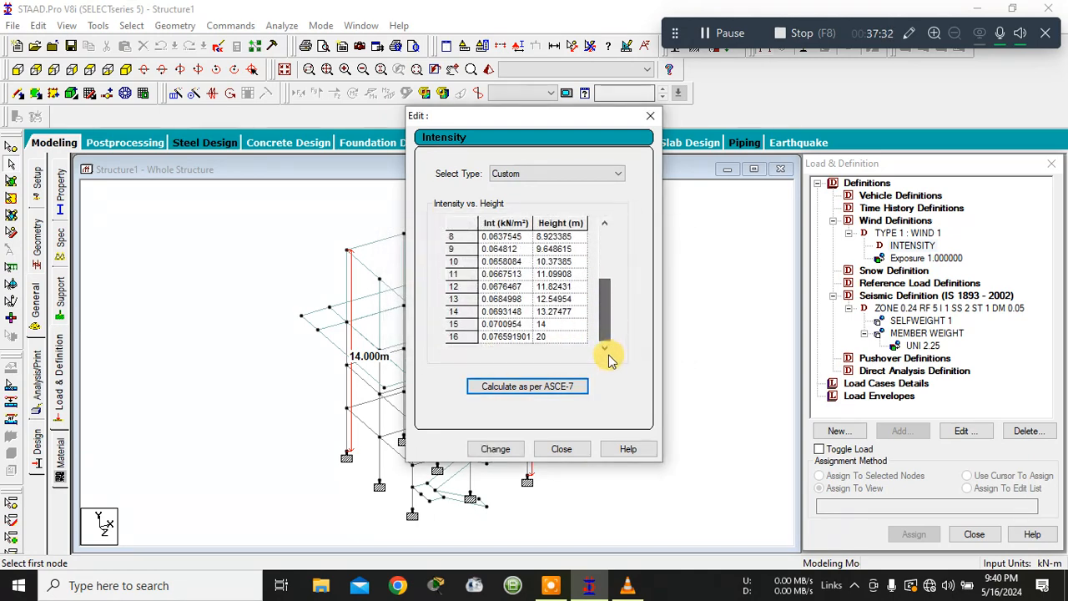
click(453, 336)
click(492, 337)
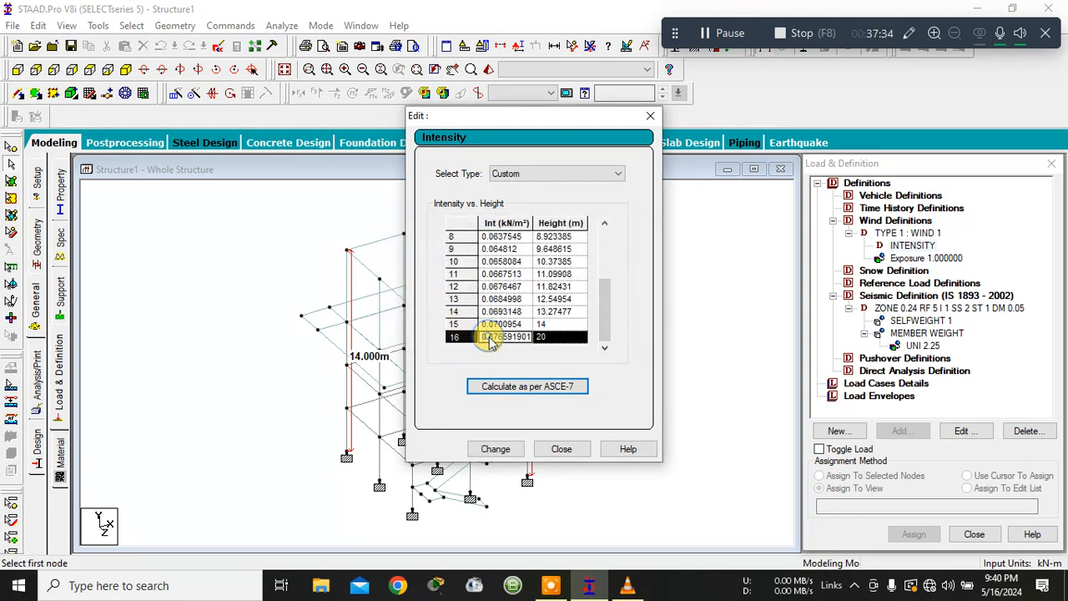
click(467, 337)
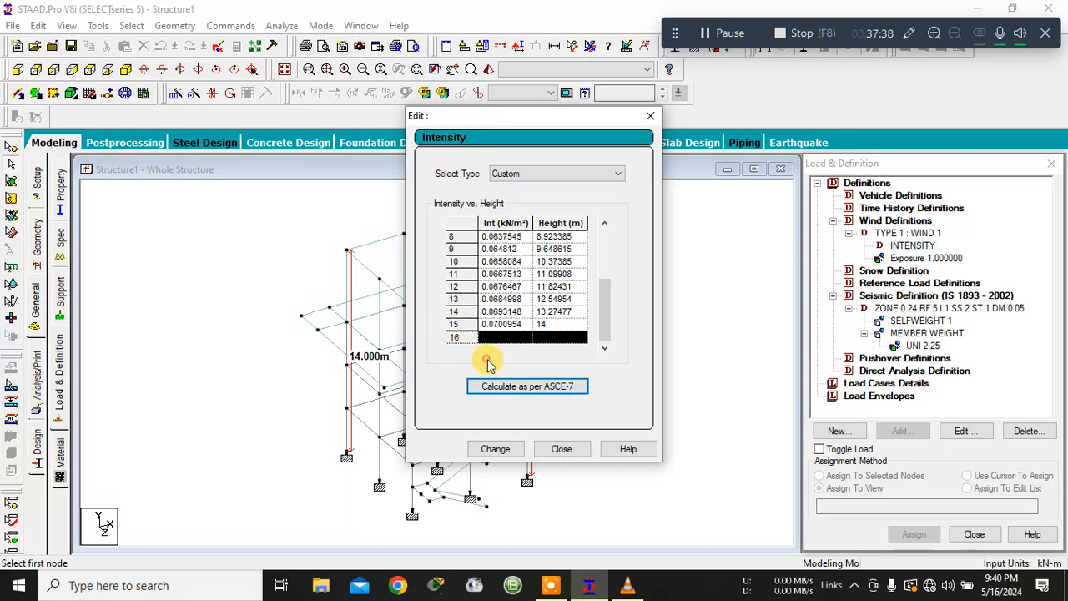
click(510, 448)
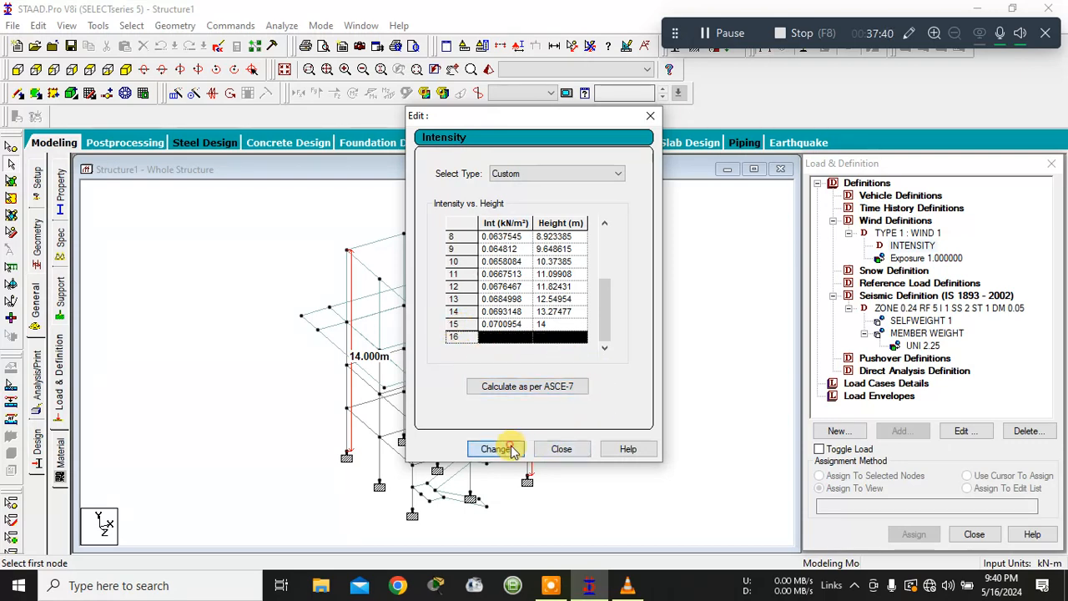
click(608, 254)
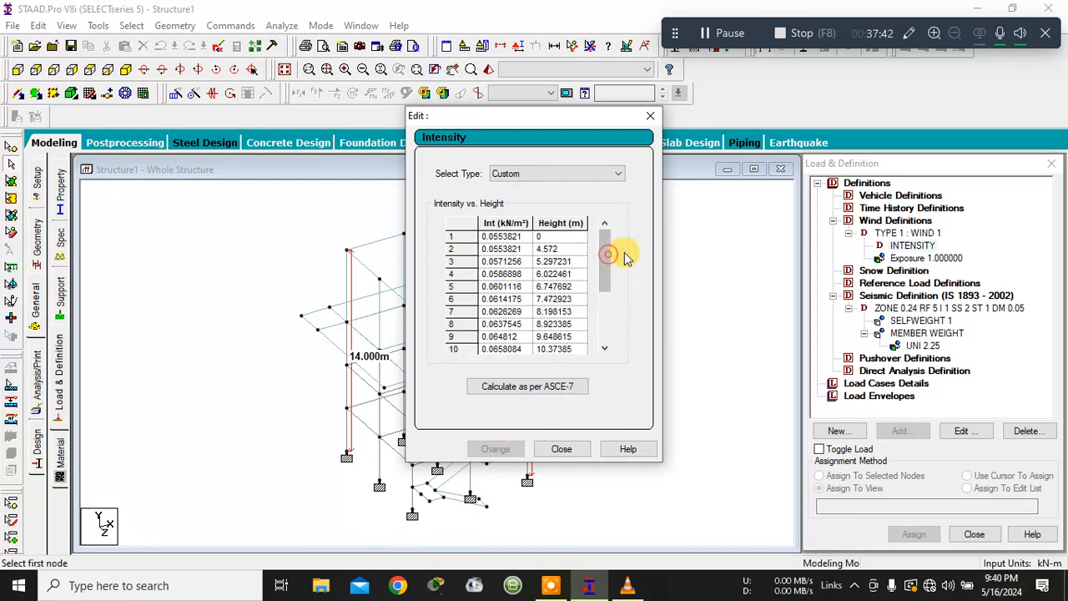
drag(615, 262, 603, 340)
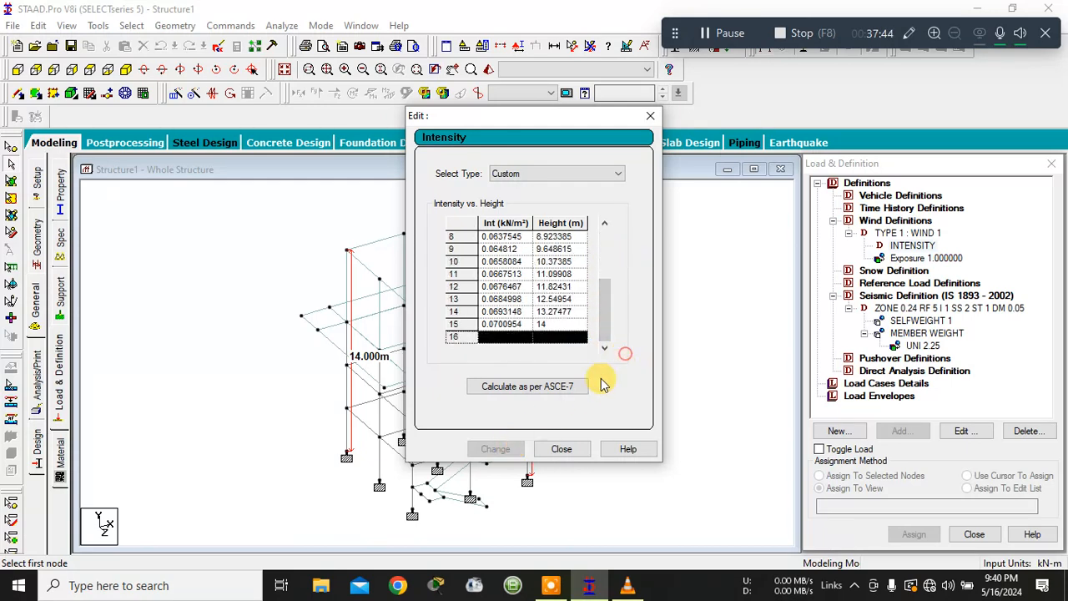
- Check the exposure factor under WIND 1 and delete that exposure from the wind definition
double_click(918, 257)
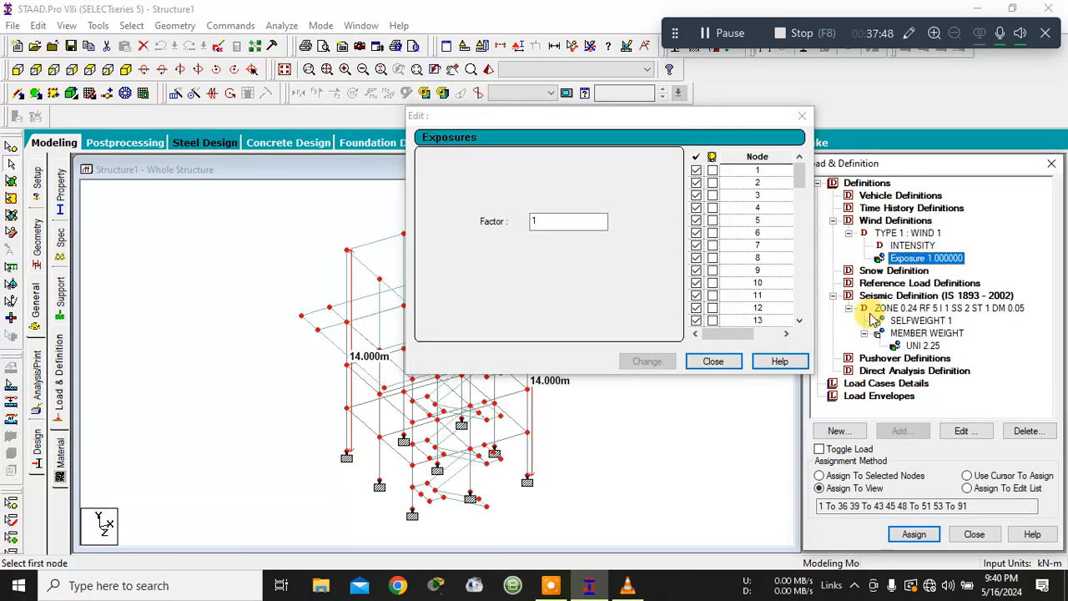
click(732, 359)
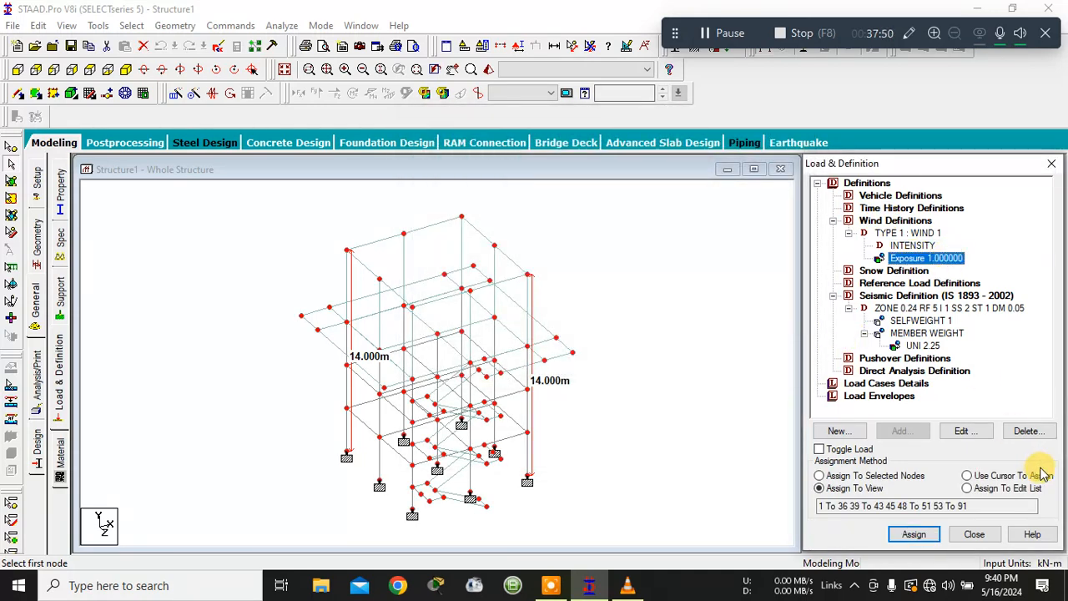
click(1029, 431)
- Review the ASCE-7 structure and design pressure data of the WIND 1 intensity and regenerate its table with the same parameters
click(913, 246)
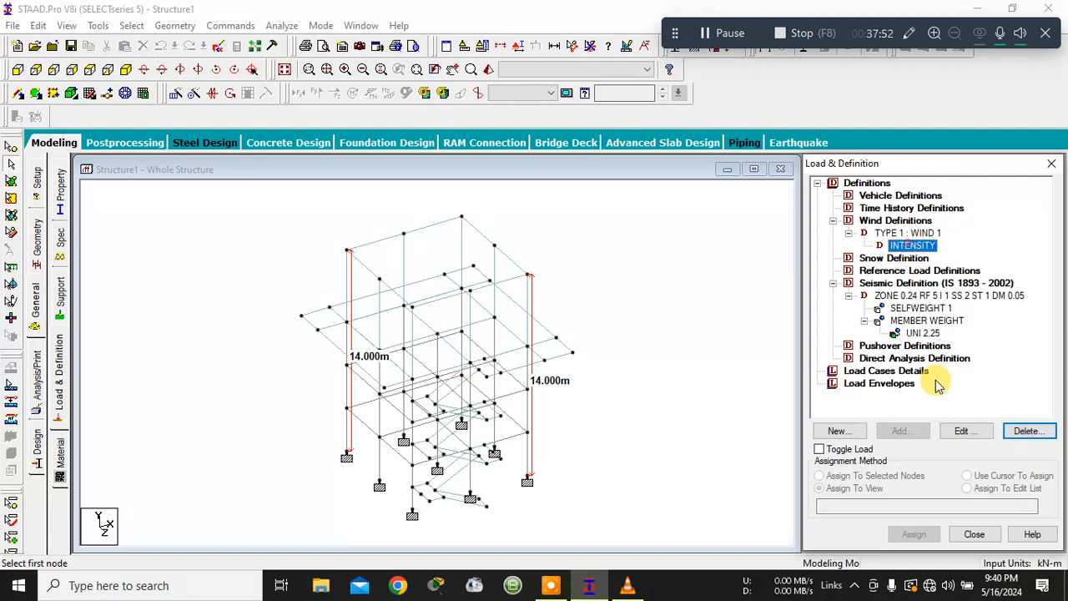
click(960, 431)
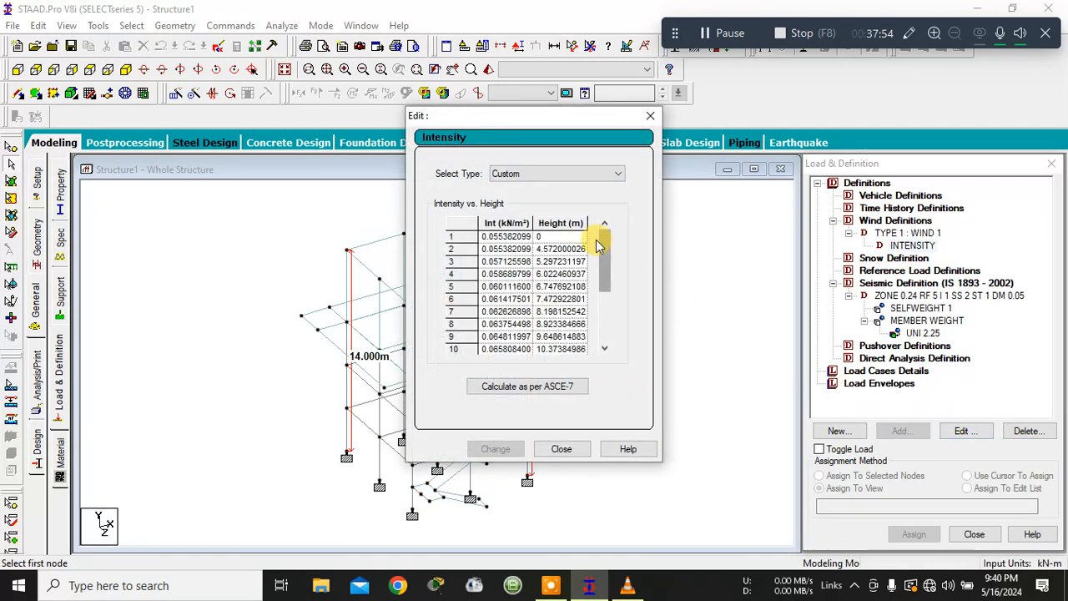
click(546, 386)
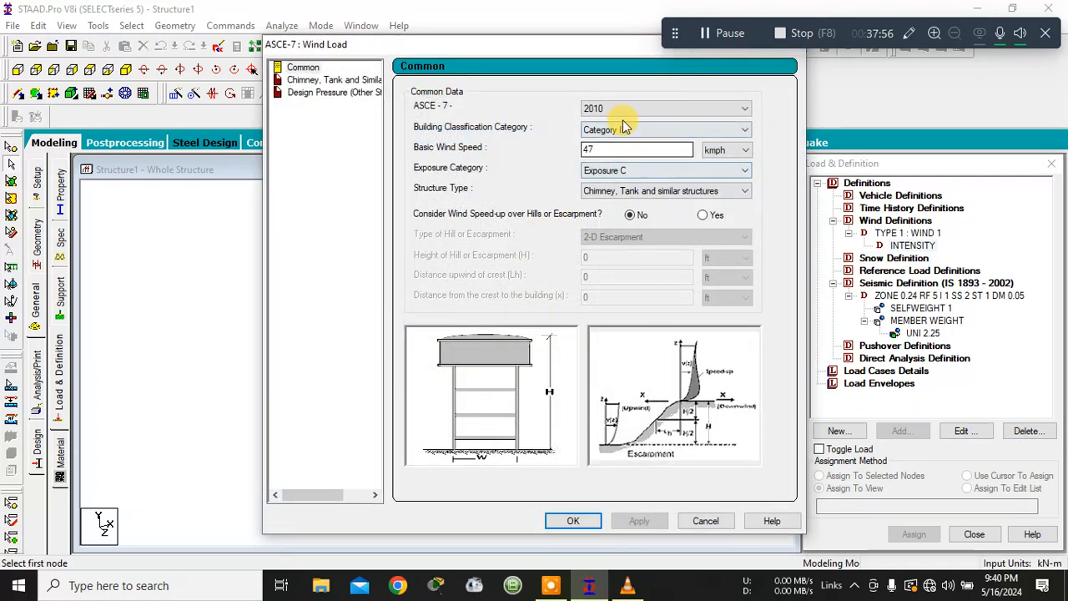
click(321, 80)
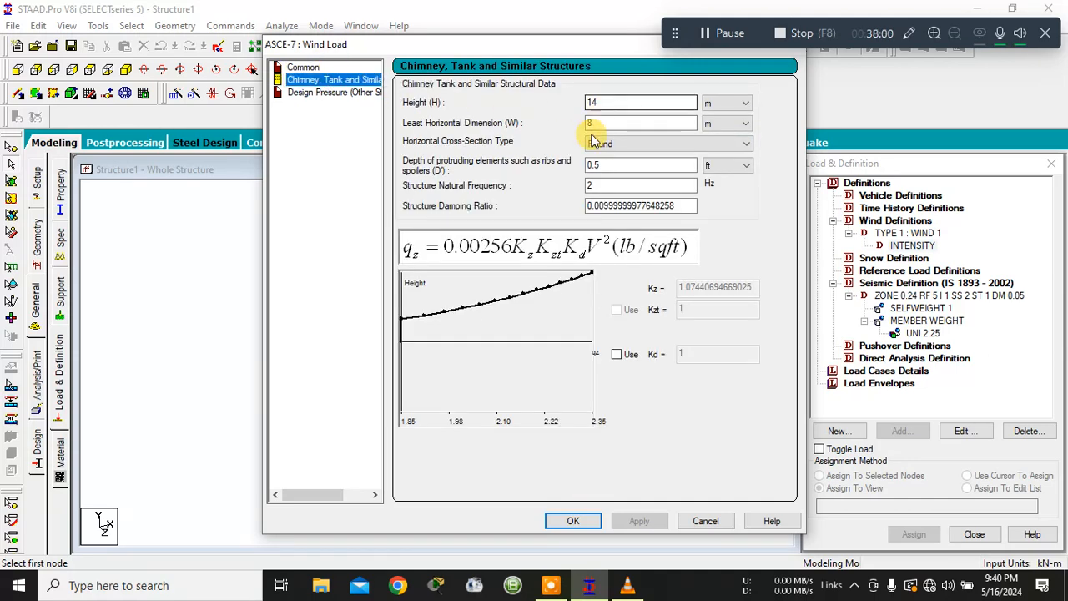
click(342, 92)
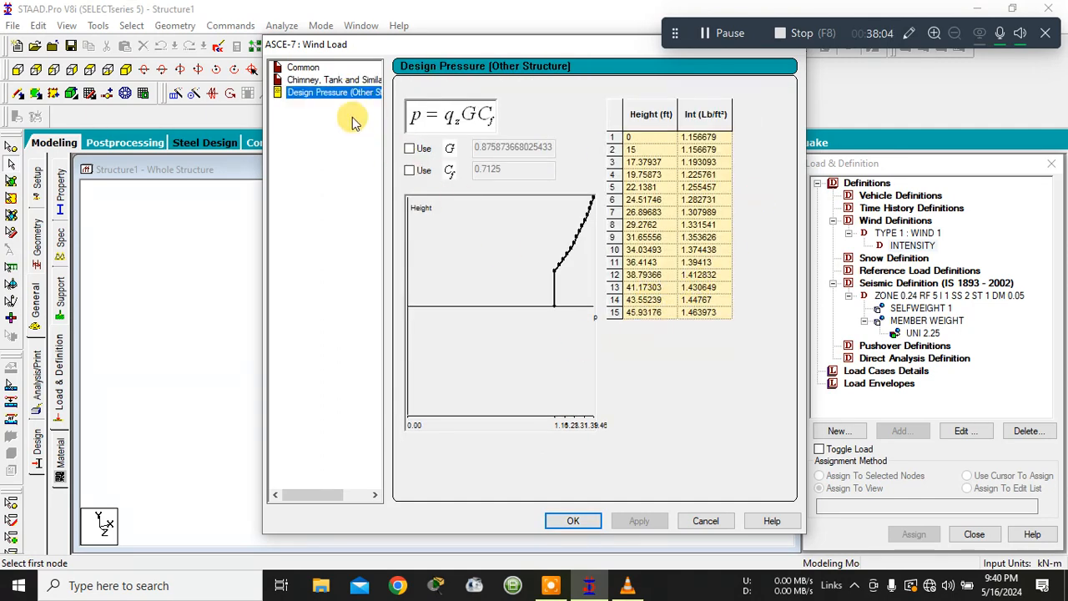
click(584, 519)
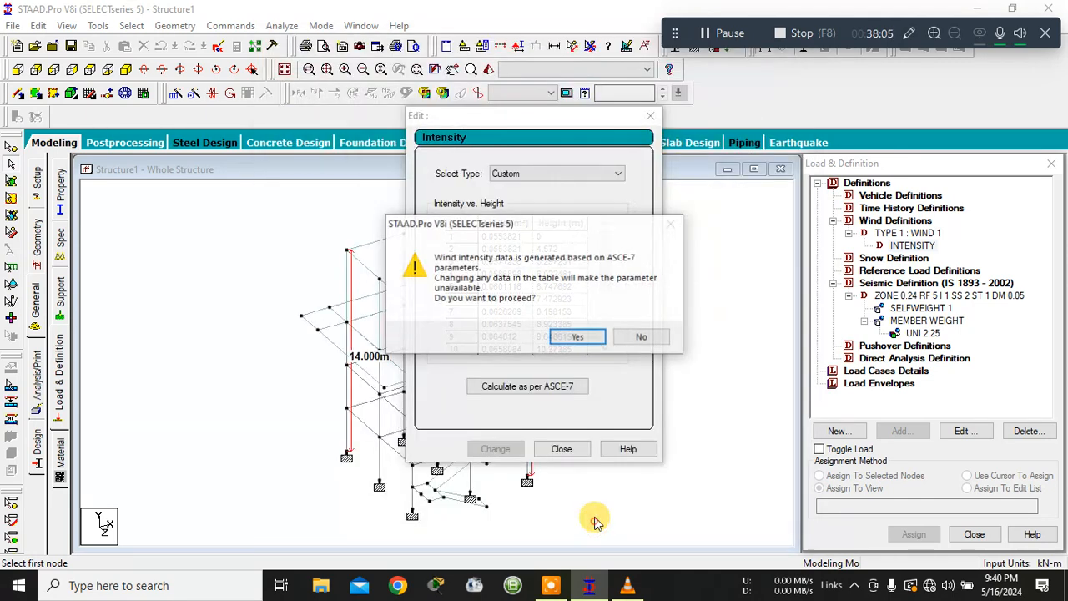
click(588, 338)
drag(603, 289, 609, 367)
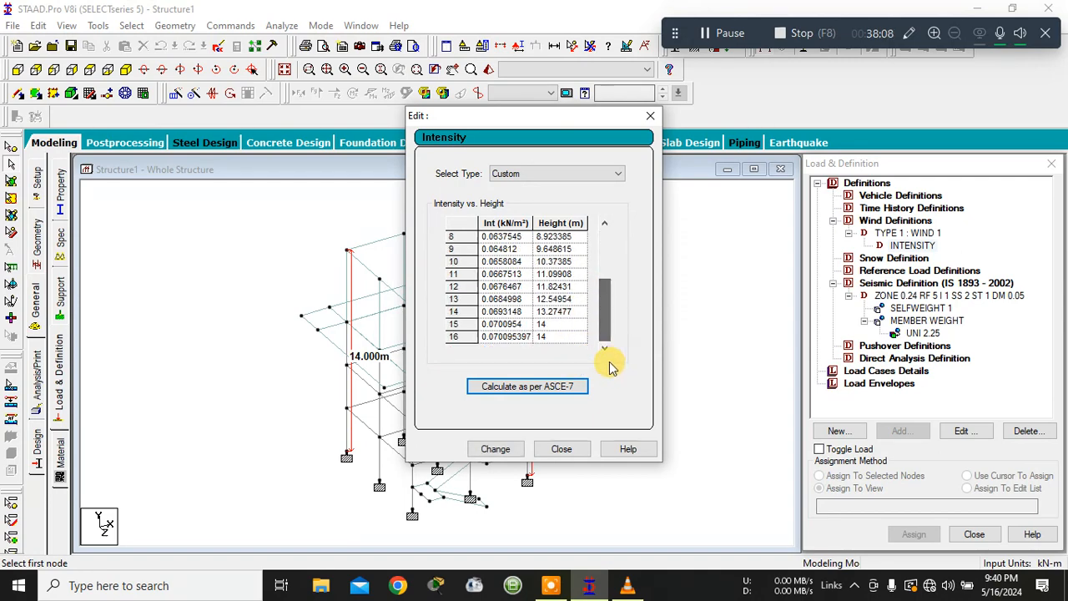
- Run the ASCE-7 intensity calculation once more, accept the table data and select the repeated 14 m entry in row 16
click(567, 386)
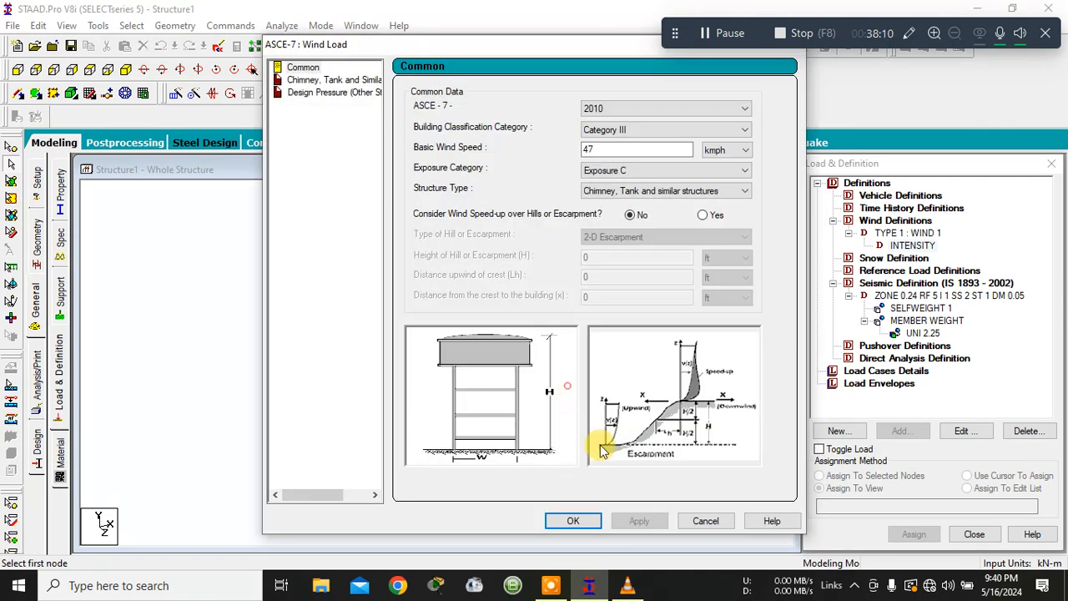
click(573, 520)
click(591, 337)
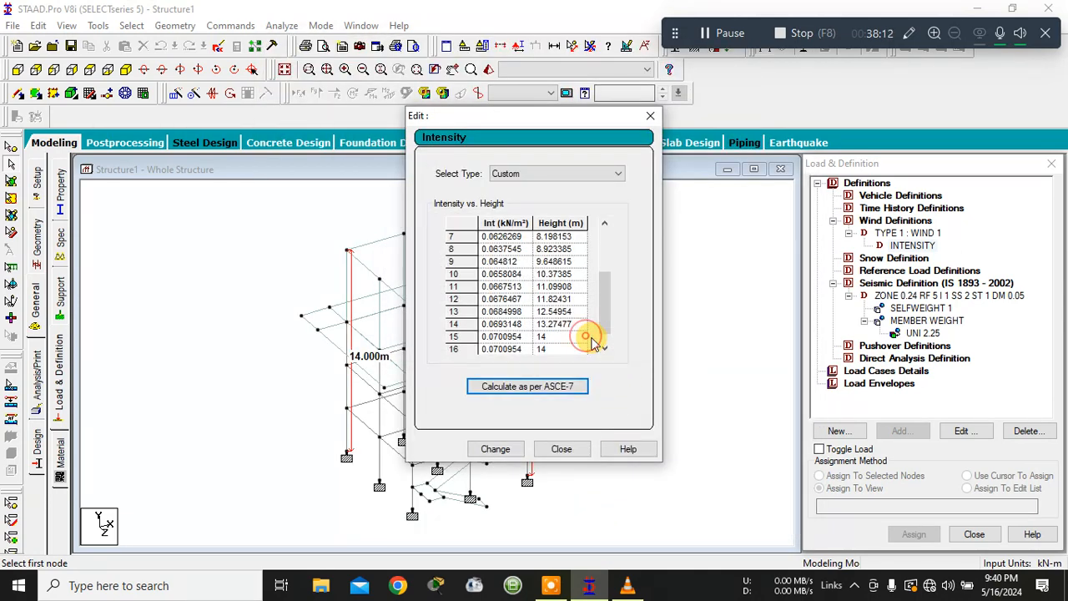
click(443, 350)
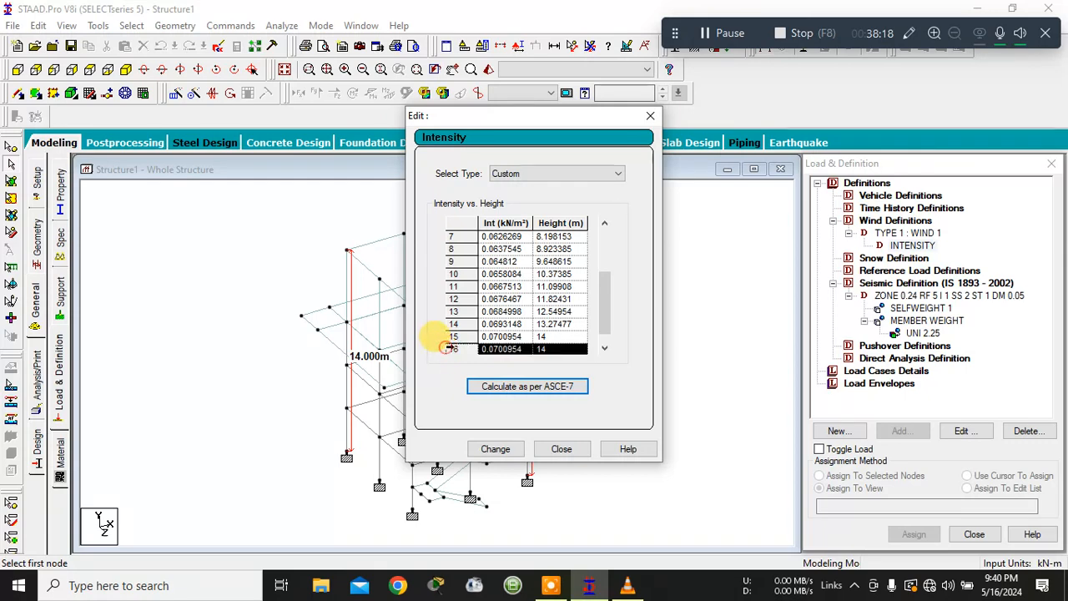
scroll(449, 349, down, 1)
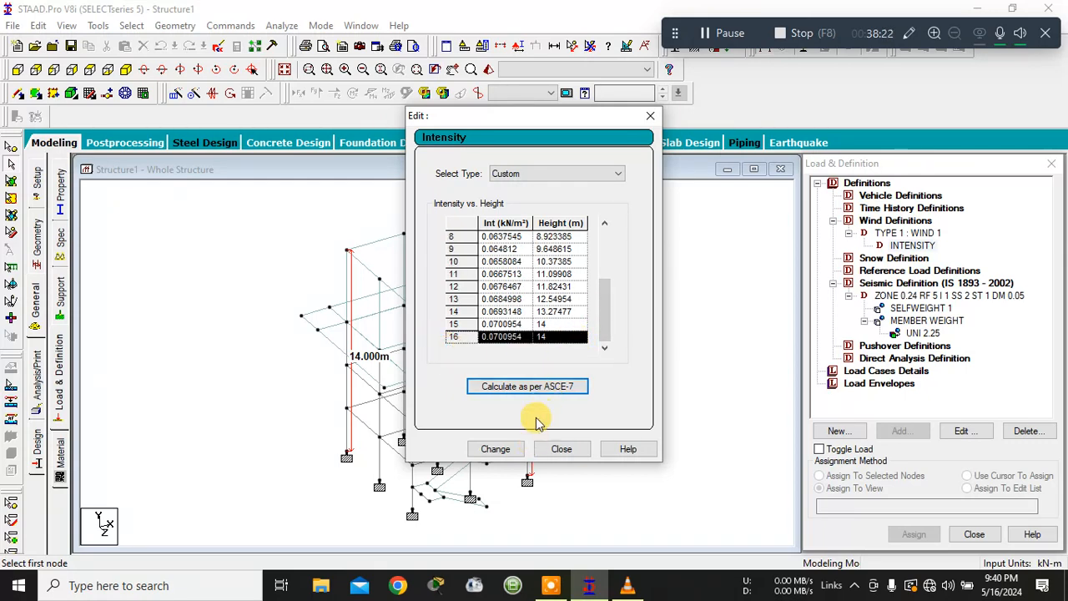
- Try the SNiP 2.01.07-2011 intensity type, return to Custom and close the intensity editor without applying changes
click(558, 174)
click(545, 194)
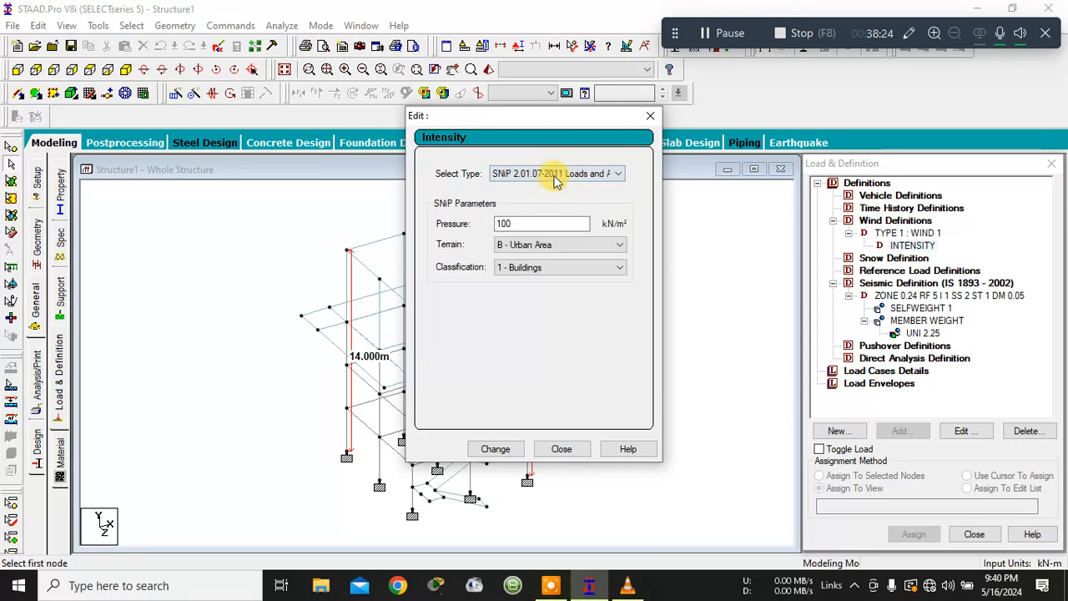
click(558, 180)
click(541, 186)
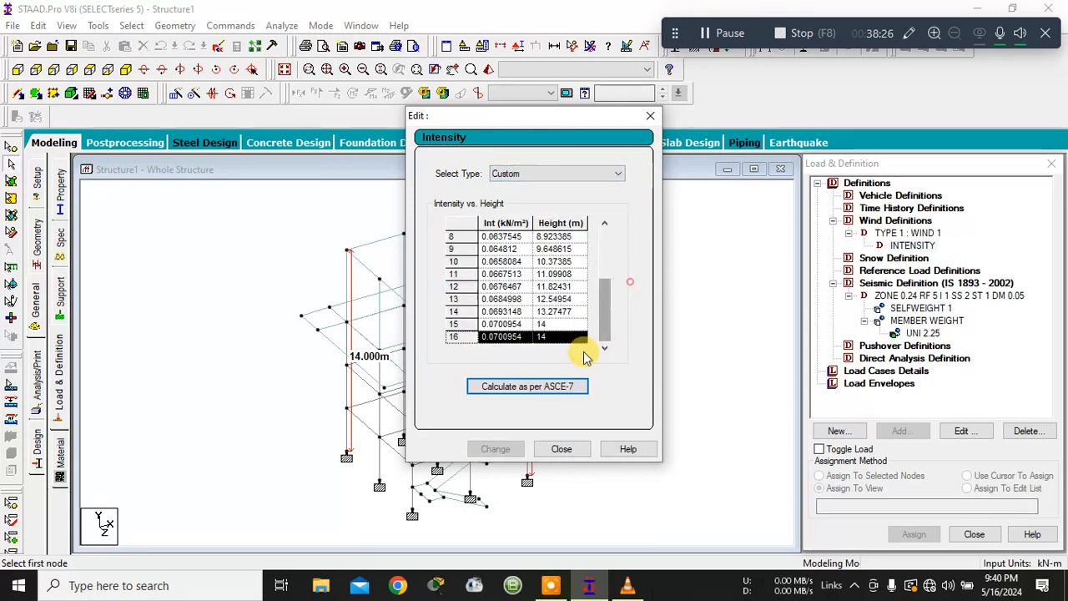
click(562, 449)
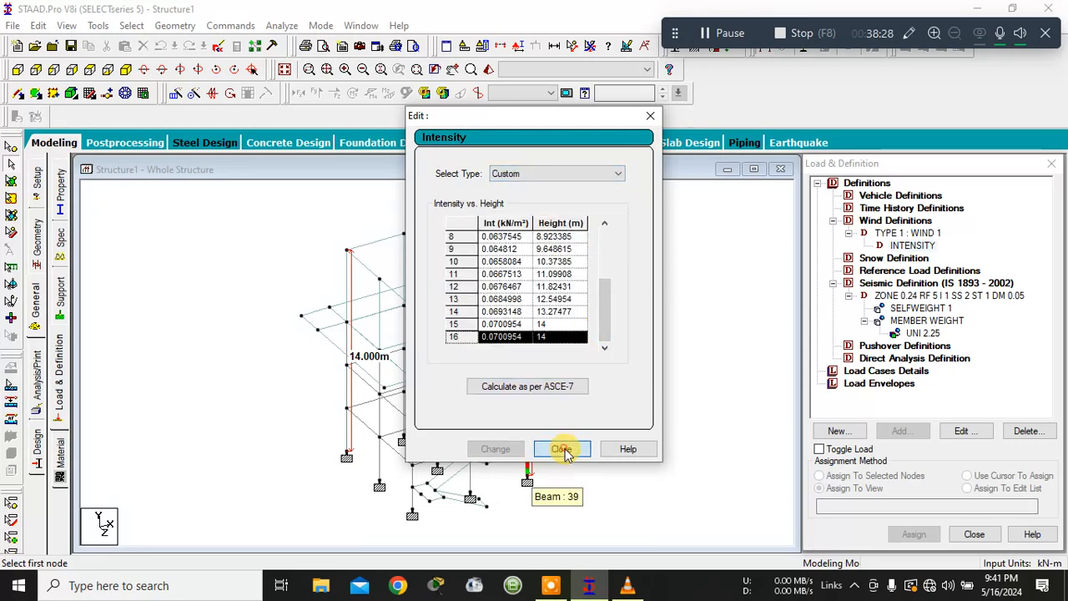
- Reopen the WIND 1 intensity definition, check the last rows of its height table and close it
click(911, 246)
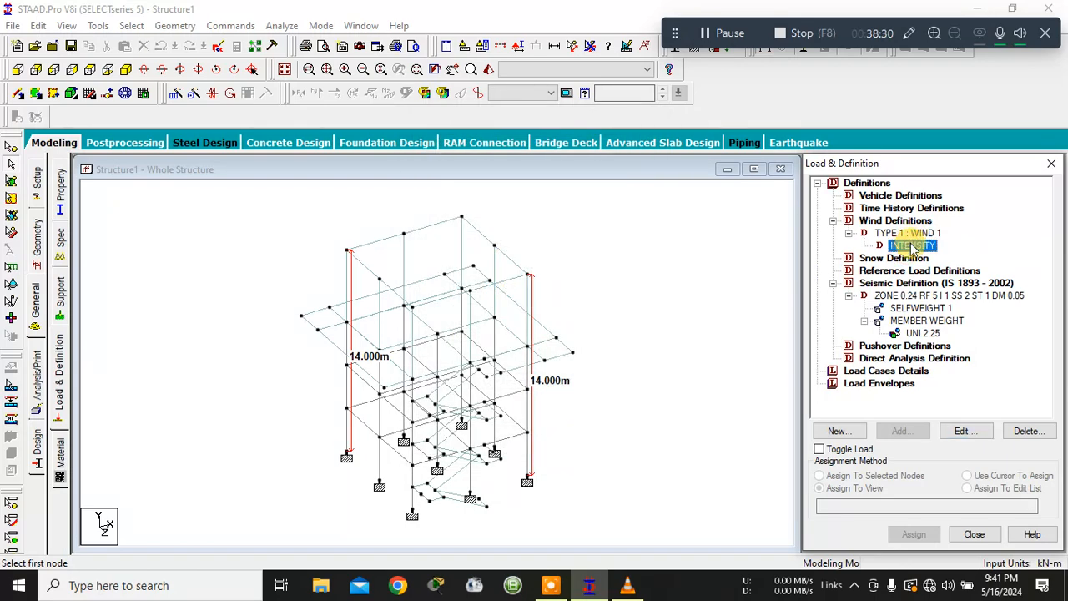
click(961, 431)
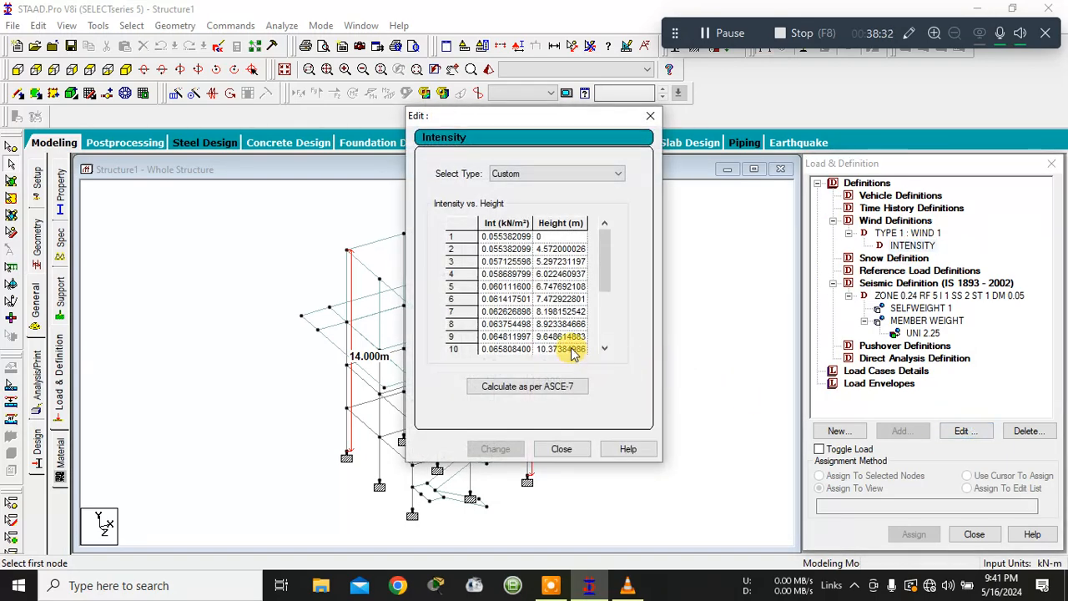
drag(604, 290, 604, 341)
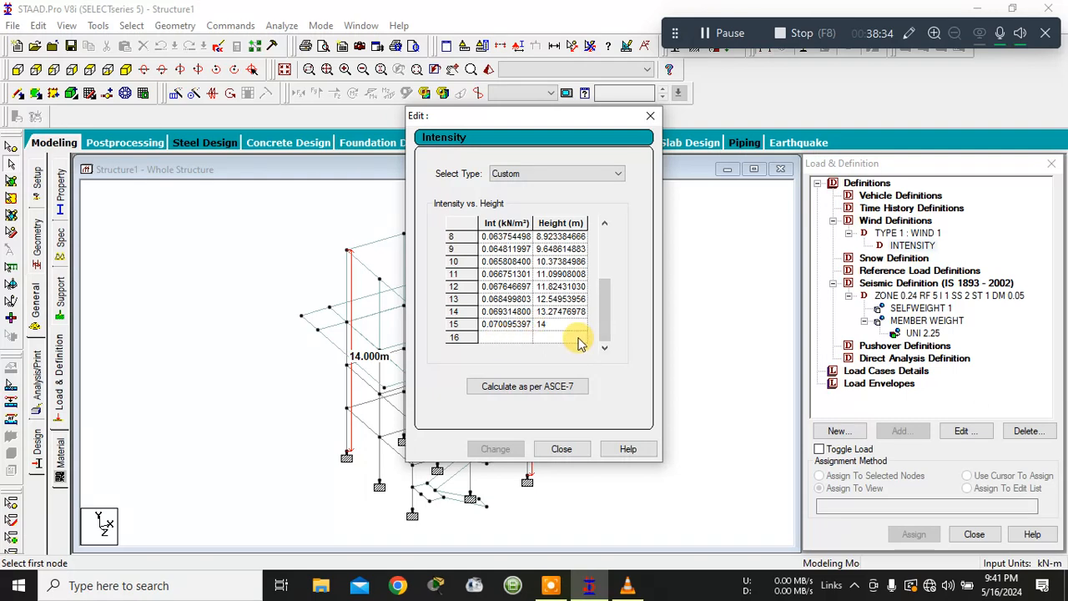
click(561, 448)
- Recalculate the WIND 1 intensity table as per ASCE-7 with the existing parameters, check its last rows and apply the change
click(912, 245)
click(964, 432)
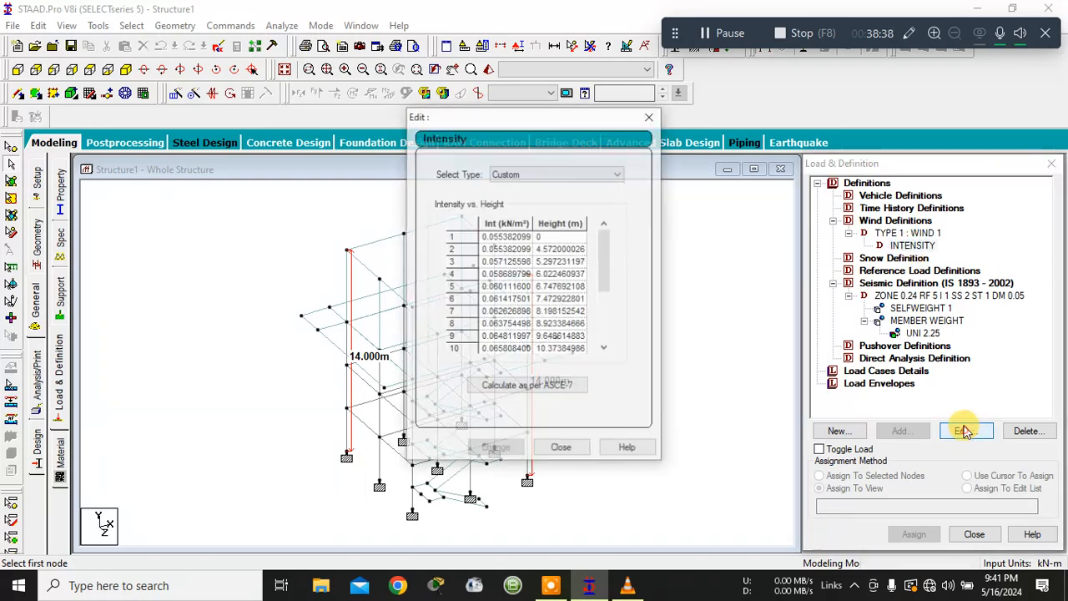
click(557, 174)
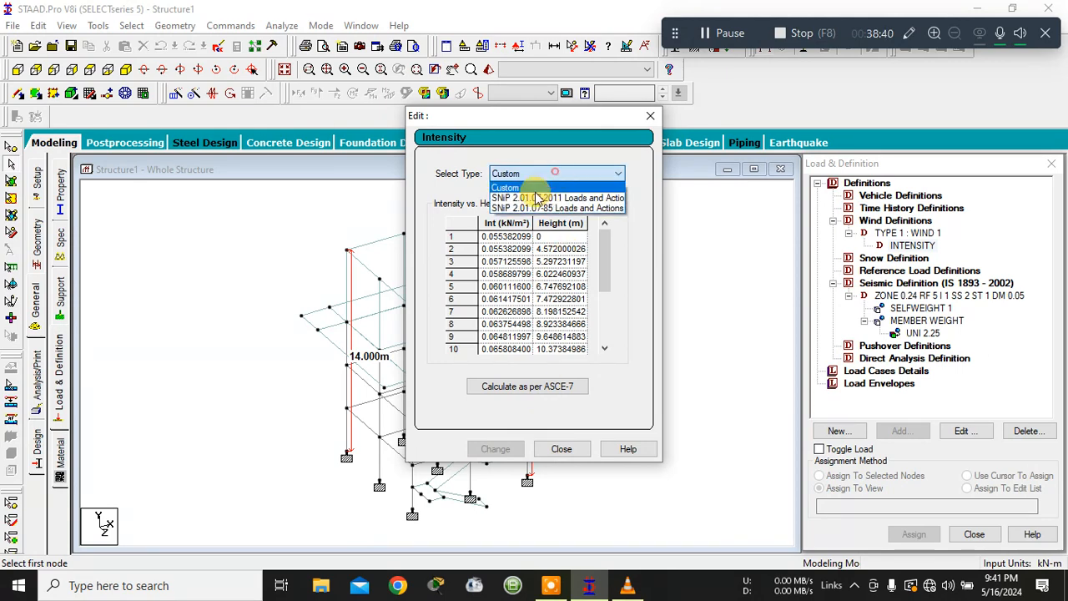
click(620, 258)
click(557, 389)
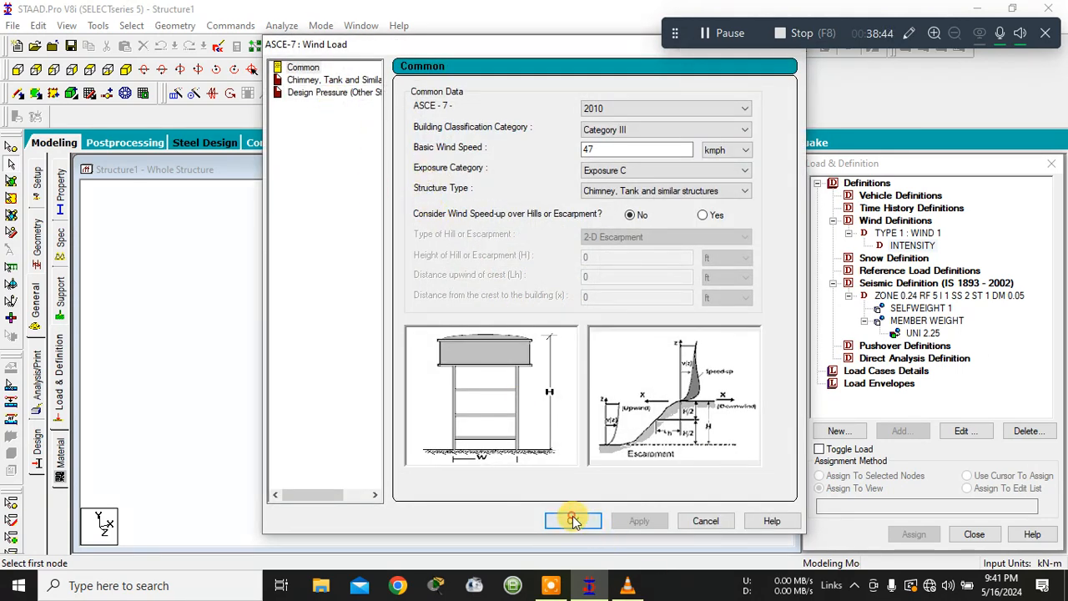
click(572, 521)
click(580, 338)
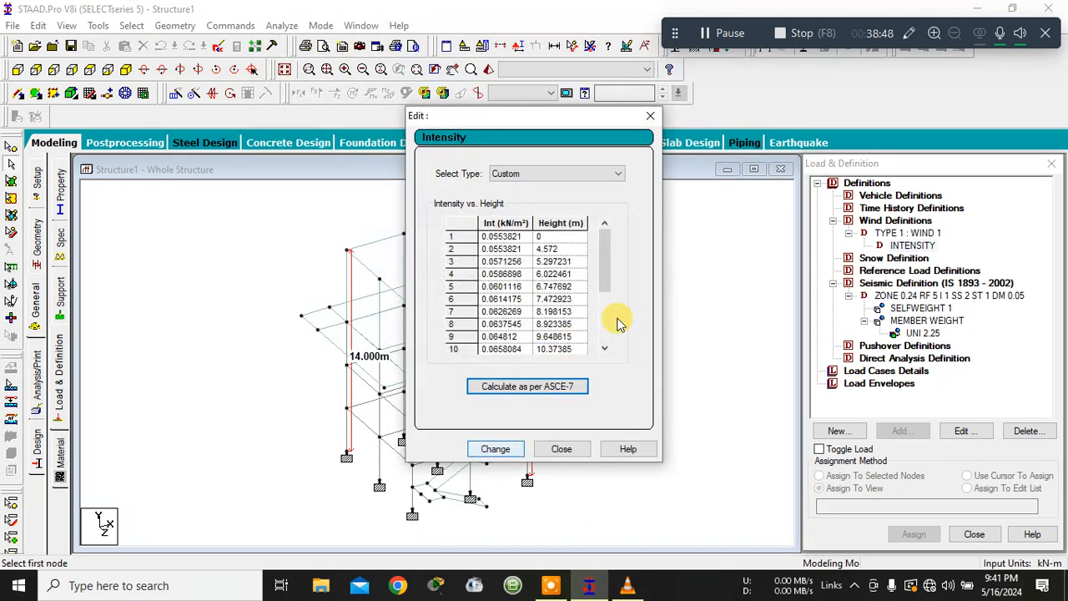
drag(603, 275, 604, 327)
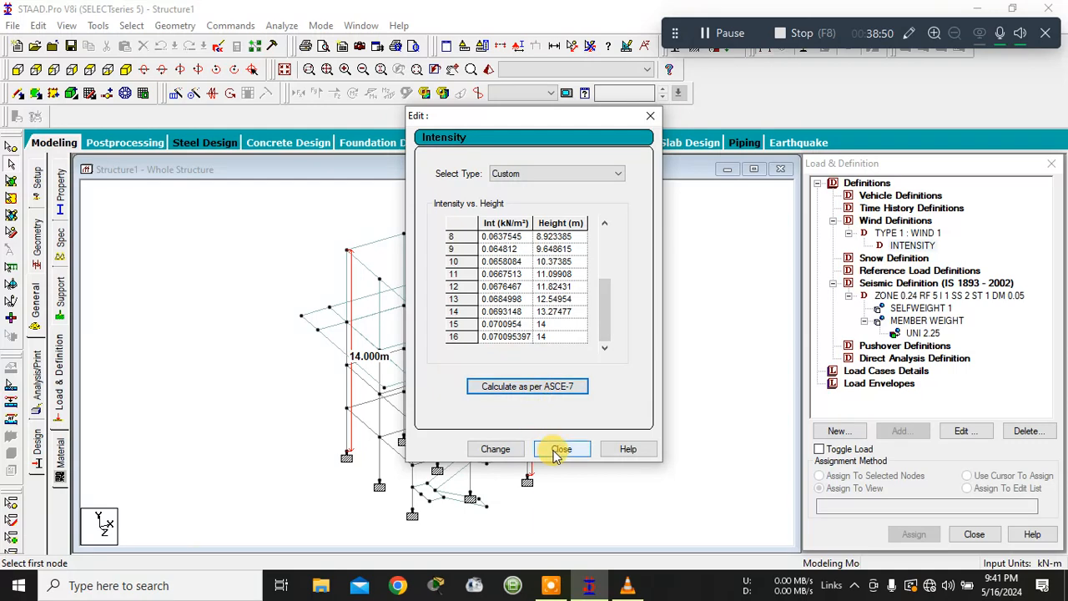
click(516, 449)
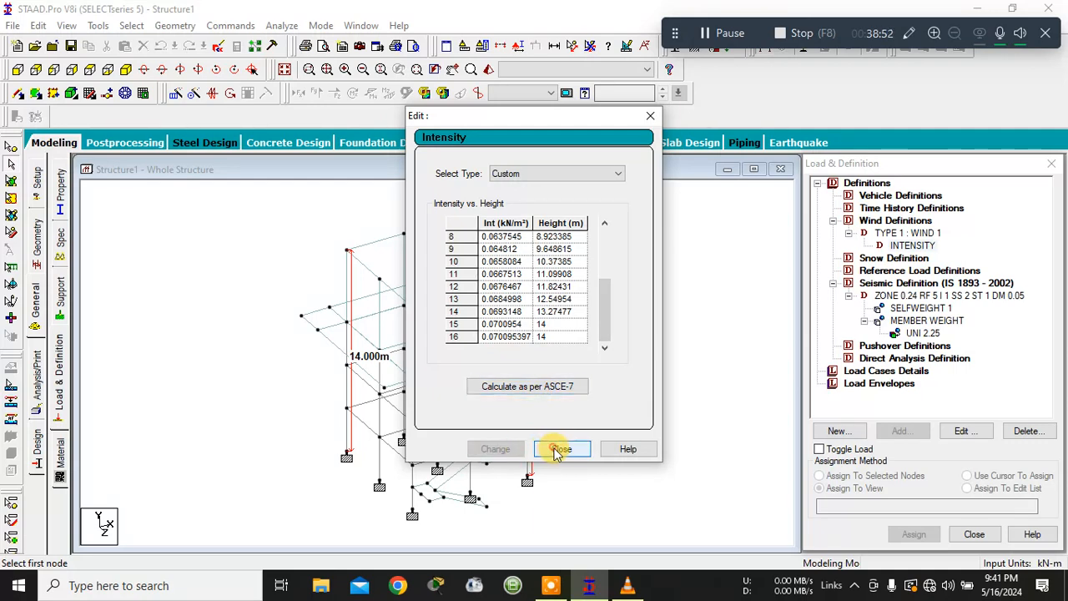
click(559, 448)
- View the type number and comment of the WIND 1 wind type definition and close it without changes
click(909, 247)
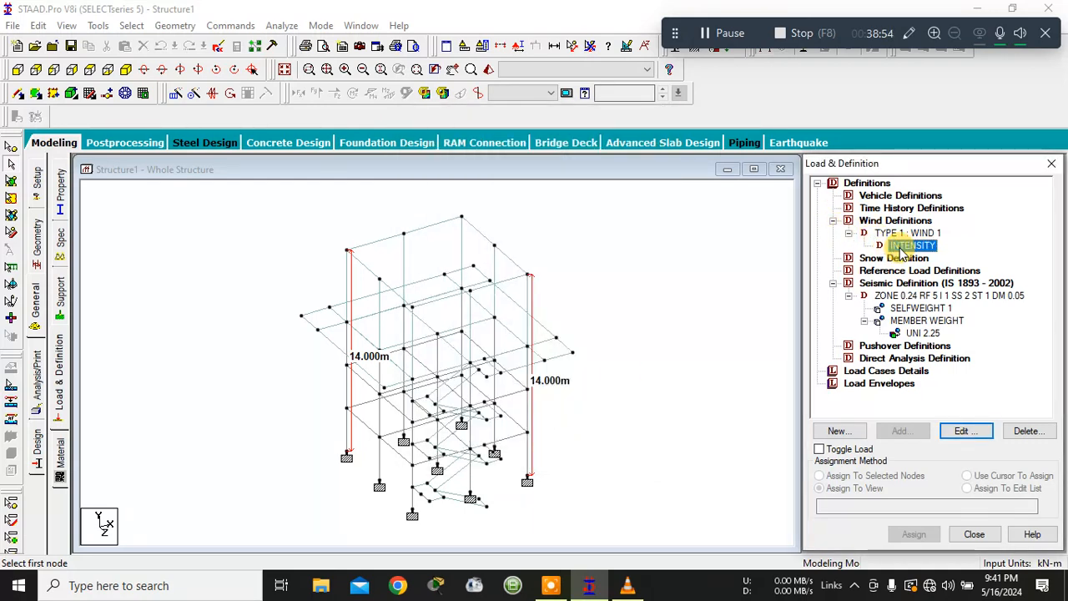
double_click(908, 233)
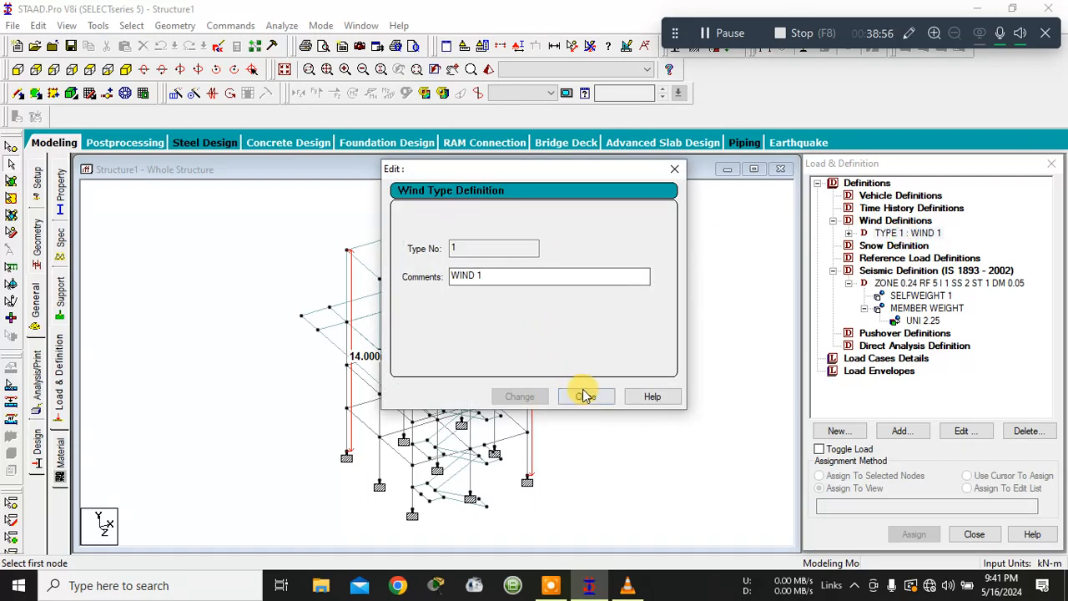
click(585, 396)
double_click(908, 232)
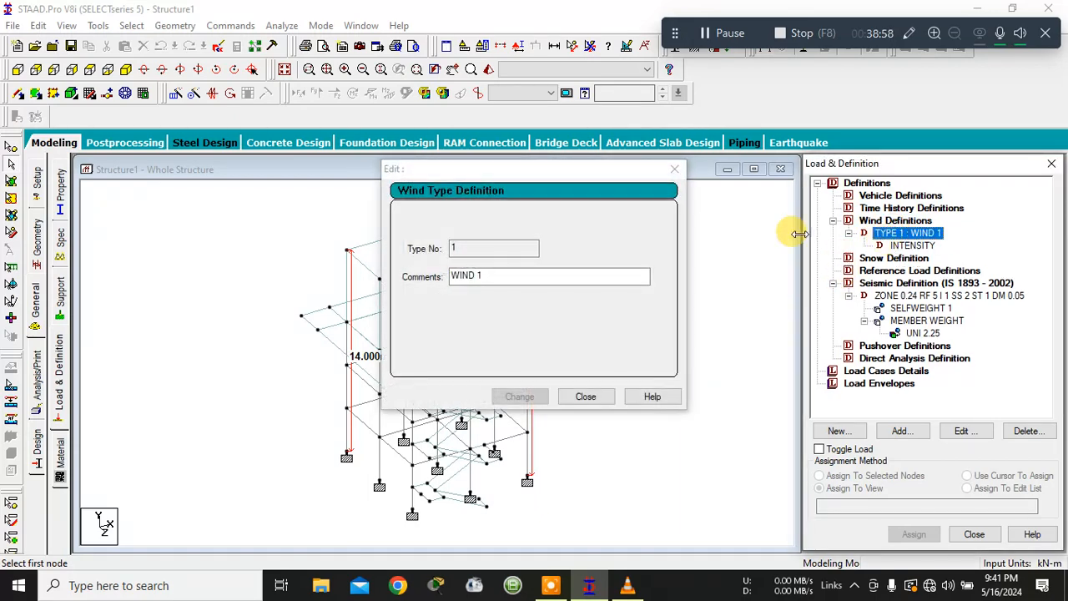
click(674, 169)
- Check the type options of the WIND 1 intensity without changing them and delete that intensity definition
click(912, 245)
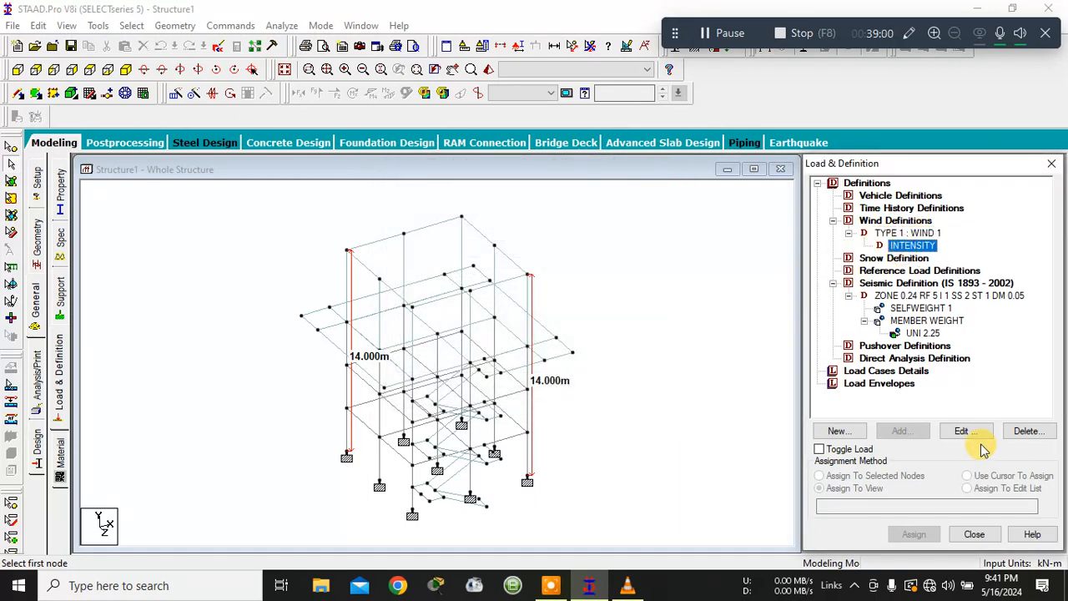
click(911, 245)
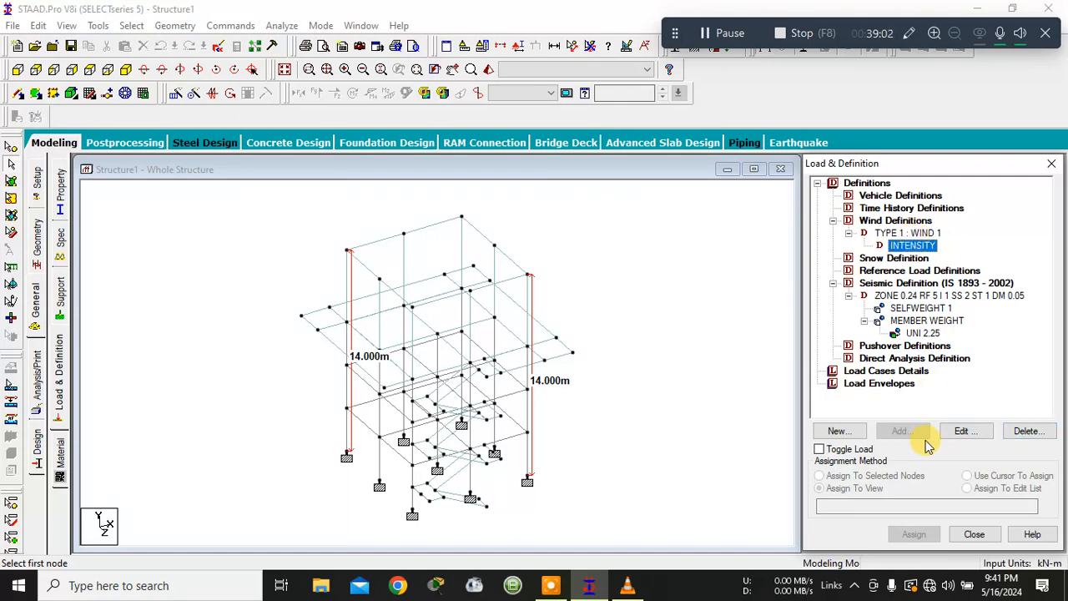
click(957, 430)
click(521, 173)
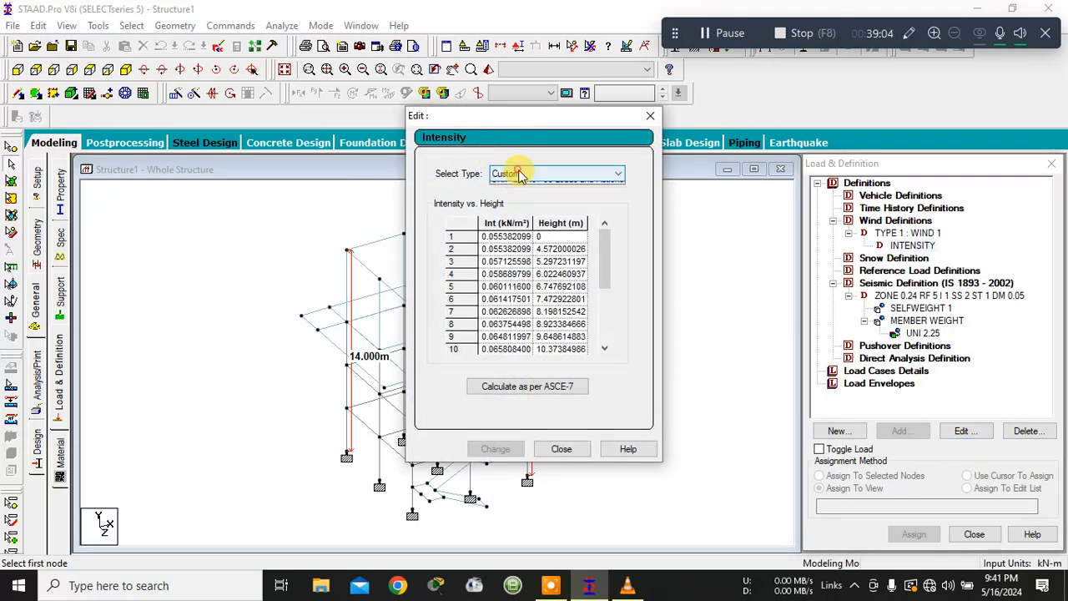
click(519, 171)
click(519, 170)
click(520, 170)
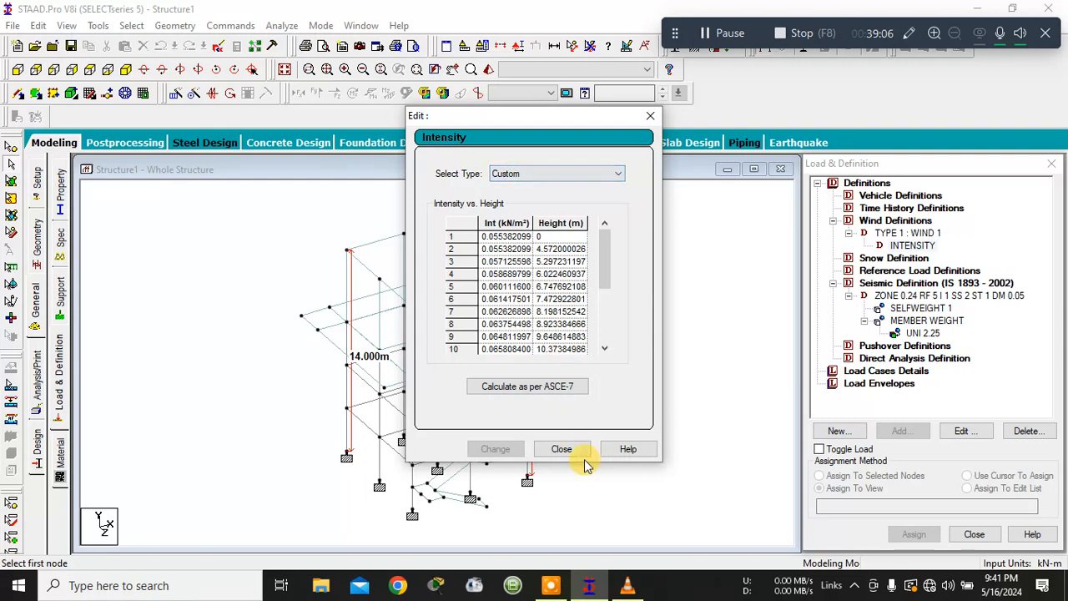
click(561, 448)
click(1025, 431)
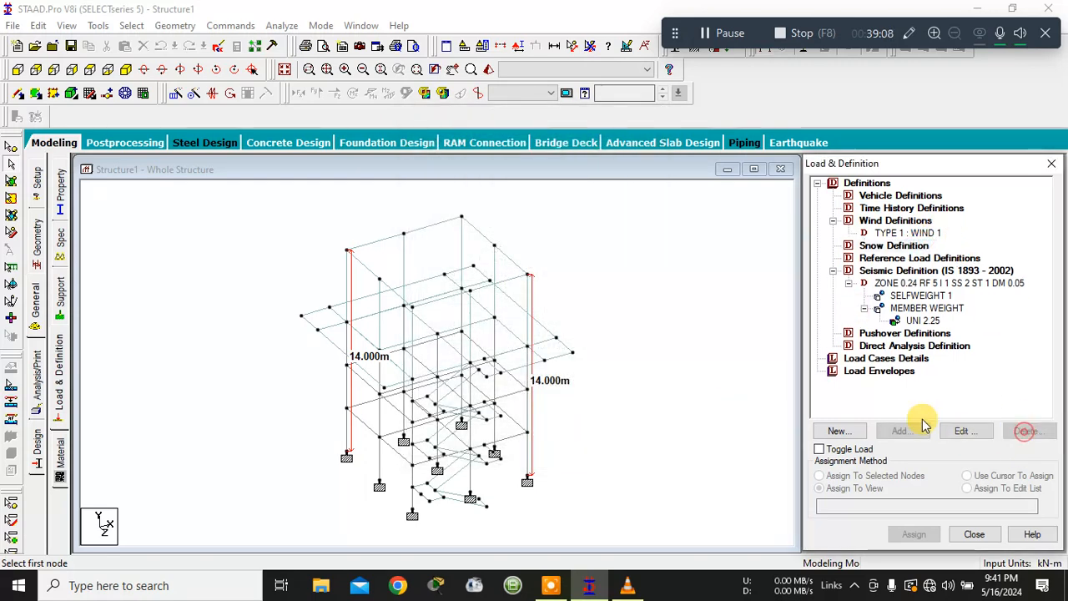
click(907, 233)
click(923, 431)
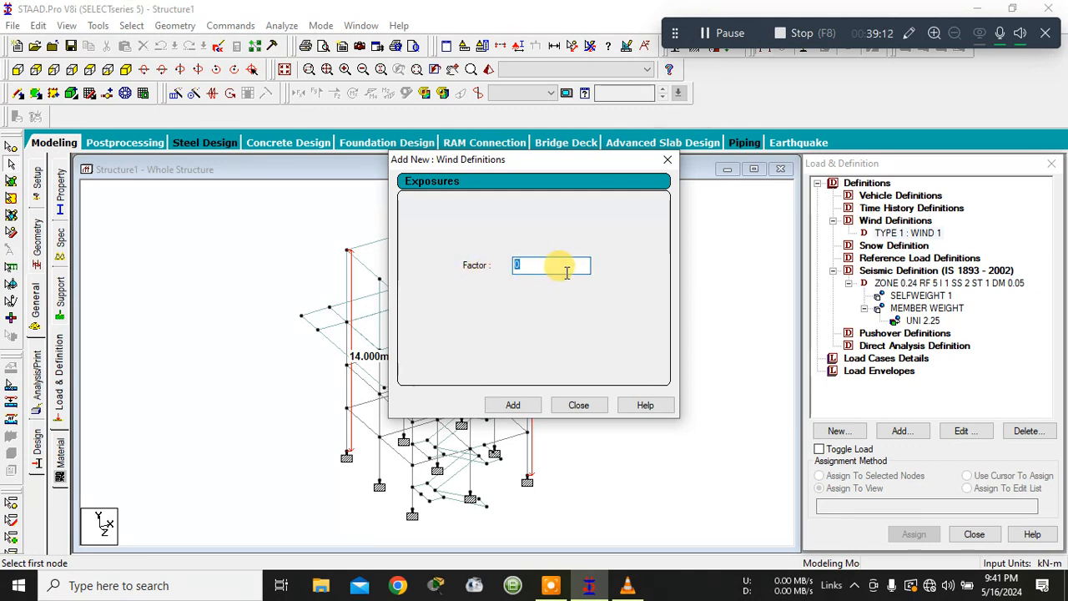
click(576, 406)
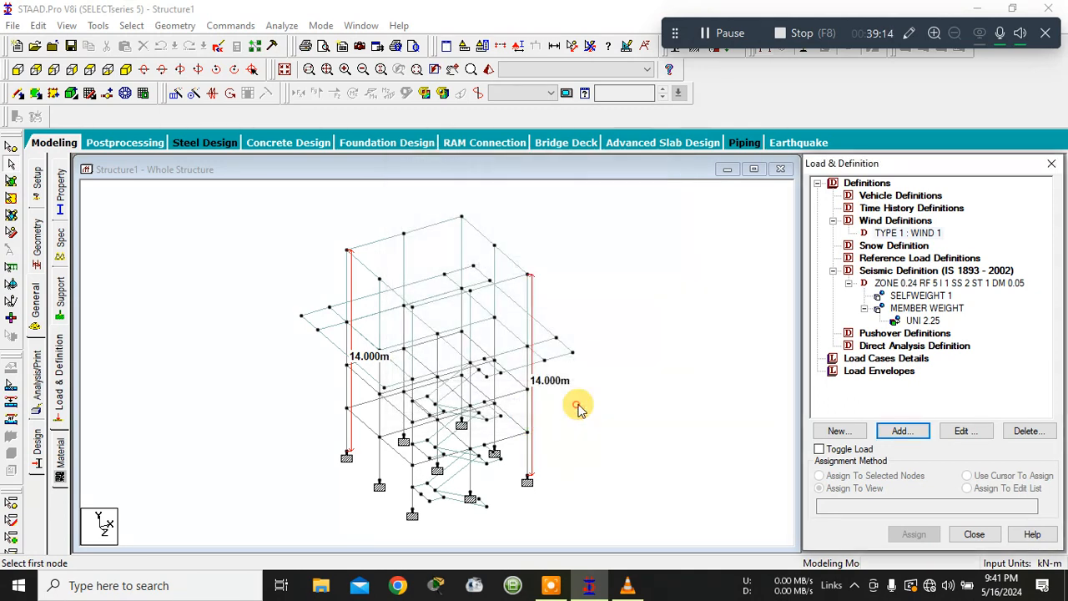
click(892, 233)
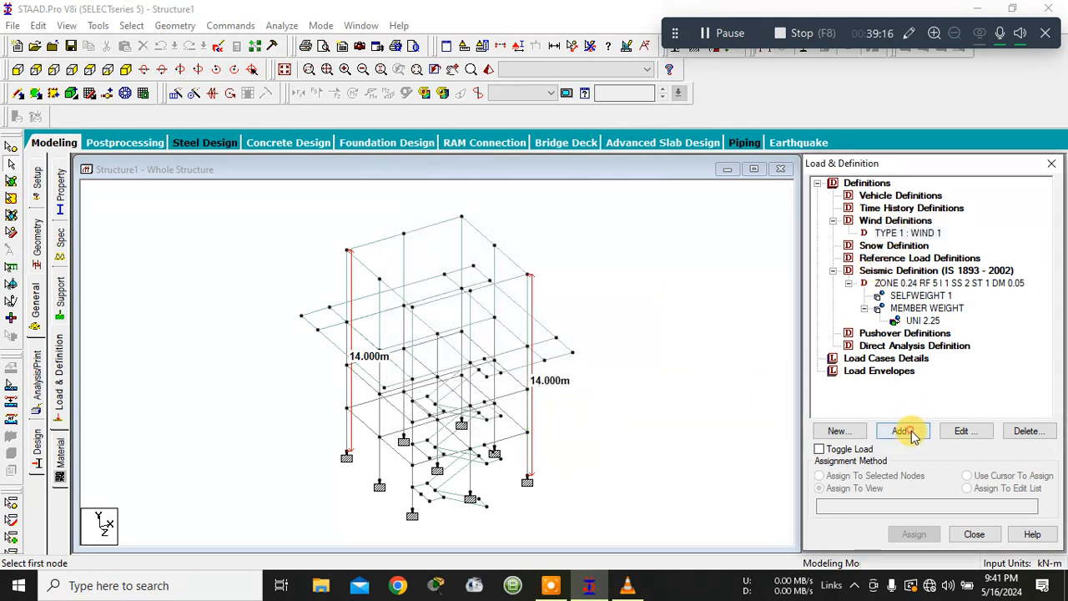
click(905, 431)
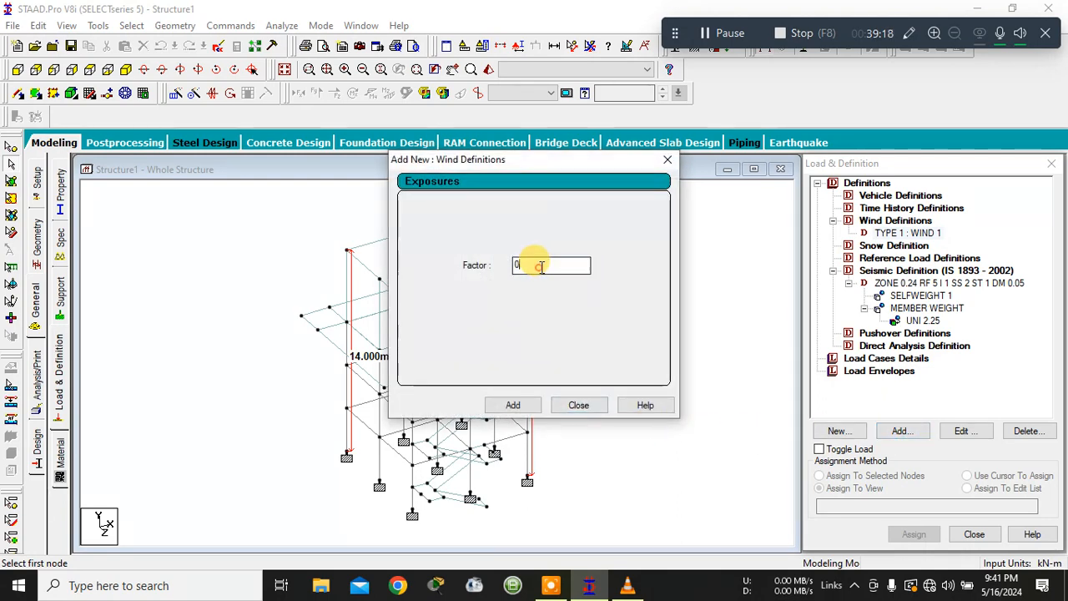
click(584, 405)
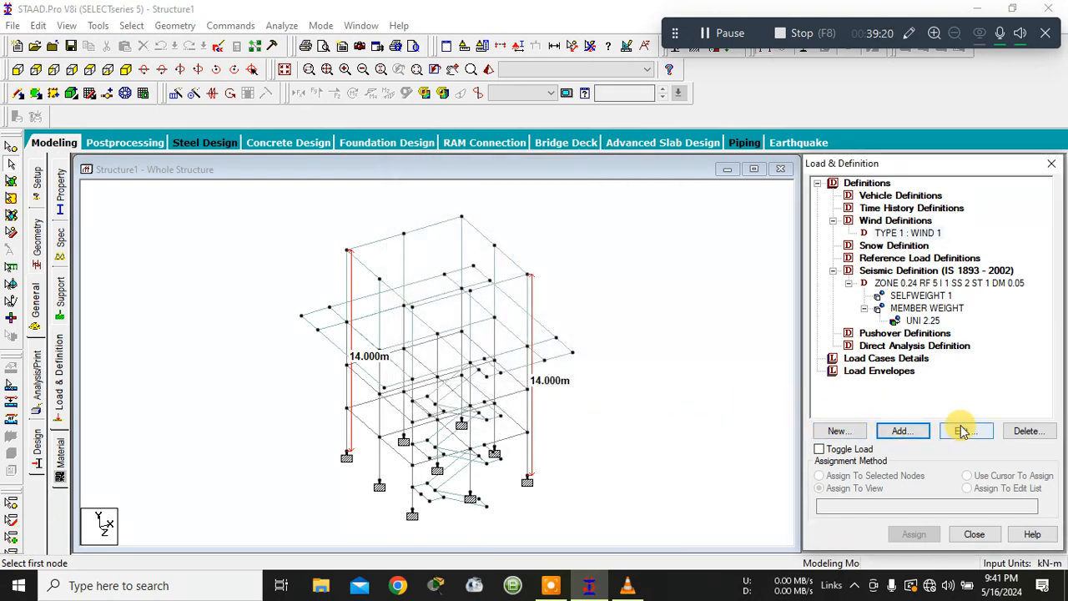
- Delete the WIND 1 wind type and add a fresh wind type definition with number 1 and the comment WIND 1
click(907, 233)
click(1028, 431)
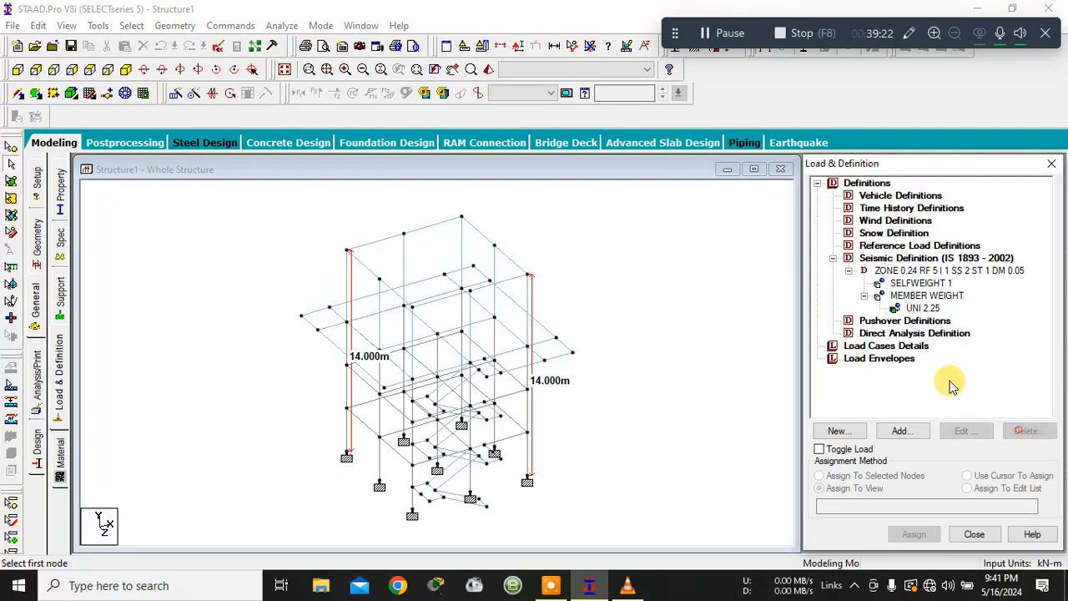
click(916, 431)
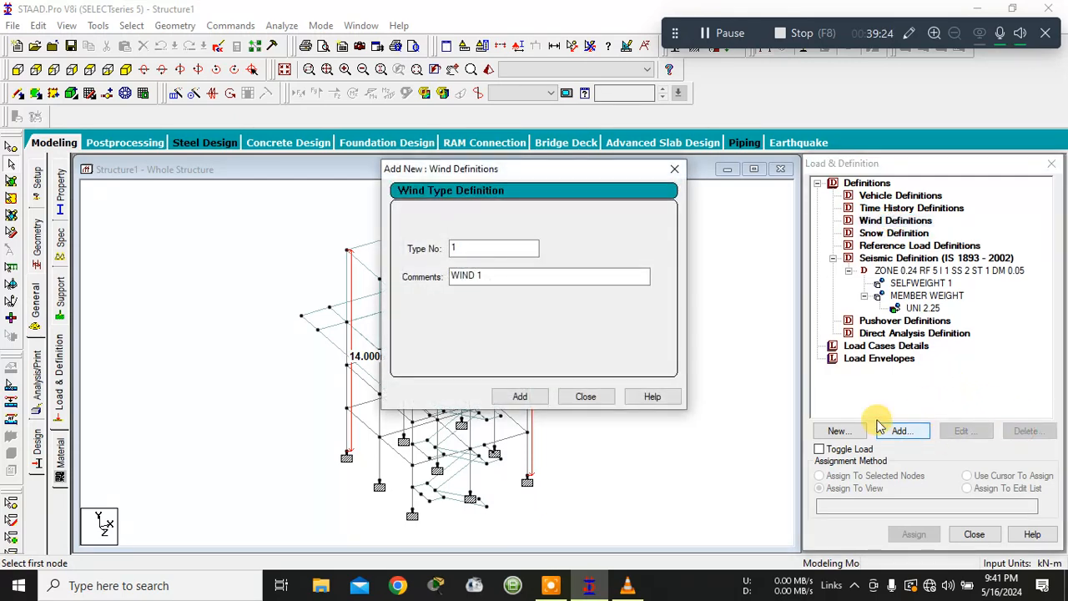
click(524, 397)
click(580, 397)
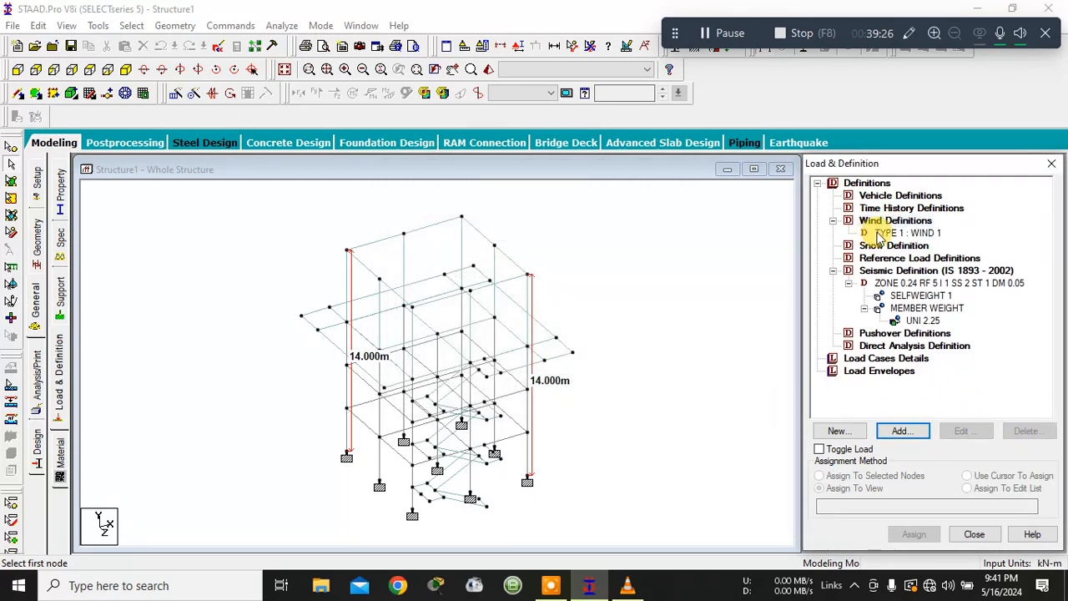
- Set the ASCE-7 common data for a new WIND 1 intensity to Category III, 47 kmph, Exposure C and Chimney, Tank and similar structures
click(905, 232)
click(901, 431)
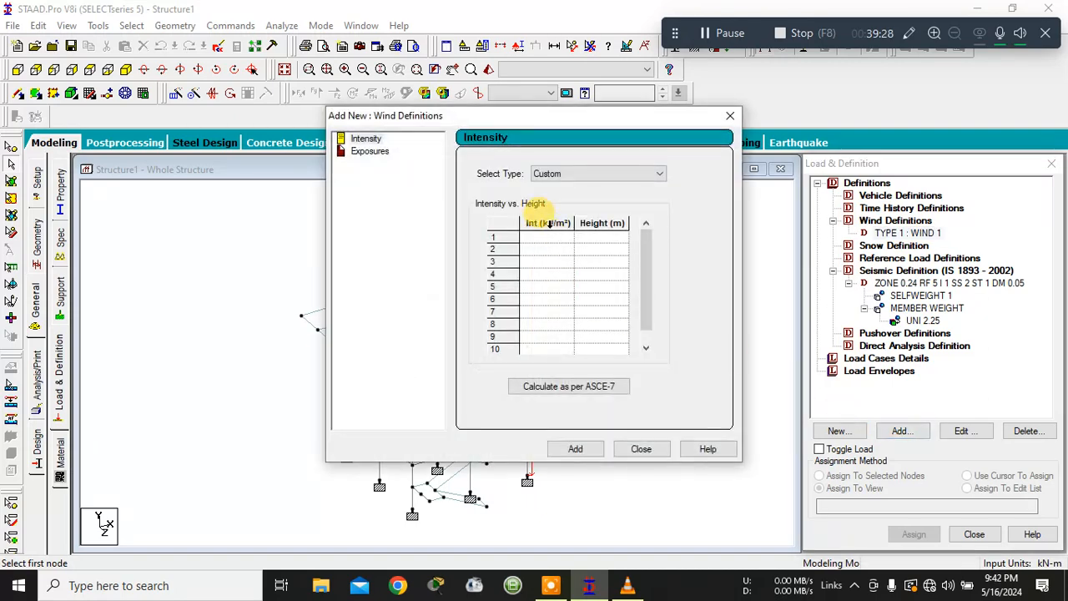
click(606, 175)
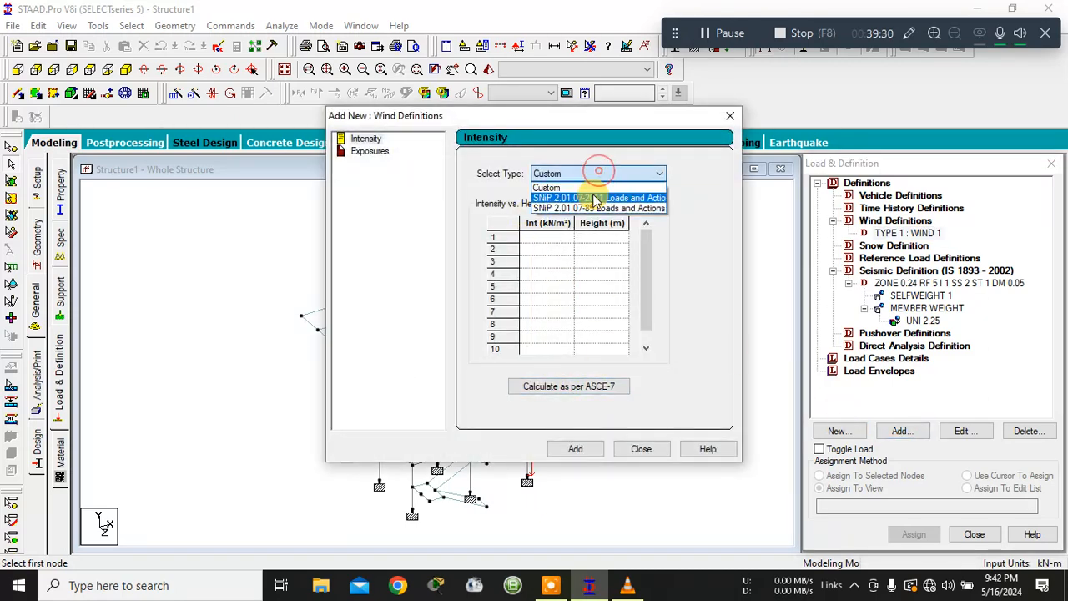
click(695, 207)
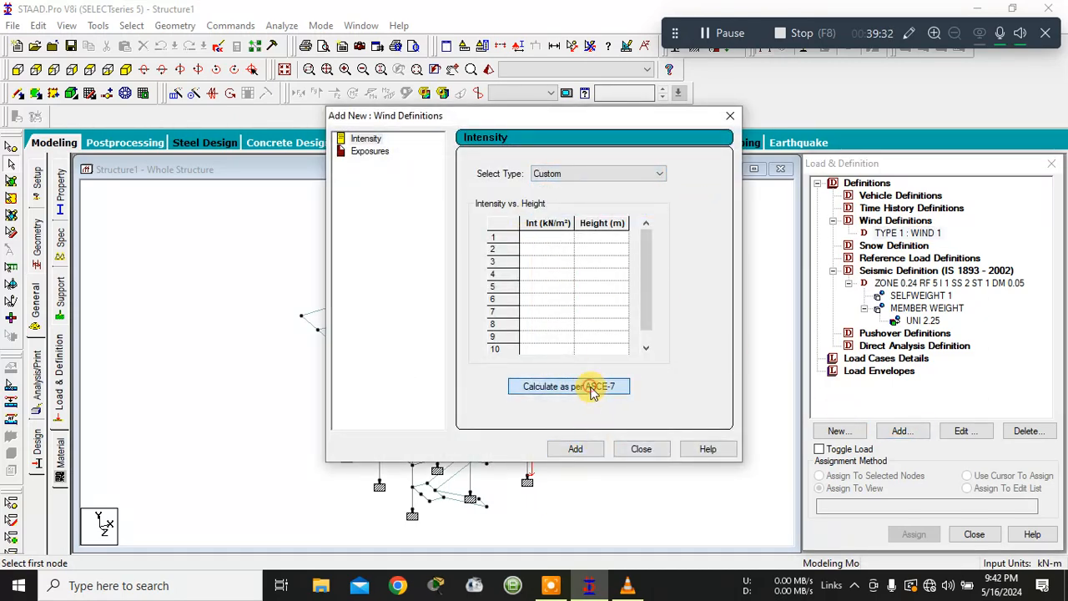
click(592, 386)
click(726, 149)
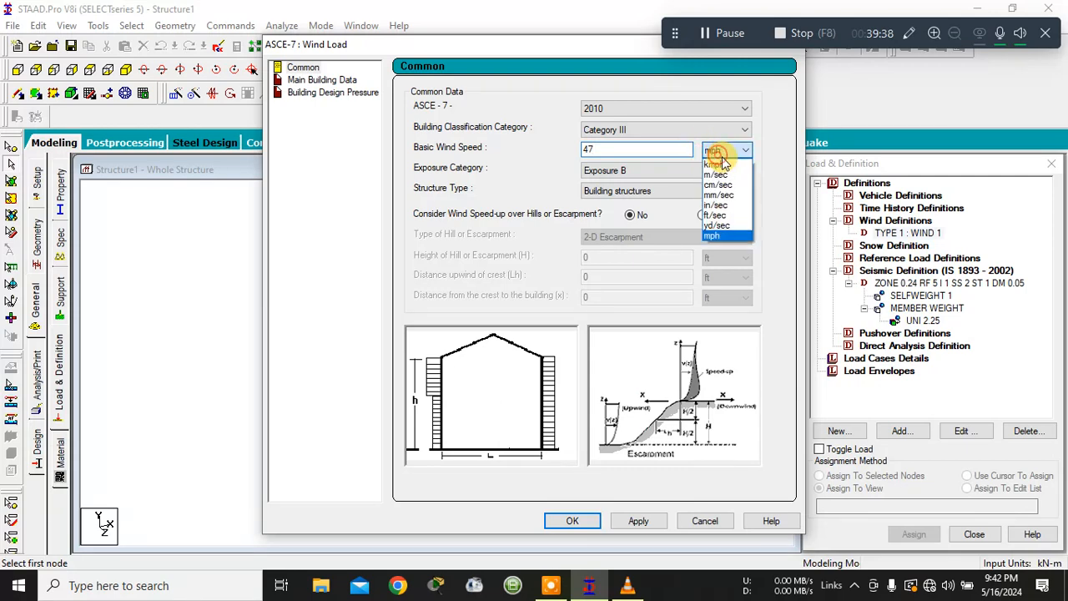
click(705, 166)
click(649, 171)
click(636, 194)
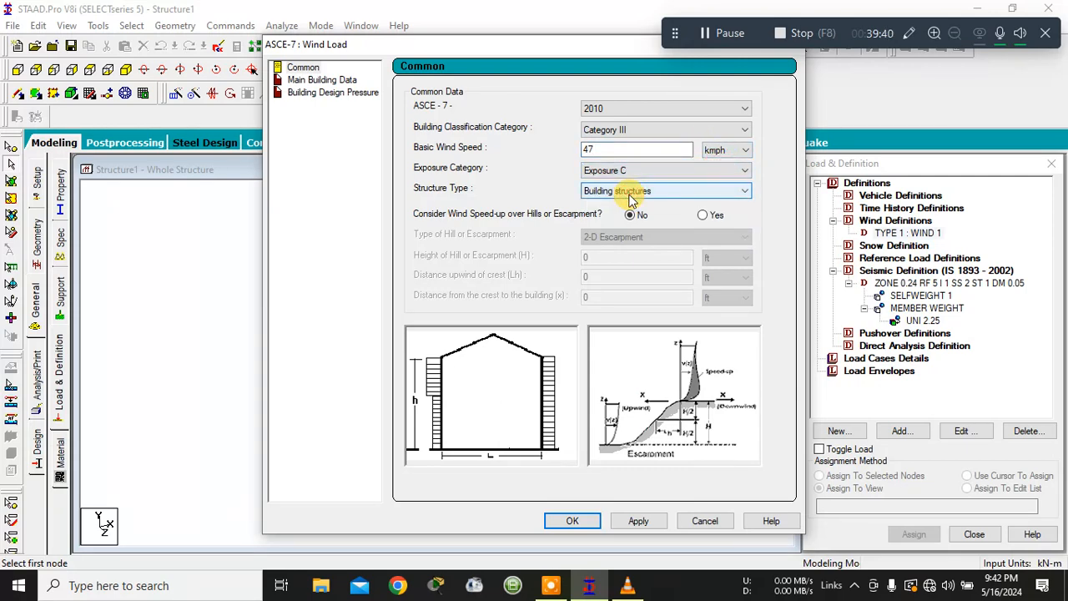
click(630, 191)
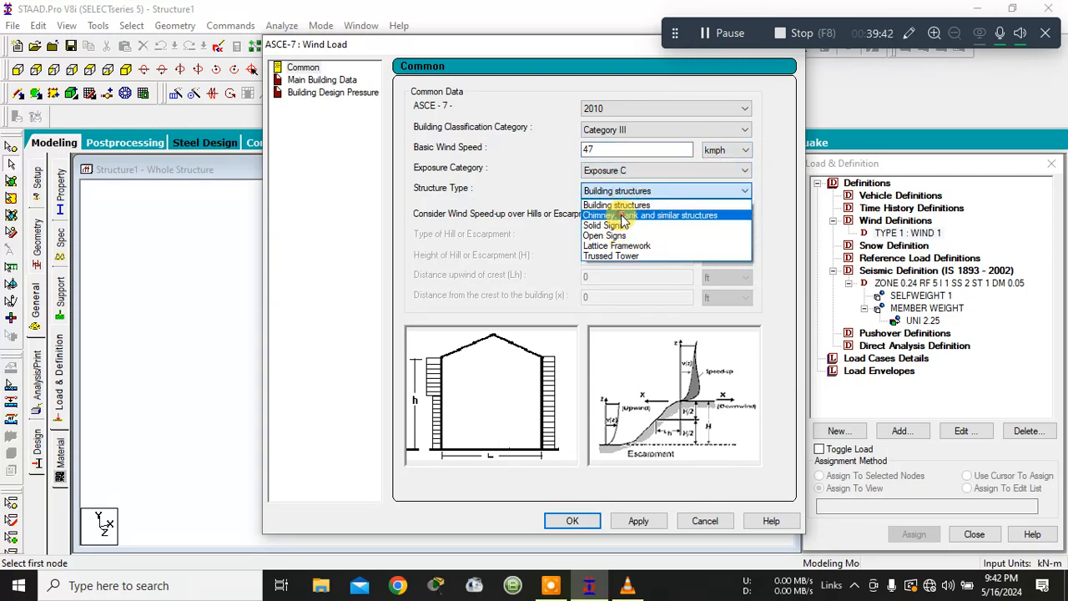
click(624, 212)
click(639, 519)
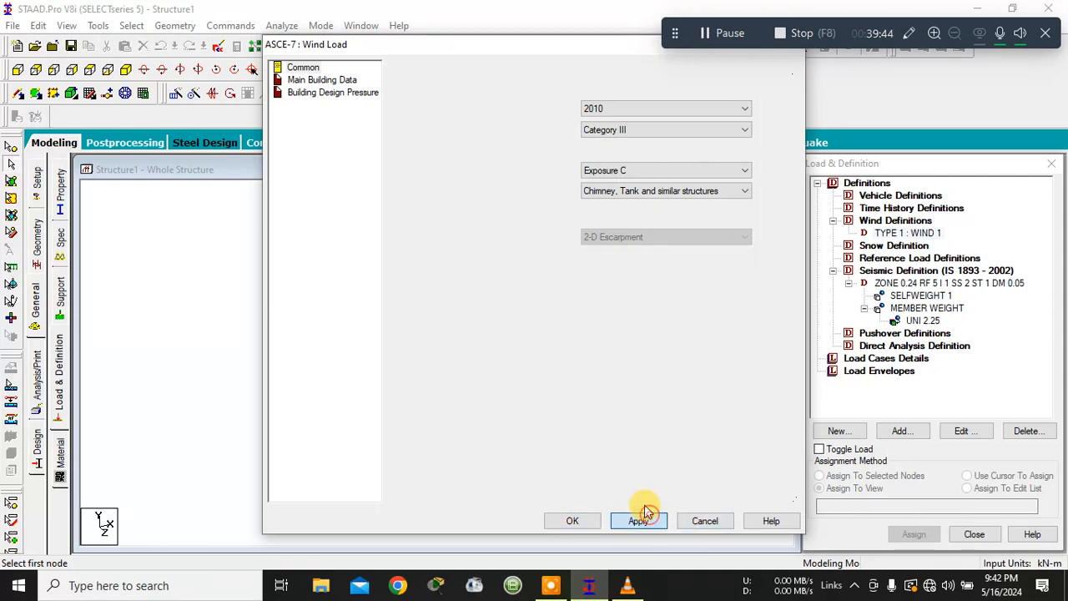
- Set the structure height to 14 ft, least horizontal dimension to 8 ft and cross-section to Square (Wind normal to Face), and apply the data
click(334, 80)
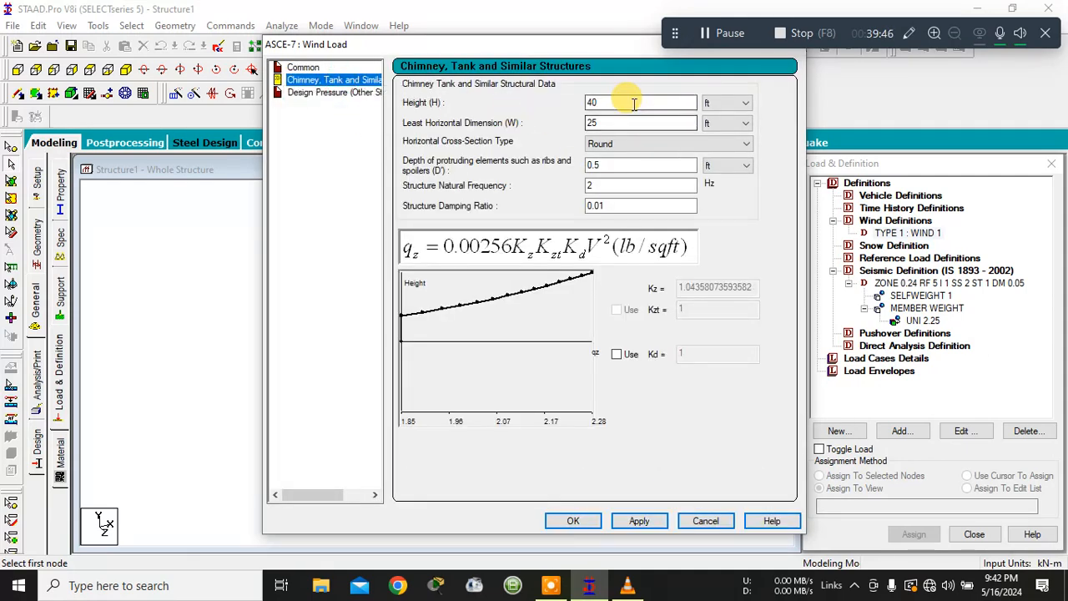
double_click(629, 102)
text(14)
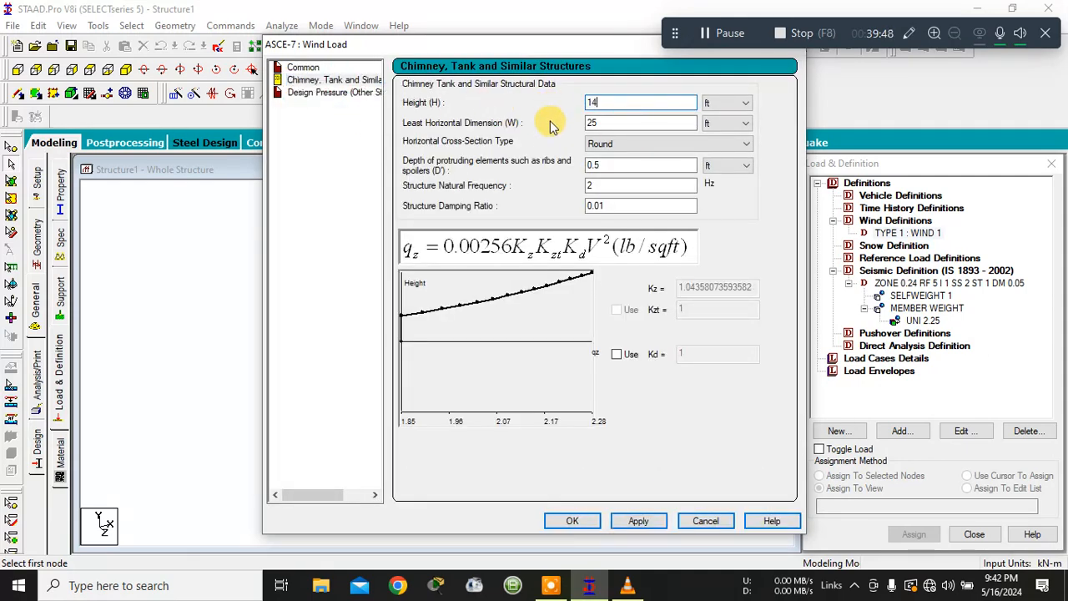
double_click(614, 124)
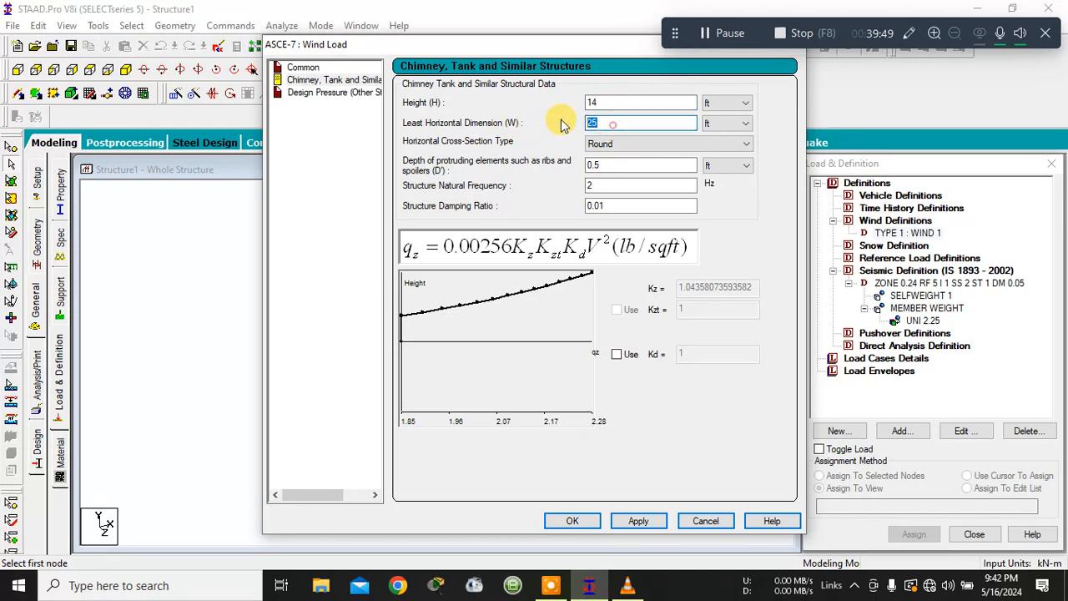
click(618, 146)
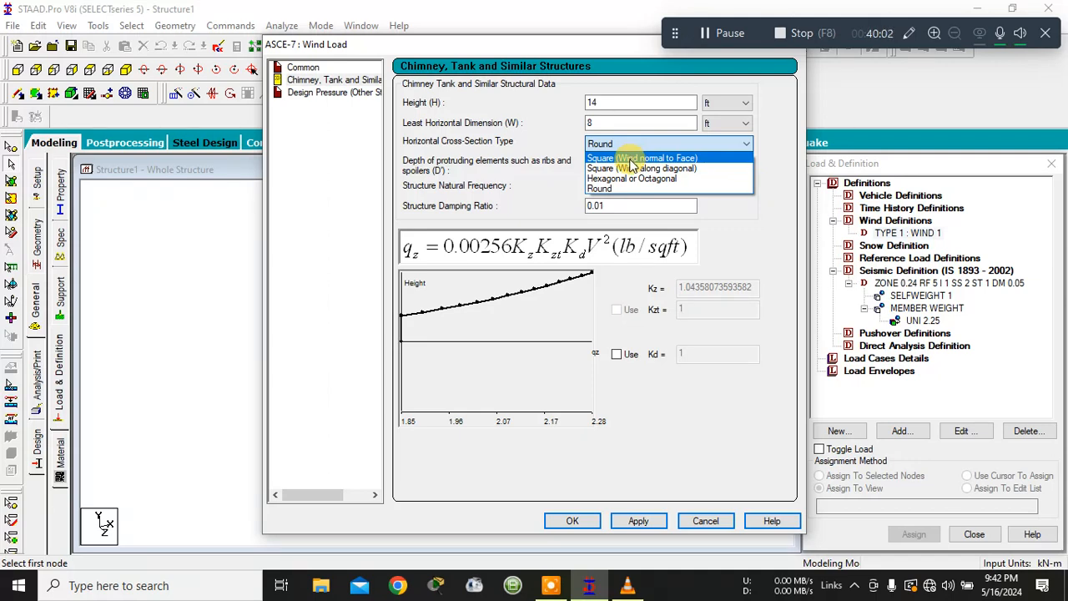
click(630, 159)
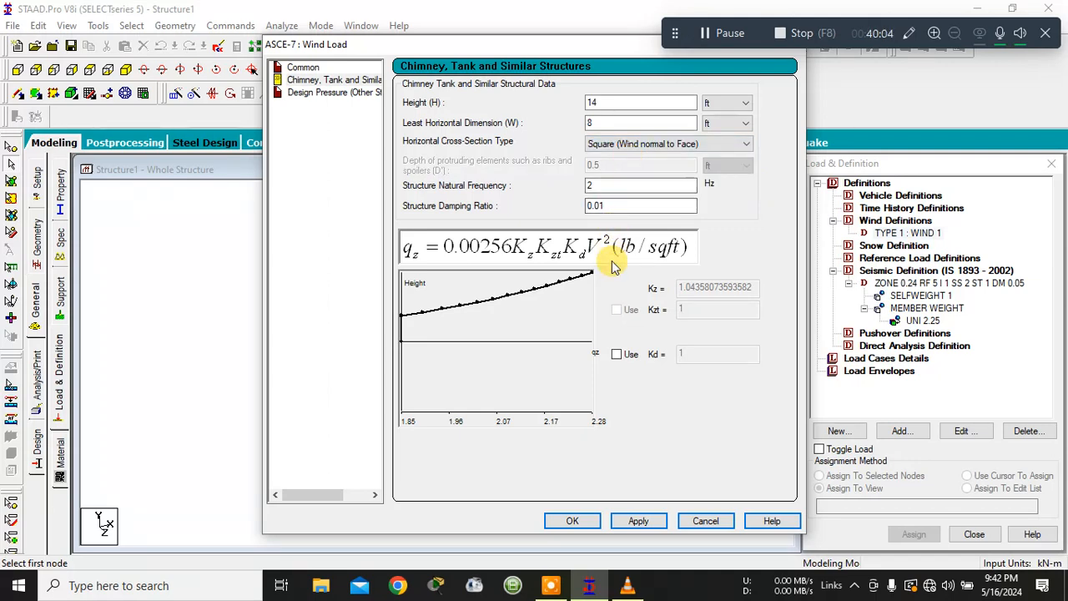
click(638, 520)
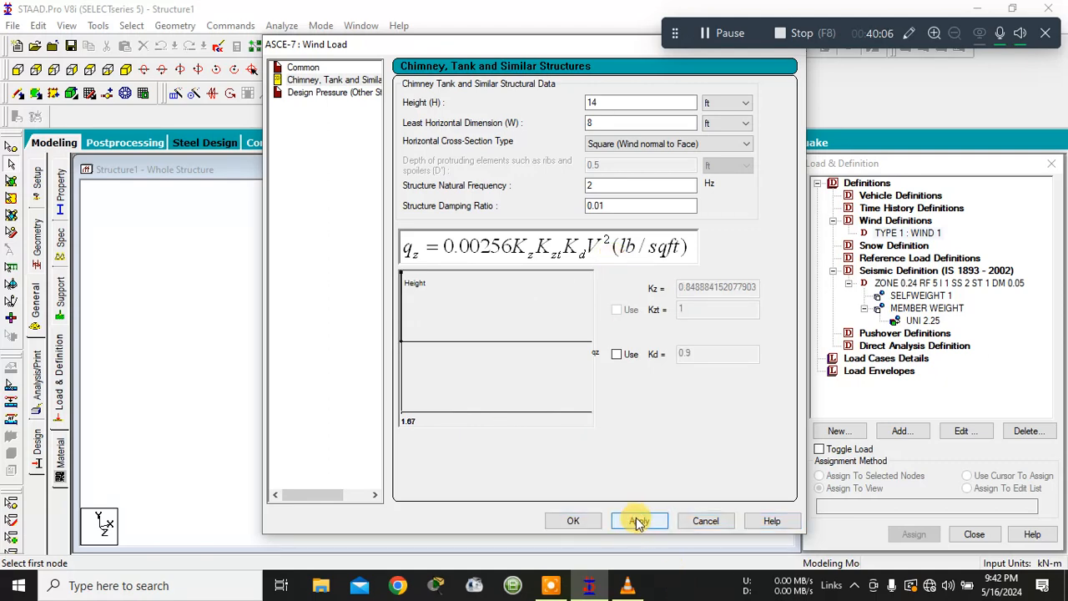
- Transfer the calculated ASCE-7 design pressures into the intensity table and keep the intensity type as Custom
click(336, 92)
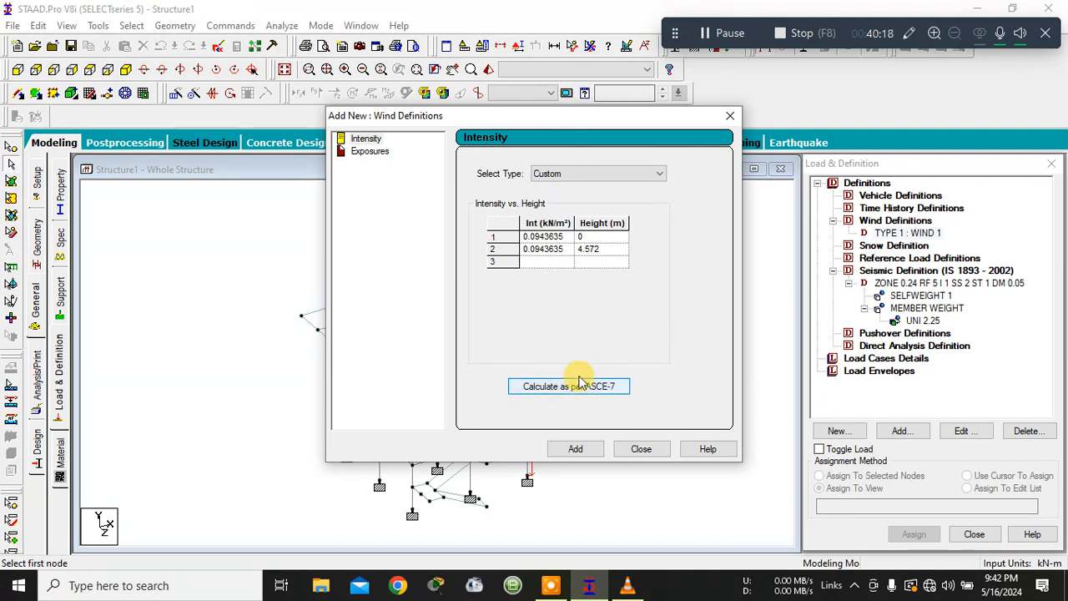
click(622, 171)
click(621, 169)
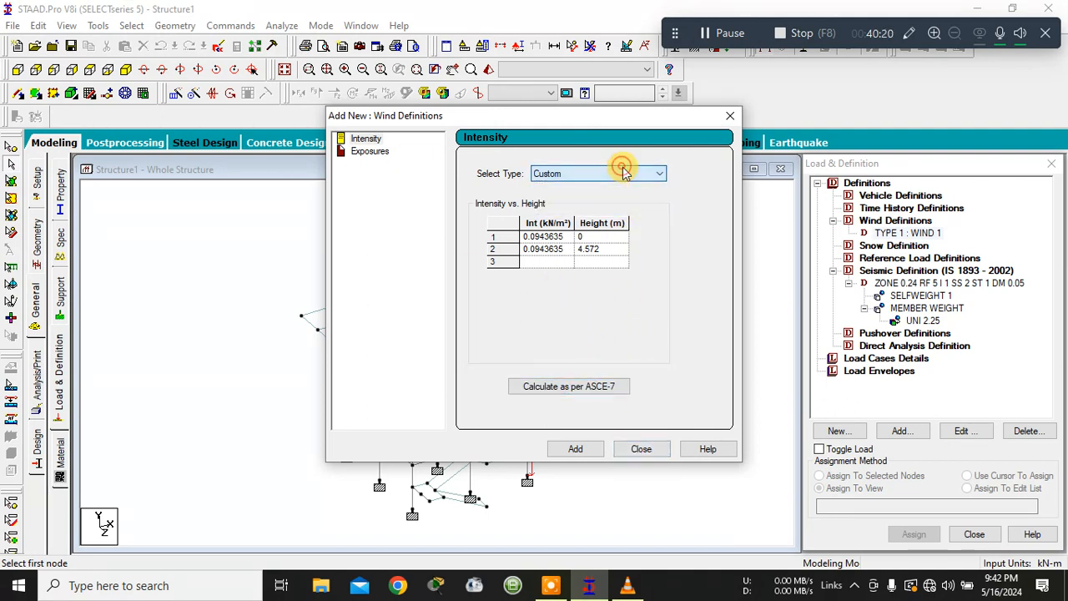
- Restart the ASCE-7 calculation with the 2010 code, building classification Category III and a basic wind speed of 45 kmph
click(612, 387)
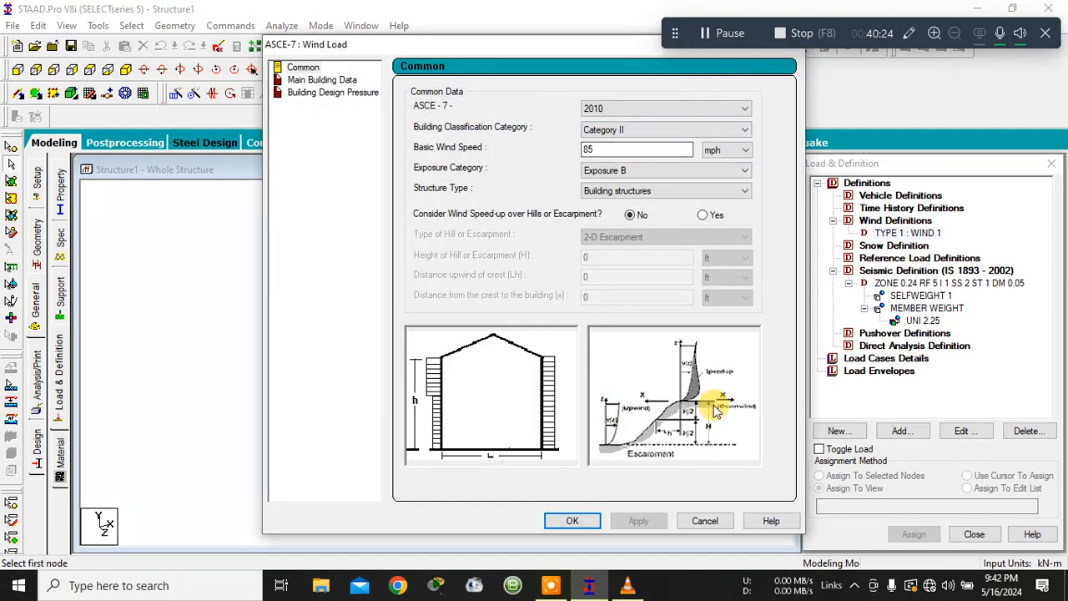
click(618, 110)
click(616, 108)
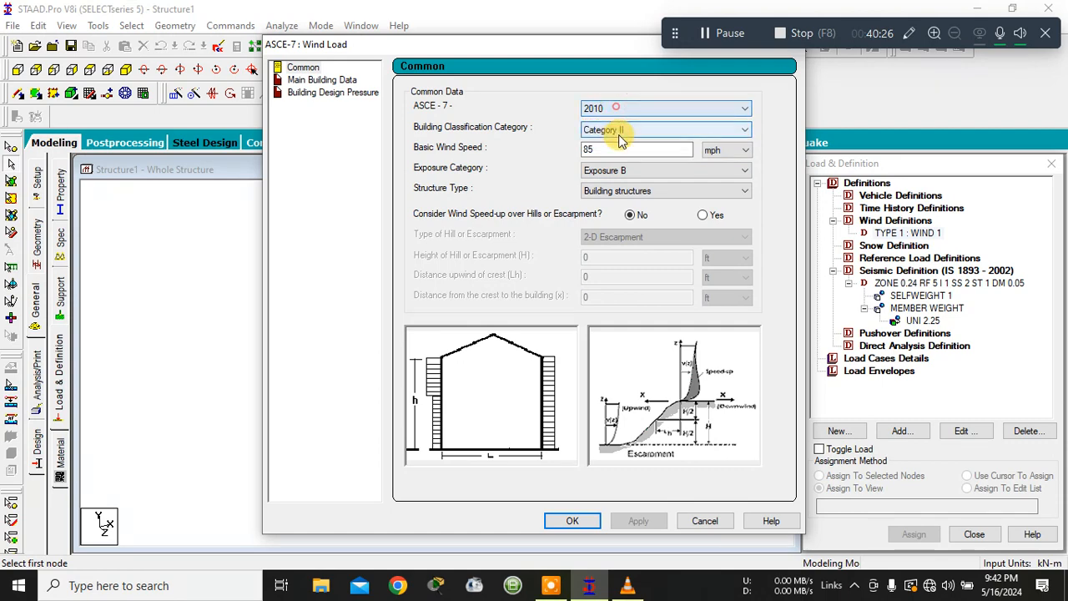
click(623, 131)
click(619, 163)
drag(610, 152, 444, 152)
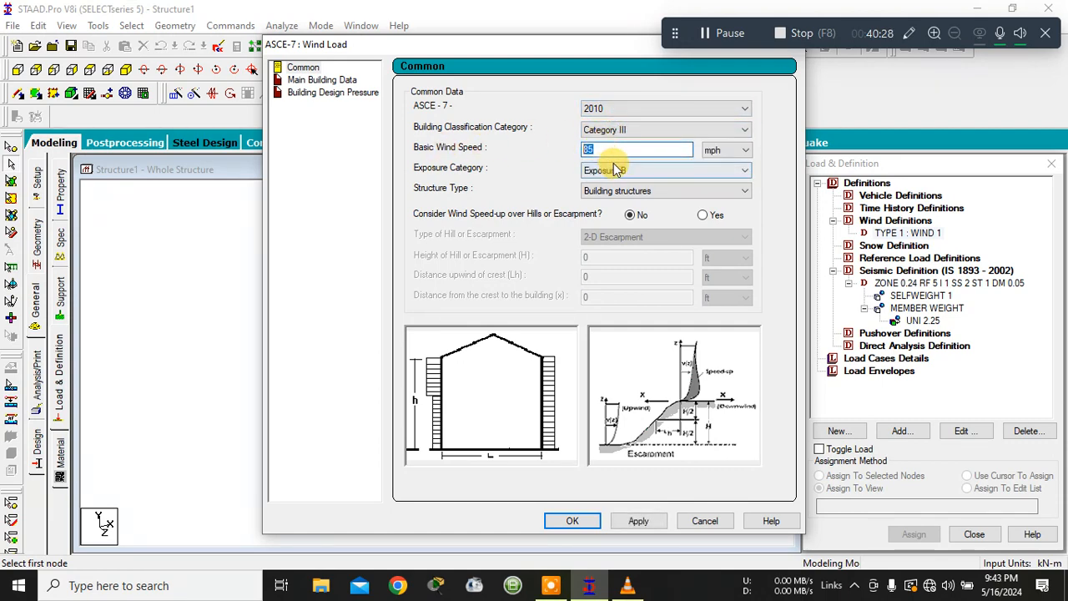
text(45)
click(734, 149)
click(715, 164)
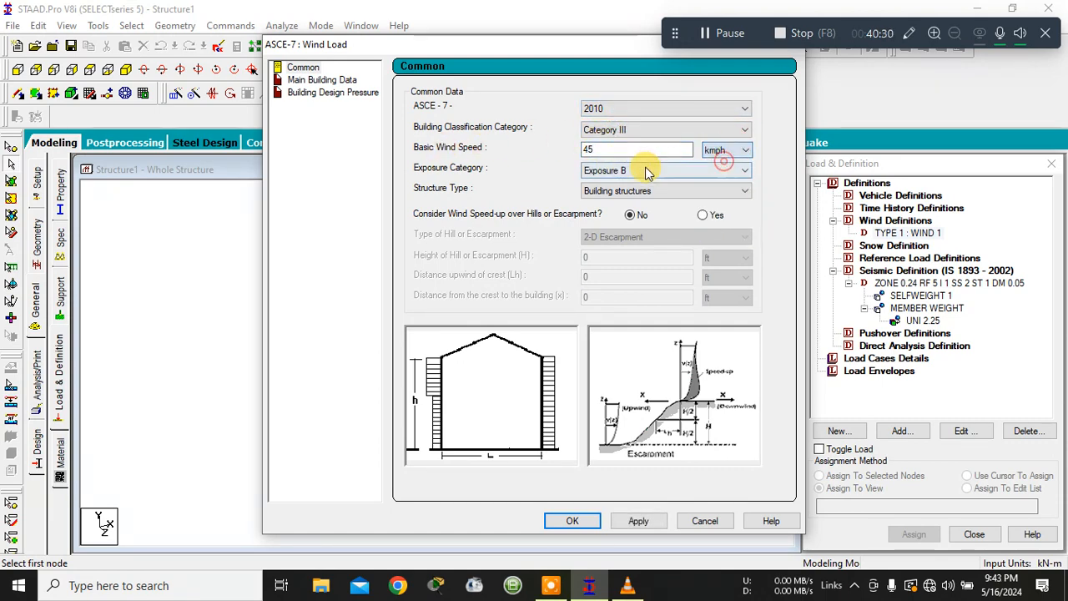
- Set Exposure C and the structure type Chimney, Tank and similar structures, and apply the common data
click(634, 170)
click(639, 195)
click(639, 192)
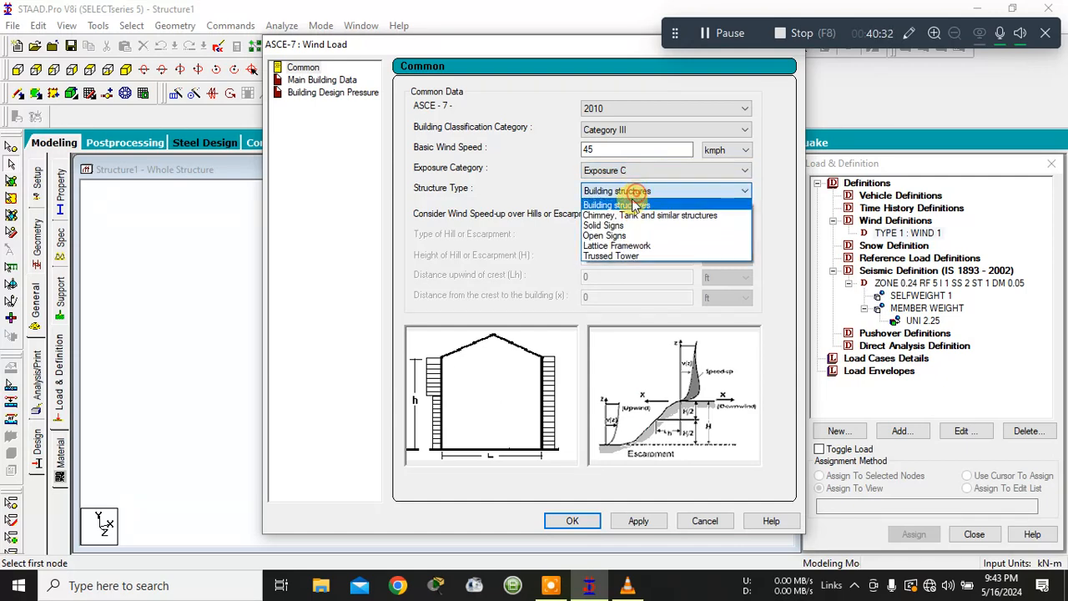
click(639, 210)
click(630, 521)
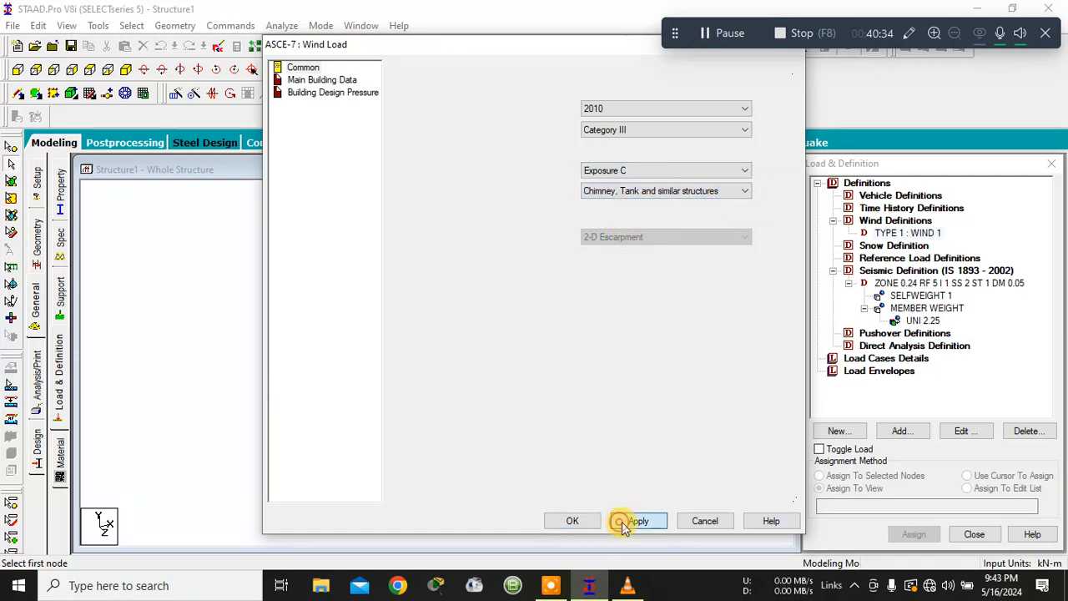
- Set the structure height to 14 m and the least horizontal dimension to 8 m
click(348, 81)
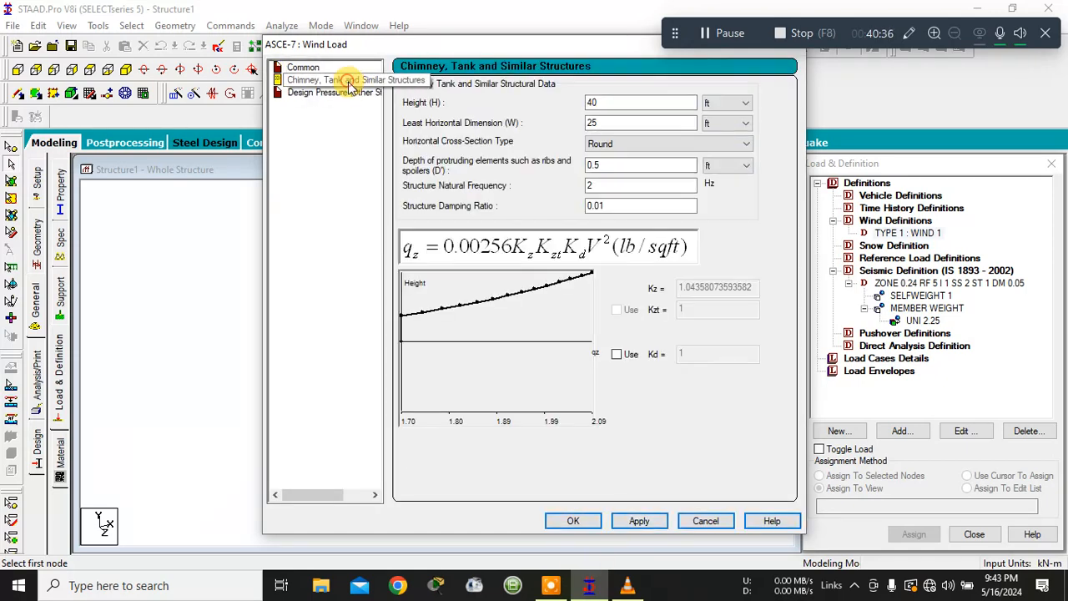
double_click(591, 103)
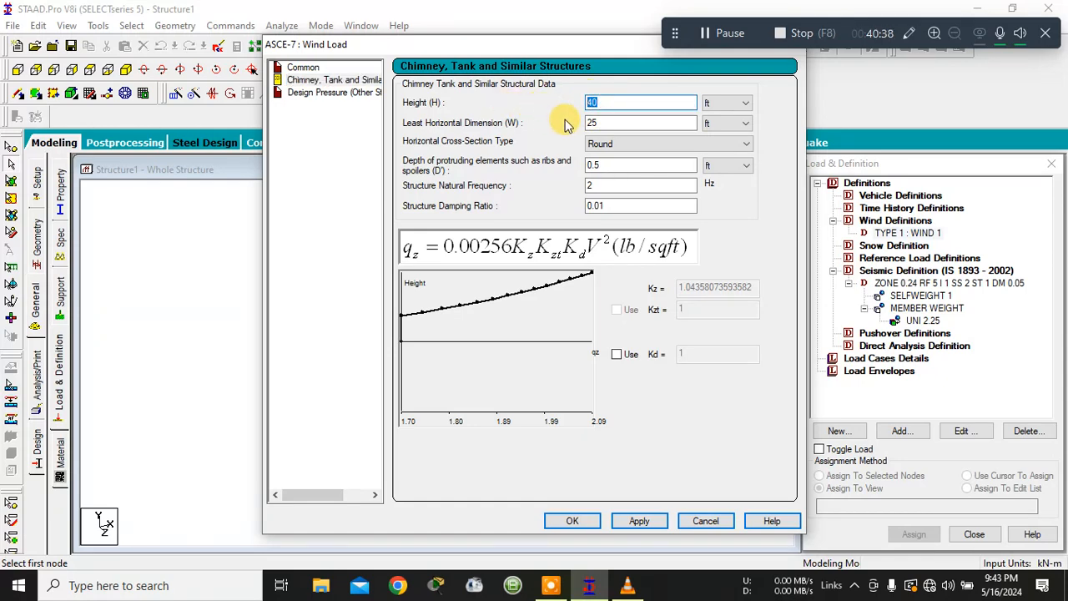
text(14)
click(726, 103)
click(711, 134)
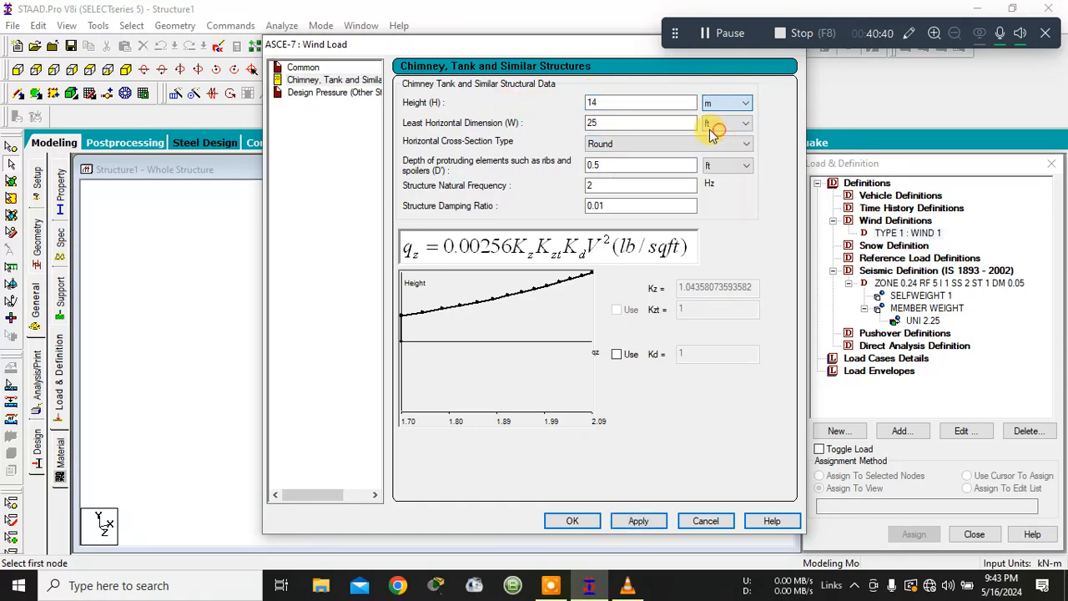
drag(651, 123, 507, 117)
text(8)
click(711, 123)
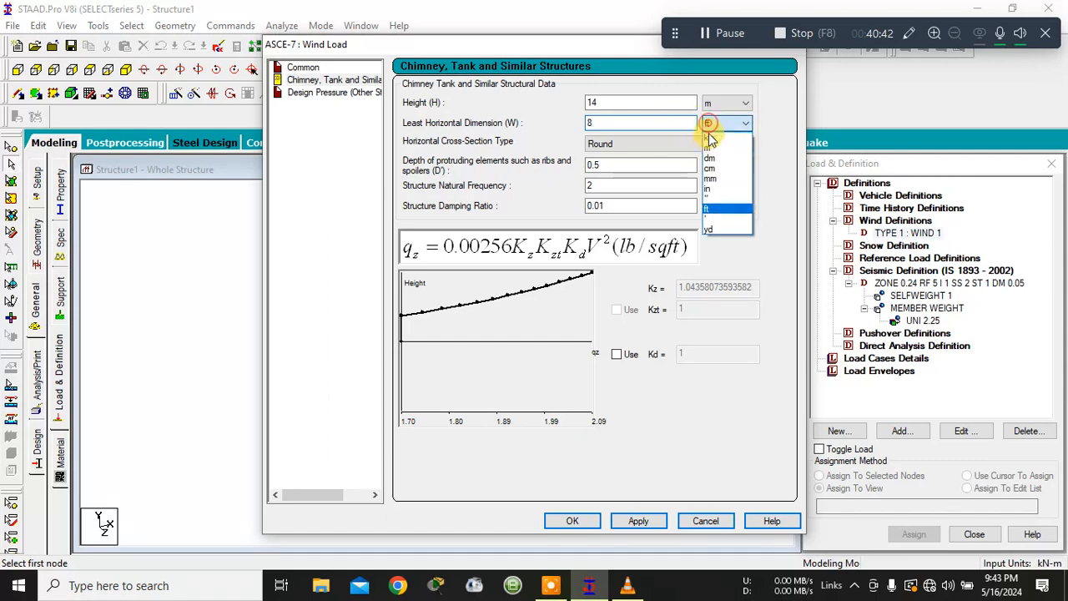
click(709, 147)
- Set the horizontal cross-section to Square (Wind normal to Face) and apply the structural data
click(636, 143)
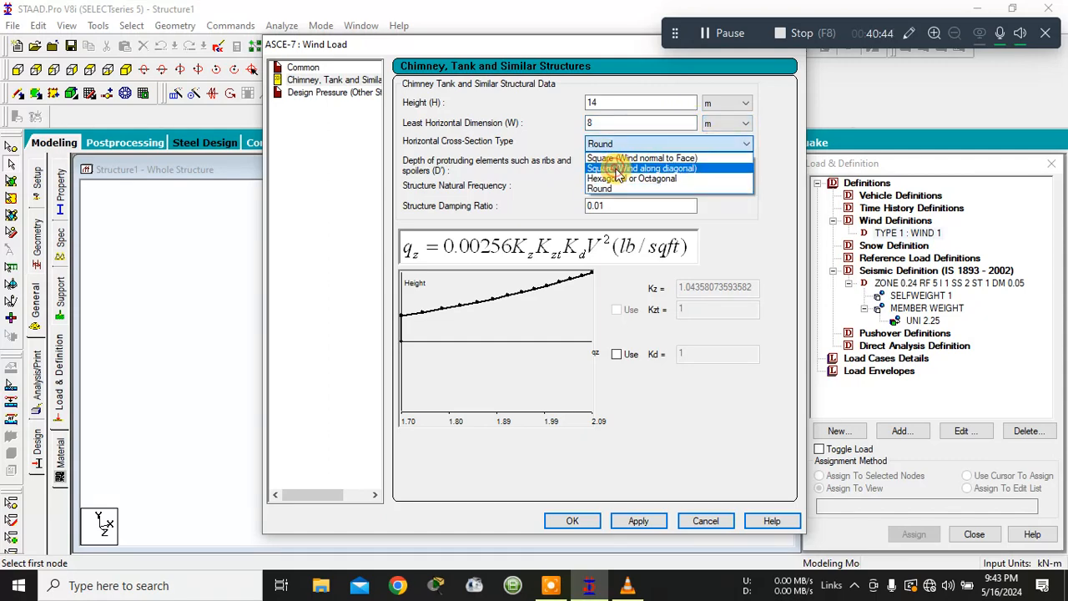
click(617, 168)
click(624, 144)
click(621, 158)
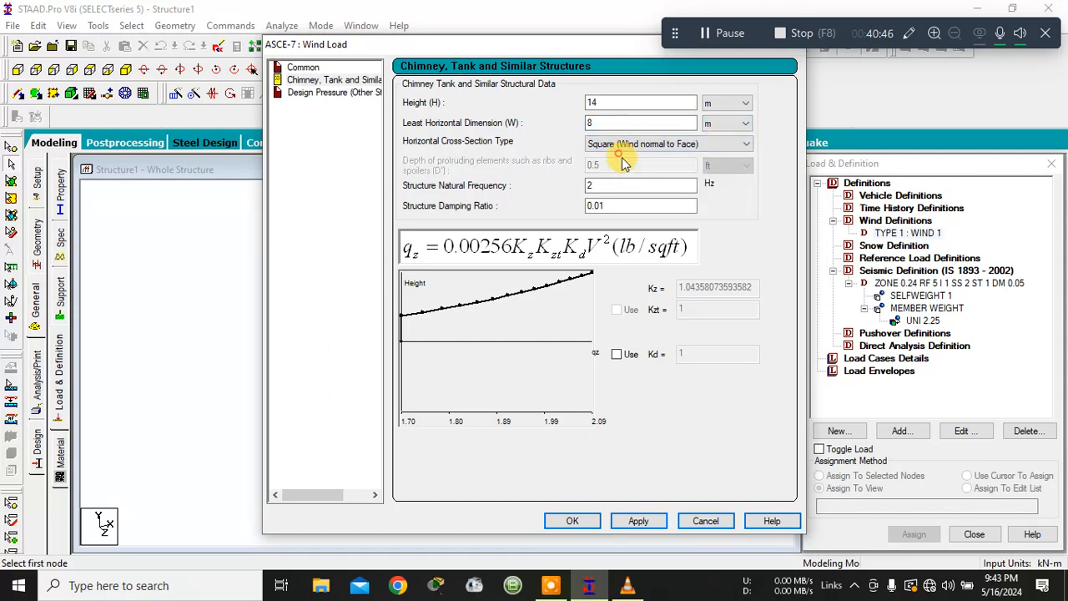
click(627, 520)
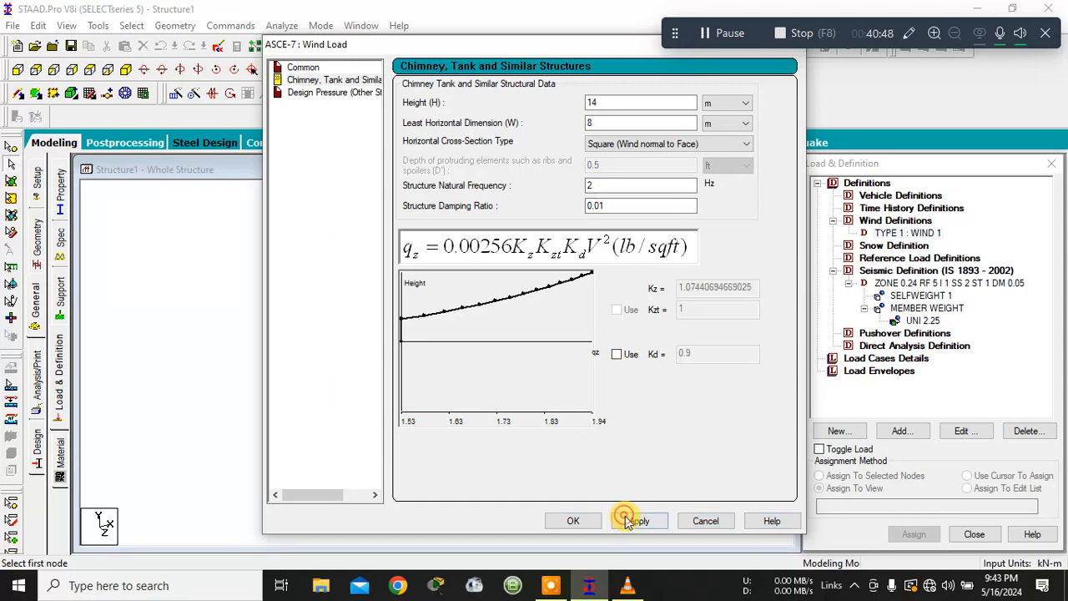
- Accept the ASCE-7 design pressures and add the resulting intensity versus height table to WIND 1
click(332, 93)
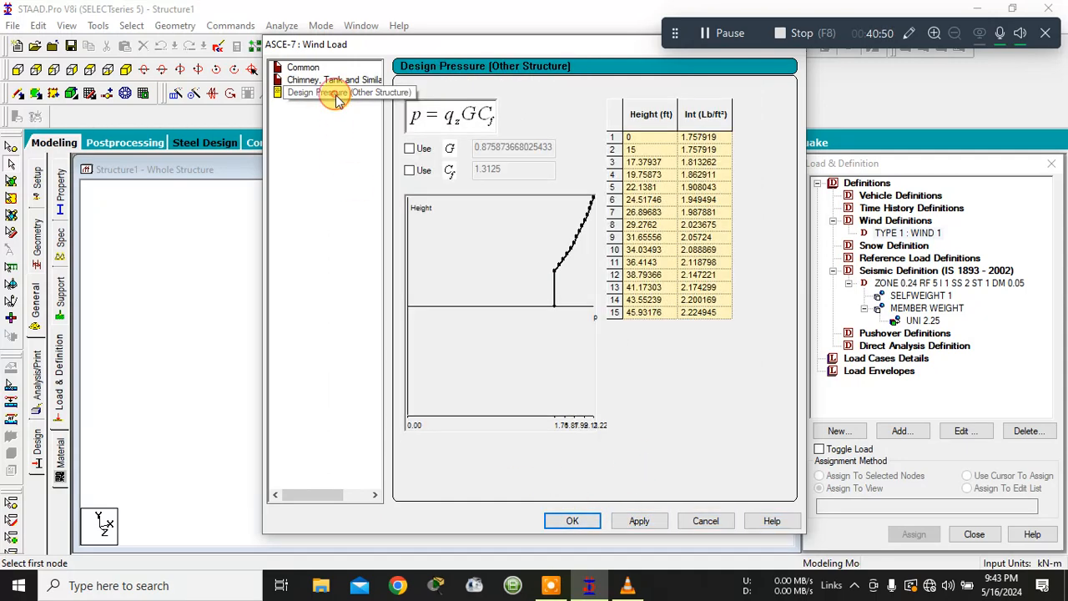
click(576, 521)
drag(654, 296, 644, 344)
click(577, 449)
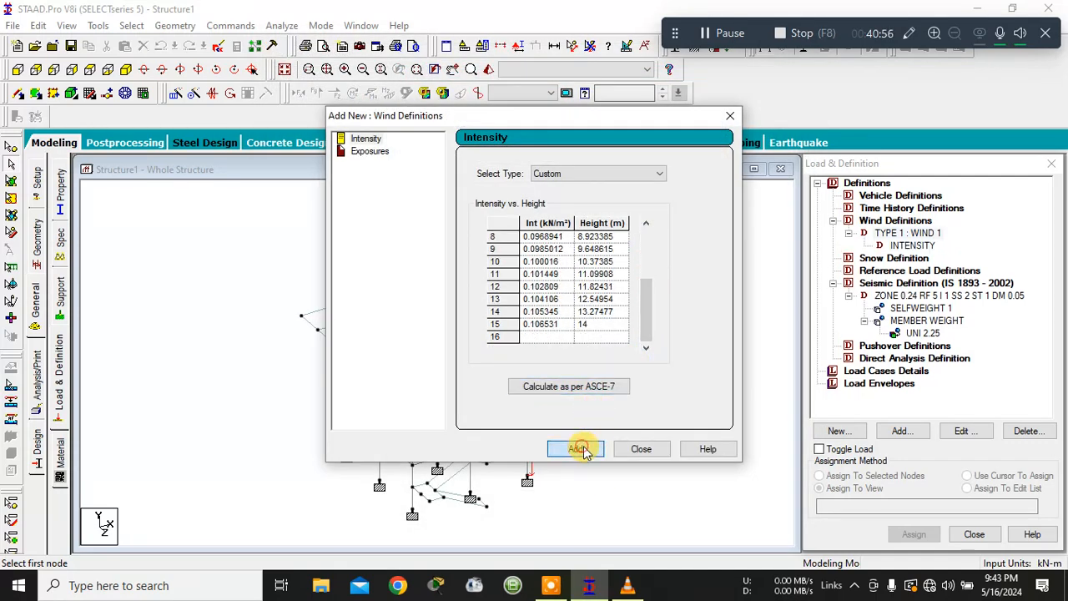
- Add a wind exposure with factor 1 to WIND 1 and assign it to the whole view
click(473, 363)
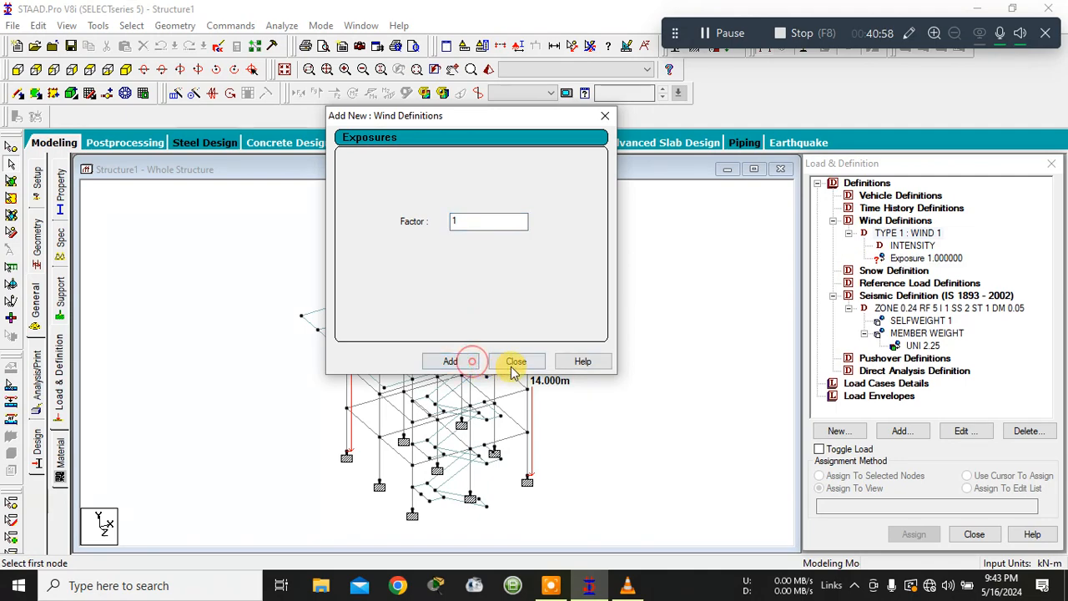
click(516, 361)
click(910, 258)
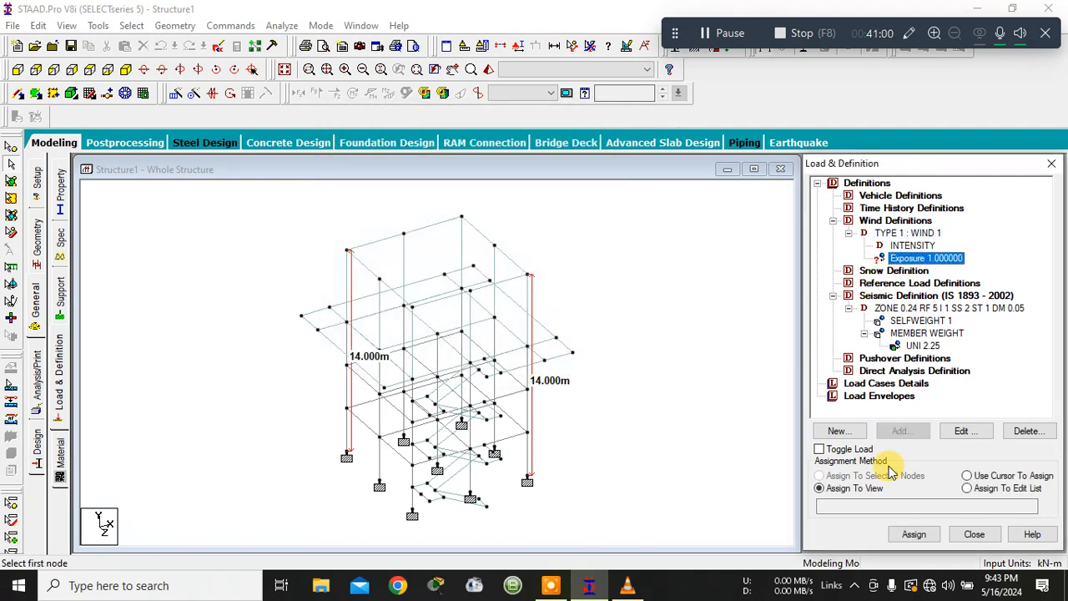
click(914, 534)
click(959, 394)
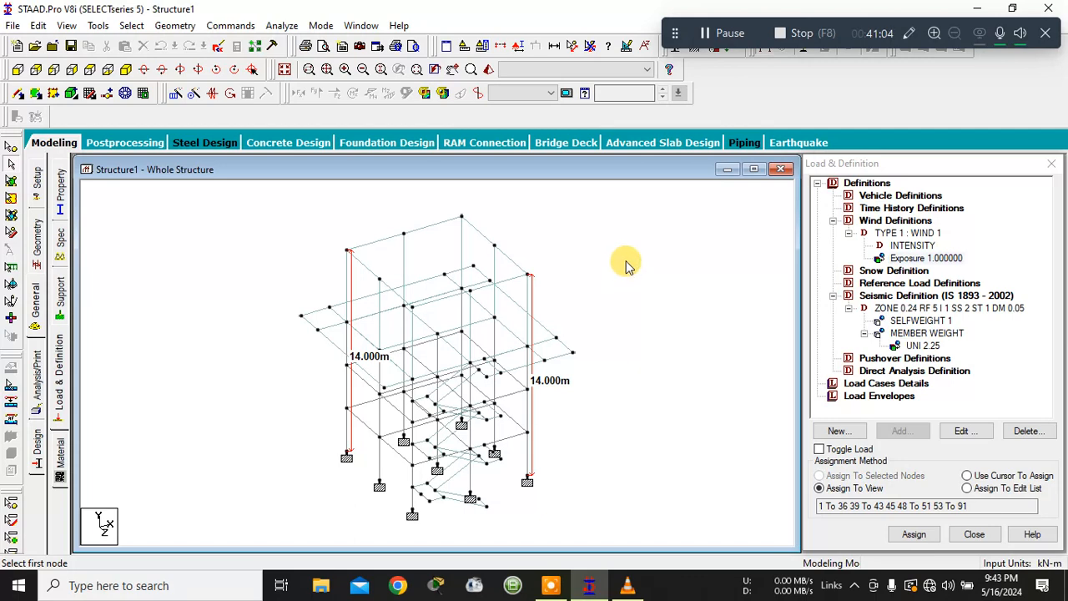
- Add primary load case 1 with loading type Seismic and the title SL X AXIS
click(880, 383)
click(899, 431)
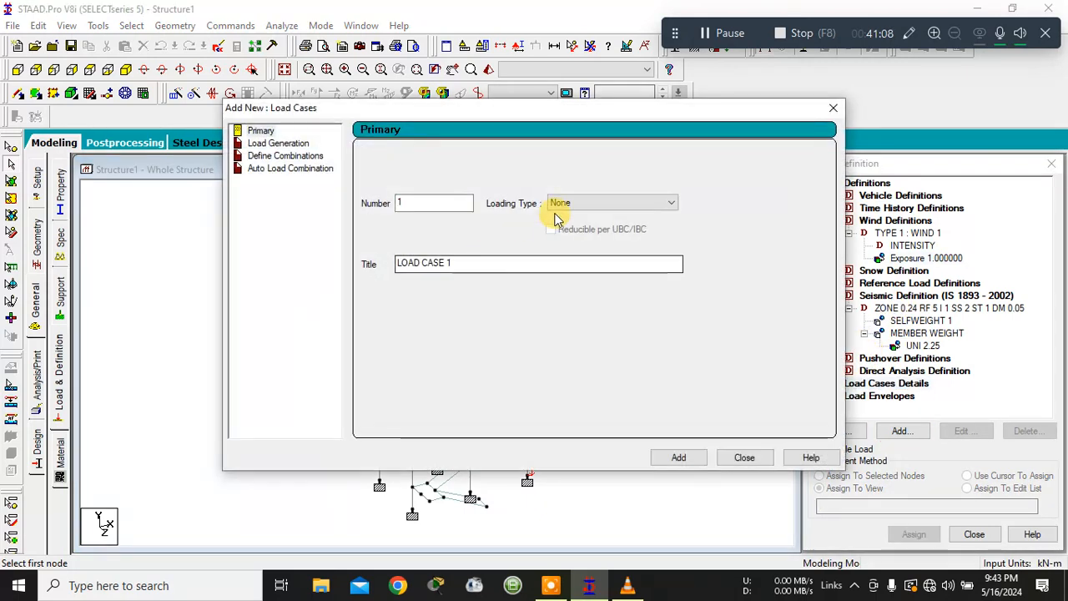
click(589, 205)
click(584, 214)
click(590, 207)
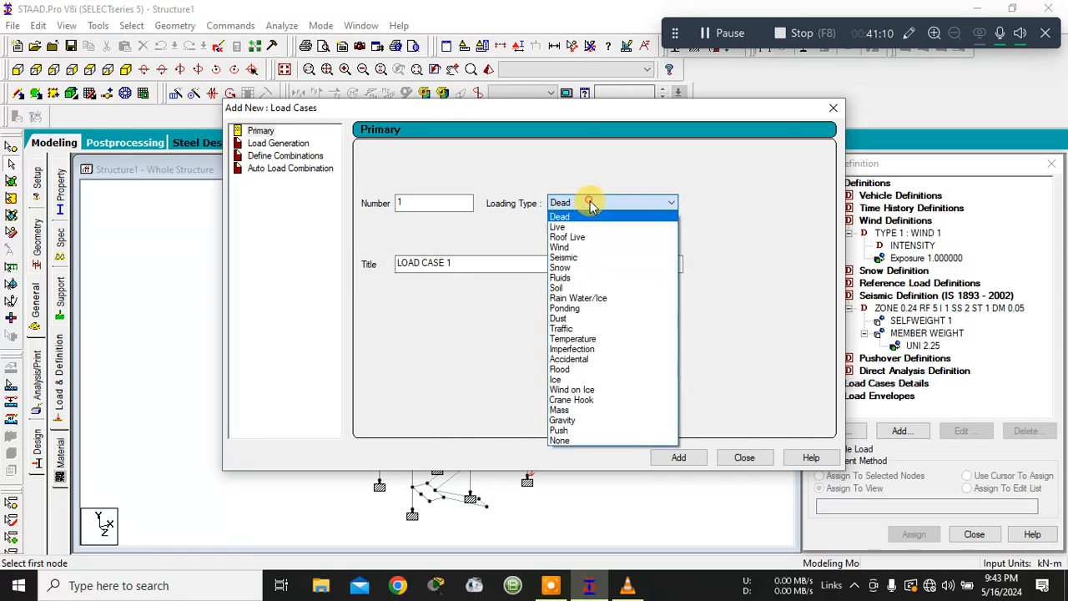
click(574, 258)
click(537, 260)
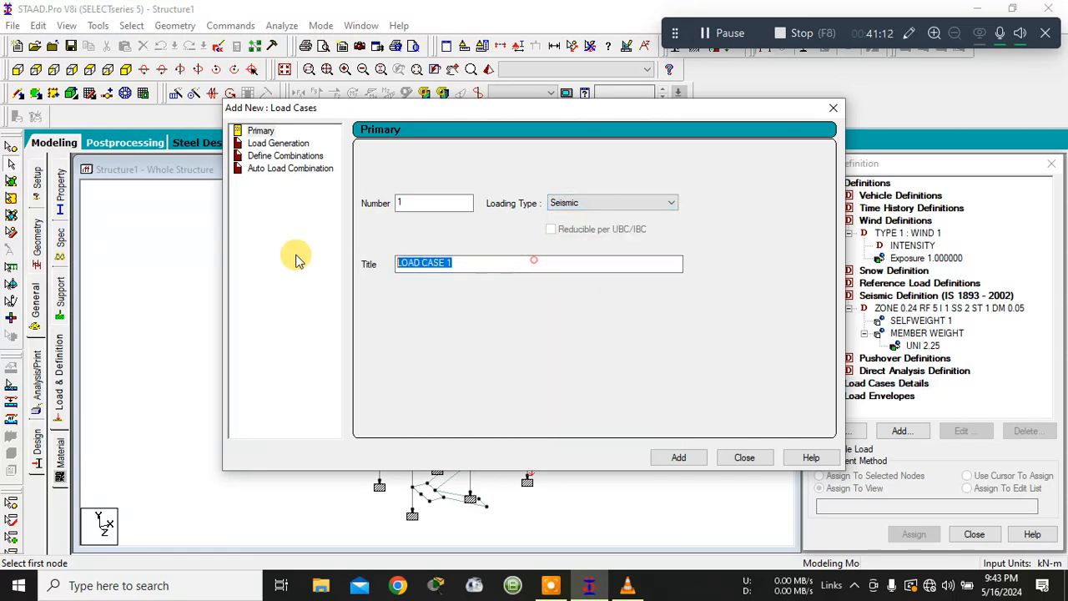
text(SL X AXIS)
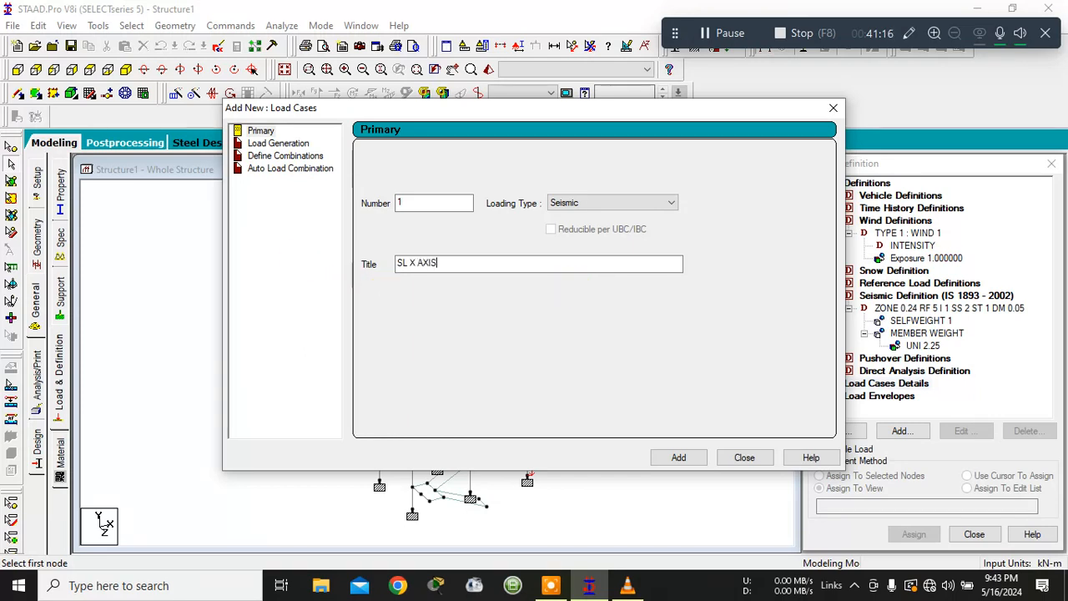
click(680, 457)
- Add primary load case 2 with loading type Seismic and the title SL Z AXIS
drag(458, 263, 293, 256)
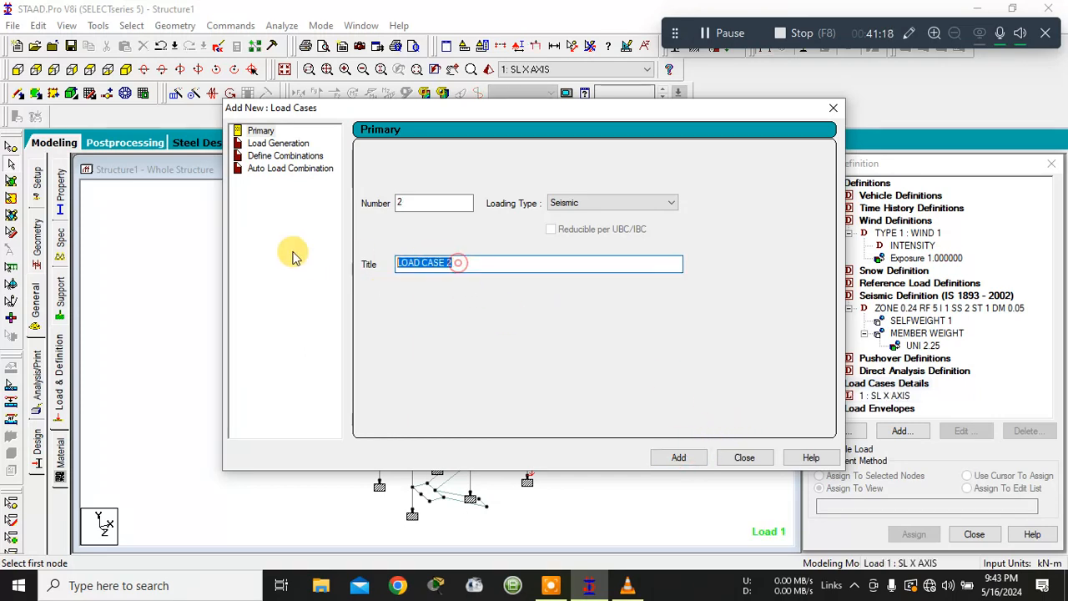
text(SL Z AXIS)
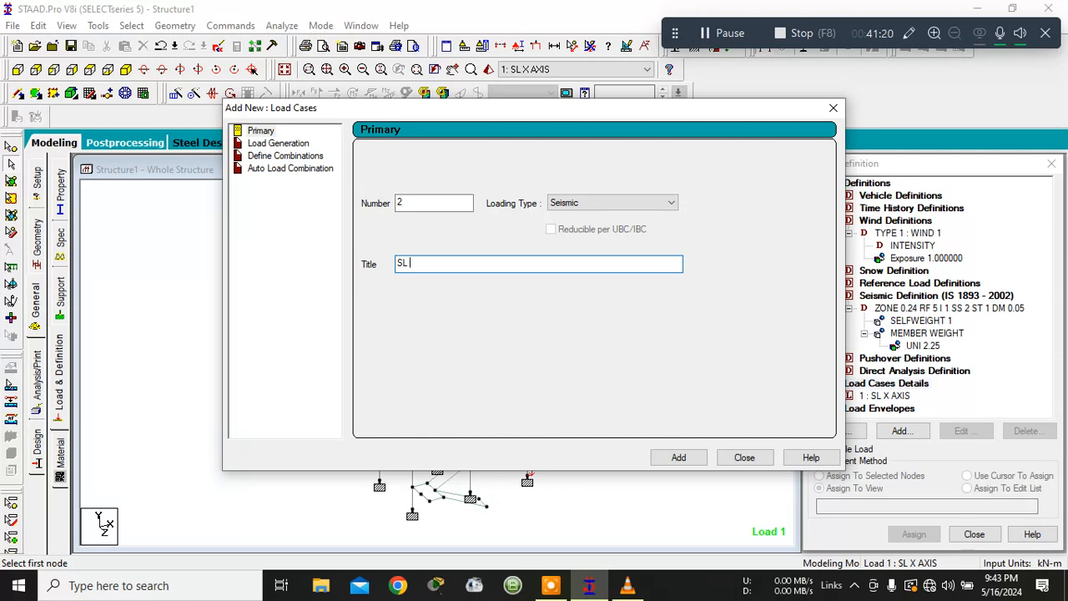
click(659, 455)
- Add two Wind primary load cases, number 3 titled WL X AXIS and number 4 titled WL Z AXIS
click(624, 202)
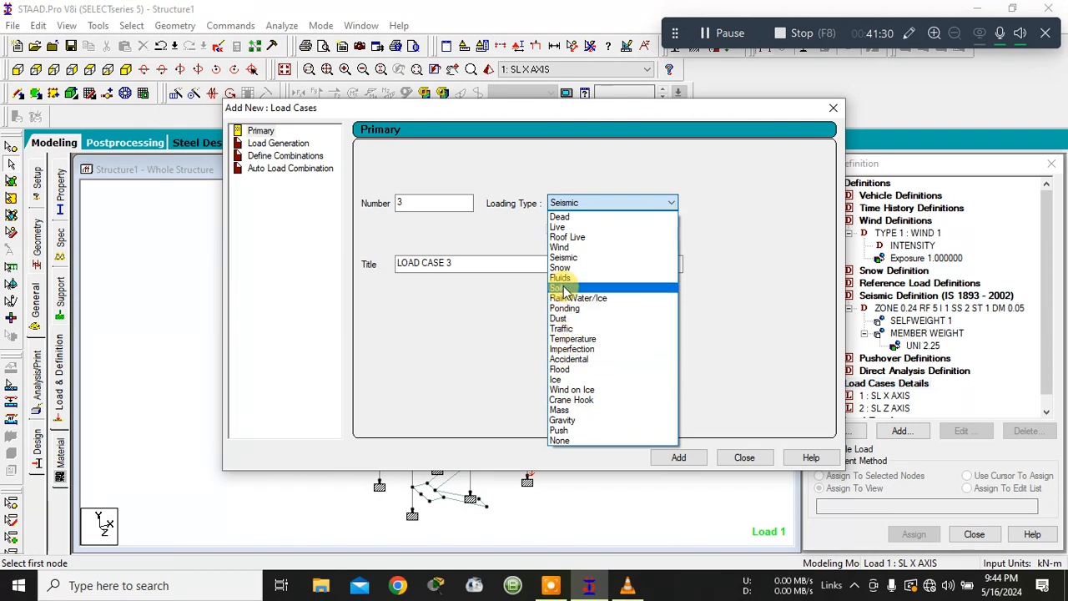
click(560, 247)
drag(497, 261, 230, 276)
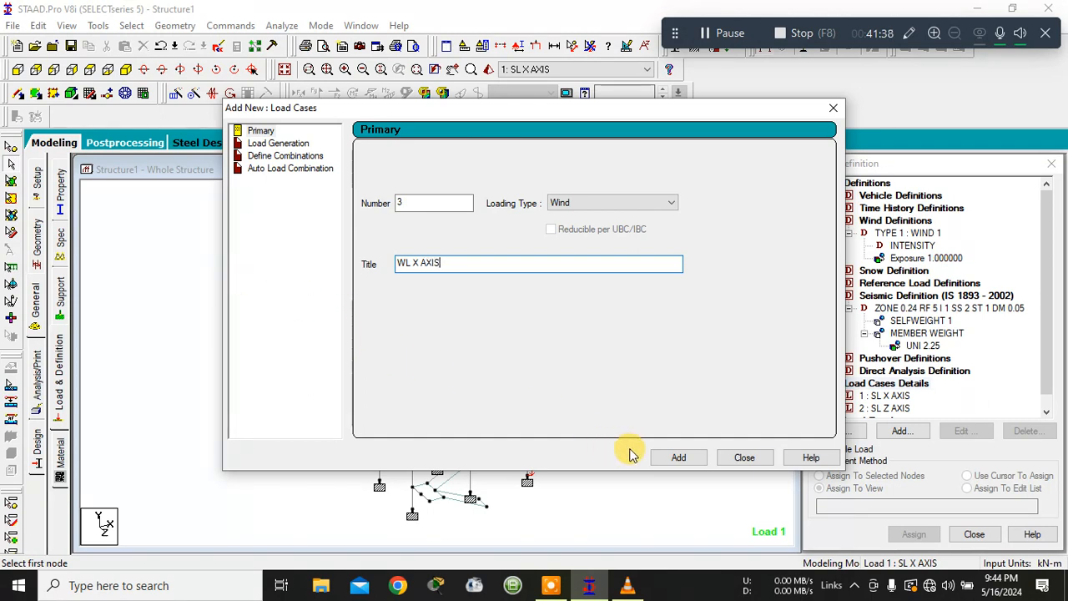
click(679, 456)
drag(487, 265, 242, 261)
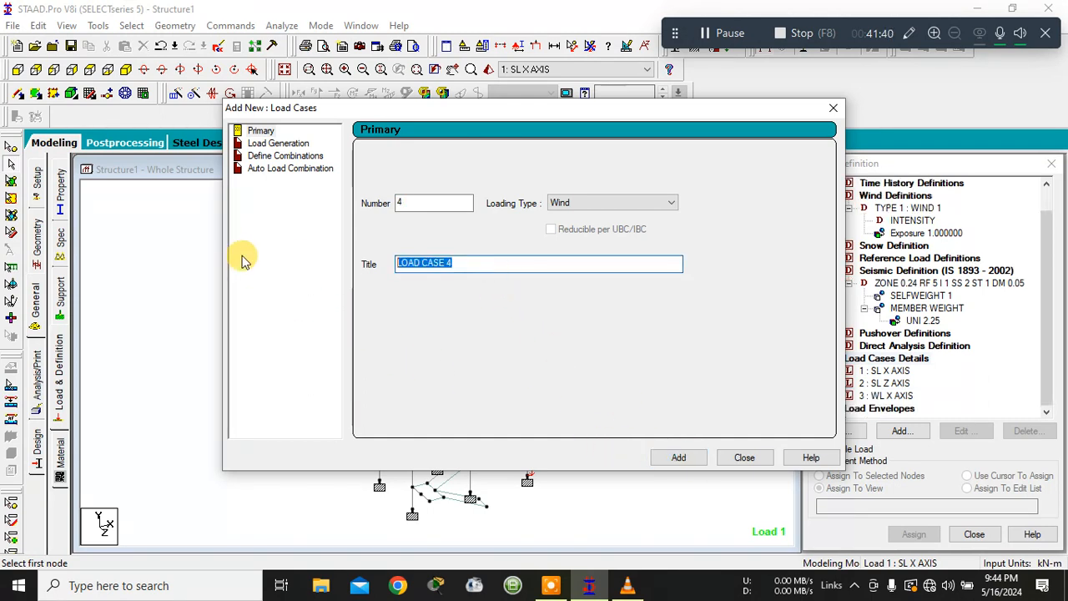
text(WL Z AXIS)
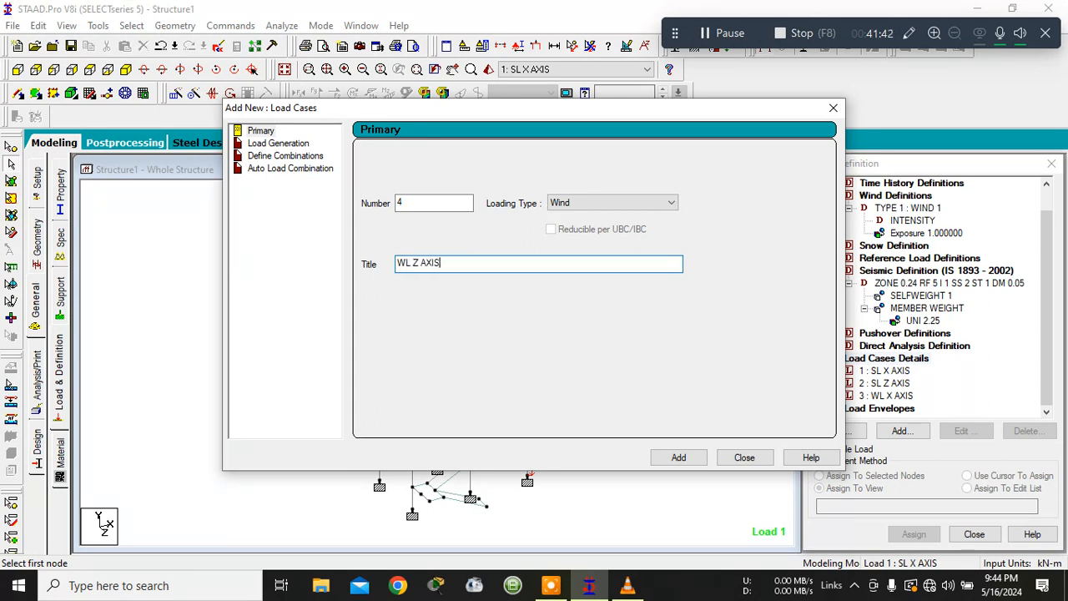
click(683, 458)
- Add primary load case 5 with loading type Dead and the title DL
click(624, 204)
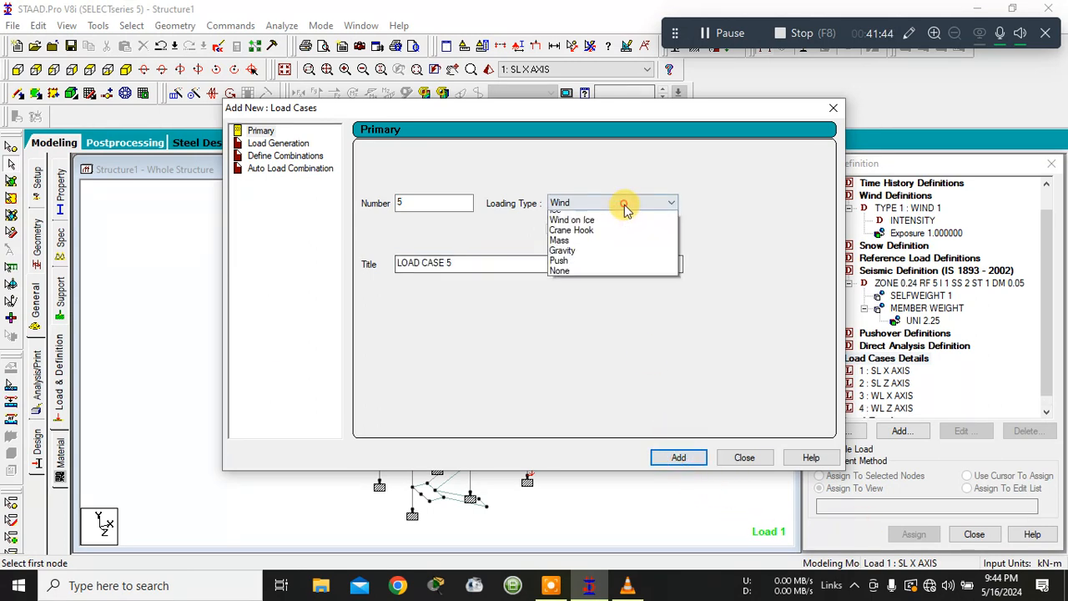
click(594, 216)
drag(492, 263, 301, 283)
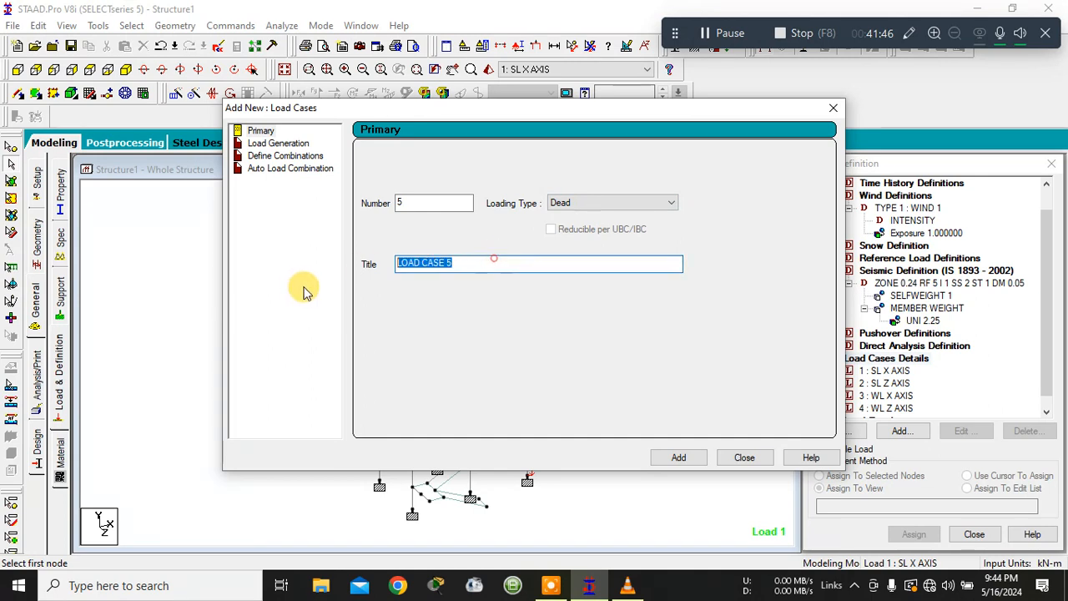
text(S)
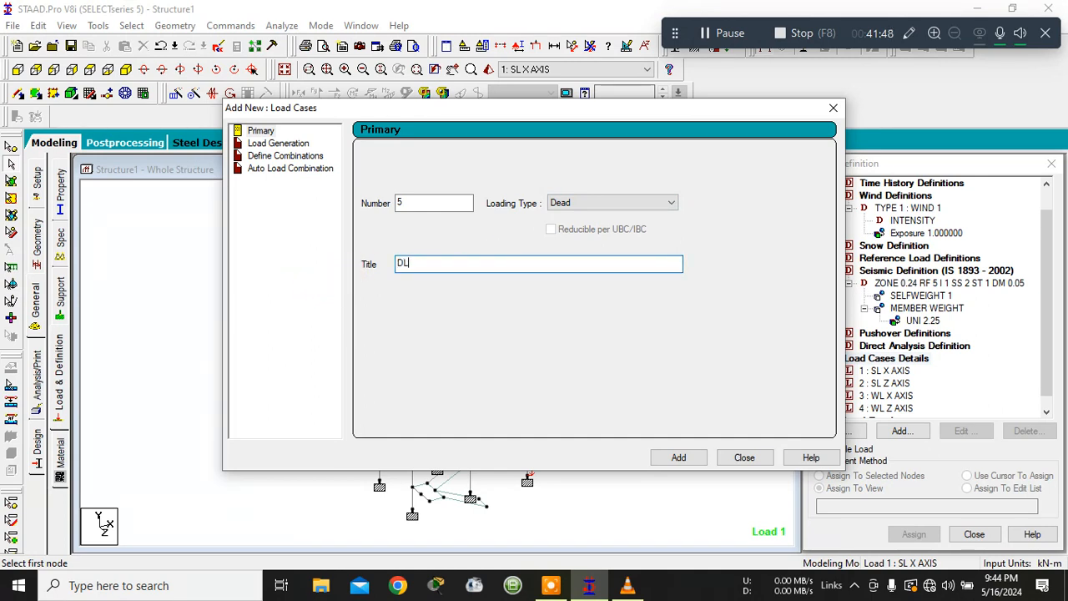
text(L)
click(679, 458)
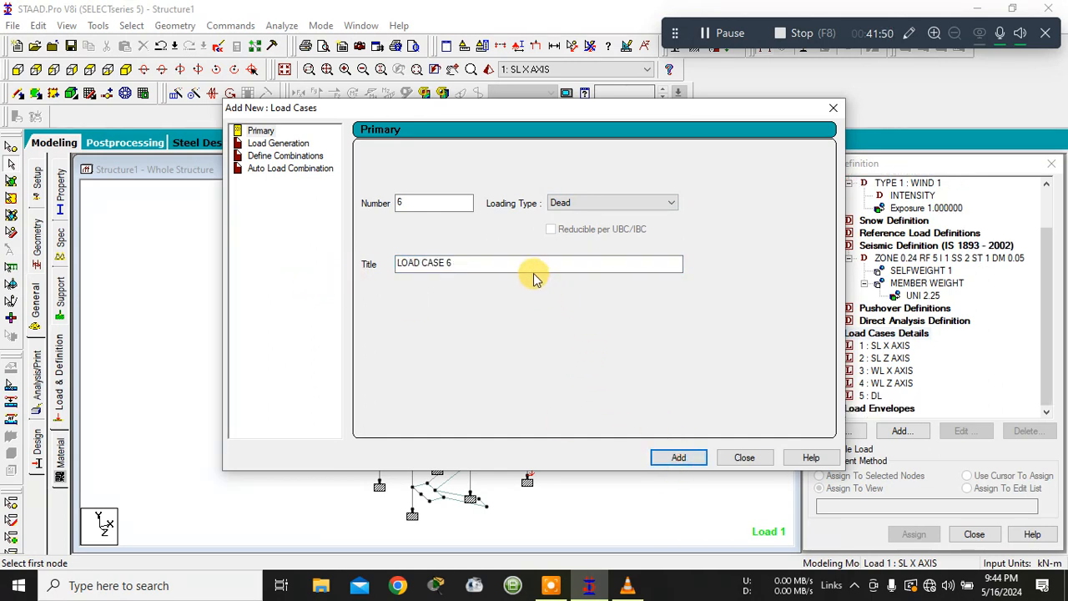
- Add primary load case 6 with loading type Fluids and the title FL
drag(532, 264, 209, 270)
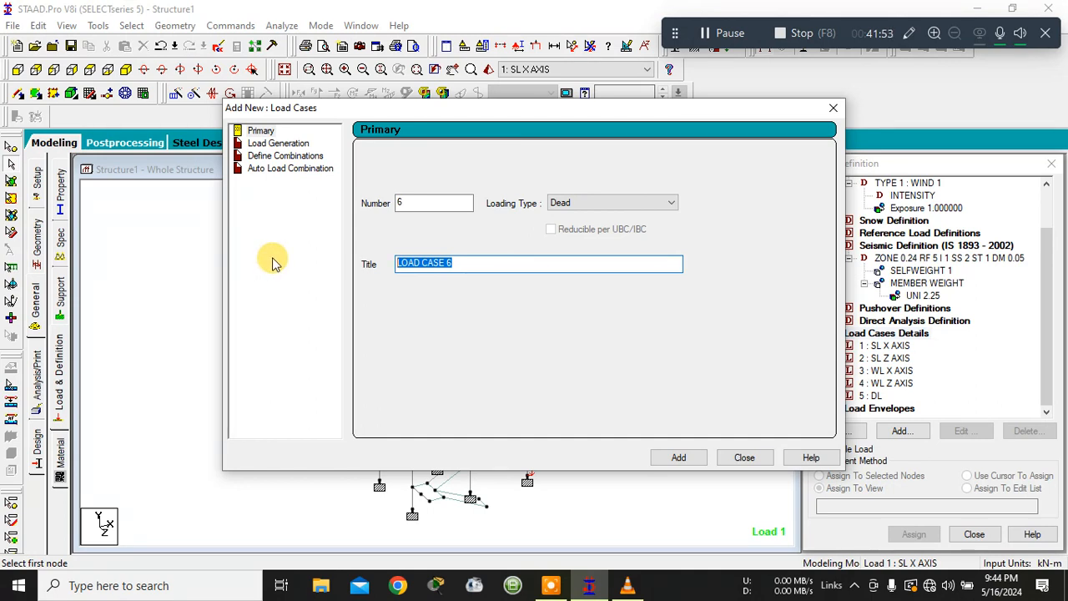
click(559, 205)
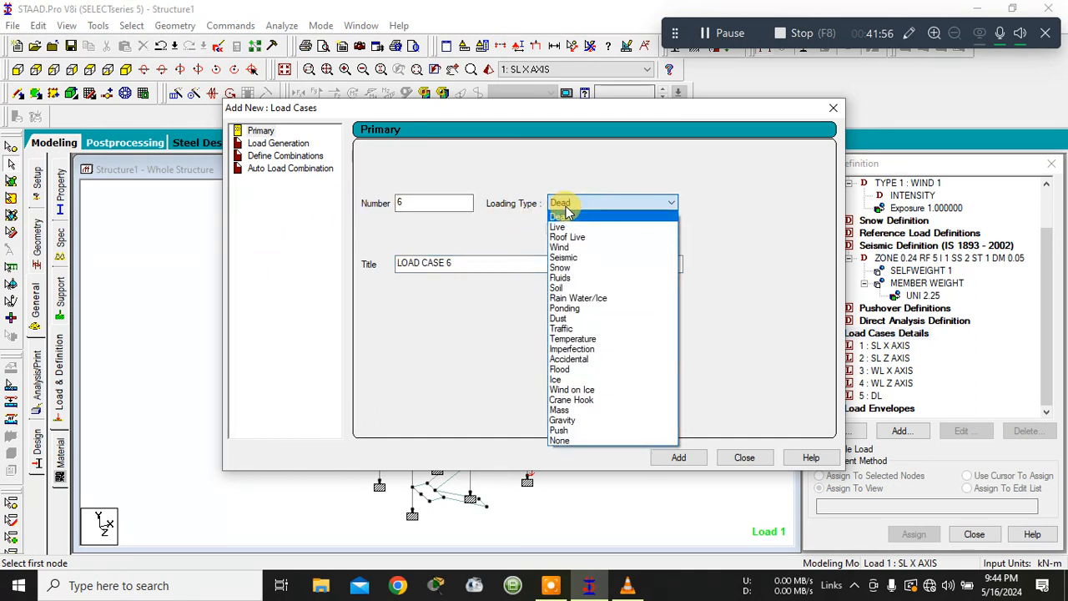
click(574, 280)
drag(571, 269, 183, 263)
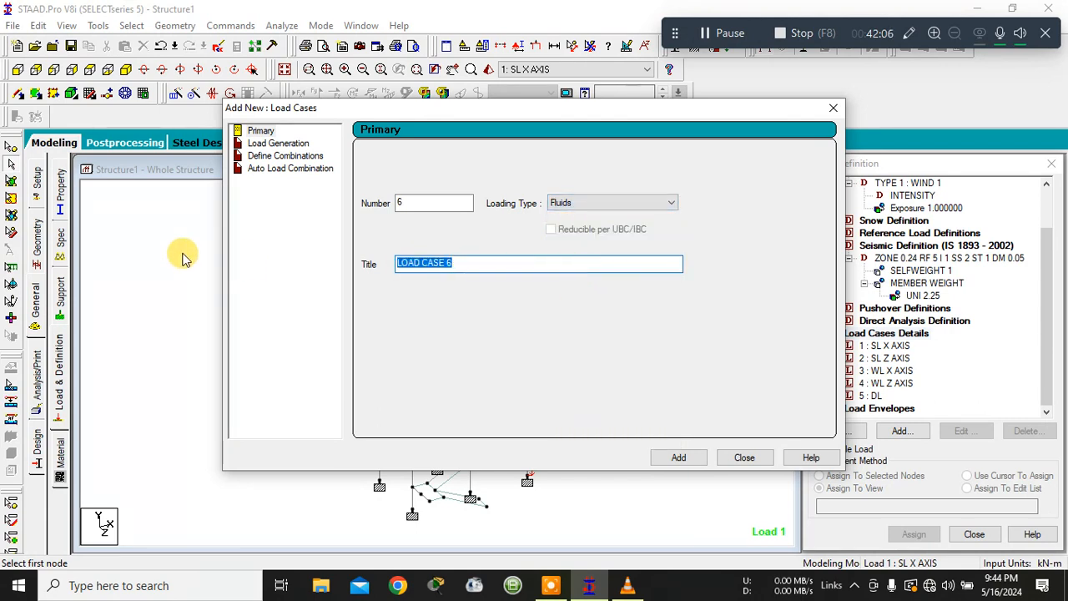
text(FL)
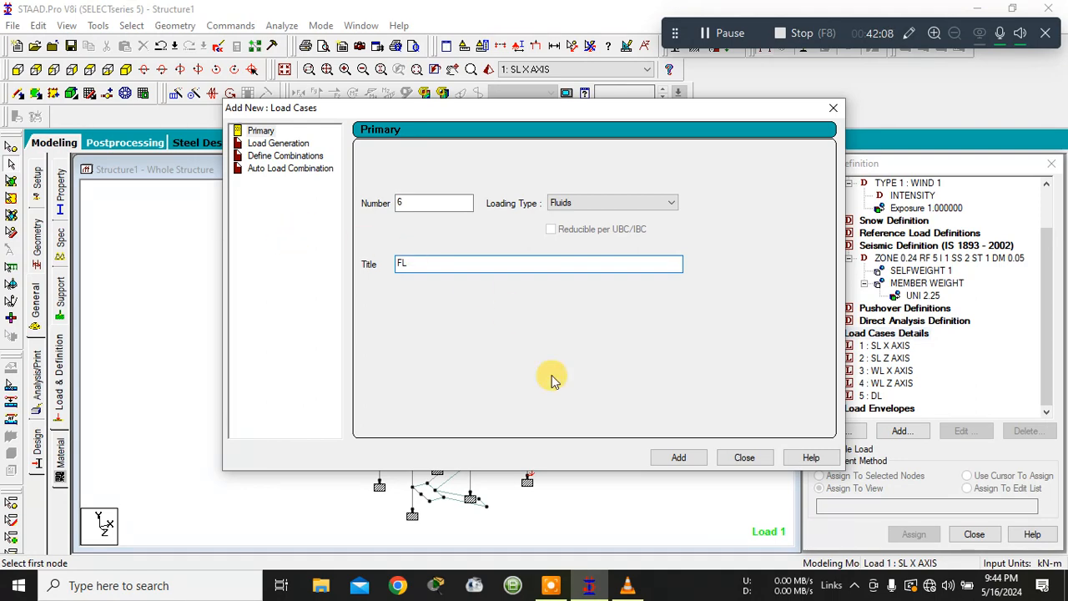
click(679, 456)
click(742, 457)
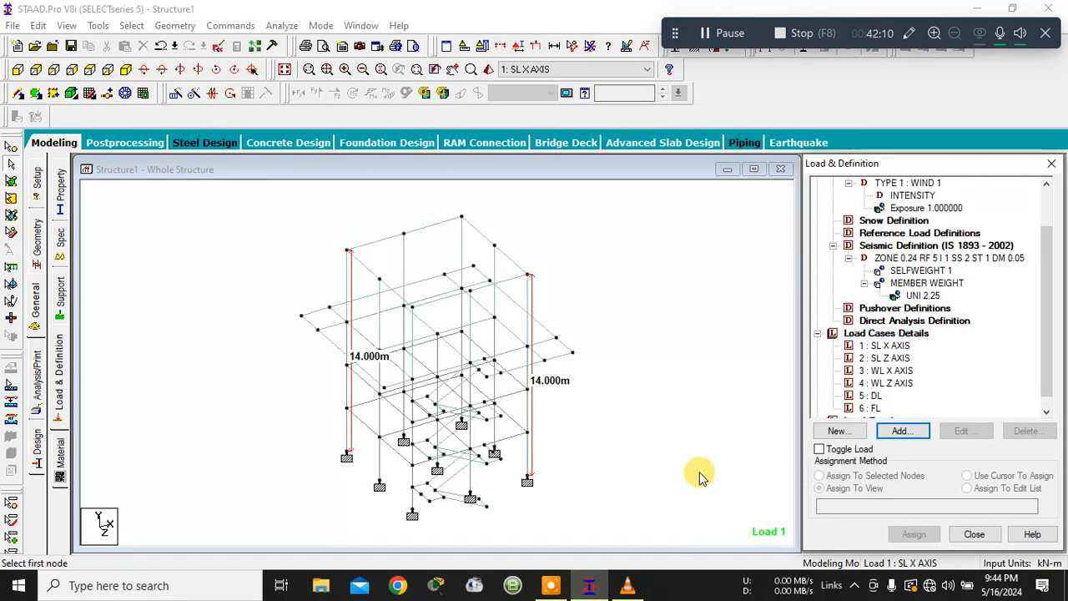
click(698, 480)
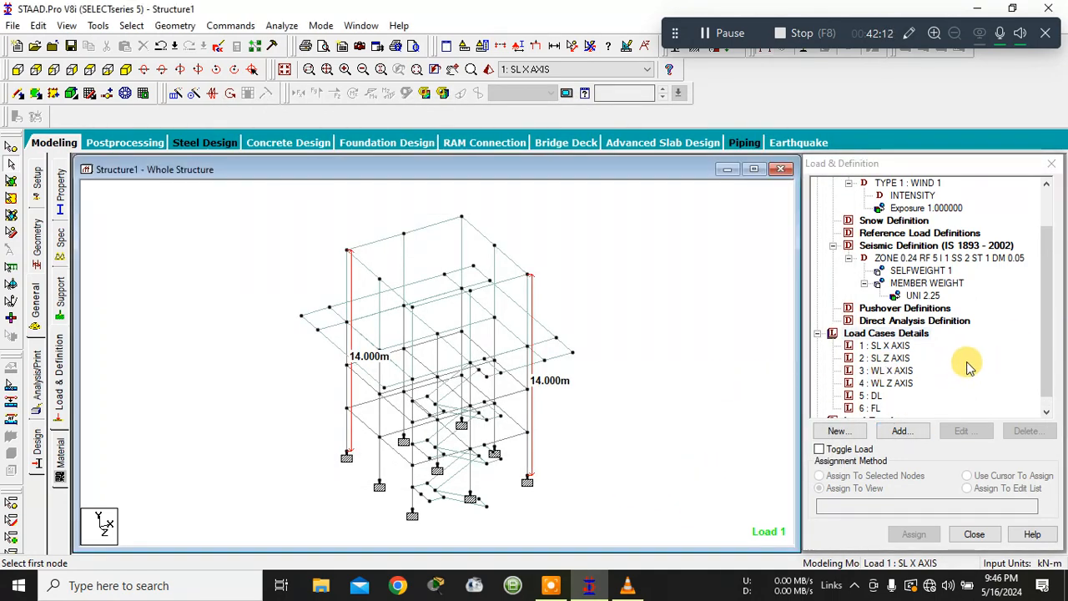
- Add primary load case 7 with loading type Live and the title L.L
scroll(966, 362, down, 1)
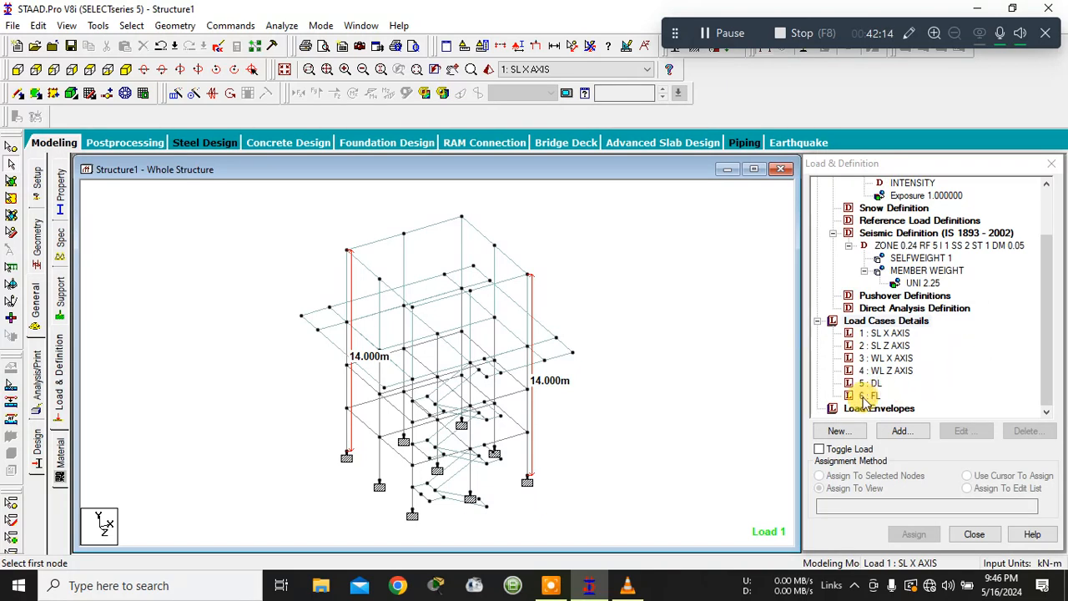
click(884, 321)
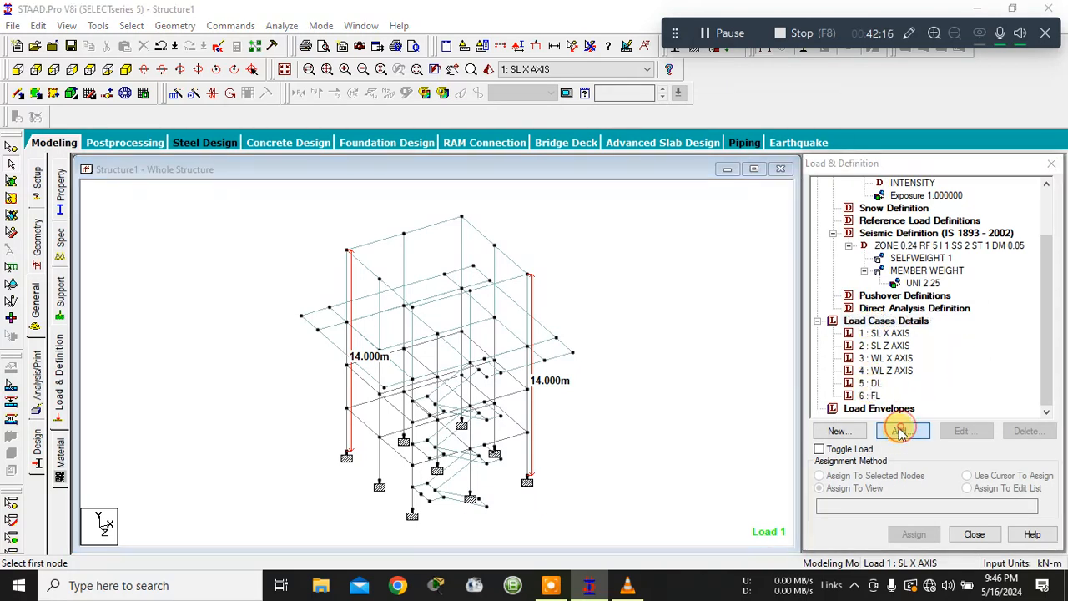
click(899, 431)
click(562, 203)
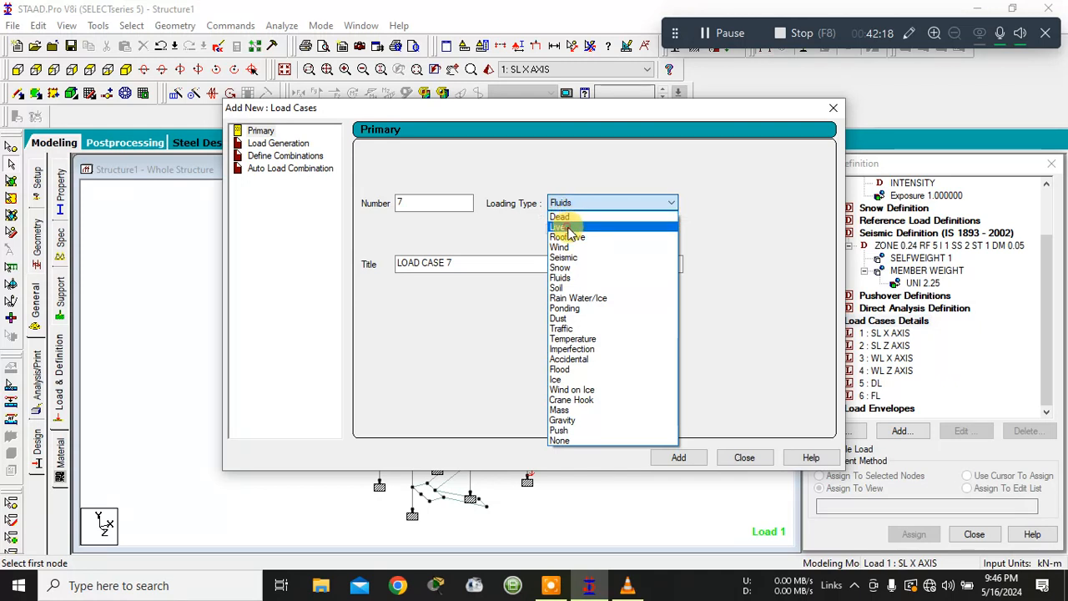
click(568, 227)
click(503, 262)
drag(395, 278, 284, 283)
text(LL)
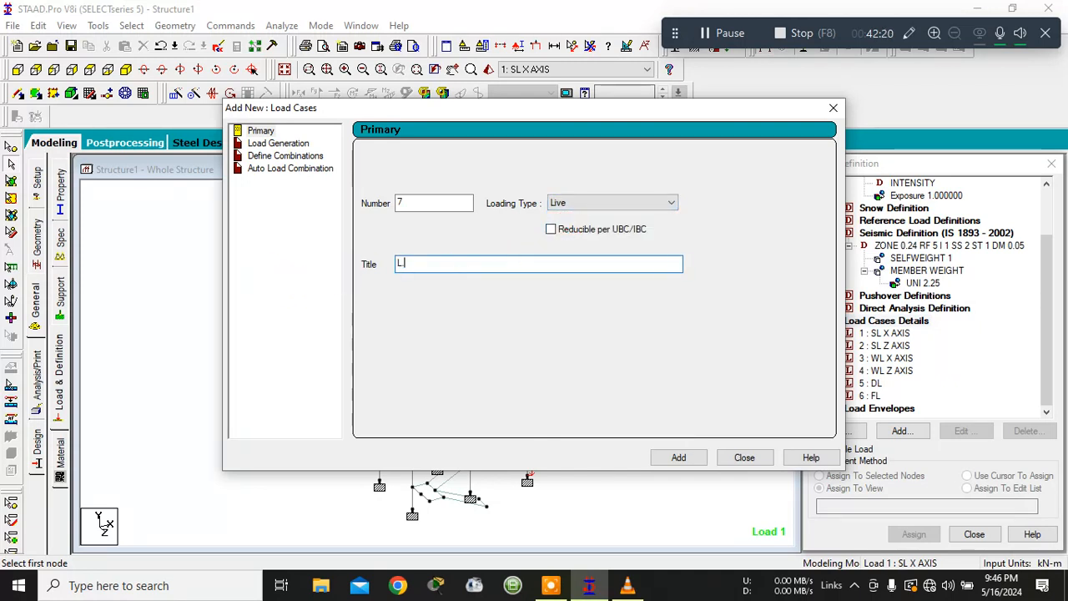
click(689, 457)
click(726, 461)
- Add a seismic load in the X direction with factor 1 to load case 1, SL X AXIS
scroll(1030, 367, down, 1)
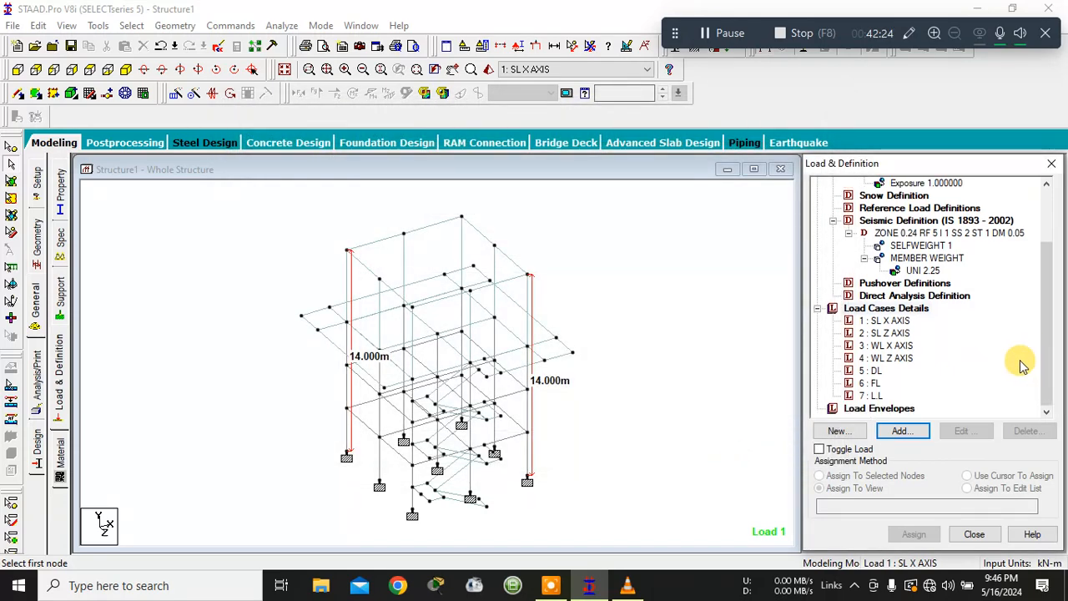
click(873, 322)
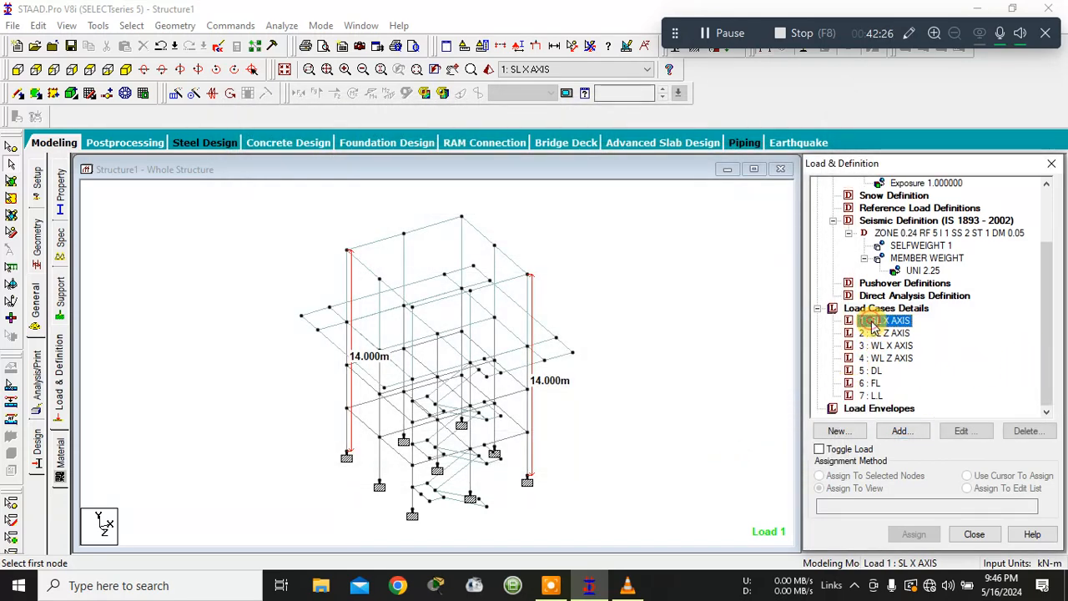
click(904, 431)
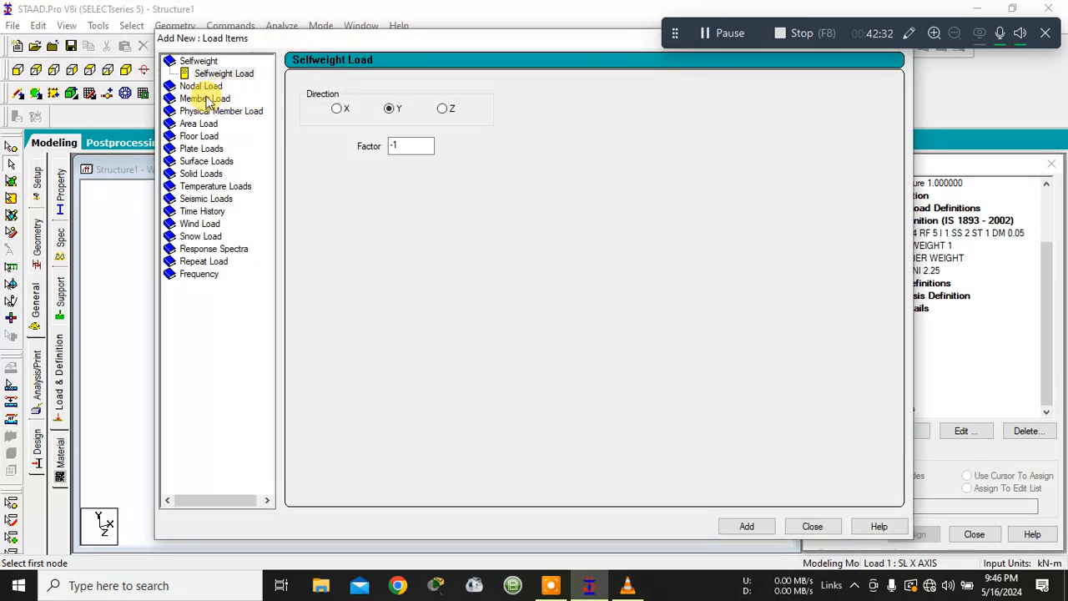
click(201, 199)
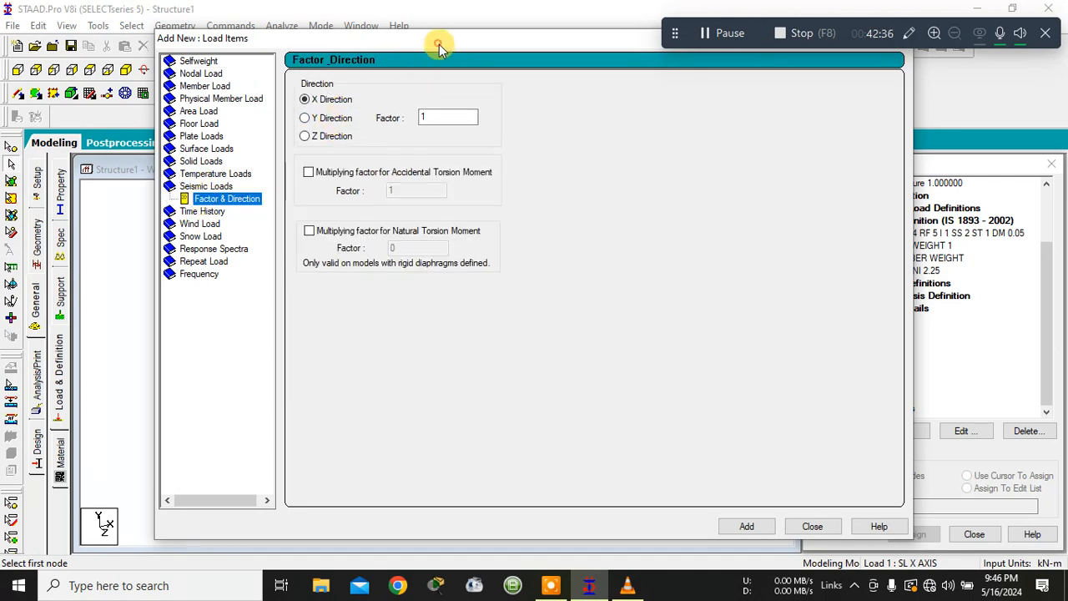
drag(439, 44, 263, 37)
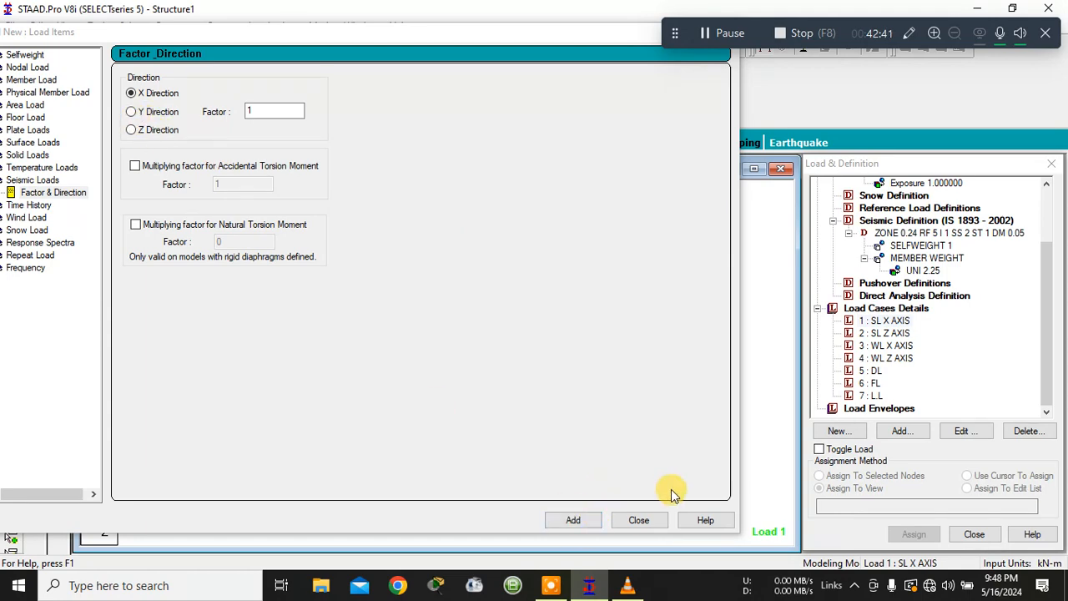
click(584, 519)
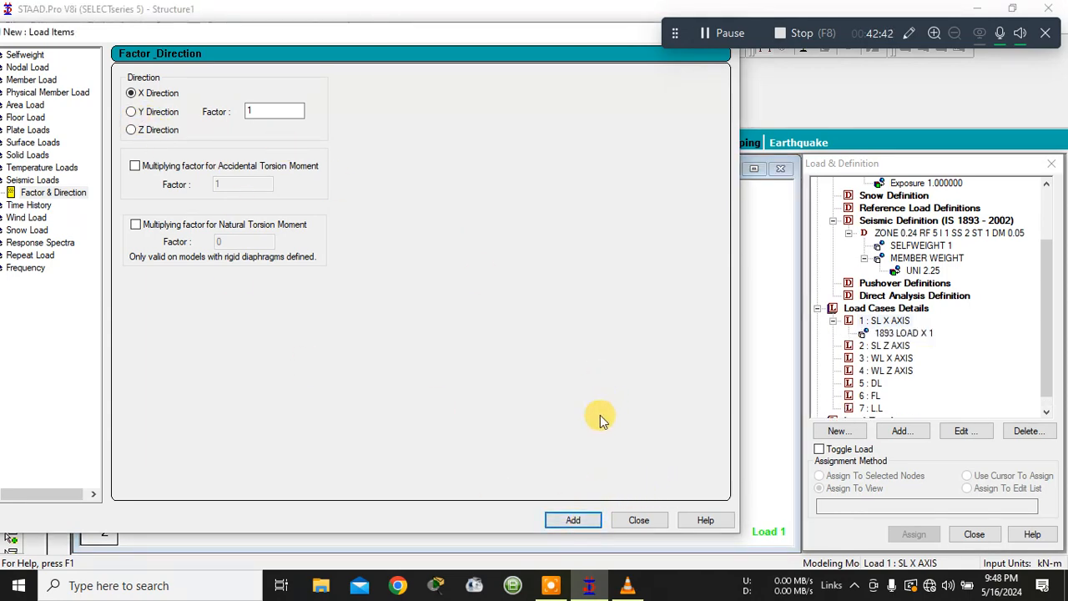
click(639, 520)
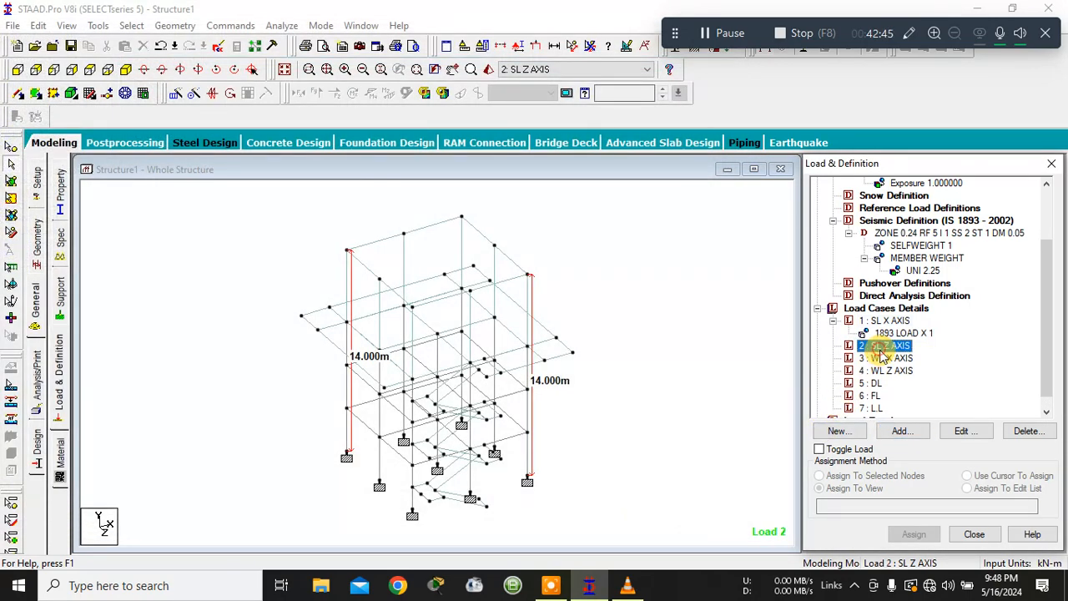
- Add a seismic load in the Z direction with factor 1 to load case 2, SL Z AXIS
click(893, 430)
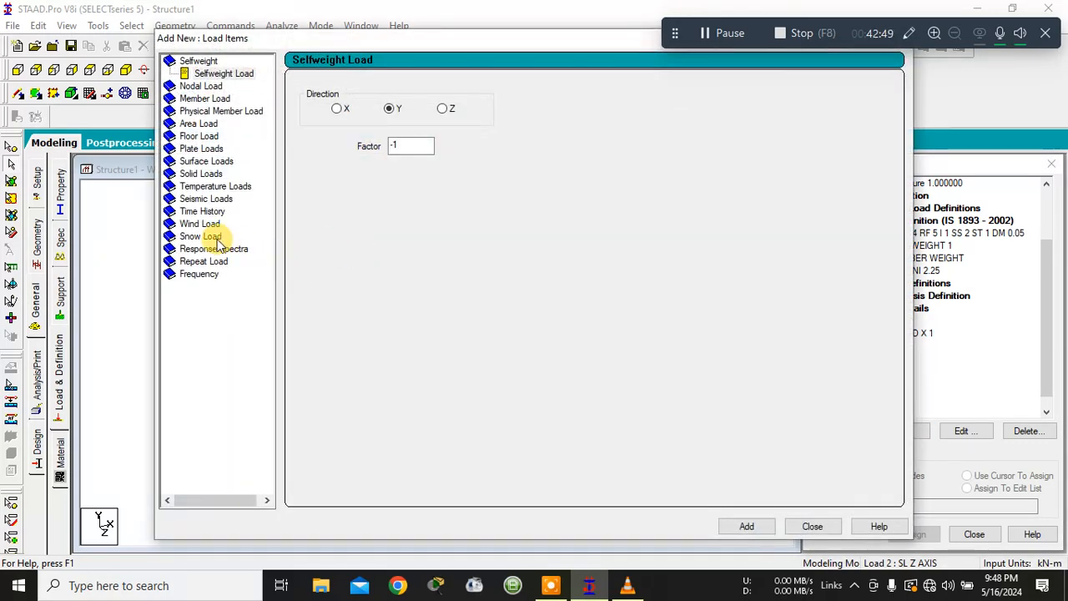
click(208, 199)
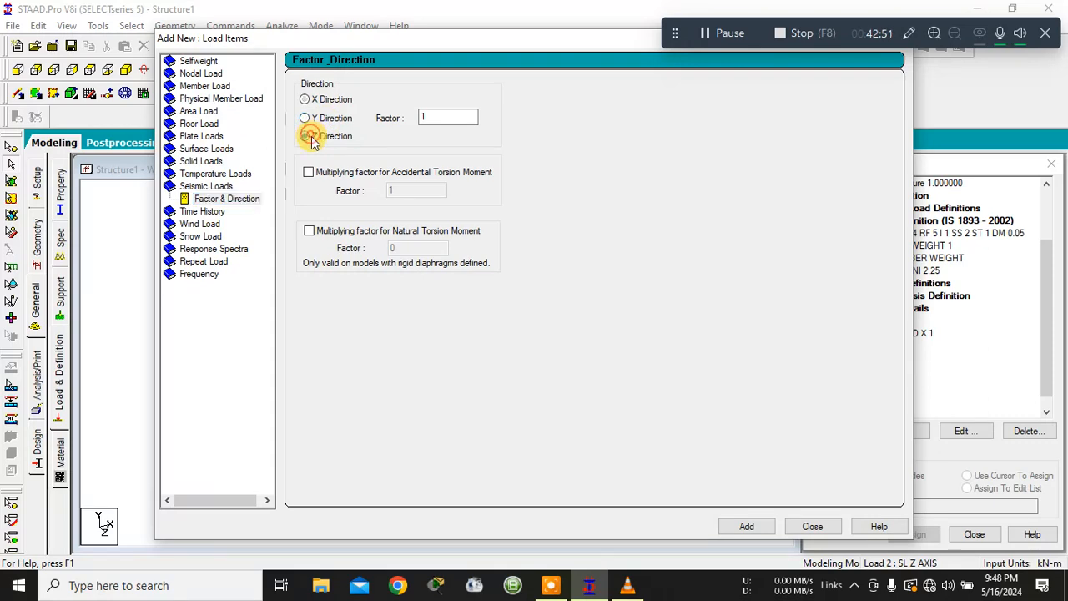
click(305, 136)
drag(476, 40, 373, 53)
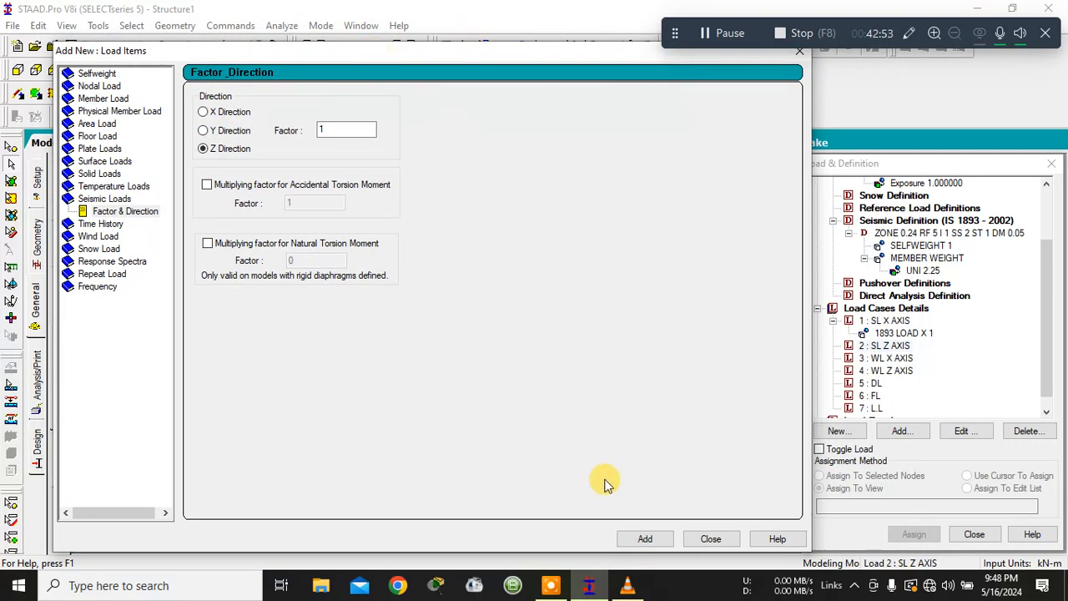
click(645, 538)
click(710, 538)
- Add a type 1 wind load on the X windward face to load case 3, WL X AXIS, with factor 1 and a Y range of 3 to 14 m
click(886, 370)
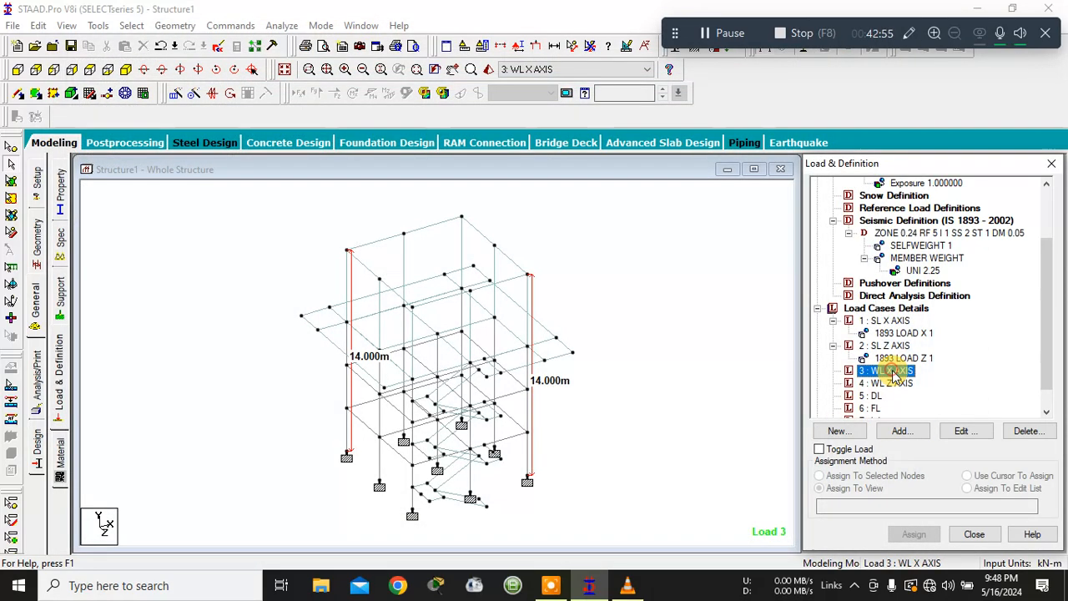
click(829, 438)
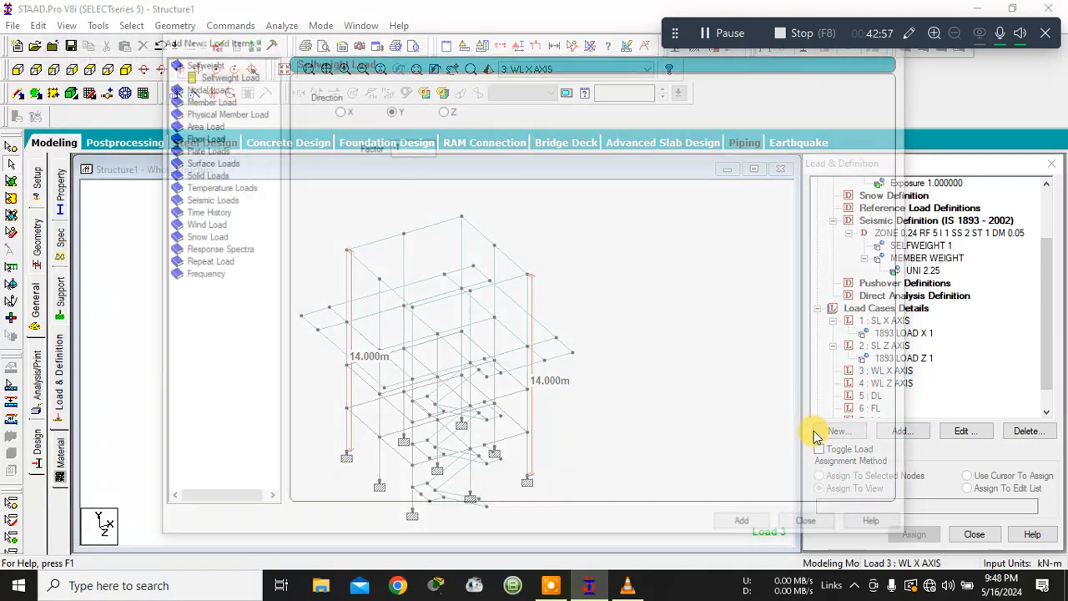
click(200, 223)
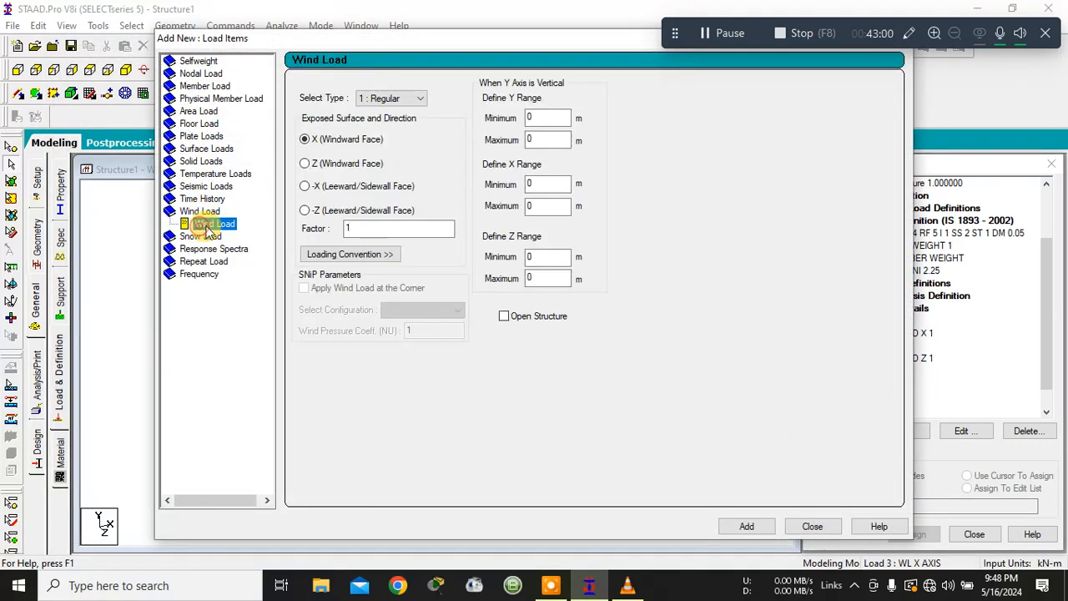
drag(545, 48, 574, 71)
double_click(335, 143)
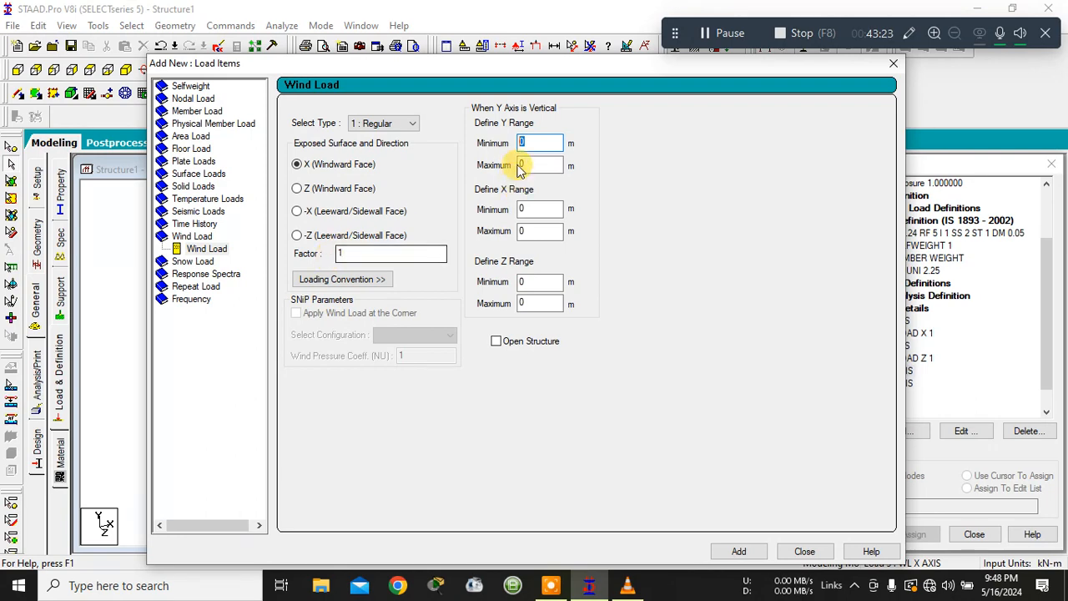
drag(534, 67, 519, 511)
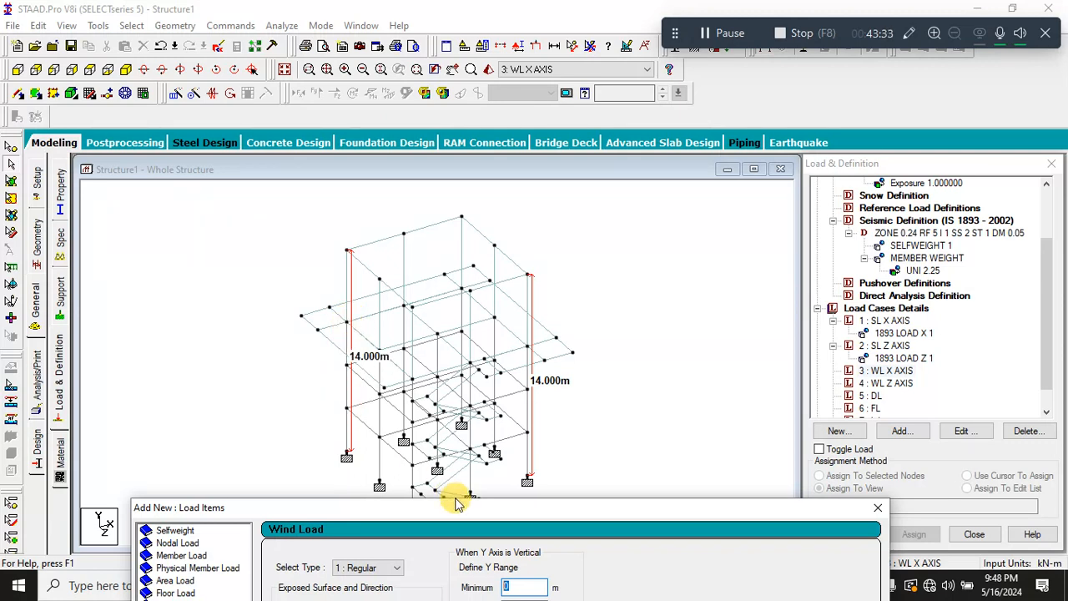
drag(465, 509, 735, 122)
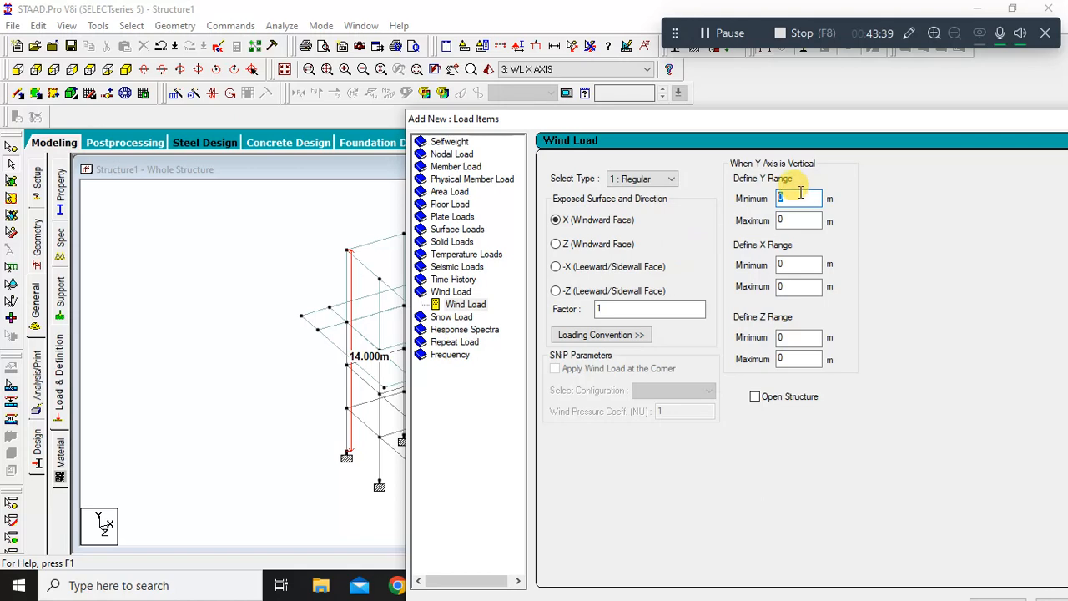
double_click(777, 220)
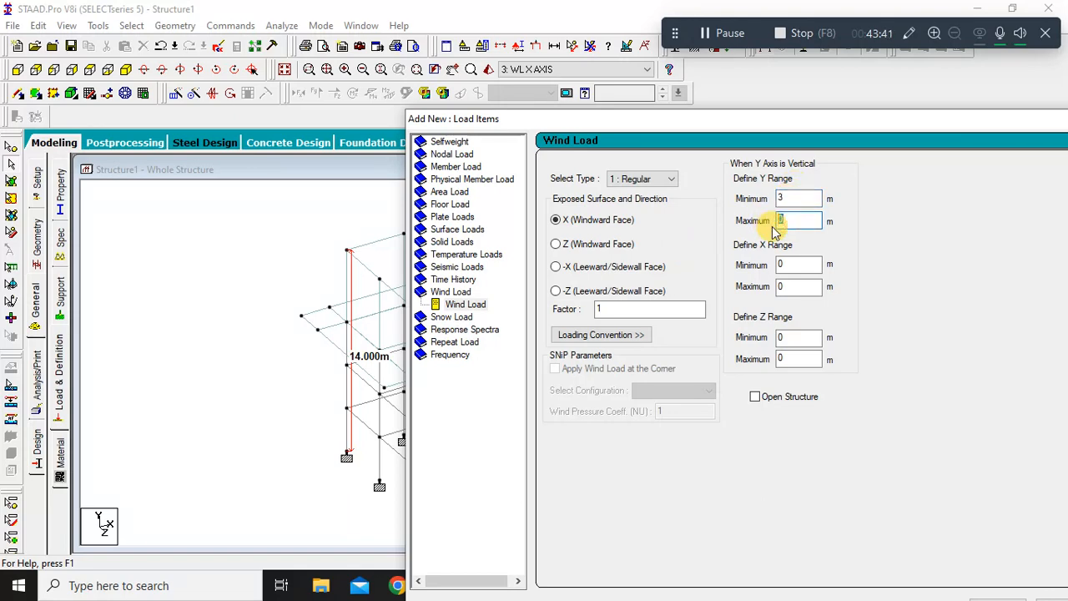
text(14)
drag(803, 121, 574, 77)
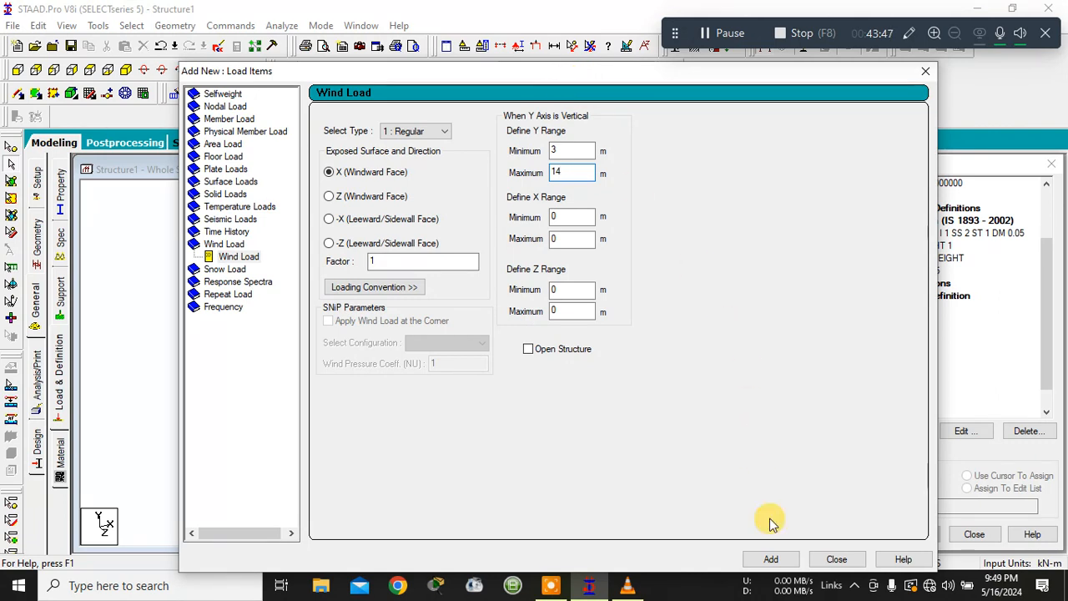
click(771, 560)
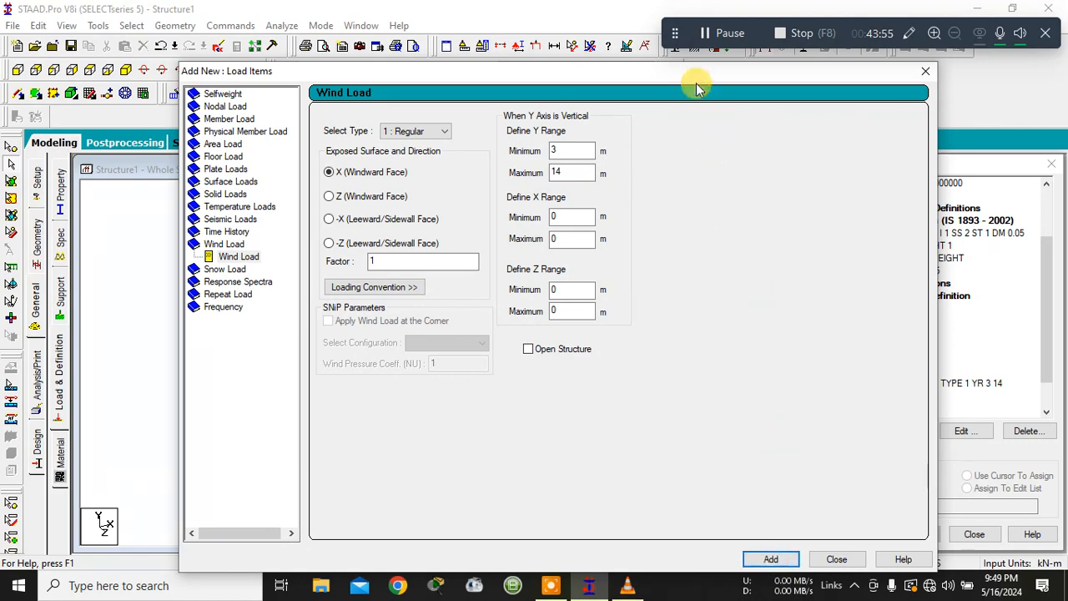
- Add a second X windward wind load with factor -1 and Y range 3 to 14 m to WL X AXIS, and display the factor 1 load on the model
drag(693, 79, 549, 209)
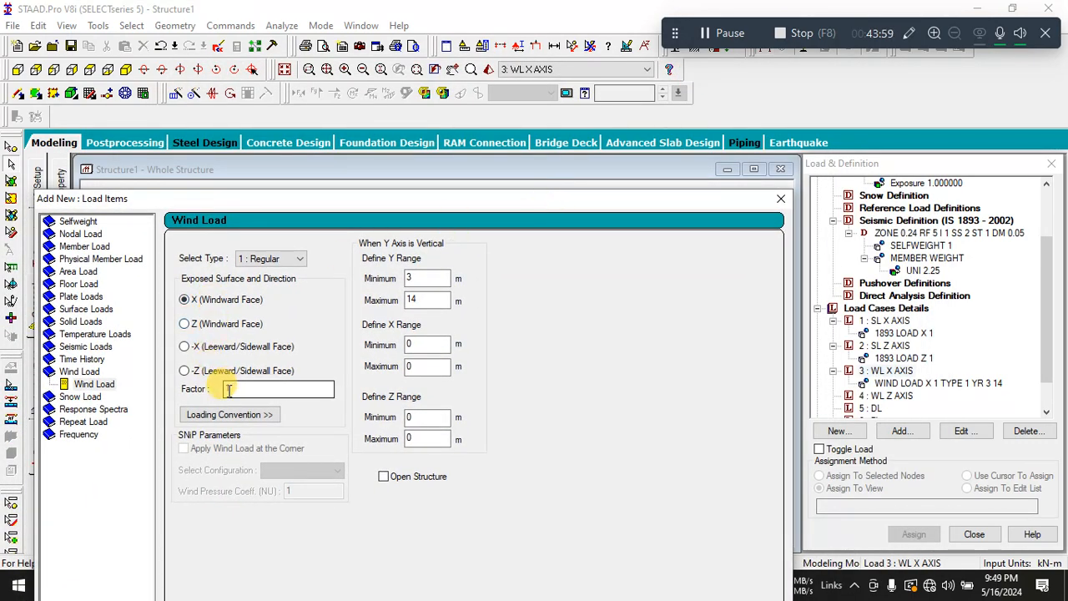
click(269, 388)
text(-1)
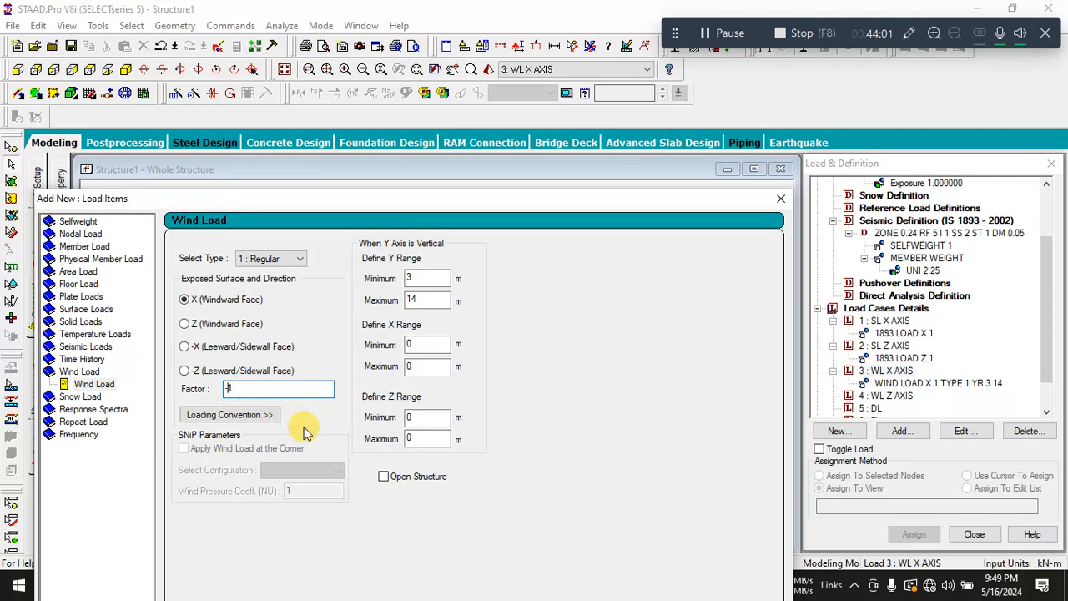
drag(401, 198, 384, 98)
click(610, 584)
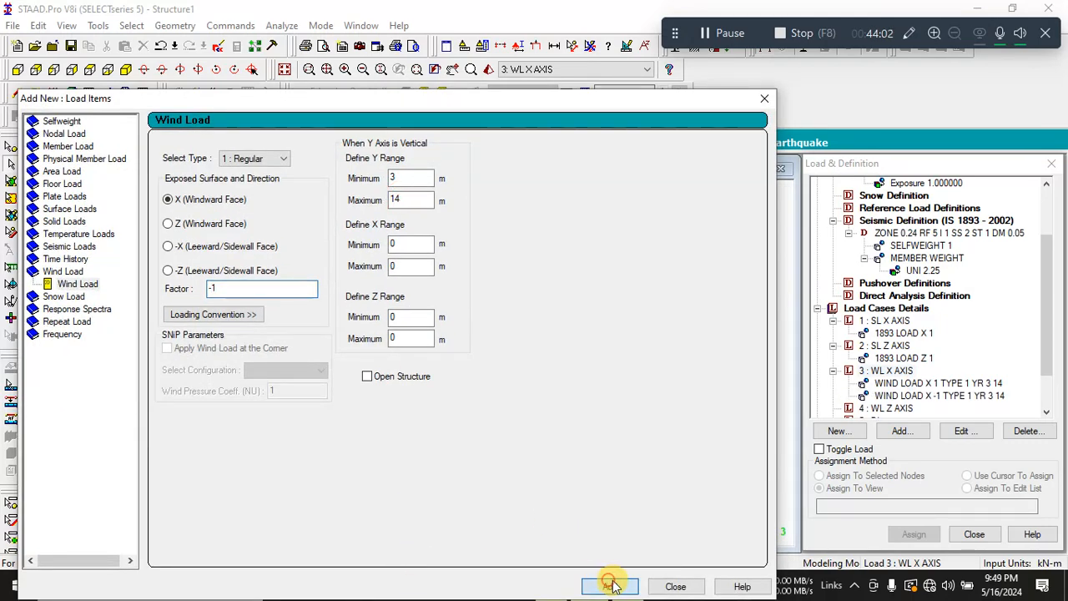
click(675, 586)
click(934, 385)
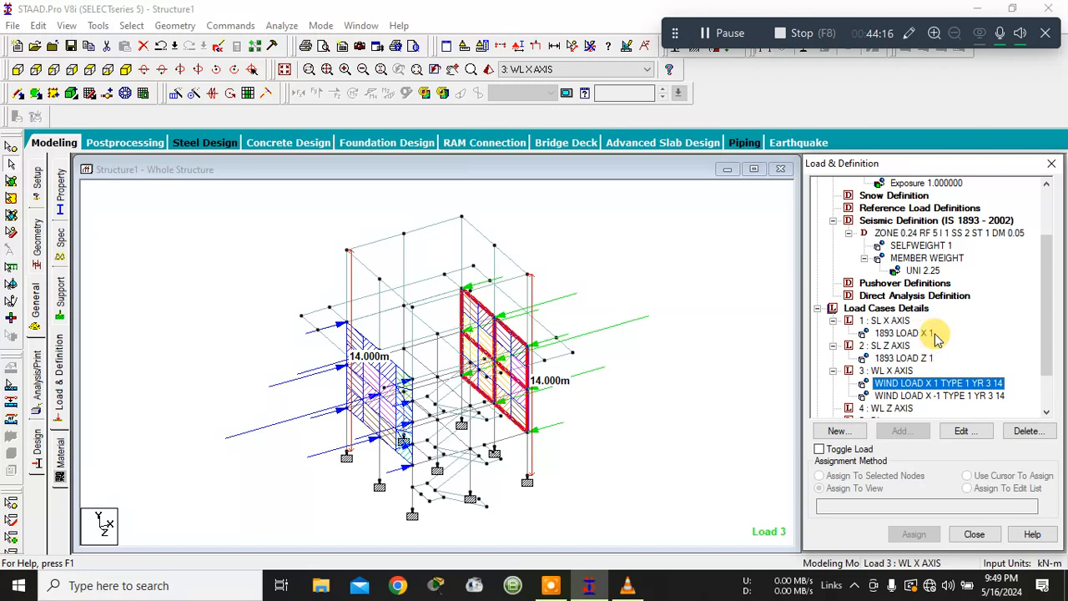
- Add a type 1 wind load on the Z windward face to load case 4, WL Z AXIS, with factor 1 and a Y range of 3 to 14 m
scroll(918, 393, down, 1)
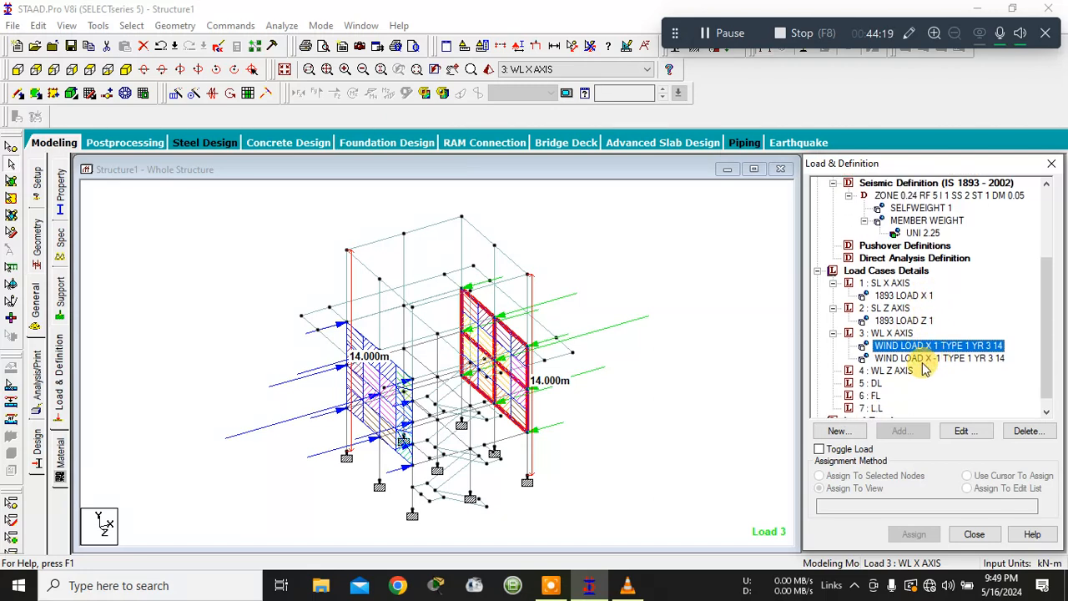
click(899, 373)
click(899, 430)
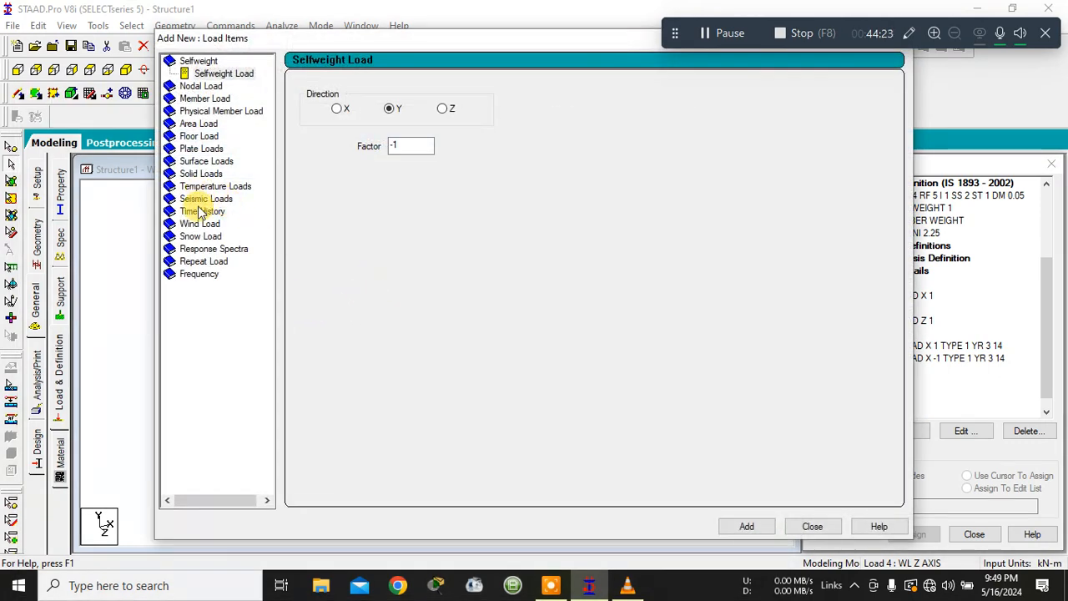
click(204, 224)
click(308, 164)
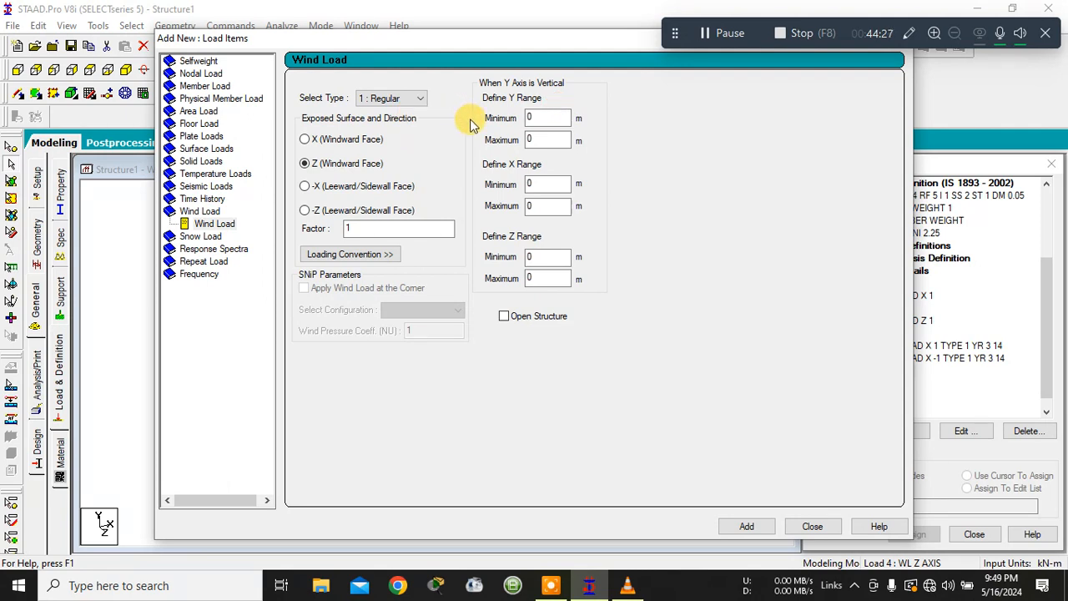
click(530, 117)
text(3)
double_click(541, 139)
text(1)
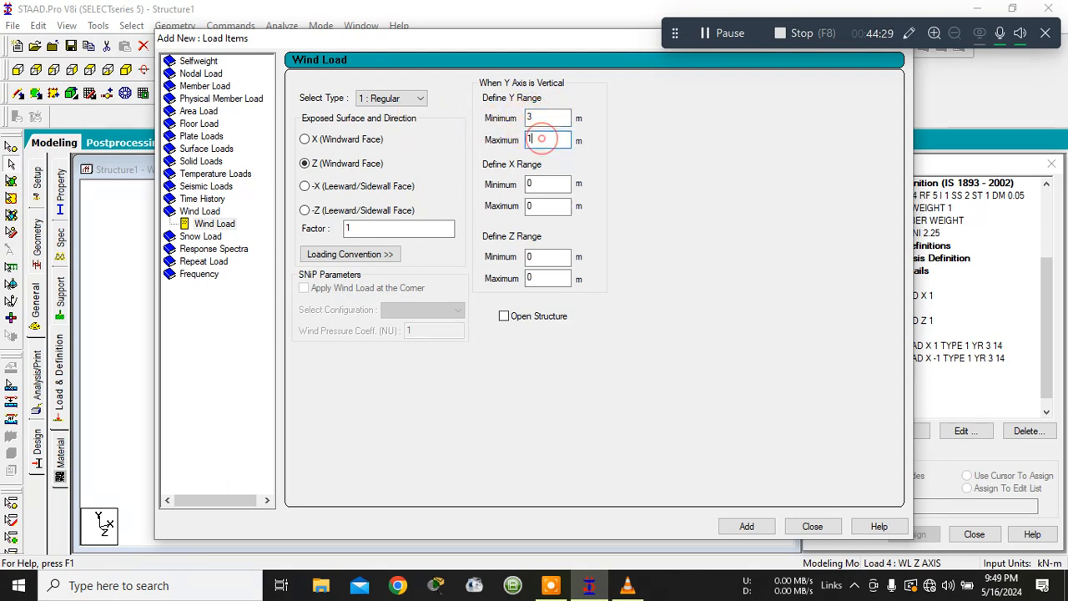
text(4)
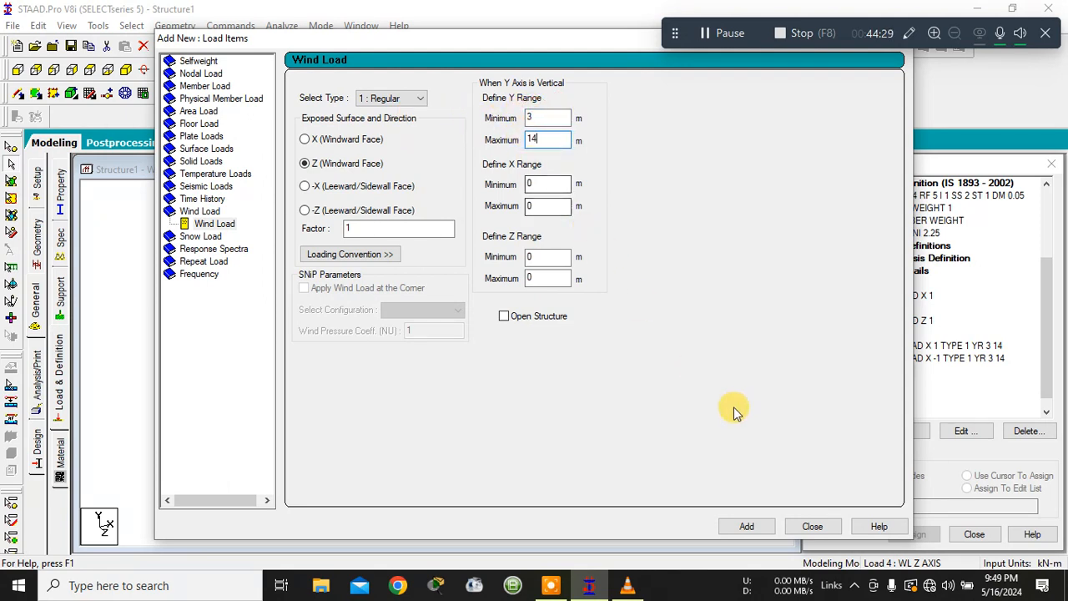
click(761, 526)
- Add a second Z windward wind load with factor -1 and Y range 3 to 14 m to WL Z AXIS
click(348, 229)
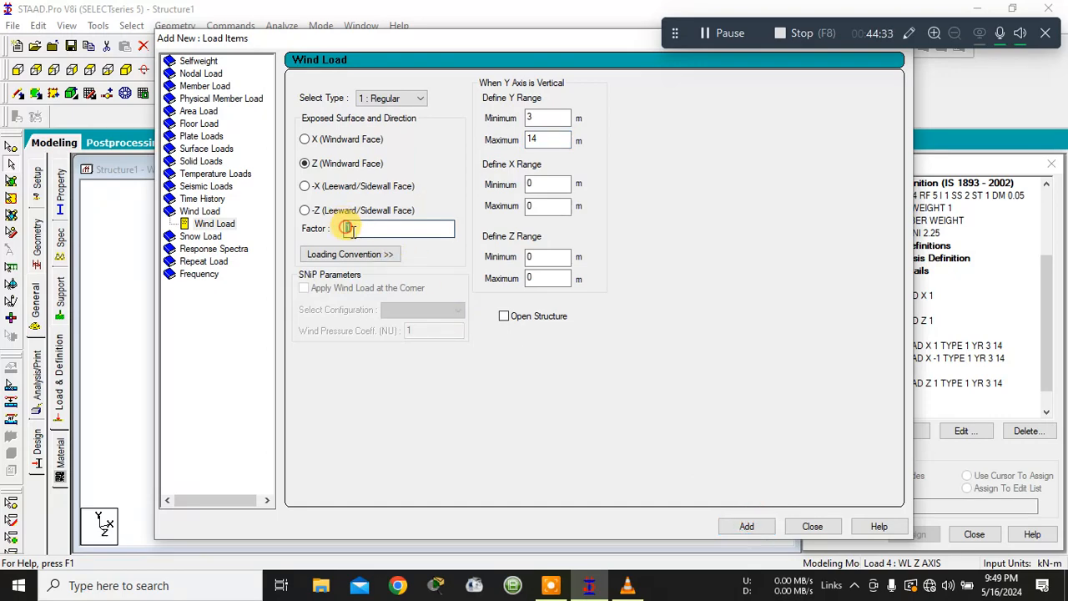
text(-1)
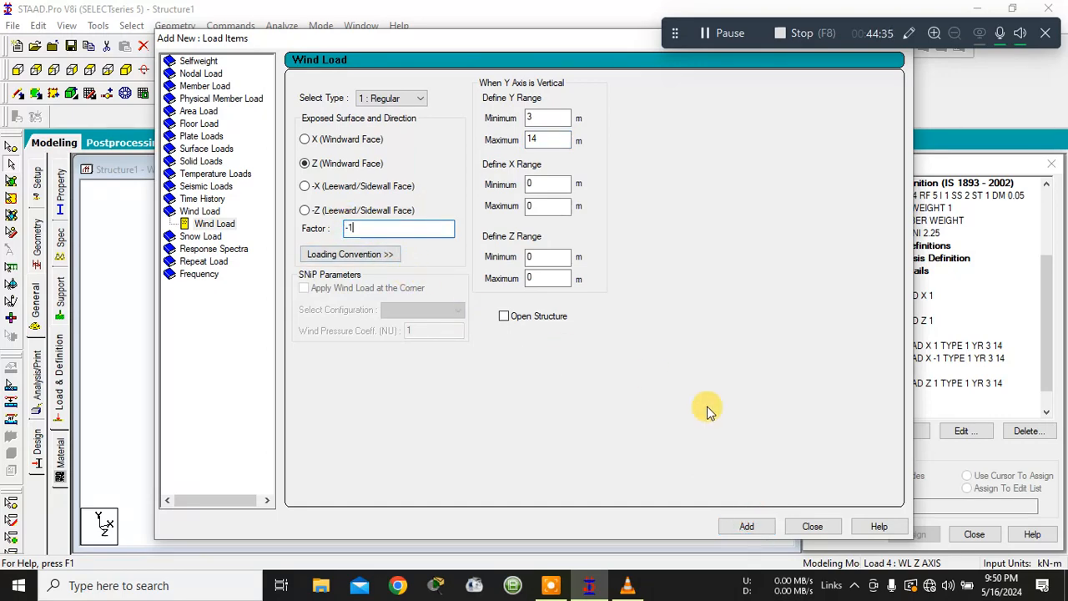
click(747, 526)
click(812, 526)
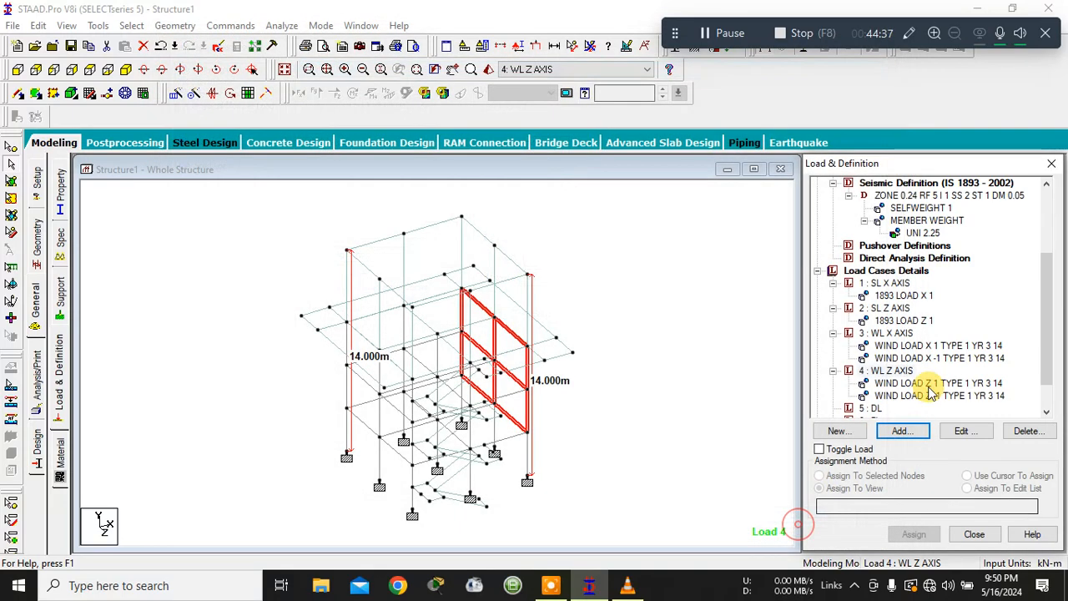
- Add a selfweight load in the Y direction with factor -1 to load case 5, DL
click(872, 371)
click(899, 428)
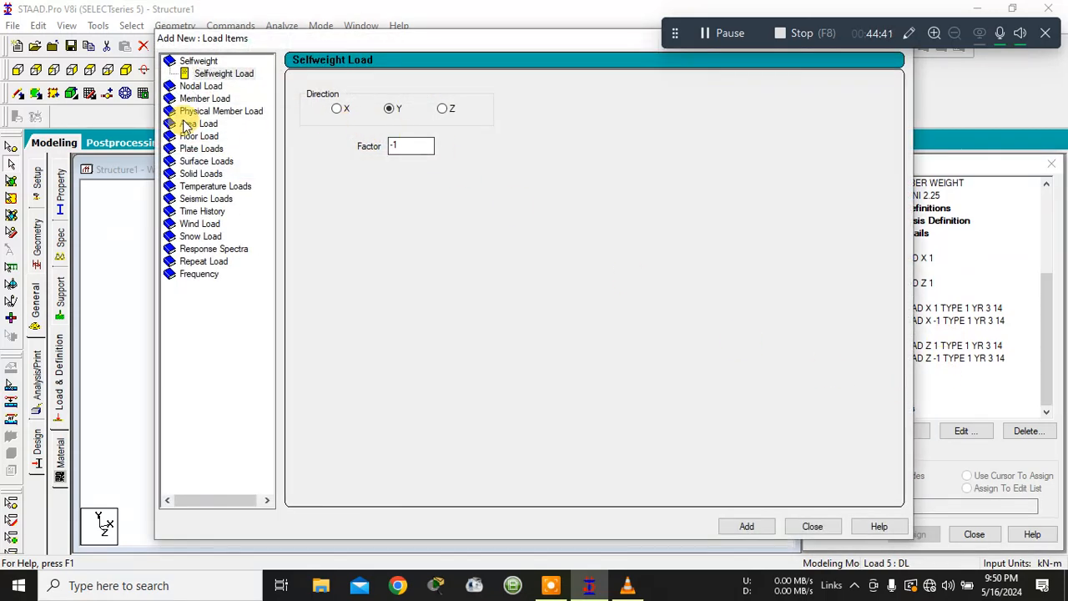
click(731, 524)
drag(611, 43, 495, 32)
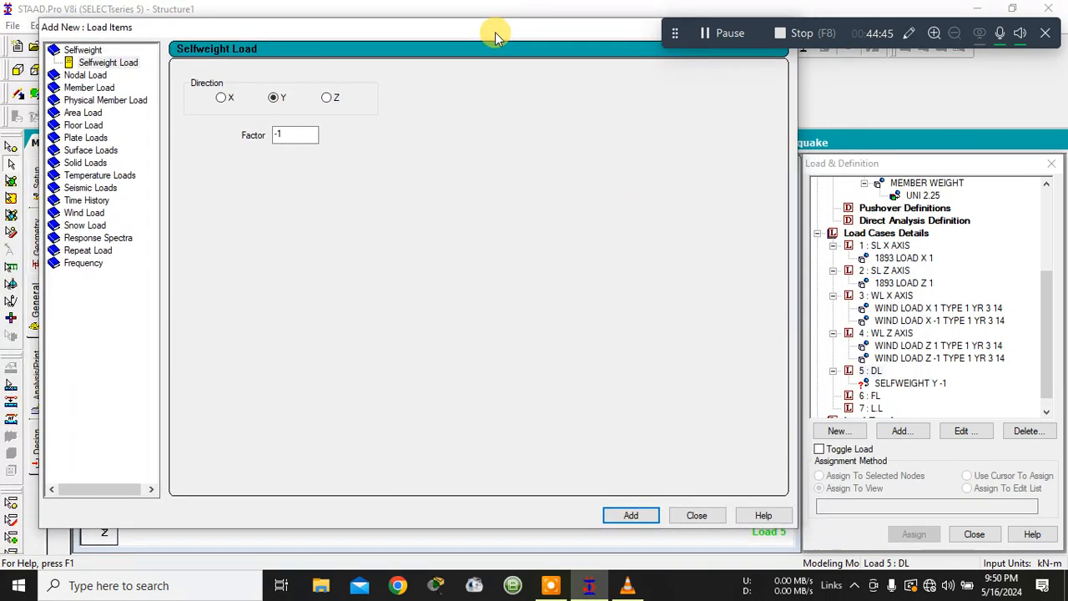
click(695, 518)
- Assign the SELFWEIGHT Y -1 load of the DL case to all members in the view
drag(1042, 358, 1047, 408)
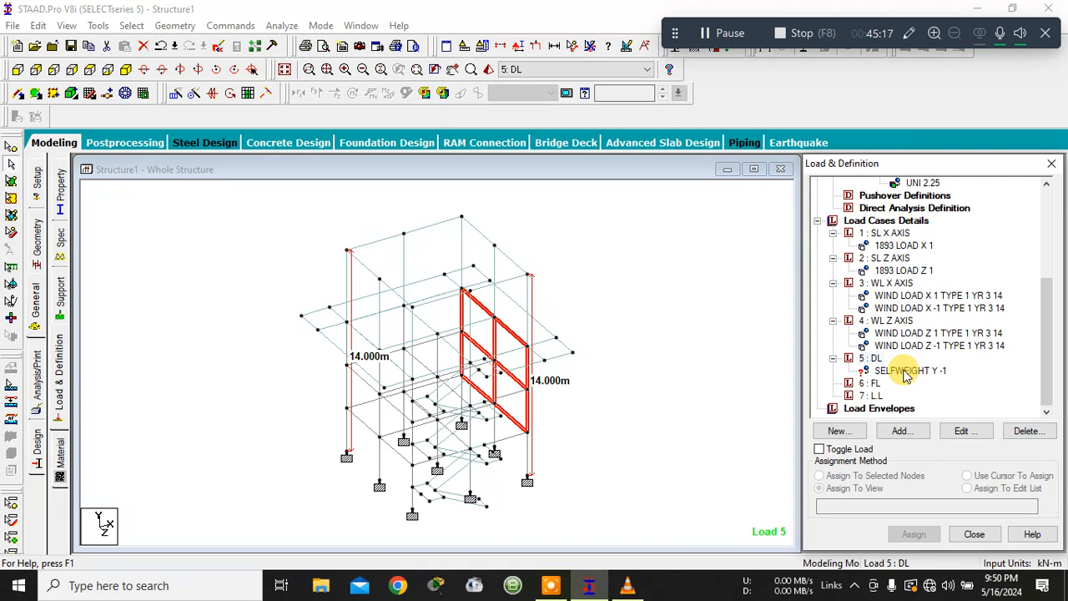
click(907, 373)
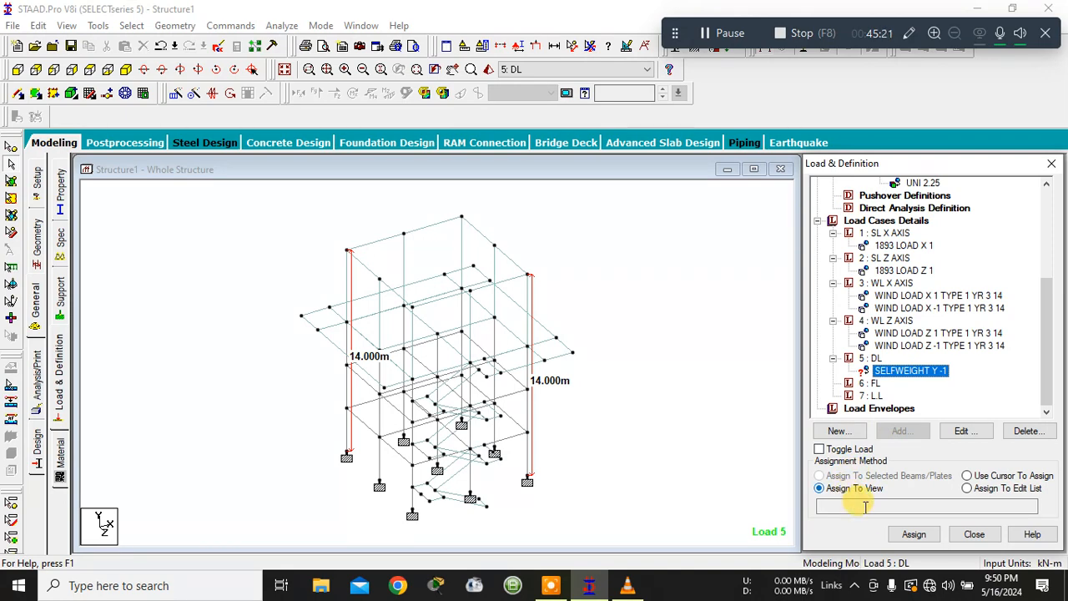
click(913, 534)
click(964, 392)
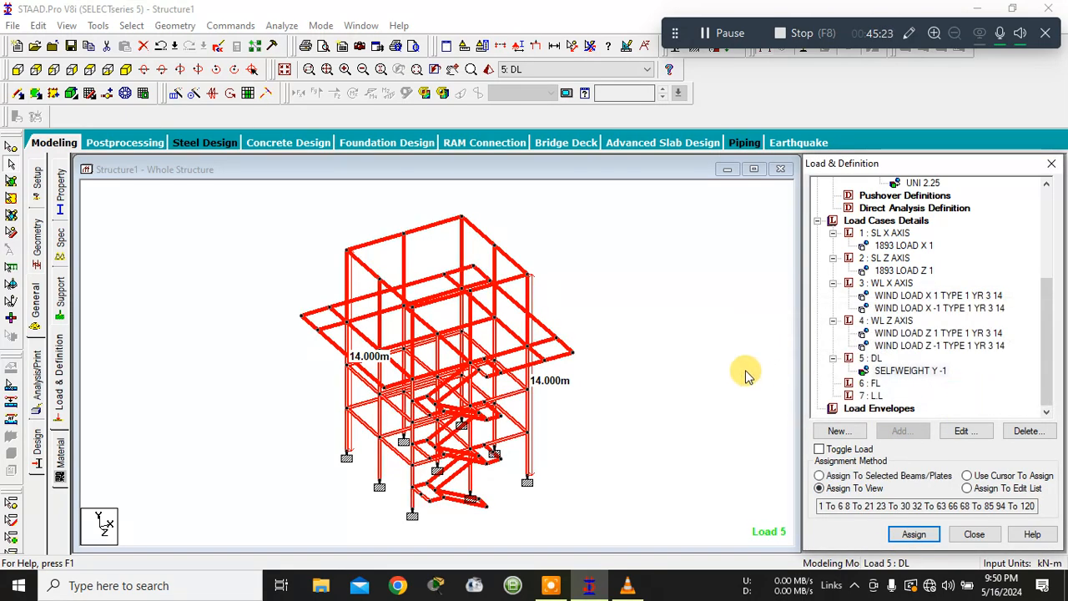
- Start a Y-range floor load for load case 7, L.L, with a pressure of -2 kN/m2 in global Y
click(859, 386)
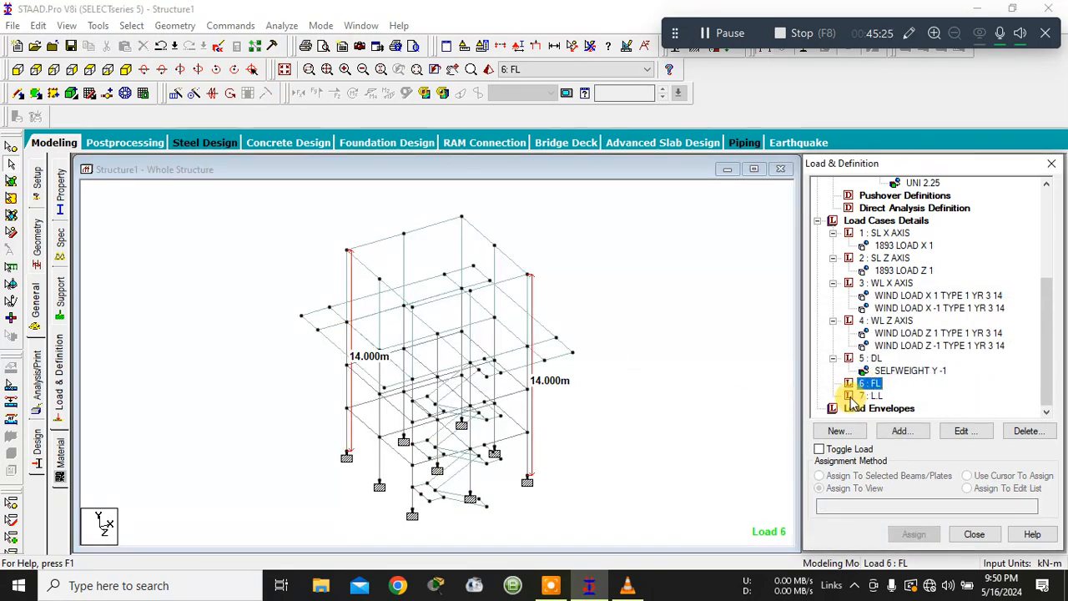
click(859, 396)
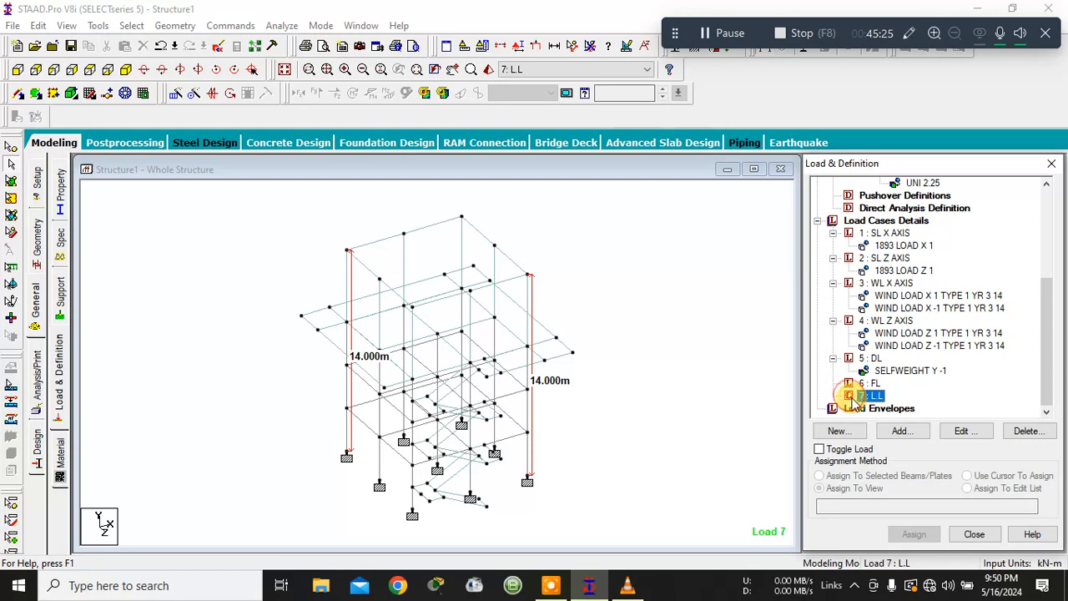
click(891, 432)
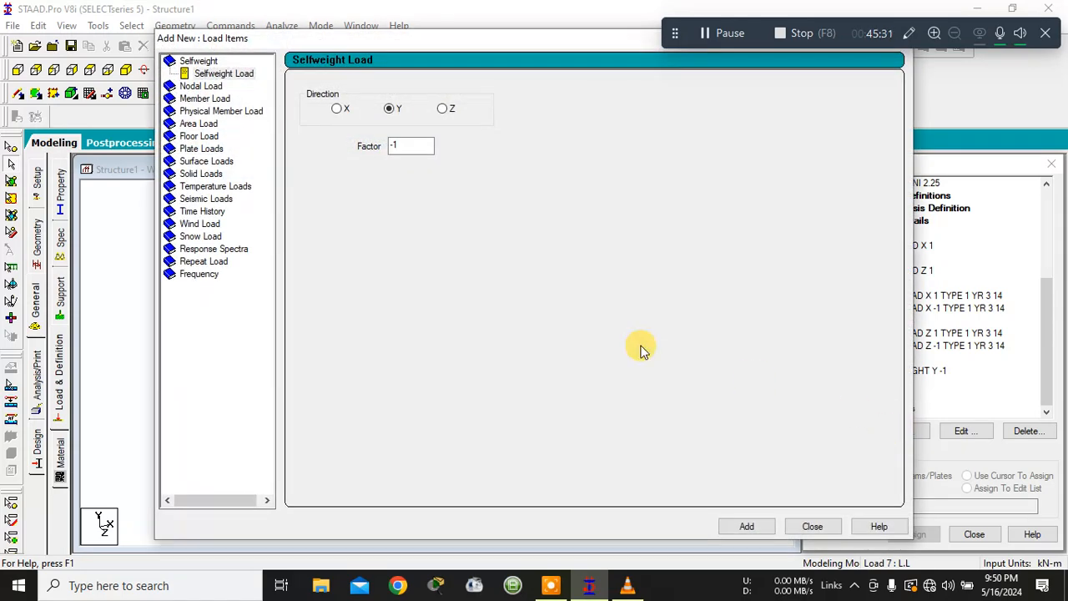
click(200, 137)
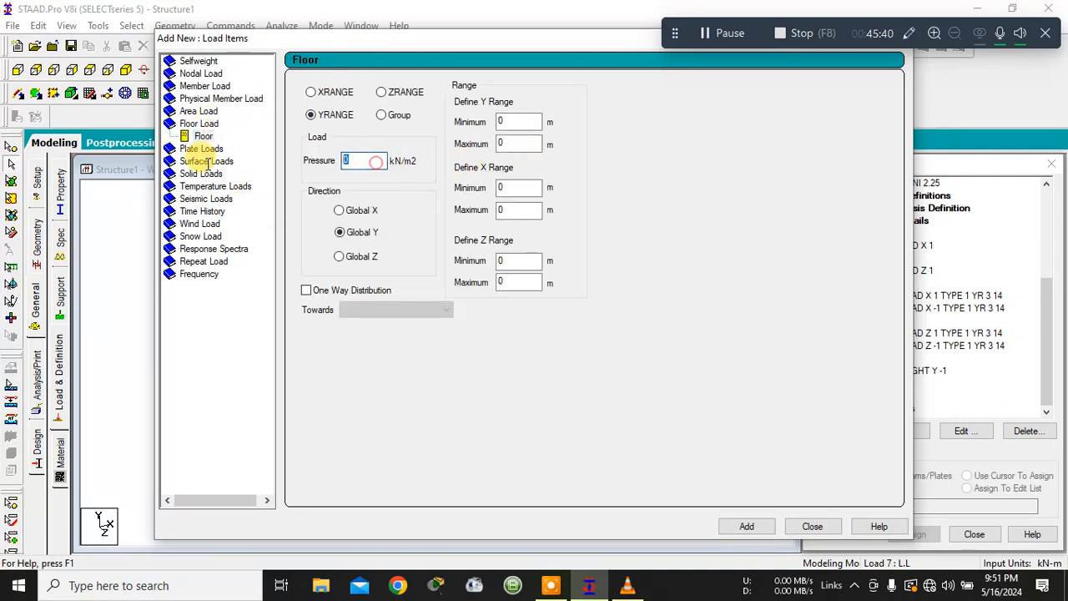
text(-2)
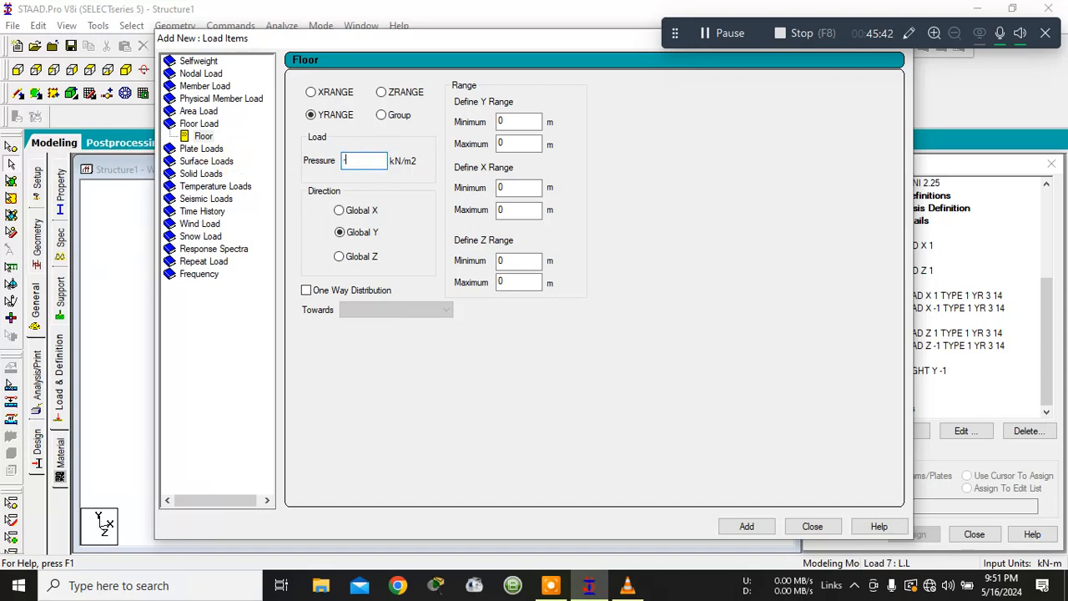
- Set the floor load's Y range to 9 to 9 m, add it to the L.L case, and display it on the model
double_click(503, 122)
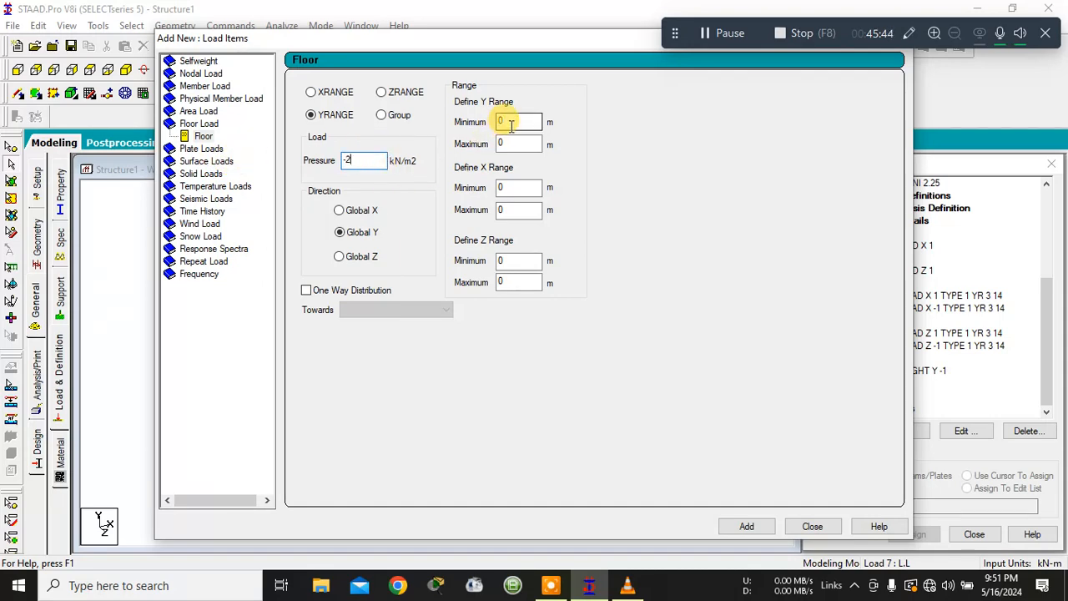
drag(503, 40, 569, 441)
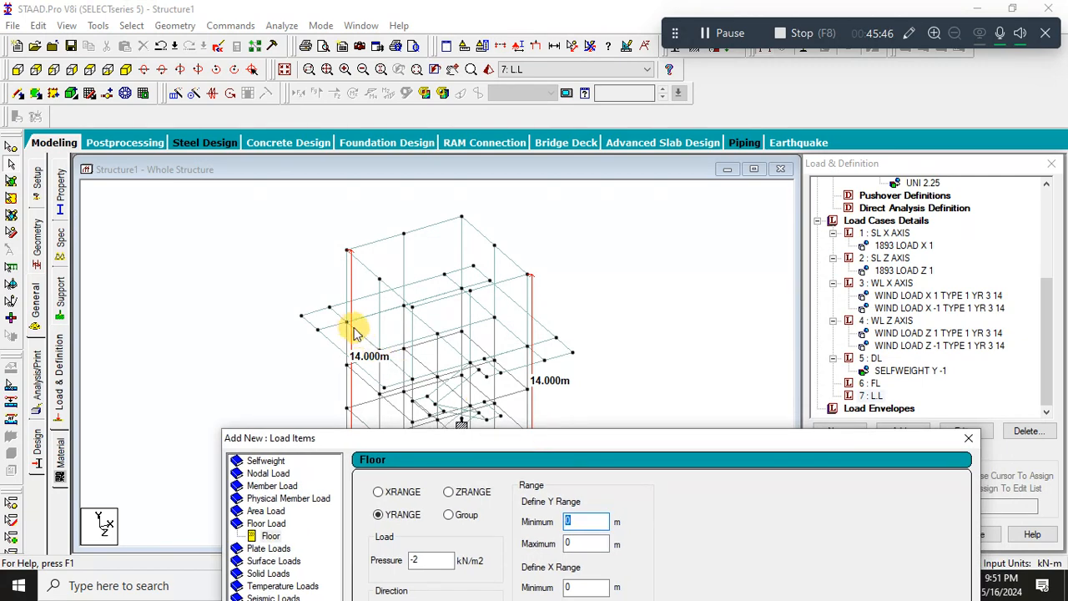
drag(392, 439, 389, 533)
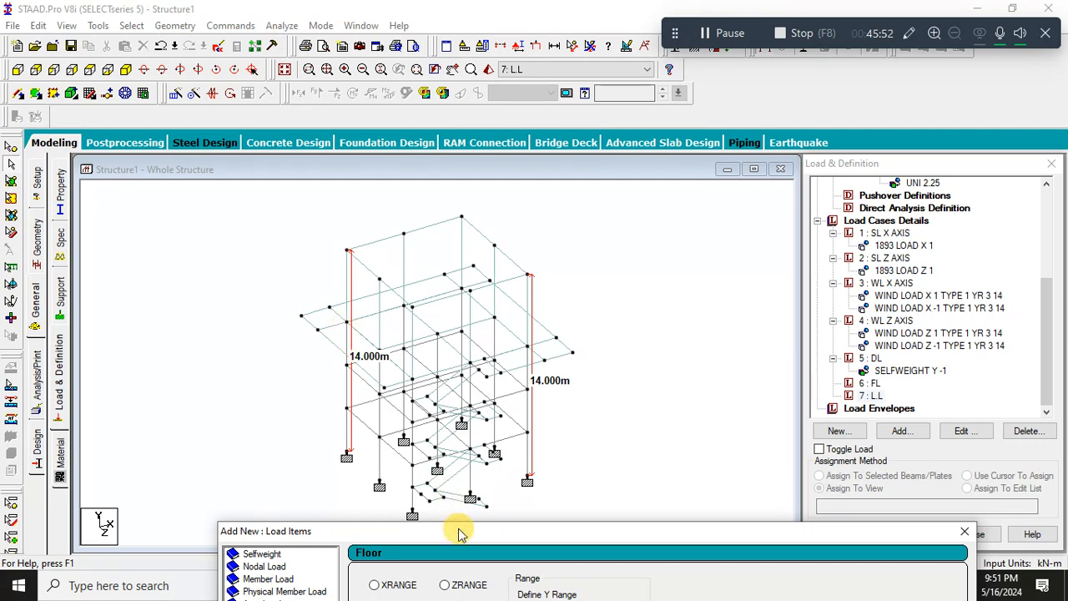
drag(457, 529, 448, 101)
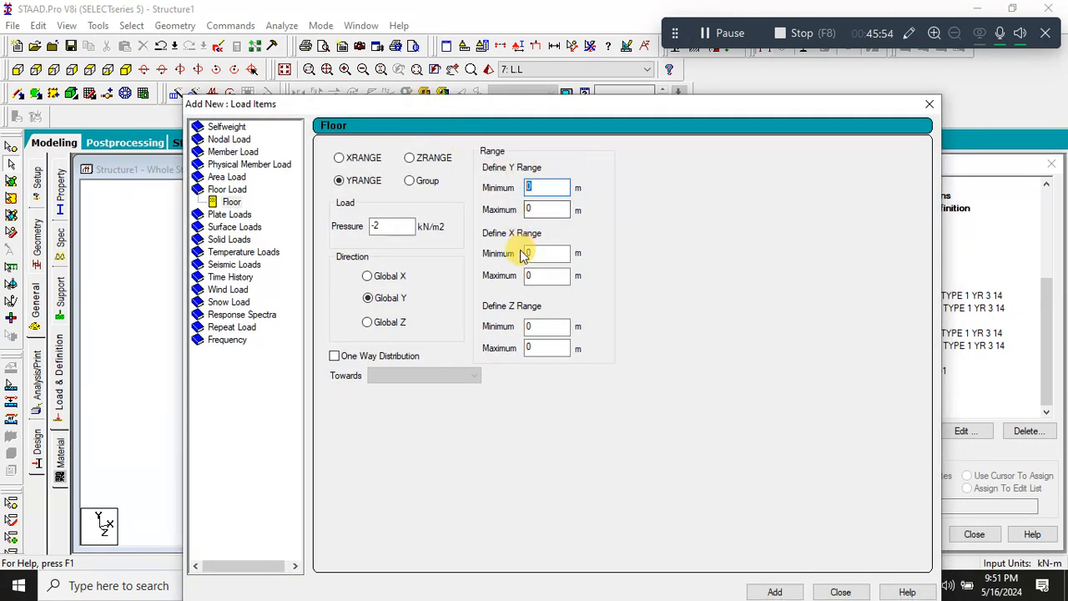
text(9)
double_click(548, 209)
text(9)
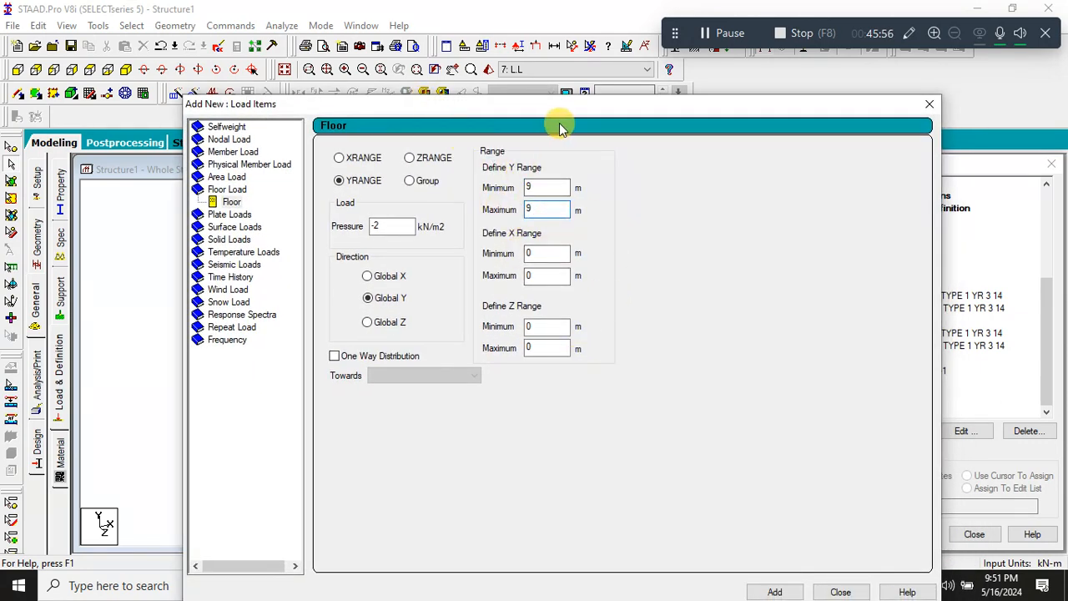
drag(557, 105, 523, 12)
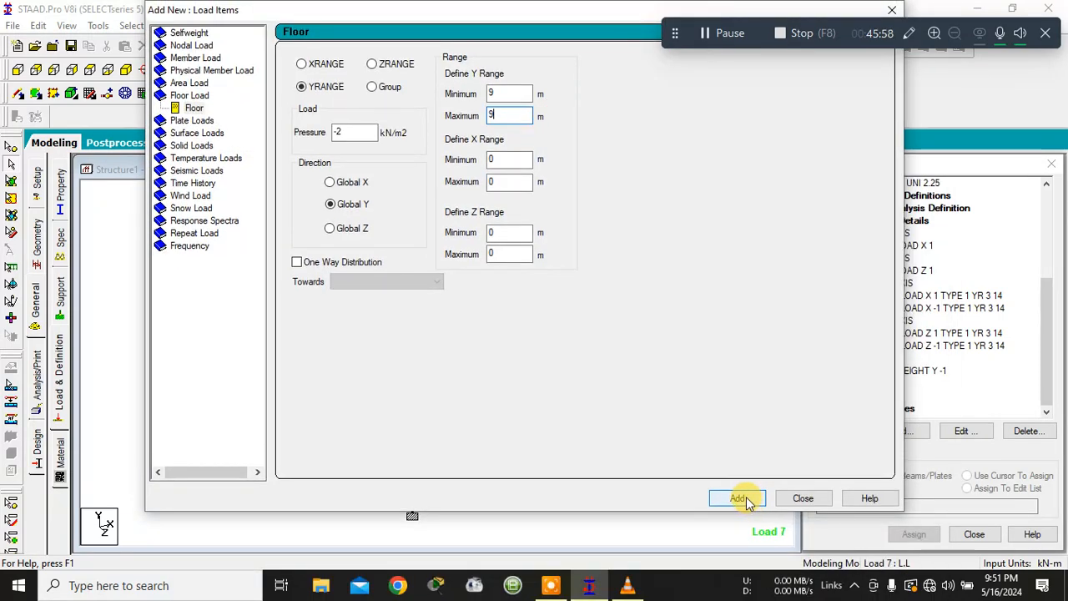
click(745, 500)
click(801, 498)
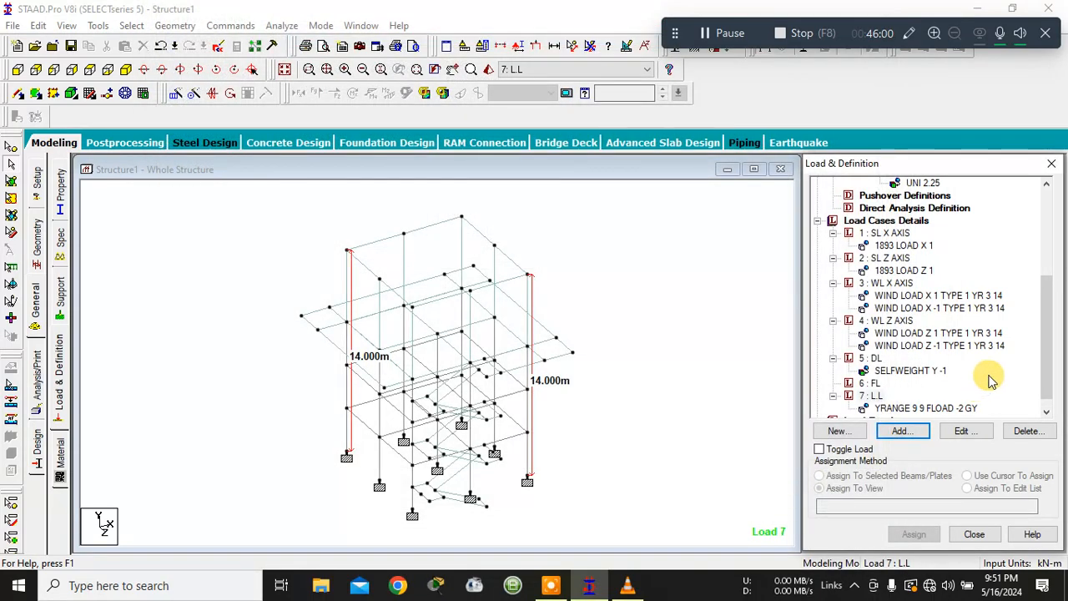
click(940, 398)
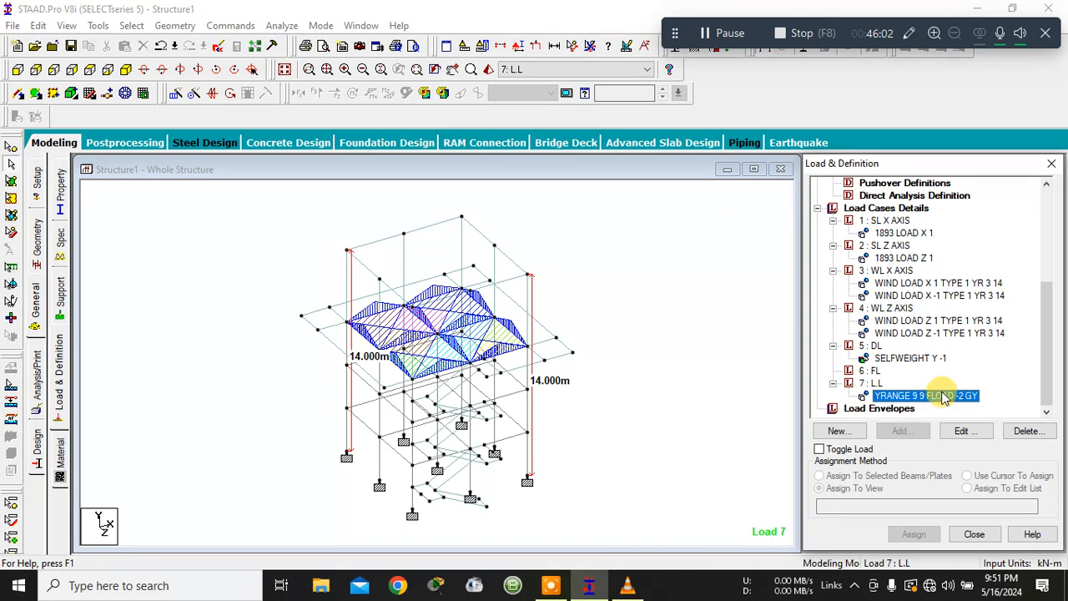
- Change the title of load case 6 to FLUID LOAD
click(869, 370)
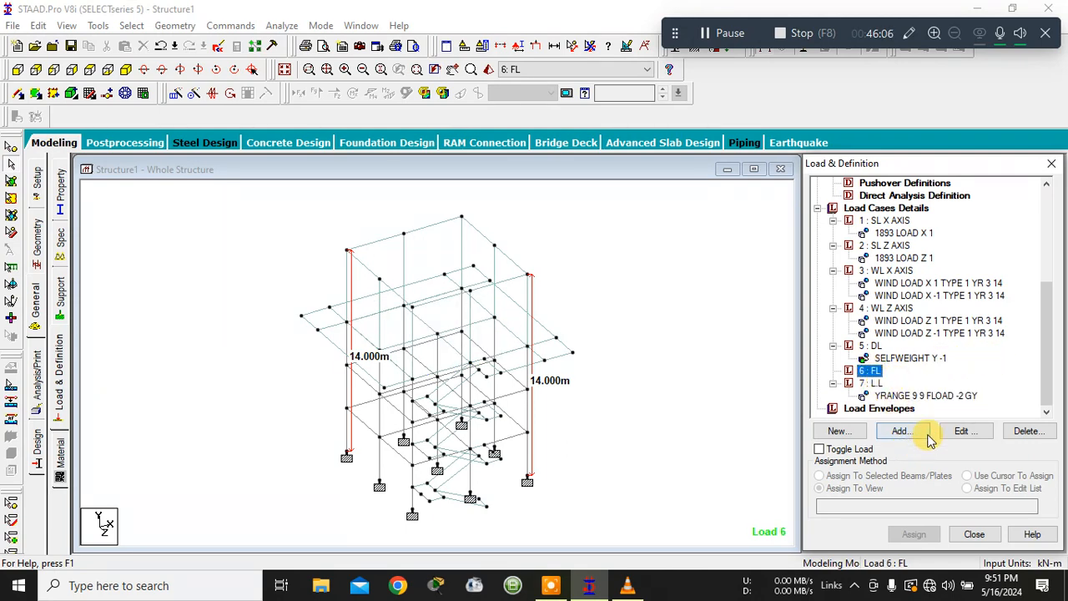
click(955, 431)
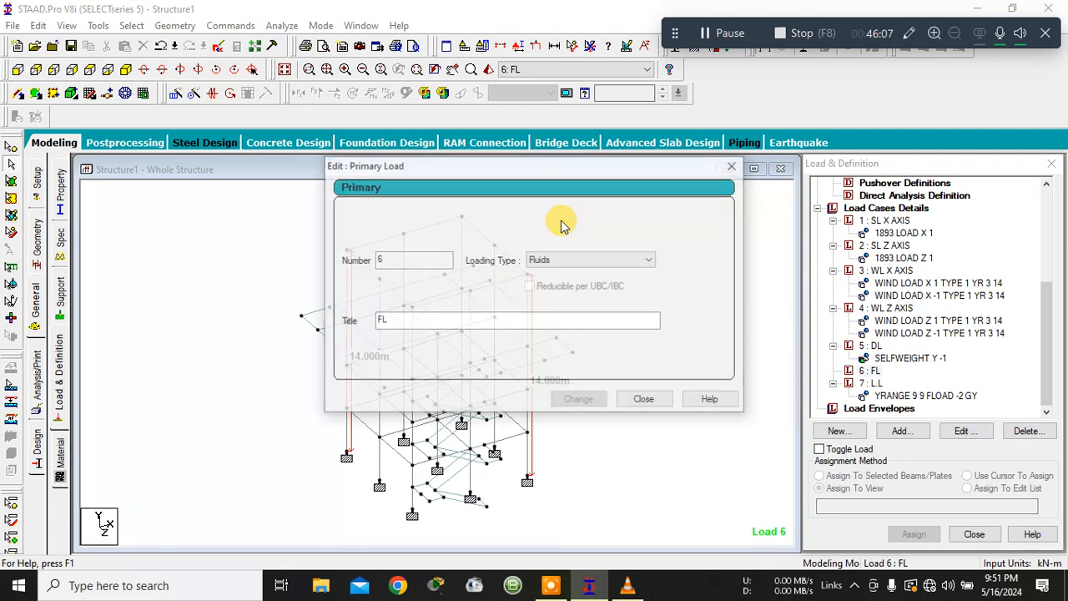
double_click(389, 323)
text(FLUID LOAD)
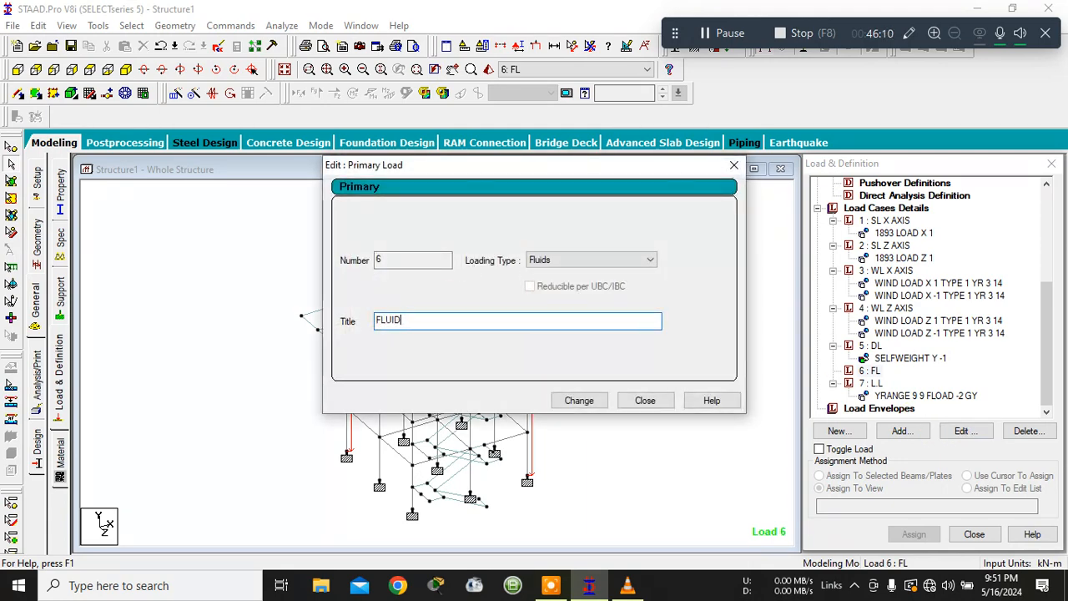
click(589, 402)
click(632, 397)
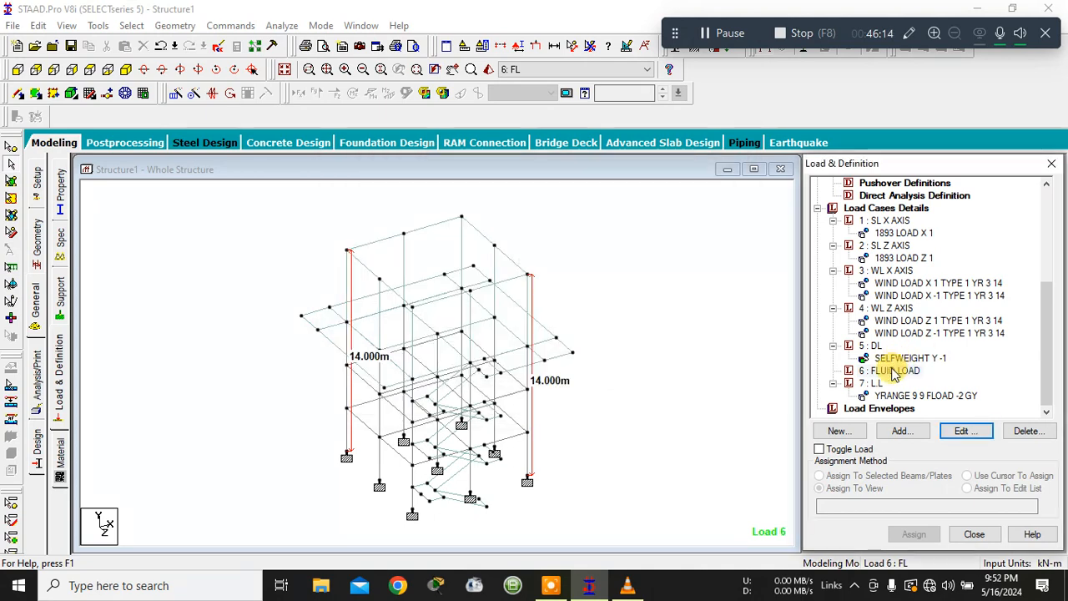
- Begin a new load item for load case 6, FLUID LOAD, browse the load categories and choose the Hydrostatic plate load
click(890, 371)
click(901, 430)
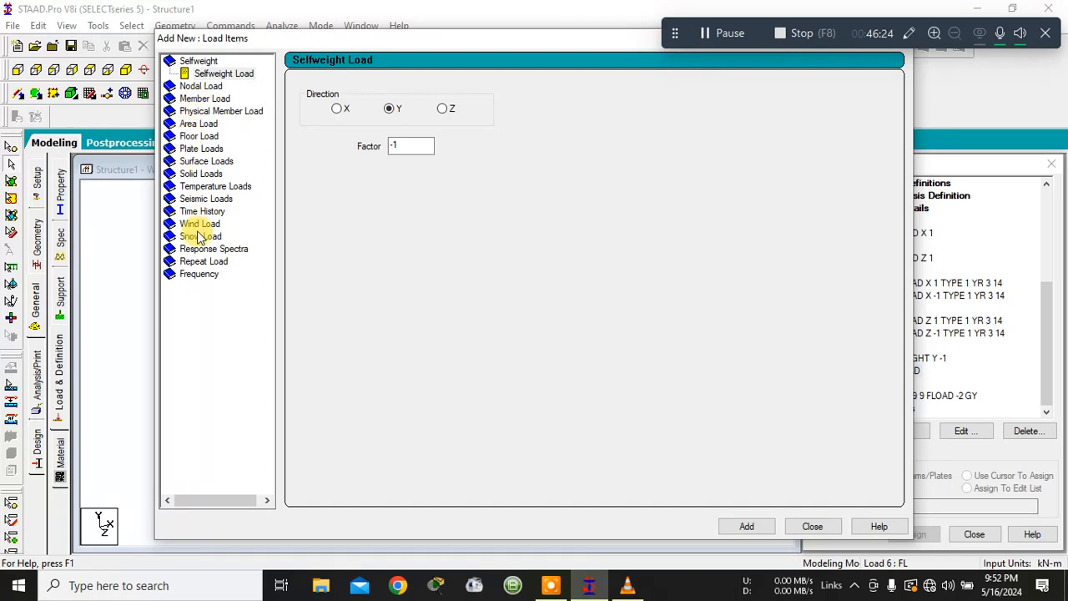
click(191, 138)
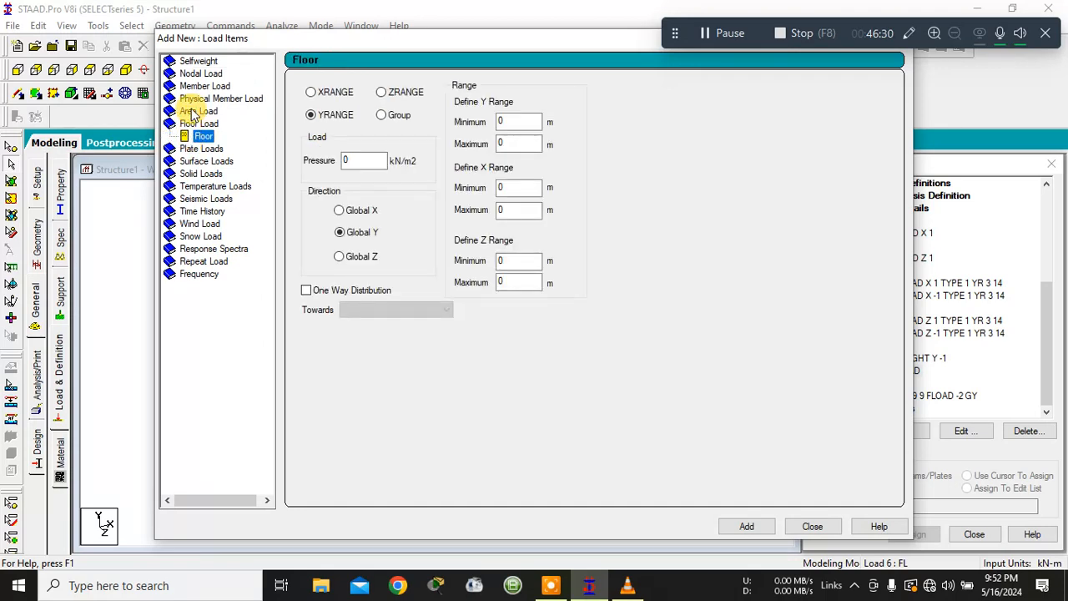
click(201, 237)
click(199, 211)
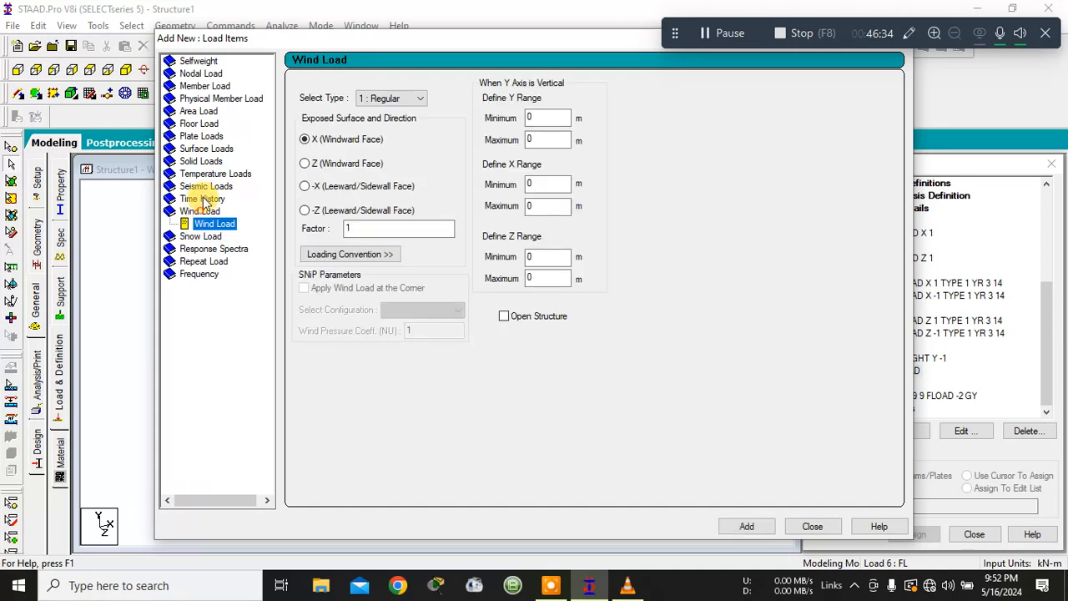
click(201, 198)
click(205, 185)
click(209, 173)
click(203, 161)
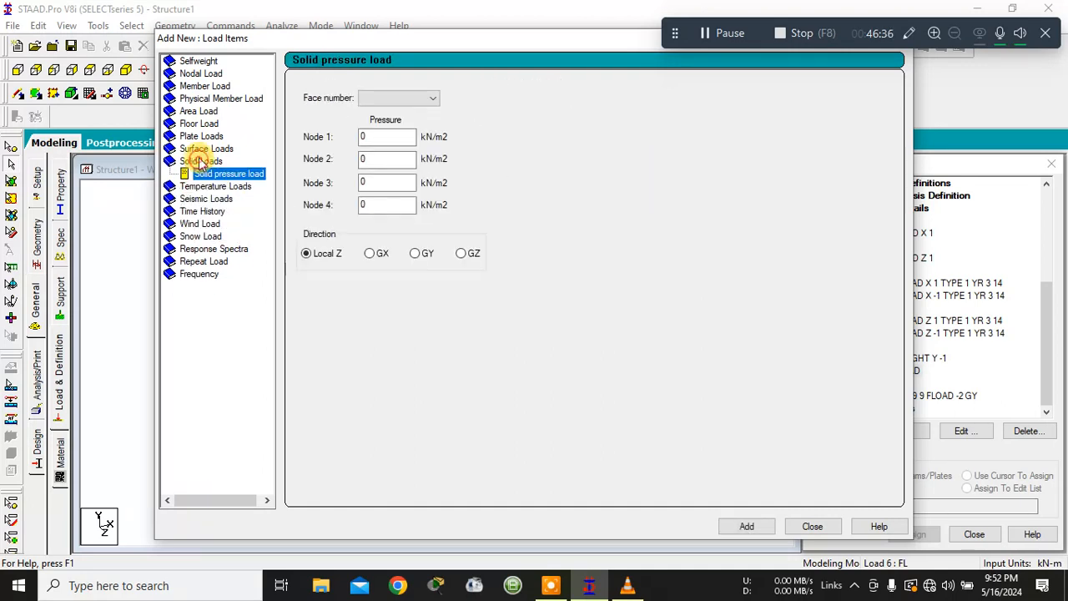
click(198, 149)
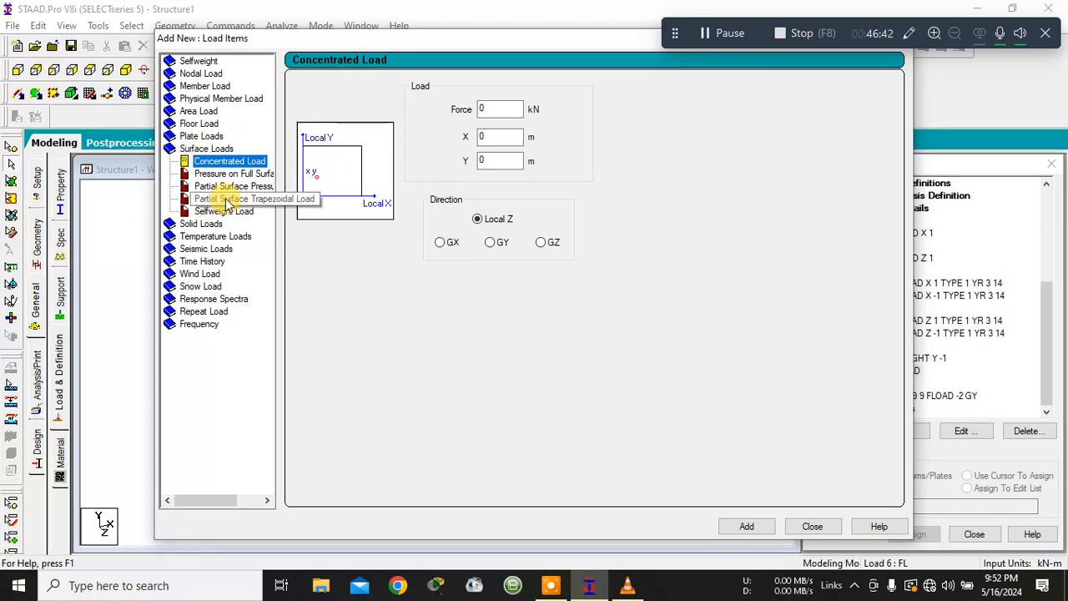
click(202, 137)
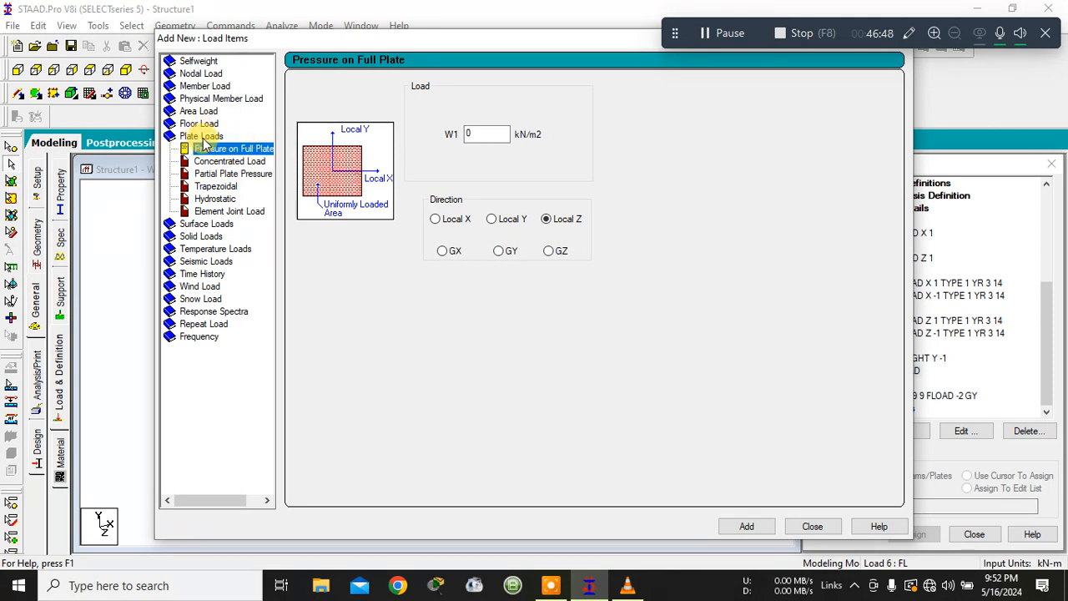
click(219, 199)
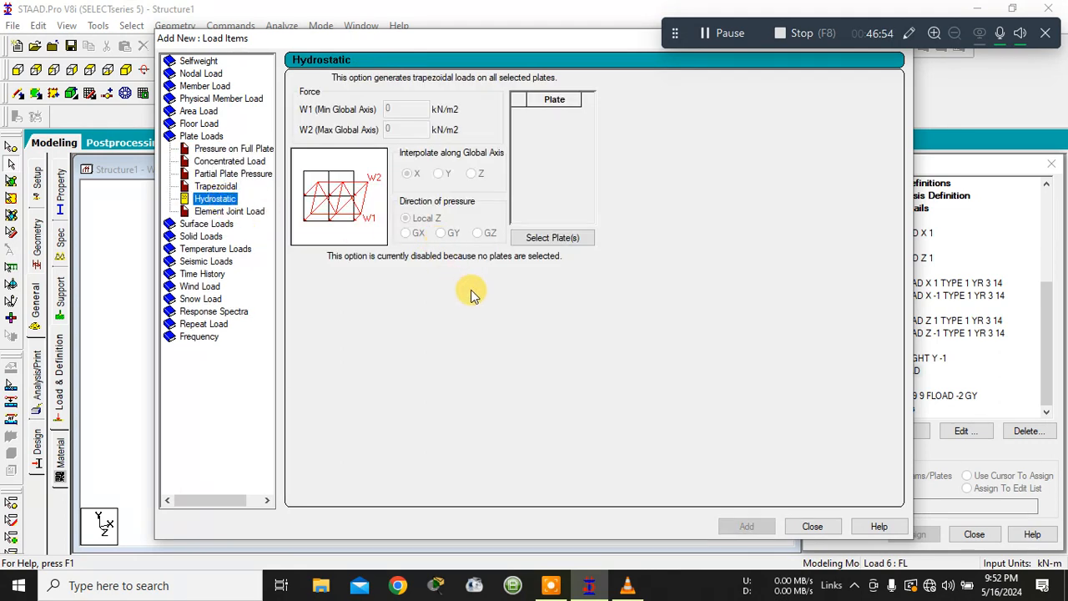
- Select the four central slab plates, 102 to 105, in plan view for the hydrostatic load
click(553, 238)
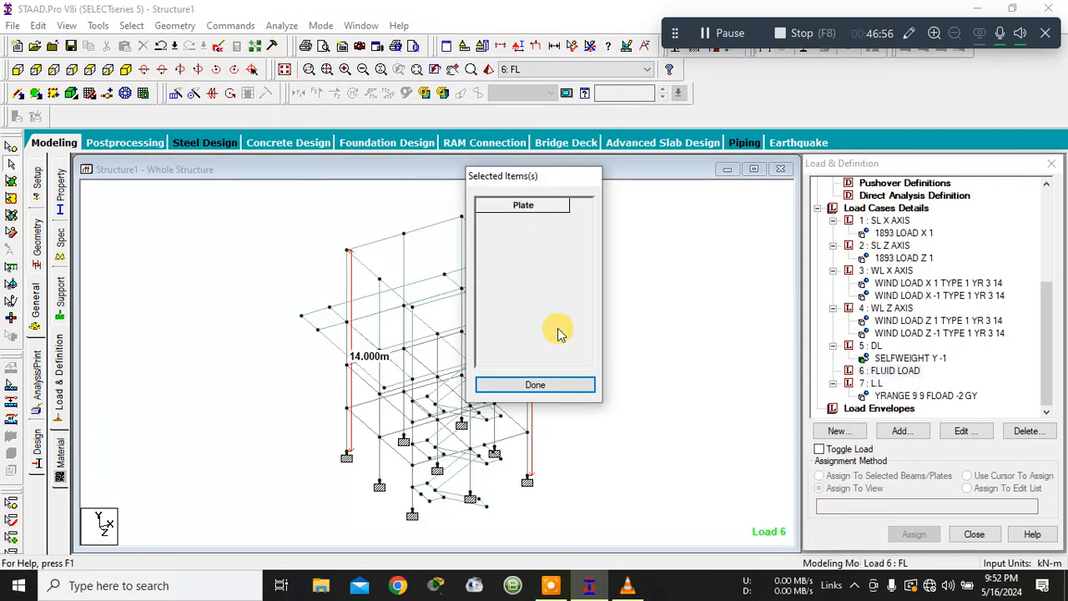
drag(495, 176, 660, 176)
click(688, 209)
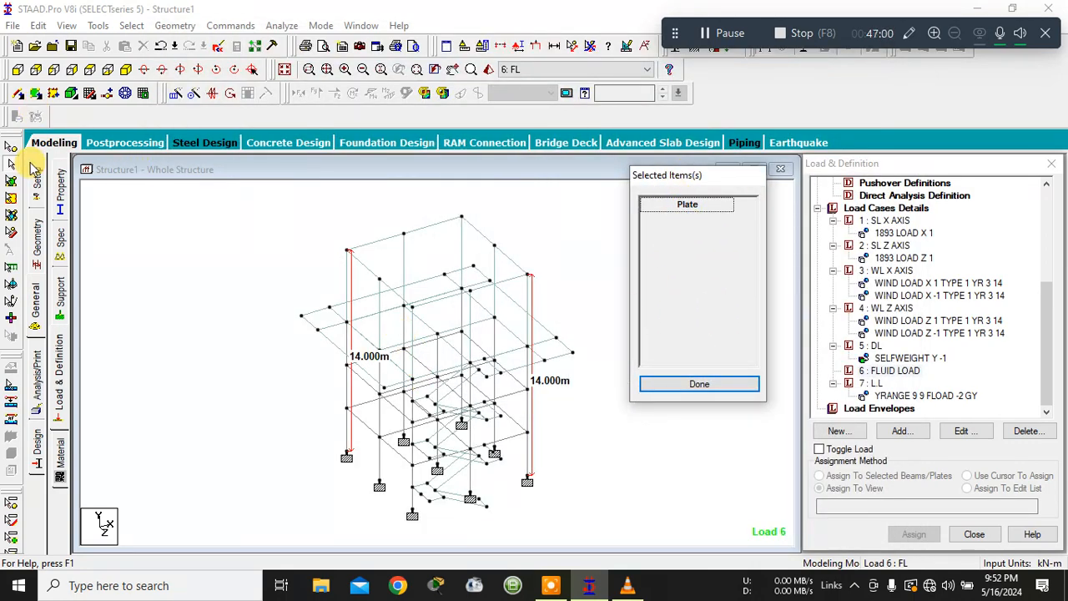
click(11, 181)
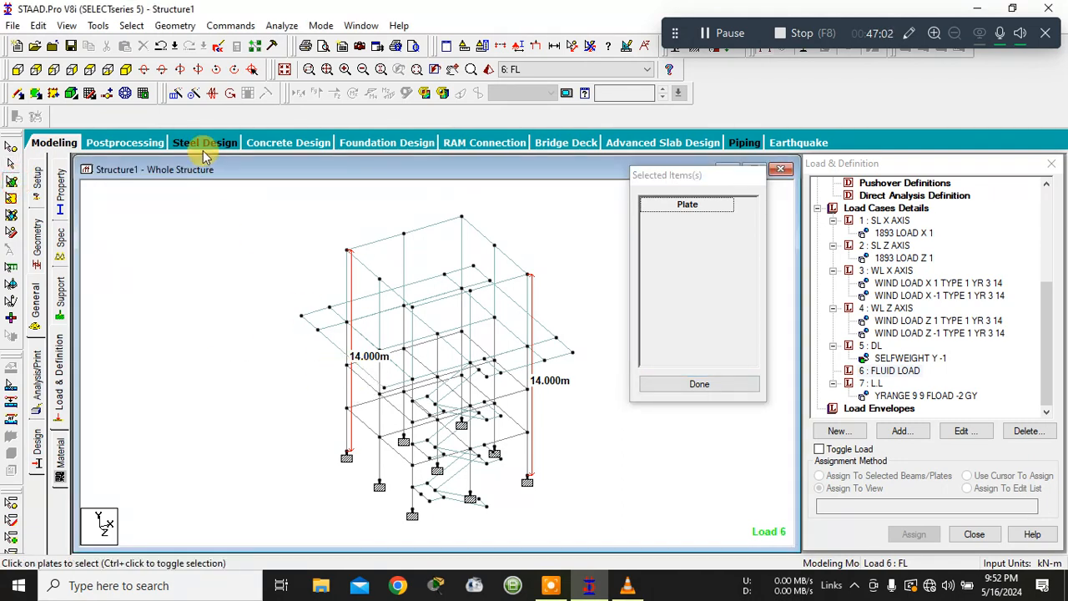
click(89, 71)
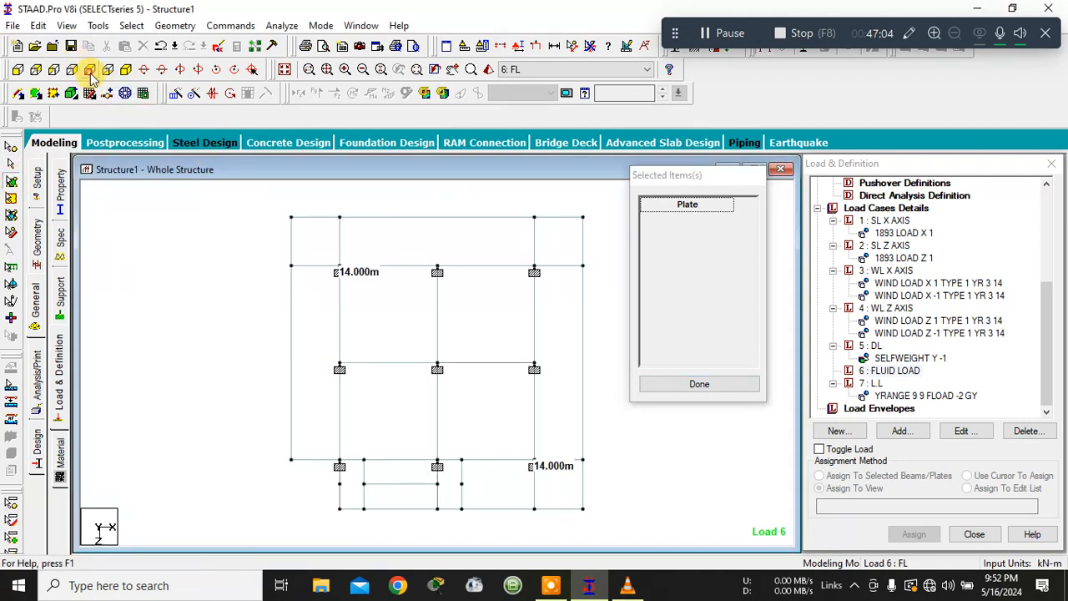
click(421, 332)
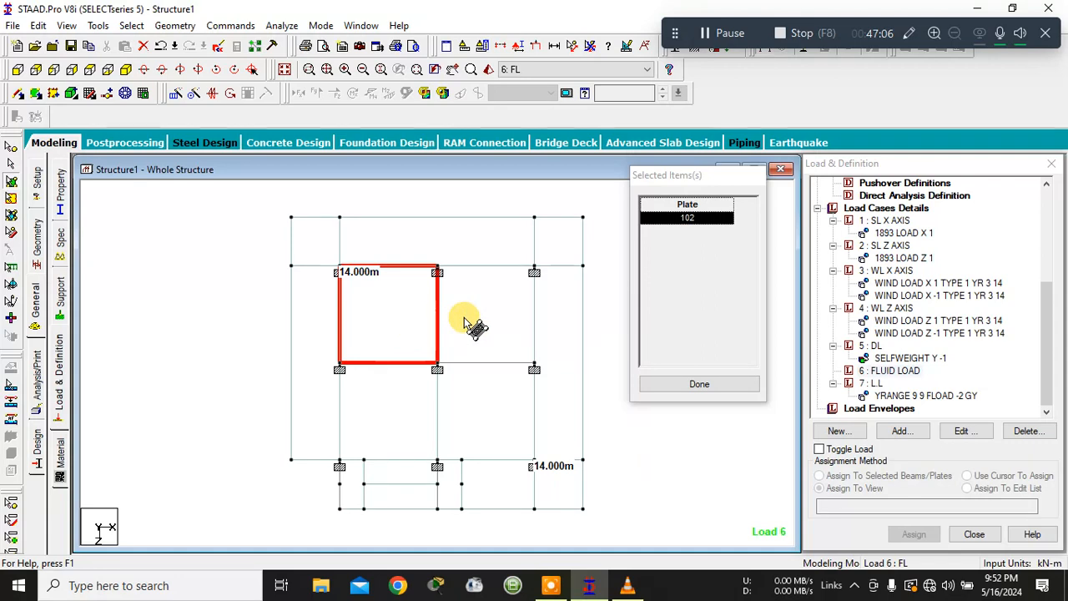
ctrl+click(477, 317)
ctrl+click(391, 388)
ctrl+click(481, 399)
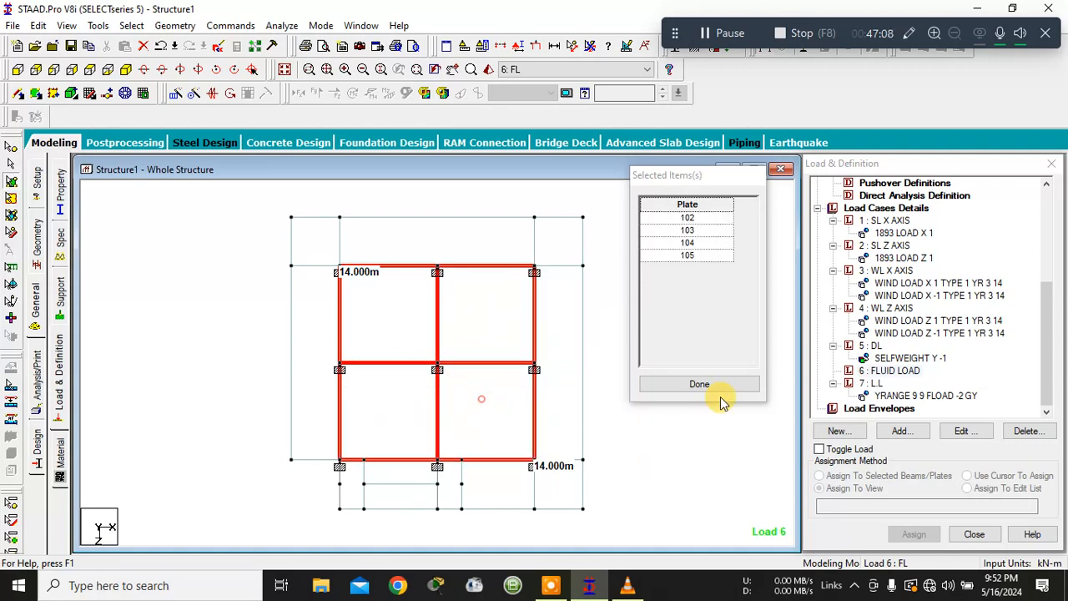
click(699, 384)
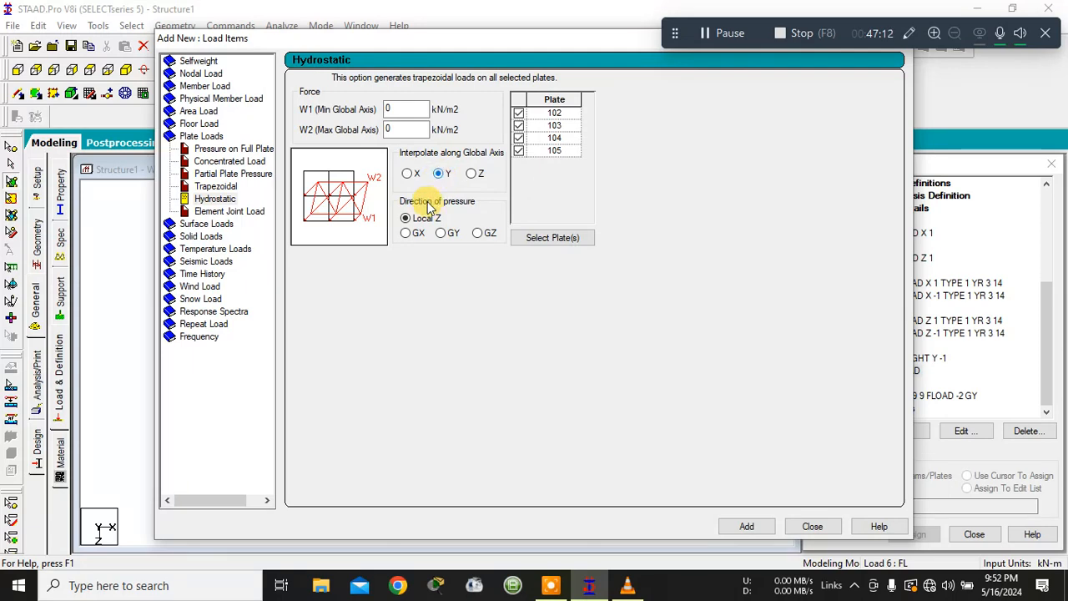
- Try to add the hydrostatic load with W1 -10 and W2 -30 kN/m2, interpolated along Y in direction GY, saving the file when prompted
click(442, 234)
click(412, 111)
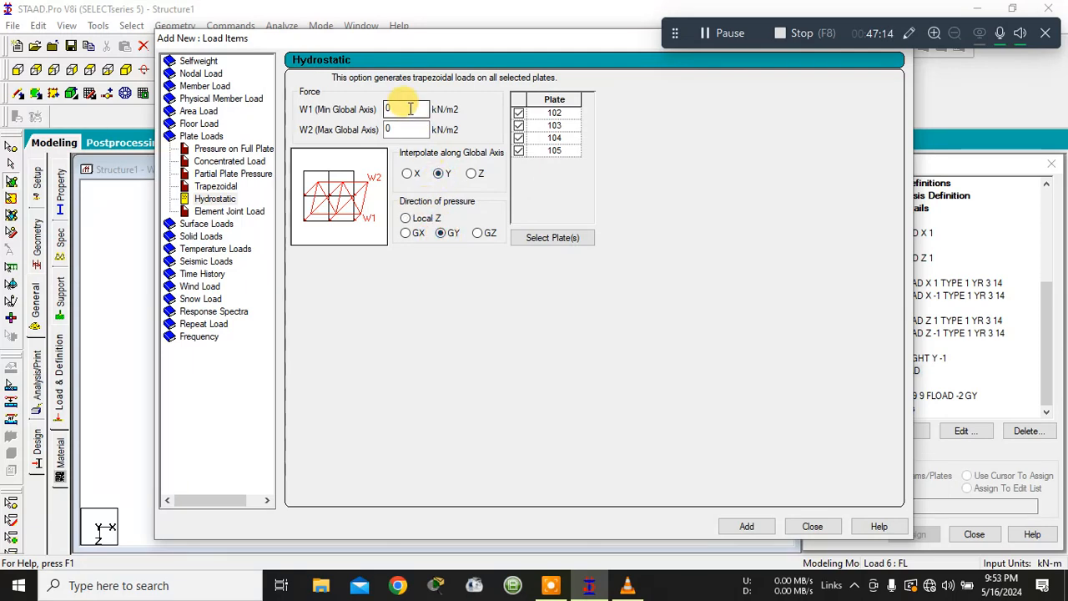
double_click(410, 108)
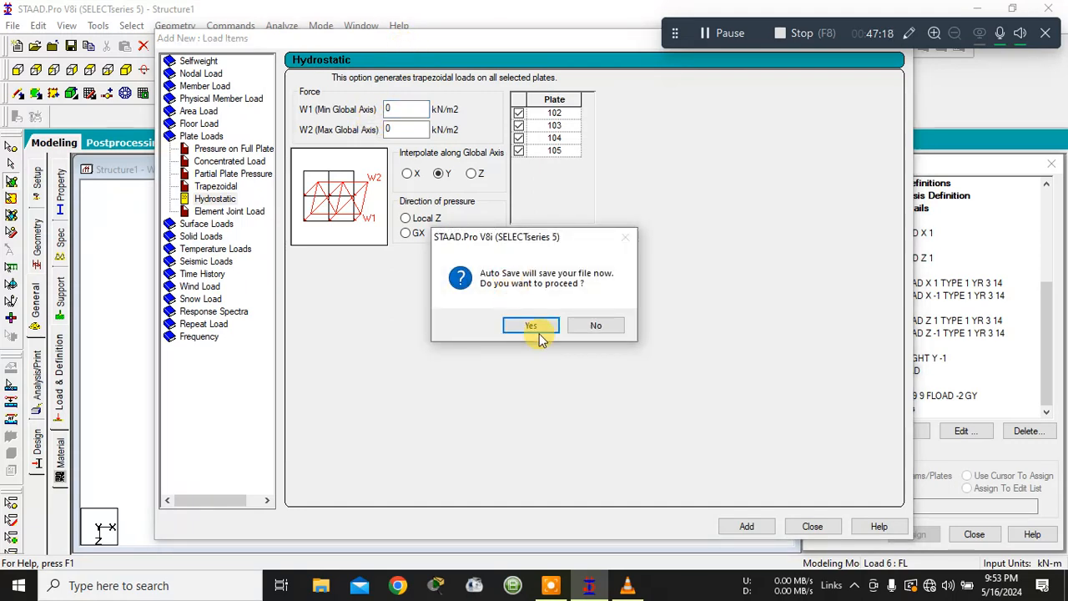
click(542, 327)
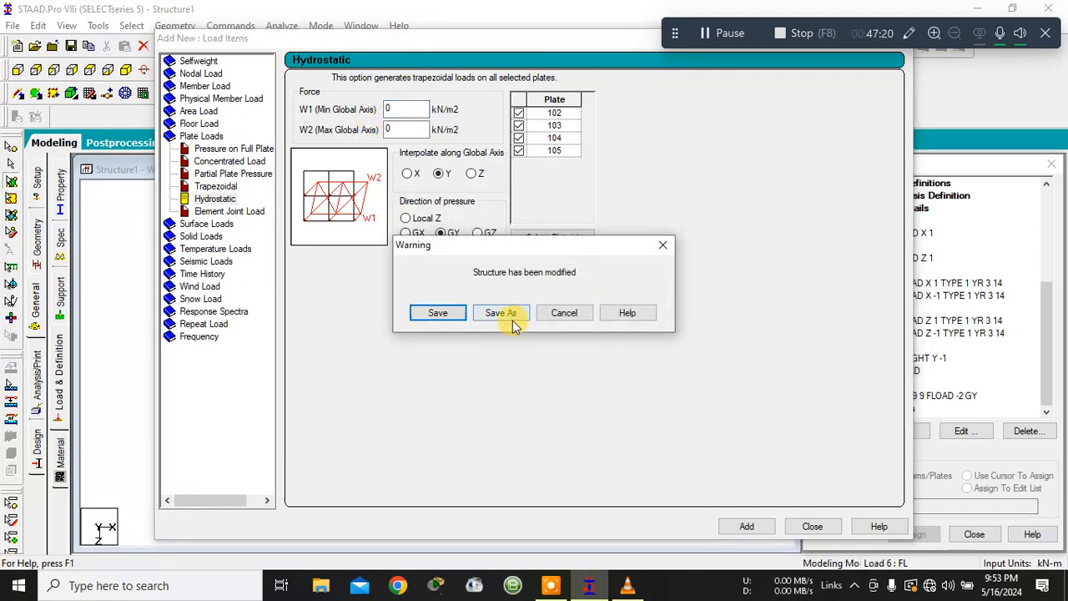
click(449, 319)
double_click(408, 109)
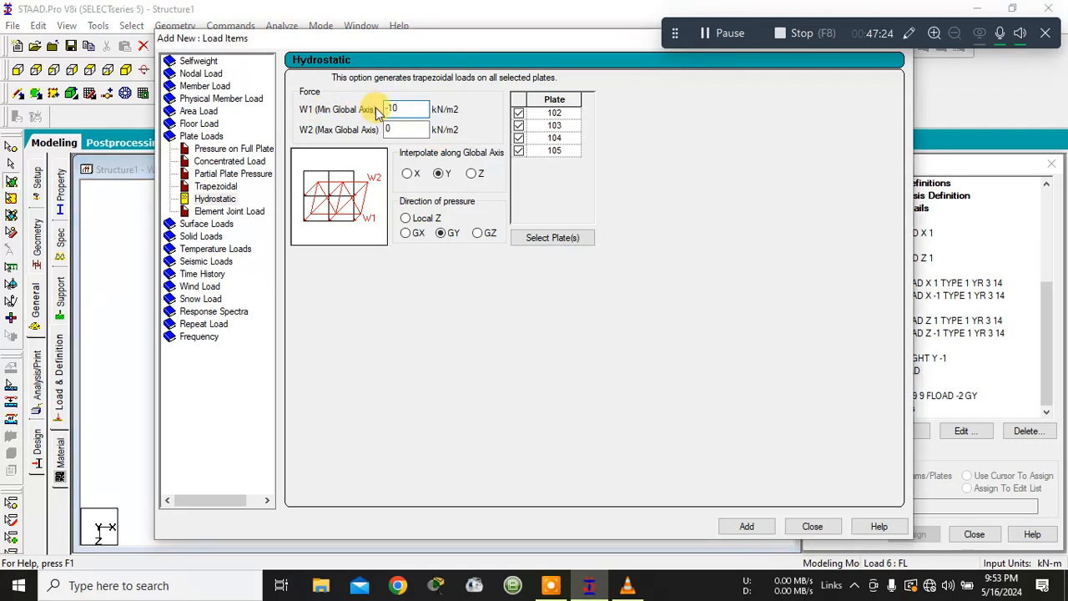
double_click(390, 130)
text(-3)
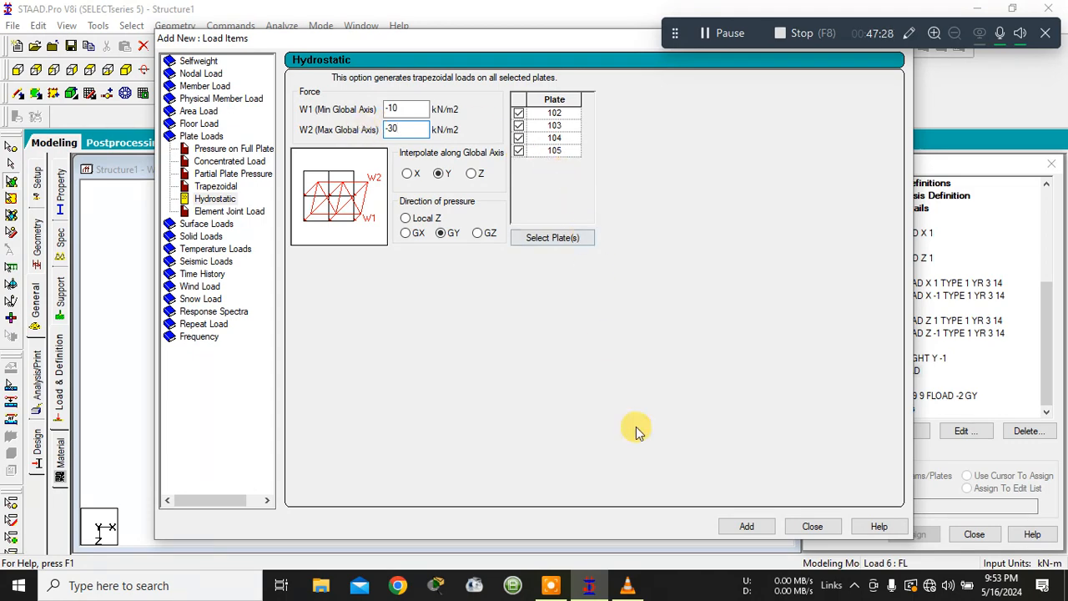
click(747, 526)
click(809, 527)
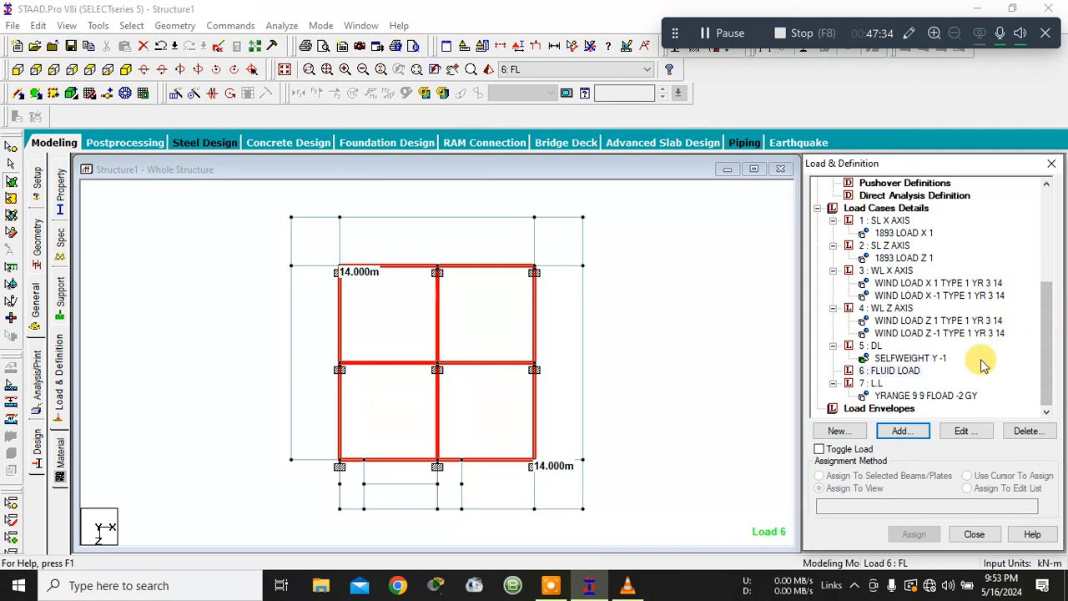
- Restart the Hydrostatic plate load as a new load item of the FLUID LOAD case
click(909, 374)
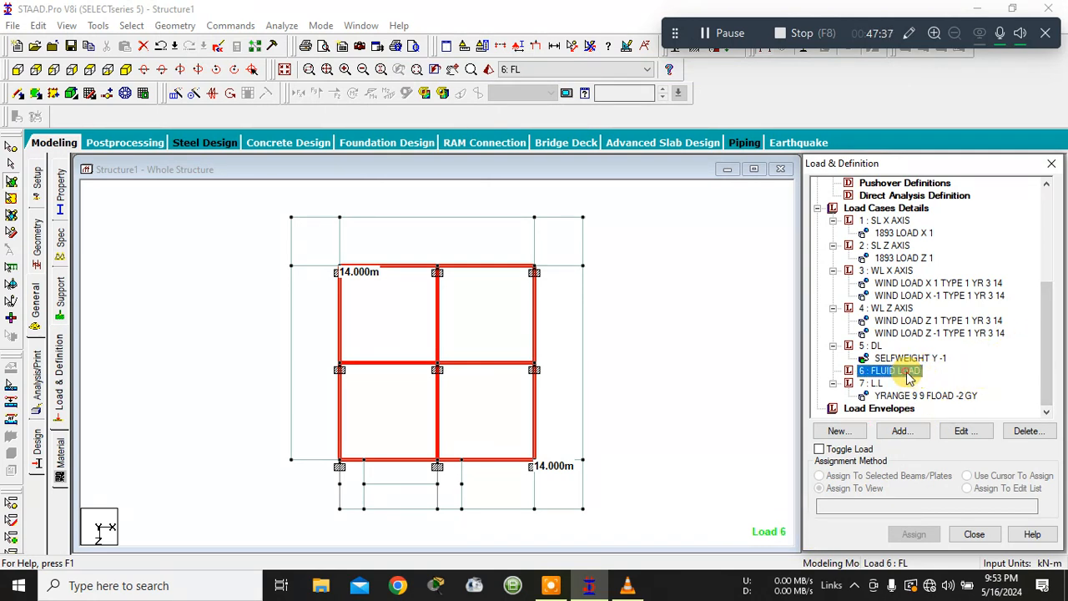
click(904, 432)
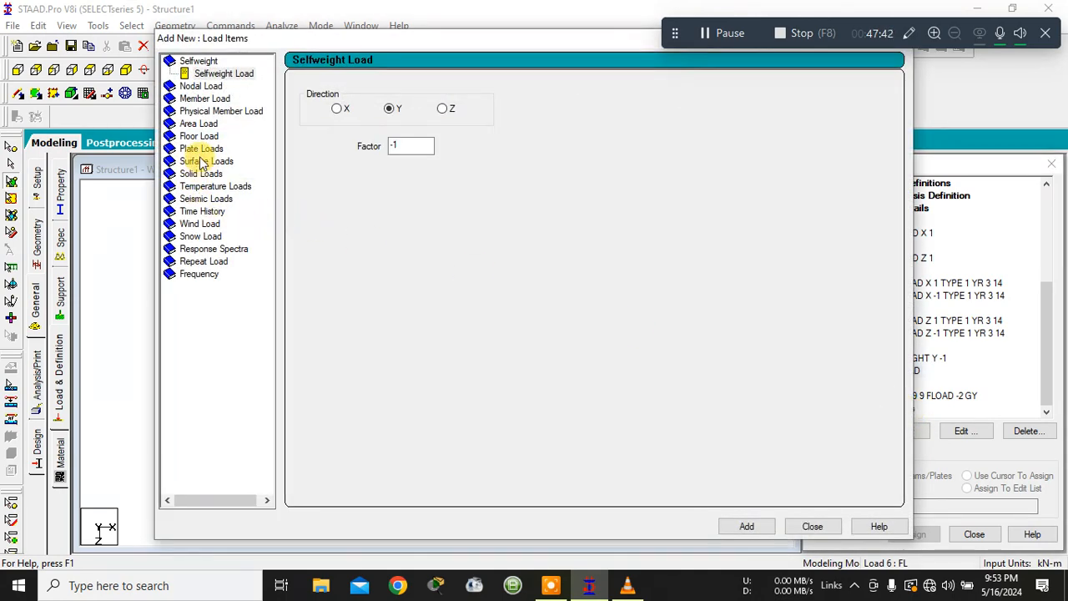
click(200, 149)
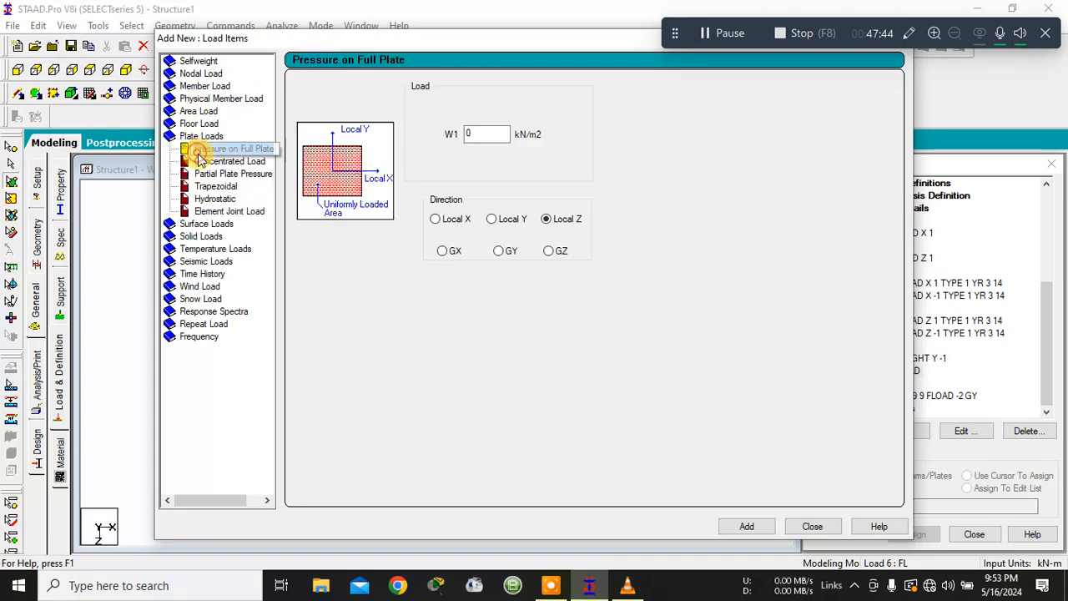
click(214, 198)
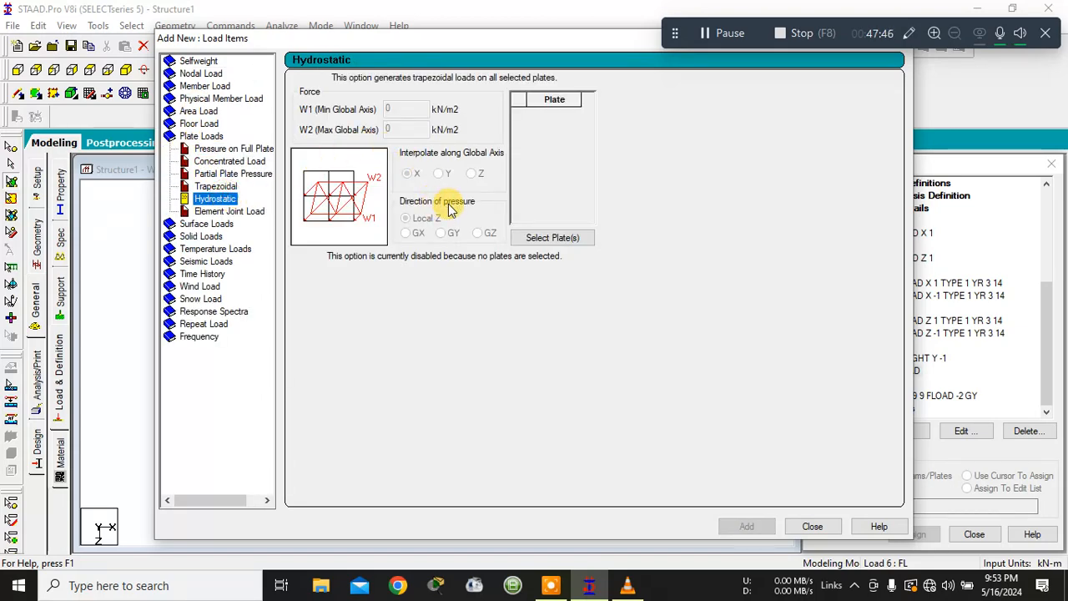
- Pick plates 102, 103, 104 and 105 again as the plates of the restarted hydrostatic load
click(552, 237)
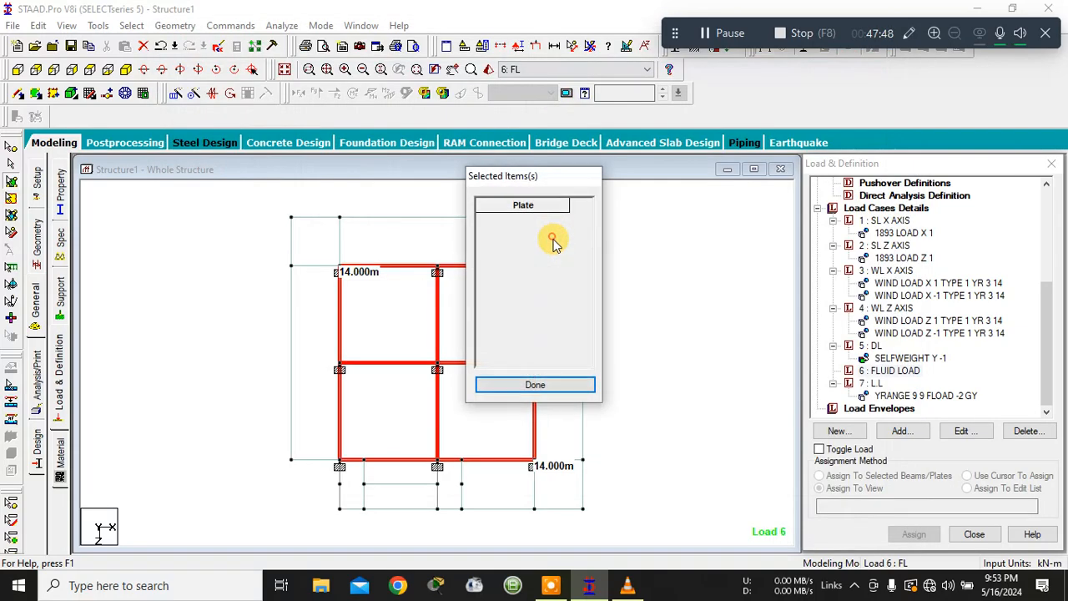
click(513, 204)
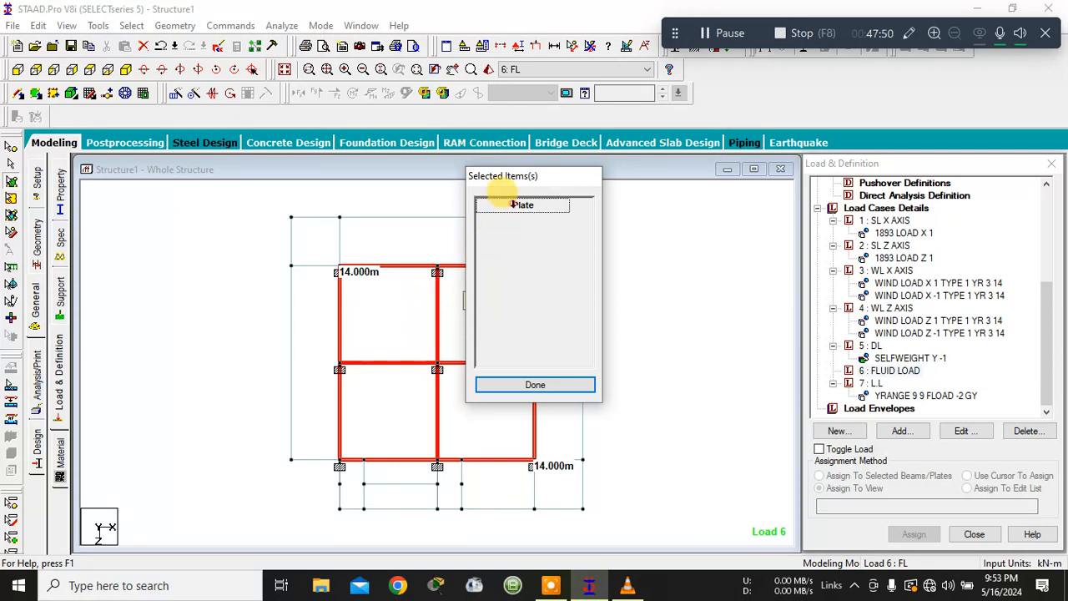
click(430, 325)
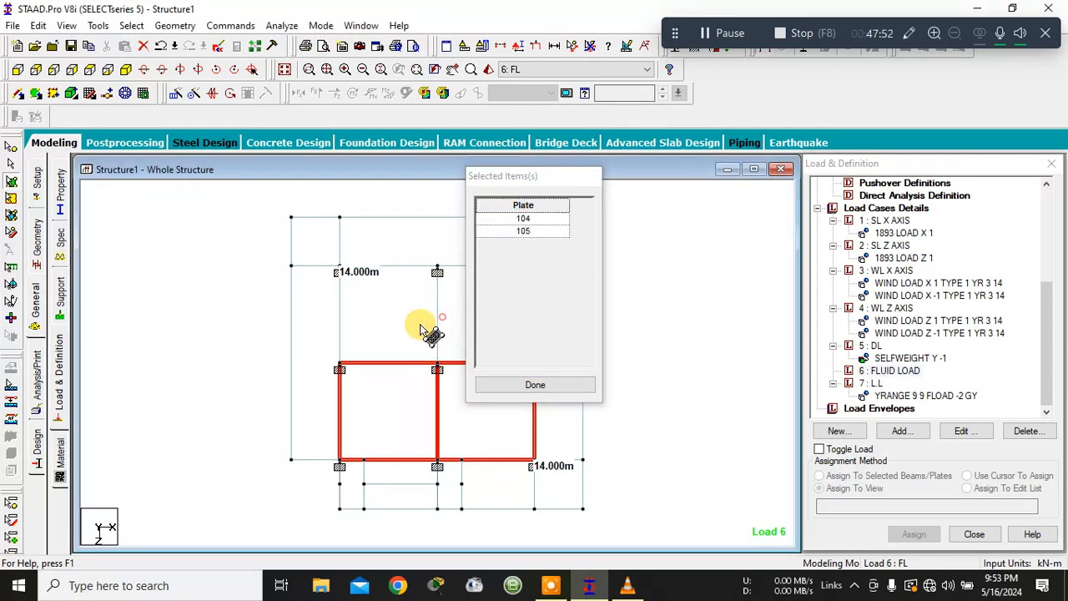
ctrl+click(420, 325)
ctrl+click(443, 323)
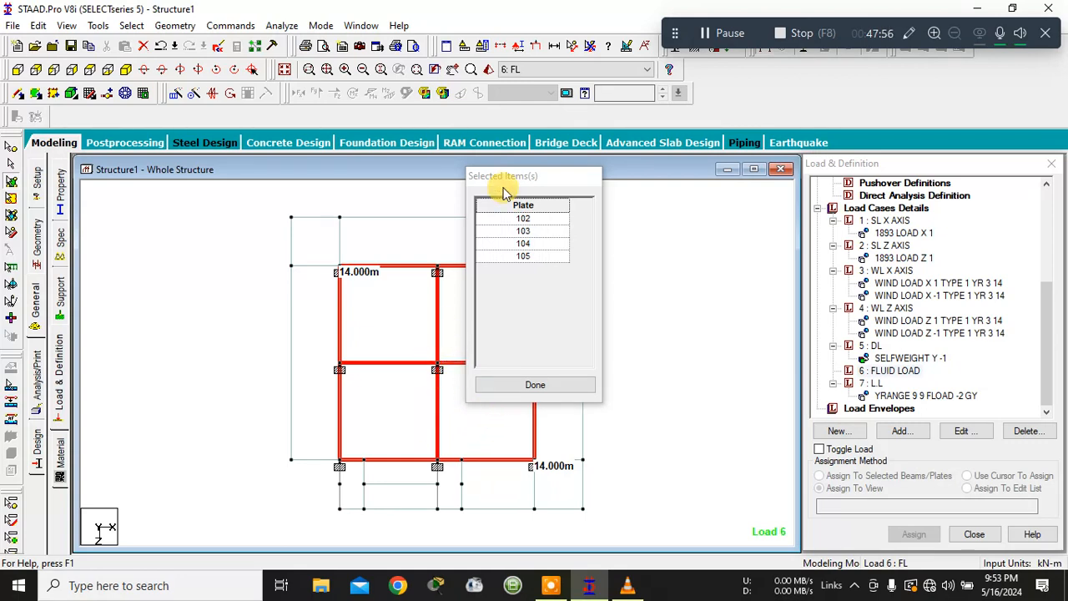
drag(503, 192, 641, 189)
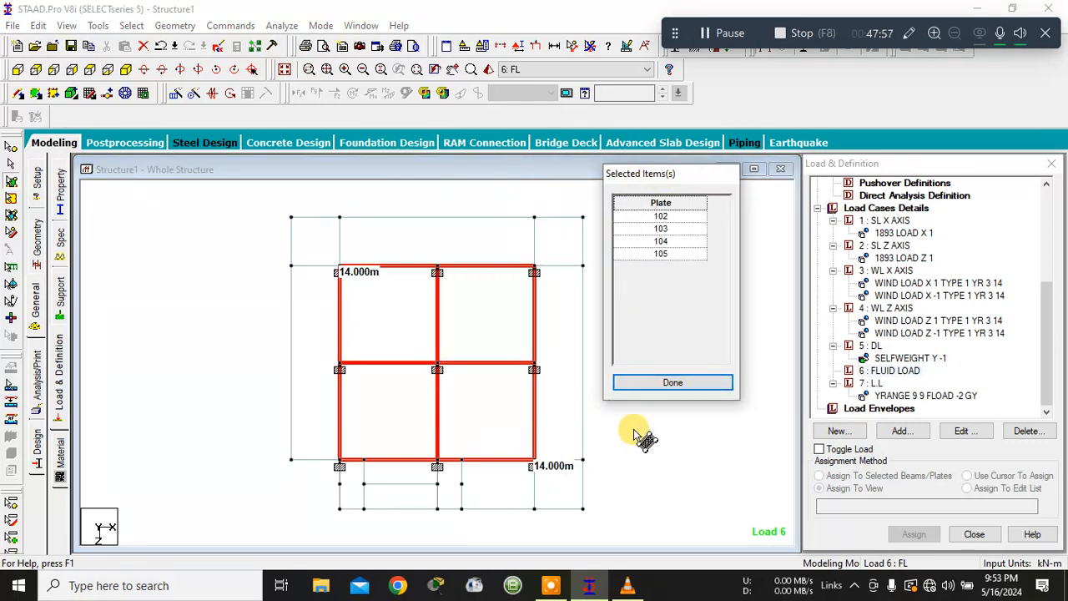
ctrl+click(406, 420)
ctrl+click(413, 415)
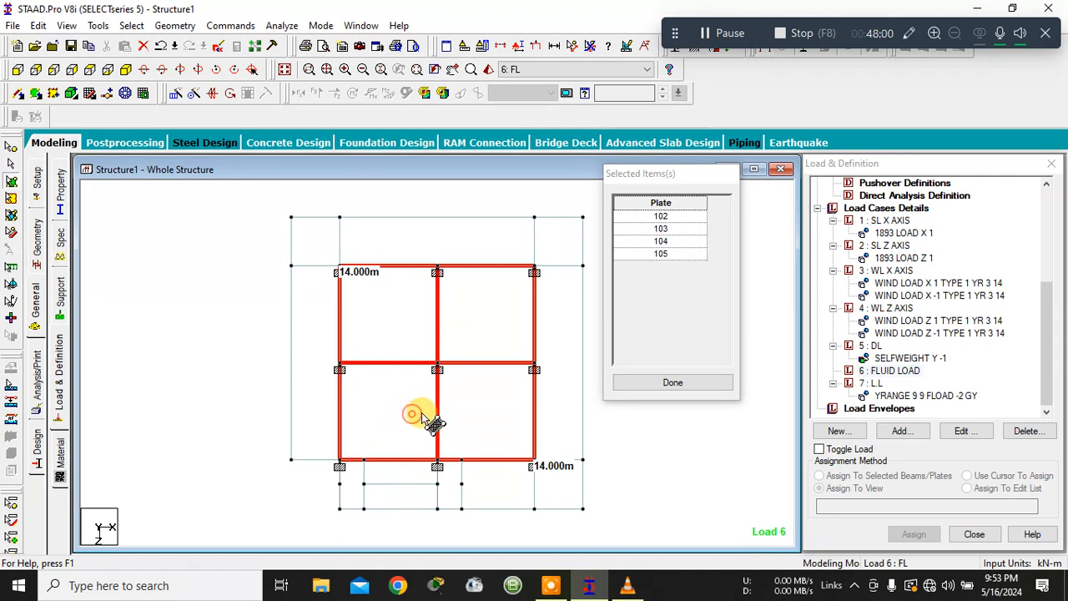
click(659, 388)
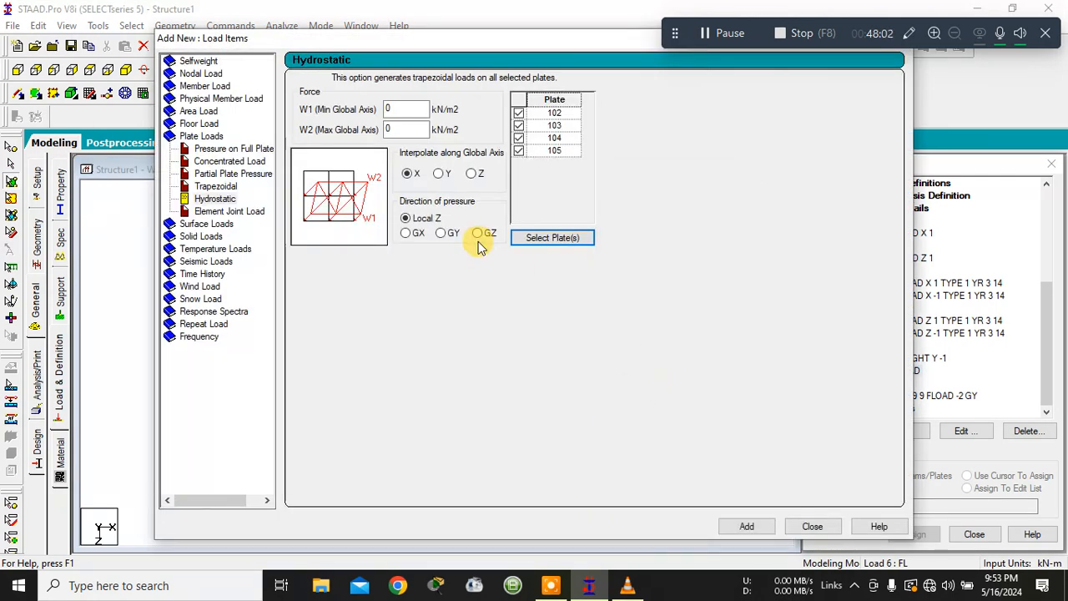
- Set the hydrostatic load to interpolate along global Y with pressure direction GY, and edit its W1 and W2 forces
click(442, 235)
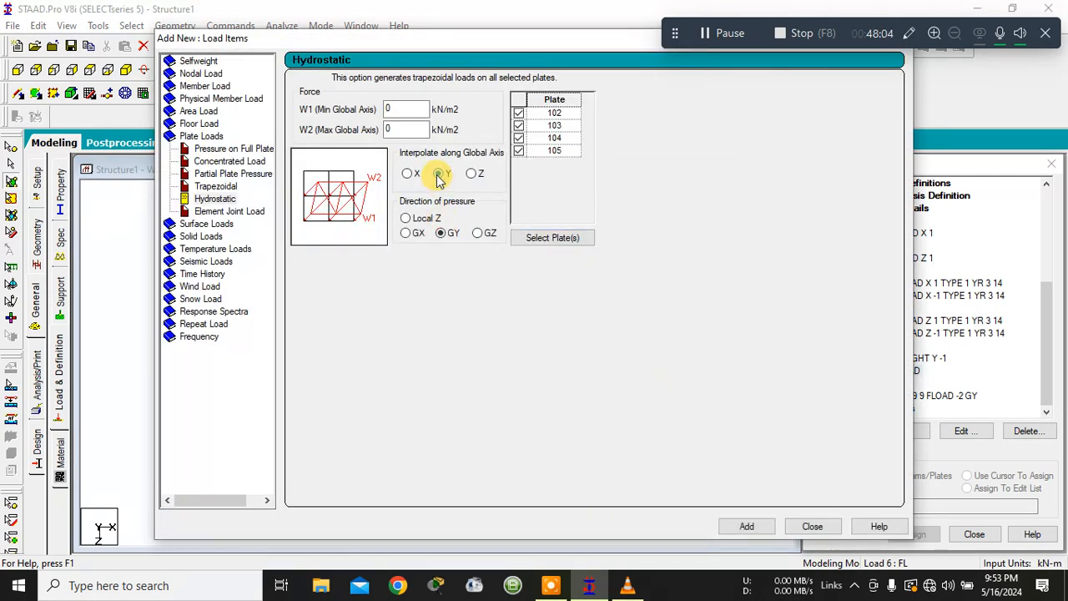
double_click(389, 108)
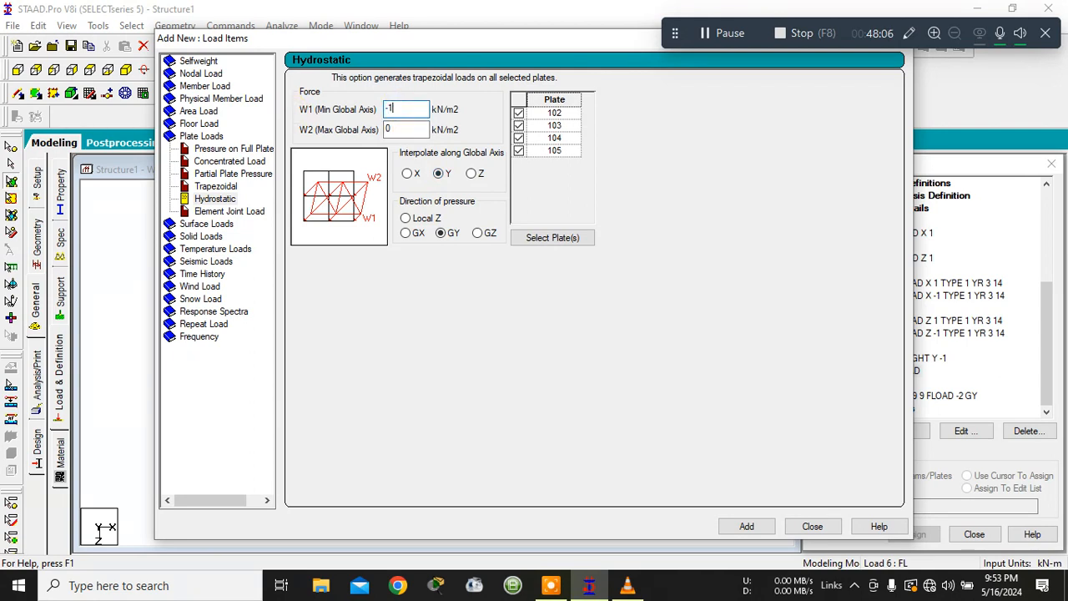
double_click(412, 127)
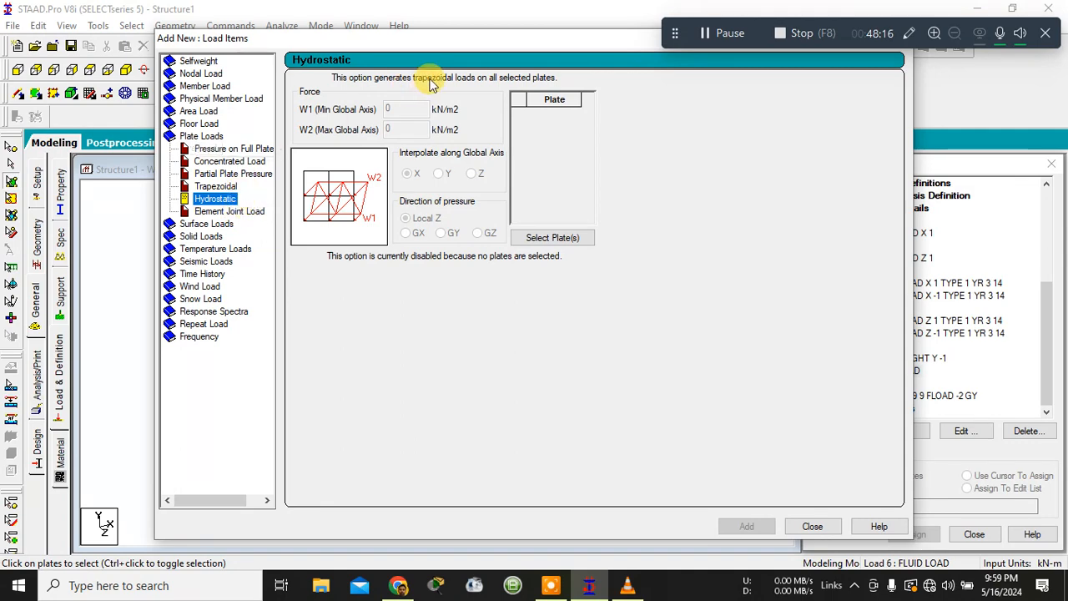
- Move the load items dialog aside to uncover the load case tree
drag(476, 42, 355, 63)
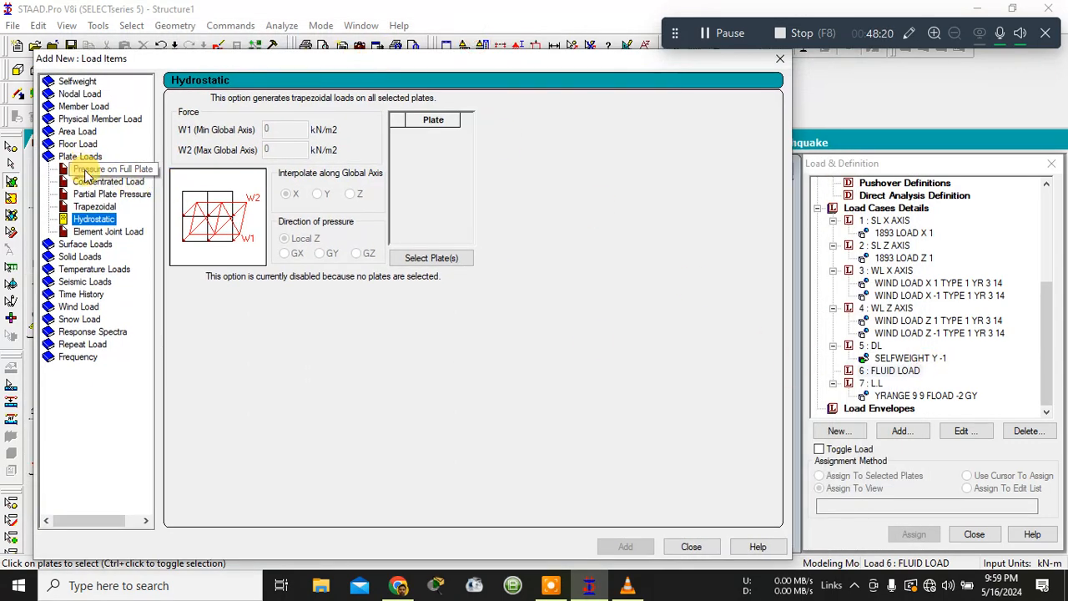
- Add a Pressure on Full Plate load with W1 of -30 kN/m2 in direction GY to the FLUID LOAD case
click(88, 171)
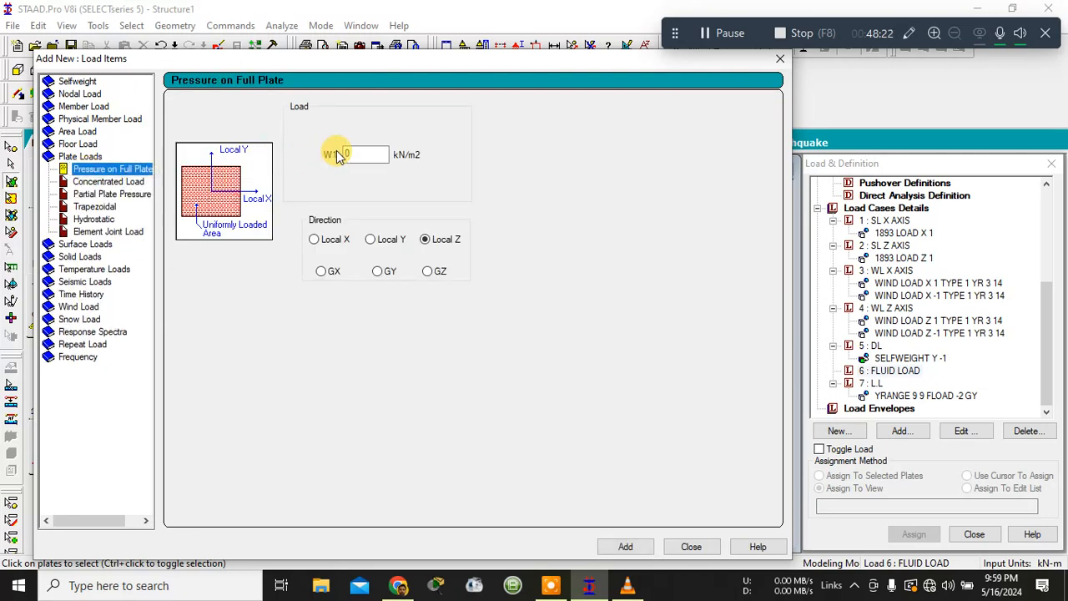
double_click(363, 152)
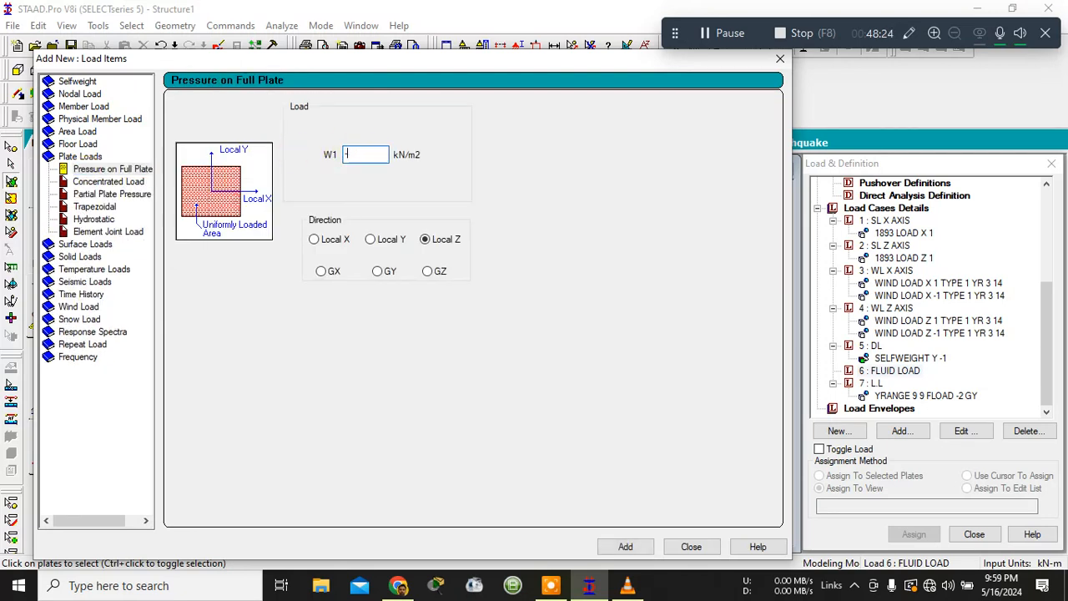
click(371, 240)
click(377, 271)
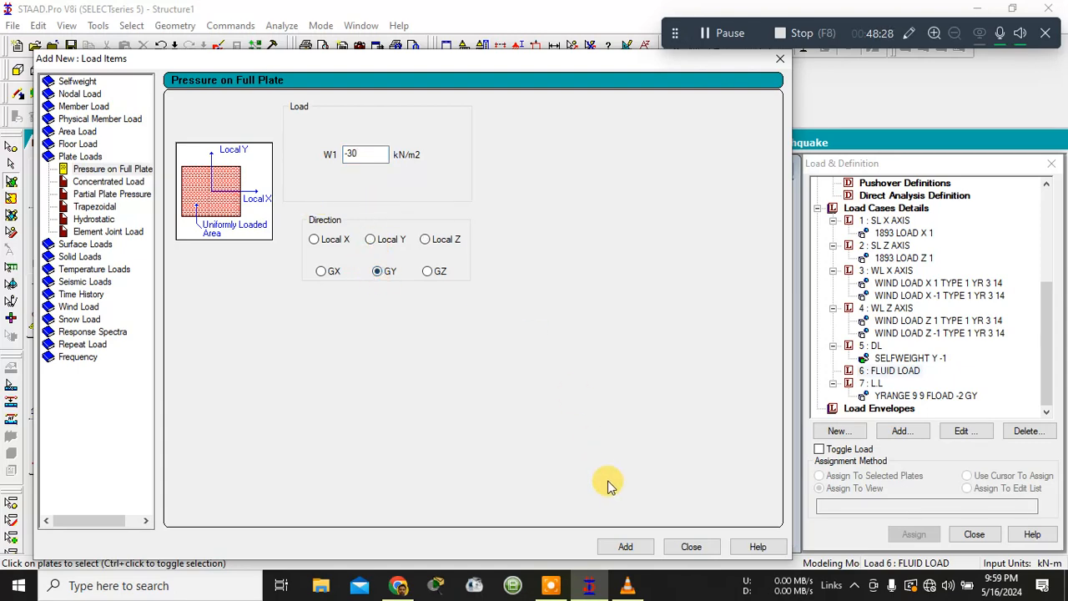
click(625, 546)
click(691, 546)
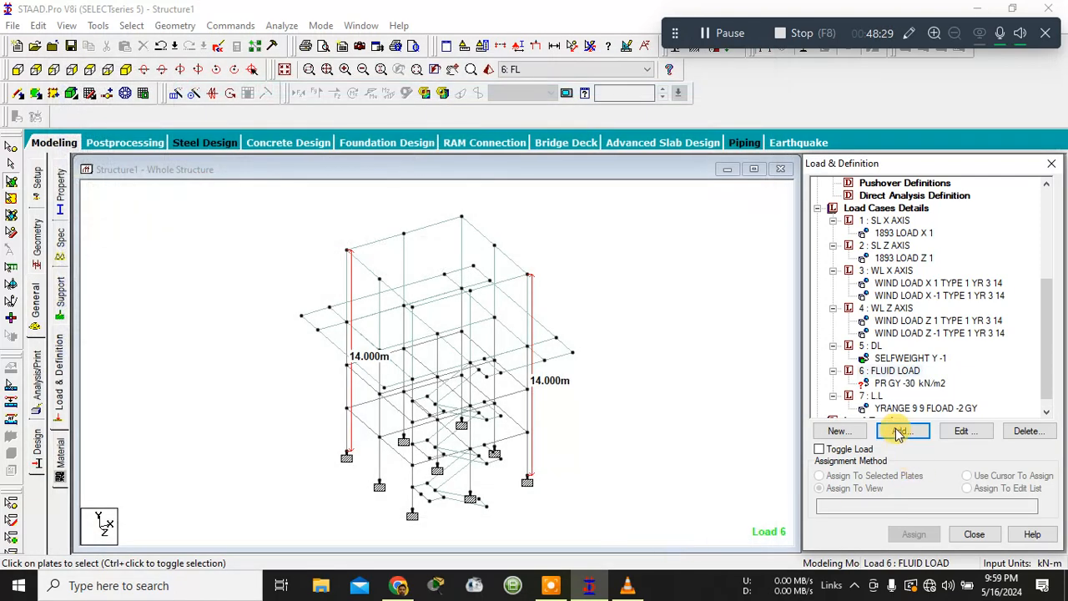
- Assign the -30 kN/m2 GY plate pressure to the four central floor plates, 102 to 105, selected in plan view
click(900, 385)
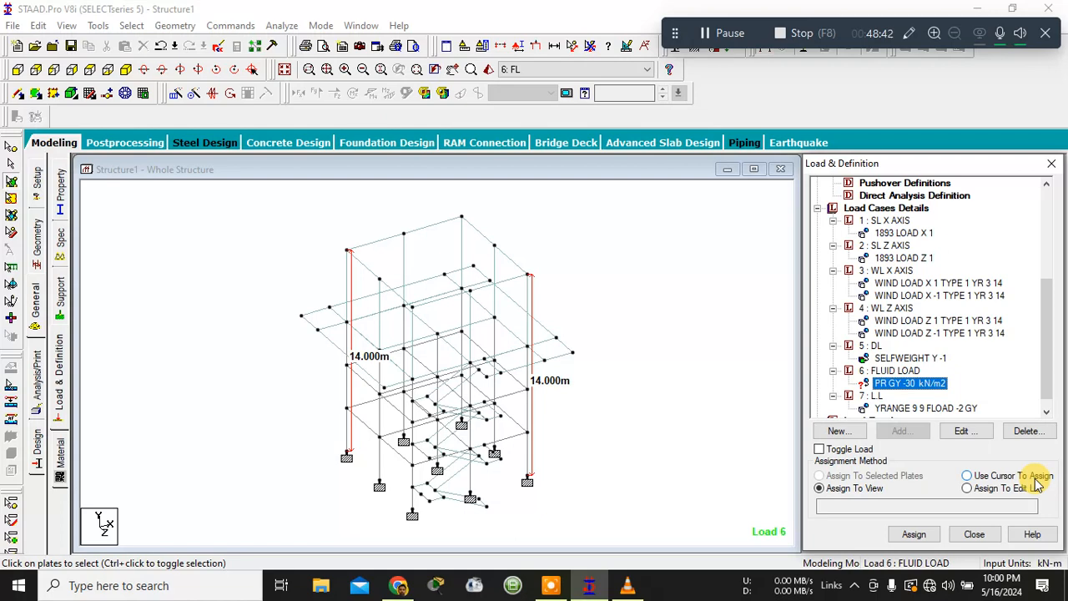
click(706, 386)
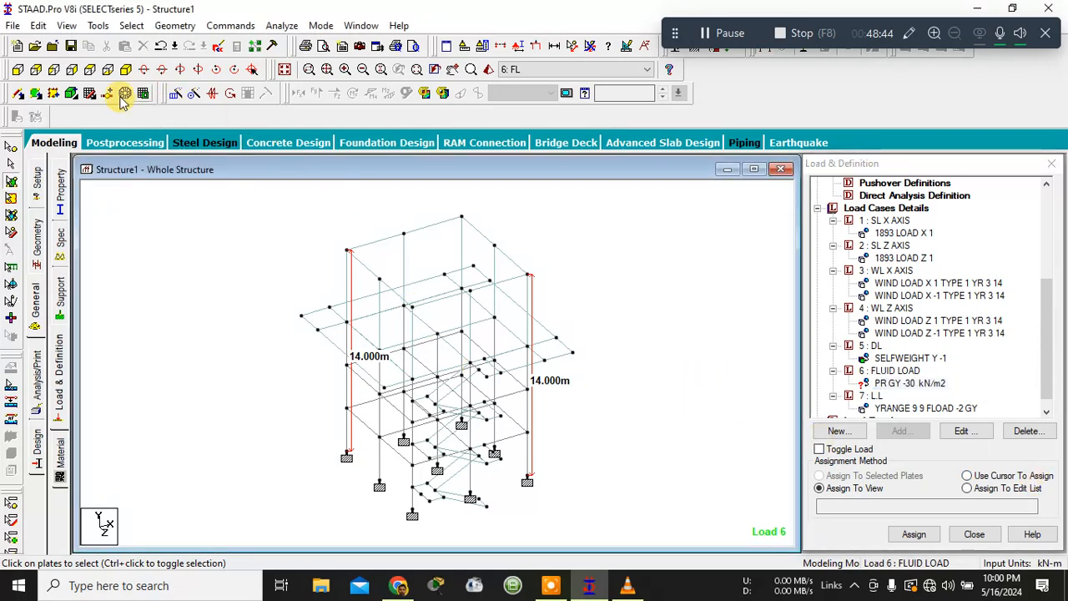
click(91, 70)
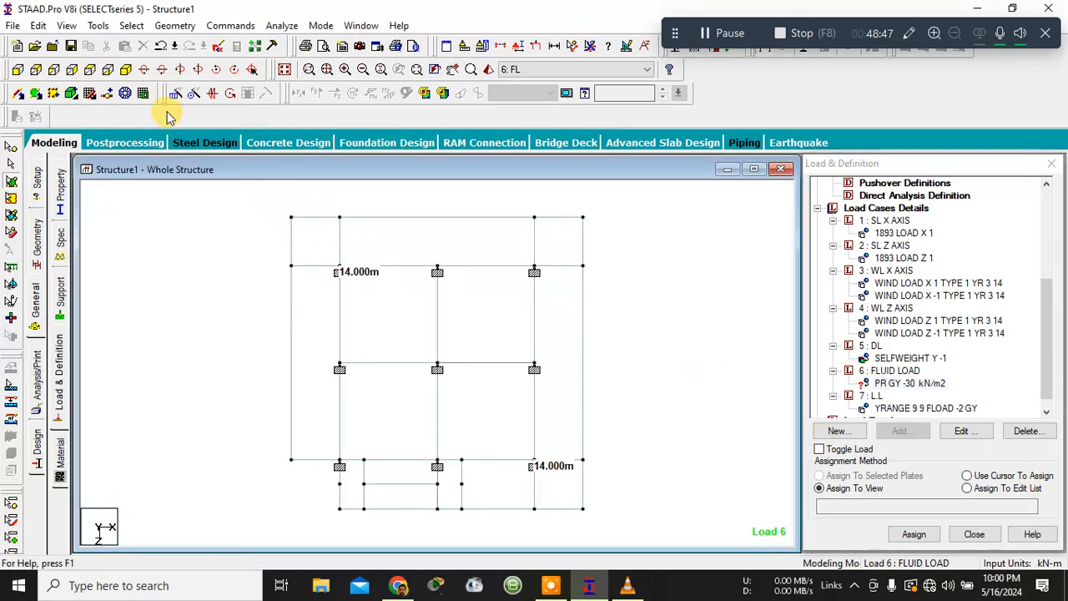
click(12, 182)
click(363, 307)
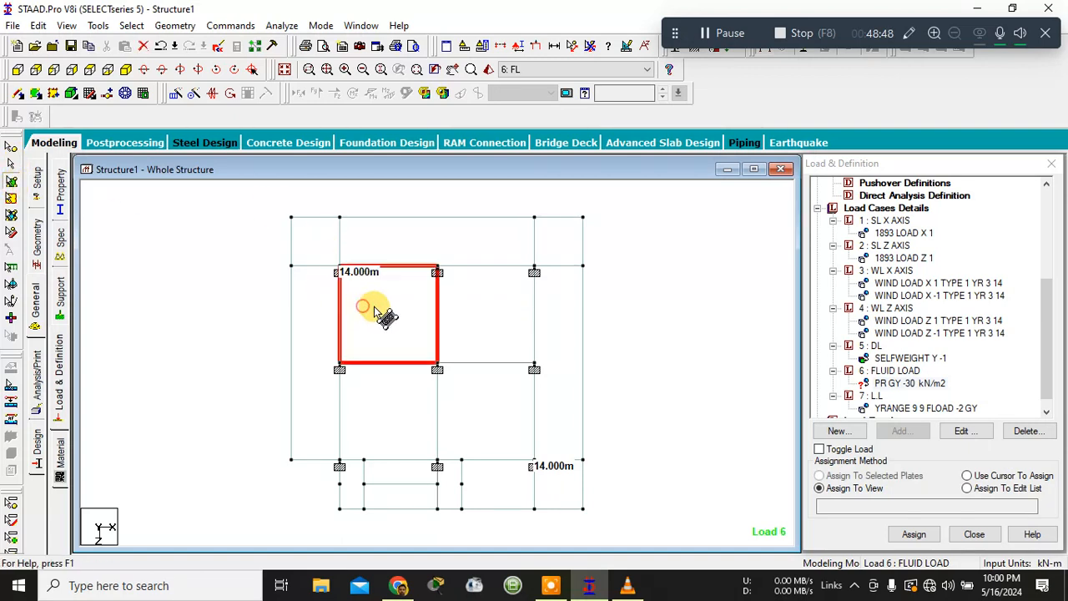
ctrl+click(472, 310)
ctrl+click(407, 402)
ctrl+click(488, 414)
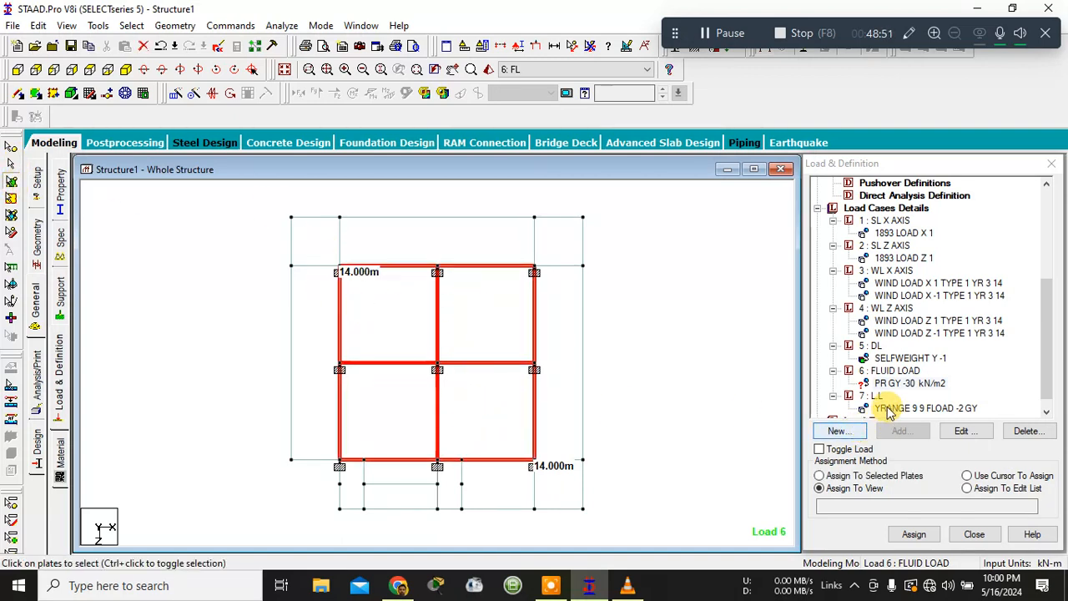
click(872, 475)
click(915, 534)
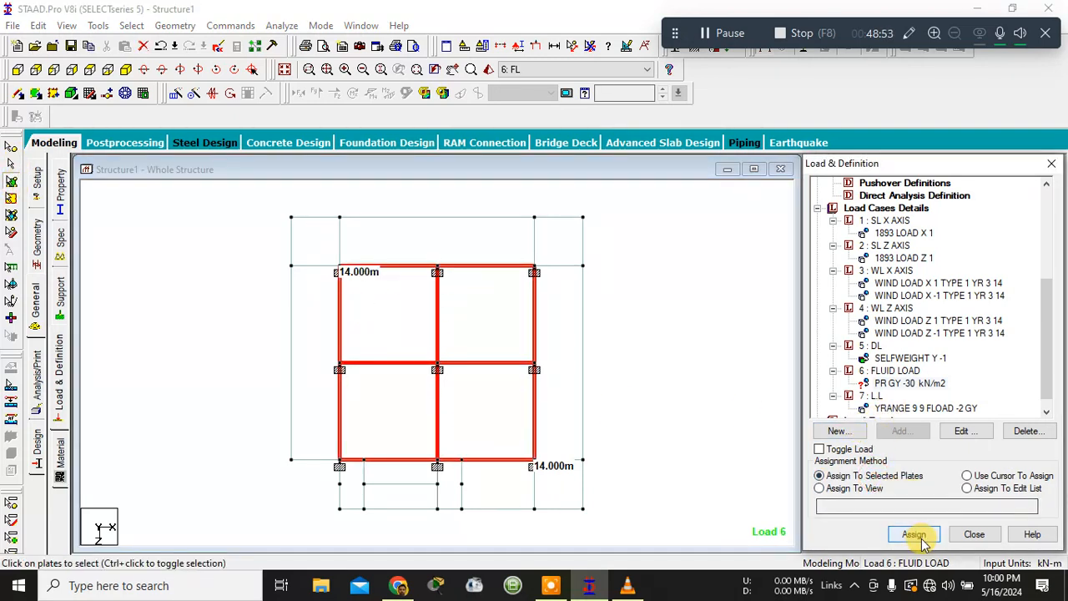
click(951, 393)
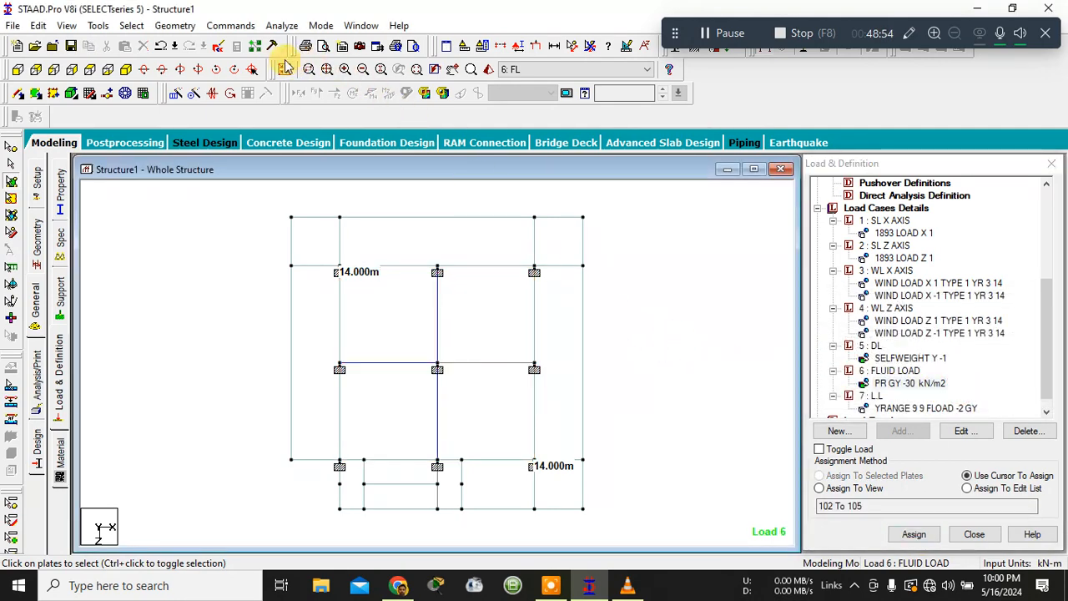
click(127, 70)
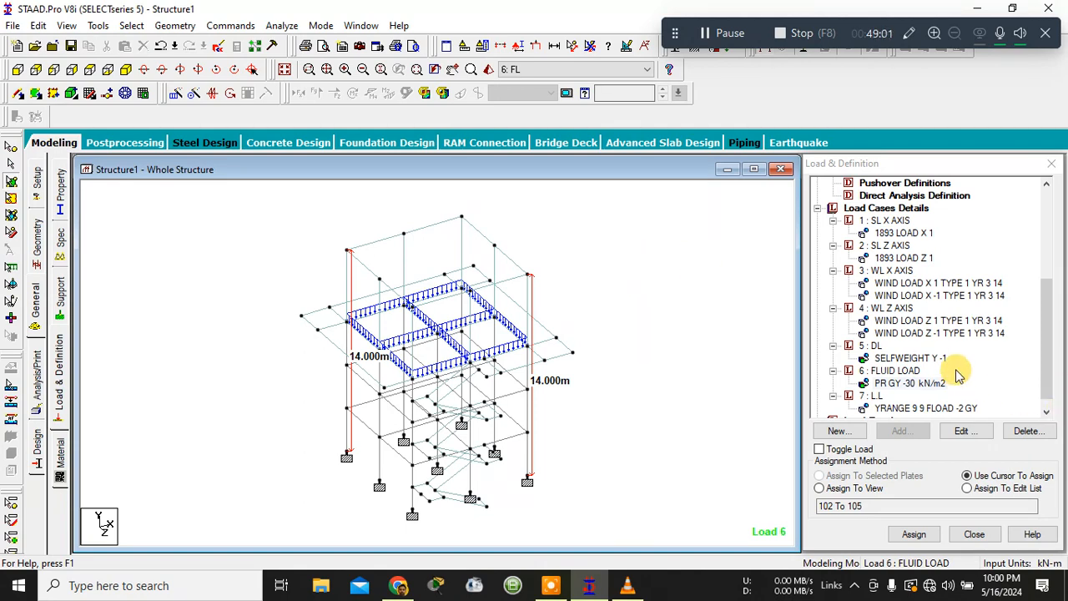
- Review the load definitions and load cases, and check which elements carry the Plate Thickness property
scroll(951, 367, down, 1)
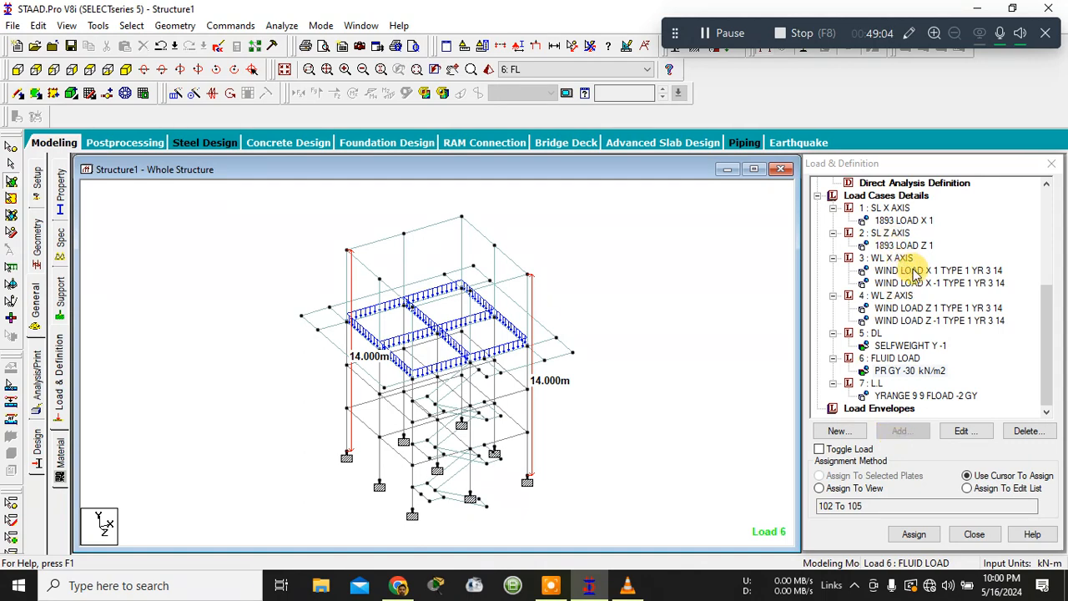
scroll(907, 274, up, 5)
scroll(908, 317, down, 5)
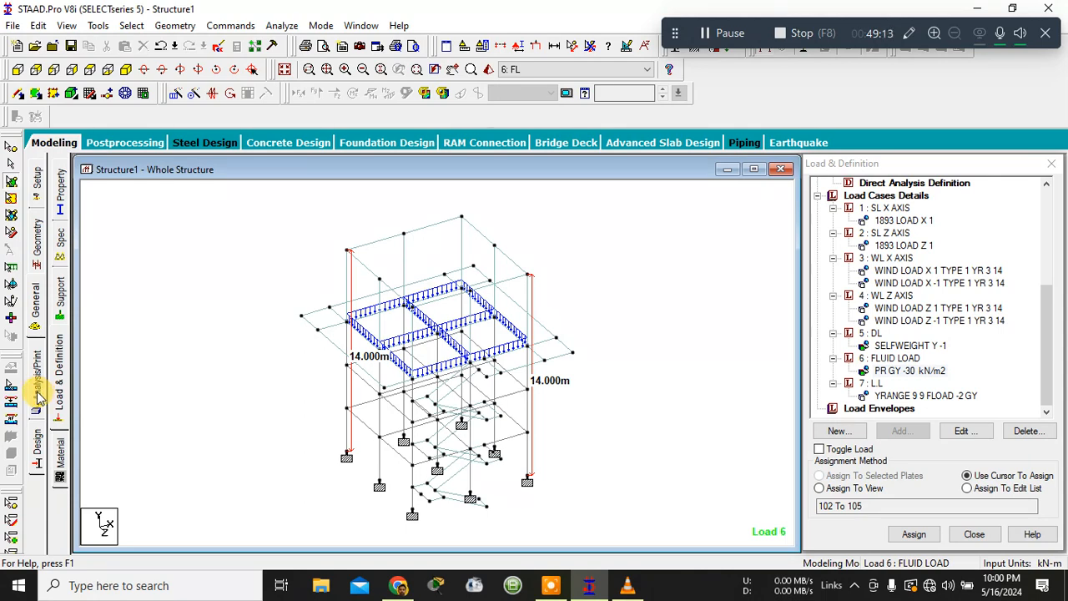
click(35, 305)
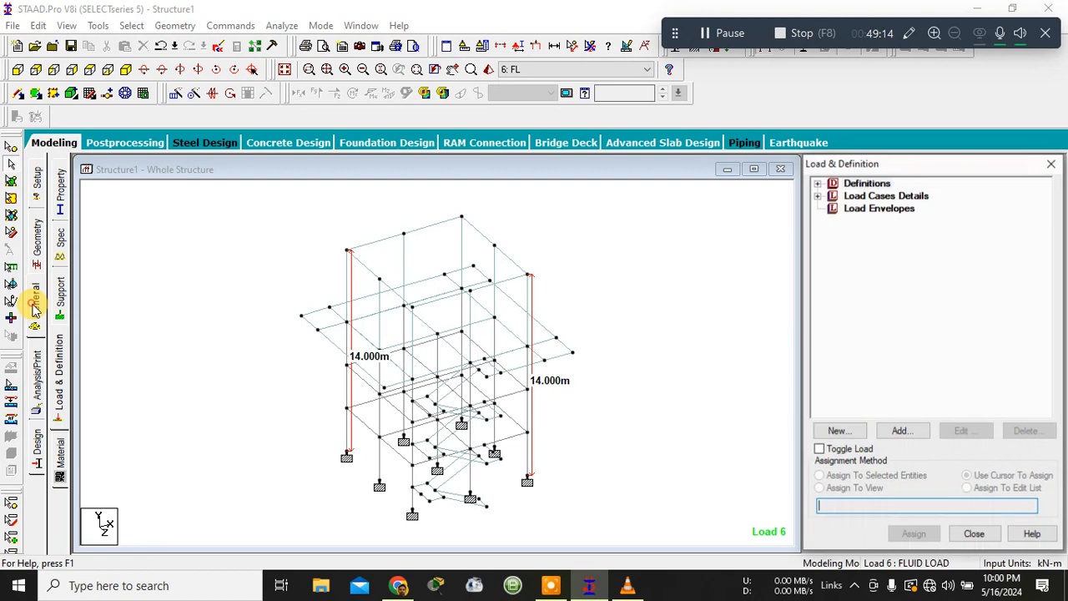
click(59, 189)
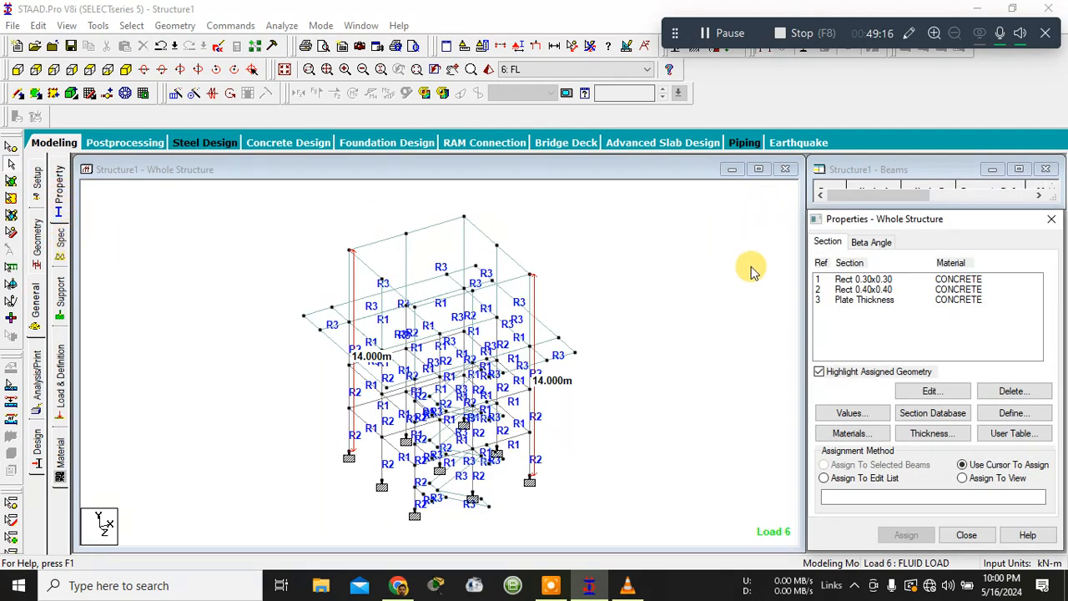
click(865, 300)
click(680, 380)
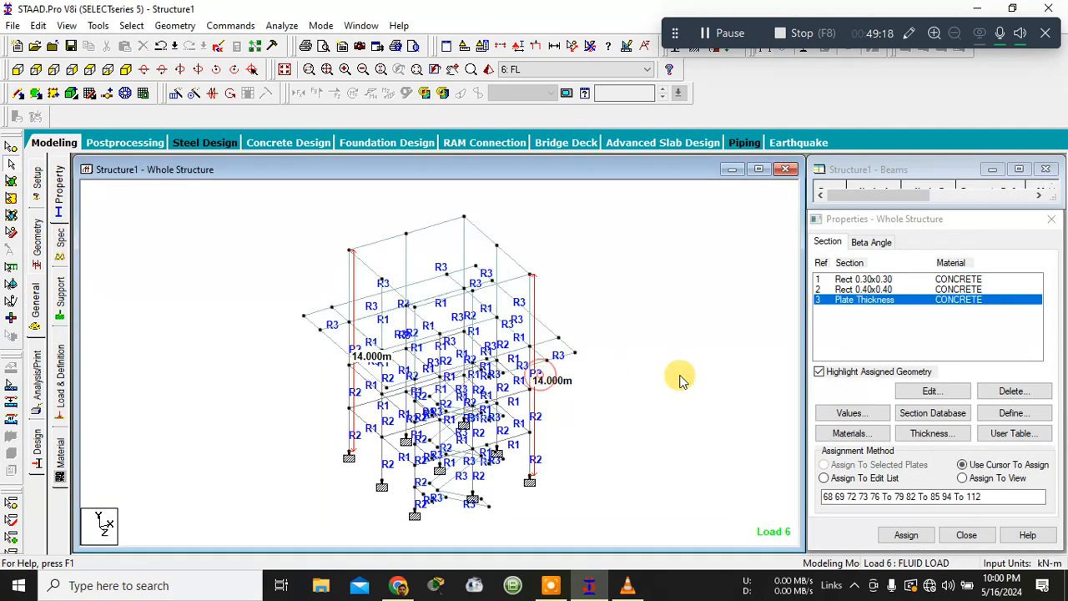
- Add a Perform Analysis command with the No Print option
click(36, 407)
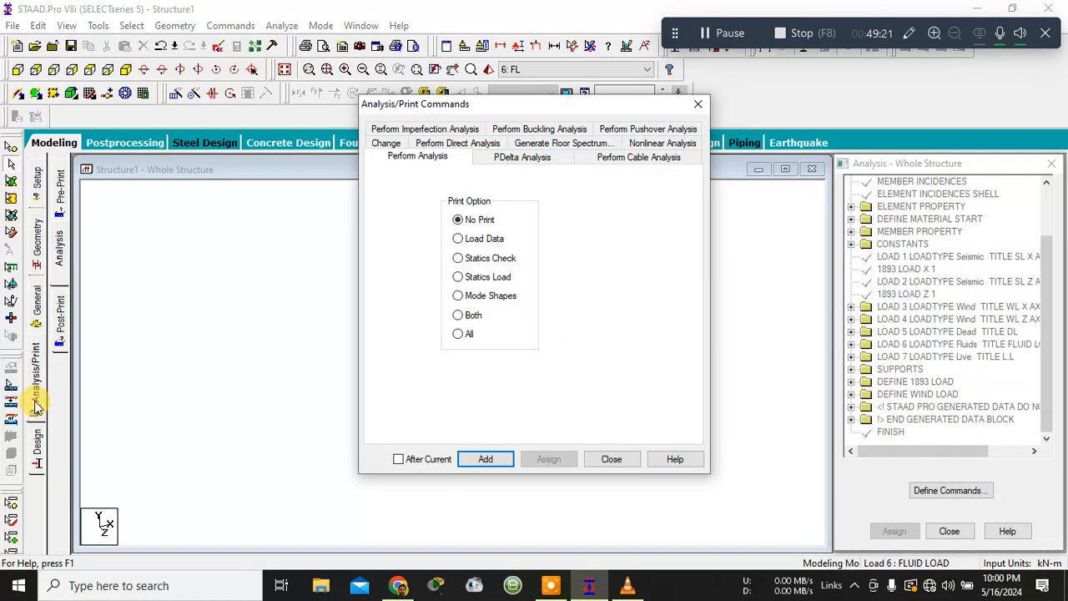
click(479, 459)
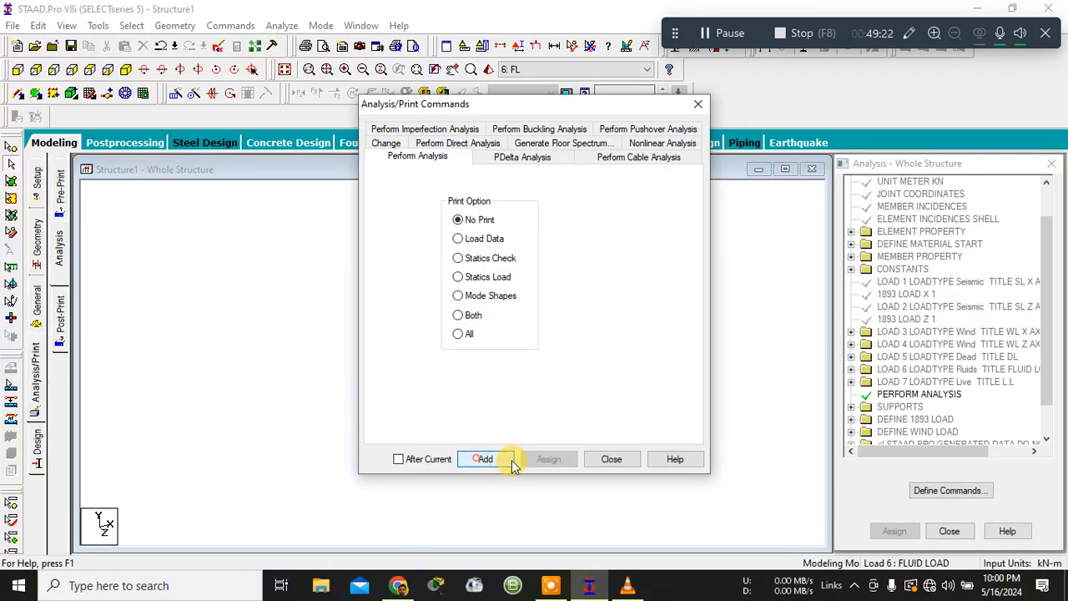
click(610, 460)
- Run the analysis of the structure and check the output file for errors and warnings
click(284, 25)
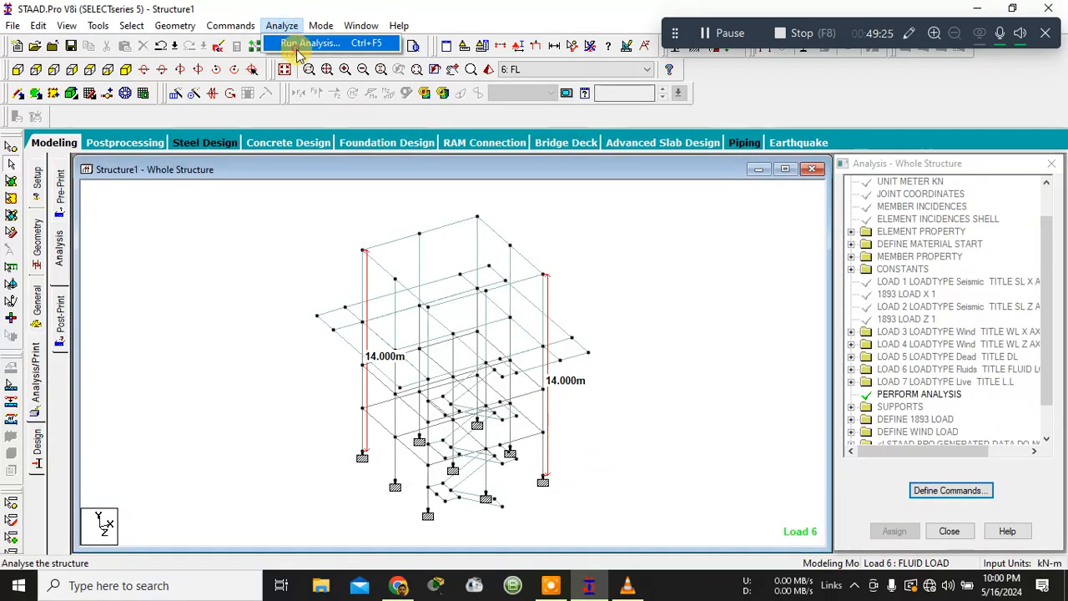
click(304, 44)
click(442, 313)
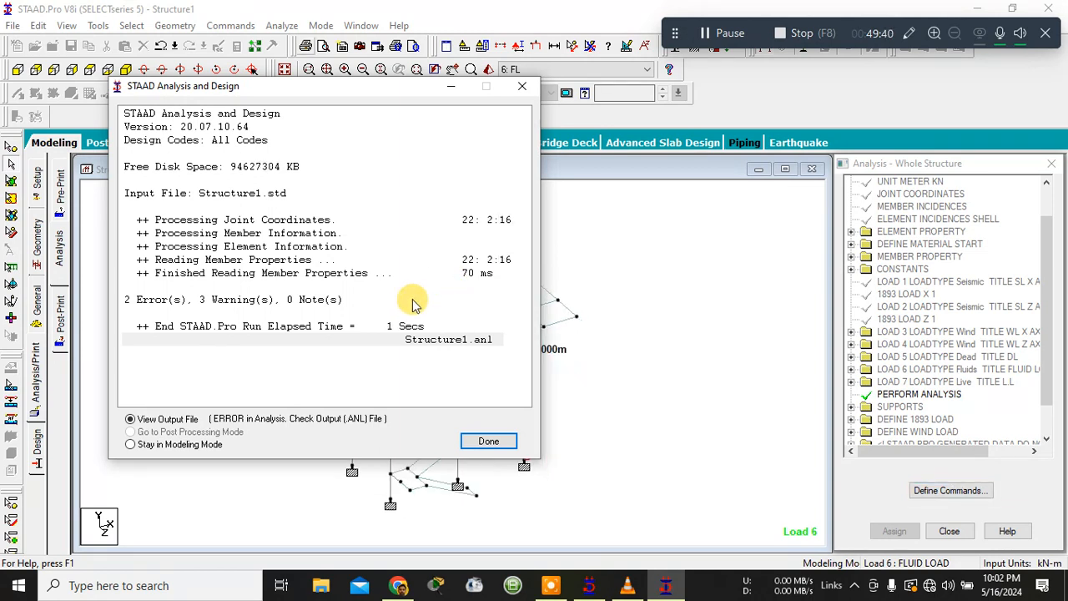
click(489, 448)
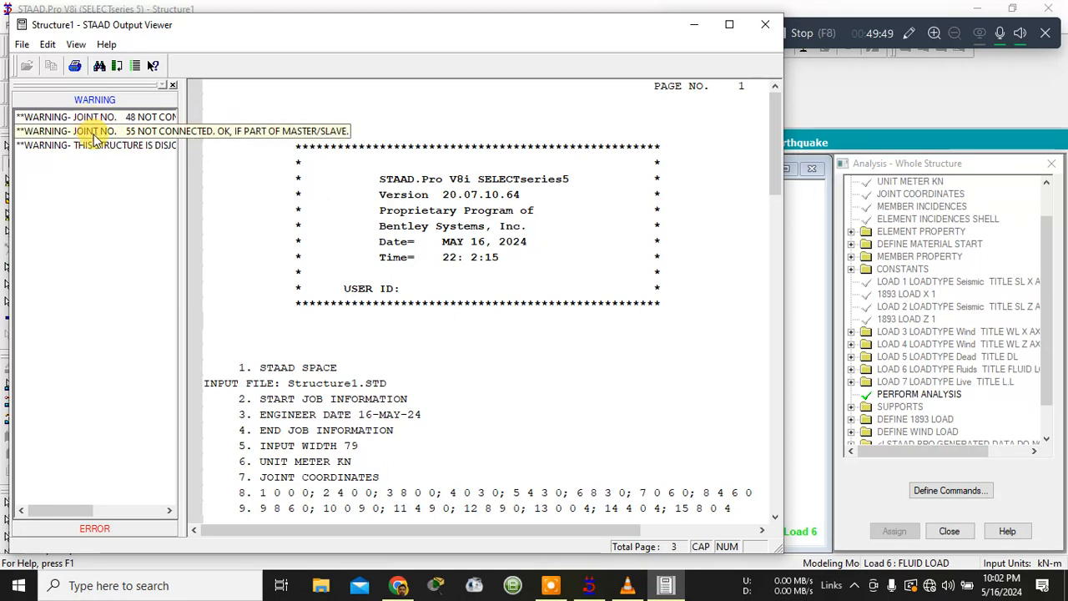
click(768, 29)
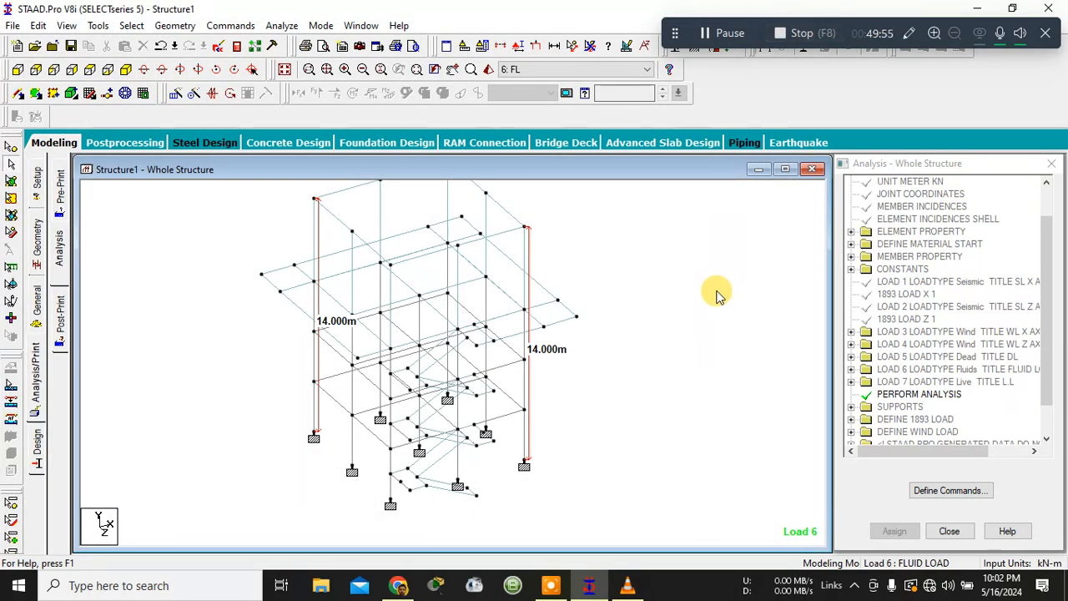
- Display the node numbers on the whole structure through the diagram label settings
click(518, 48)
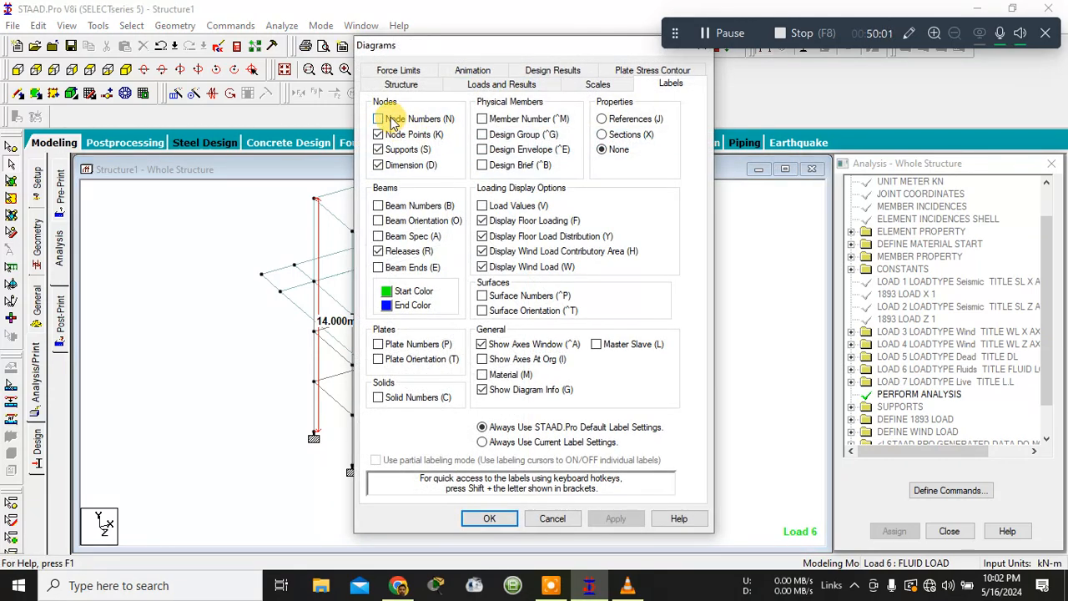
click(379, 119)
click(615, 518)
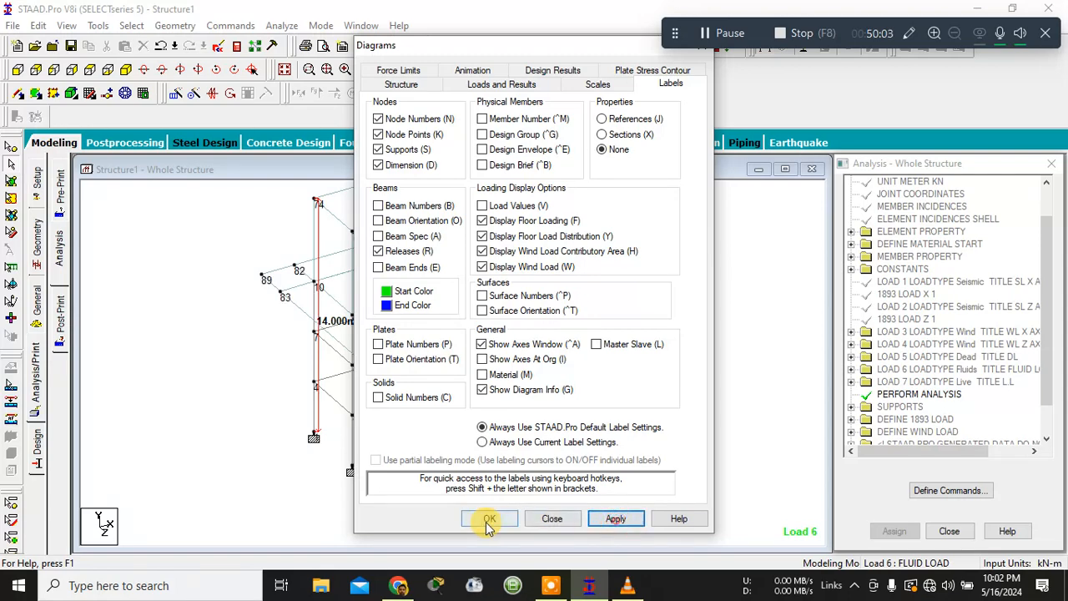
click(489, 518)
- Delete the unconnected node 48 between nodes 39 and 40 on the lowest stair landing
scroll(448, 467, up, 2)
middle_drag(446, 453, 378, 253)
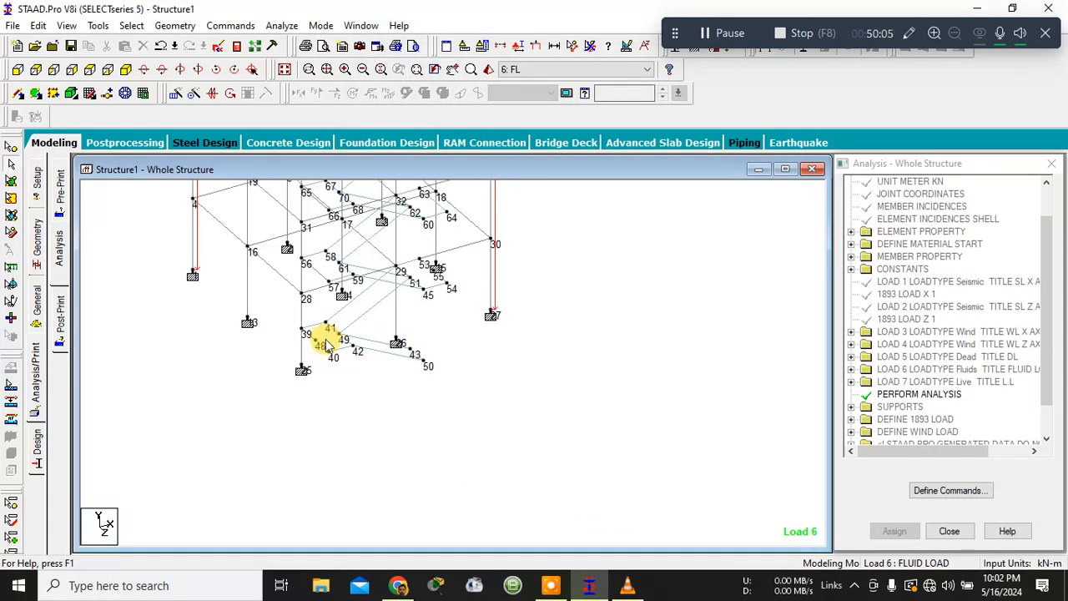
scroll(312, 357, up, 2)
scroll(348, 486, up, 4)
middle_drag(357, 462, 375, 356)
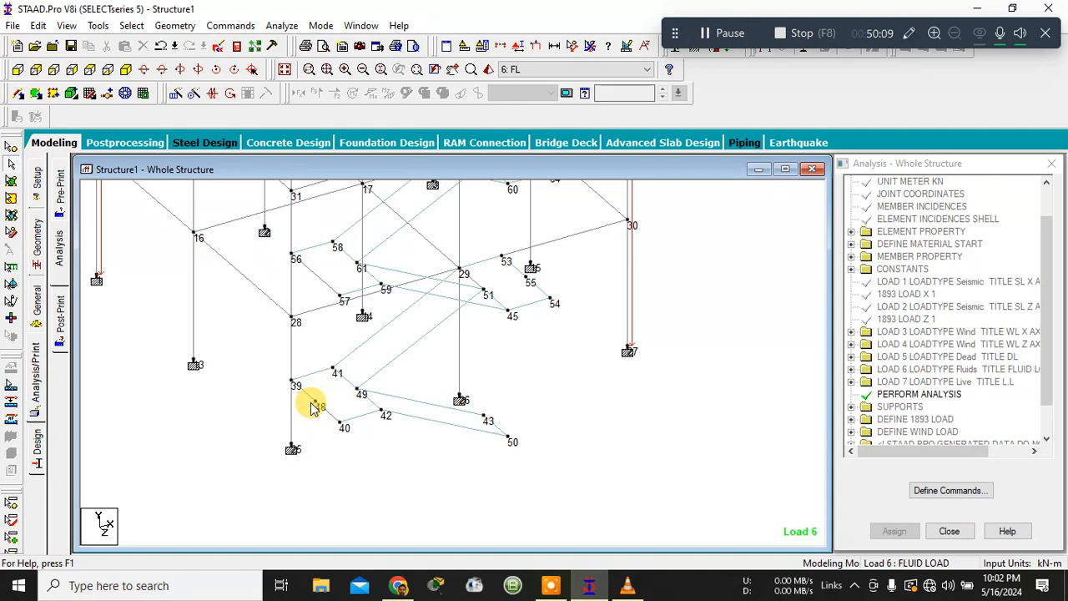
click(318, 406)
scroll(594, 382, up, 1)
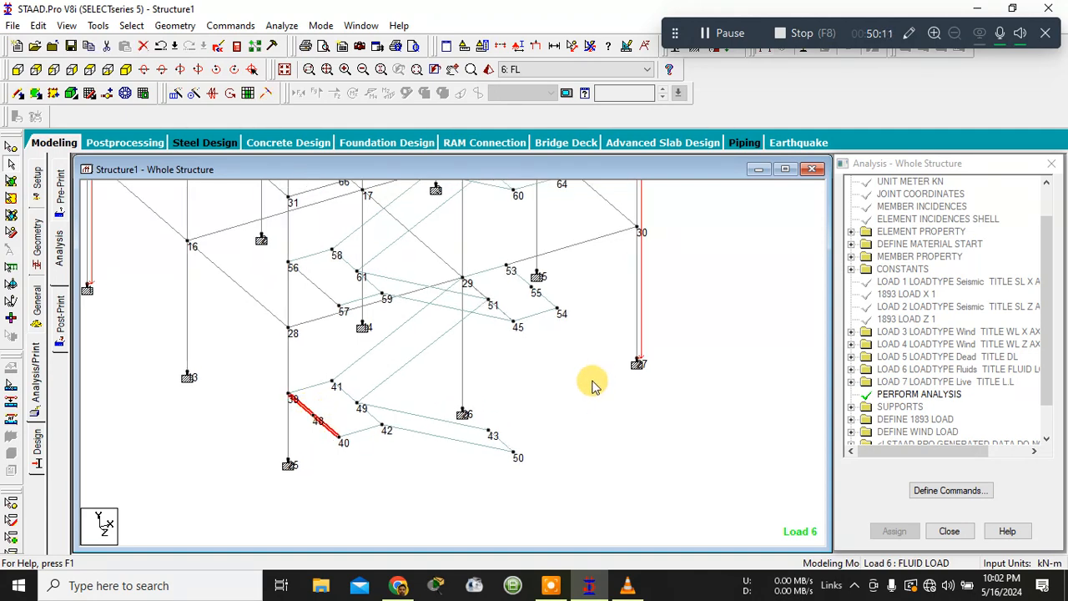
click(589, 386)
scroll(254, 423, up, 4)
middle_drag(291, 429, 354, 317)
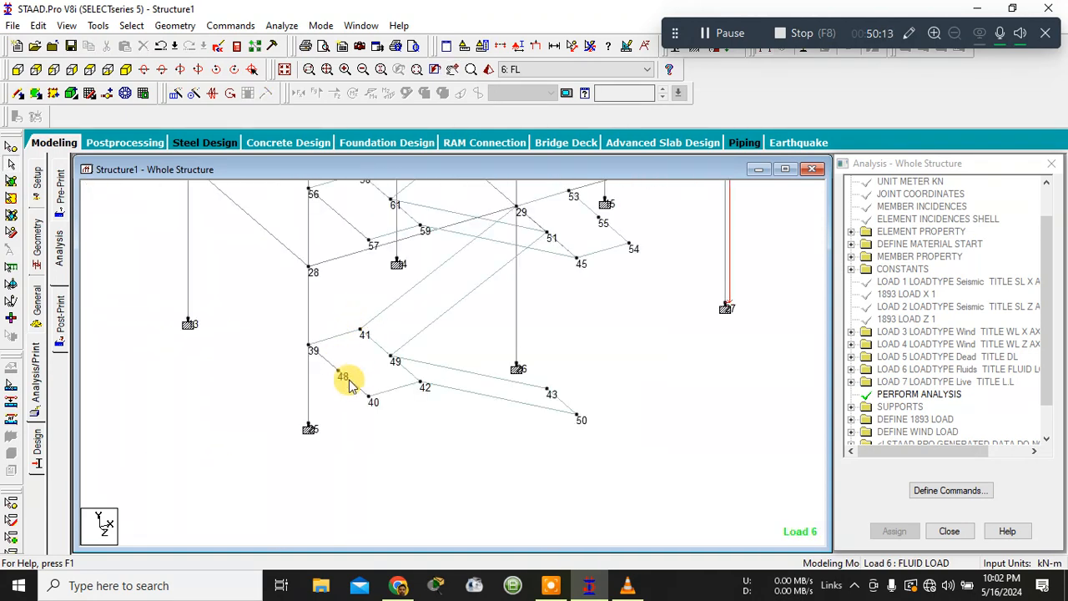
scroll(351, 387, up, 3)
middle_drag(347, 404, 343, 318)
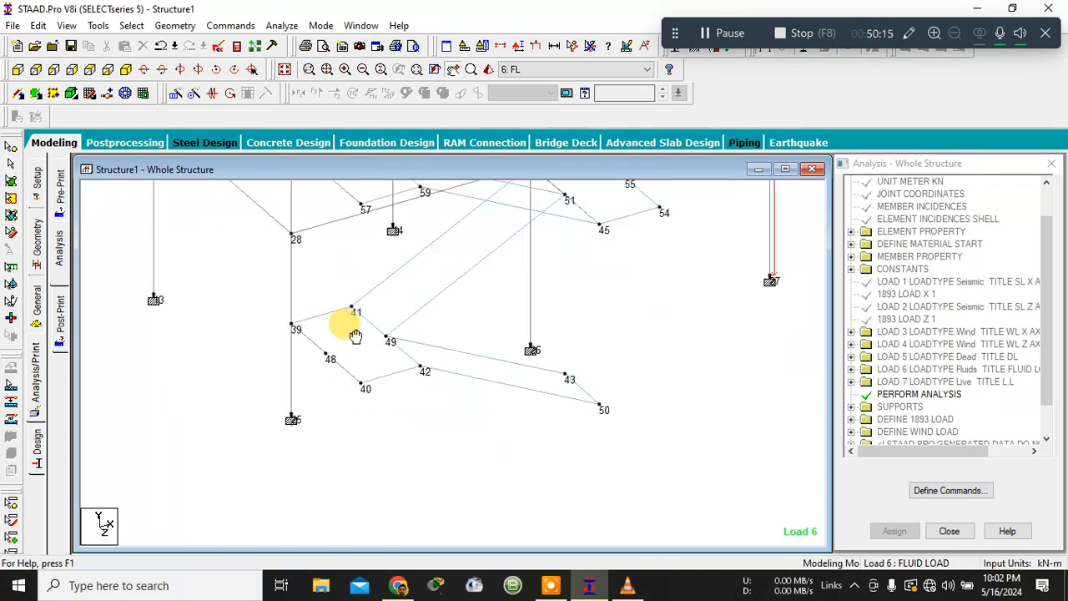
click(12, 147)
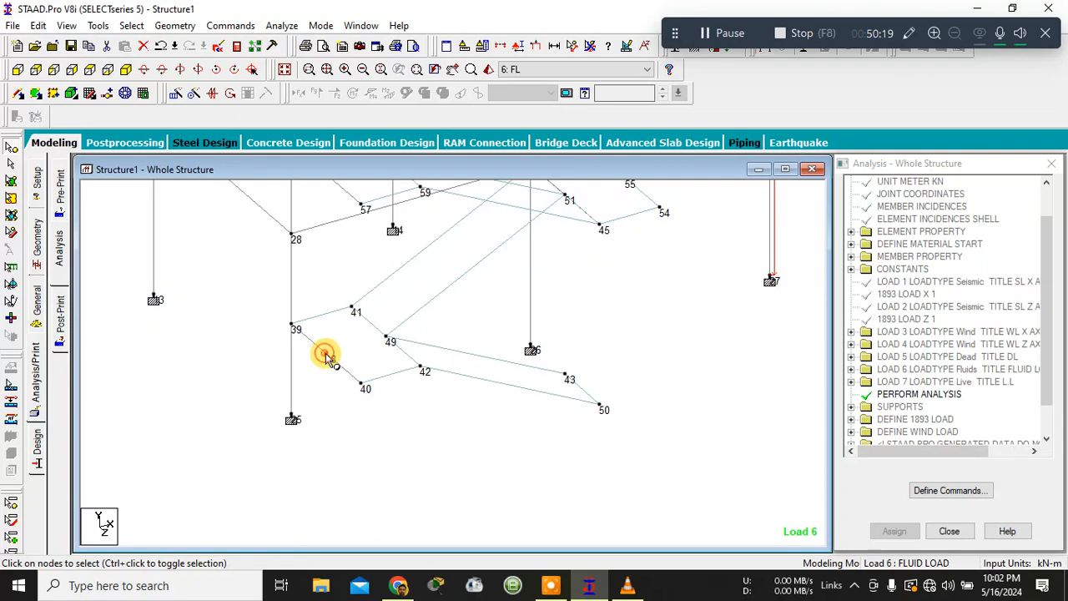
key(Delete)
key(Return)
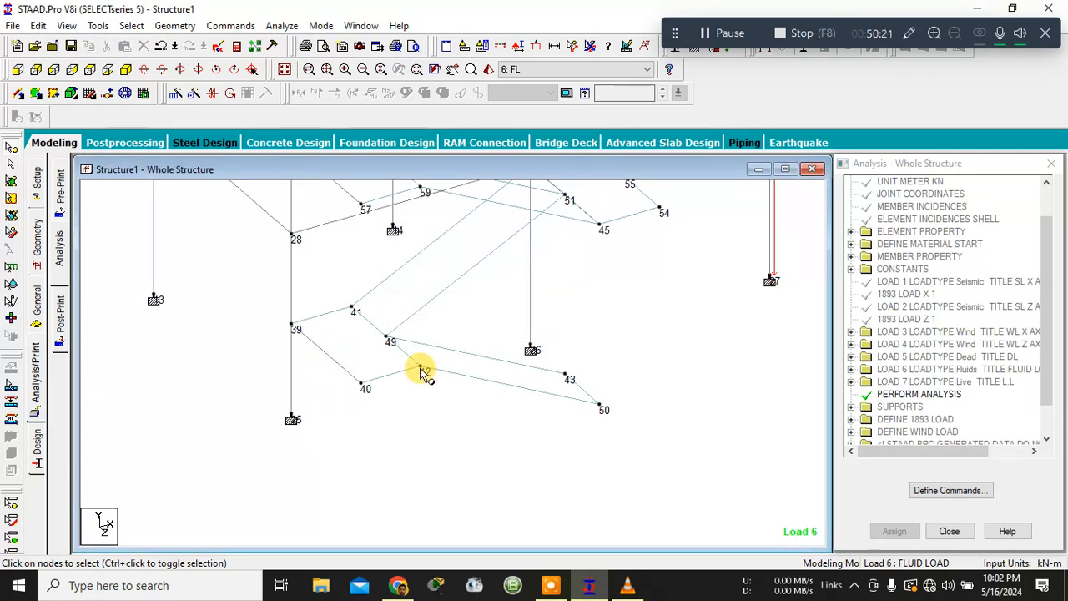
- Delete the unconnected node 55 between nodes 53 and 54 on the stair landing above
middle_drag(580, 297, 463, 393)
scroll(510, 275, up, 1)
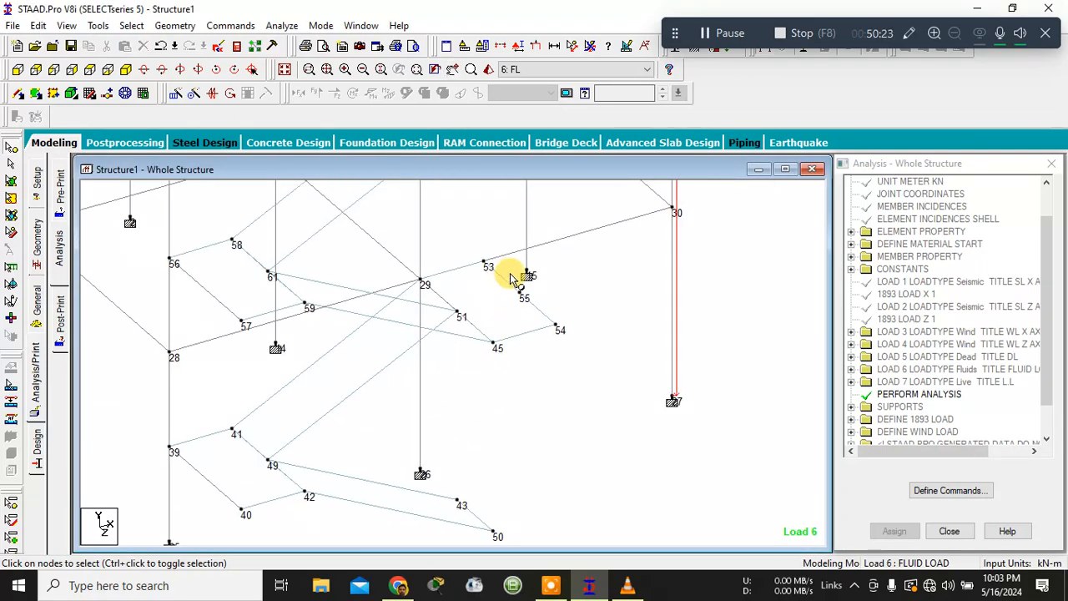
scroll(511, 278, up, 1)
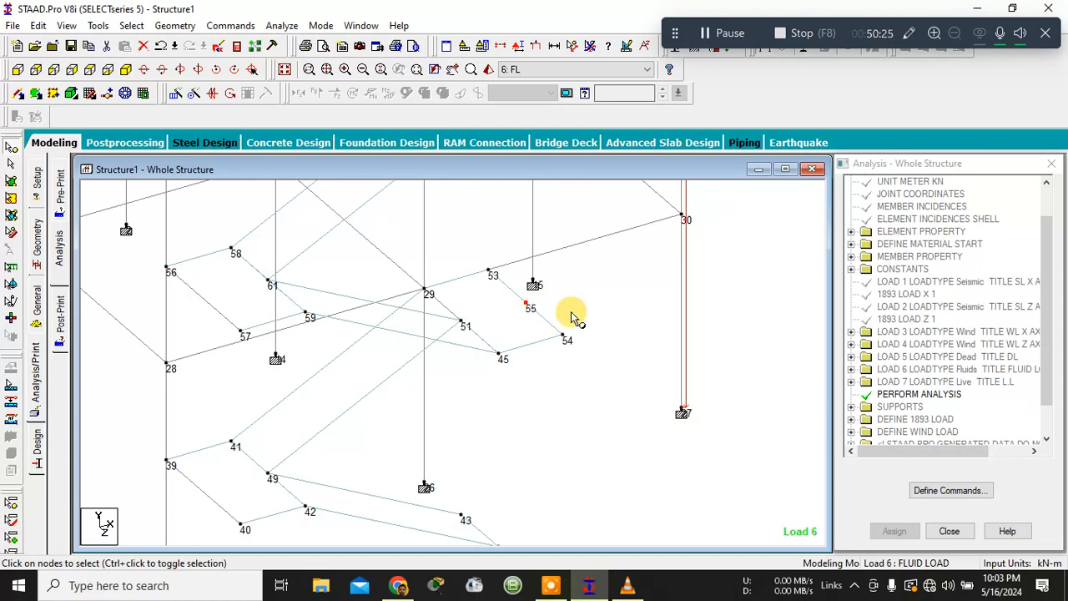
key(Delete)
key(Return)
scroll(605, 317, down, 9)
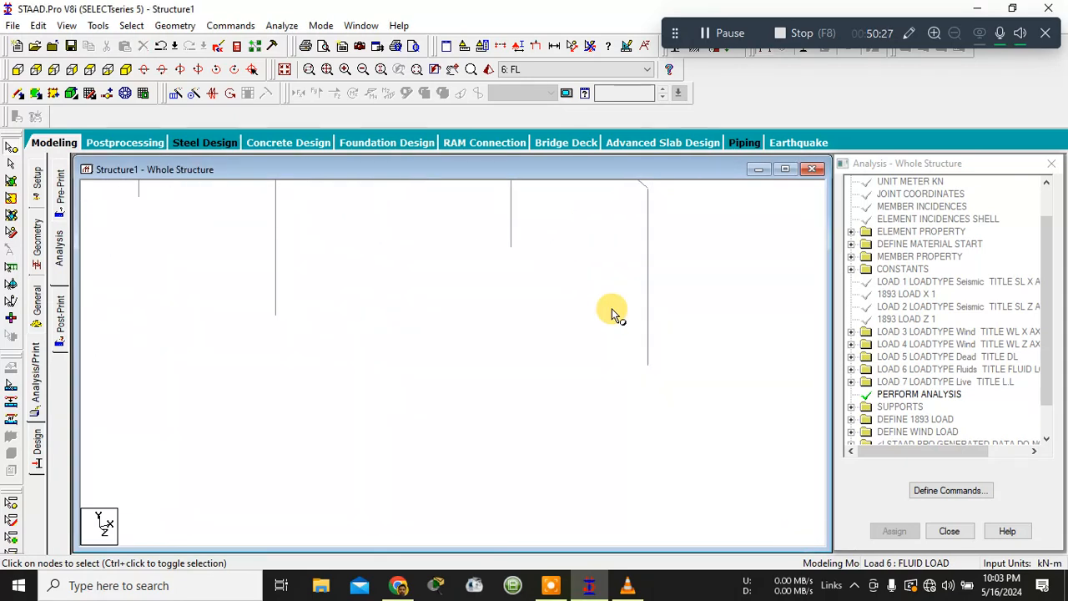
- Inspect the whole structure in a 3D rendered view and close the rendering
middle_drag(453, 320, 538, 396)
scroll(523, 324, down, 5)
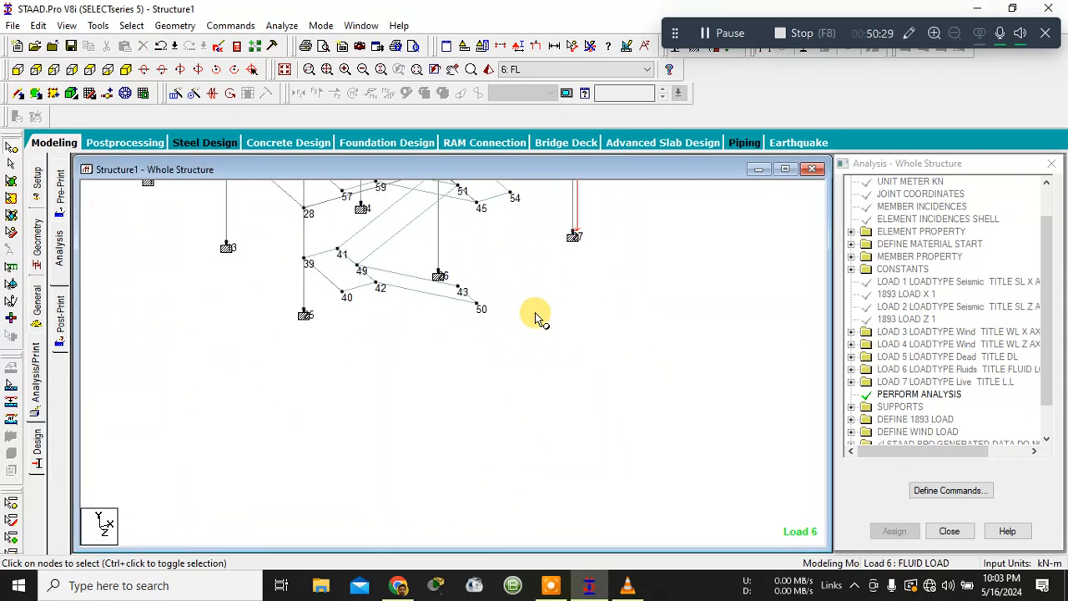
middle_drag(535, 312, 574, 478)
scroll(547, 327, down, 6)
middle_drag(531, 319, 541, 399)
scroll(534, 375, down, 3)
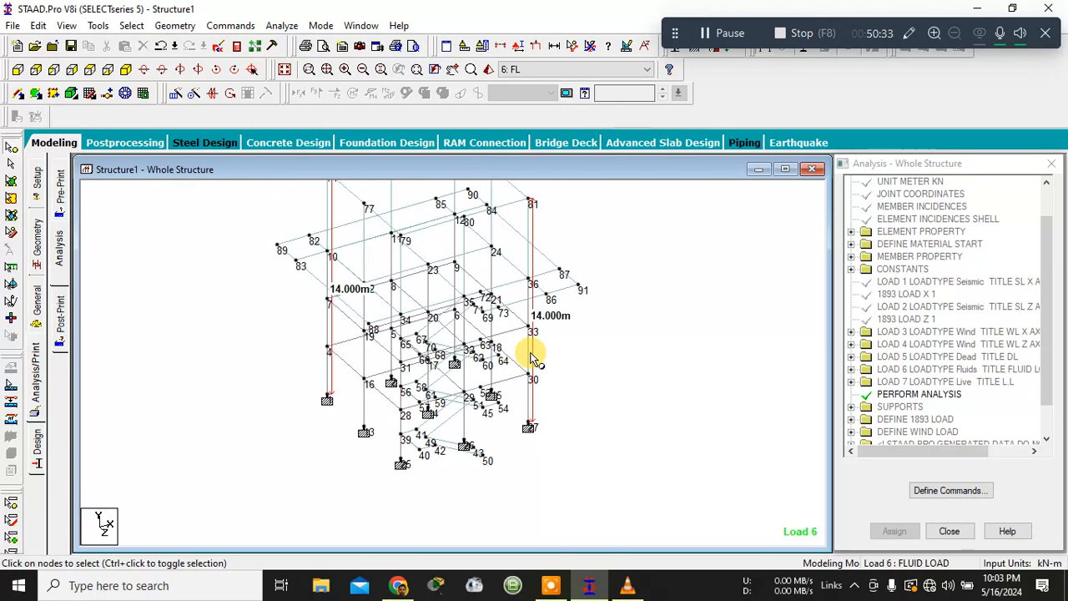
click(488, 69)
drag(520, 270, 404, 282)
drag(770, 170, 486, 268)
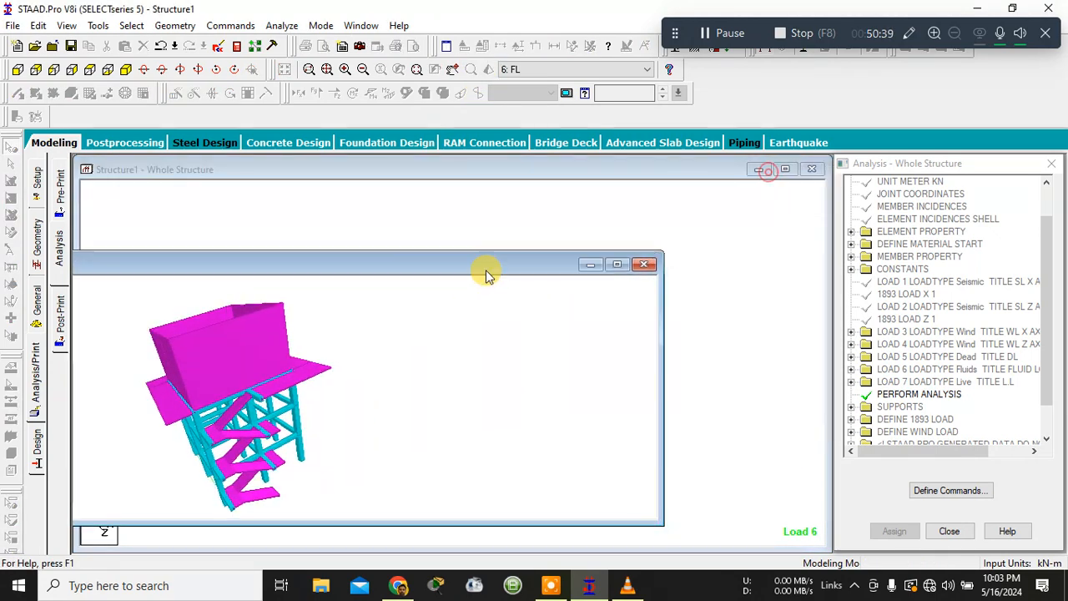
click(640, 263)
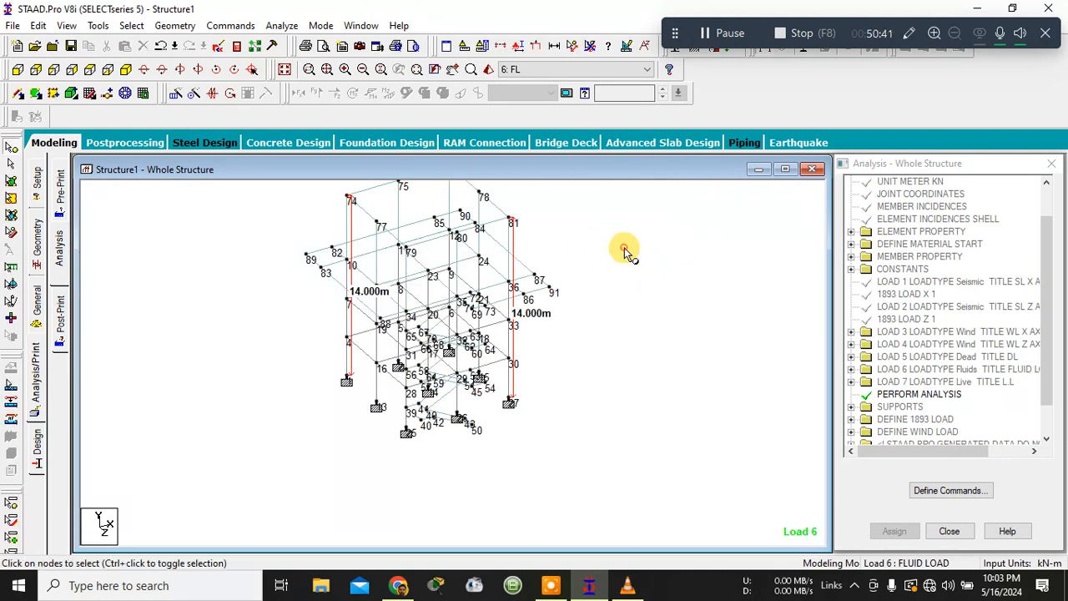
click(281, 25)
click(292, 42)
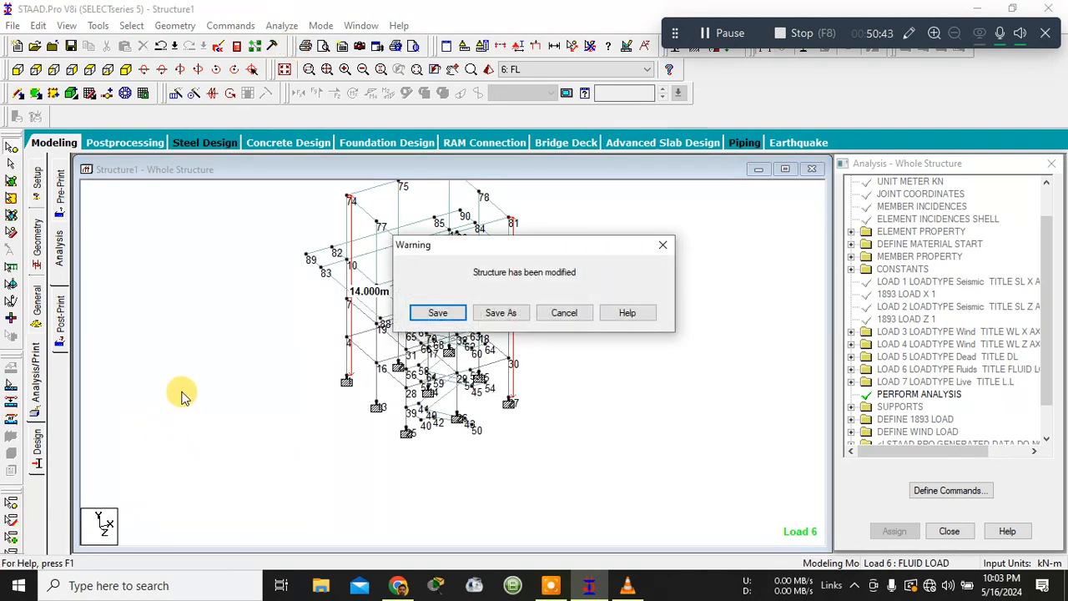
click(564, 312)
- Add a Perform Analysis command with the No Print option
click(37, 396)
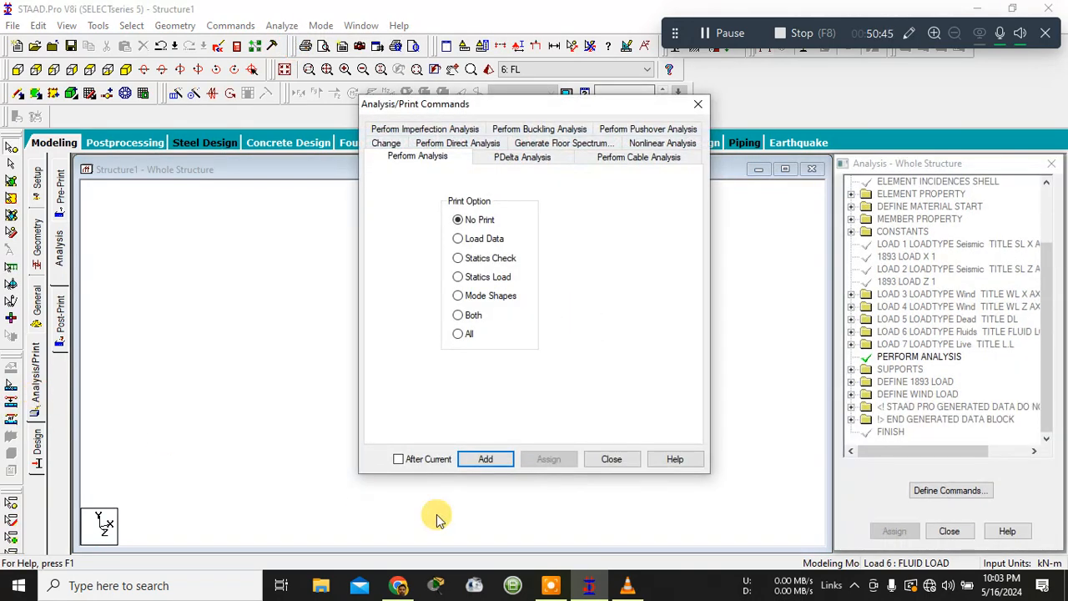
click(483, 459)
click(611, 458)
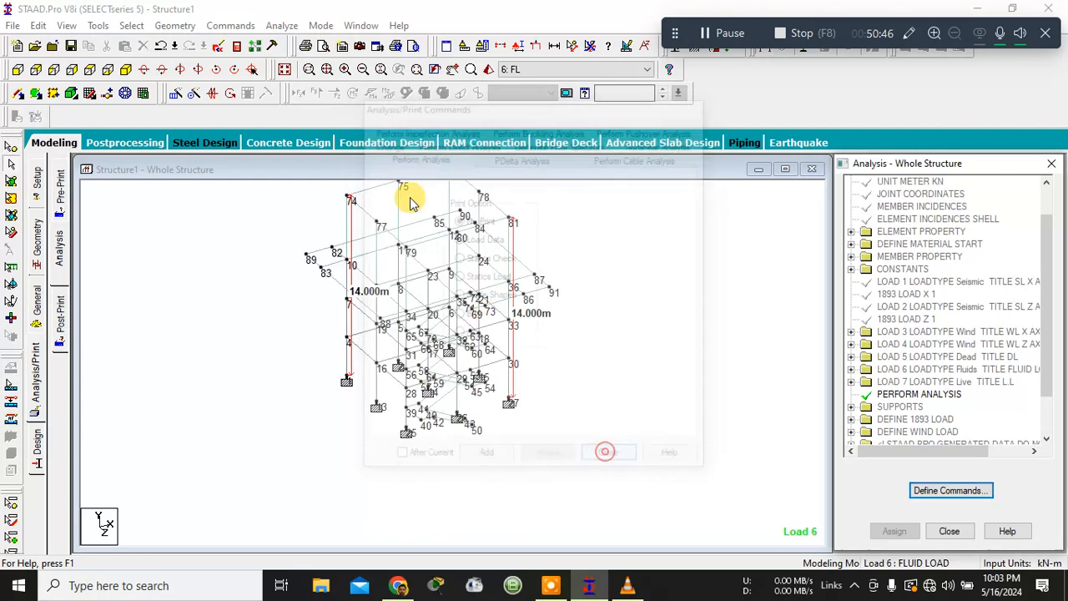
- Run the analysis on the saved structure and open its output file
click(281, 25)
click(309, 44)
click(440, 313)
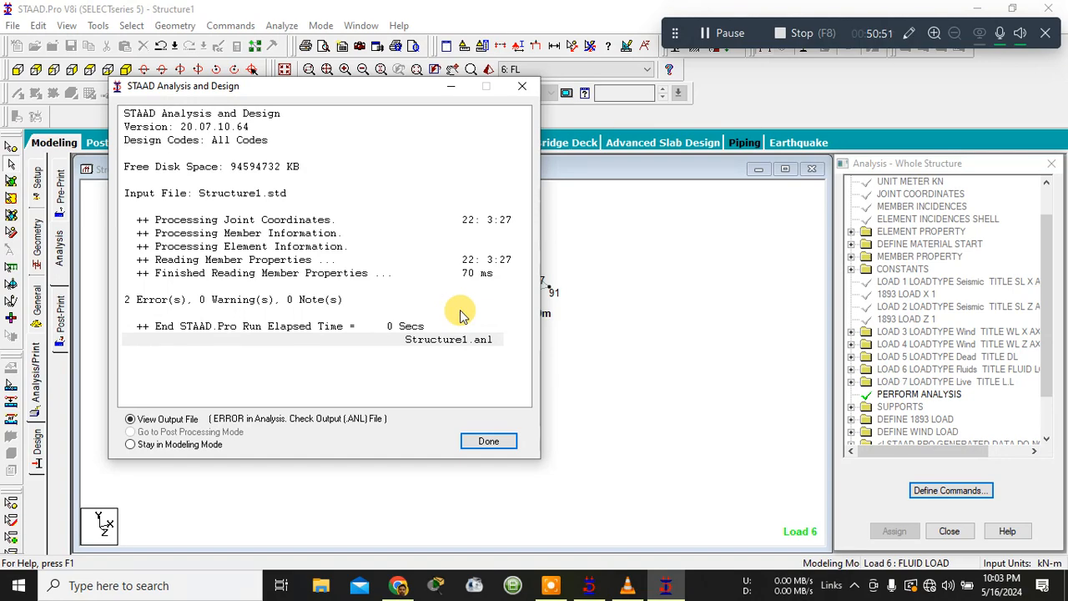
click(491, 442)
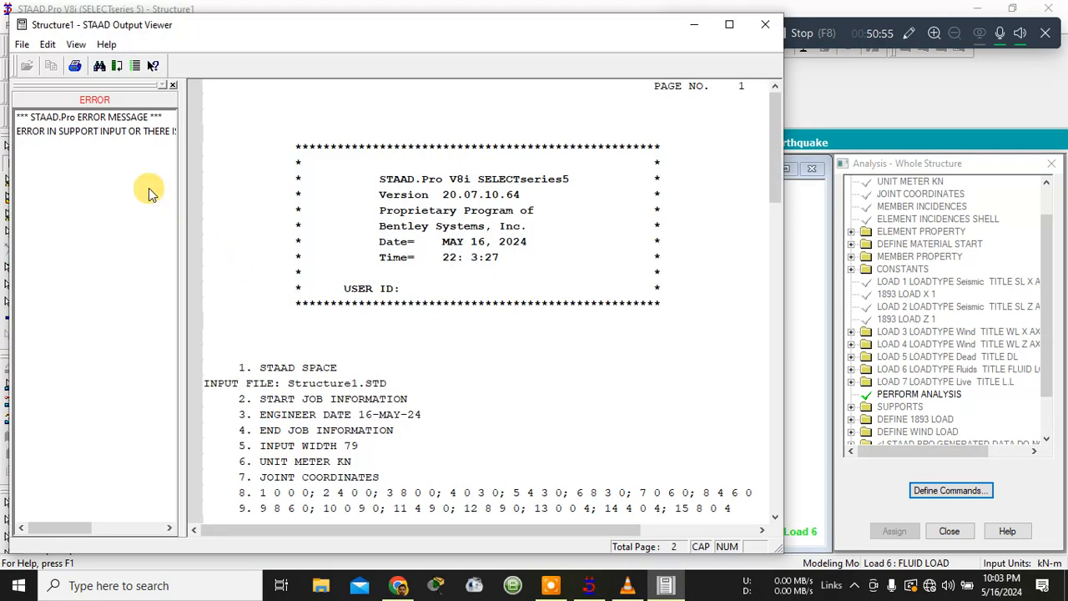
- Examine the support input error in the analysis output file and close the file
click(83, 135)
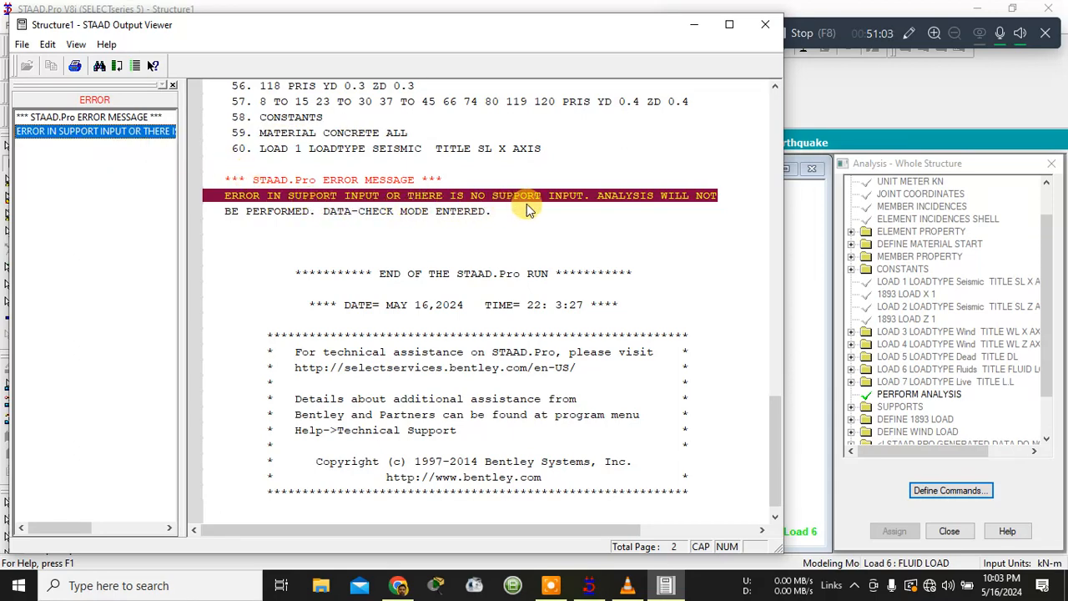
click(636, 202)
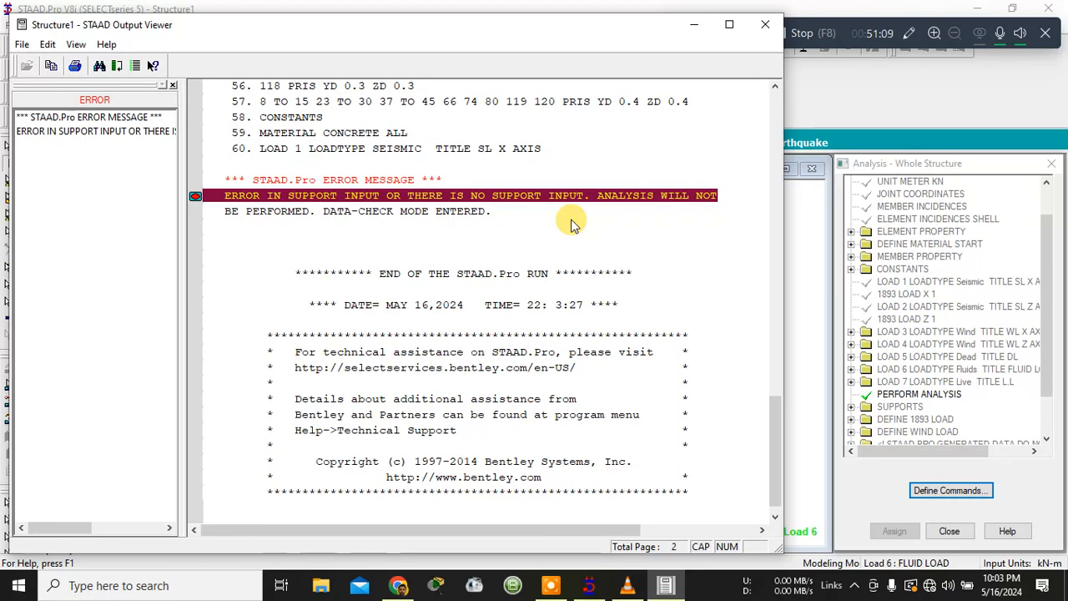
click(160, 133)
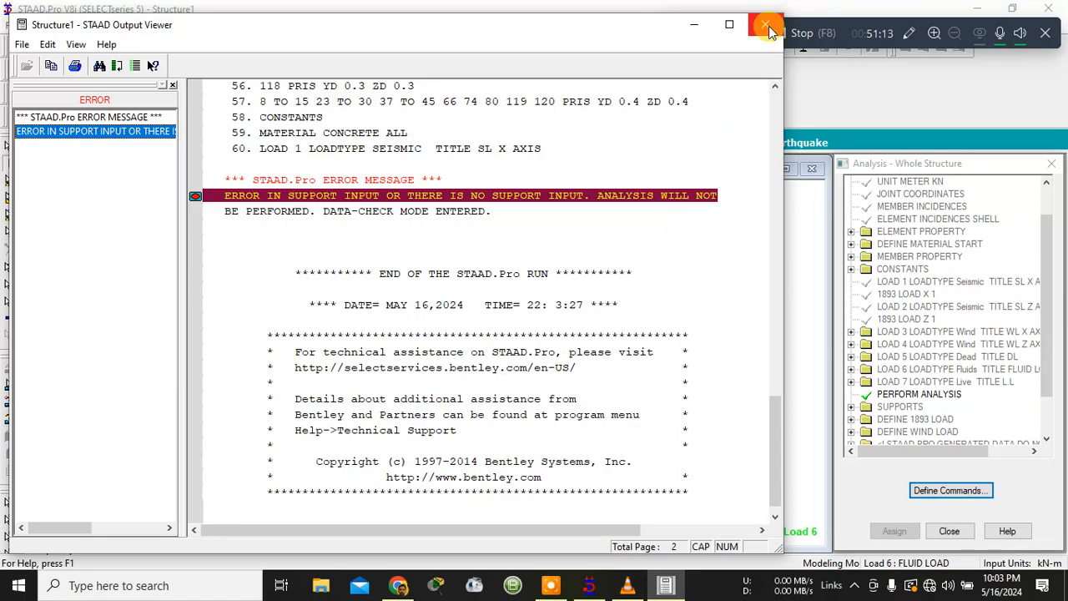
drag(773, 450, 755, 129)
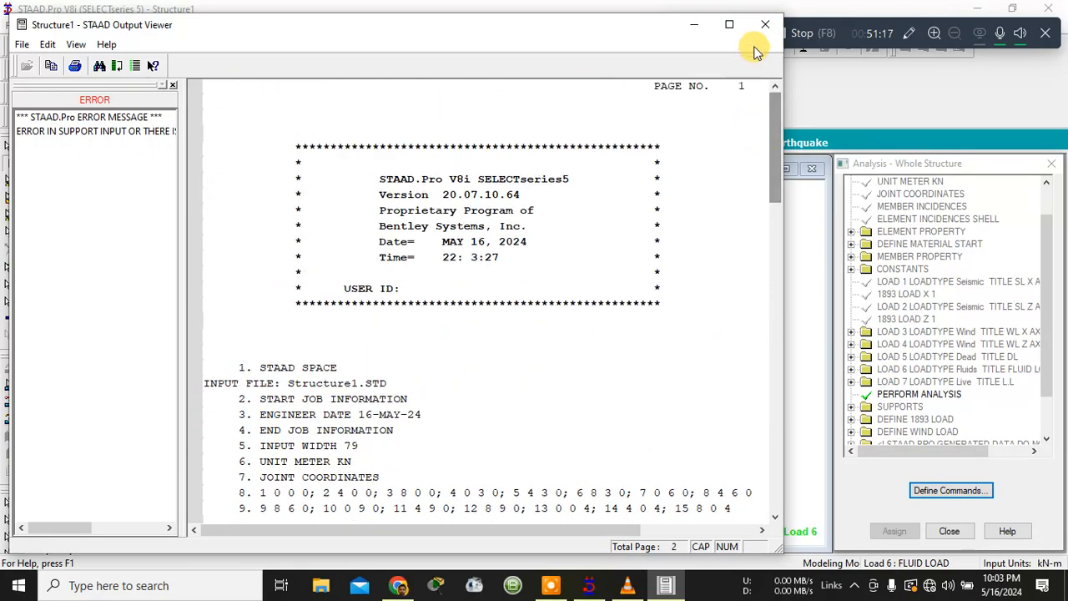
click(761, 25)
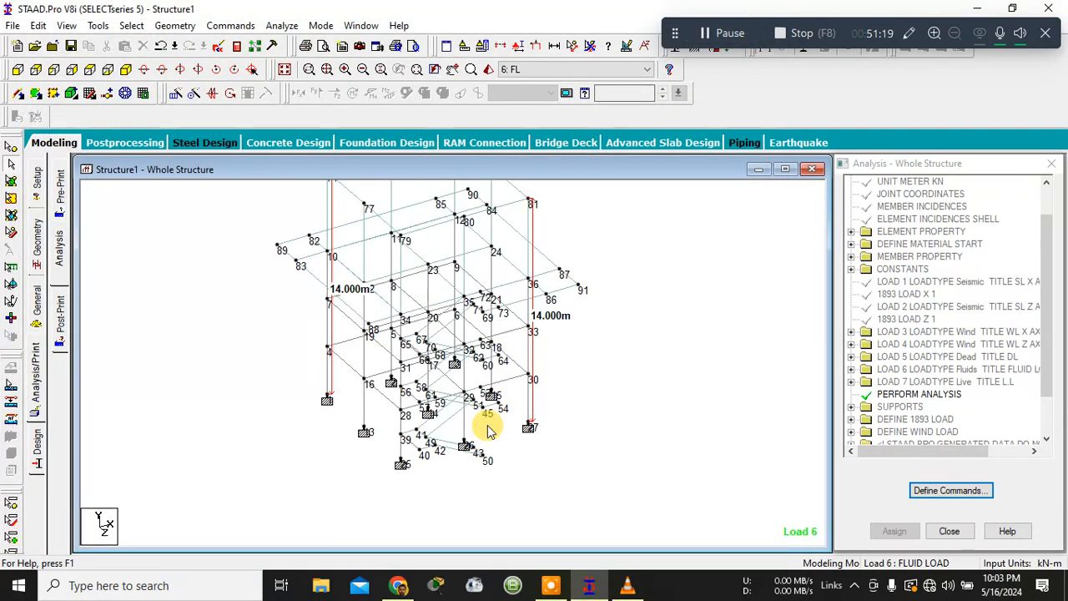
- Hide the node numbers on the whole structure through the diagram label settings
click(483, 45)
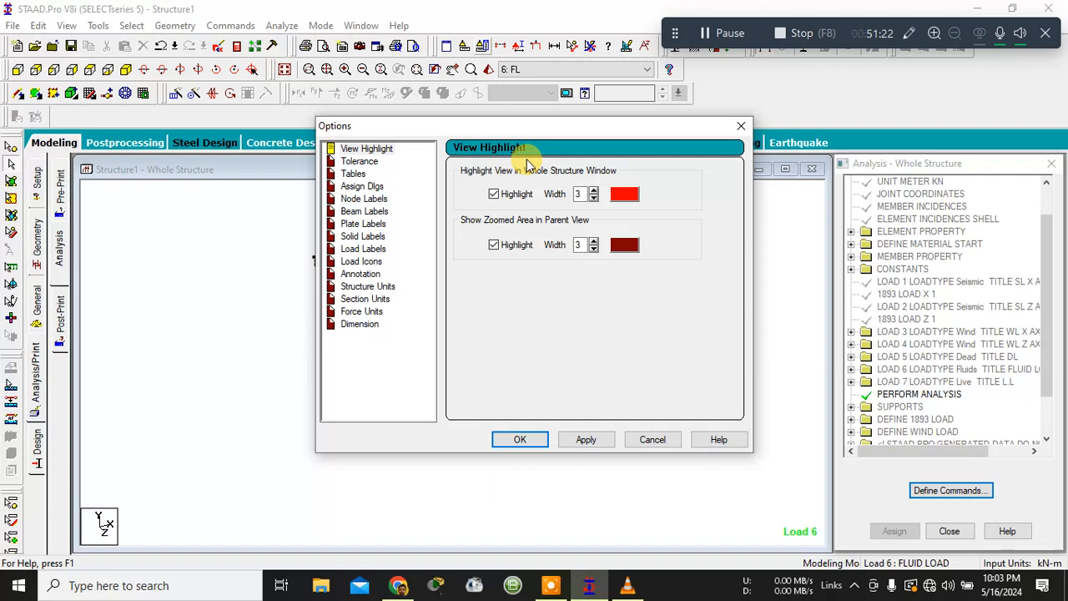
click(740, 126)
click(519, 46)
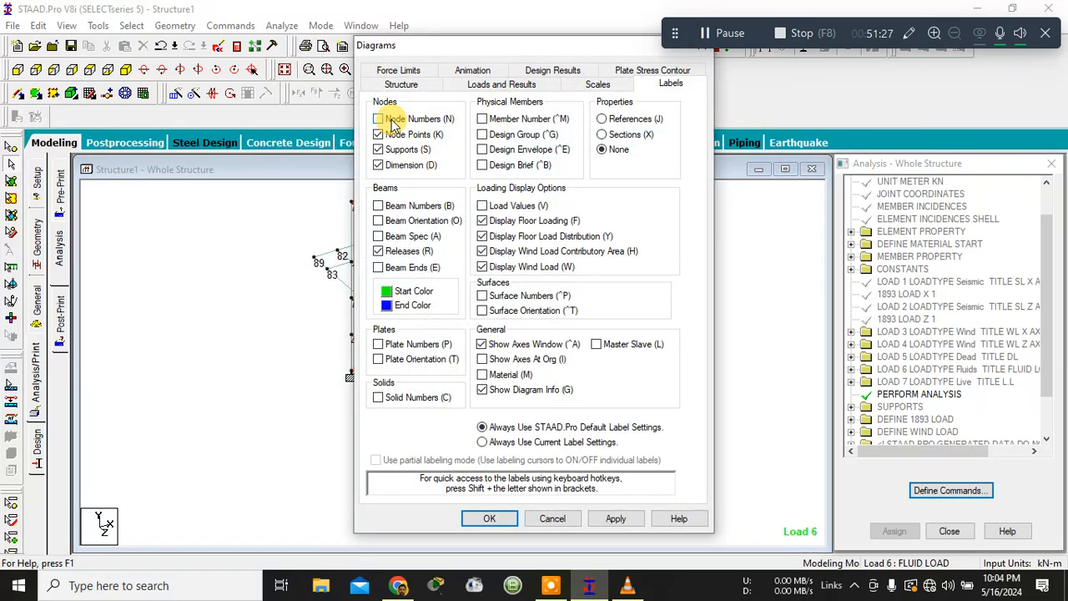
click(613, 519)
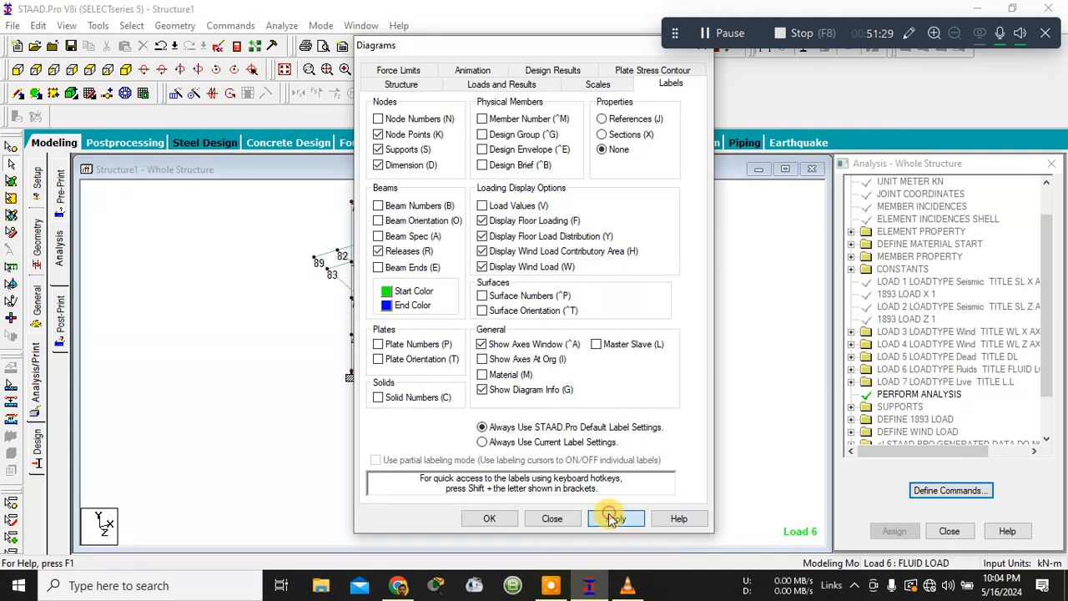
click(491, 519)
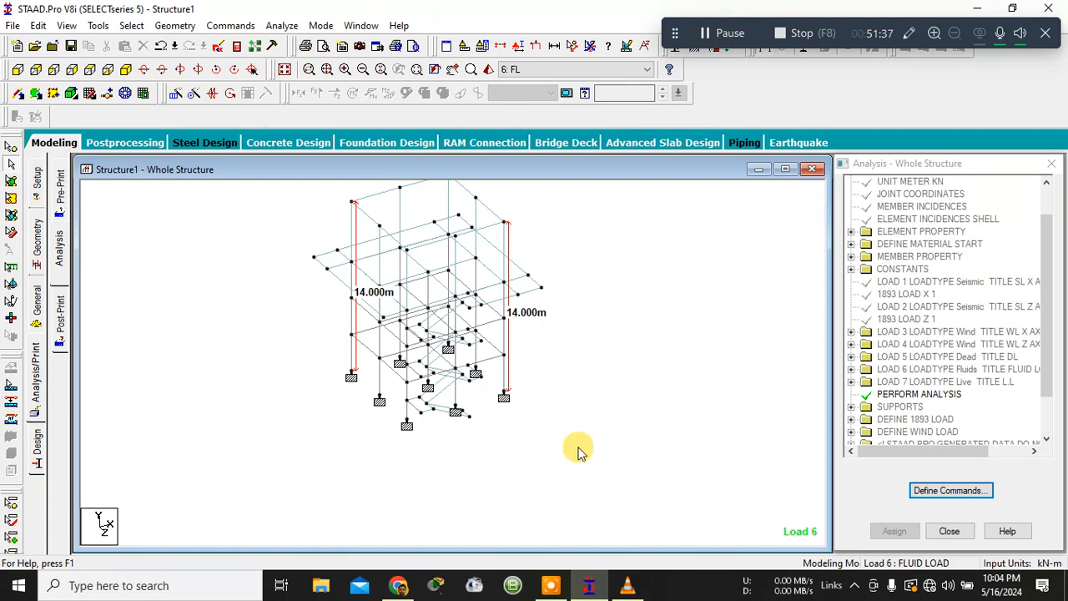
- Assign the existing Support 2 to all base-level nodes, including the two at the foot of the lowest stair flight
scroll(517, 413, up, 3)
scroll(534, 446, down, 2)
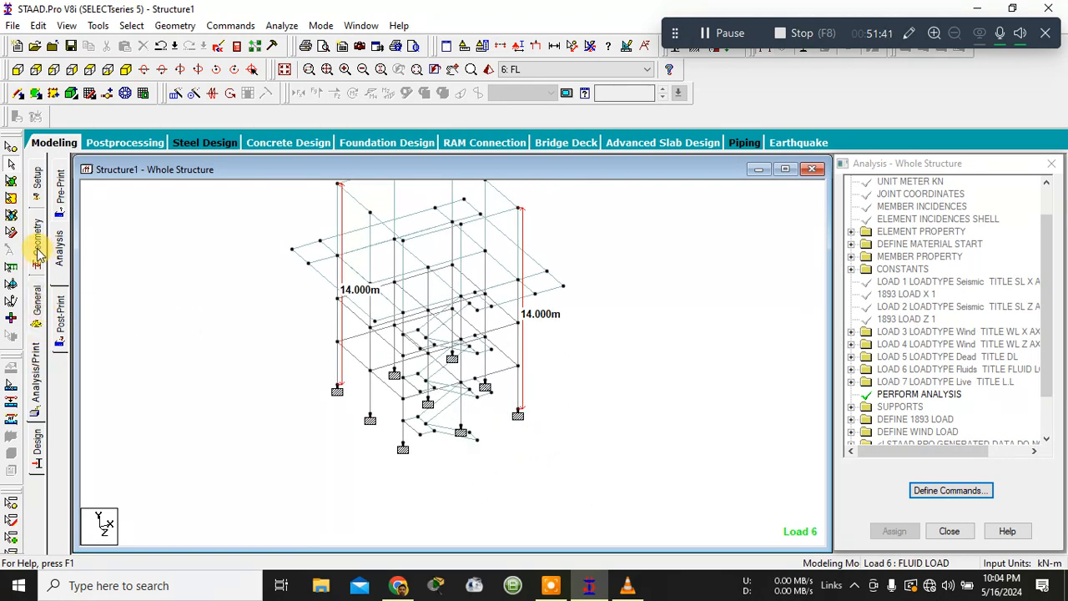
click(36, 311)
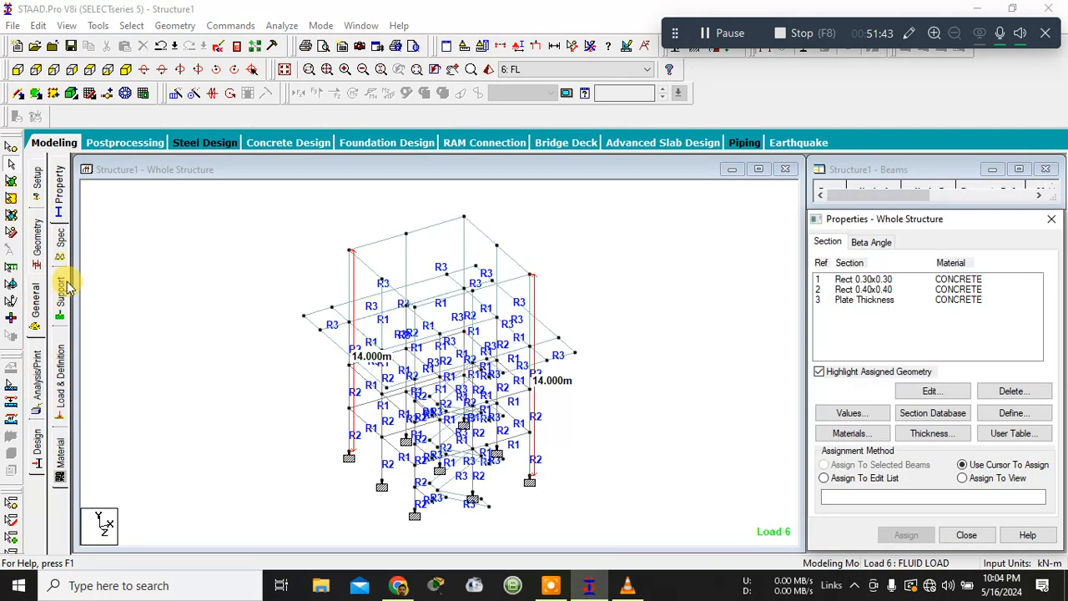
click(61, 288)
click(18, 69)
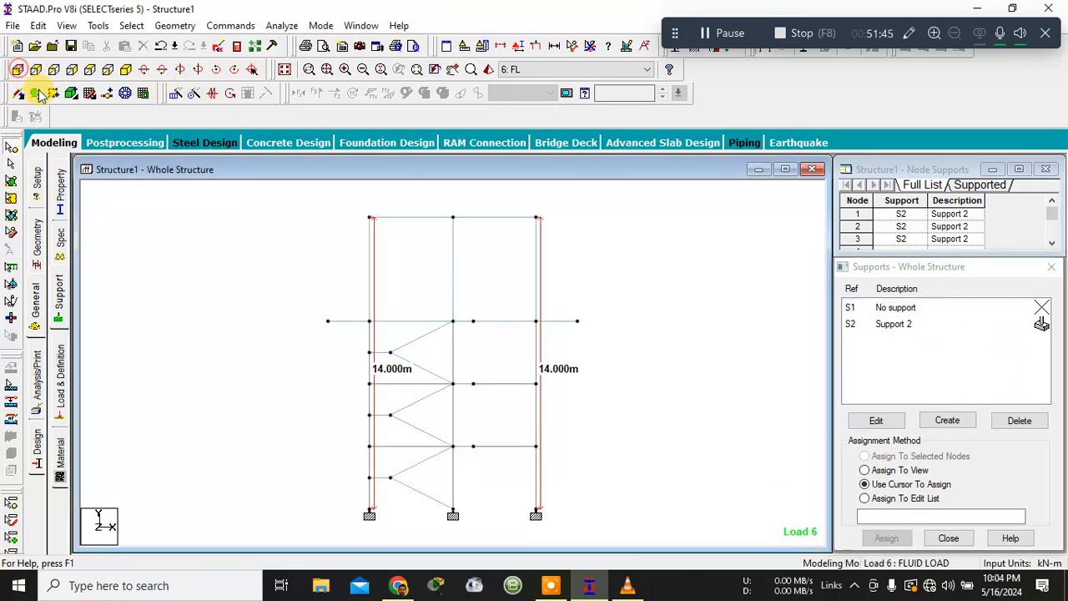
middle_drag(439, 461, 403, 405)
scroll(326, 397, up, 1)
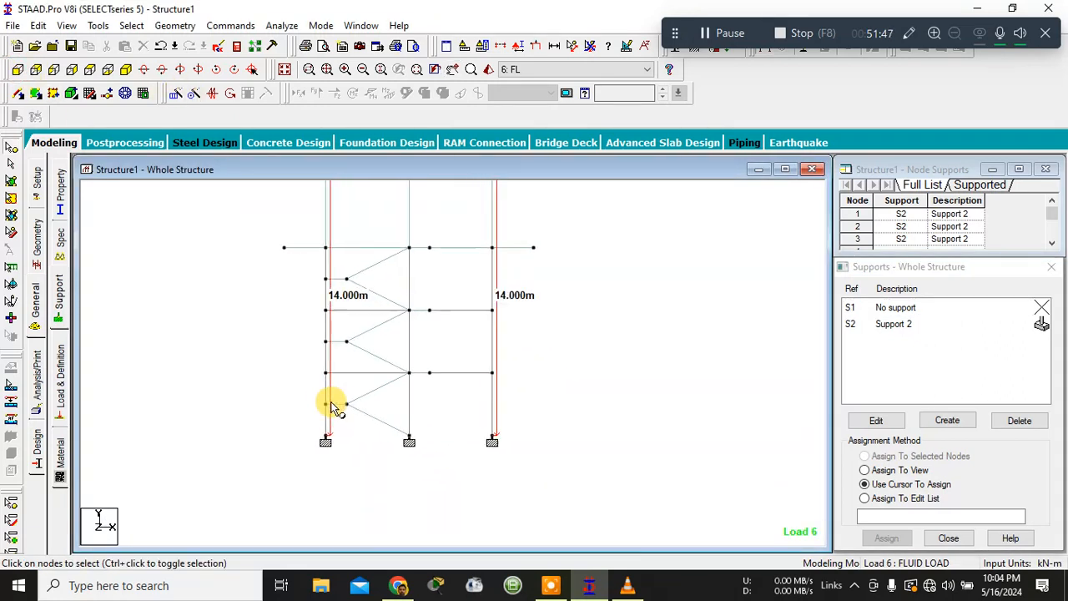
drag(272, 419, 527, 447)
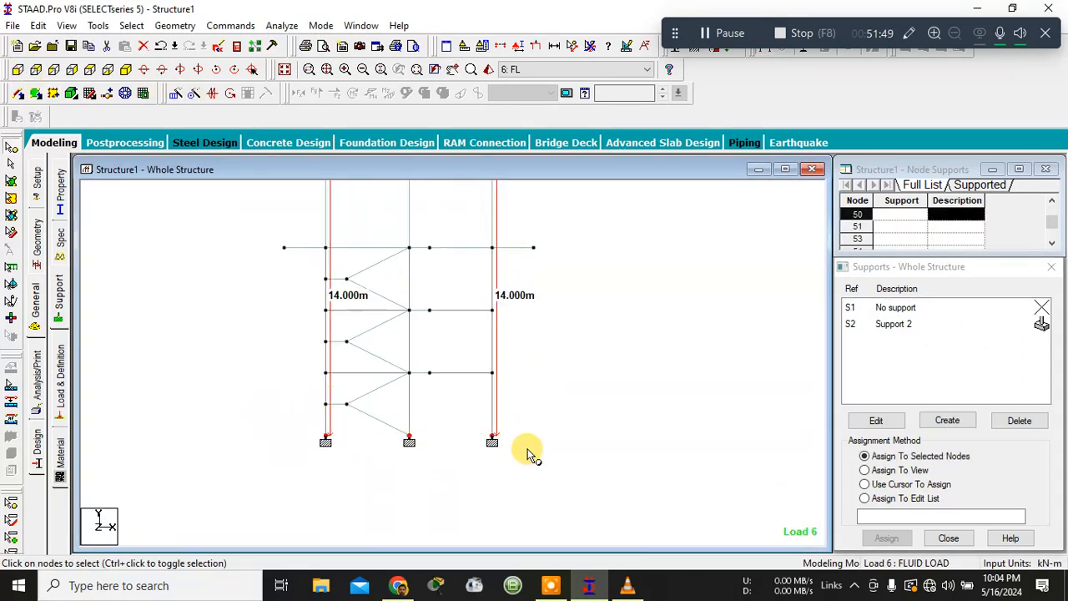
click(917, 326)
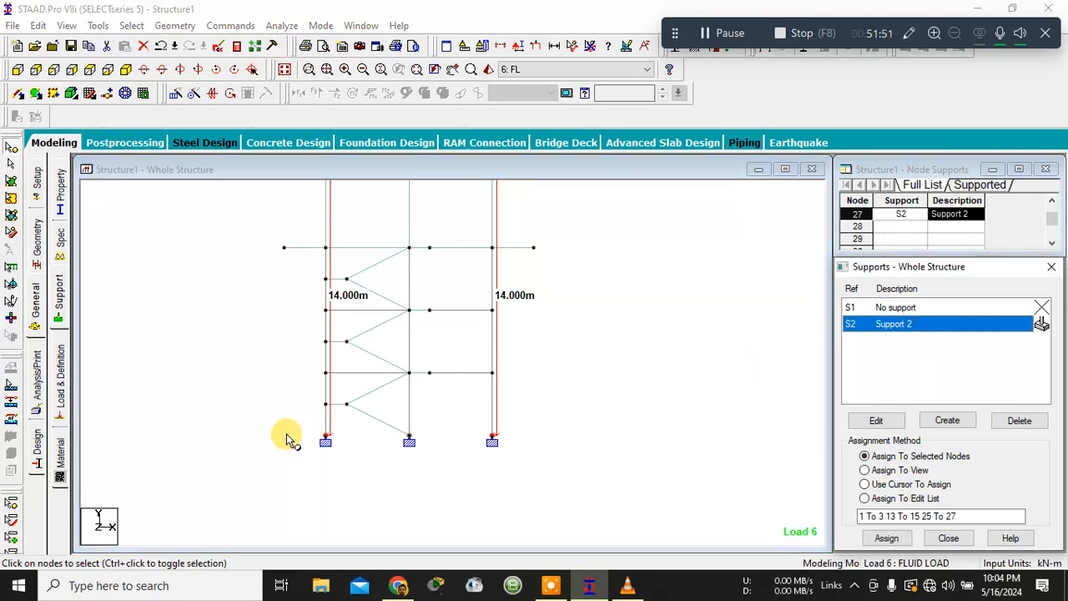
drag(286, 437, 559, 444)
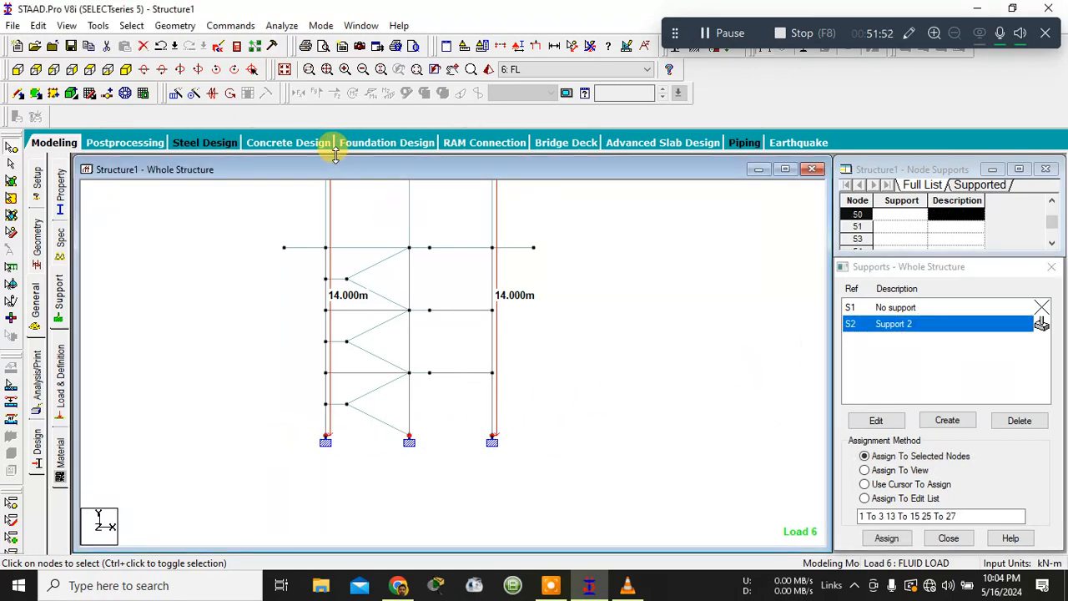
click(285, 69)
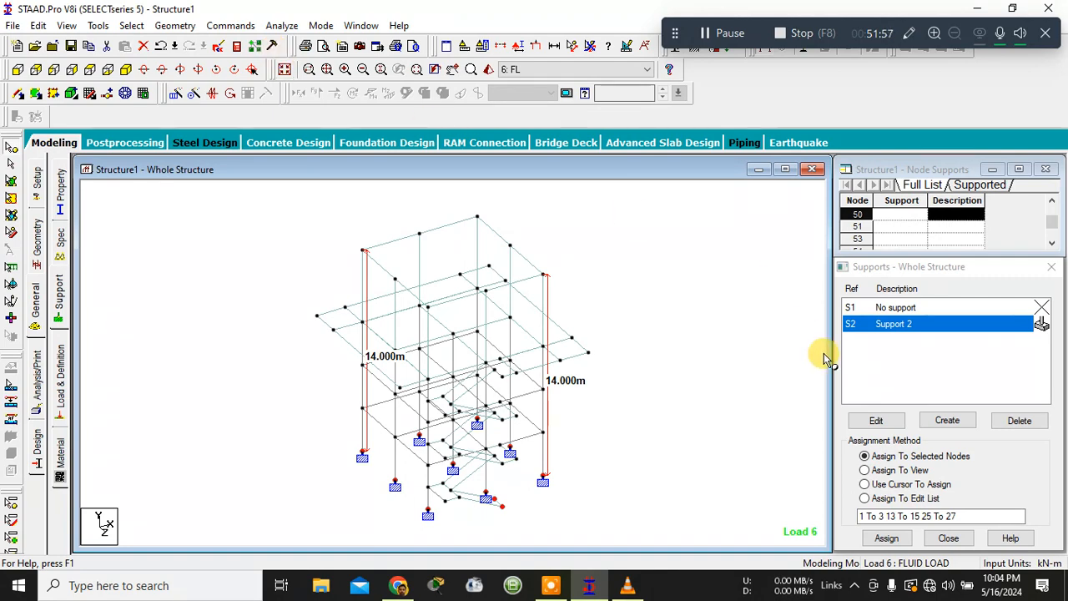
click(886, 537)
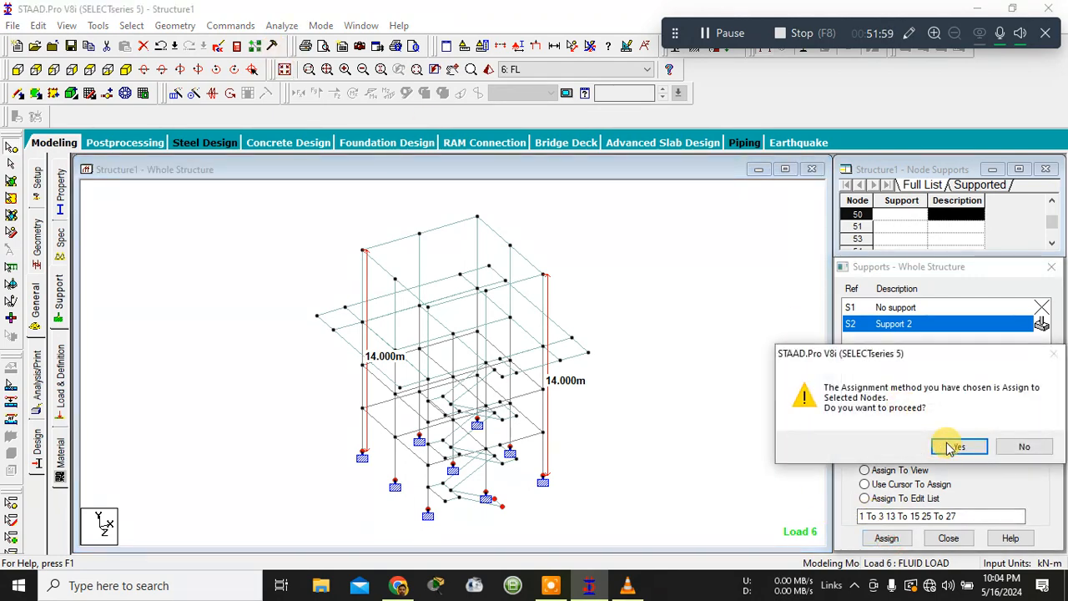
click(956, 444)
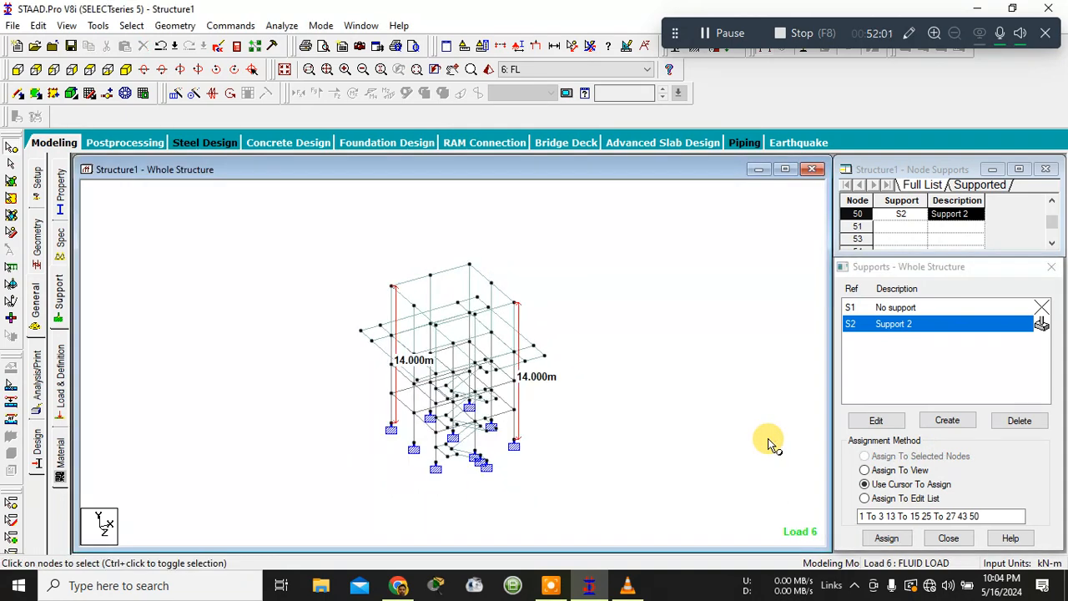
scroll(718, 417, down, 3)
scroll(679, 404, up, 3)
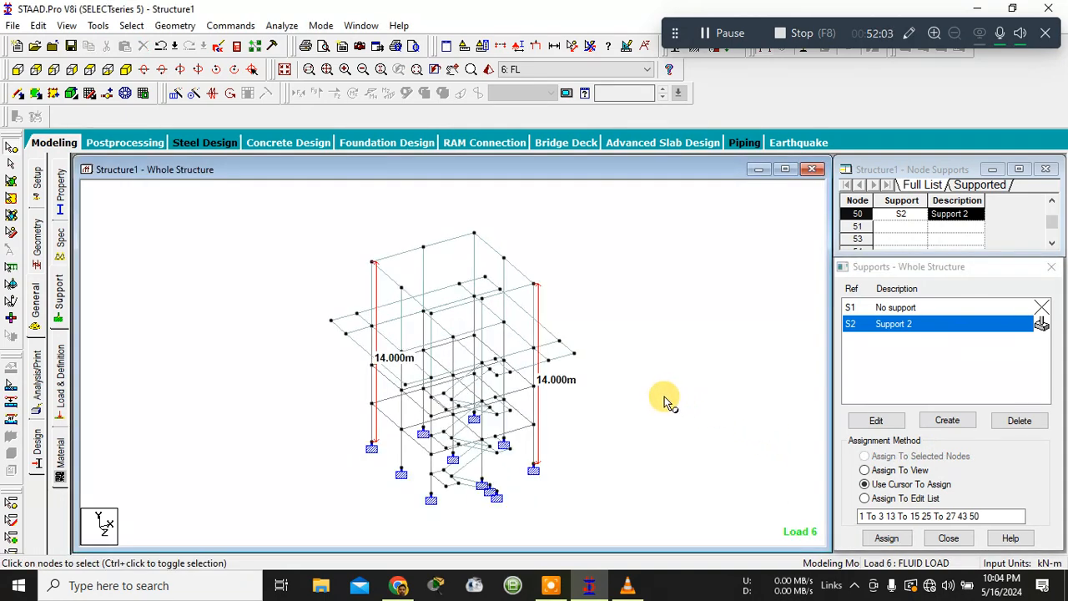
- Add another Perform Analysis command with No Print to the revised model
click(36, 383)
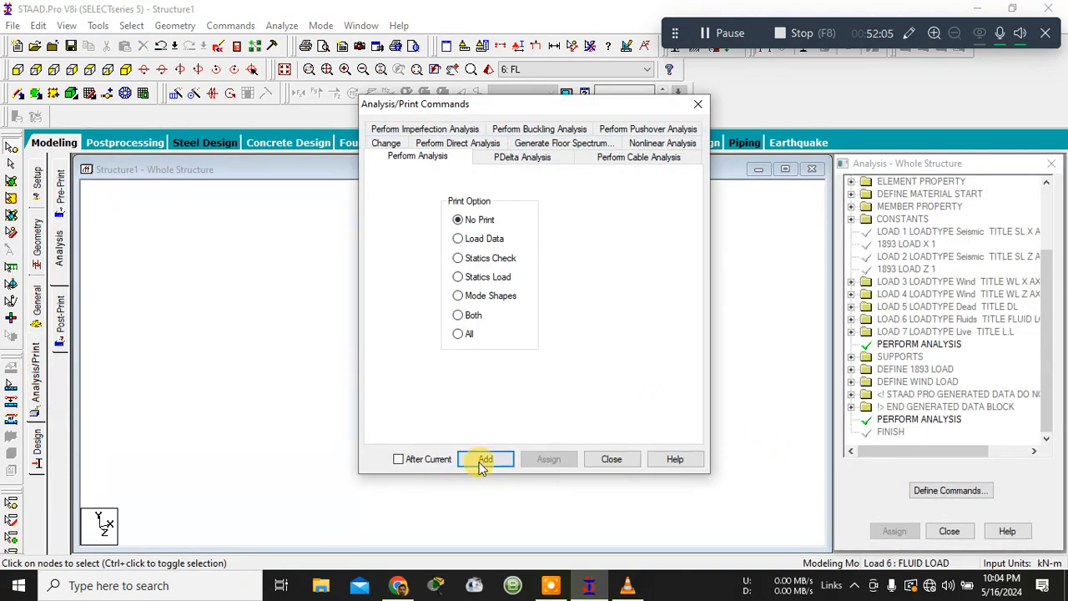
click(482, 460)
click(610, 459)
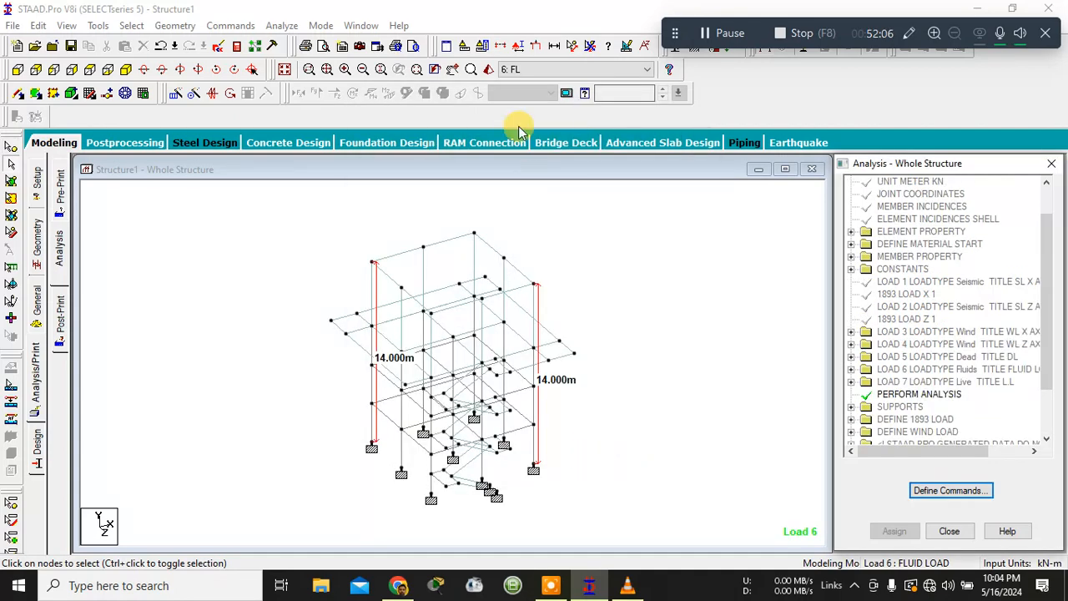
- Save the model with the new supports, rerun the analysis and view the output file
click(282, 25)
click(288, 40)
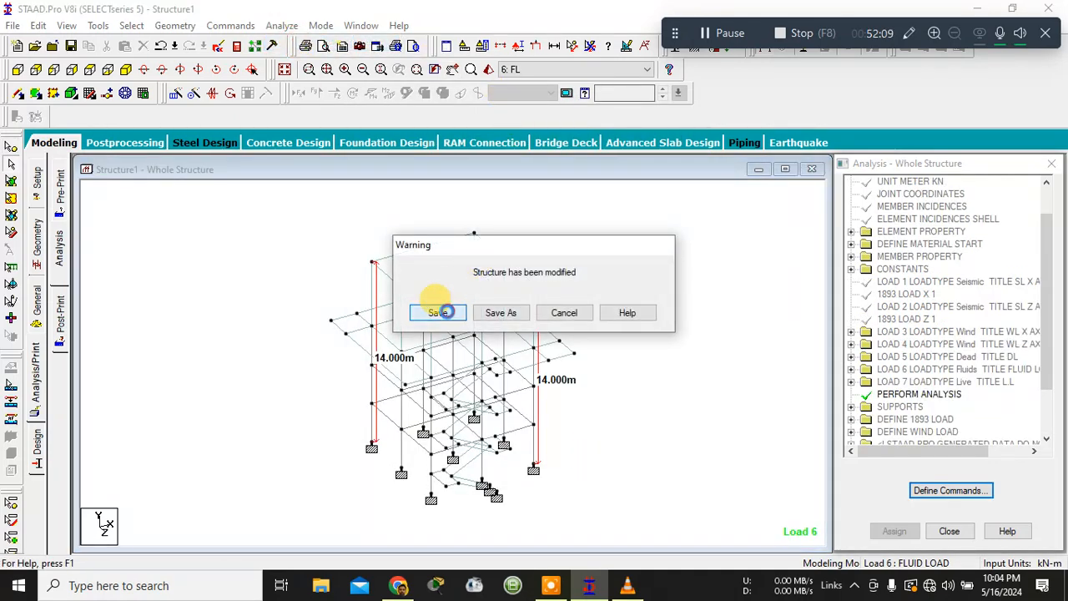
click(440, 312)
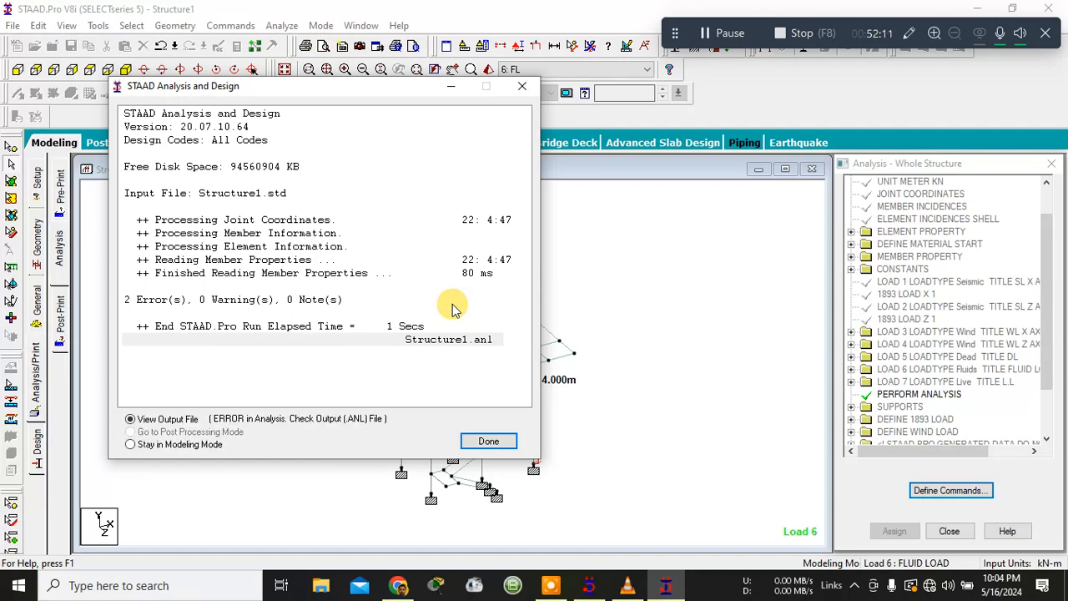
click(481, 446)
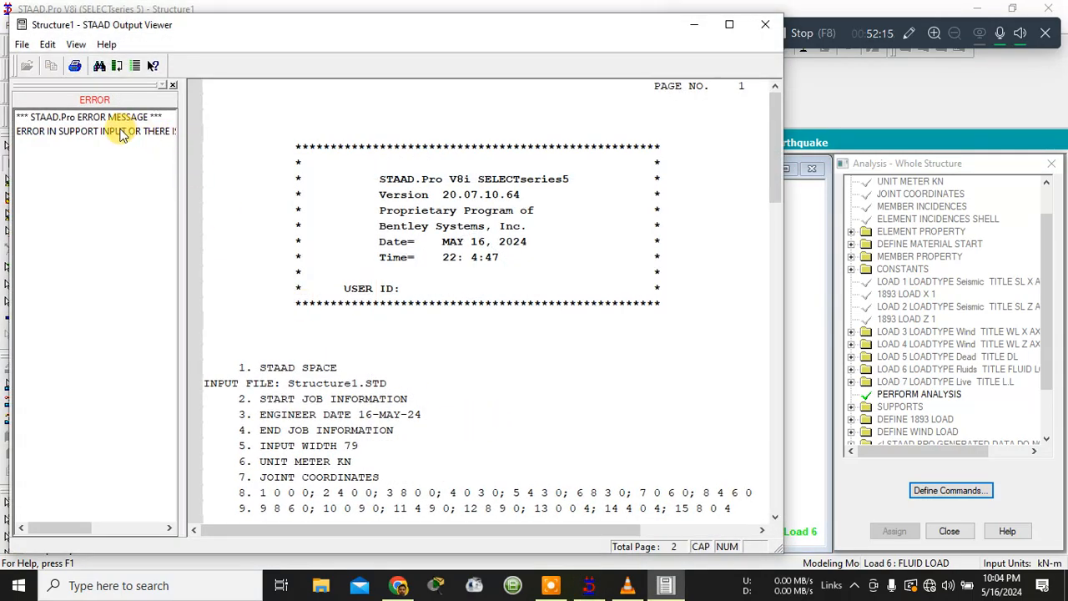
- Check the new output file for the cause of the support input error and close it
click(121, 131)
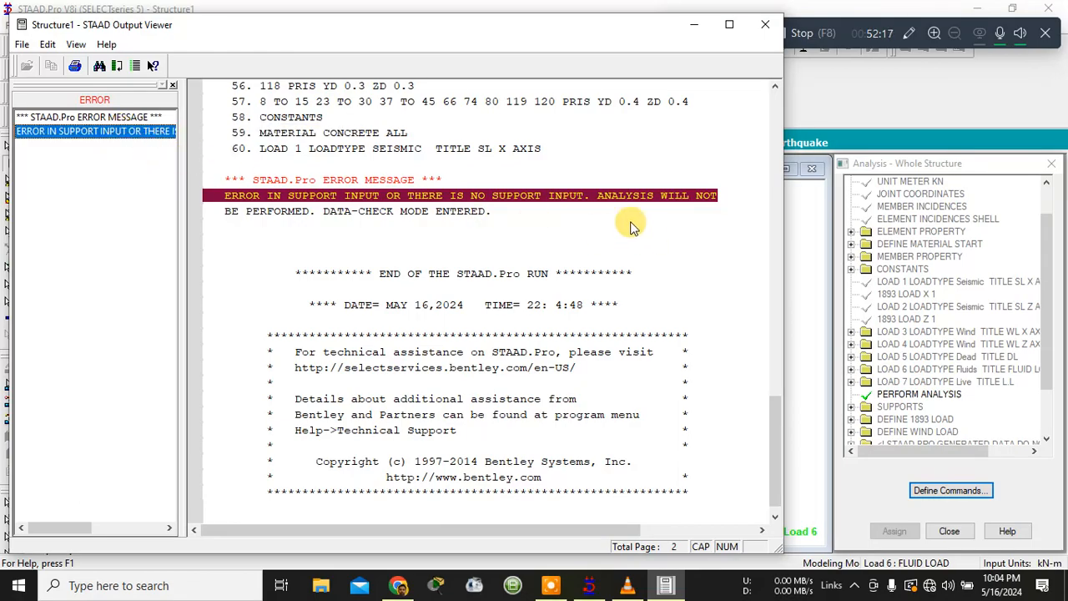
scroll(634, 227, up, 20)
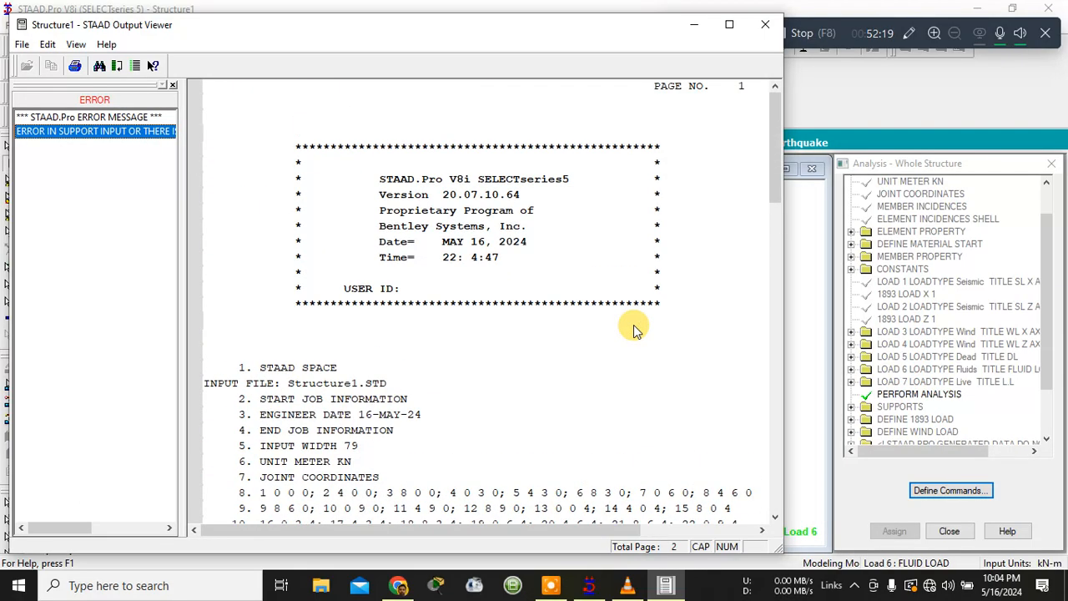
scroll(634, 330, down, 20)
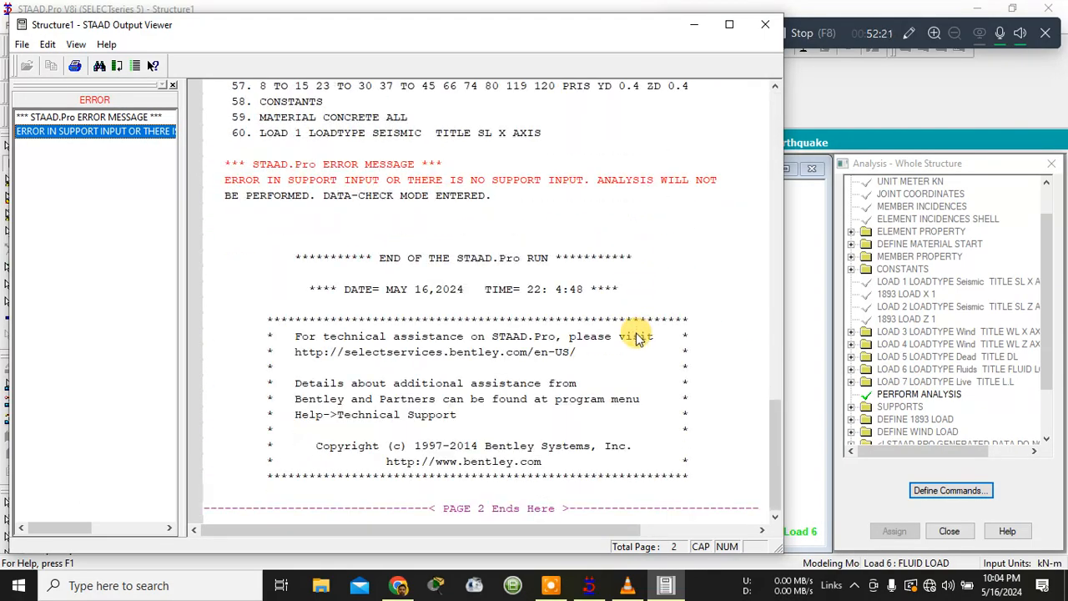
click(392, 183)
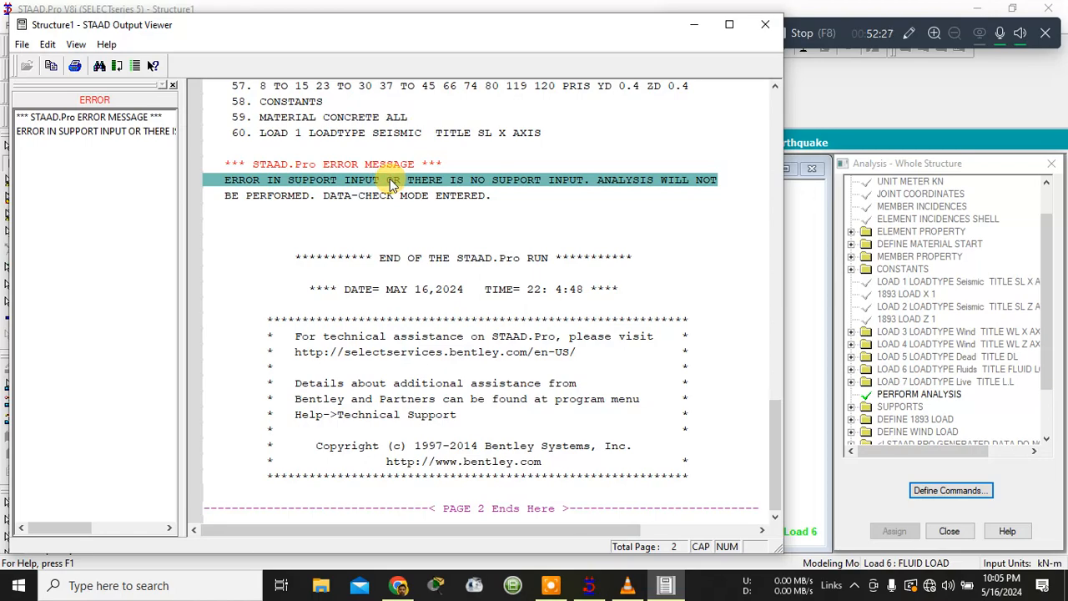
click(766, 25)
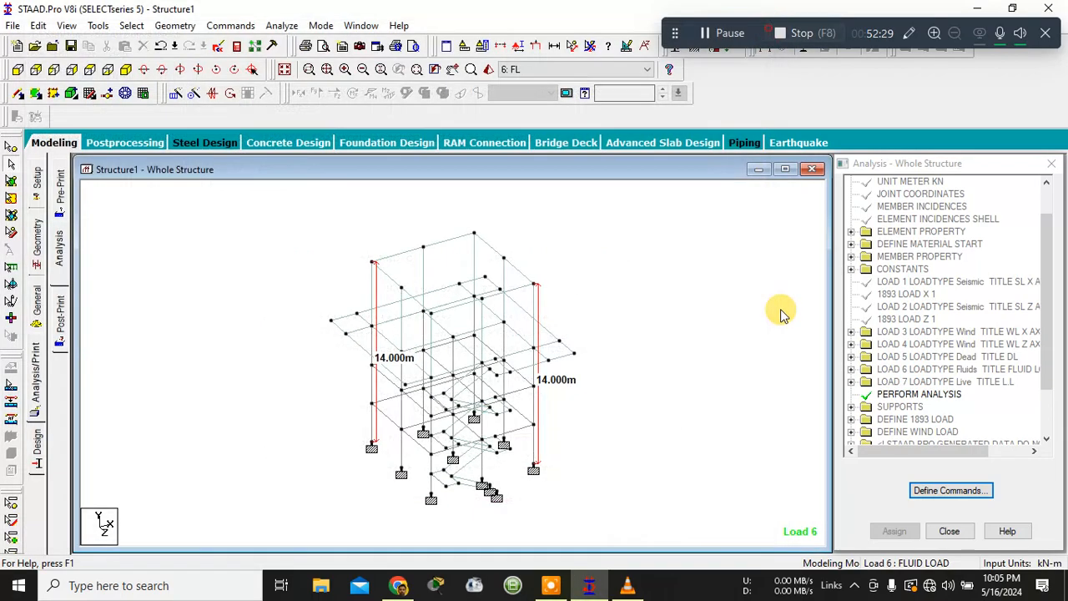